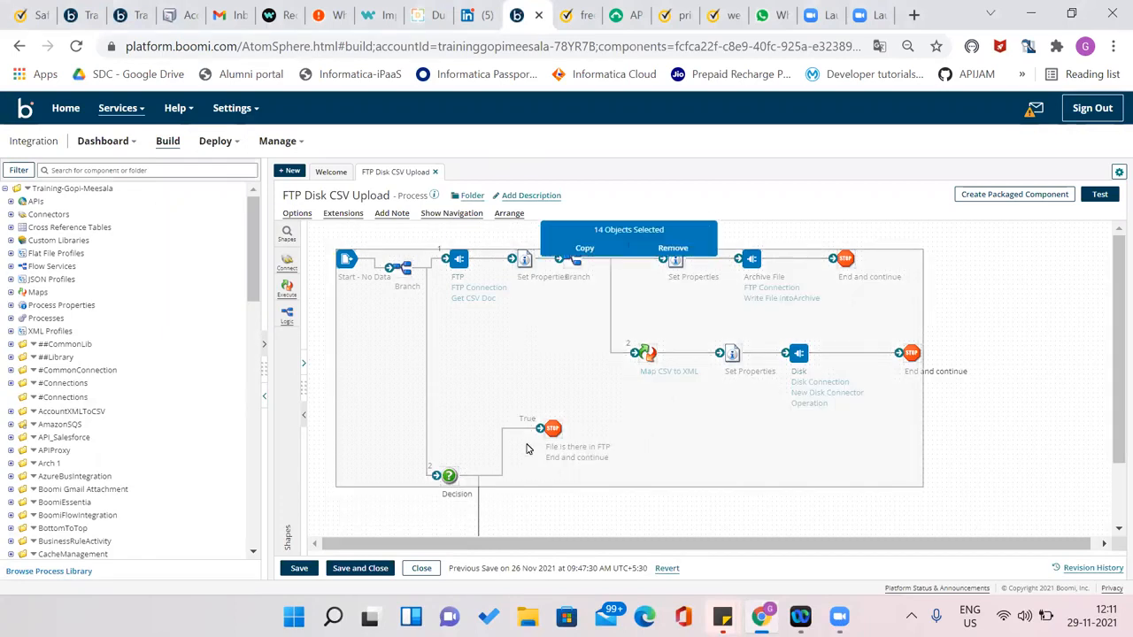
# Review the Execute and Logic shapes available for the FTP Disk CSV Upload process and close the process
pyautogui.click(516, 392)
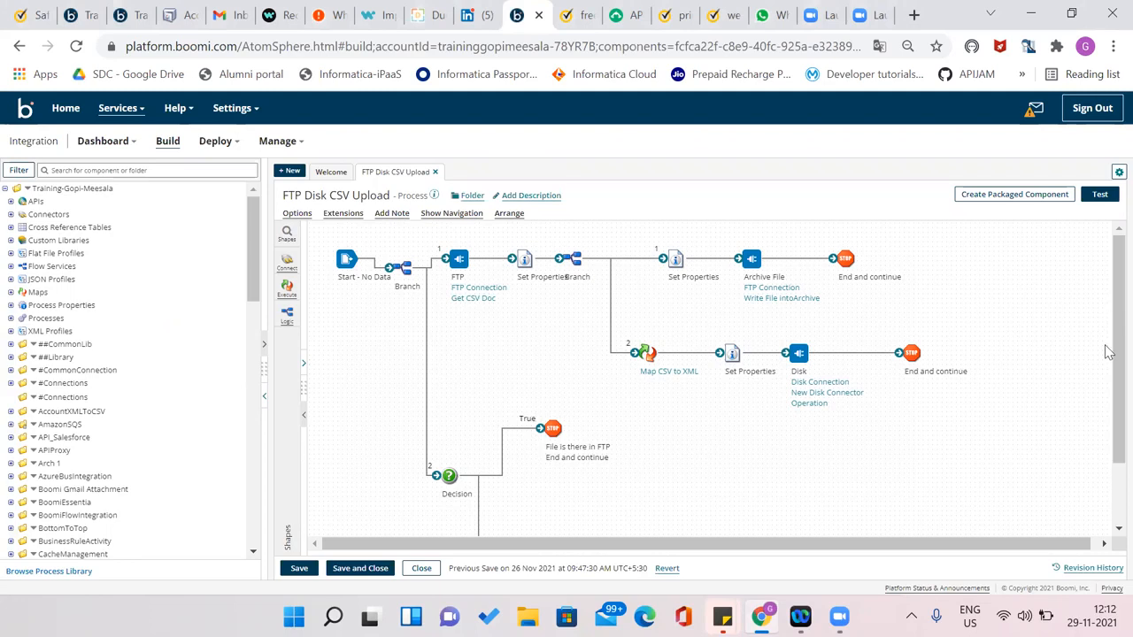
pyautogui.scroll(-1, 1108, 354)
pyautogui.moveTo(1105, 374); pyautogui.dragTo(1080, 270)
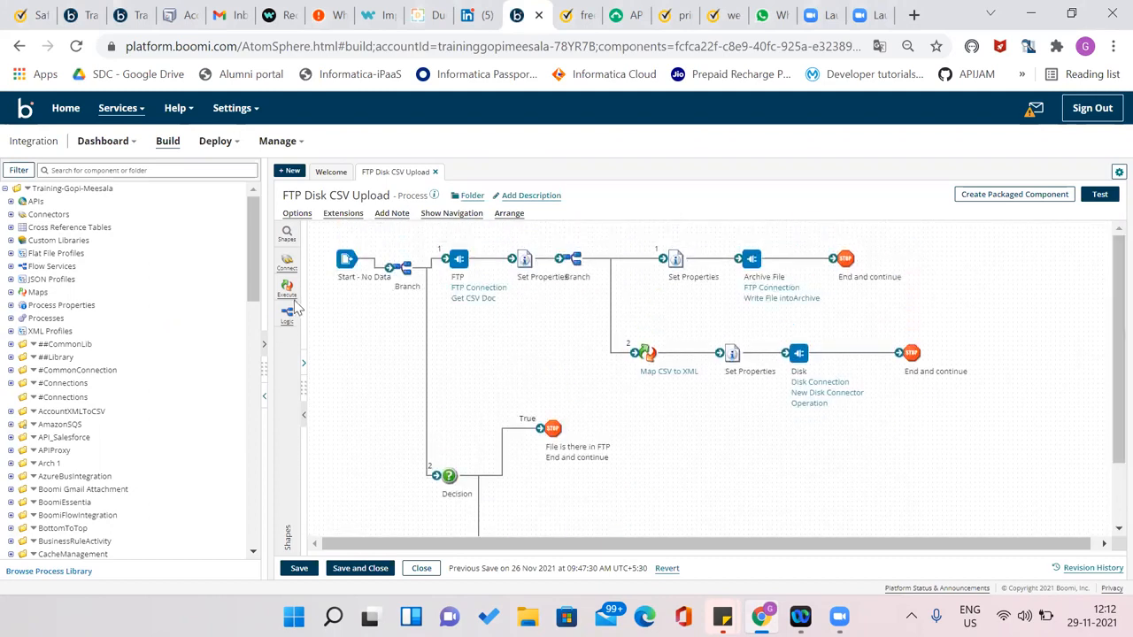
pyautogui.click(288, 237)
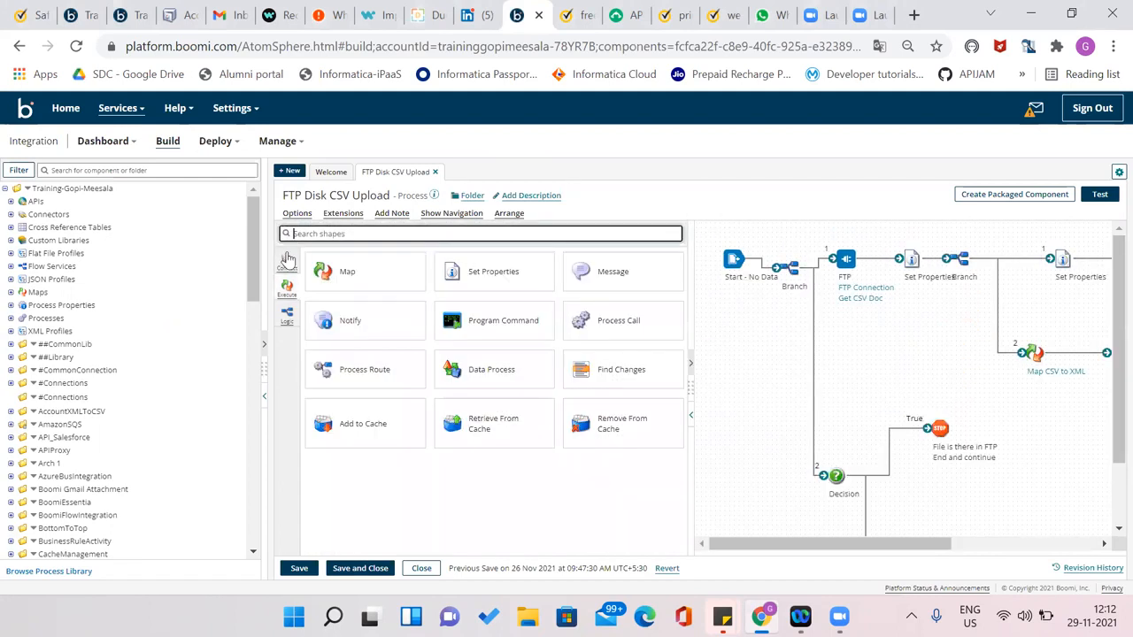
pyautogui.click(287, 319)
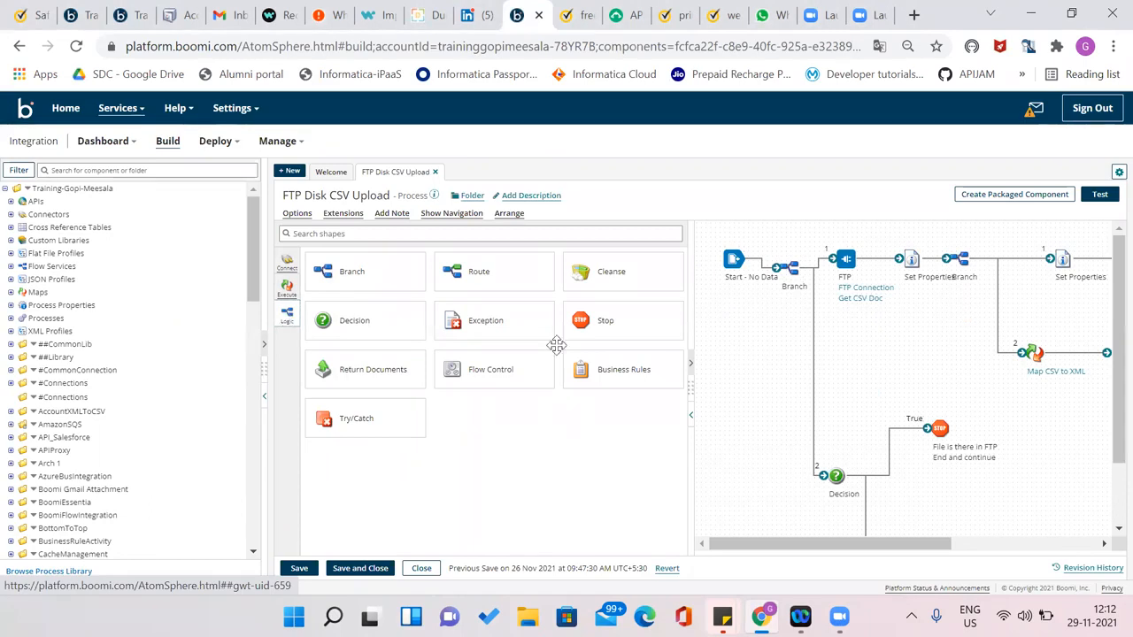
pyautogui.click(422, 568)
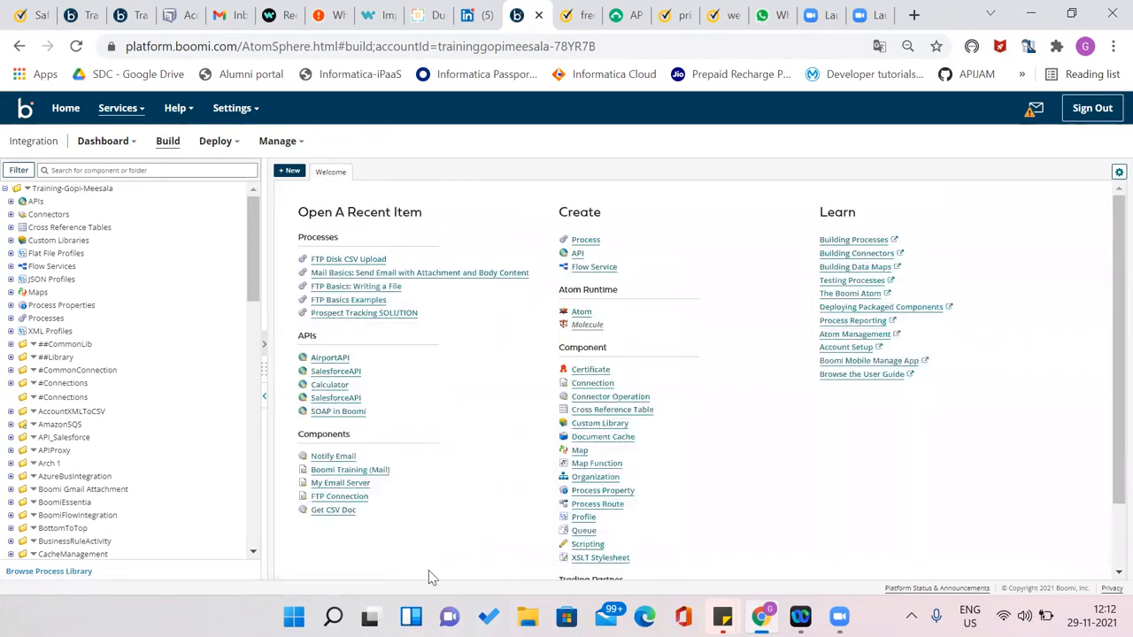
# Reopen the FTP Disk CSV Upload process to review its Connect and Execute shapes, and close it again
pyautogui.click(350, 259)
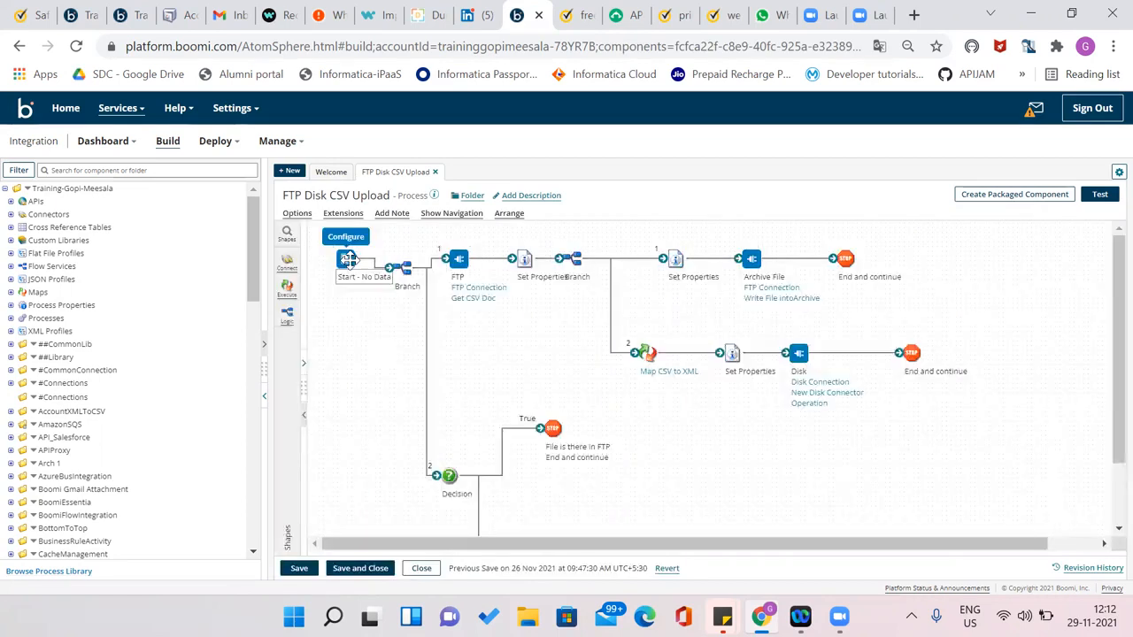
pyautogui.click(285, 235)
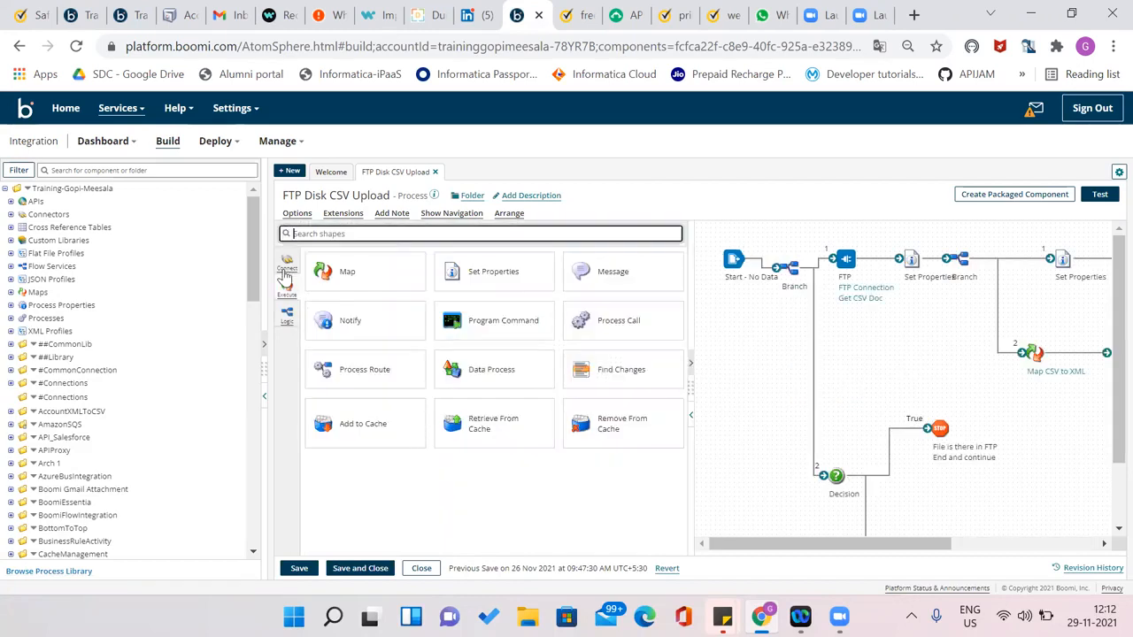
pyautogui.click(286, 316)
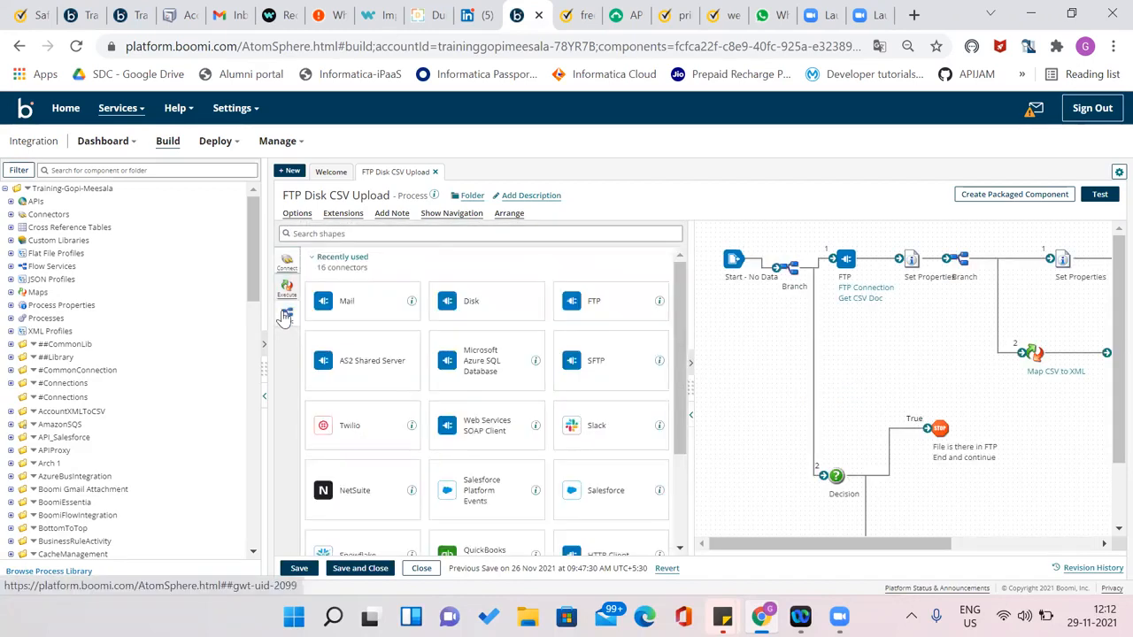
pyautogui.click(286, 288)
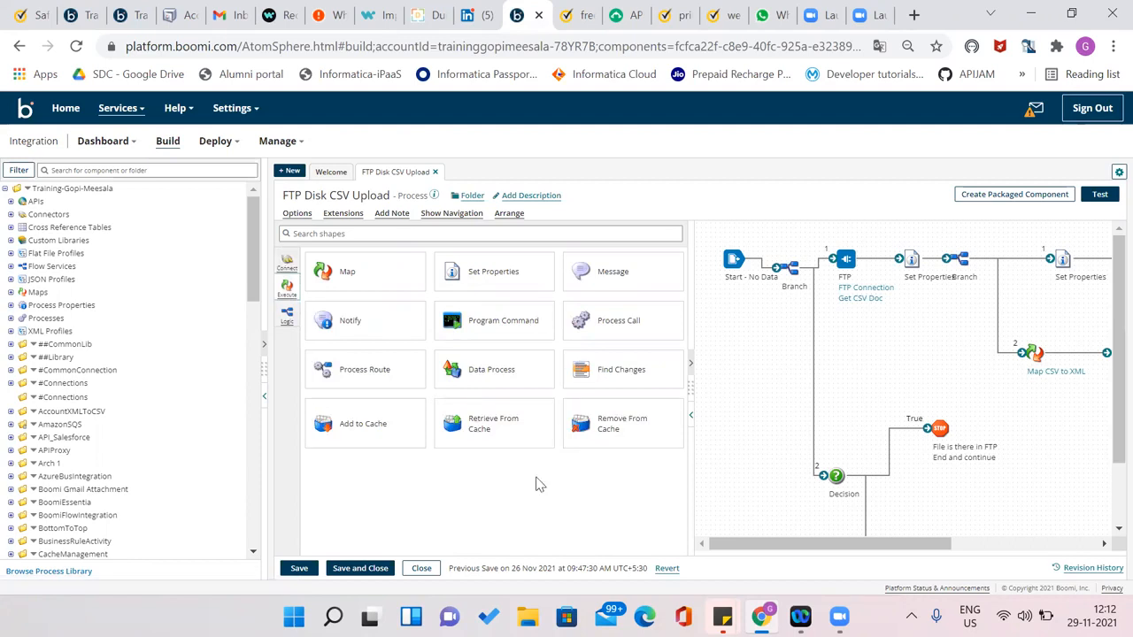
pyautogui.click(422, 569)
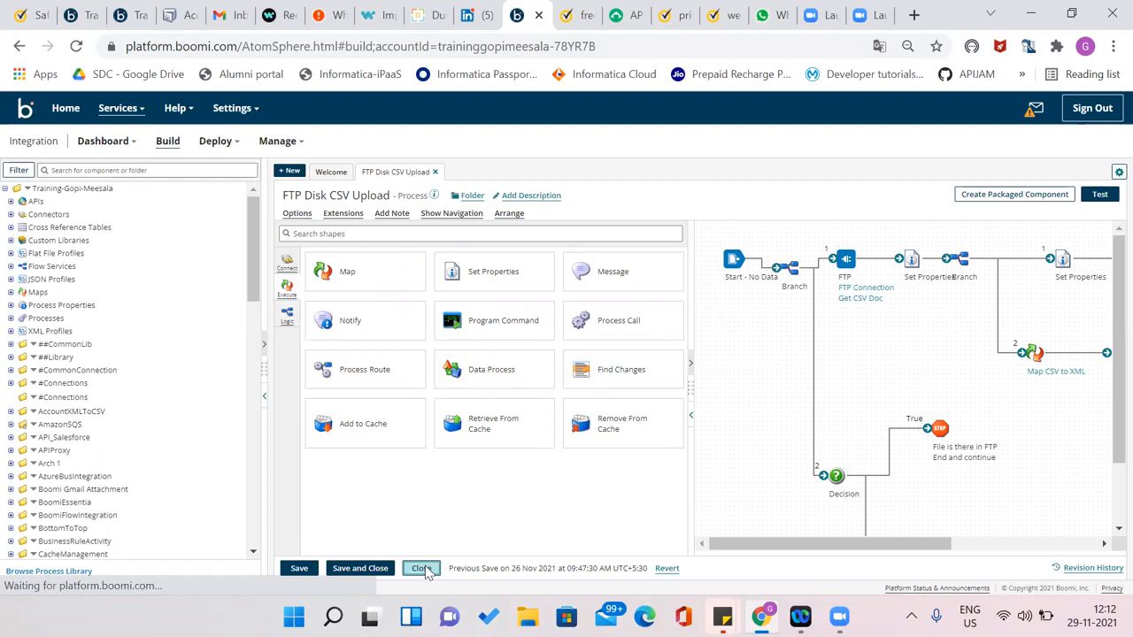
# Reopen the FTP Disk CSV Upload process and examine its flow down to the Mail shape on the Decision's False path
pyautogui.click(368, 262)
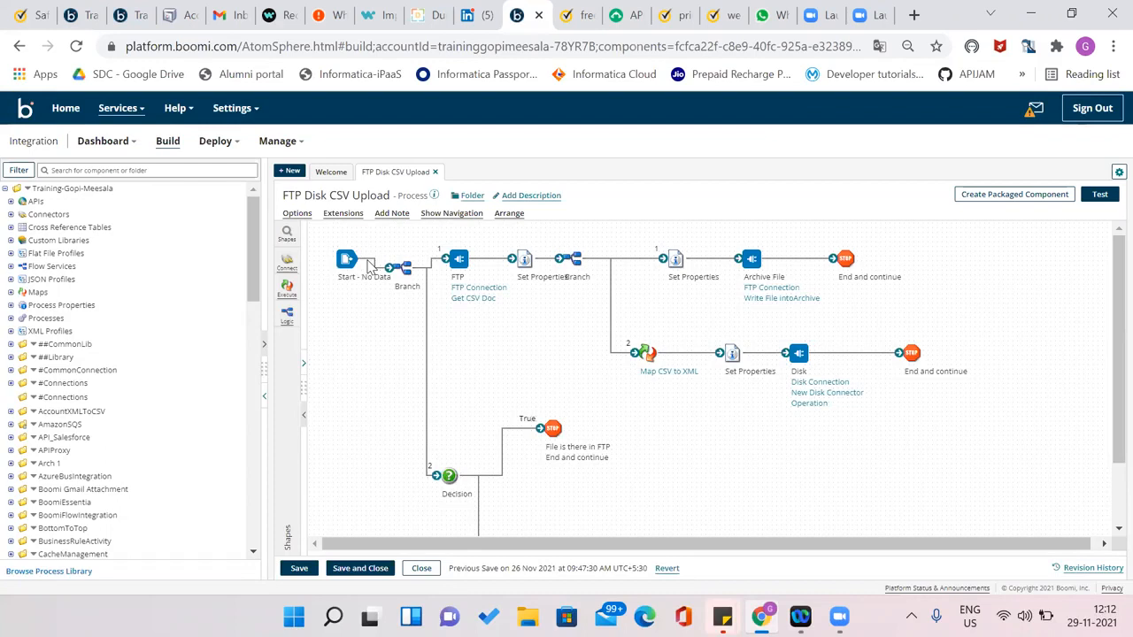
pyautogui.moveTo(431, 236); pyautogui.dragTo(499, 347)
pyautogui.moveTo(839, 329)
pyautogui.mouseDown()
pyautogui.moveTo(810, 324)
pyautogui.moveTo(822, 329)
pyautogui.mouseUp()
pyautogui.scroll(-1, 1109, 506)
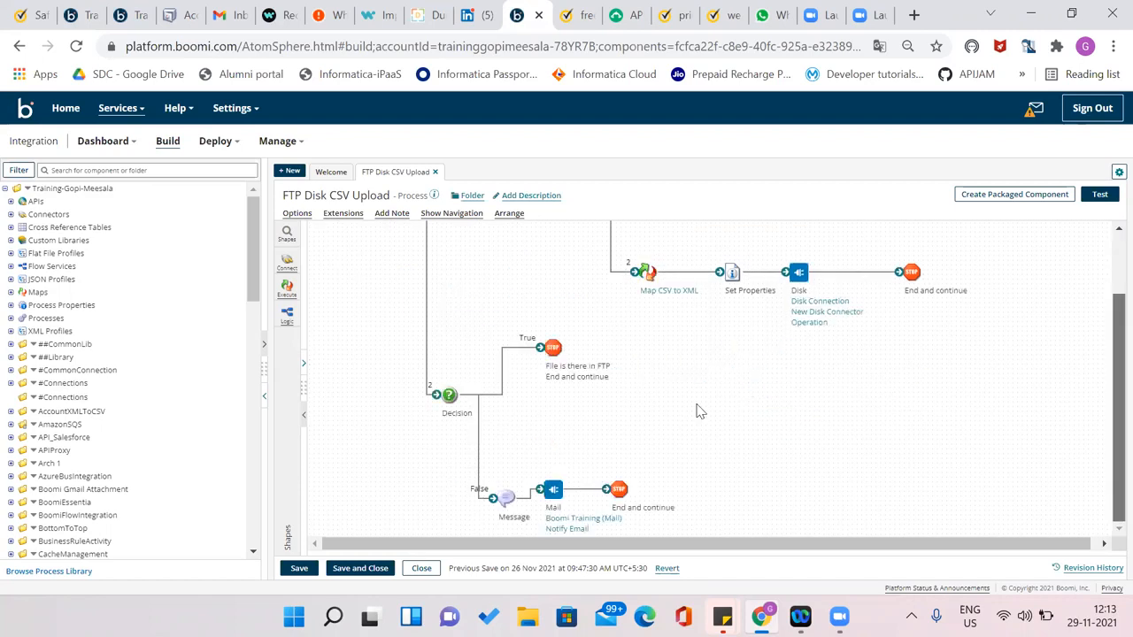
pyautogui.moveTo(527, 438); pyautogui.dragTo(698, 535)
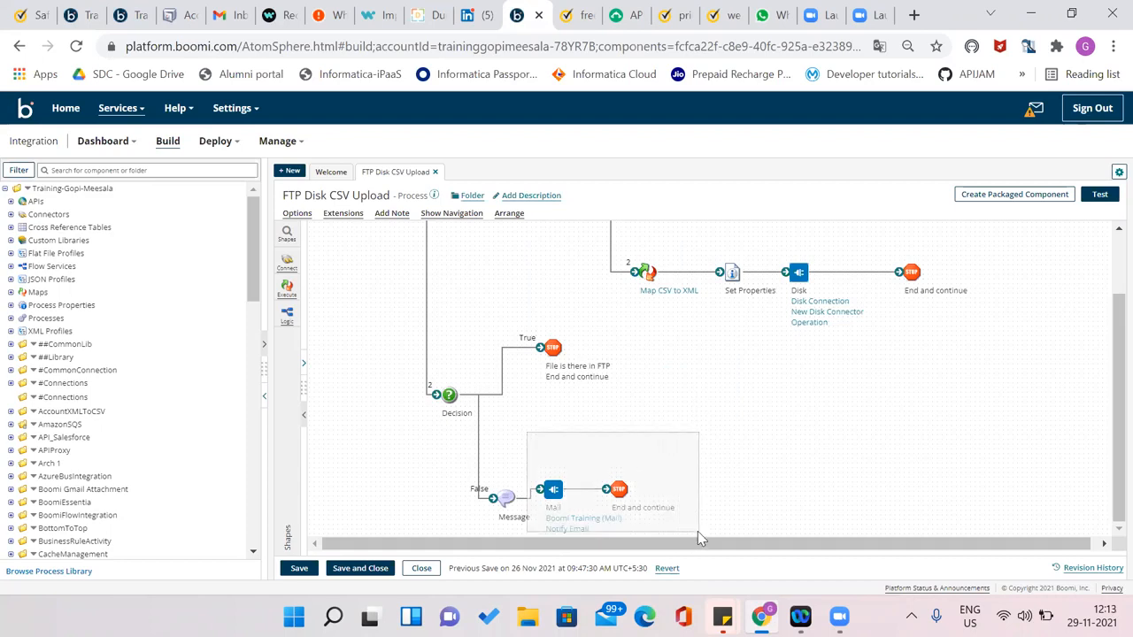
pyautogui.moveTo(700, 419); pyautogui.dragTo(700, 419)
pyautogui.click(700, 418)
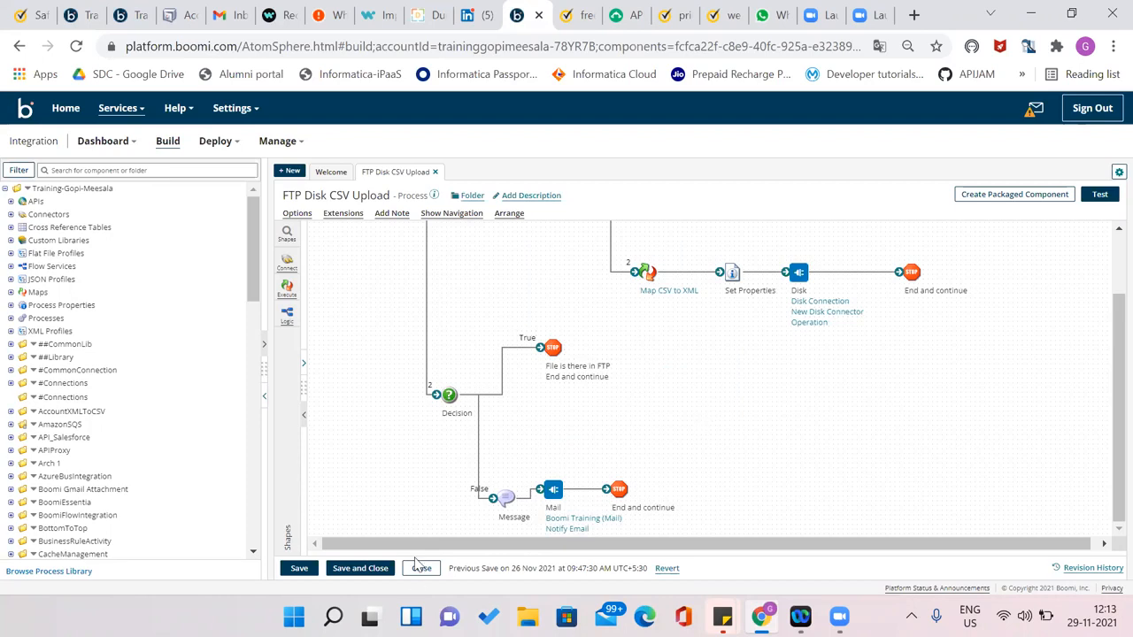
# Show the available connectors, expand the connector categories and look through them from Accounting to Uncategorized
pyautogui.click(287, 316)
pyautogui.click(287, 267)
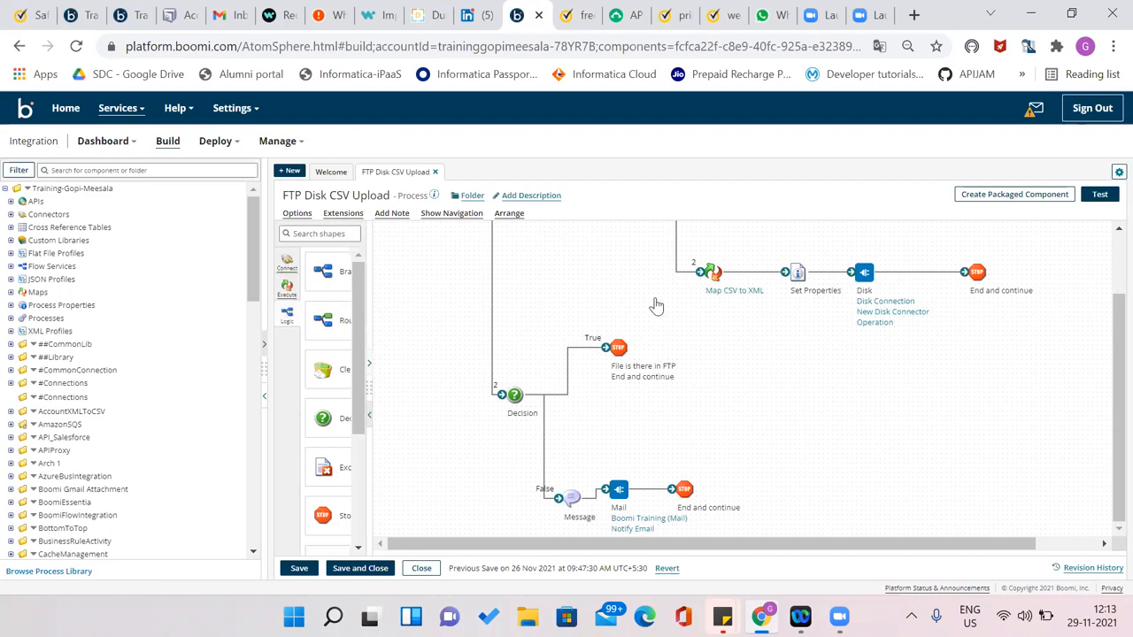
pyautogui.moveTo(675, 386); pyautogui.dragTo(670, 473)
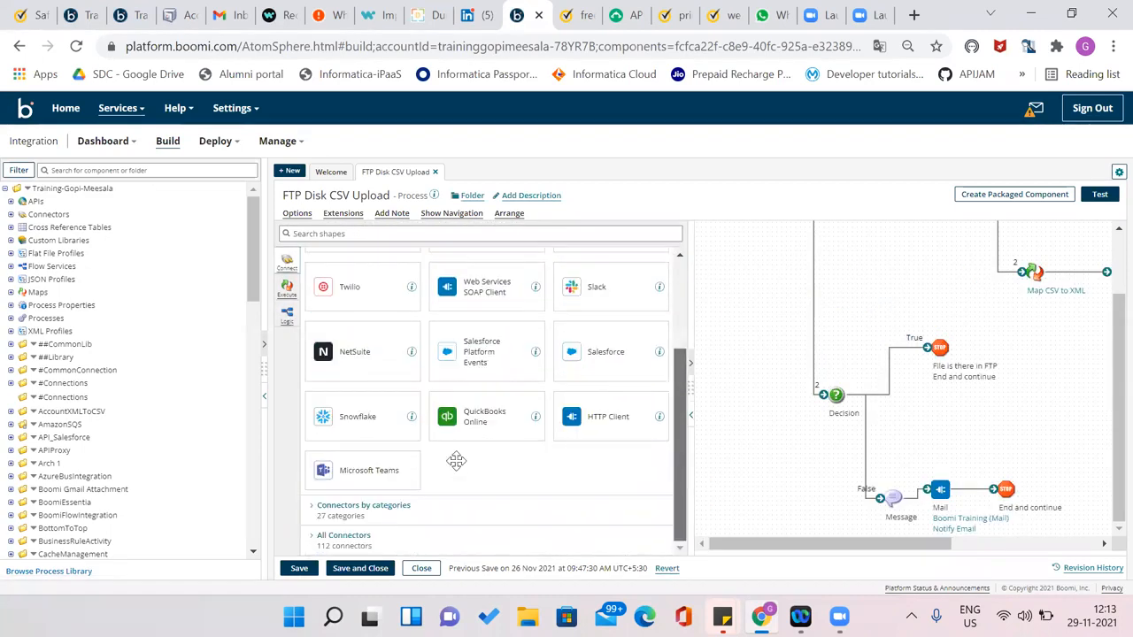
pyautogui.click(345, 522)
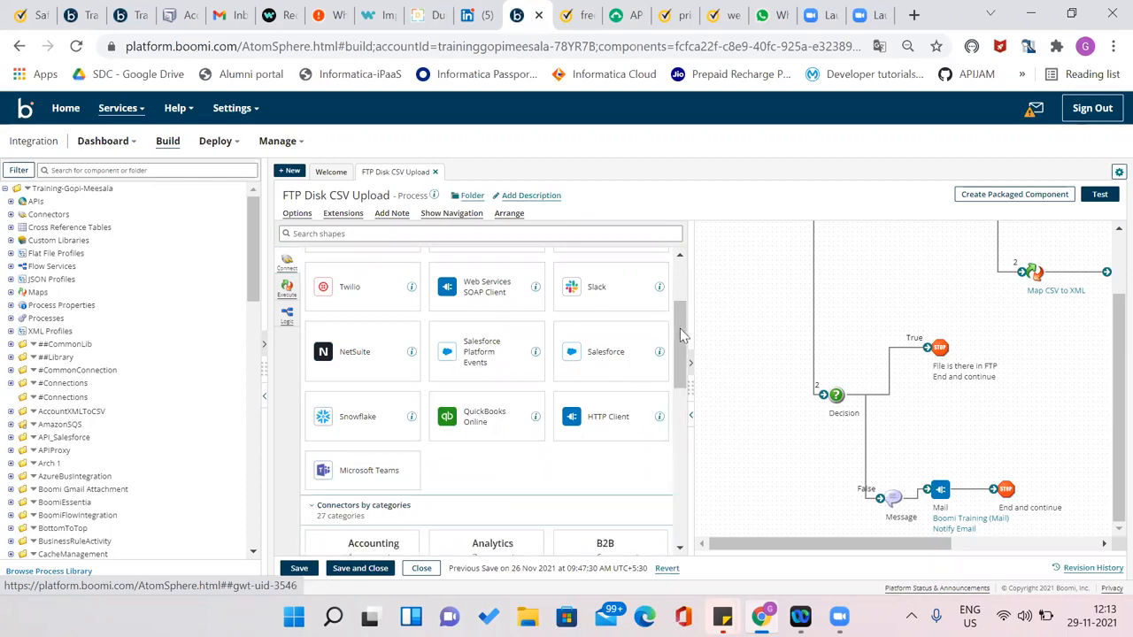
pyautogui.scroll(-3, 678, 408)
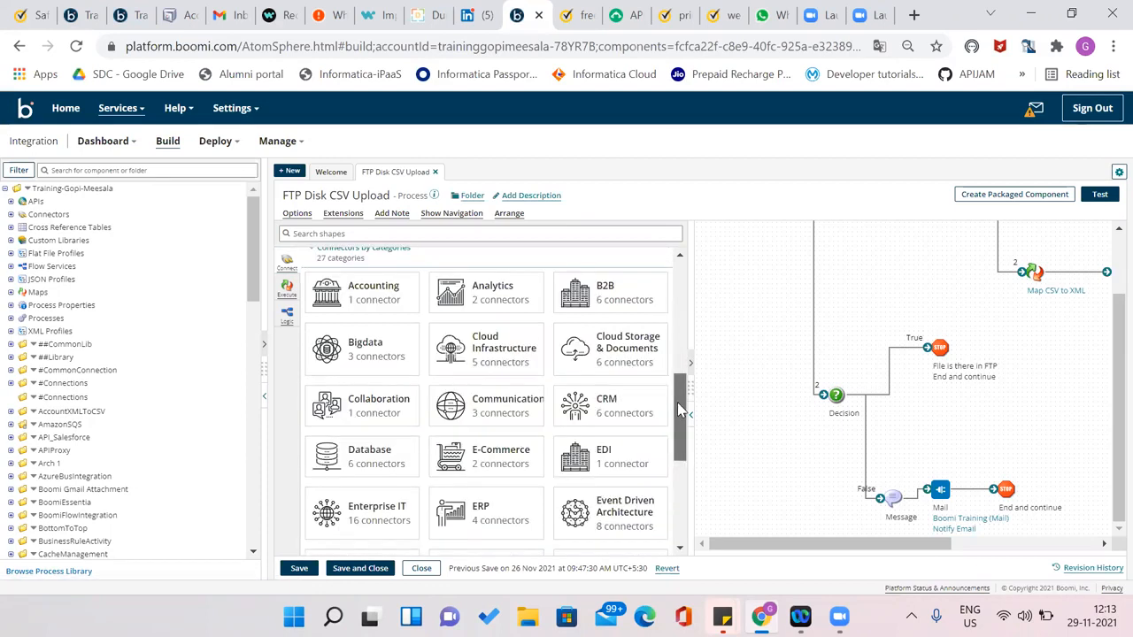
pyautogui.scroll(-2, 677, 407)
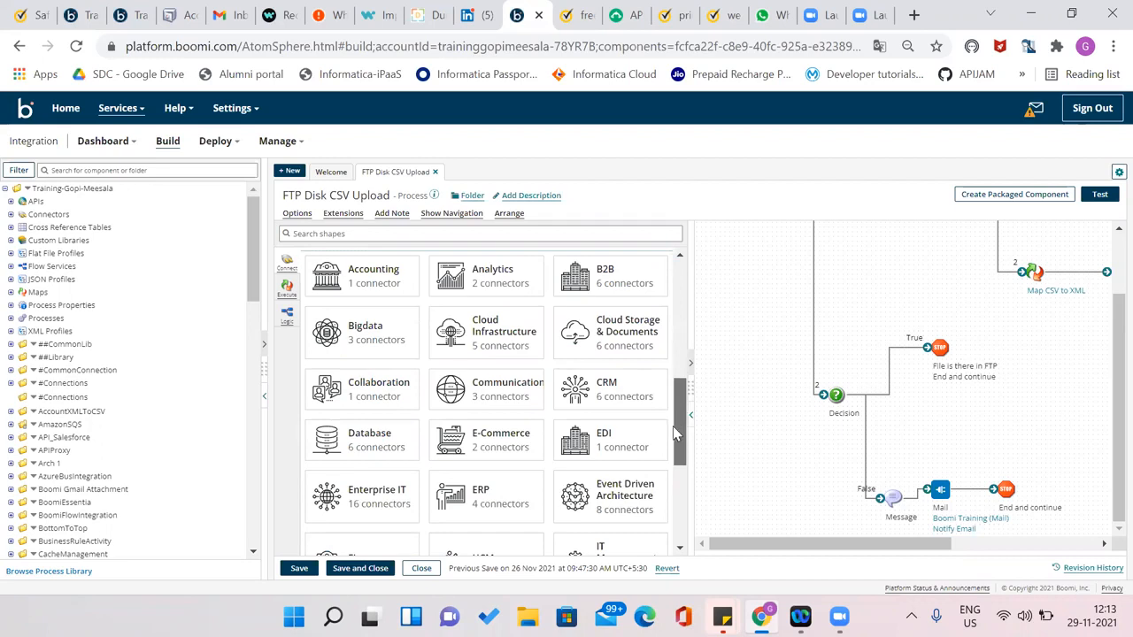
pyautogui.scroll(-4, 671, 460)
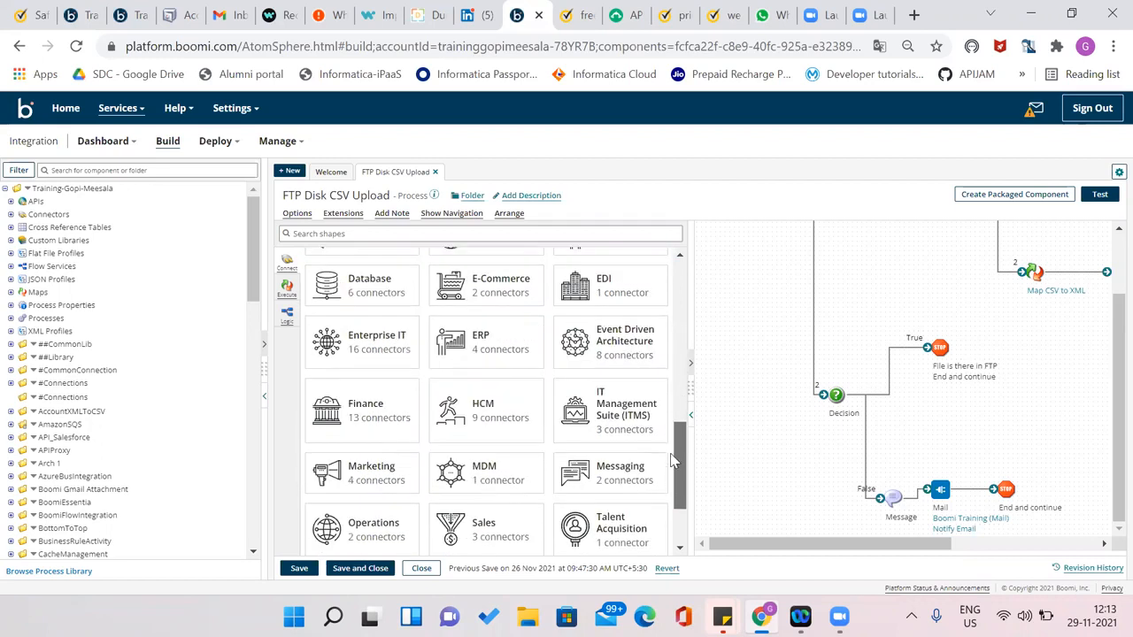
pyautogui.scroll(-2, 663, 469)
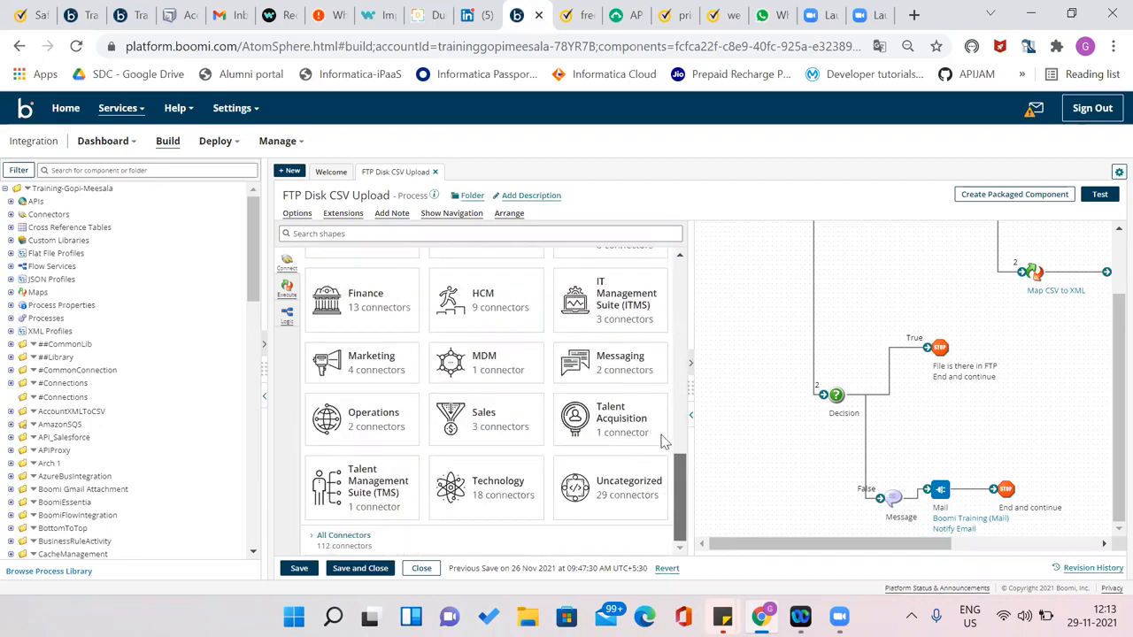
# Look back over the recently used connectors and categories, examine the CRM connectors, and return to the connector overview
pyautogui.scroll(4, 664, 425)
pyautogui.scroll(2, 668, 402)
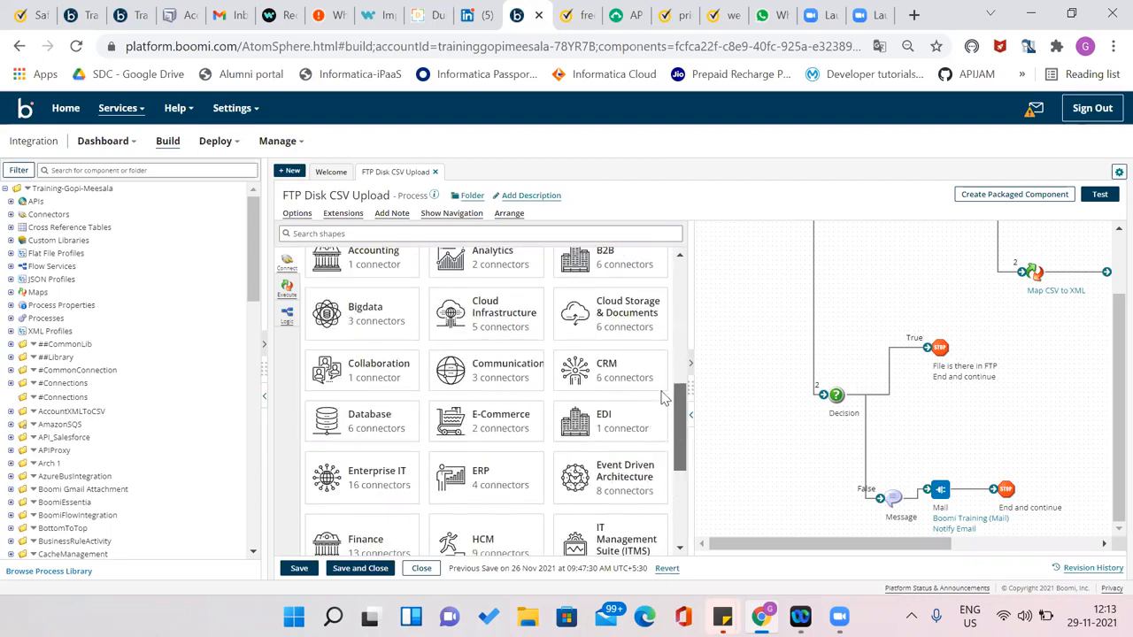
pyautogui.scroll(3, 665, 385)
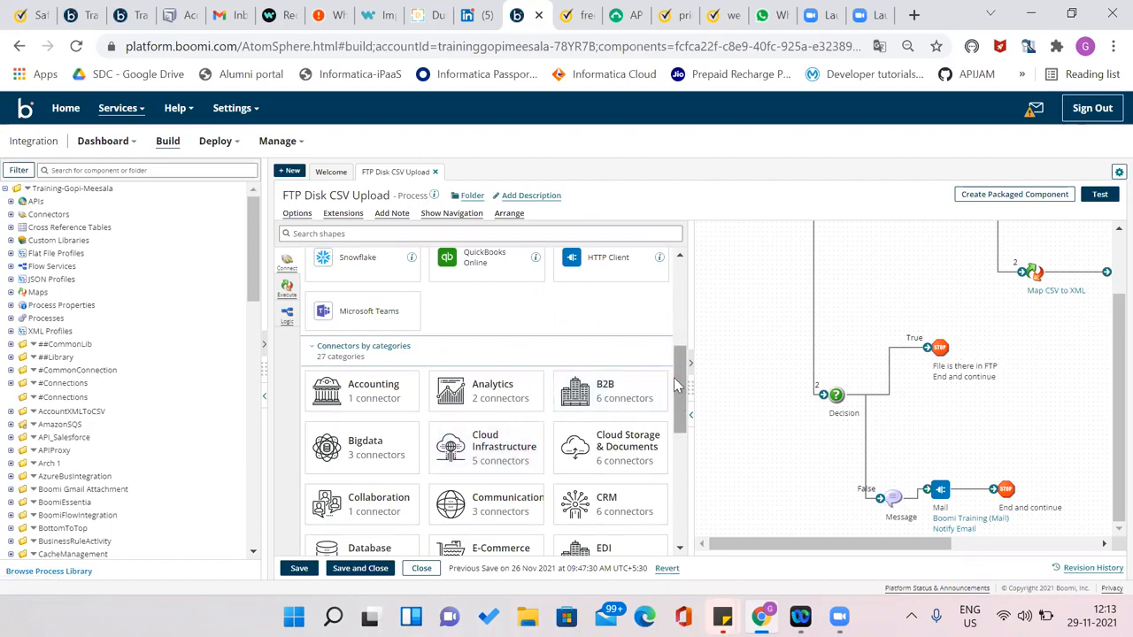
pyautogui.scroll(1, 677, 341)
pyautogui.scroll(4, 671, 362)
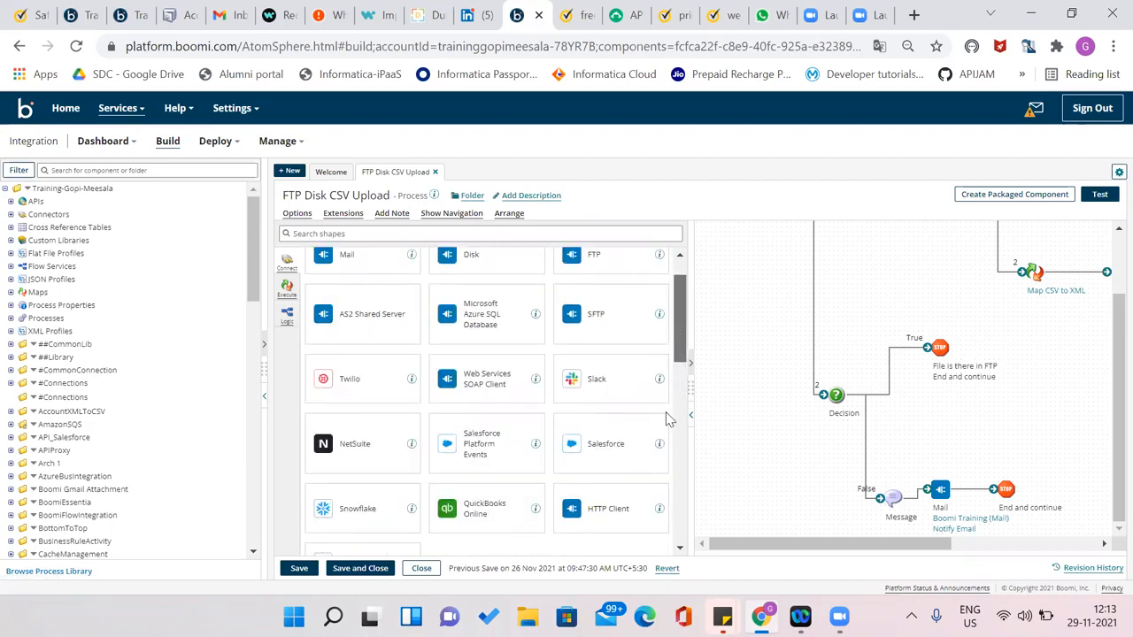
pyautogui.scroll(-6, 668, 430)
pyautogui.scroll(-1, 668, 433)
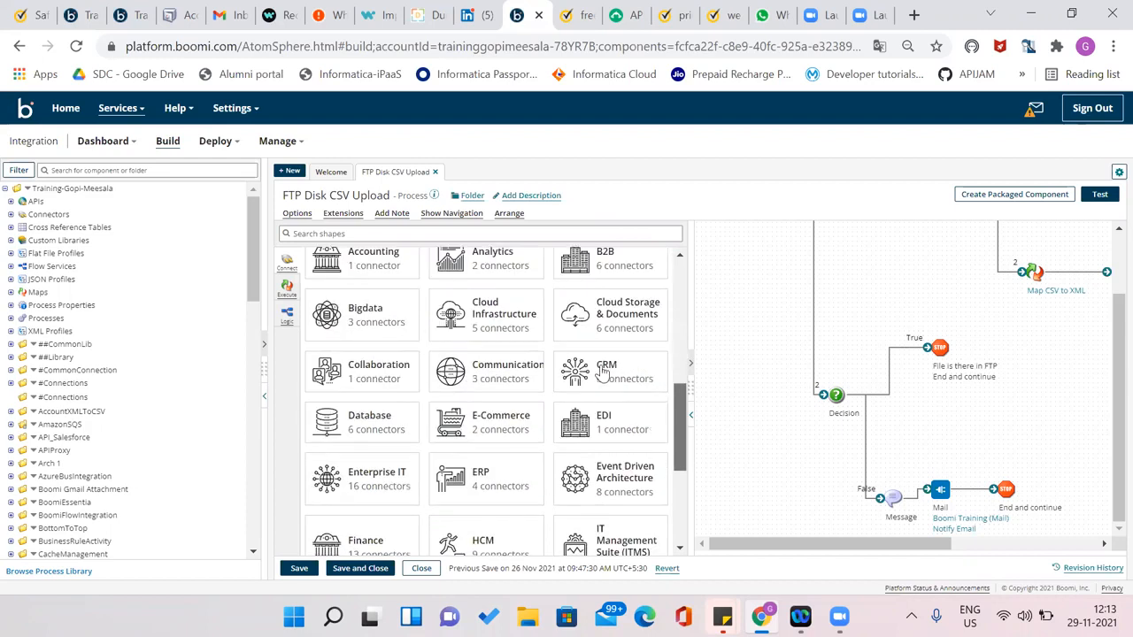
pyautogui.scroll(-1, 599, 372)
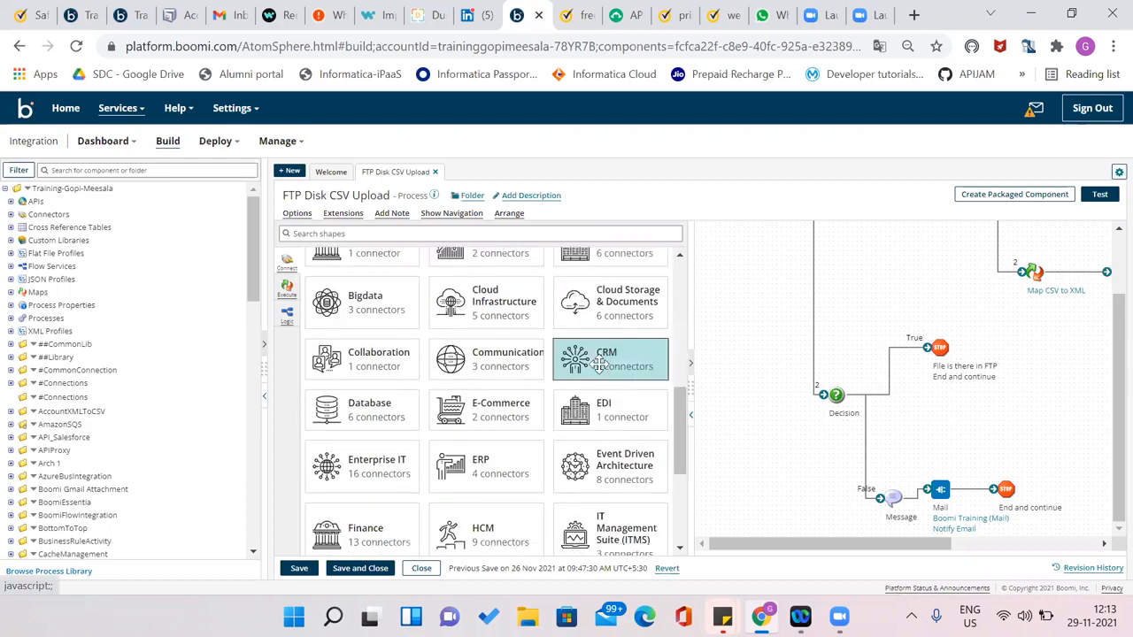
pyautogui.click(599, 372)
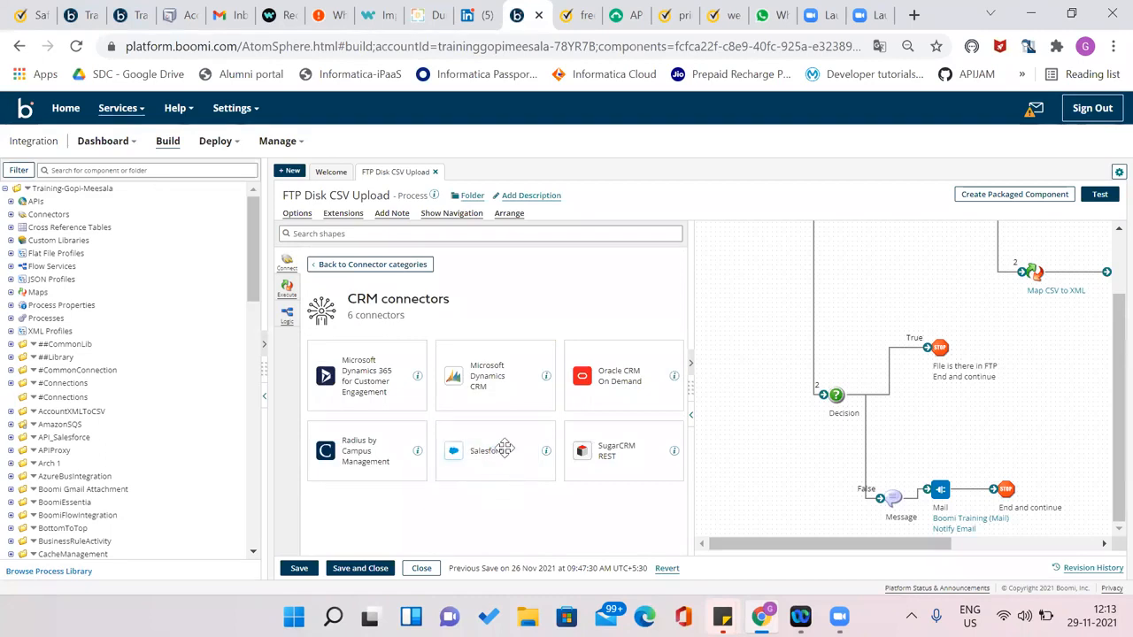
pyautogui.click(316, 271)
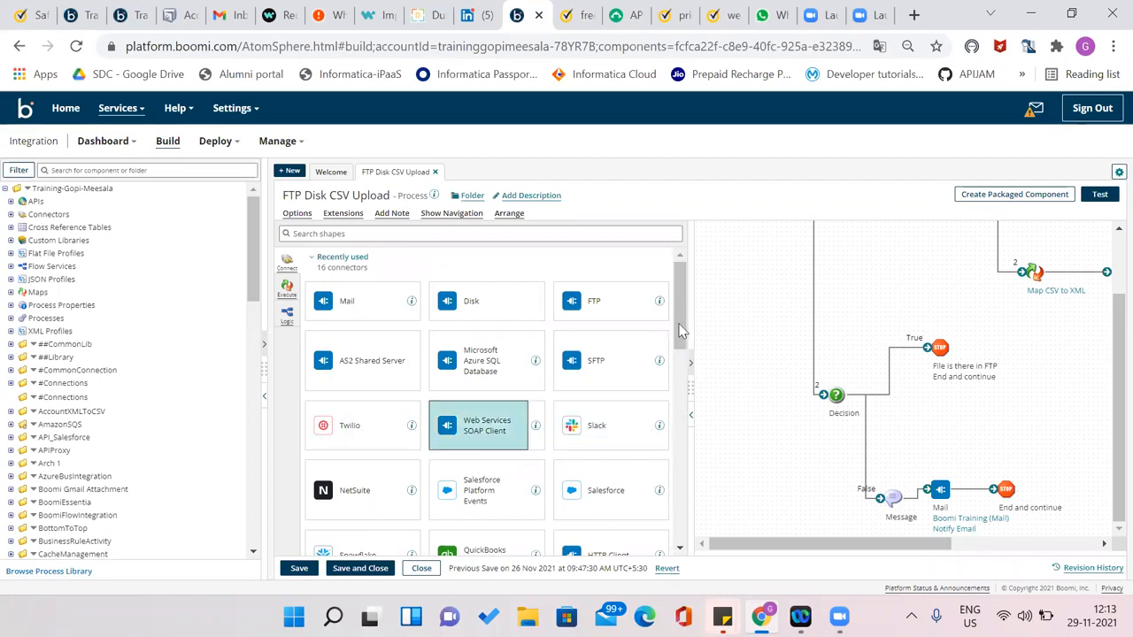
# Look through the recently used connectors once more and collapse the shapes palette to free the process canvas
pyautogui.scroll(-1, 678, 350)
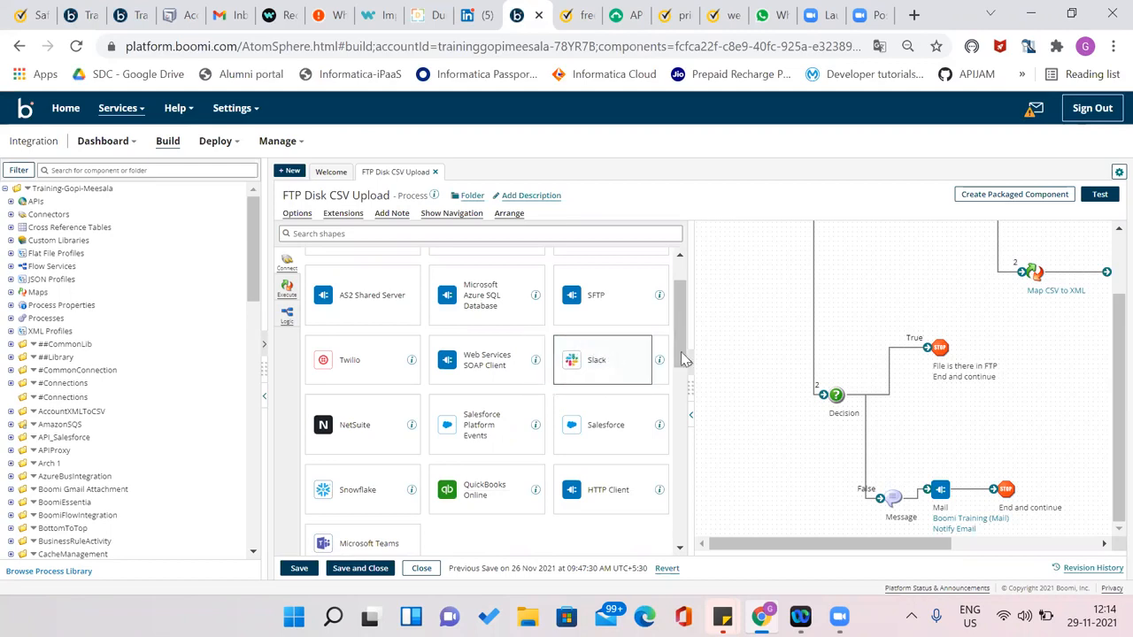
pyautogui.scroll(-3, 688, 408)
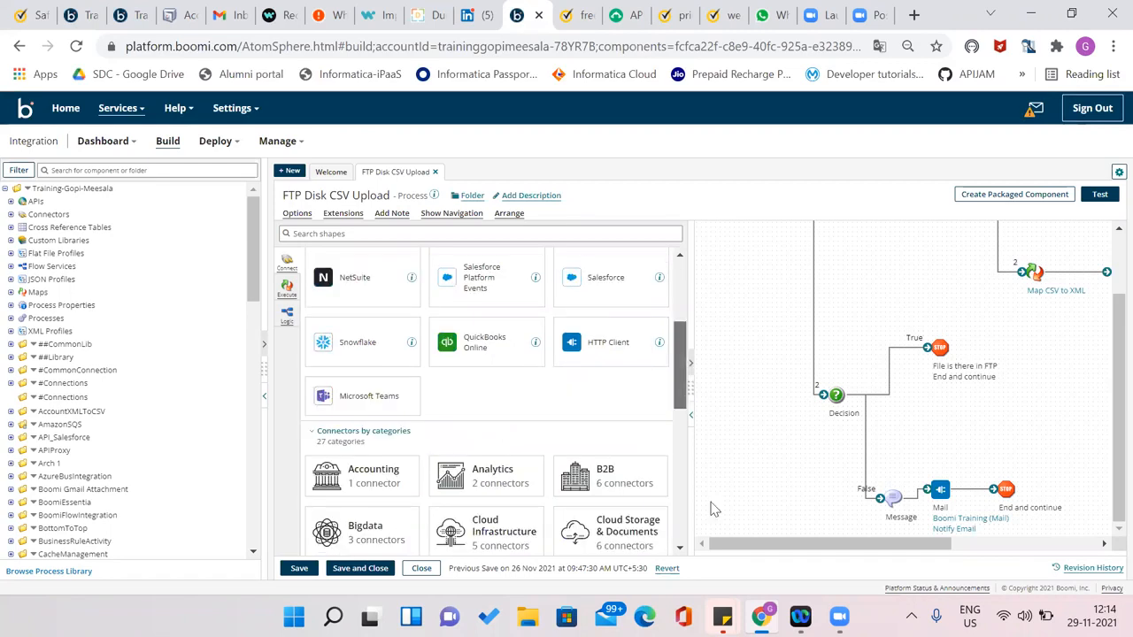
pyautogui.click(691, 423)
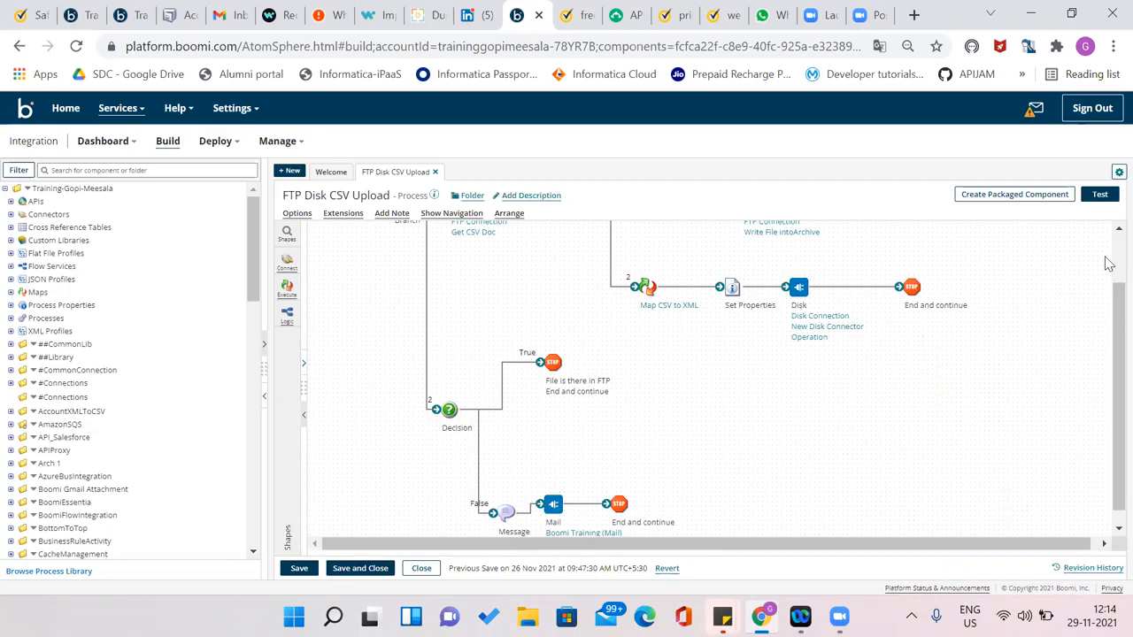
# Examine the complete process flow from the Start shape through the FTP, Archive File, Disk and Decision branches
pyautogui.scroll(1, 1106, 263)
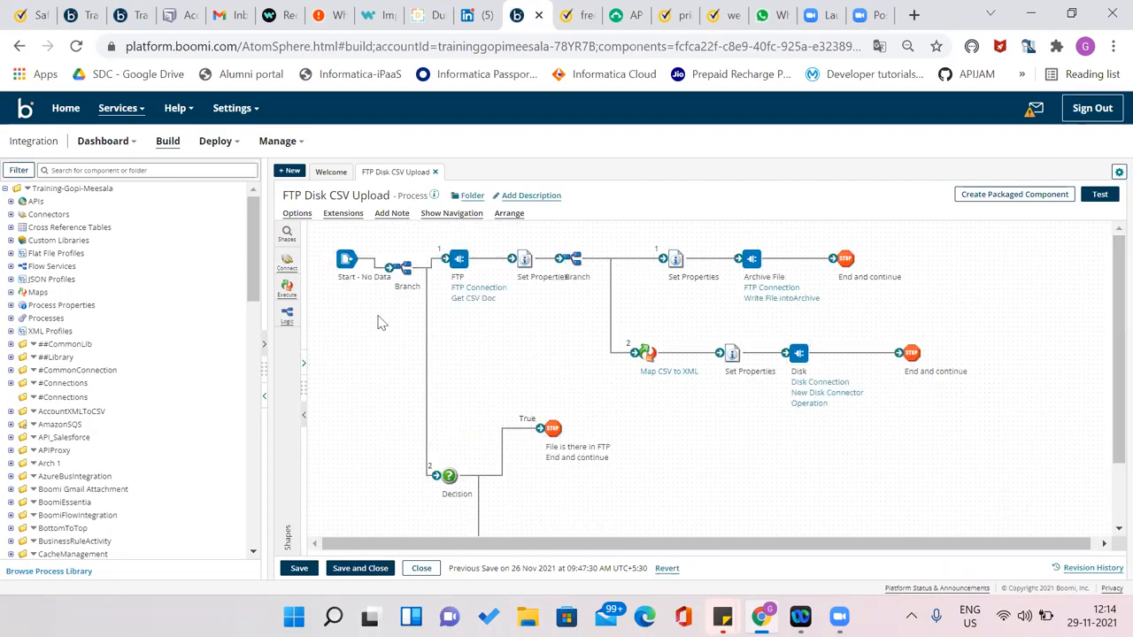
pyautogui.moveTo(578, 376); pyautogui.dragTo(1037, 421)
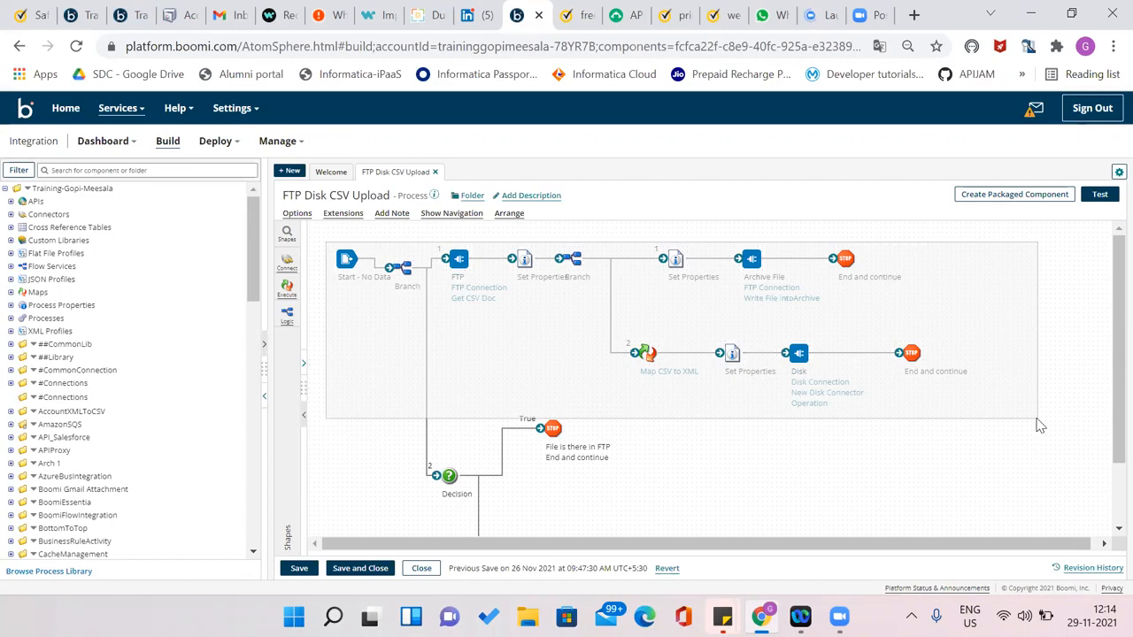
pyautogui.moveTo(1039, 419); pyautogui.dragTo(1028, 506)
pyautogui.click(1028, 505)
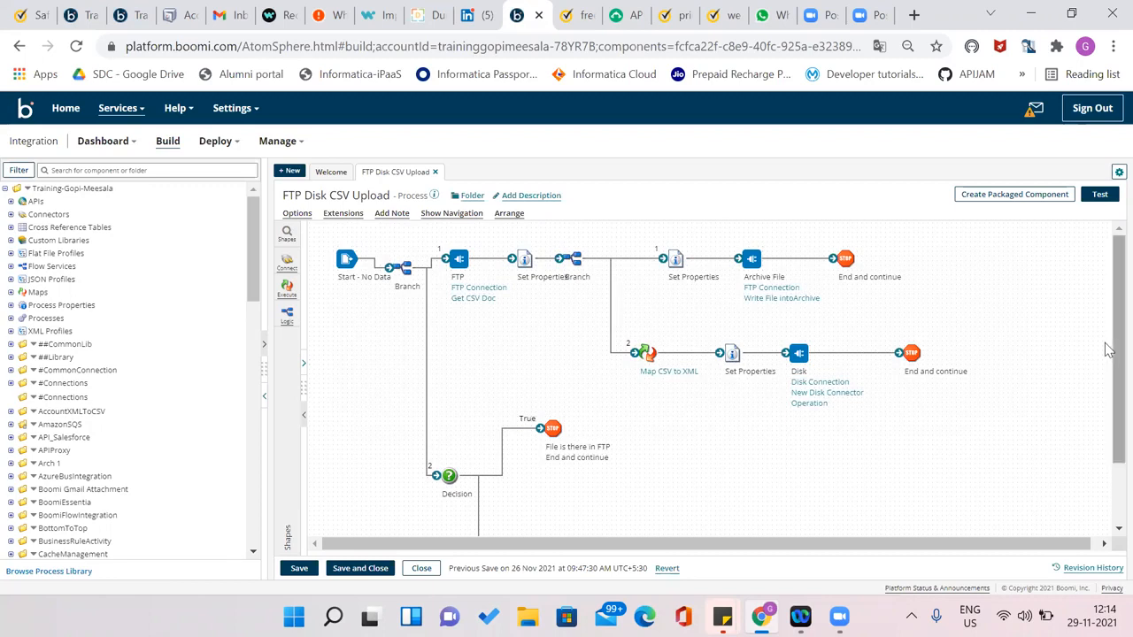
pyautogui.scroll(-2, 1106, 345)
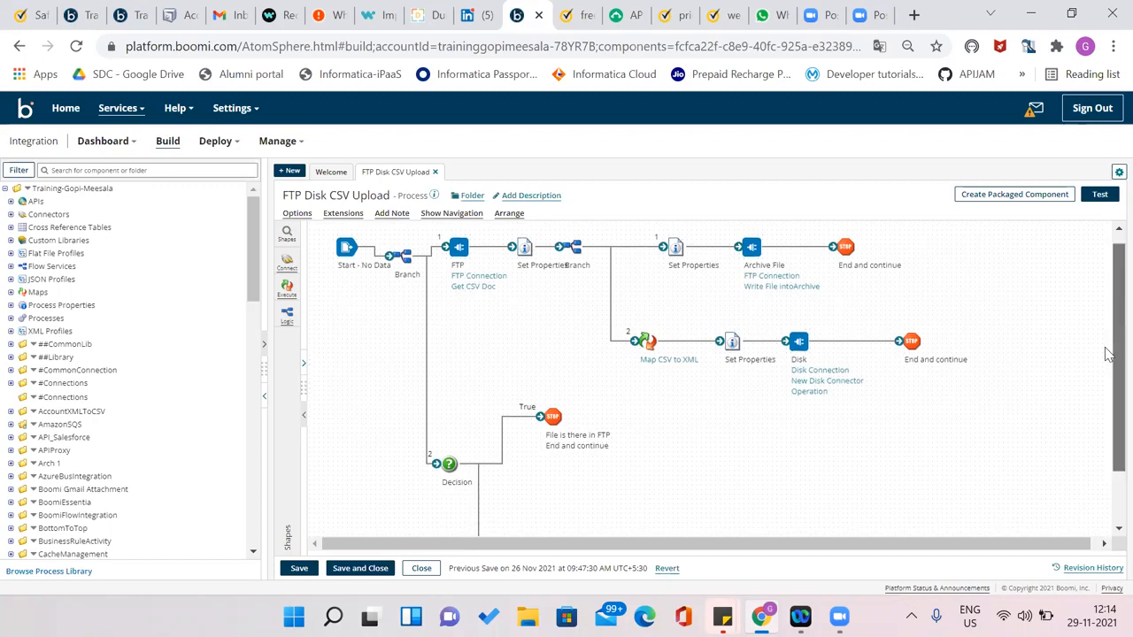
# Save the FTP Disk CSV Upload process and outline its whole visible flow on the canvas
pyautogui.scroll(2, 1106, 354)
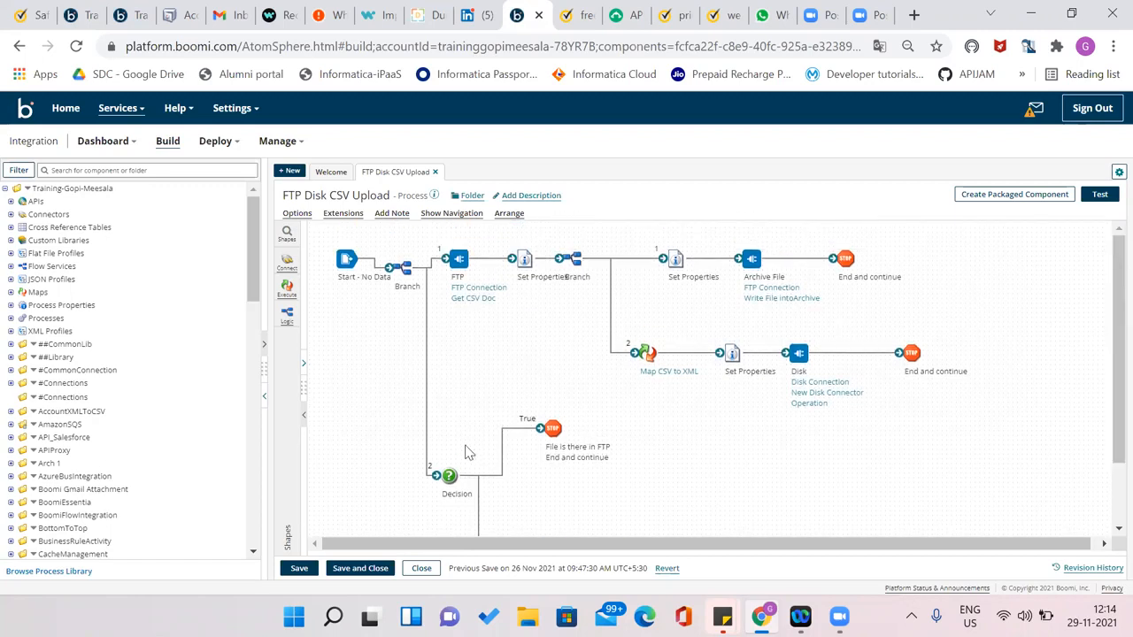
pyautogui.click(299, 569)
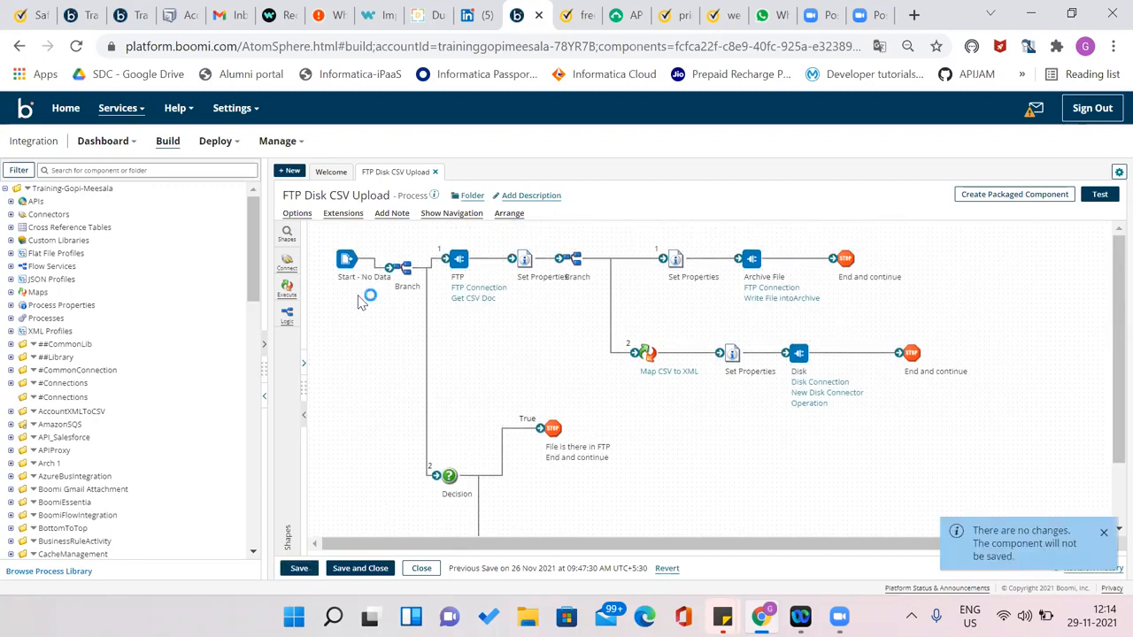
pyautogui.moveTo(322, 236); pyautogui.dragTo(1074, 447)
pyautogui.click(1074, 447)
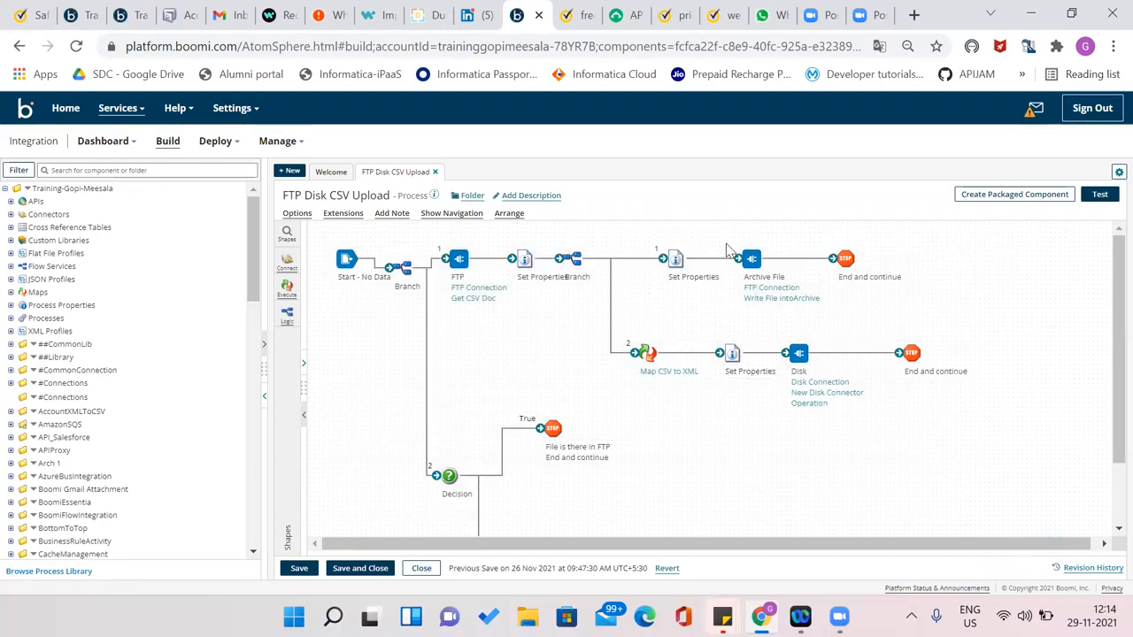
# Highlight the Archive File, FTP, Map CSV to XML and Disk shapes to examine the route the file takes
pyautogui.moveTo(728, 249); pyautogui.dragTo(887, 321)
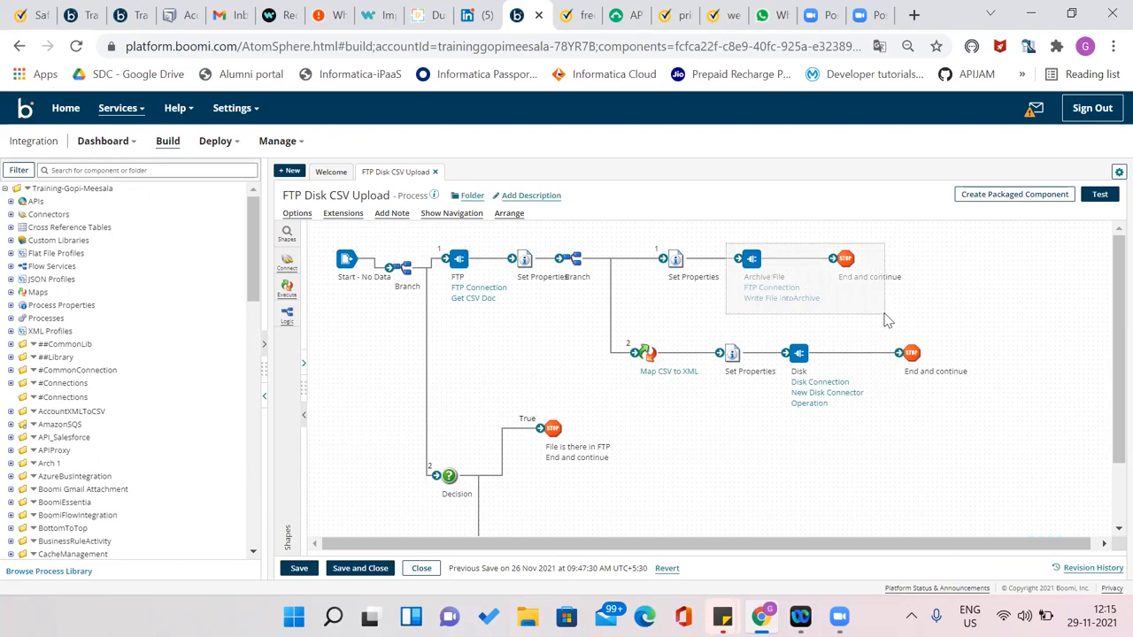
pyautogui.moveTo(884, 315); pyautogui.dragTo(884, 314)
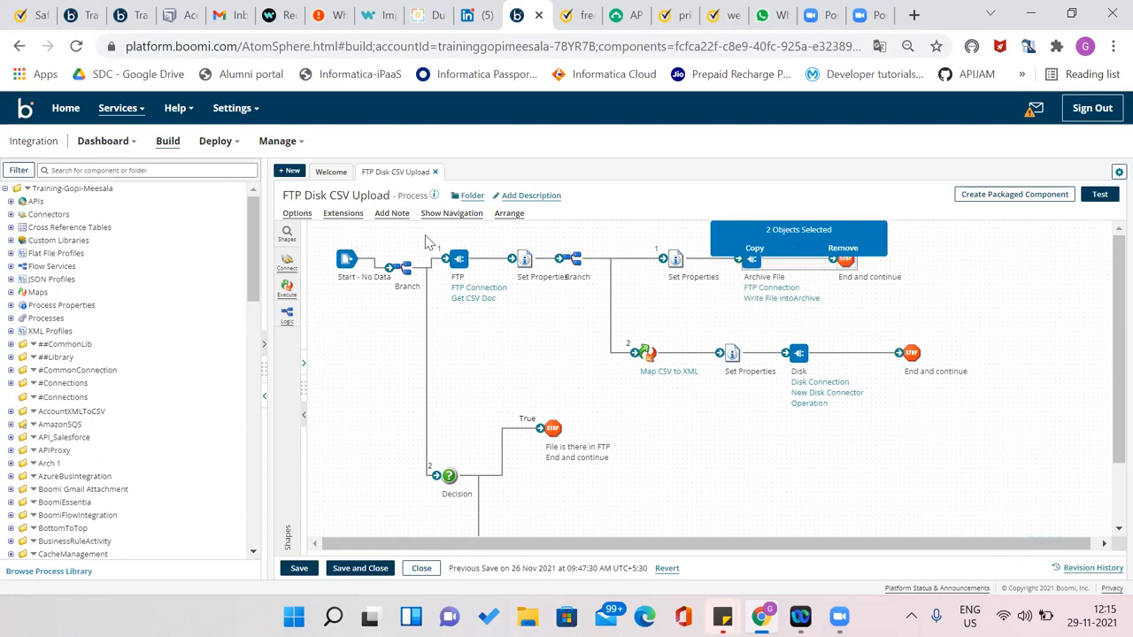
pyautogui.moveTo(428, 234); pyautogui.dragTo(534, 366)
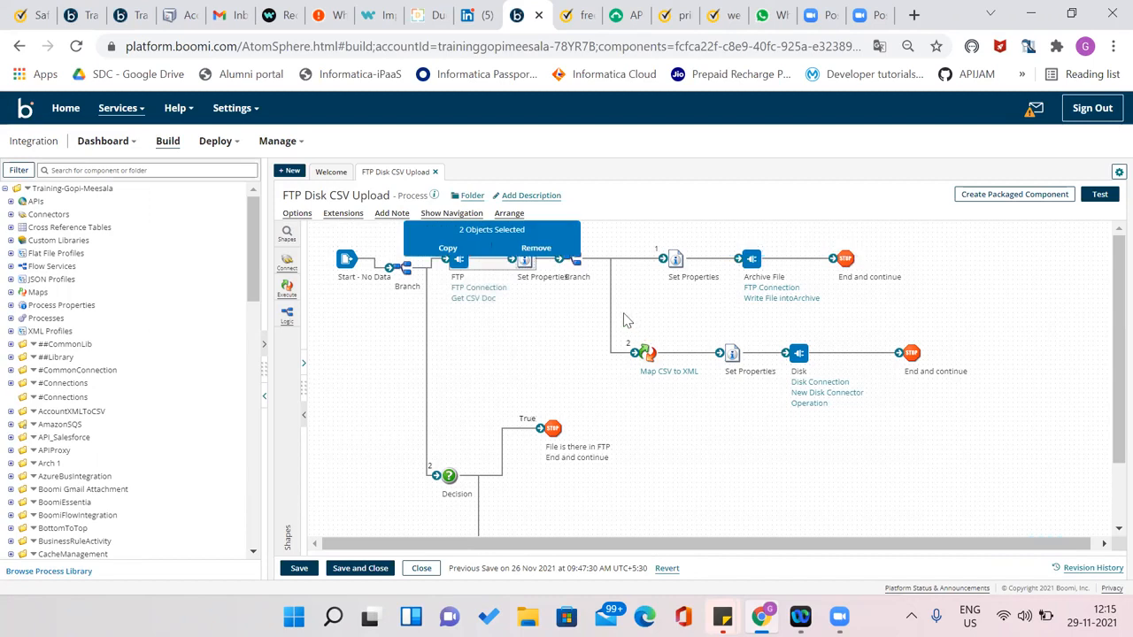
pyautogui.moveTo(631, 370); pyautogui.dragTo(701, 416)
pyautogui.moveTo(434, 239); pyautogui.dragTo(516, 347)
pyautogui.moveTo(620, 309); pyautogui.dragTo(699, 422)
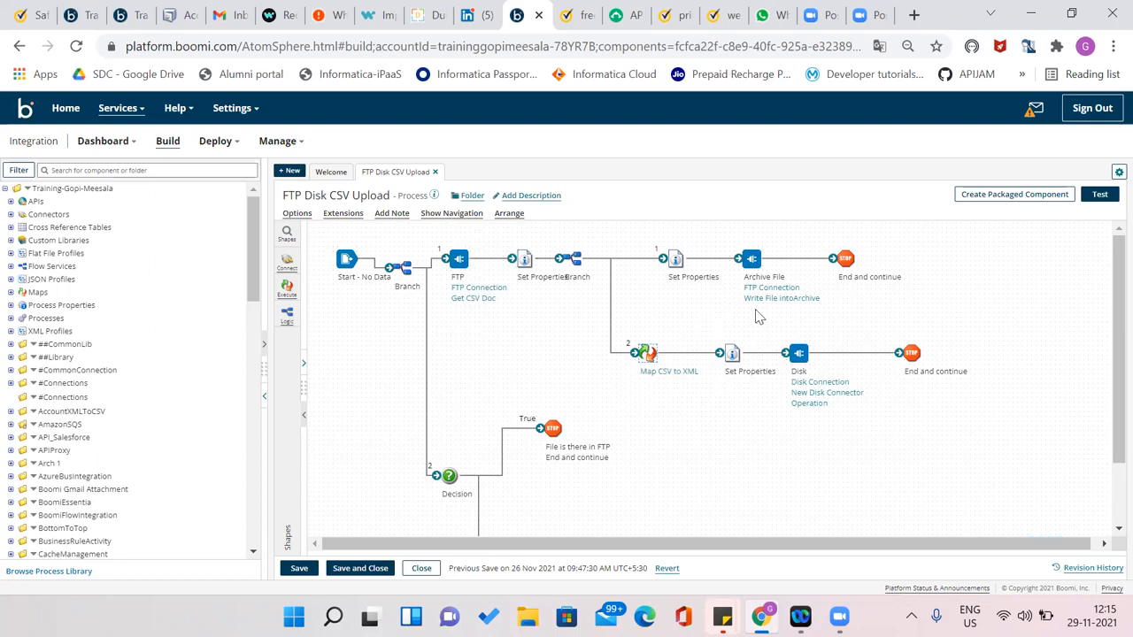
pyautogui.moveTo(754, 309); pyautogui.dragTo(877, 452)
# Highlight the Archive File and FTP shapes, select the complete FTP branch up to both end shapes, and clear the selection
pyautogui.moveTo(714, 234); pyautogui.dragTo(822, 317)
pyautogui.moveTo(757, 291)
pyautogui.moveTo(428, 234); pyautogui.dragTo(509, 331)
pyautogui.moveTo(462, 280)
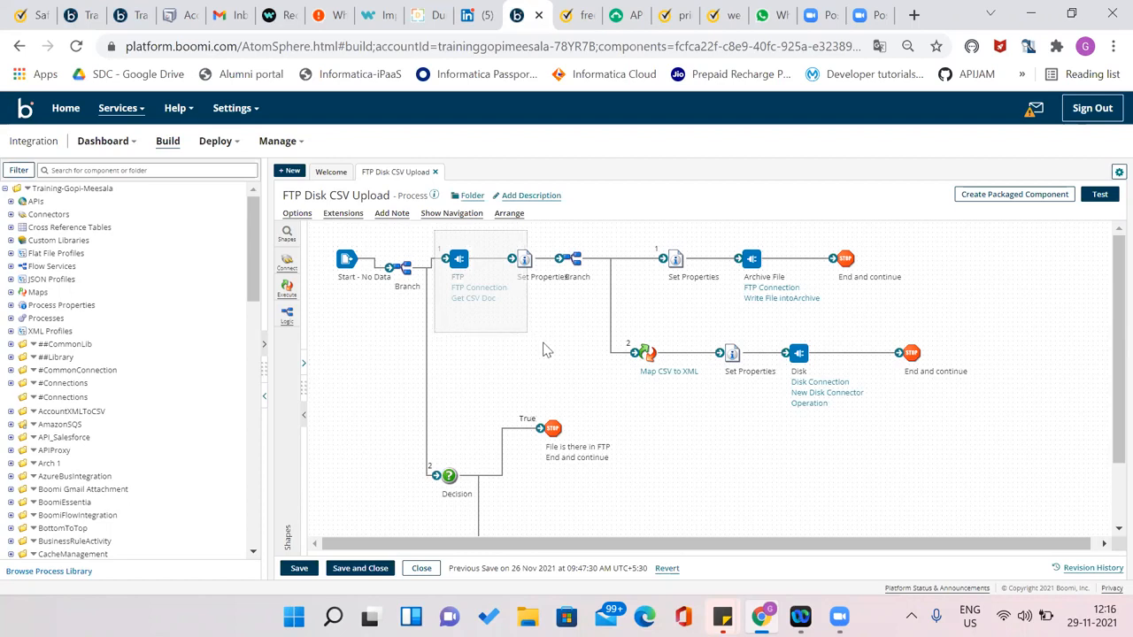
pyautogui.moveTo(733, 411); pyautogui.dragTo(998, 418)
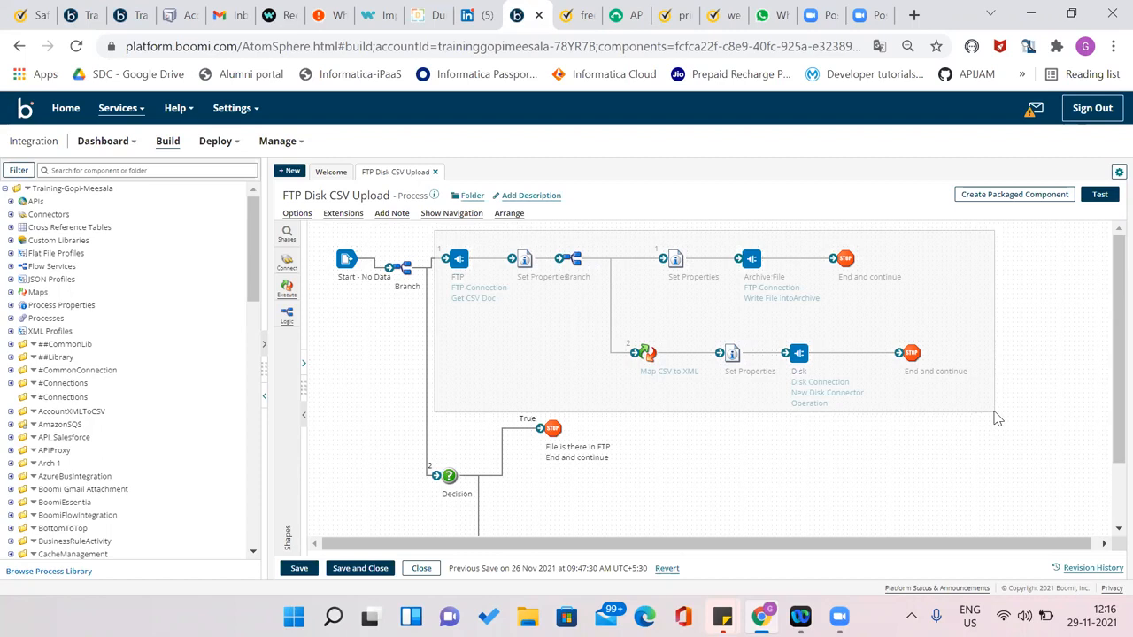
pyautogui.moveTo(997, 417)
pyautogui.mouseDown()
pyautogui.moveTo(847, 446)
pyautogui.moveTo(749, 434)
pyautogui.moveTo(956, 406)
pyautogui.moveTo(998, 422)
pyautogui.mouseUp()
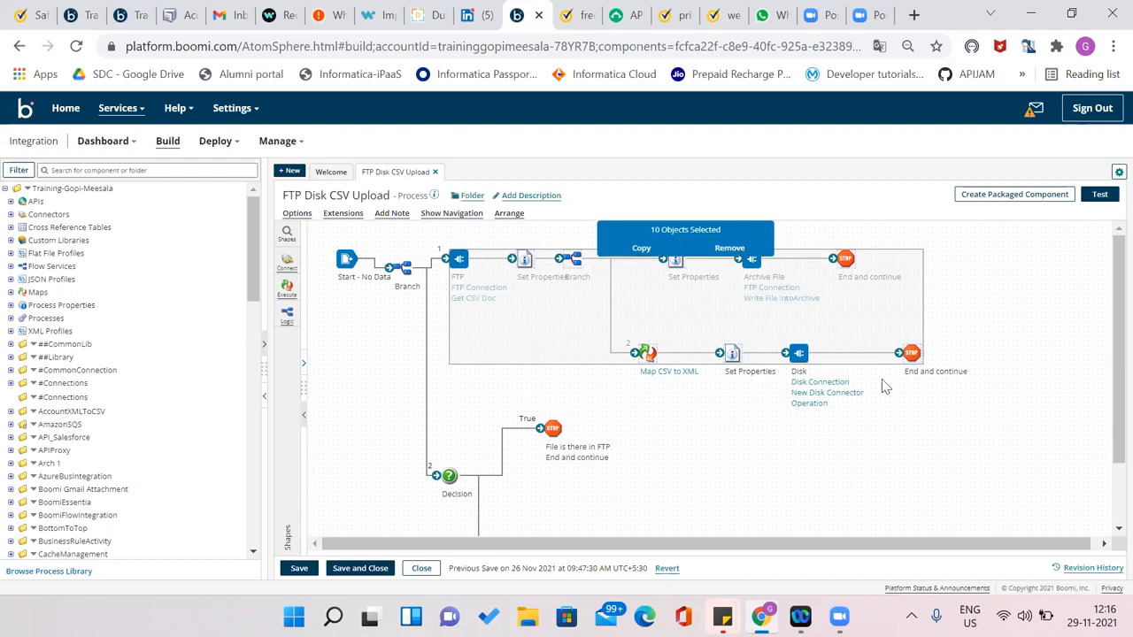
pyautogui.click(561, 243)
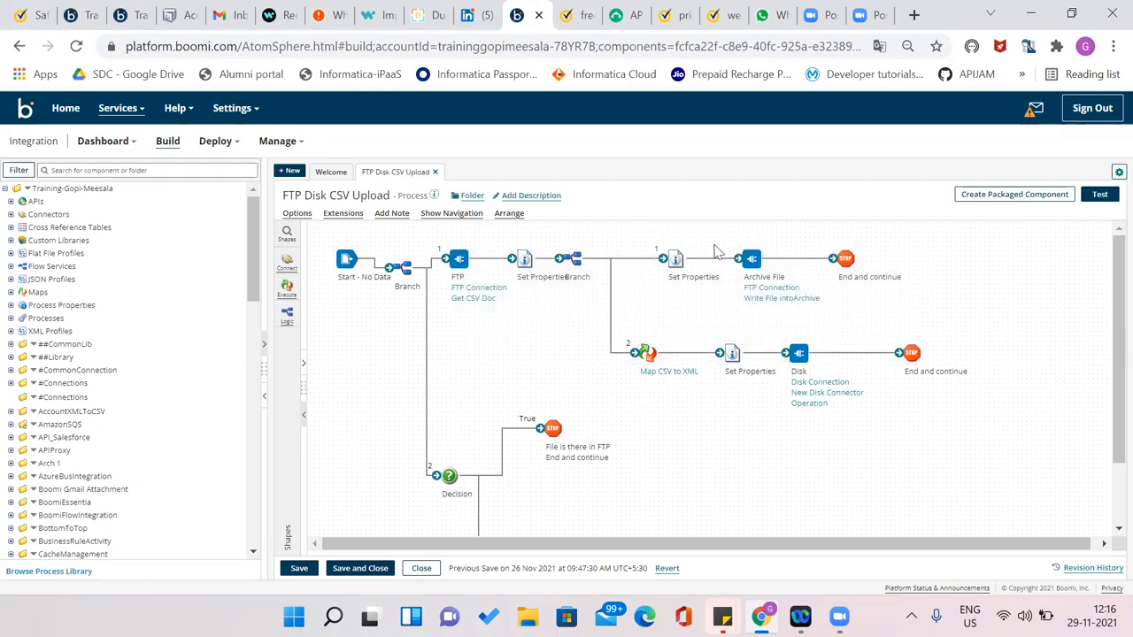
# Examine the archiving and mapping parts by highlighting the Archive File, Map CSV to XML and FTP shapes
pyautogui.moveTo(716, 233); pyautogui.dragTo(823, 322)
pyautogui.moveTo(715, 236); pyautogui.dragTo(832, 319)
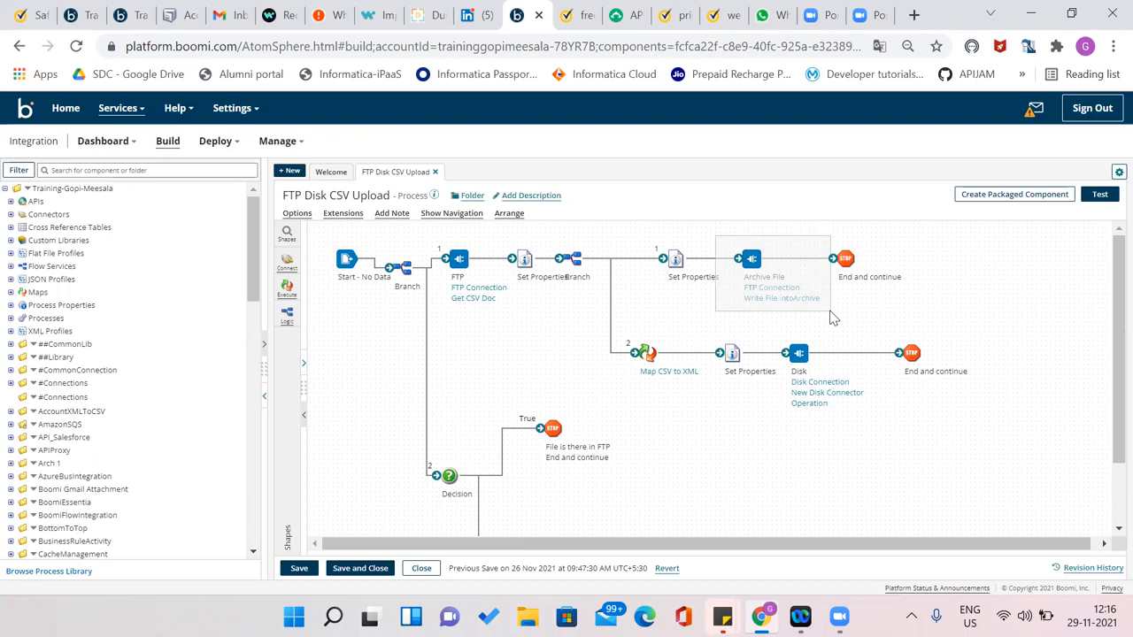
pyautogui.moveTo(832, 318); pyautogui.dragTo(832, 318)
pyautogui.moveTo(627, 321); pyautogui.dragTo(701, 403)
pyautogui.moveTo(656, 381)
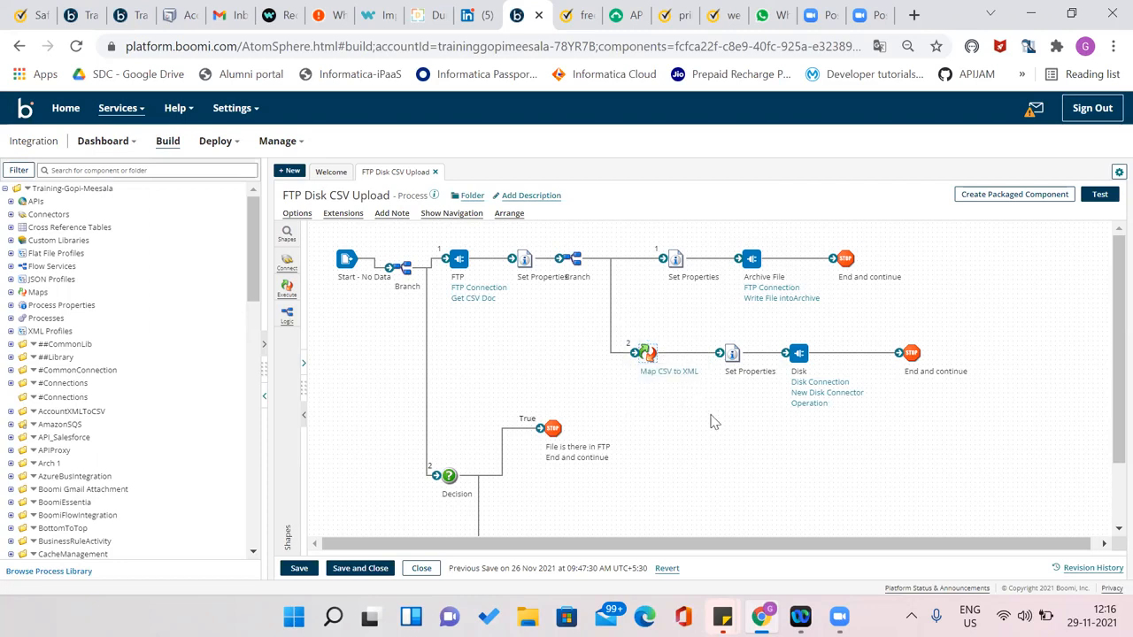
pyautogui.moveTo(430, 239); pyautogui.dragTo(508, 327)
pyautogui.moveTo(628, 320); pyautogui.dragTo(710, 414)
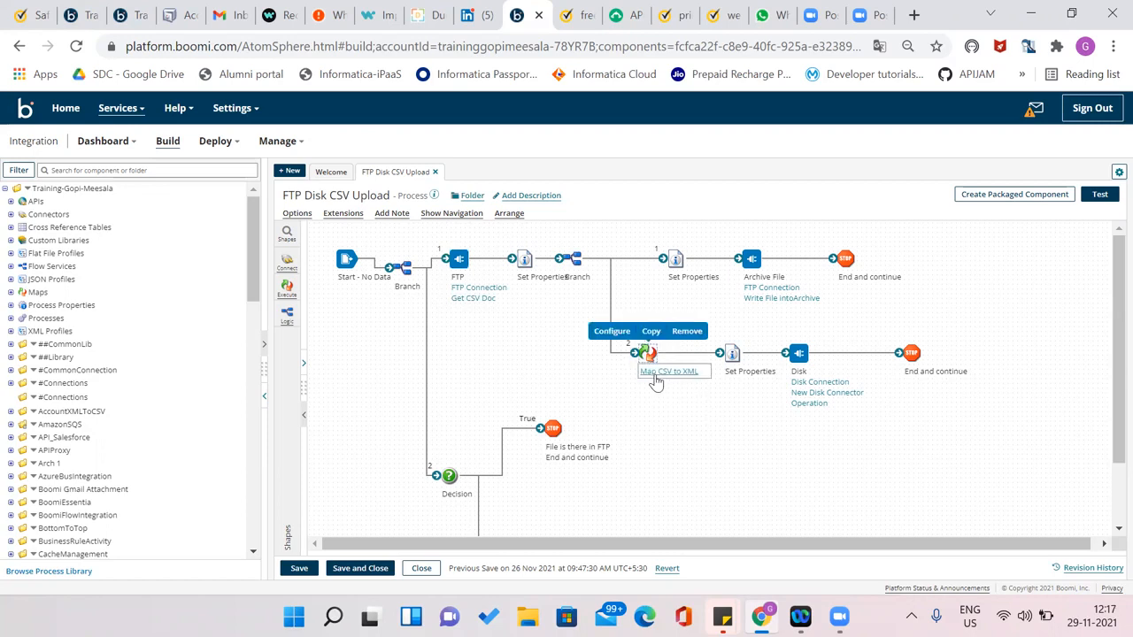
pyautogui.moveTo(618, 323); pyautogui.dragTo(719, 404)
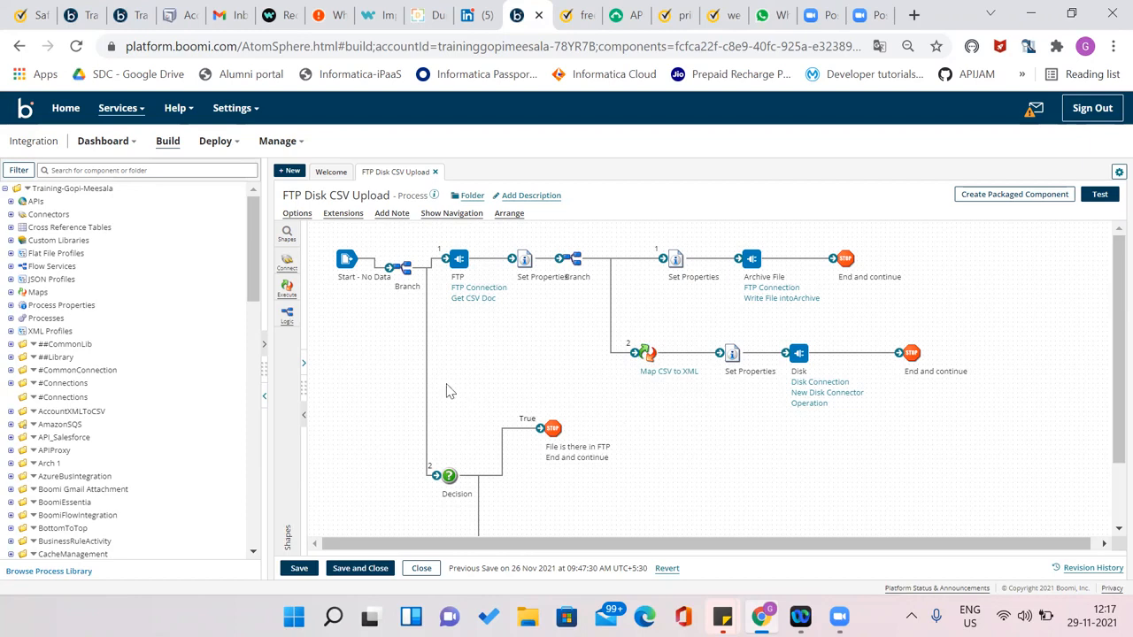
# Outline everything after the Start shape, including the Decision branch, and highlight the FTP shape on its own
pyautogui.moveTo(384, 235); pyautogui.dragTo(1000, 518)
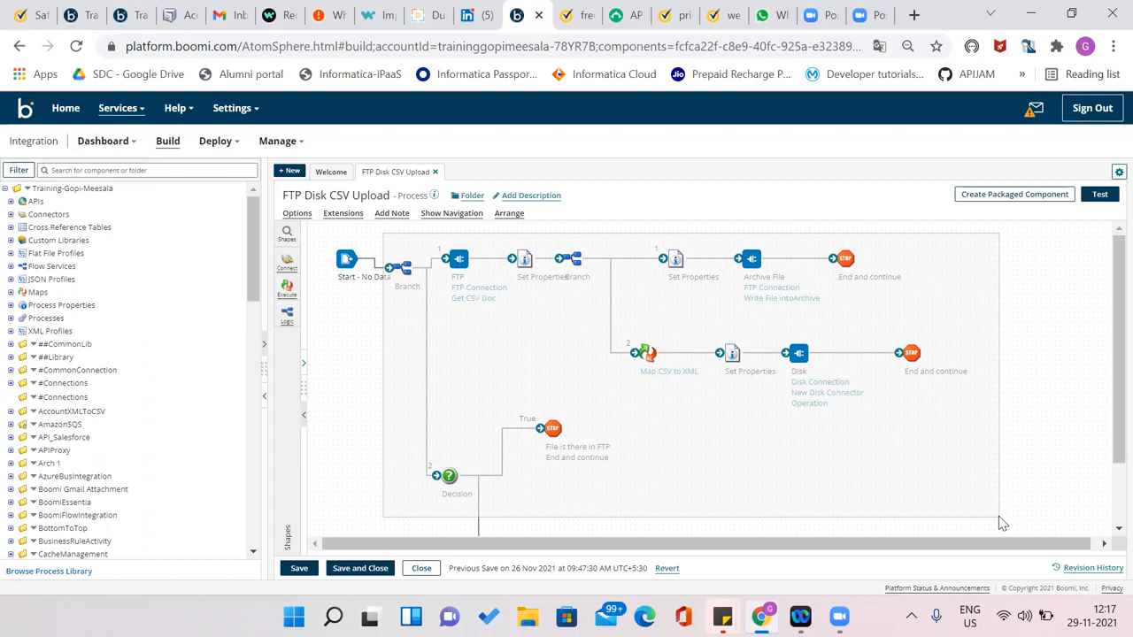
pyautogui.moveTo(1000, 522); pyautogui.dragTo(999, 522)
pyautogui.click(999, 523)
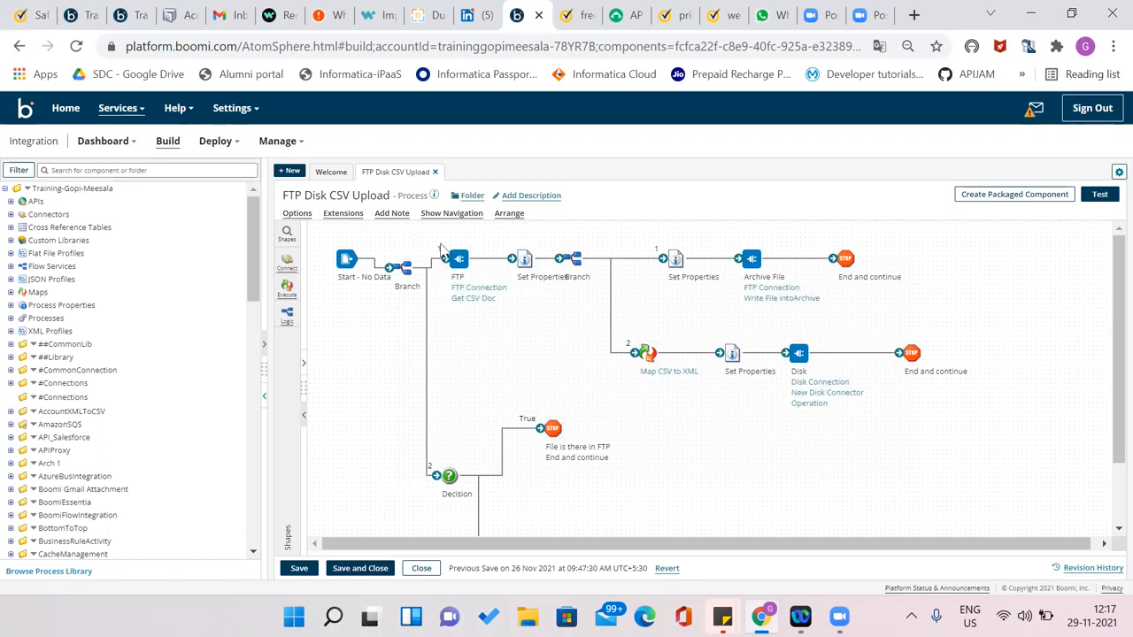
pyautogui.moveTo(433, 229); pyautogui.dragTo(506, 326)
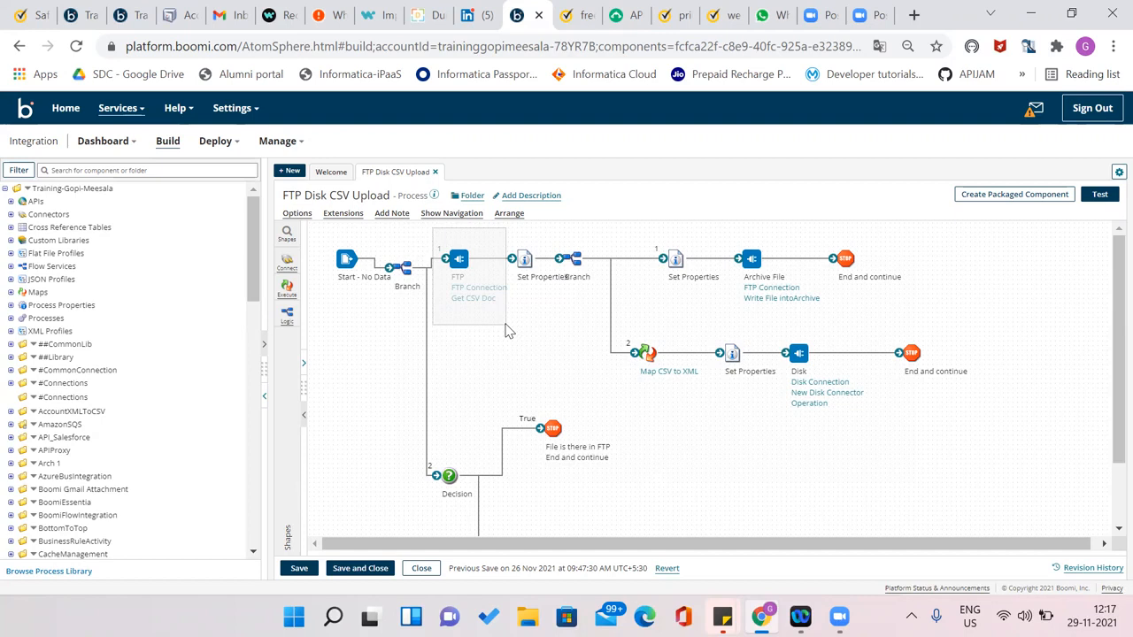
pyautogui.moveTo(508, 331); pyautogui.dragTo(508, 331)
pyautogui.moveTo(456, 256)
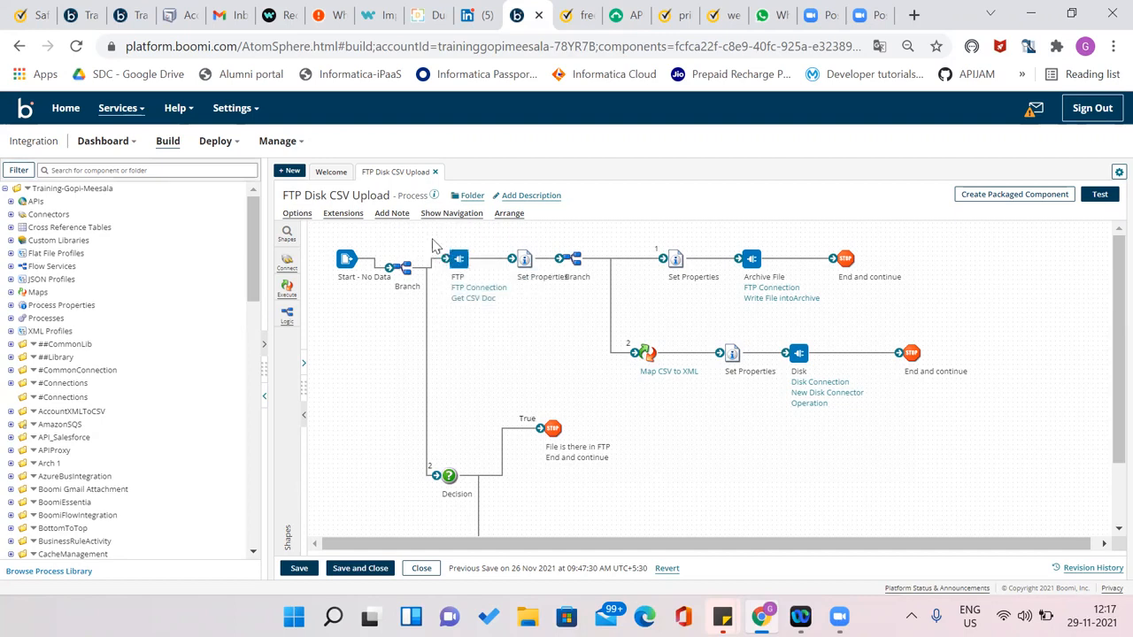
# Highlight the FTP shape and the mapping-to-disk path, and select all shapes of the FTP branch together
pyautogui.moveTo(433, 241); pyautogui.dragTo(478, 346)
pyautogui.moveTo(624, 321); pyautogui.dragTo(997, 417)
pyautogui.click(809, 455)
pyautogui.moveTo(426, 229); pyautogui.dragTo(1020, 414)
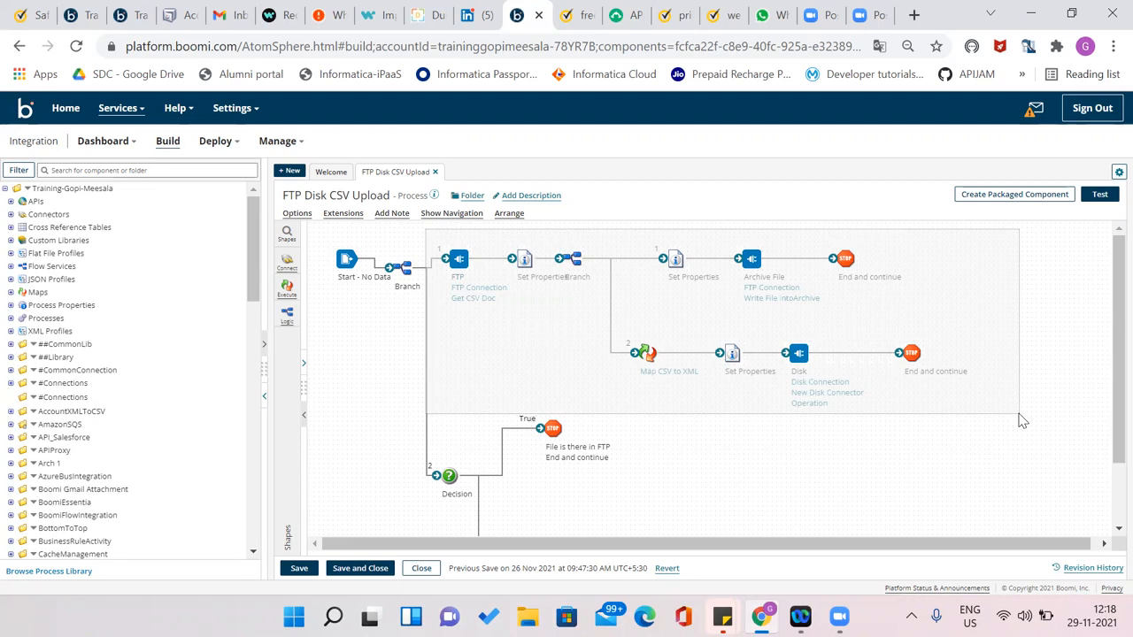
pyautogui.moveTo(1023, 421); pyautogui.dragTo(1022, 421)
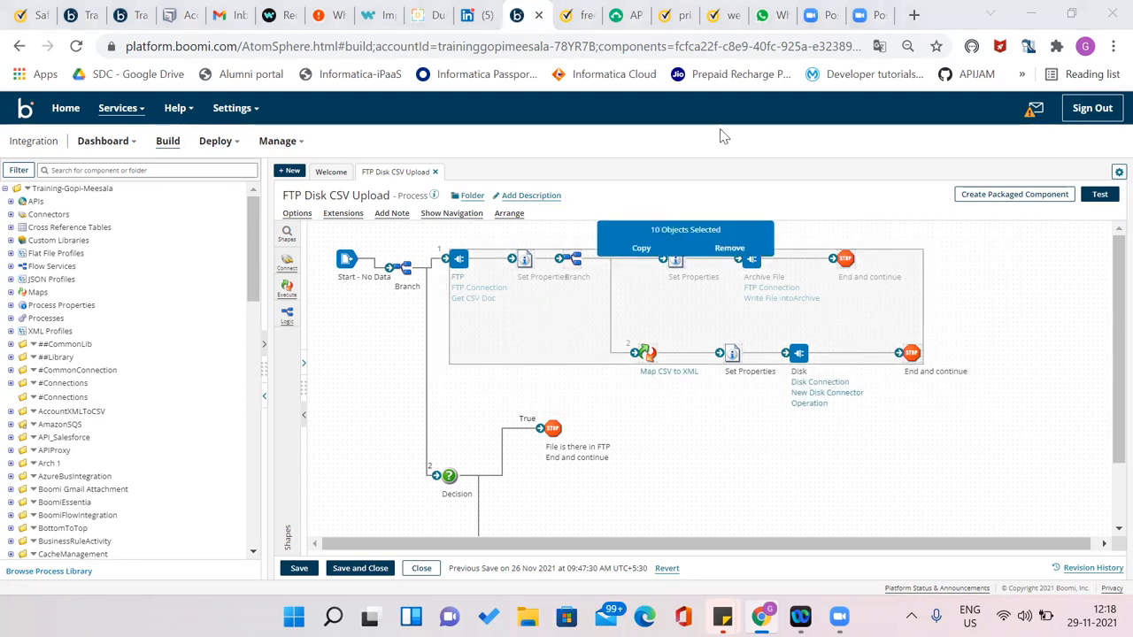
# Open google.co.in in a new browser tab
pyautogui.click(915, 15)
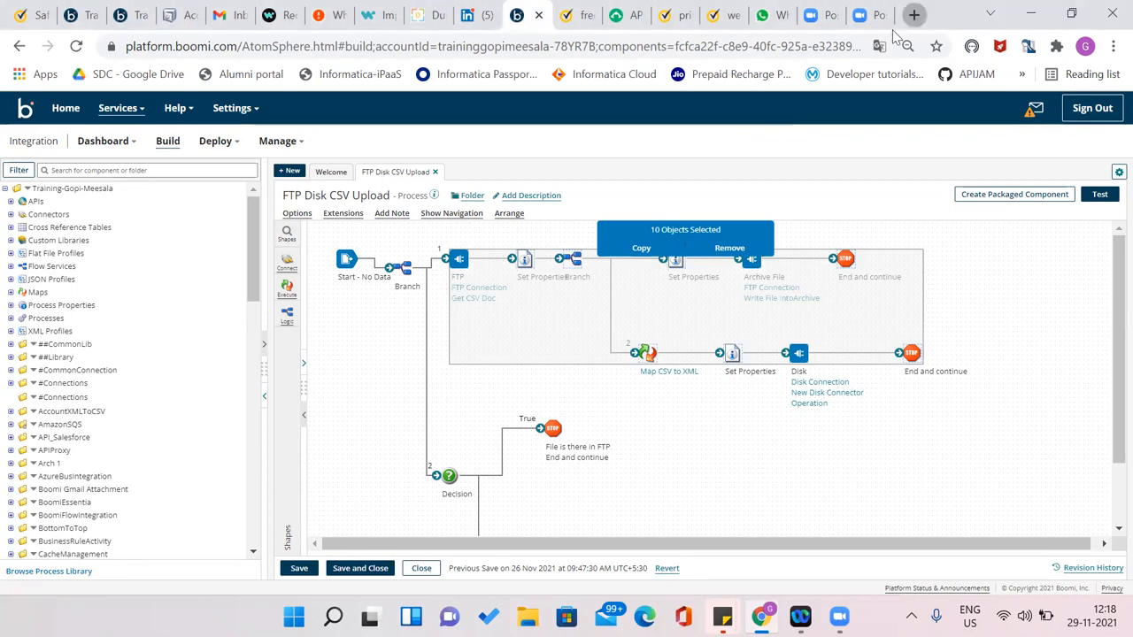
pyautogui.click(445, 45)
pyautogui.write('google.co.in')
pyautogui.press('Return')
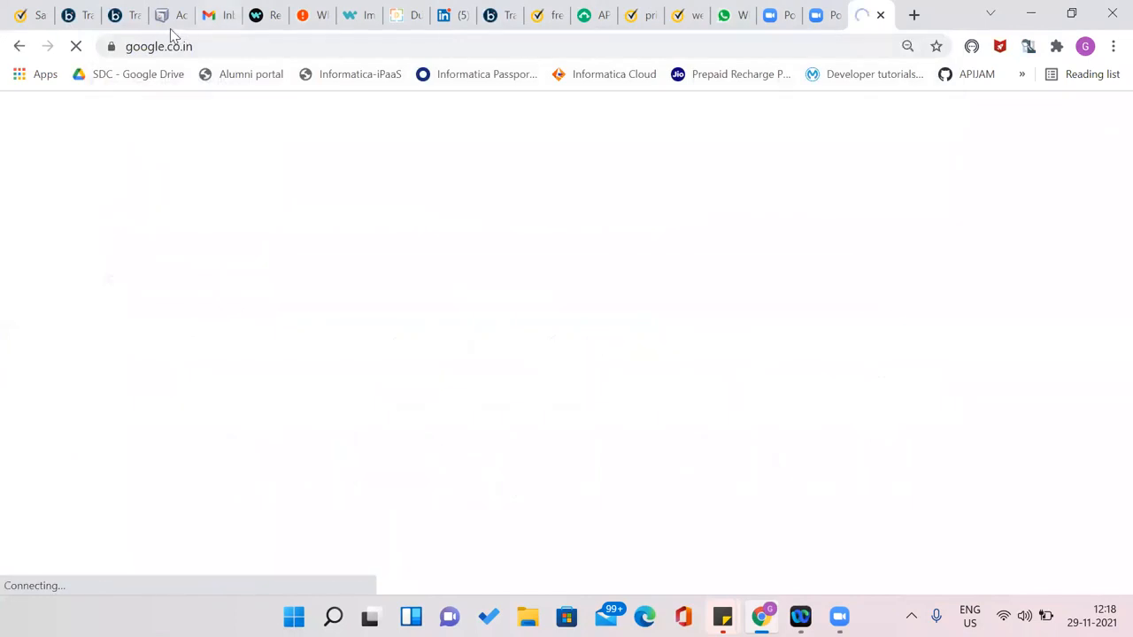
# Switch to the DriveHQ page, move its browser tab, and close the unneeded mail, Workato, WhatsApp, REST API and LinkedIn tabs
pyautogui.click(163, 17)
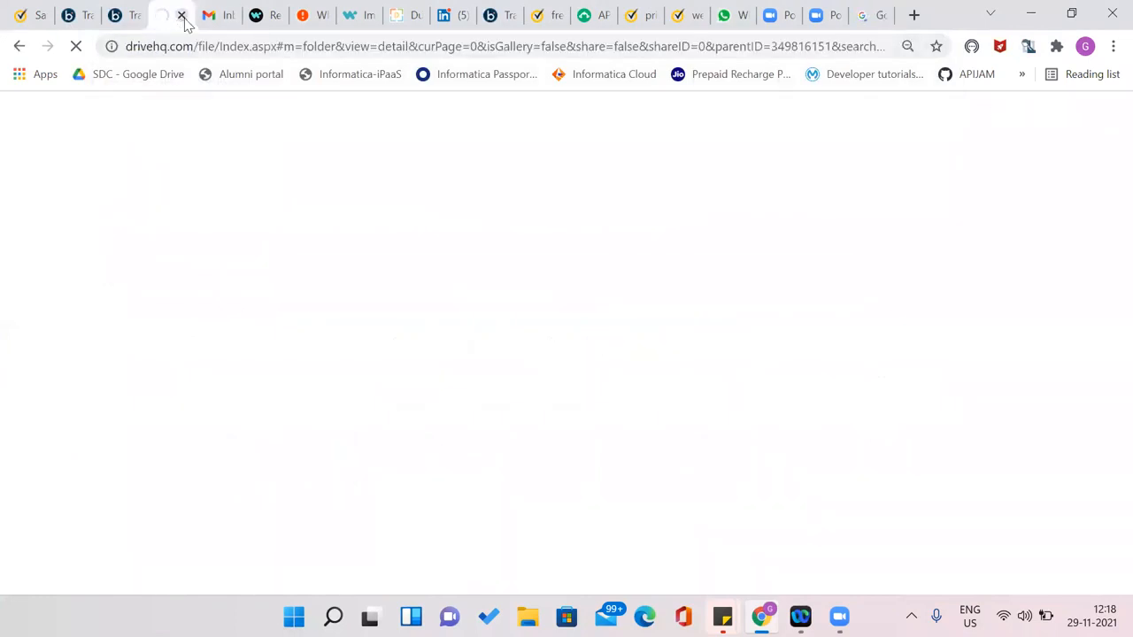
pyautogui.moveTo(247, 41); pyautogui.dragTo(441, 22)
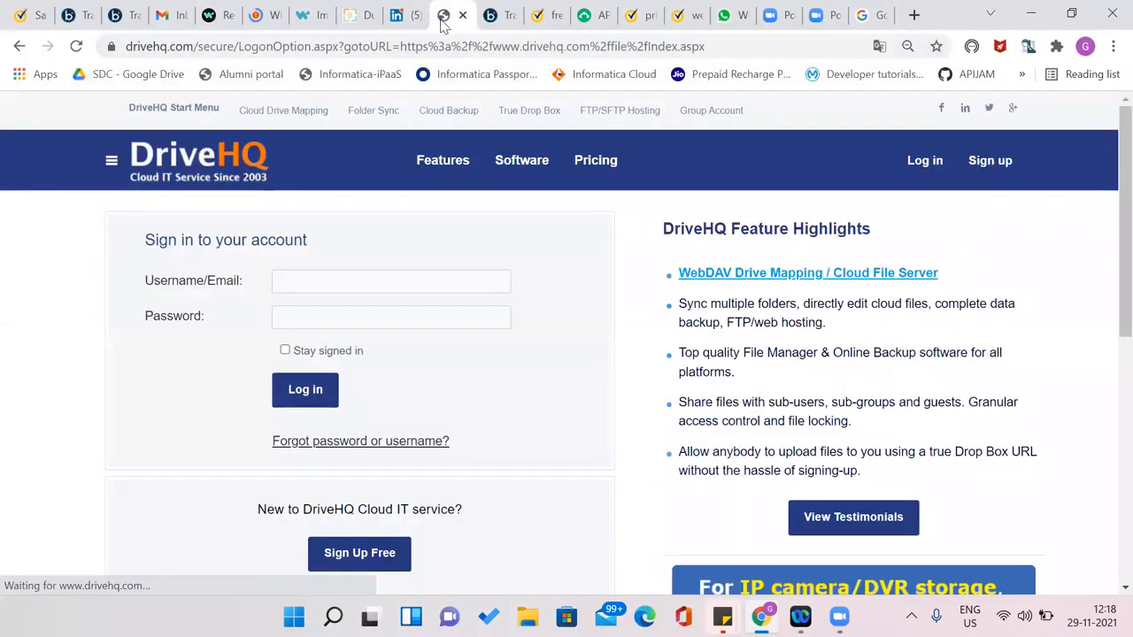
pyautogui.click(179, 17)
pyautogui.click(181, 16)
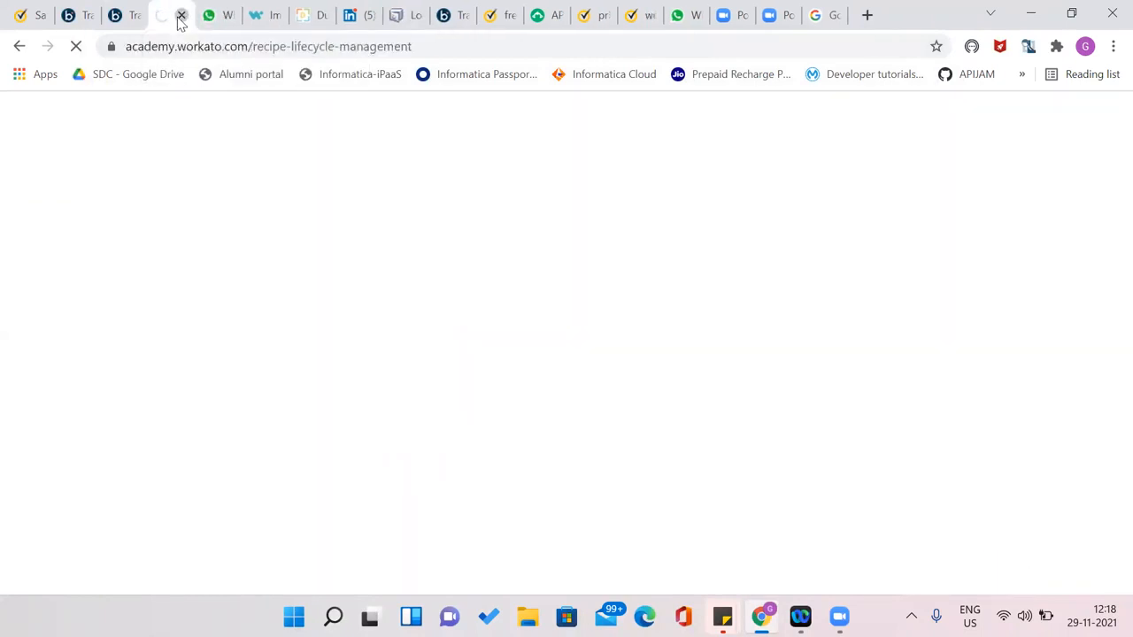
pyautogui.click(180, 17)
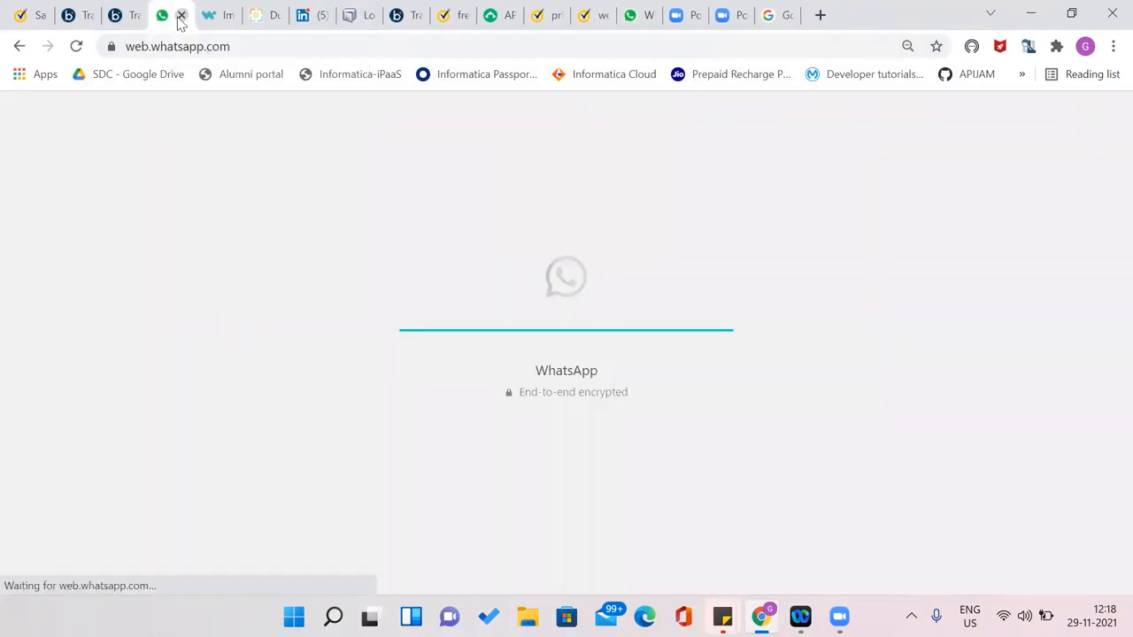
pyautogui.click(180, 16)
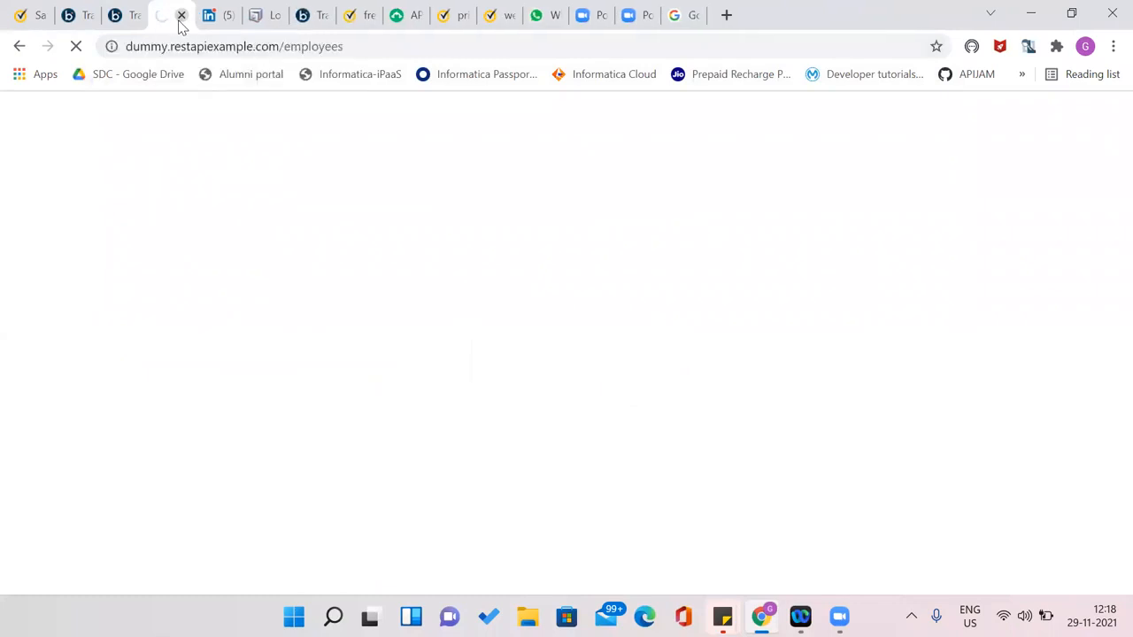
pyautogui.click(182, 15)
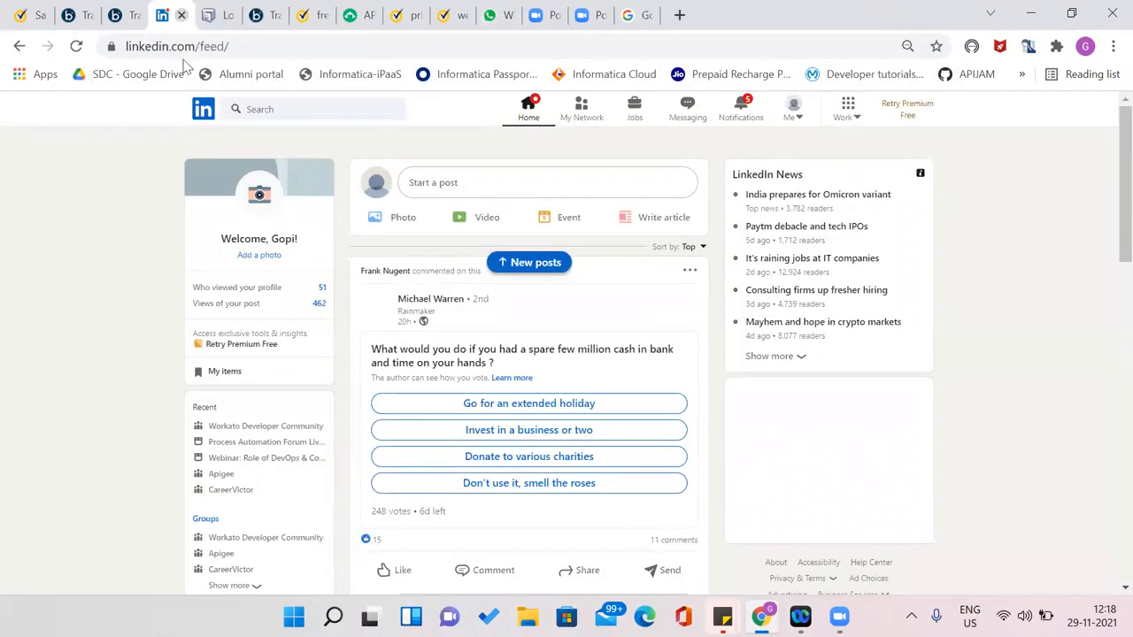
pyautogui.click(181, 15)
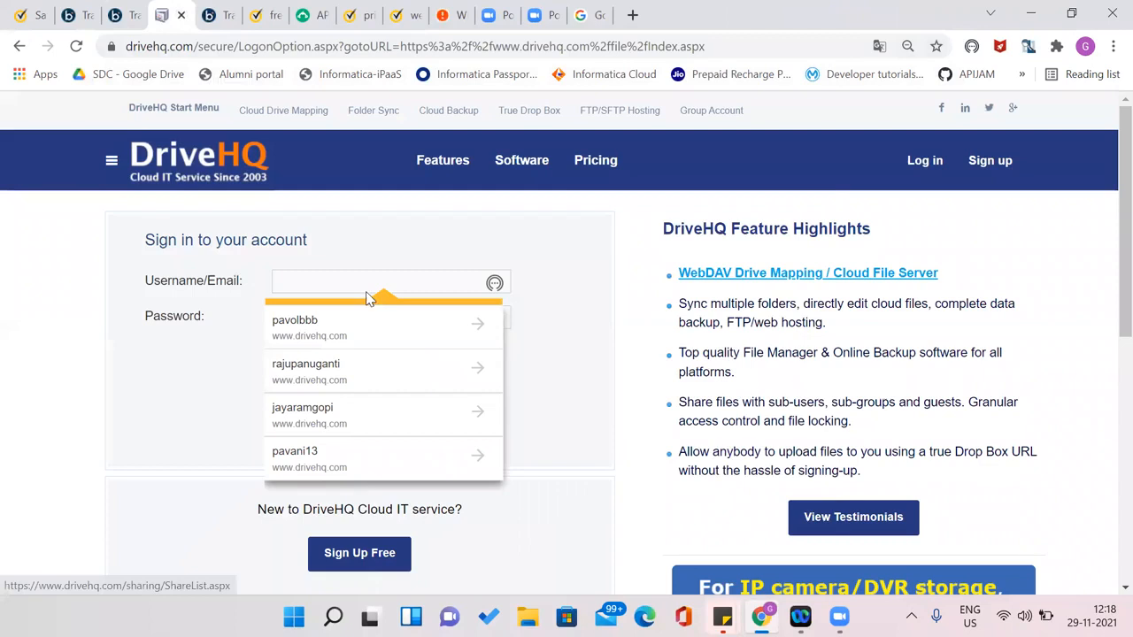
# Log in to DriveHQ with the saved username and password and open the Boomi folder
pyautogui.click(341, 460)
pyautogui.click(306, 391)
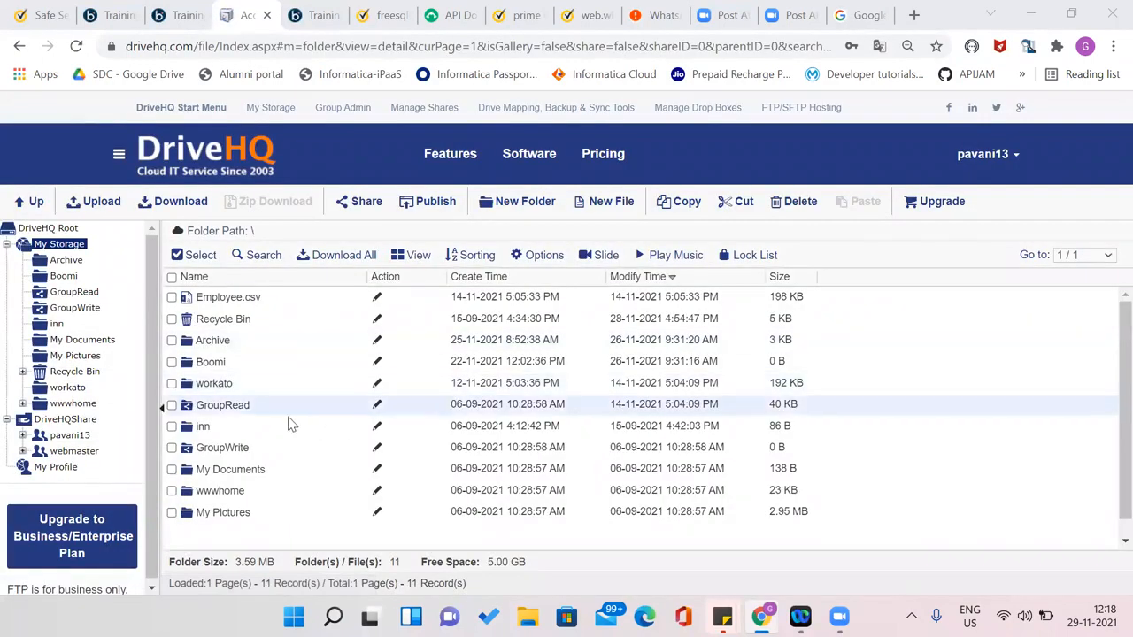
pyautogui.click(63, 277)
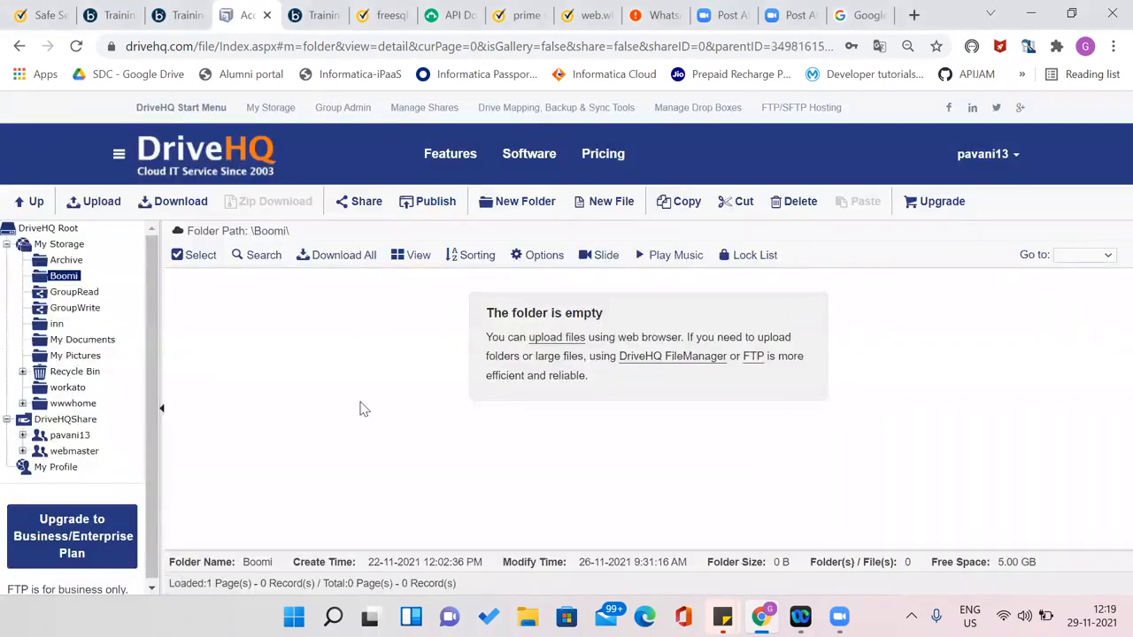
# Upload the Finance_Updated_V1.0.2 and Employee CSV files from the Desktop to the Boomi folder and close the uploader
pyautogui.click(556, 340)
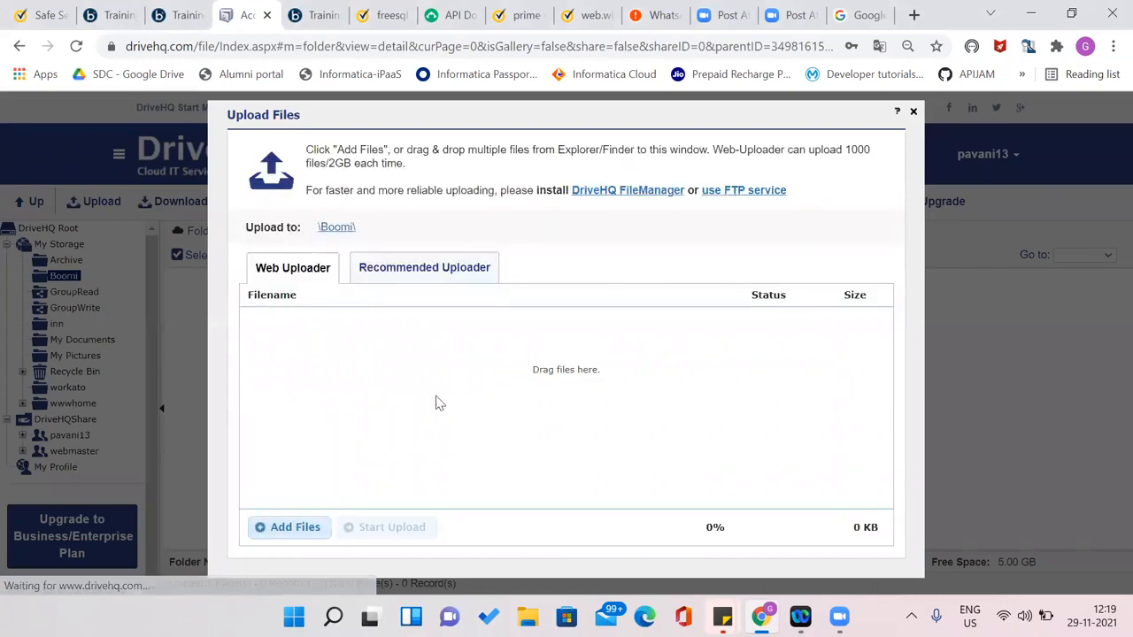
pyautogui.click(307, 530)
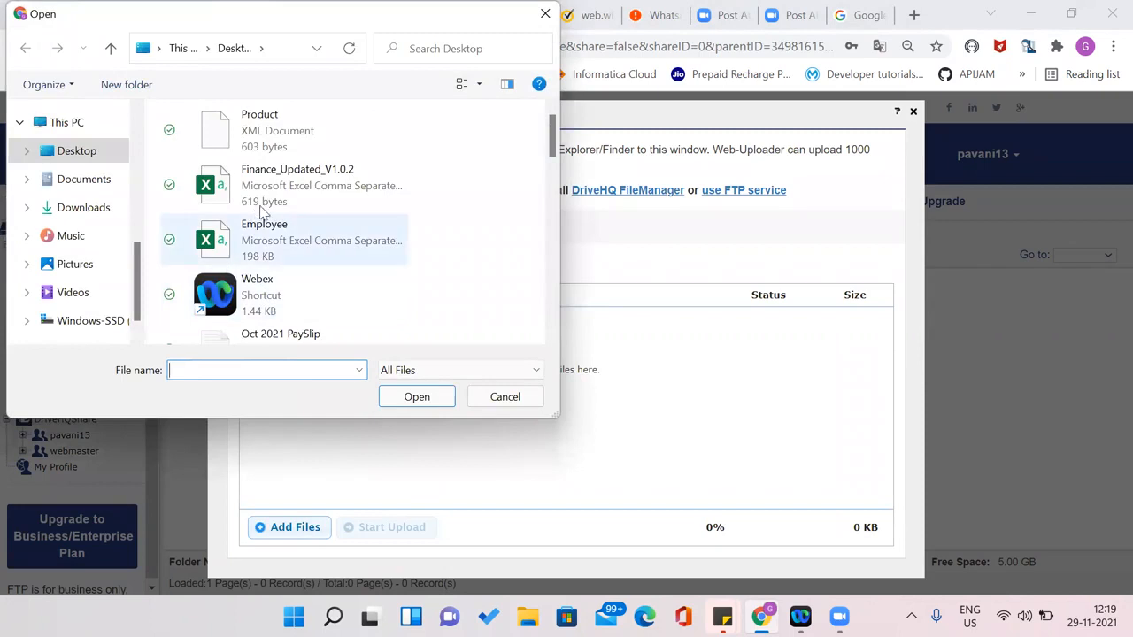
pyautogui.click(273, 197)
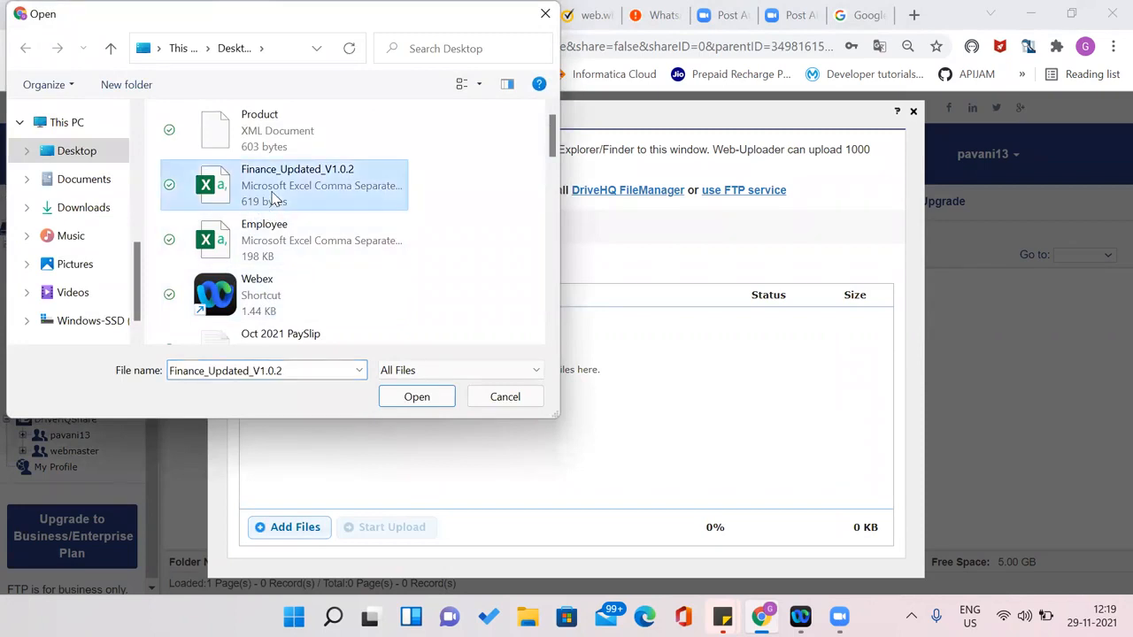
pyautogui.keyDown('ctrl'); pyautogui.click(267, 229); pyautogui.keyUp('ctrl')
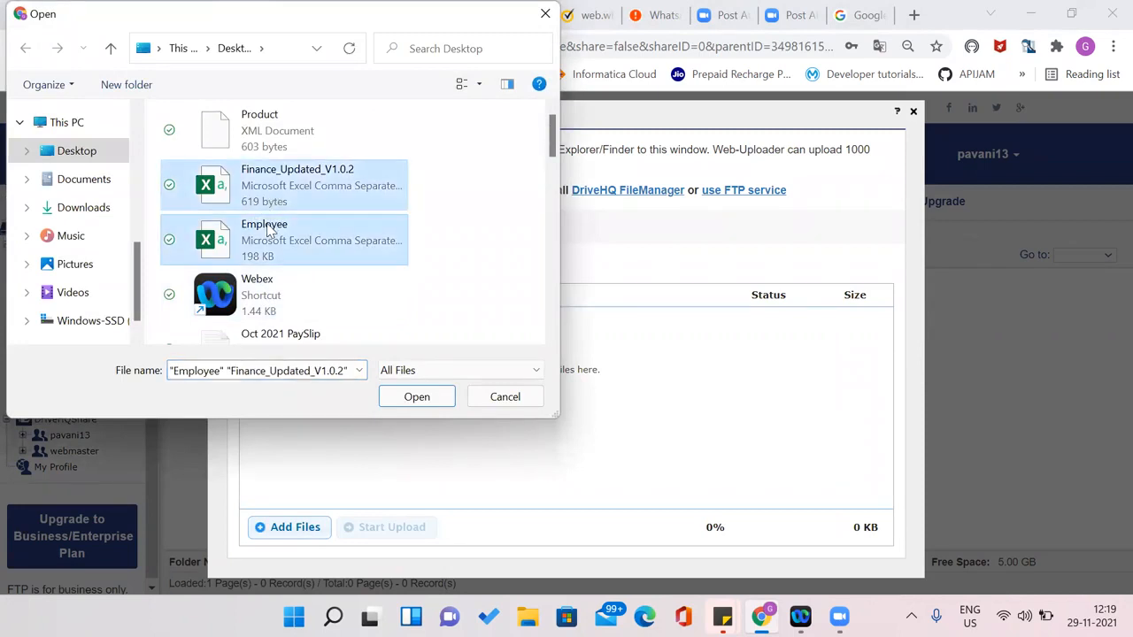
pyautogui.click(424, 401)
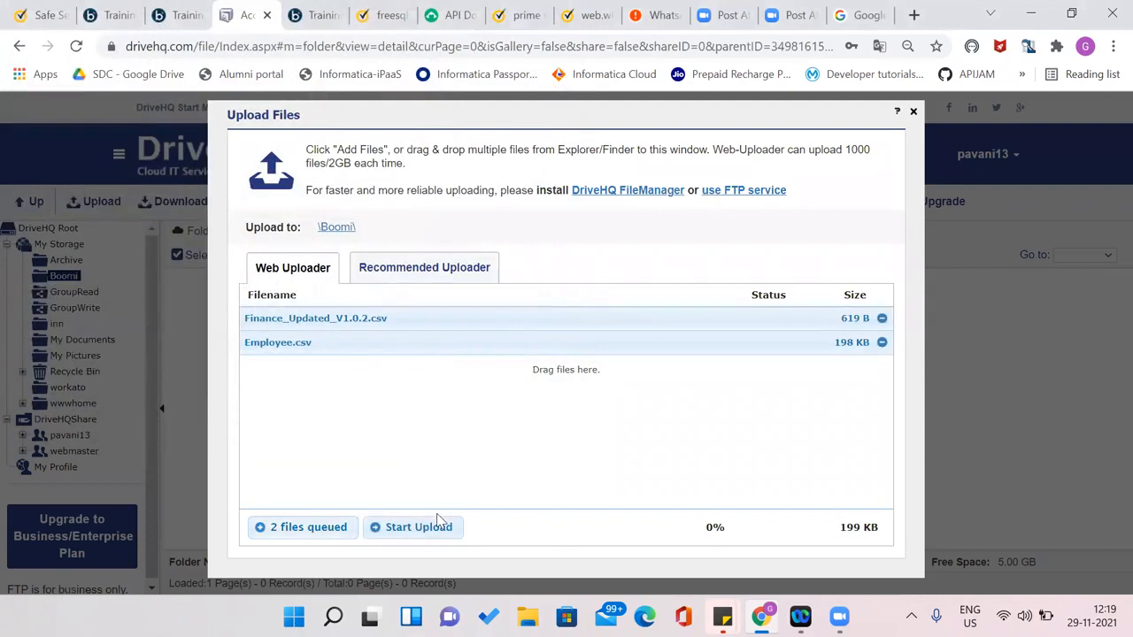
pyautogui.click(419, 527)
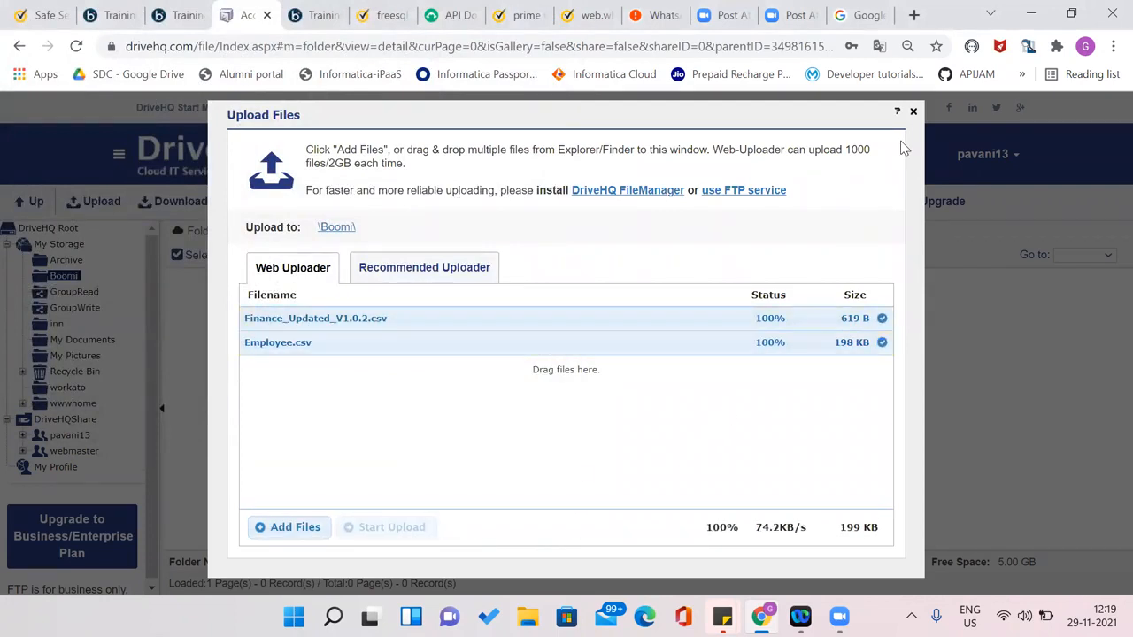
pyautogui.click(914, 110)
# Switch to the Boomi process and examine the CSV fields in Map CSV to XML against the uploaded DriveHQ files, then close the map
pyautogui.click(297, 14)
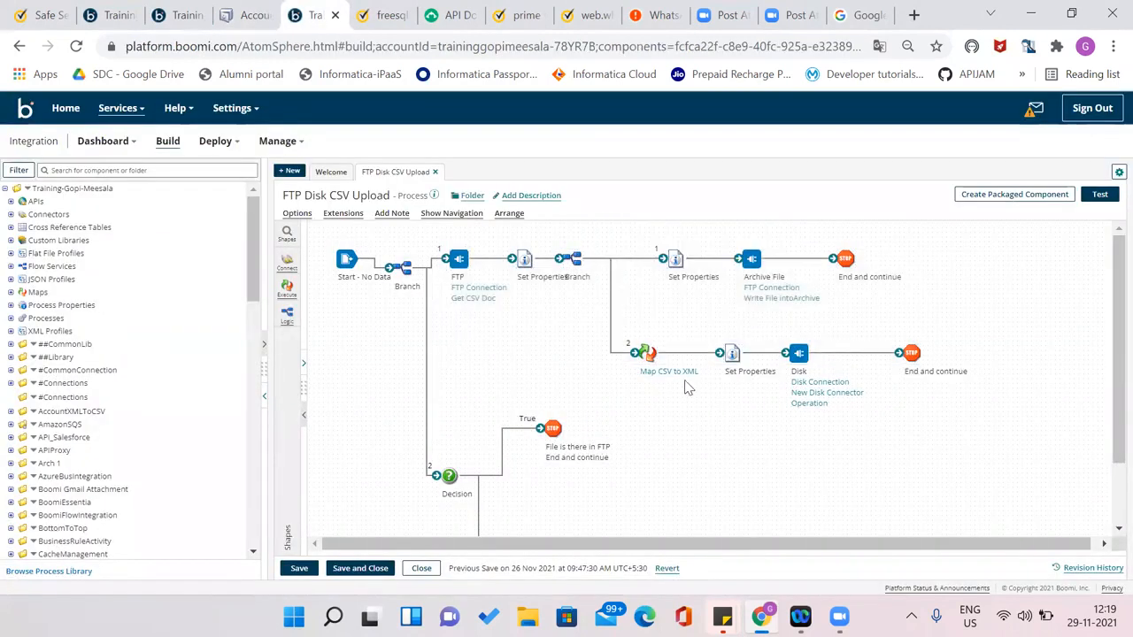
pyautogui.click(677, 374)
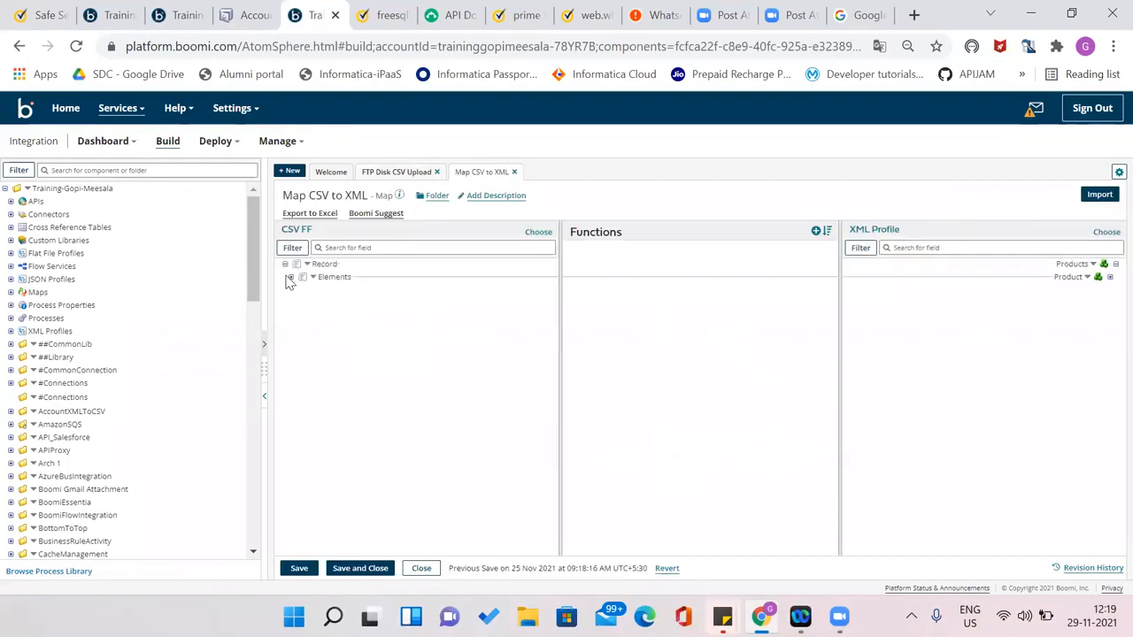
pyautogui.click(289, 278)
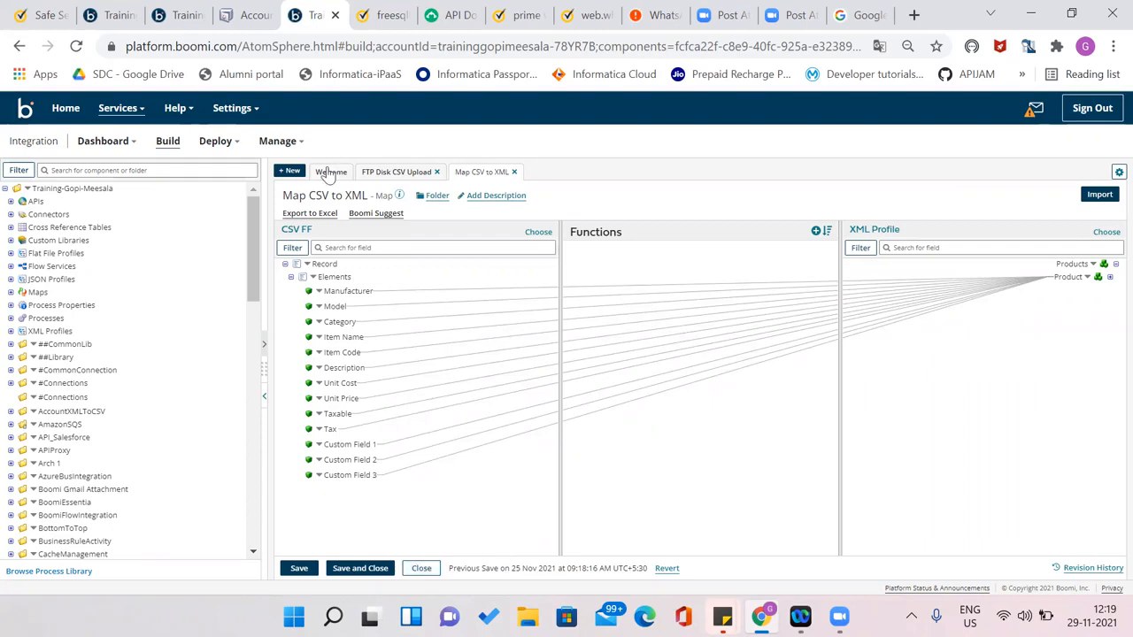
pyautogui.click(255, 13)
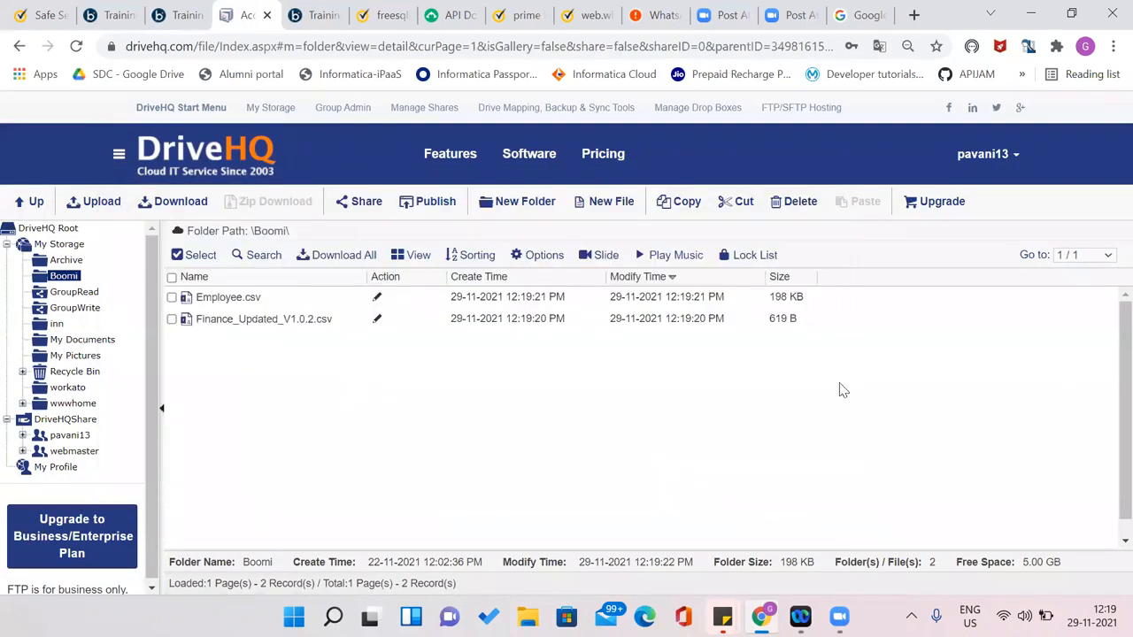
pyautogui.click(317, 12)
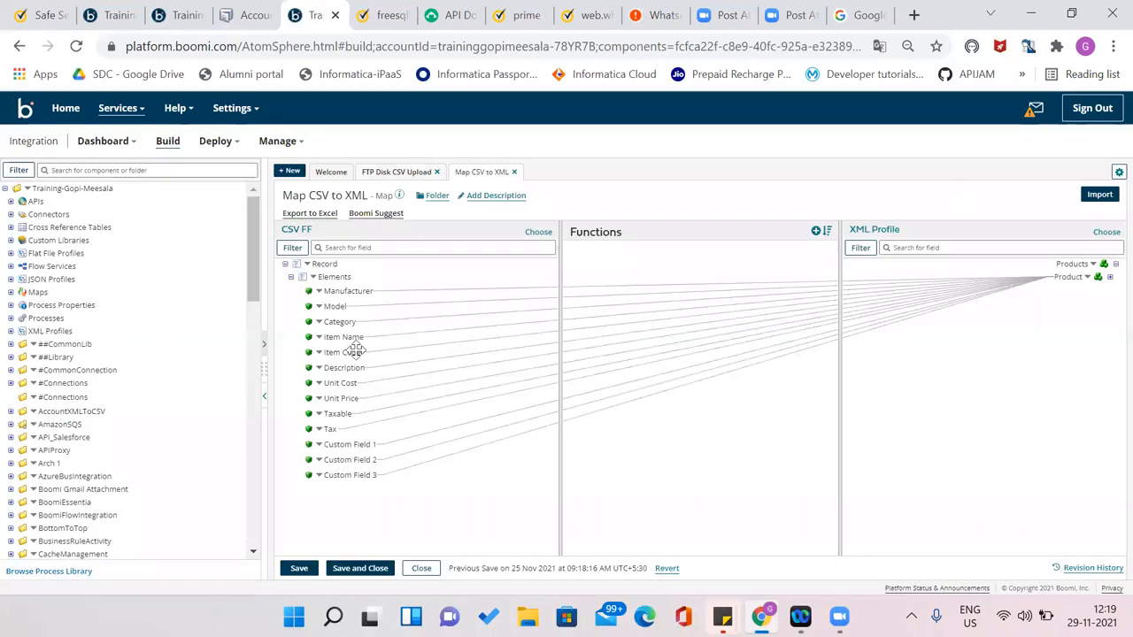
pyautogui.click(405, 569)
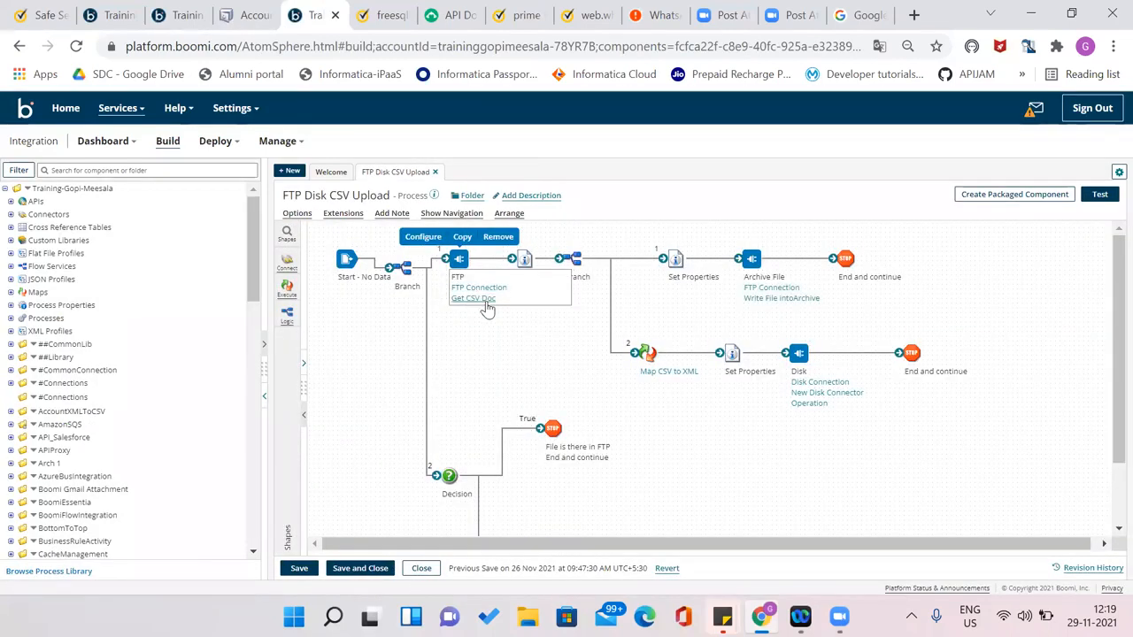
# Examine the *.csv file filter in the FTP shape's Get CSV Doc operation, then save and close the operation
pyautogui.click(486, 301)
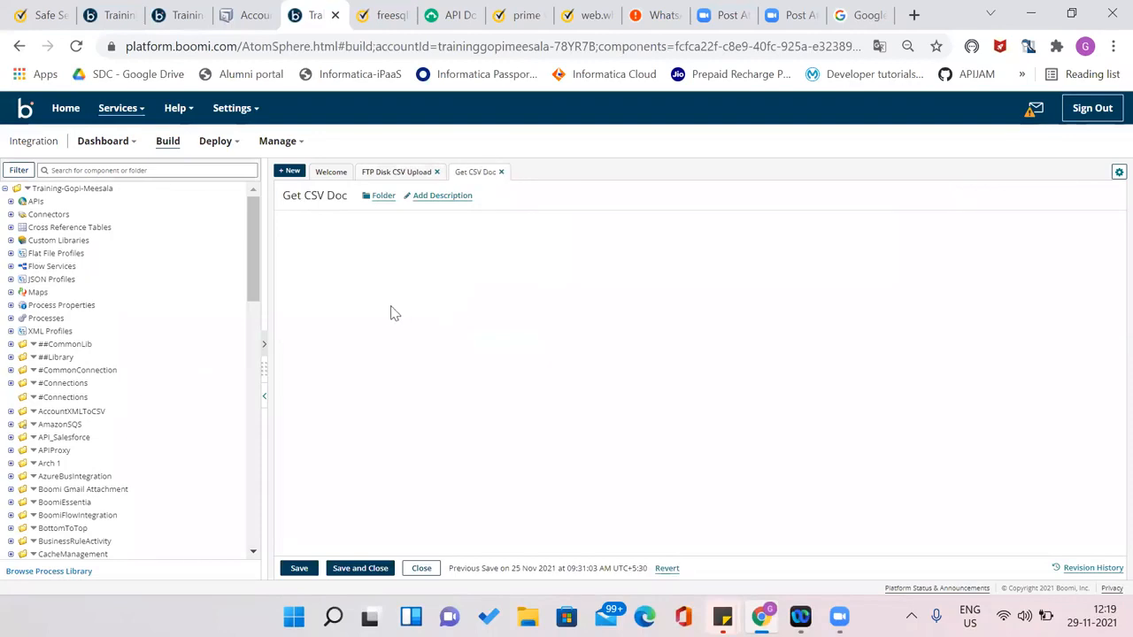
pyautogui.click(436, 304)
pyautogui.moveTo(436, 303); pyautogui.dragTo(409, 309)
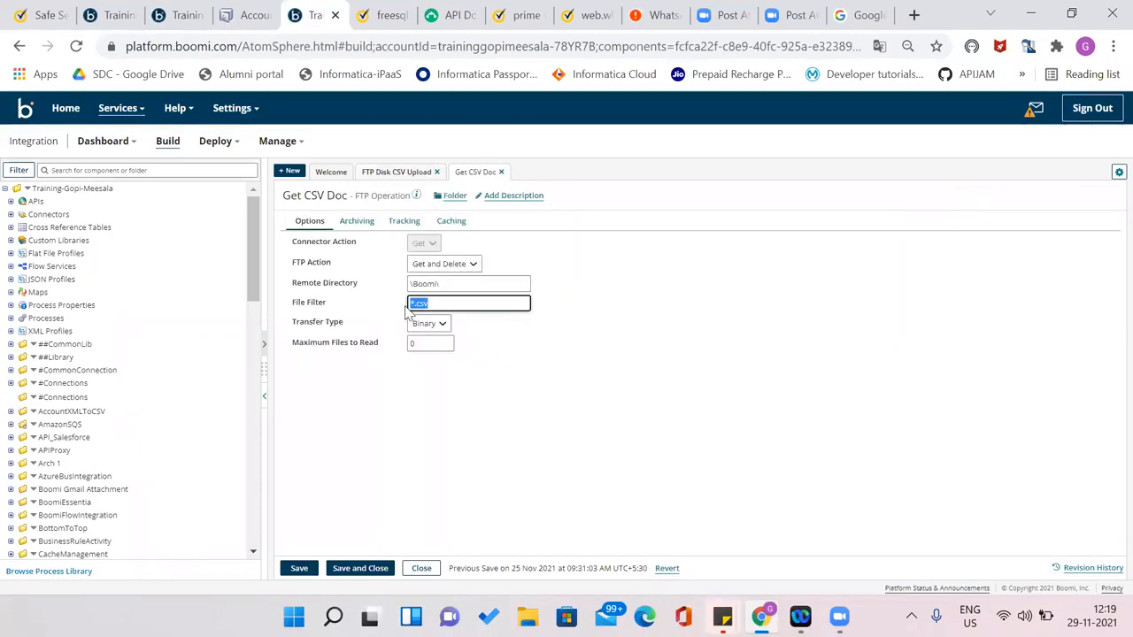
pyautogui.click(361, 572)
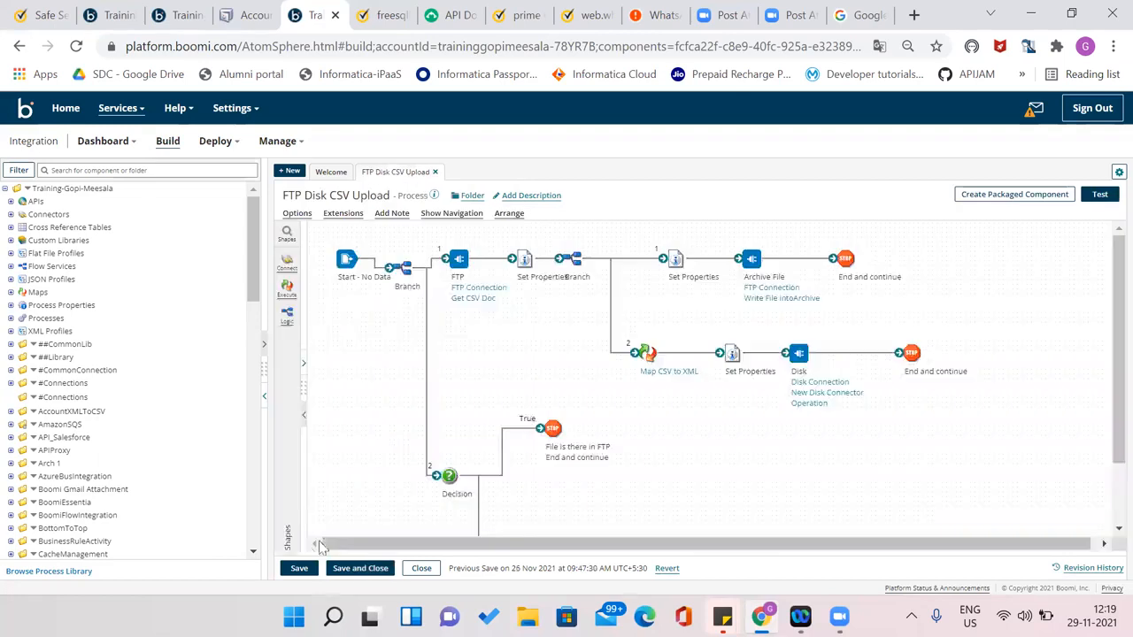
# Save the FTP Disk CSV Upload process and run a test of it on the Tes atom
pyautogui.click(292, 571)
pyautogui.click(292, 570)
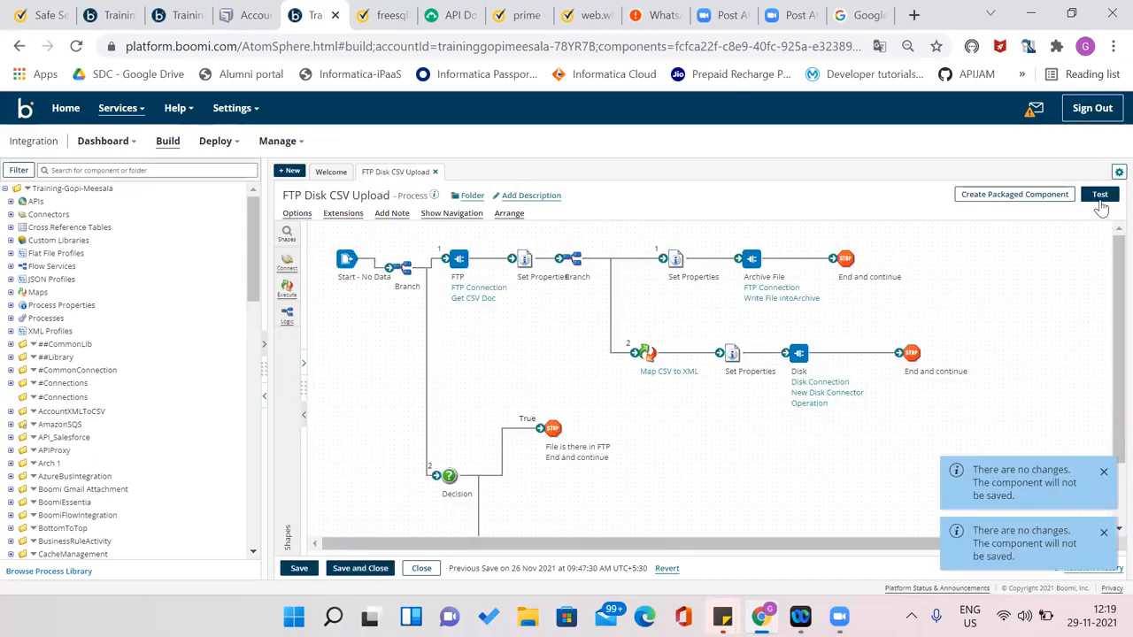
pyautogui.click(1098, 197)
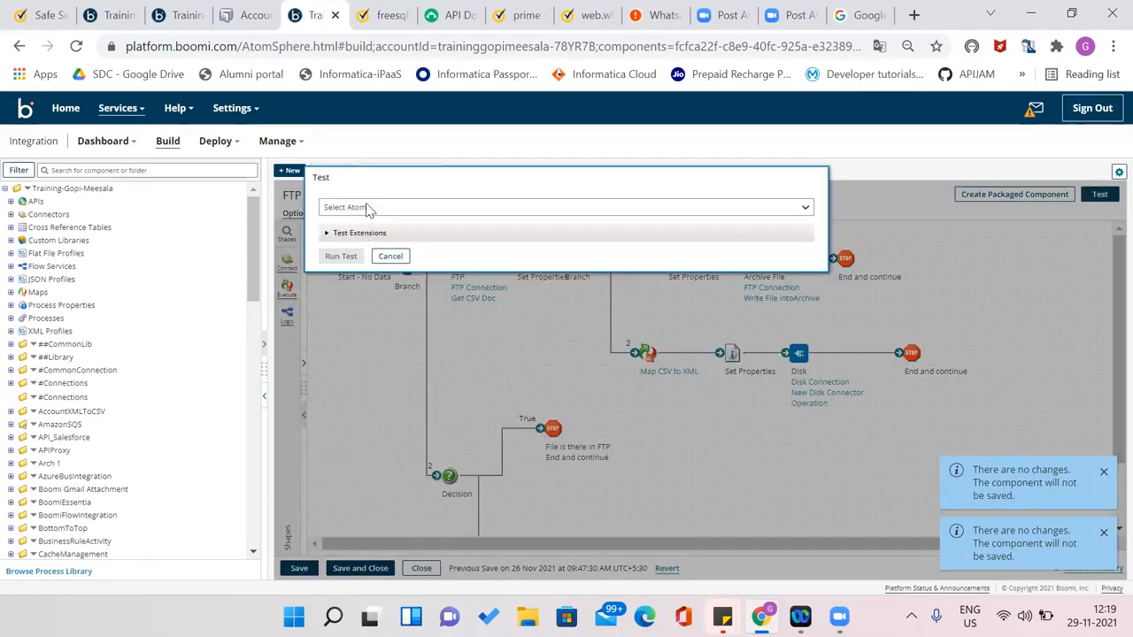
pyautogui.click(367, 207)
pyautogui.click(350, 277)
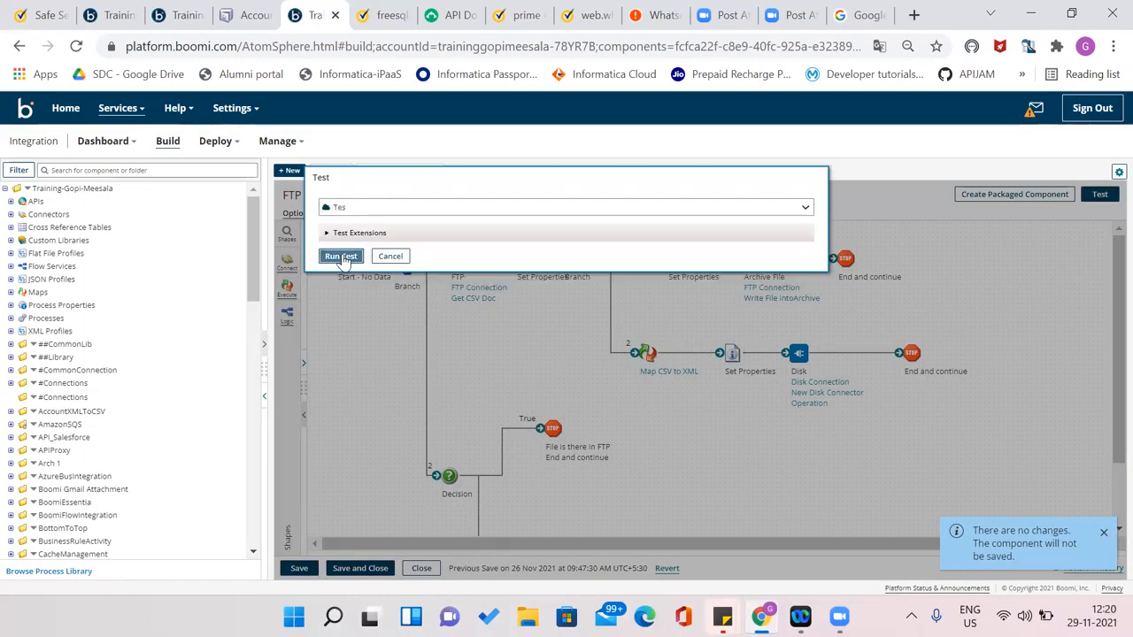
pyautogui.click(340, 257)
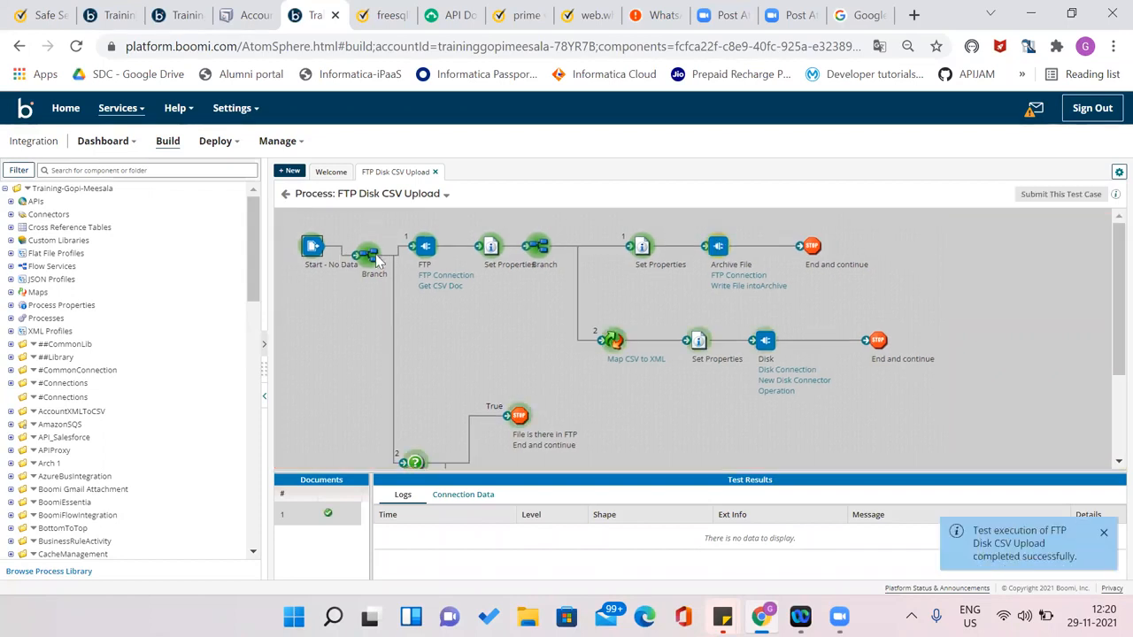
# Enlarge the test results and examine the FTP shape's source data and connection data
pyautogui.click(433, 252)
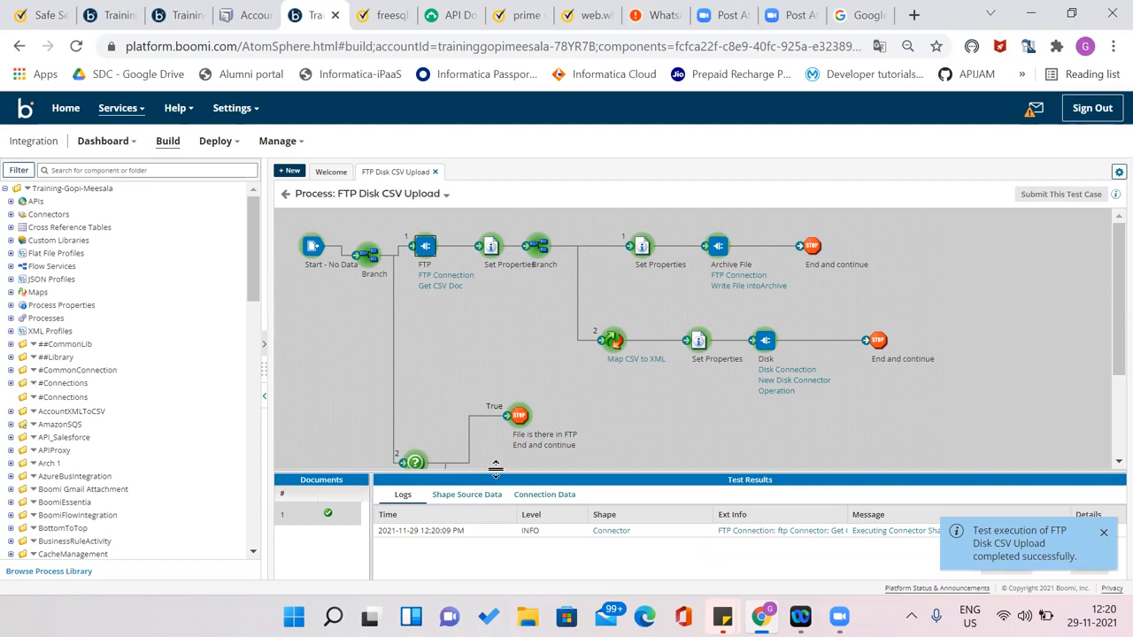
pyautogui.moveTo(495, 469); pyautogui.dragTo(495, 464)
pyautogui.moveTo(482, 564); pyautogui.dragTo(493, 354)
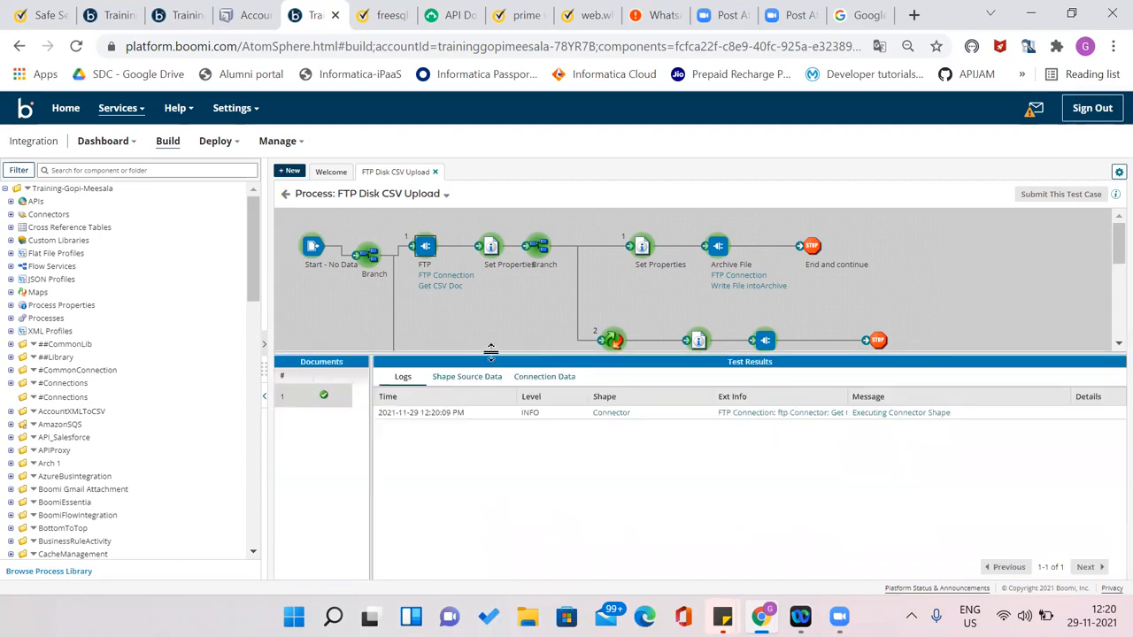
pyautogui.click(466, 377)
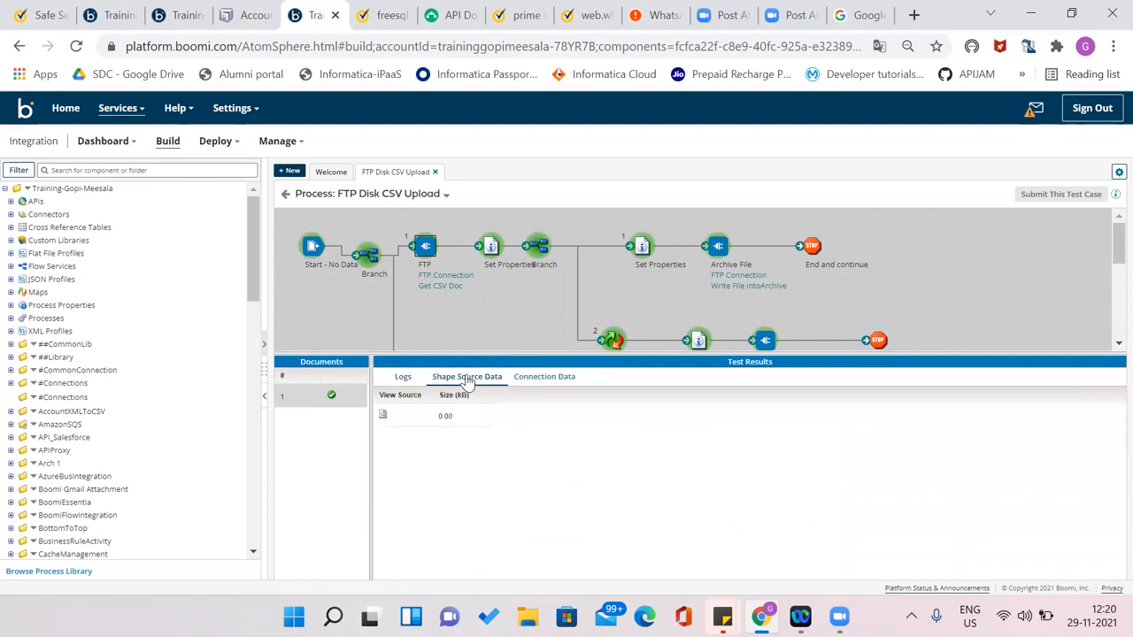
pyautogui.click(531, 378)
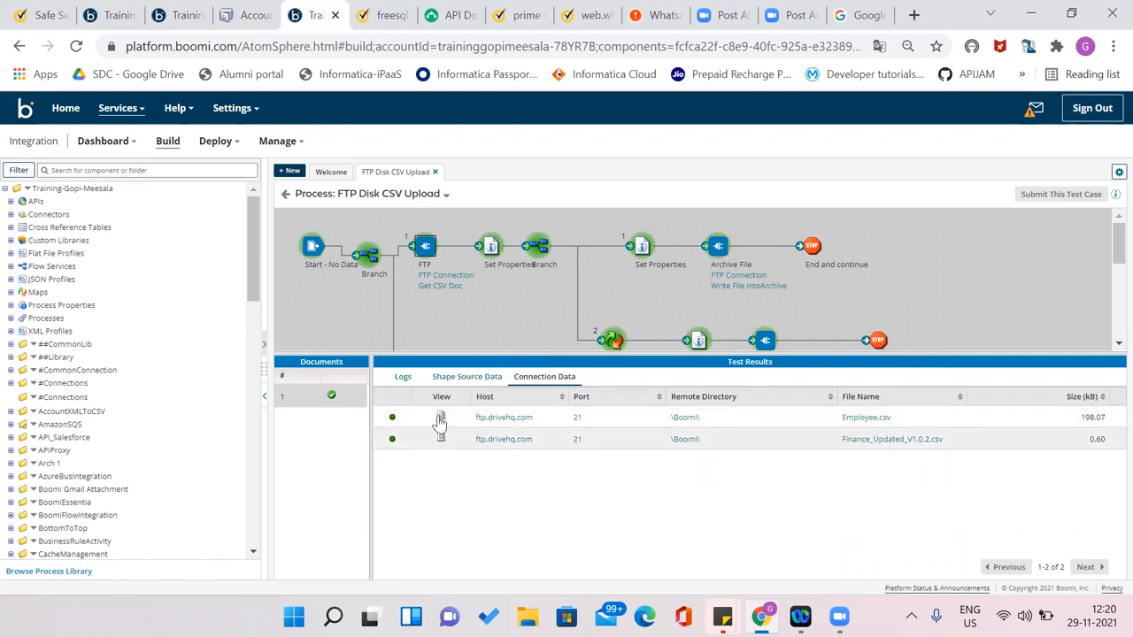
# Examine the test results of the Set Properties shapes and the connection data of the Archive File shape
pyautogui.click(493, 255)
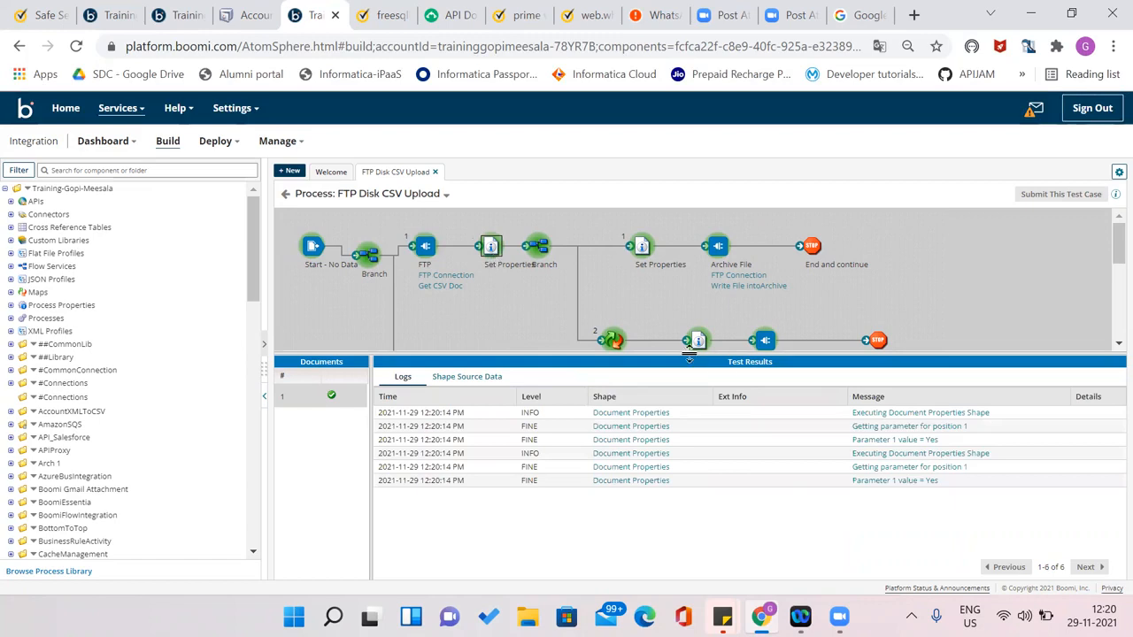
pyautogui.click(644, 254)
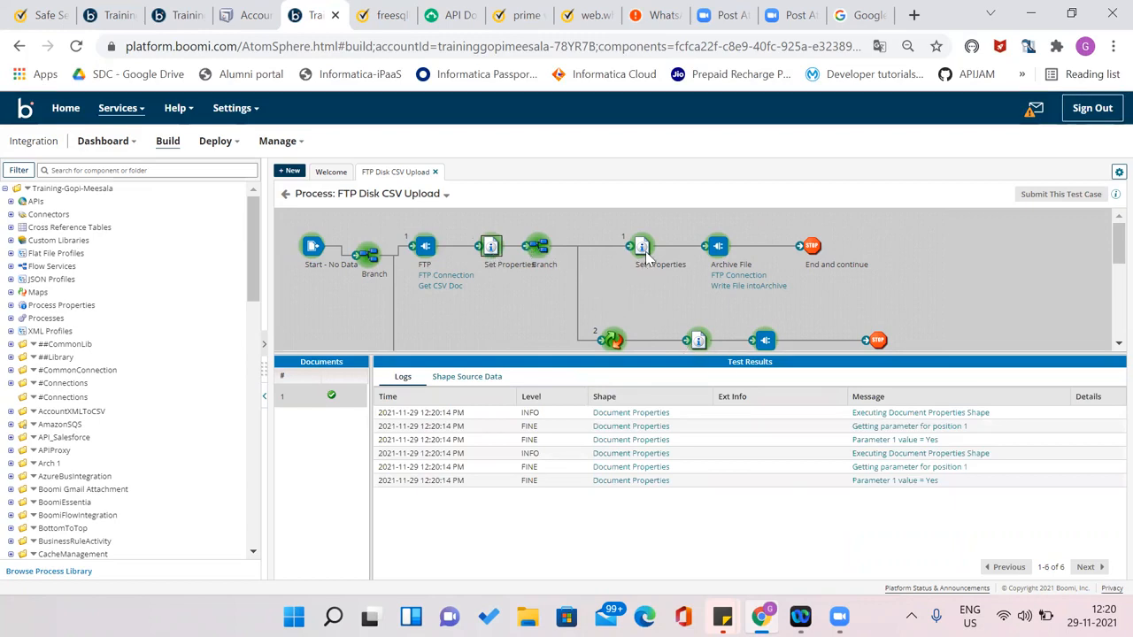
pyautogui.click(715, 249)
pyautogui.click(528, 377)
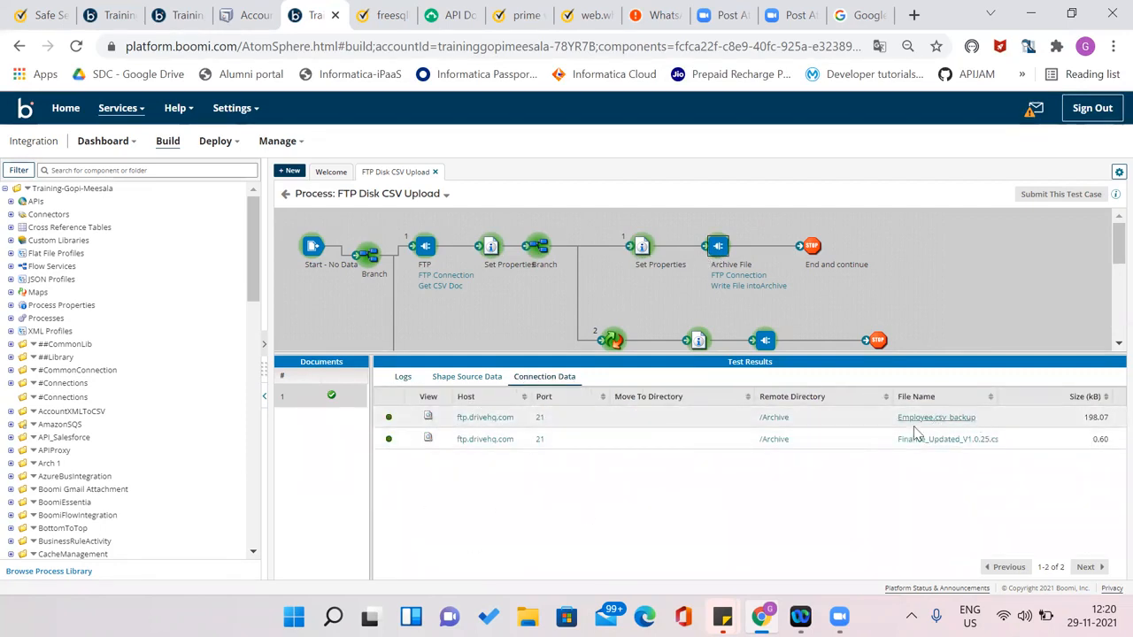
# Examine the source data of the Map CSV to XML shape and shrink the test results to reveal more of the process
pyautogui.click(610, 343)
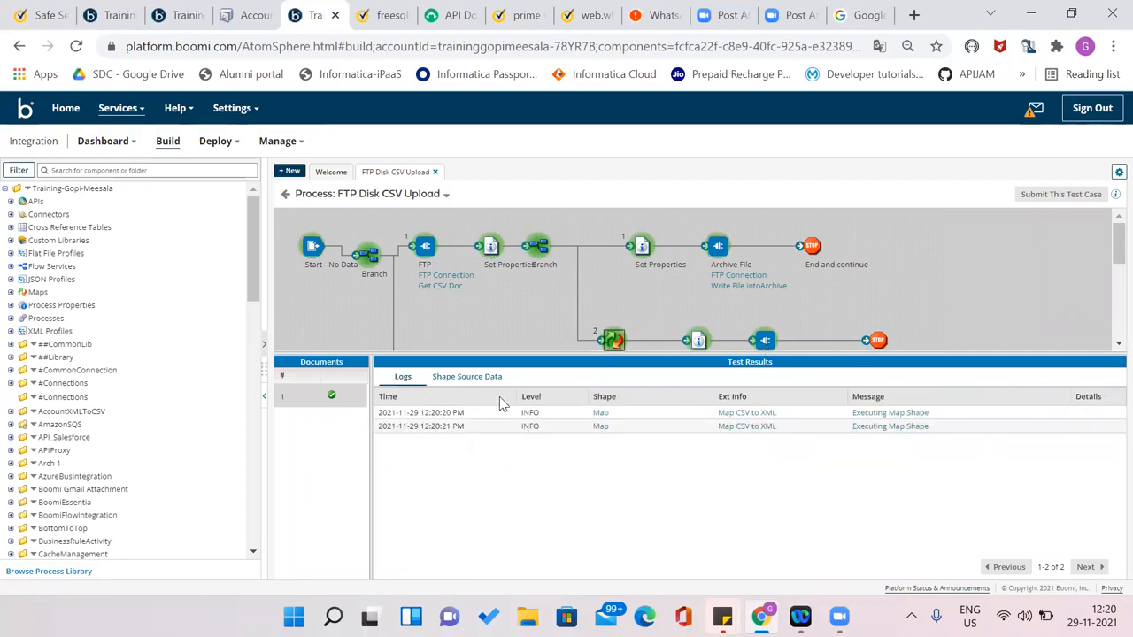
pyautogui.click(475, 376)
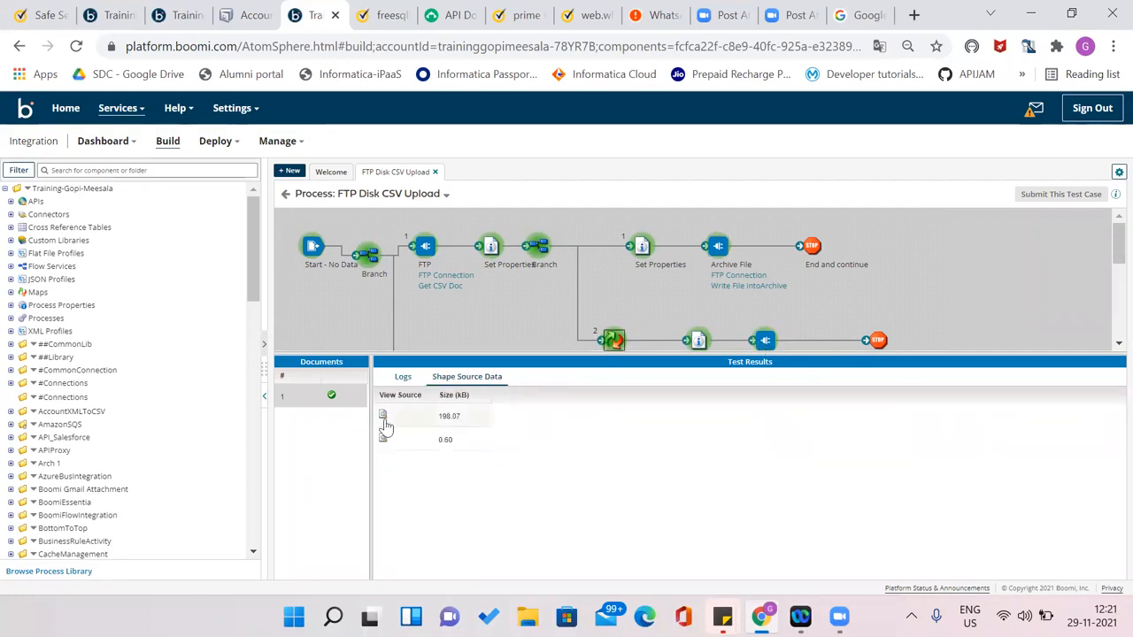
pyautogui.moveTo(460, 352); pyautogui.dragTo(462, 426)
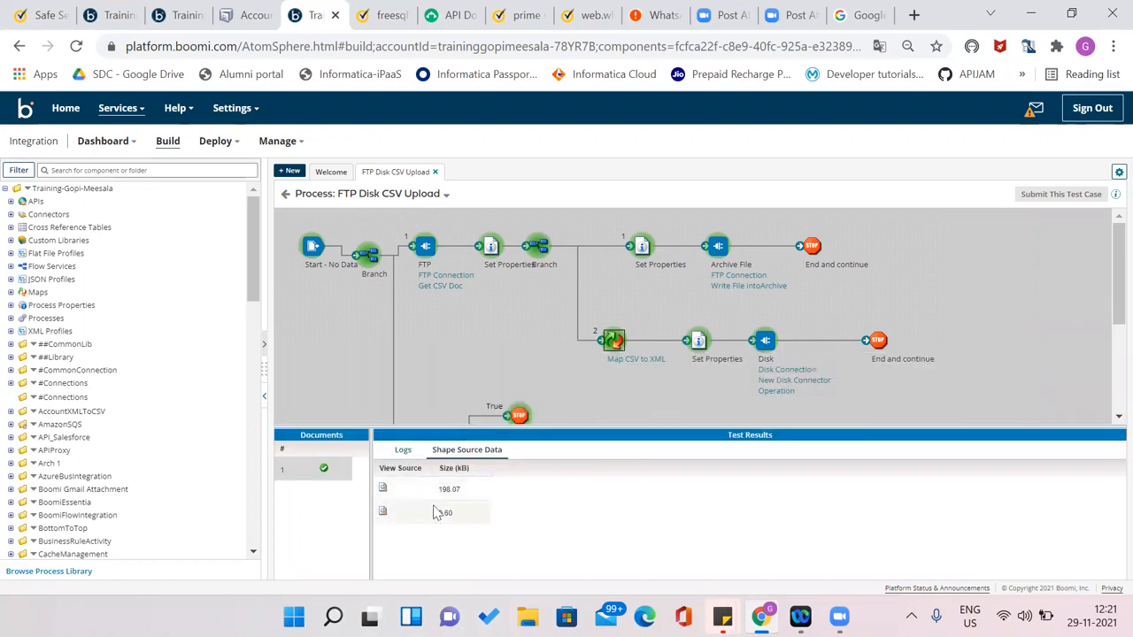
# View the smaller XML document in the source data of the Set Properties shape following the map, then close it
pyautogui.click(703, 348)
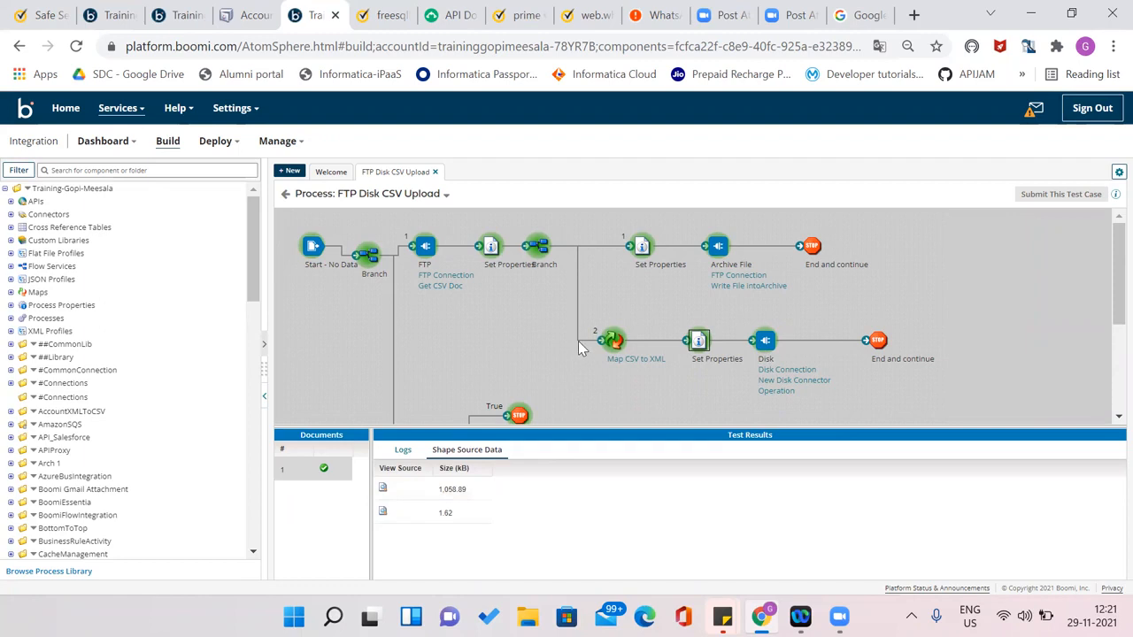
pyautogui.click(385, 513)
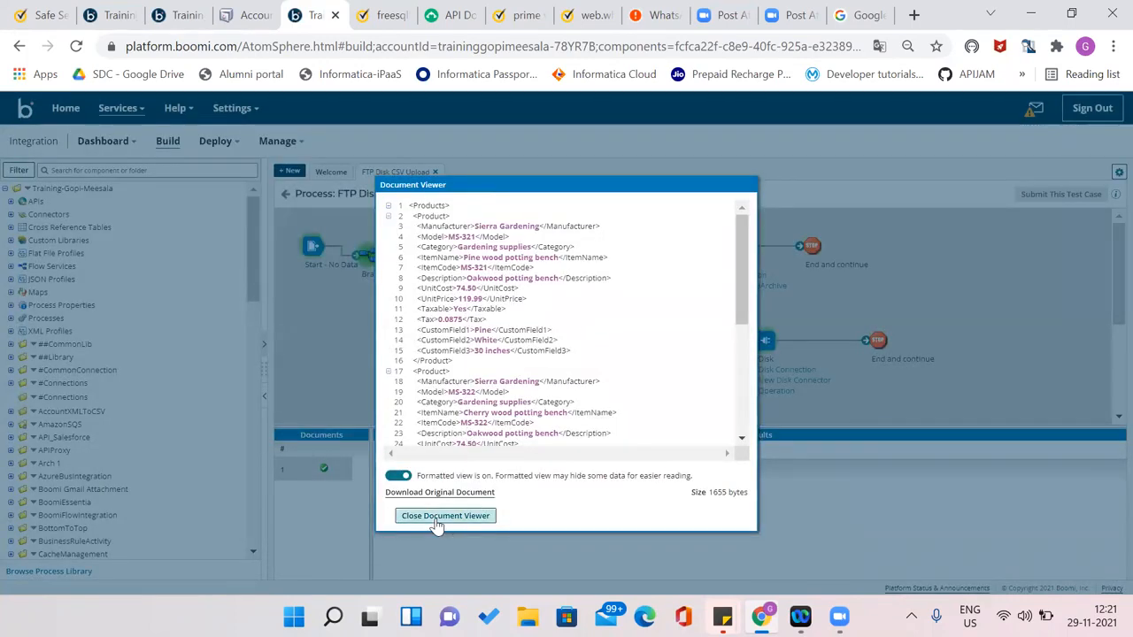
pyautogui.click(439, 517)
# View the larger mapped XML document, highlight its first Product record, close the viewer and return to the process editor
pyautogui.click(383, 489)
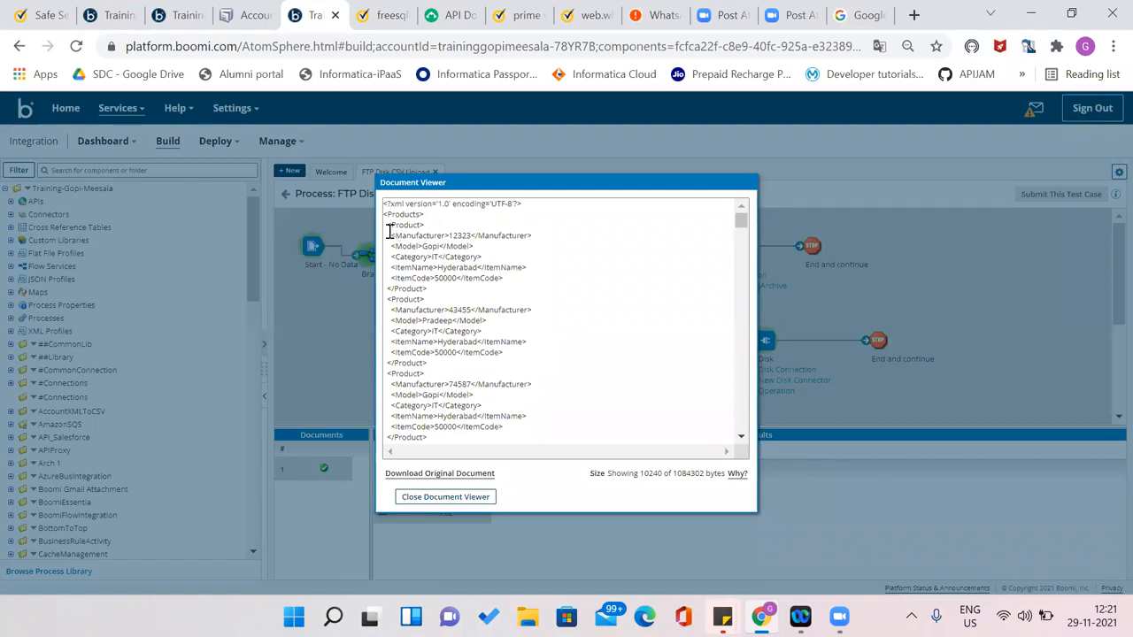
pyautogui.moveTo(389, 232); pyautogui.dragTo(426, 281)
pyautogui.click(535, 280)
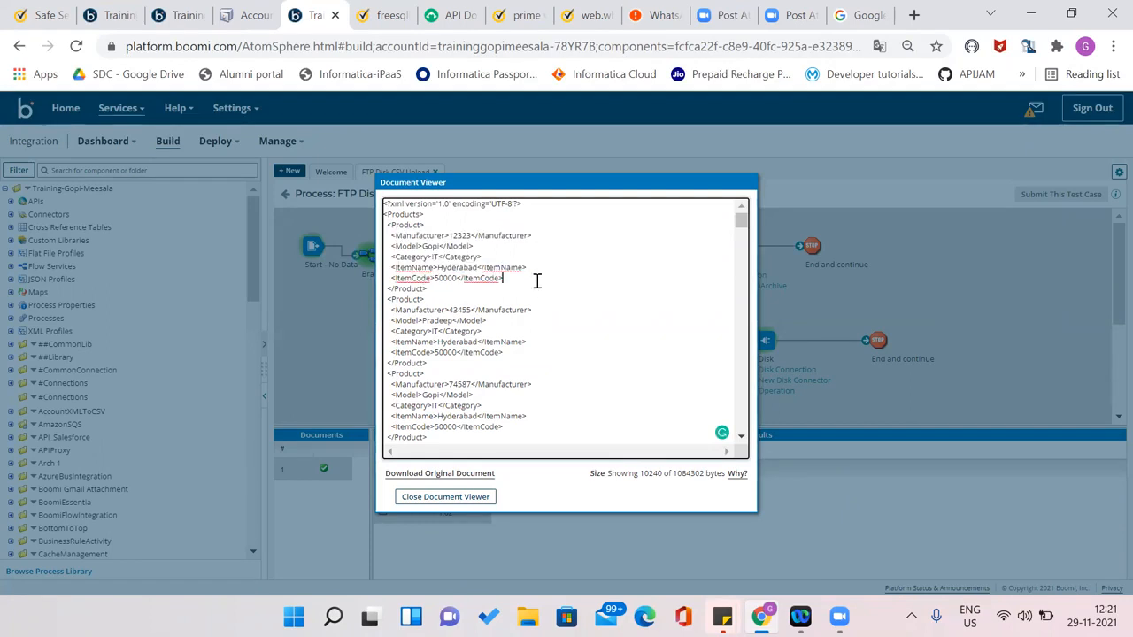
pyautogui.moveTo(508, 280); pyautogui.dragTo(341, 221)
pyautogui.click(446, 498)
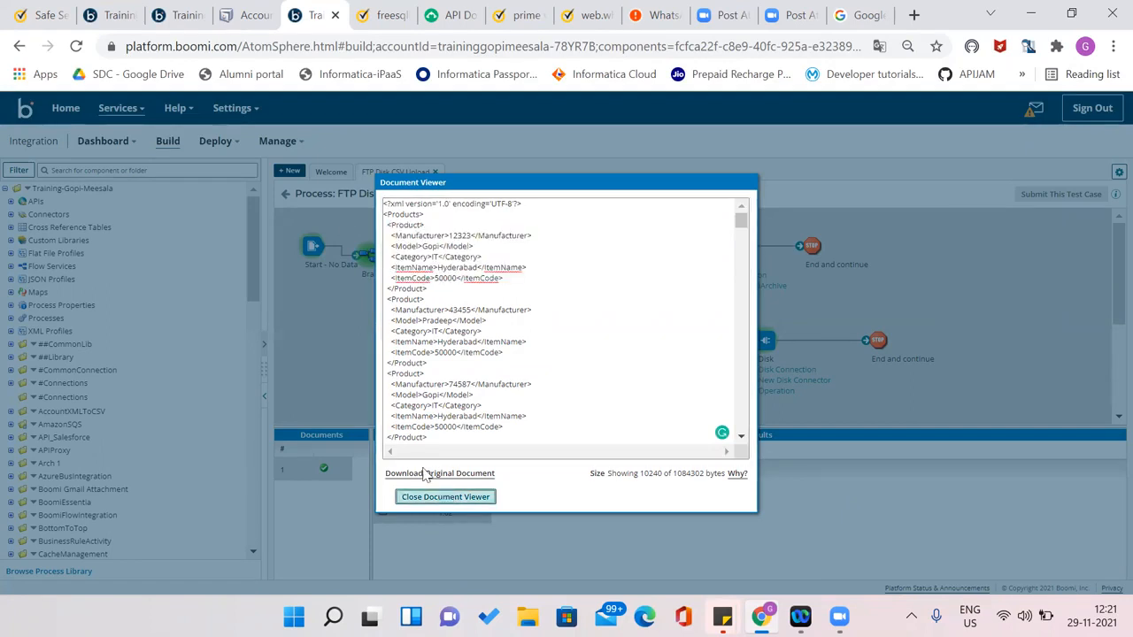
pyautogui.click(286, 195)
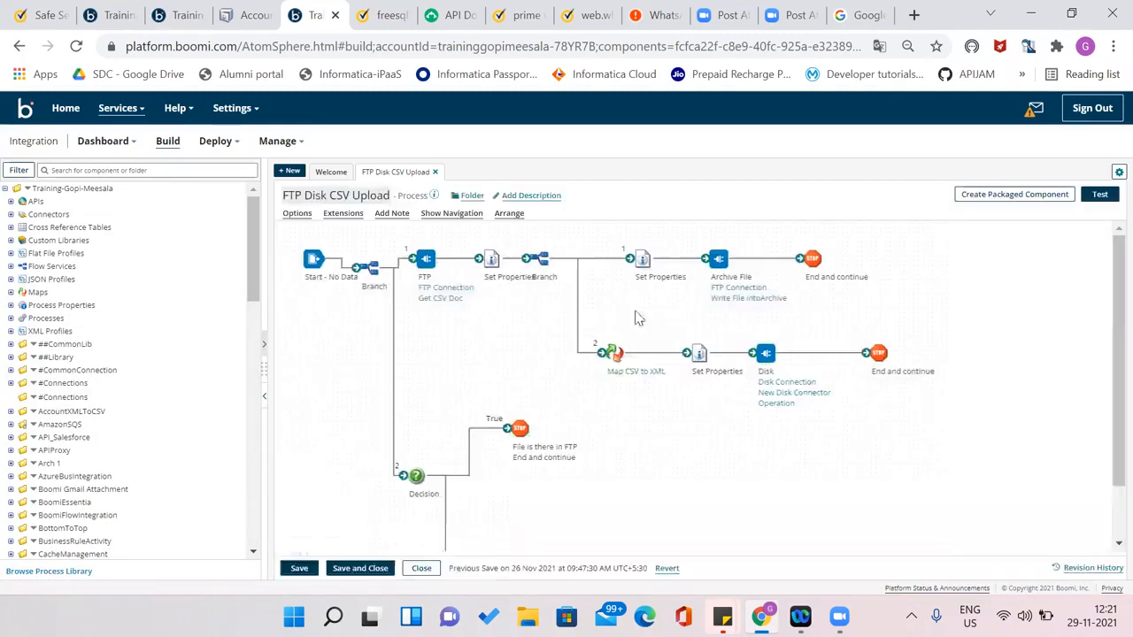
# Open the CSV FF profile from the Map CSV to XML component and read the help for its Use Column Headers option
pyautogui.click(666, 372)
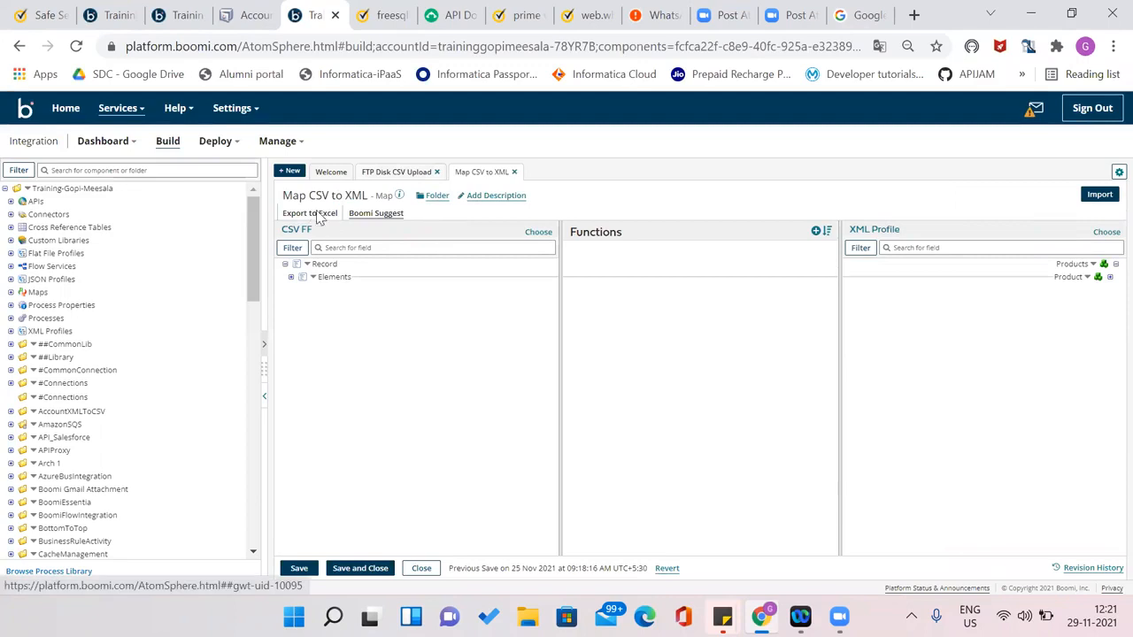
pyautogui.click(320, 215)
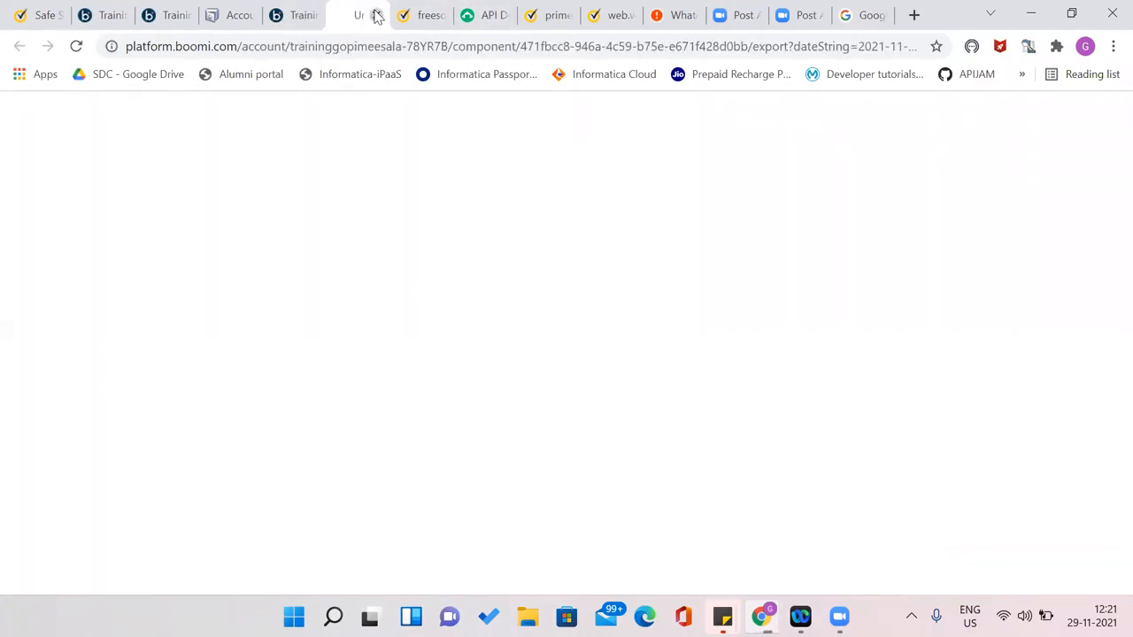
pyautogui.click(376, 15)
pyautogui.click(298, 228)
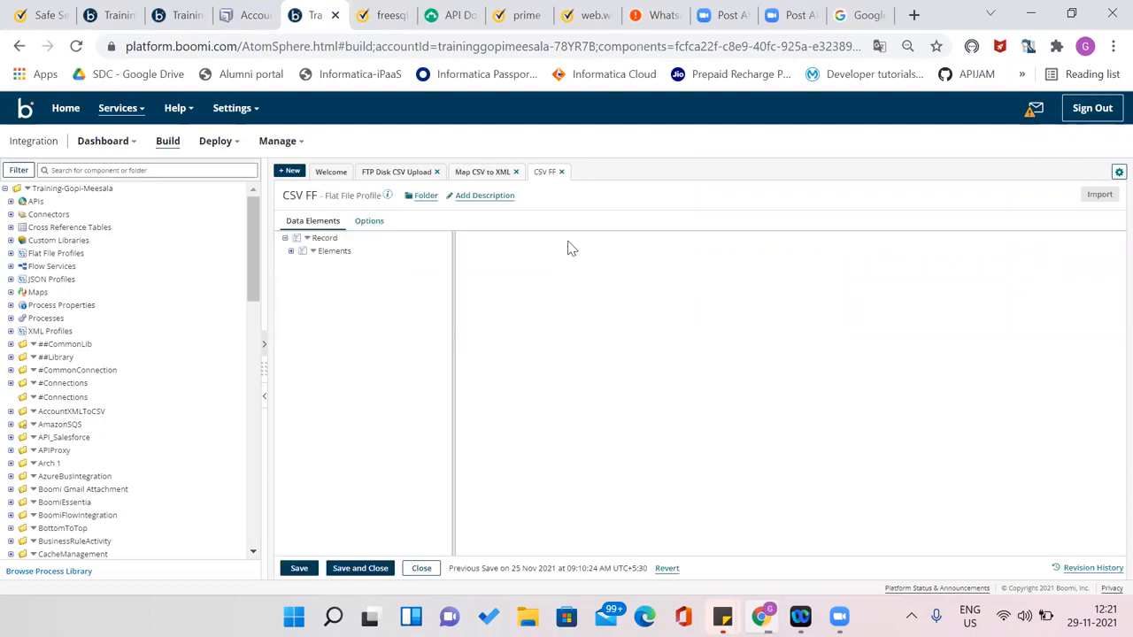
pyautogui.click(370, 221)
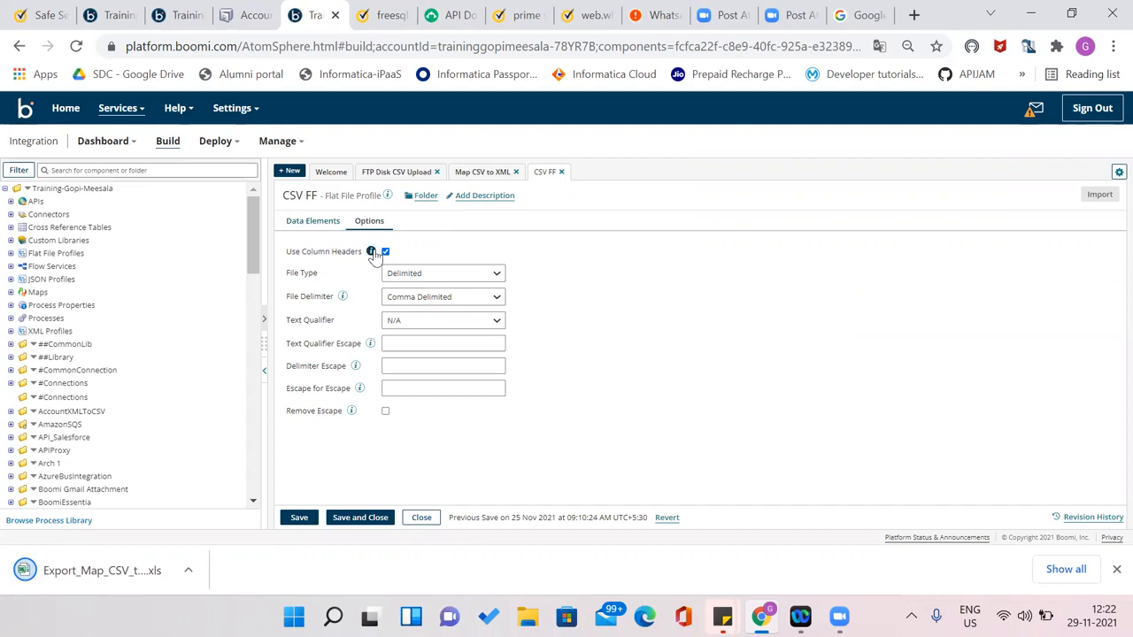
pyautogui.moveTo(372, 252)
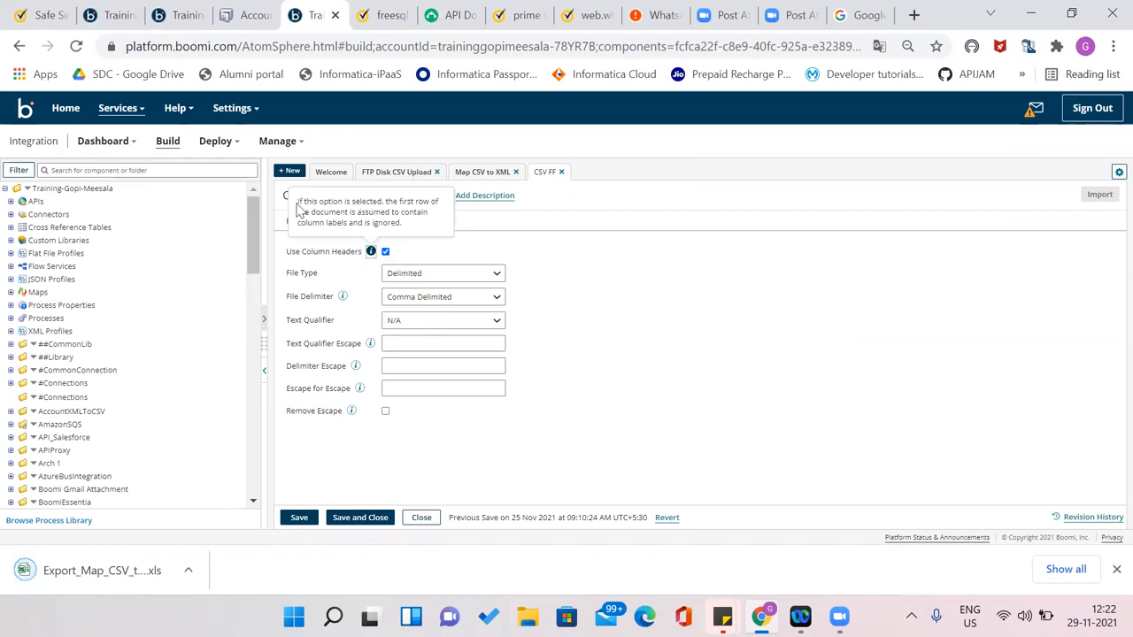
pyautogui.moveTo(301, 203); pyautogui.dragTo(411, 237)
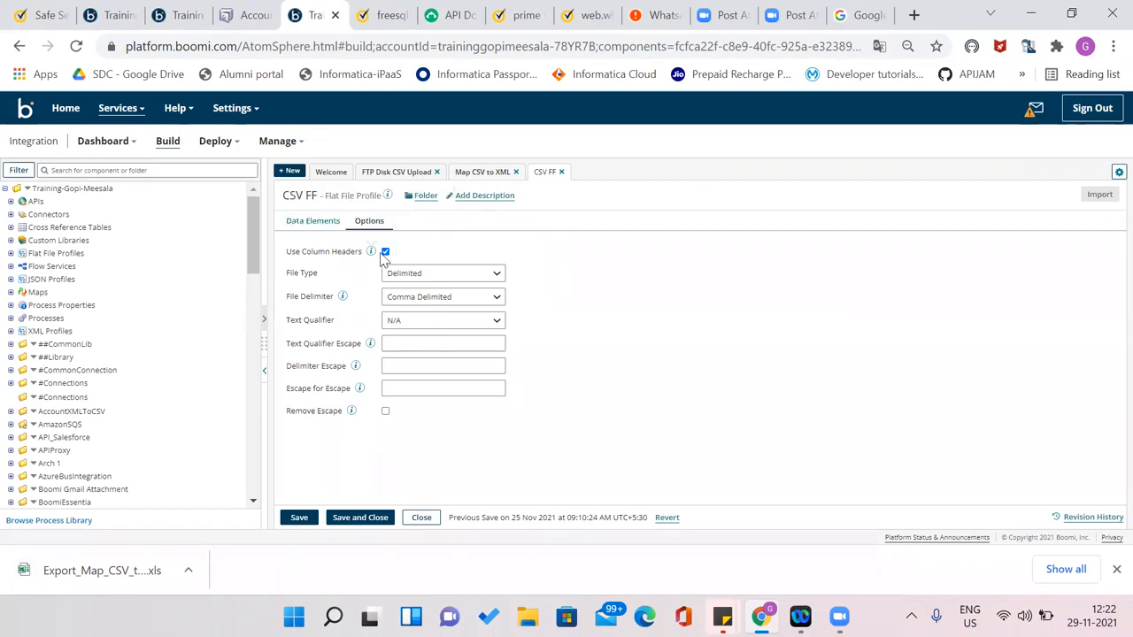
# Turn Use Column Headers off and back on in the CSV FF profile, and save and close the profile and the map
pyautogui.click(386, 253)
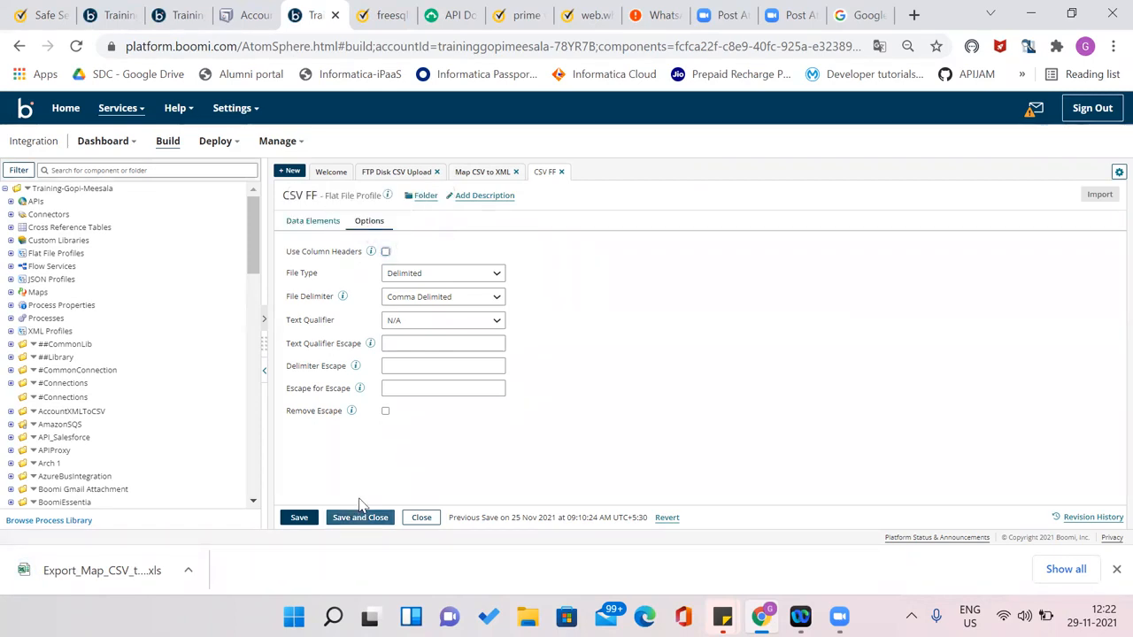
pyautogui.click(386, 252)
pyautogui.moveTo(370, 252)
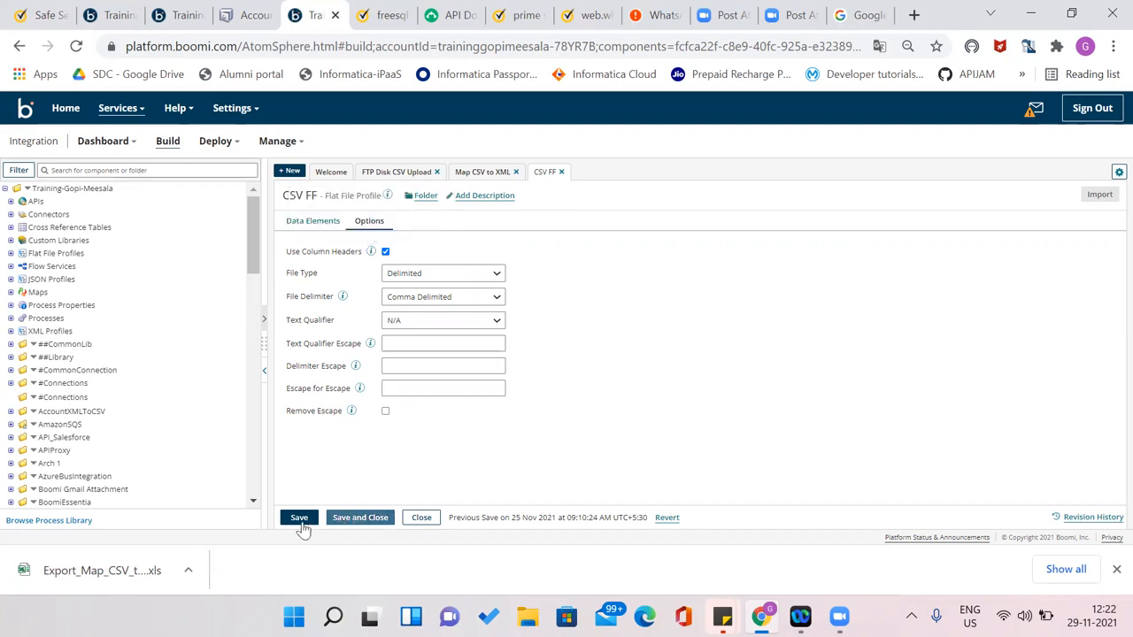
pyautogui.click(344, 523)
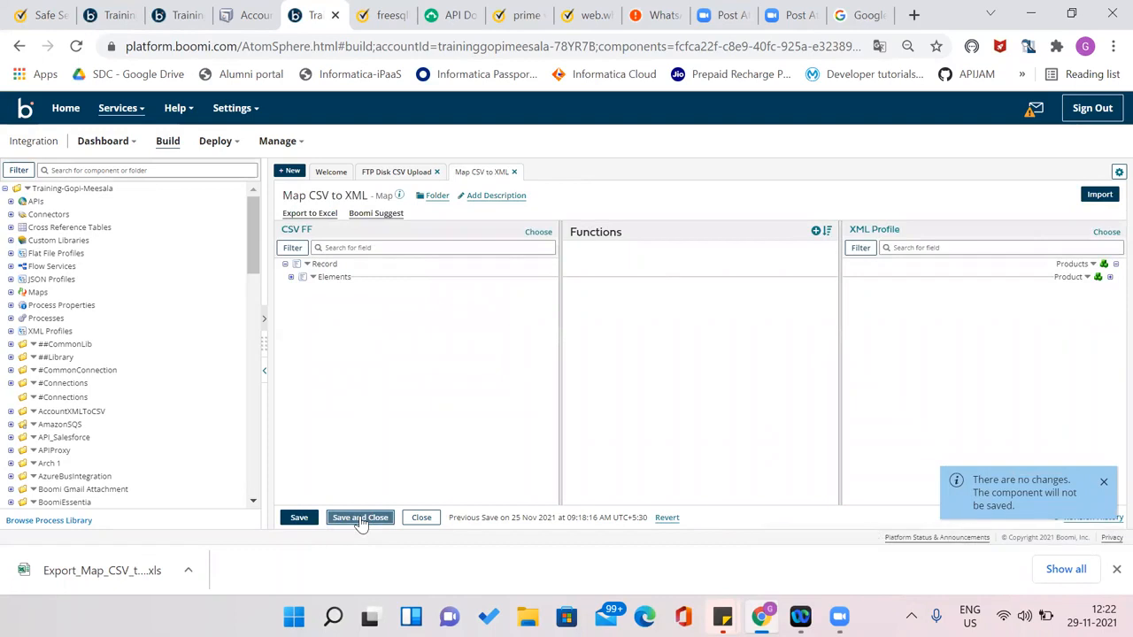
pyautogui.click(360, 519)
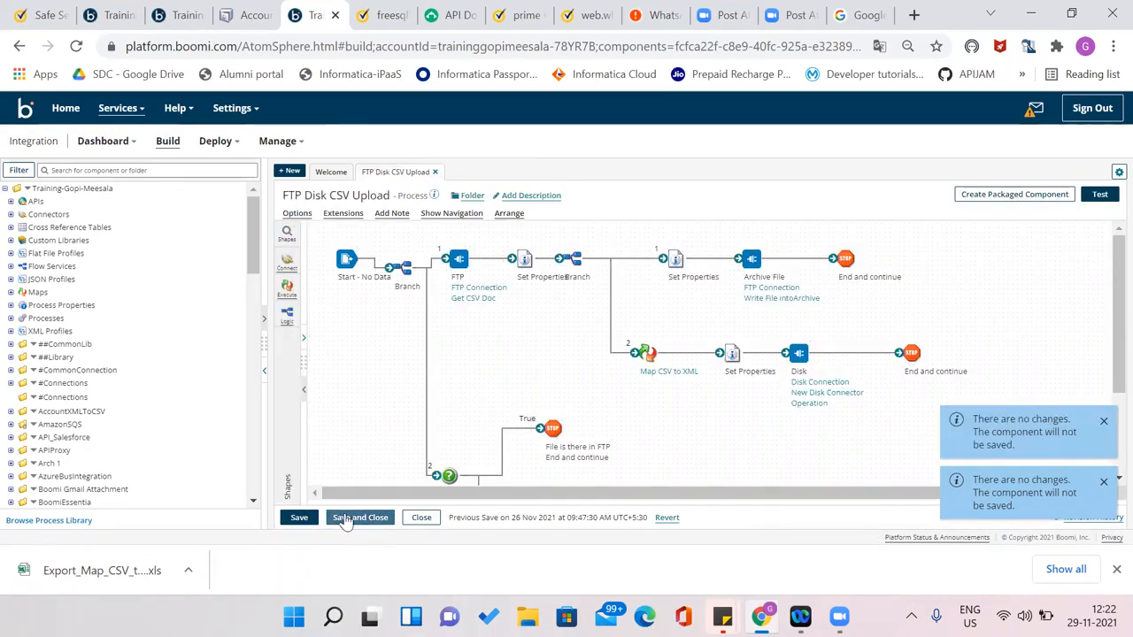
# Set the file filter of the Get CSV Doc FTP operation to *.* and save and close the operation
pyautogui.click(475, 299)
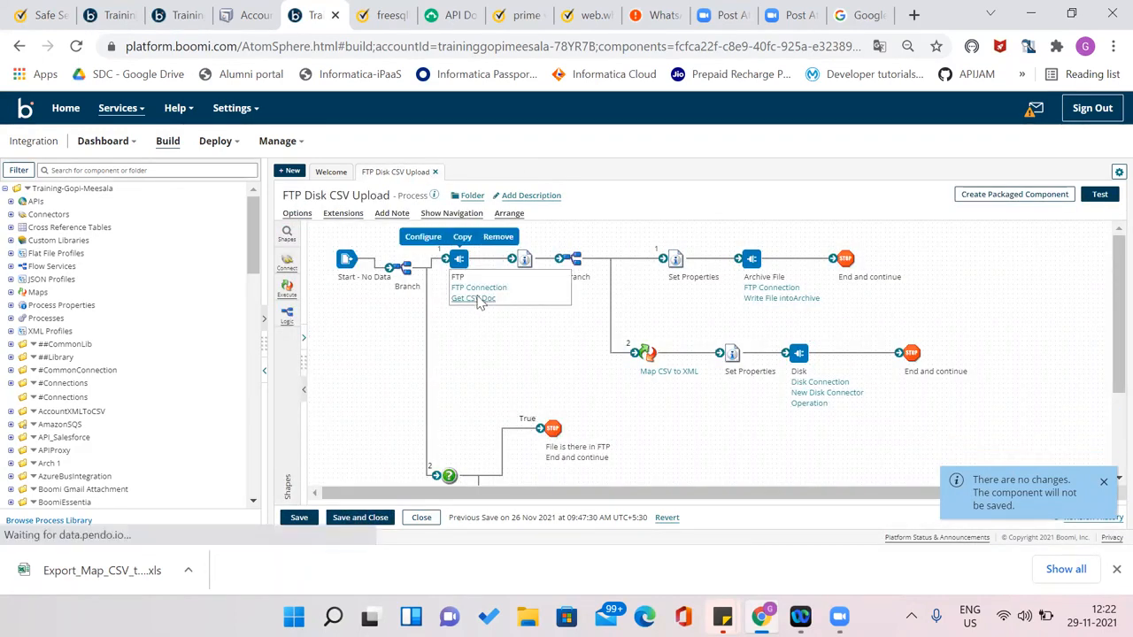
pyautogui.click(450, 301)
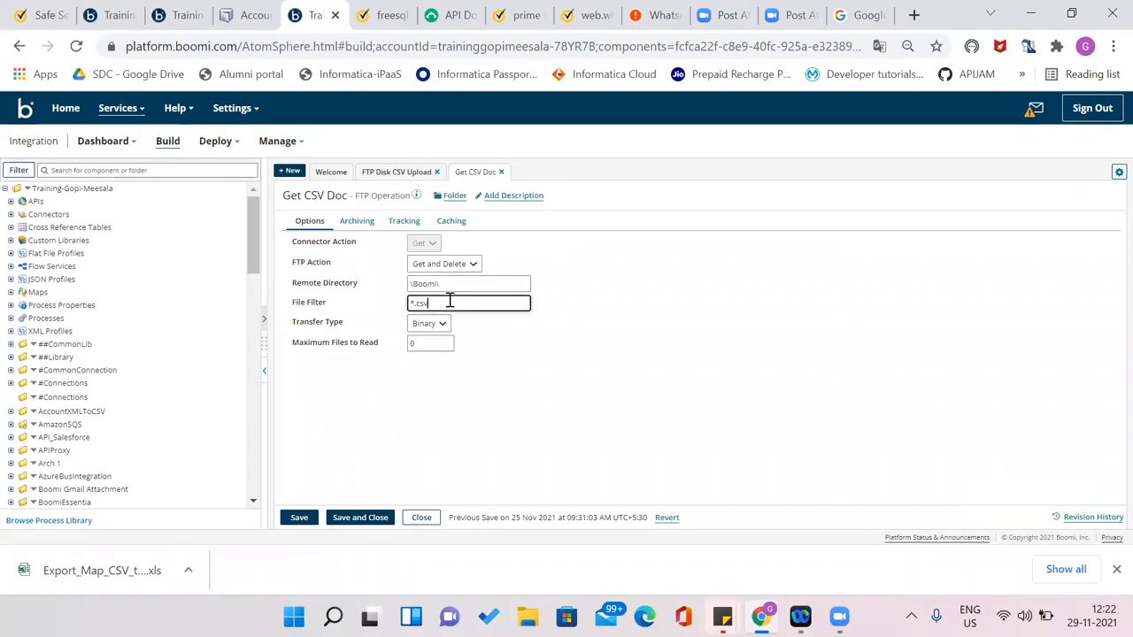
pyautogui.press('BackSpace')
pyautogui.press('BackSpace')
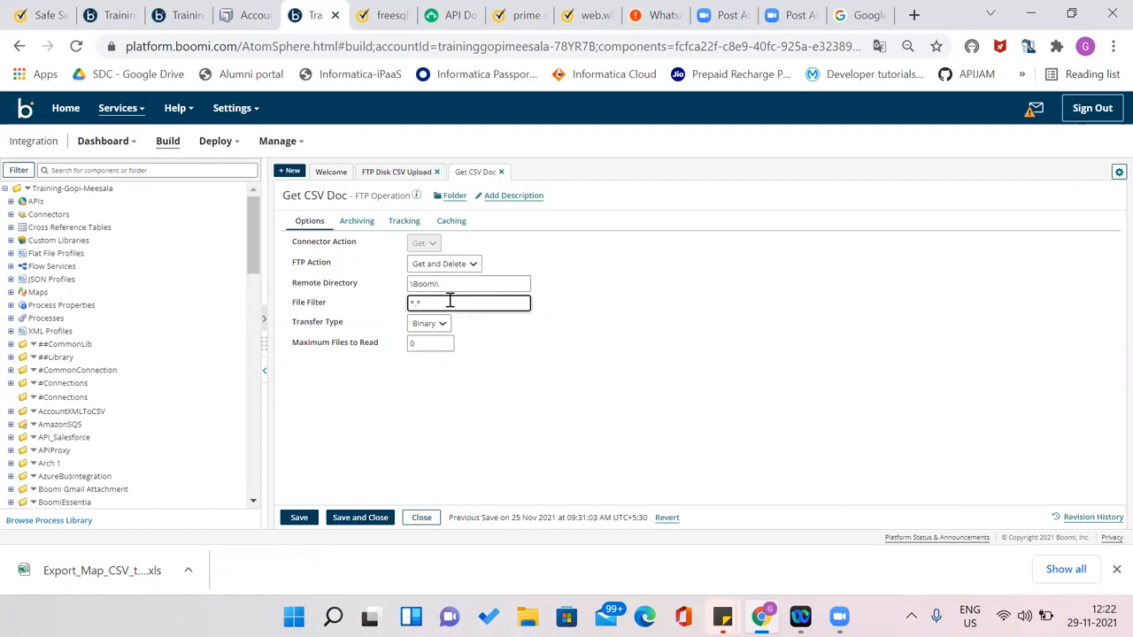
pyautogui.click(355, 517)
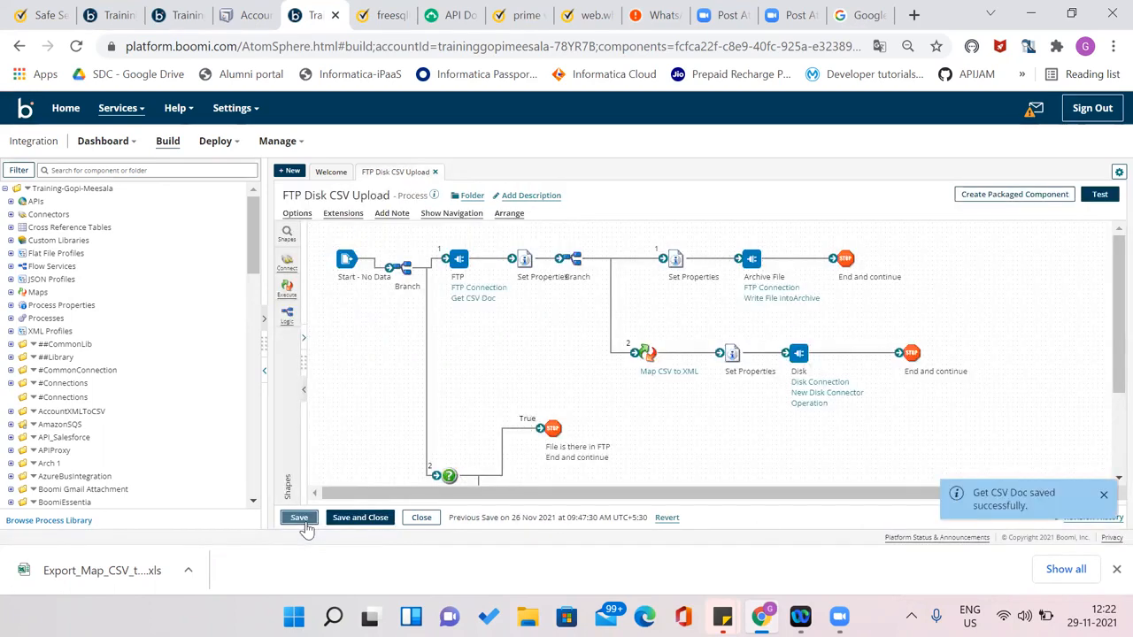
# Switch to DriveHQ, refresh the Boomi folder and add Finance_Updated_V1.0.2.csv from the Desktop to a new upload
pyautogui.click(253, 15)
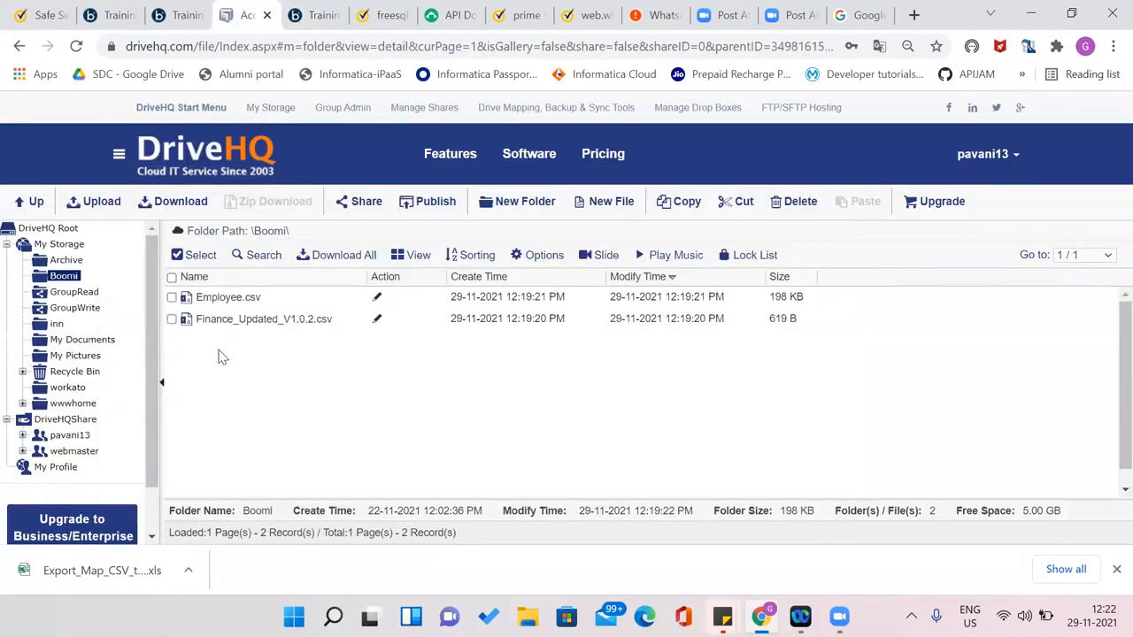
pyautogui.click(76, 46)
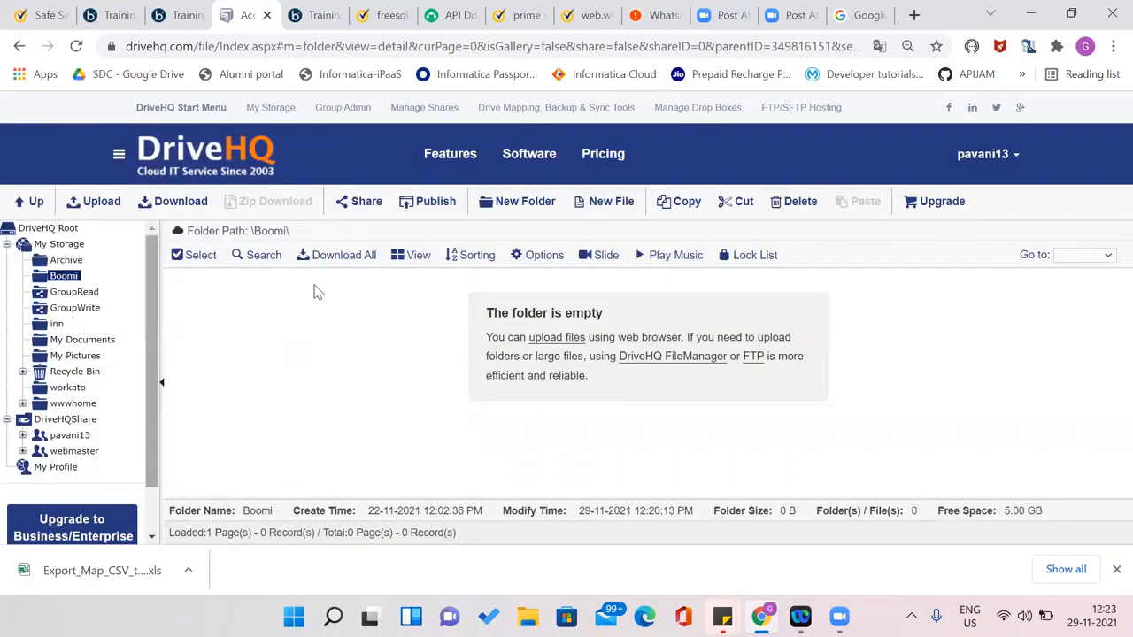
pyautogui.click(75, 203)
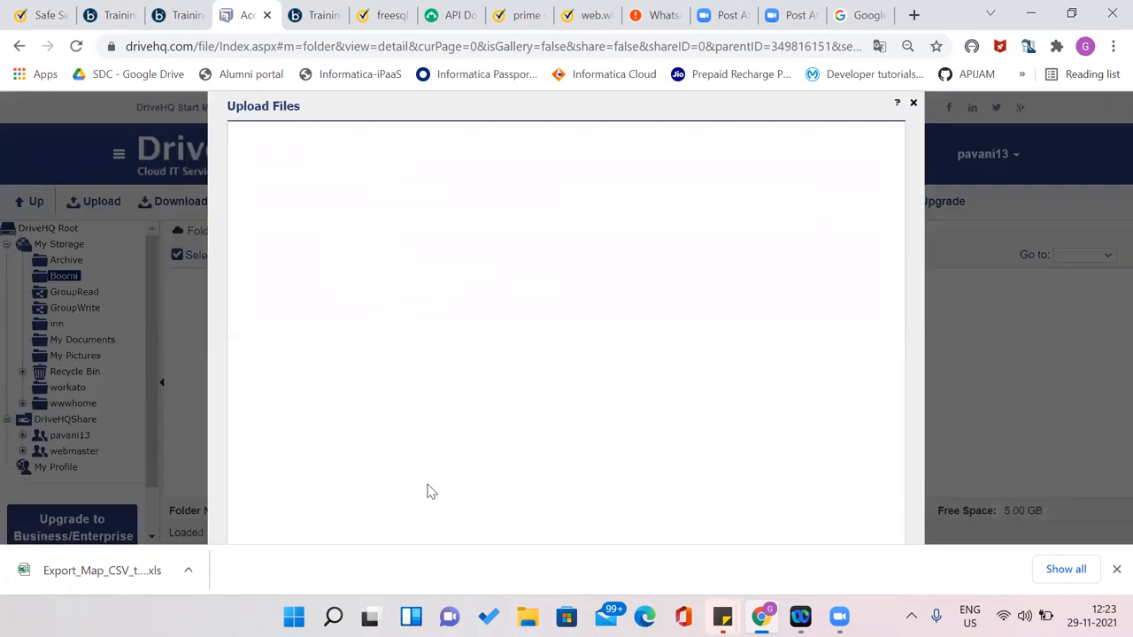
pyautogui.click(289, 519)
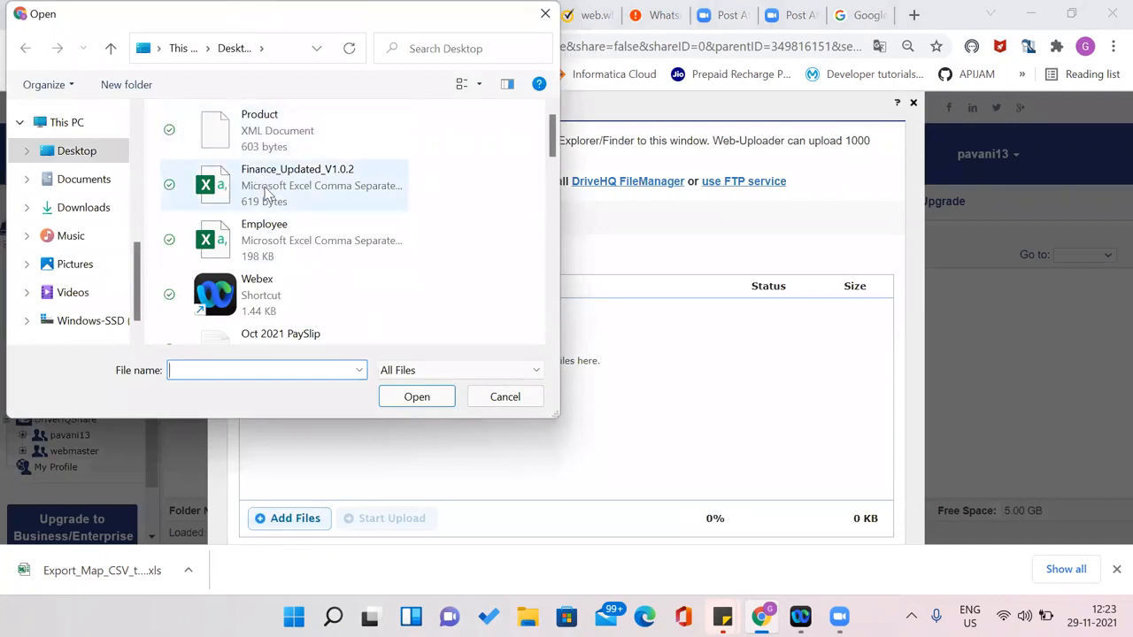
pyautogui.doubleClick(277, 195)
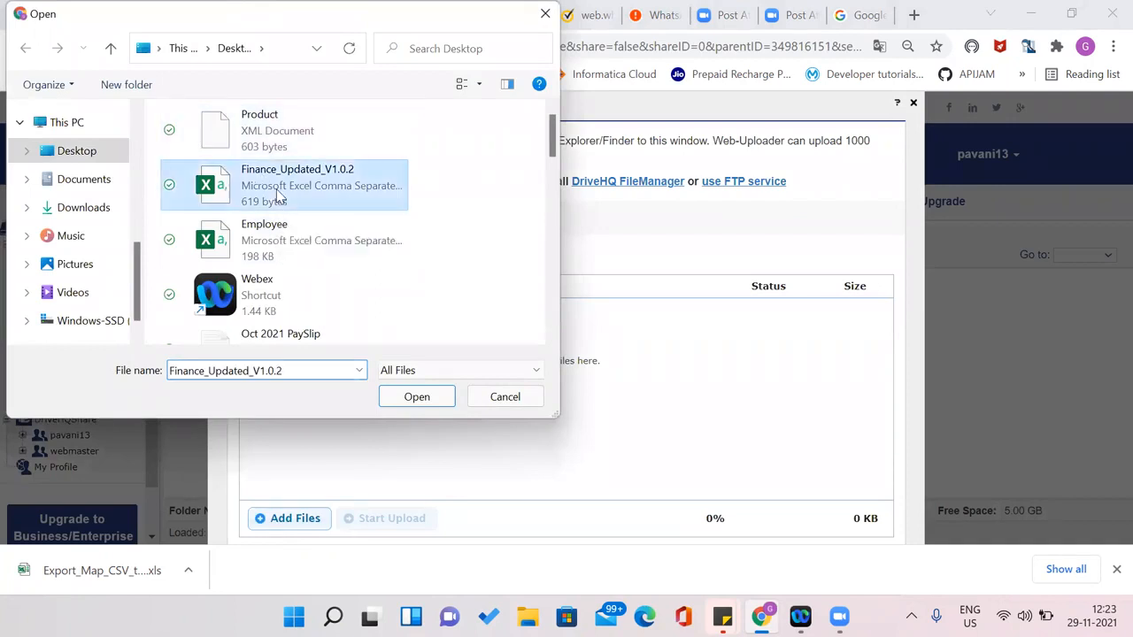
# Add Product.xml from the Desktop to the upload queue, upload the queued files to the Boomi folder and close the uploader
pyautogui.click(318, 519)
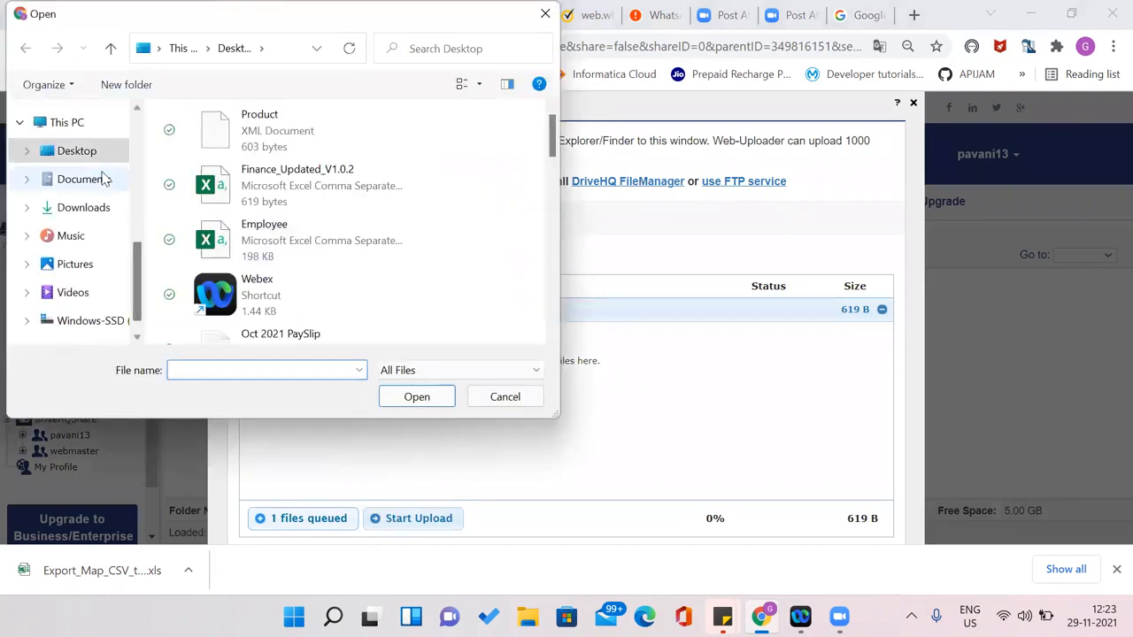
pyautogui.click(83, 209)
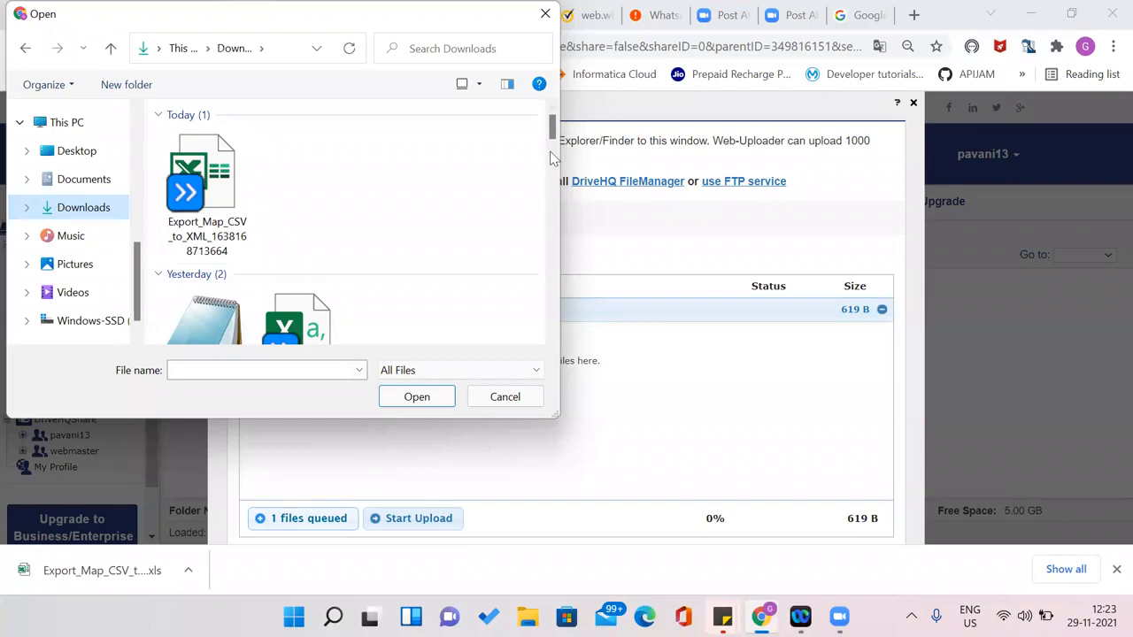
pyautogui.moveTo(555, 140)
pyautogui.mouseDown()
pyautogui.moveTo(526, 336)
pyautogui.moveTo(543, 222)
pyautogui.moveTo(534, 142)
pyautogui.mouseUp()
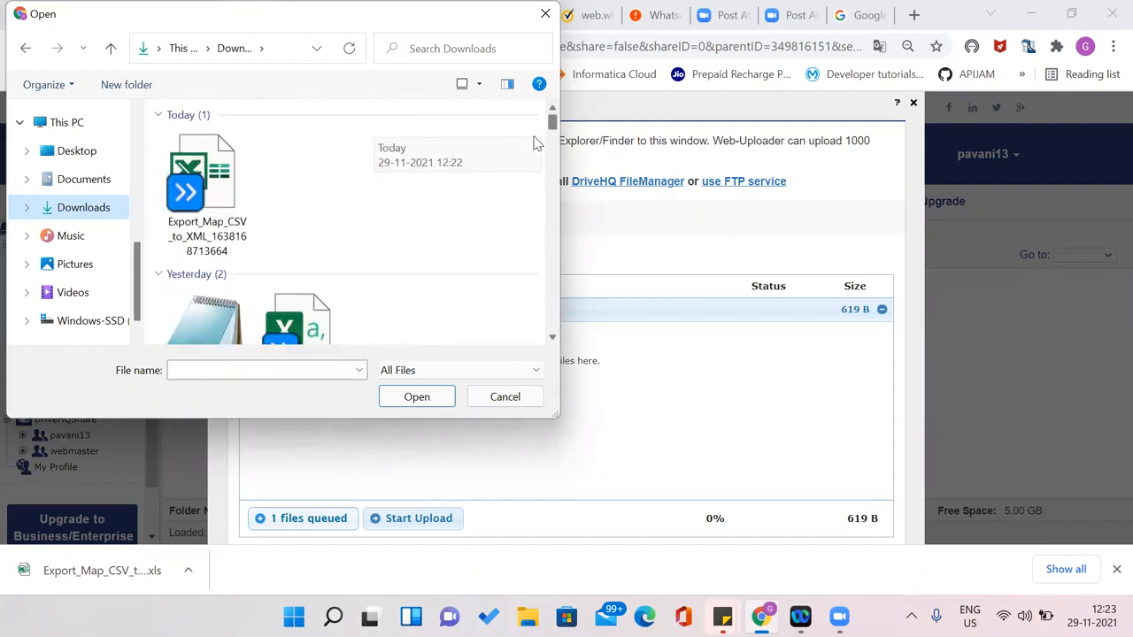
pyautogui.click(75, 179)
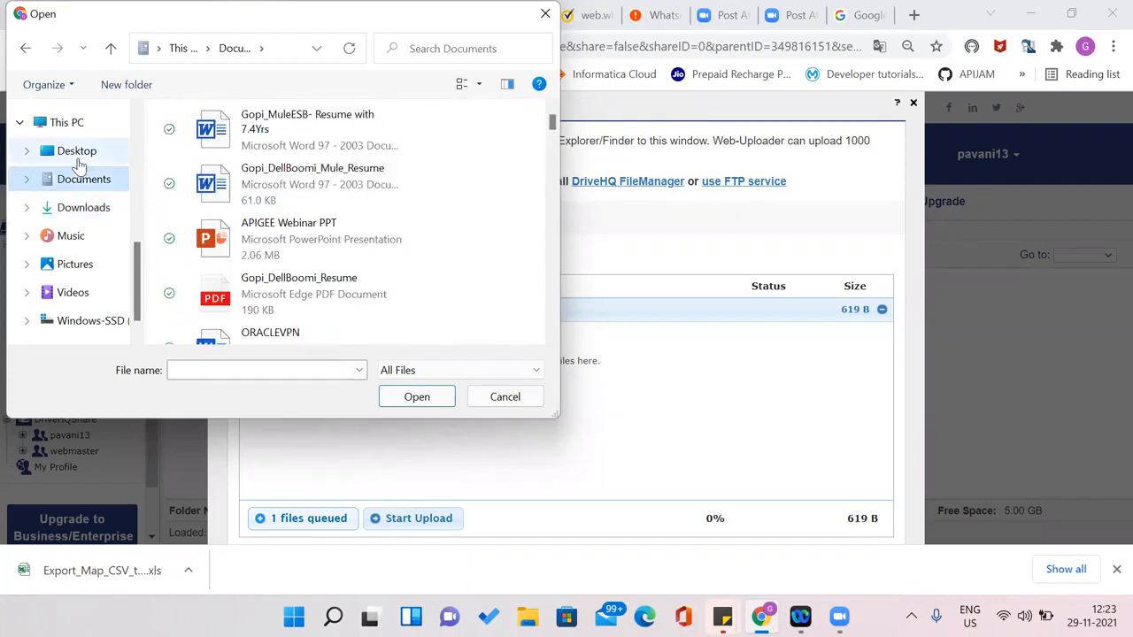
pyautogui.click(77, 152)
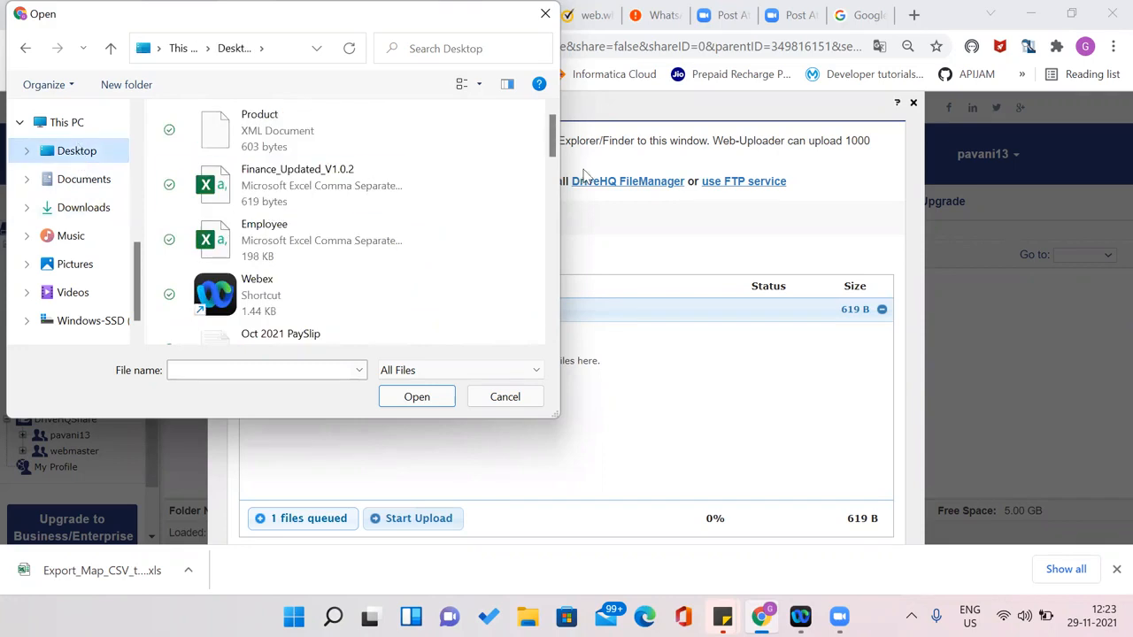
pyautogui.doubleClick(288, 151)
pyautogui.click(401, 518)
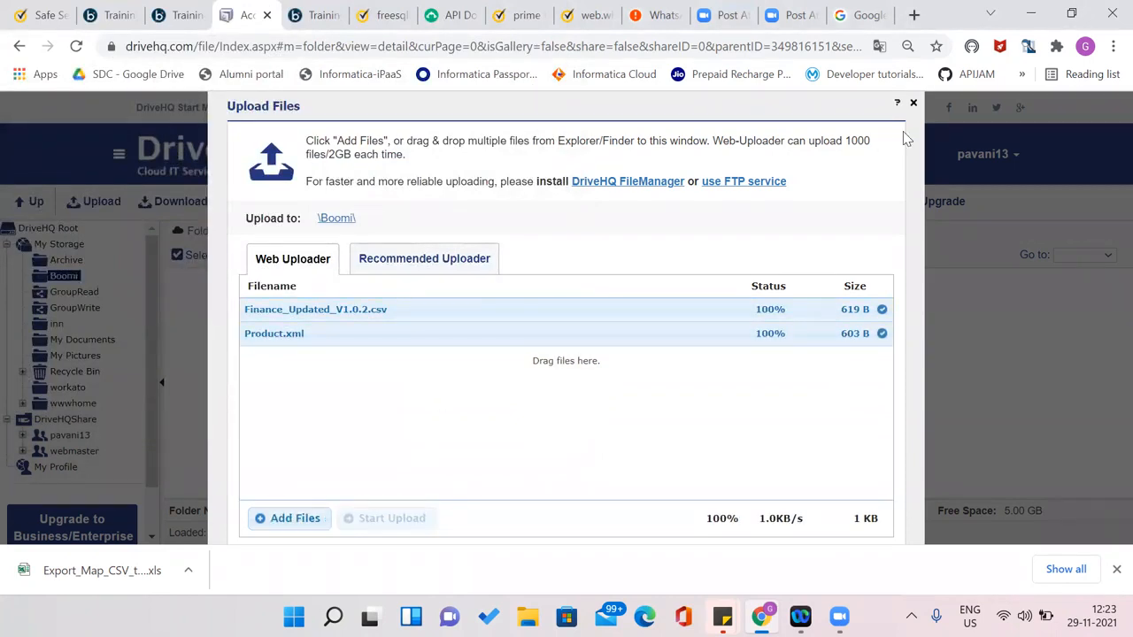
pyautogui.click(913, 103)
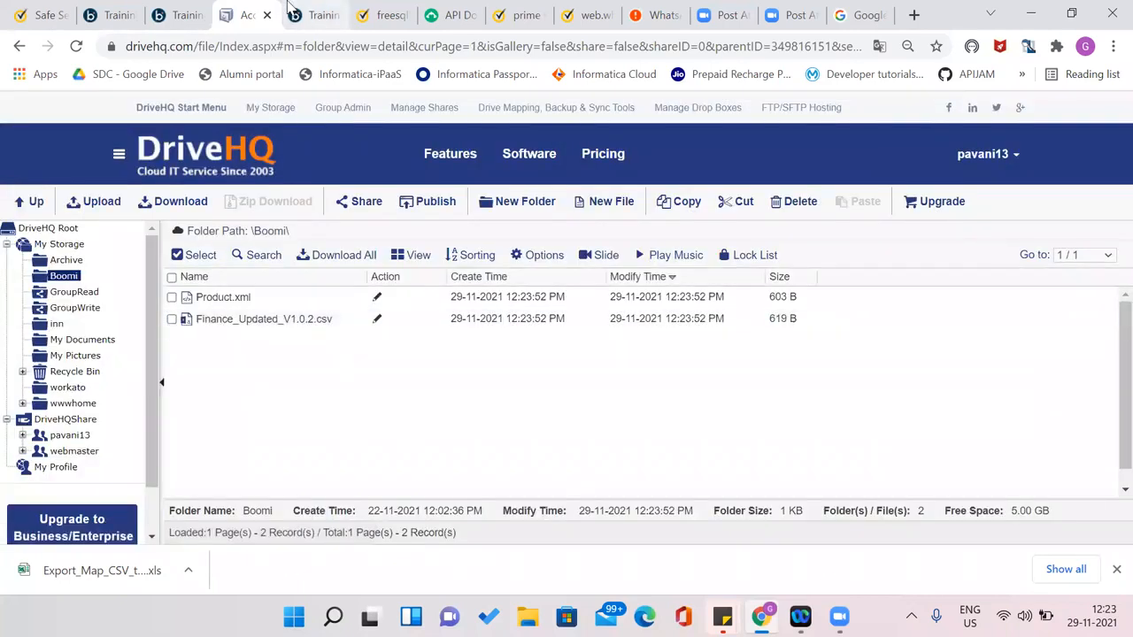
# Switch back to Boomi and run a test of the FTP Disk CSV Upload process
pyautogui.click(177, 4)
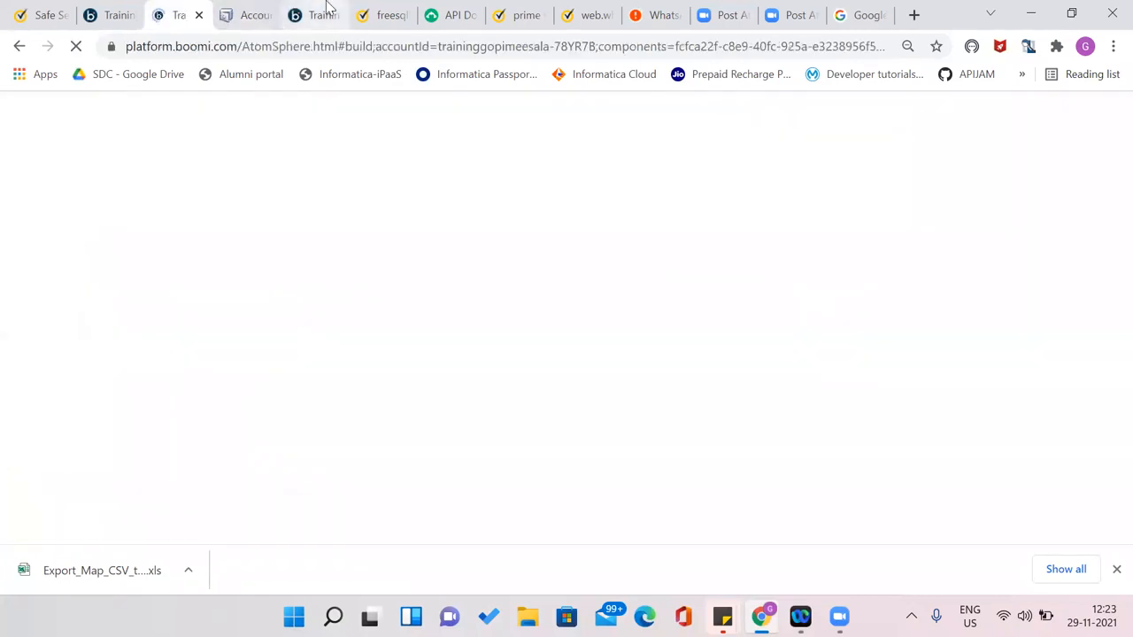
pyautogui.click(327, 7)
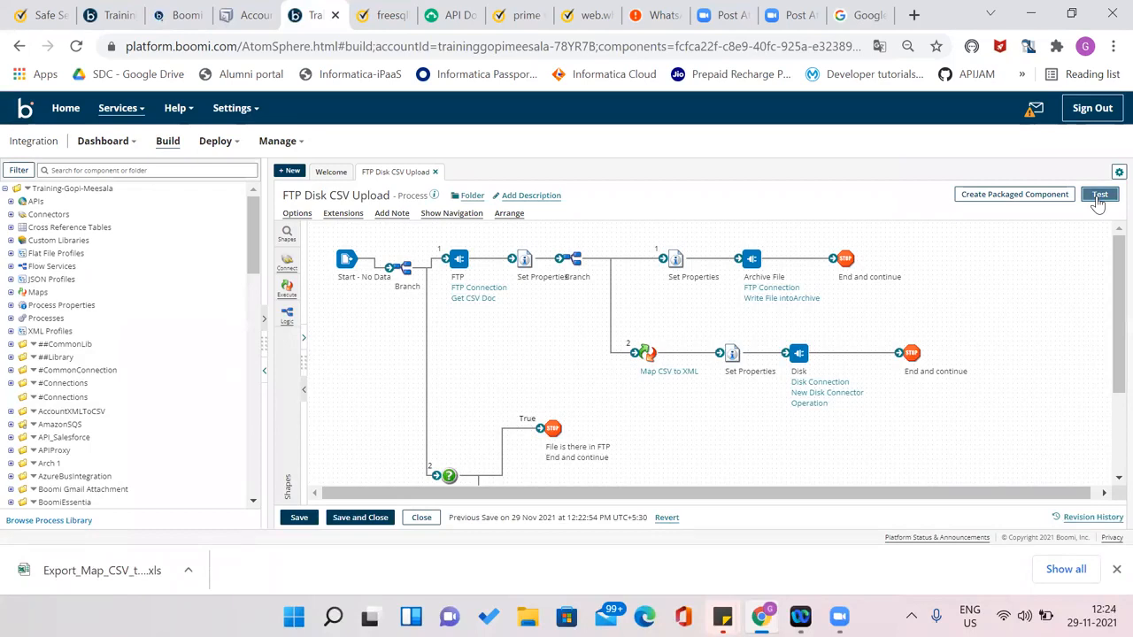
pyautogui.click(1099, 196)
pyautogui.click(350, 222)
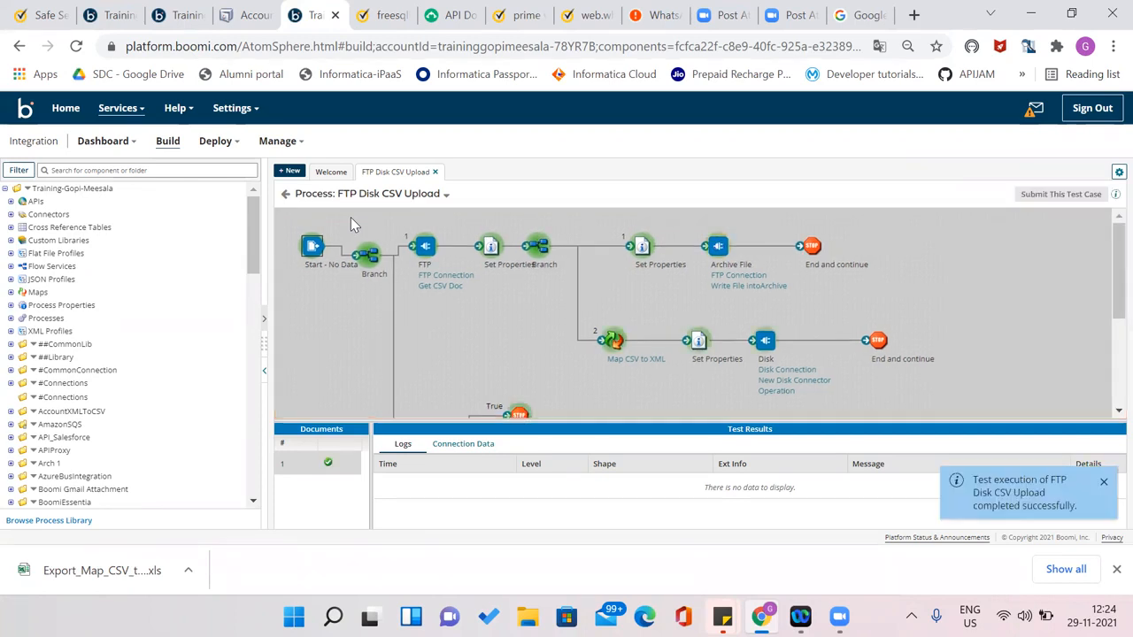
# Examine the source data of the Map CSV to XML shape and the connection data of the FTP shape in enlarged test results
pyautogui.click(620, 344)
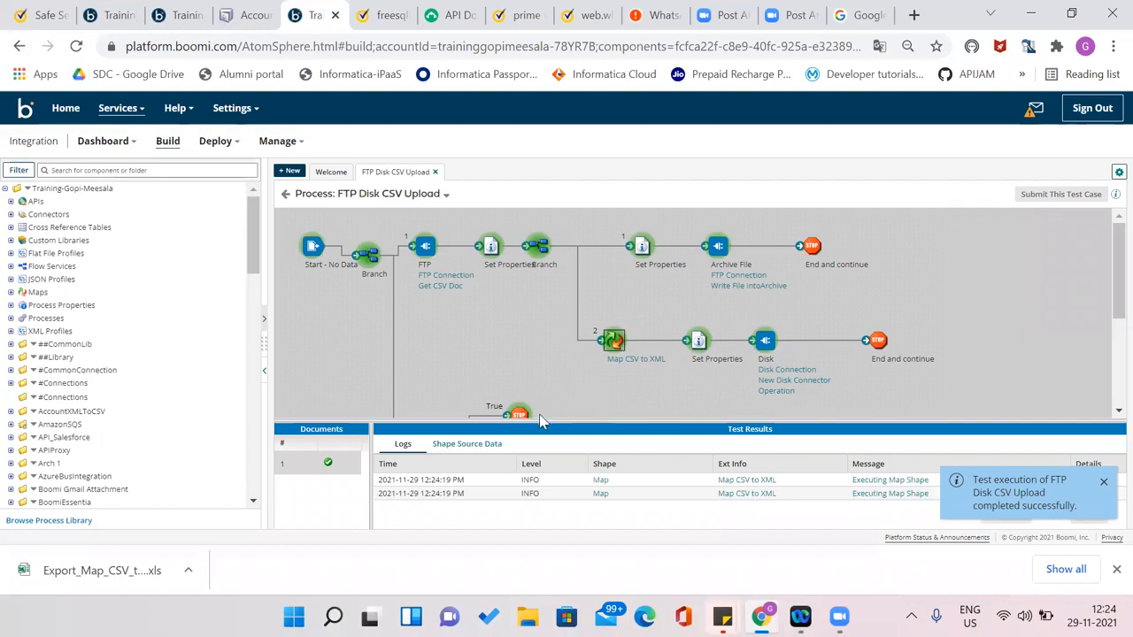
pyautogui.click(464, 445)
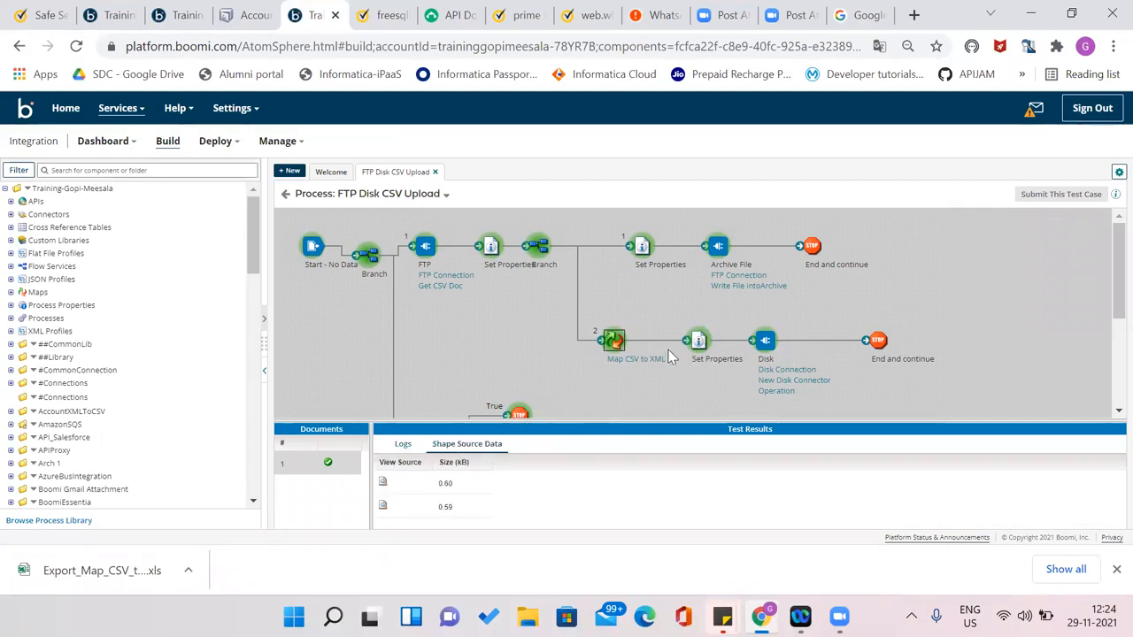
pyautogui.click(425, 249)
pyautogui.click(572, 446)
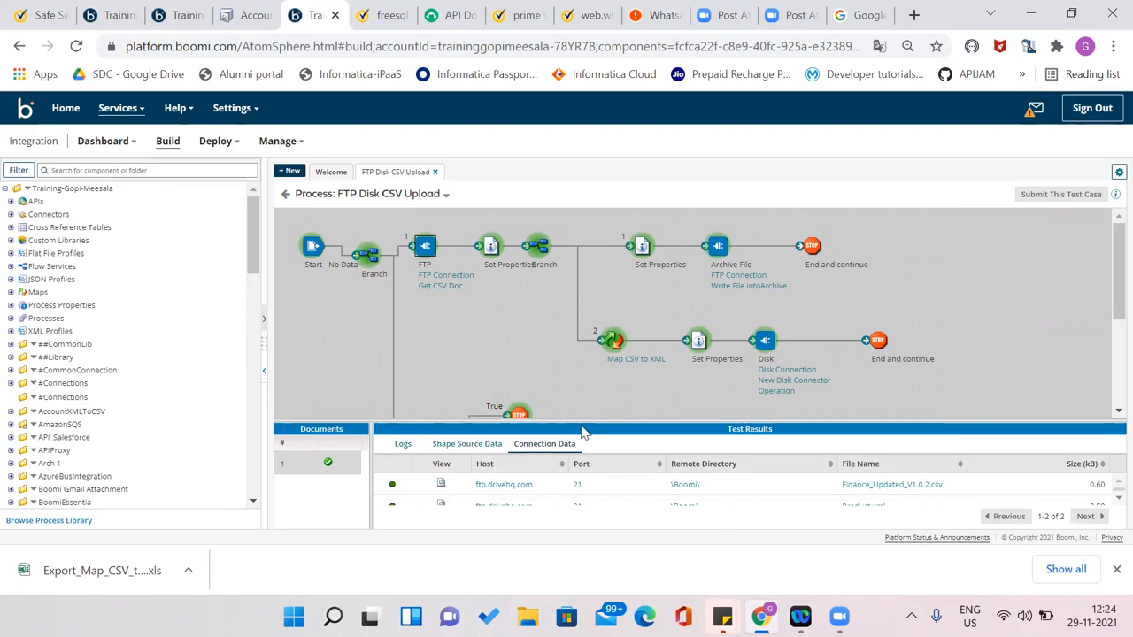
pyautogui.moveTo(583, 422); pyautogui.dragTo(566, 357)
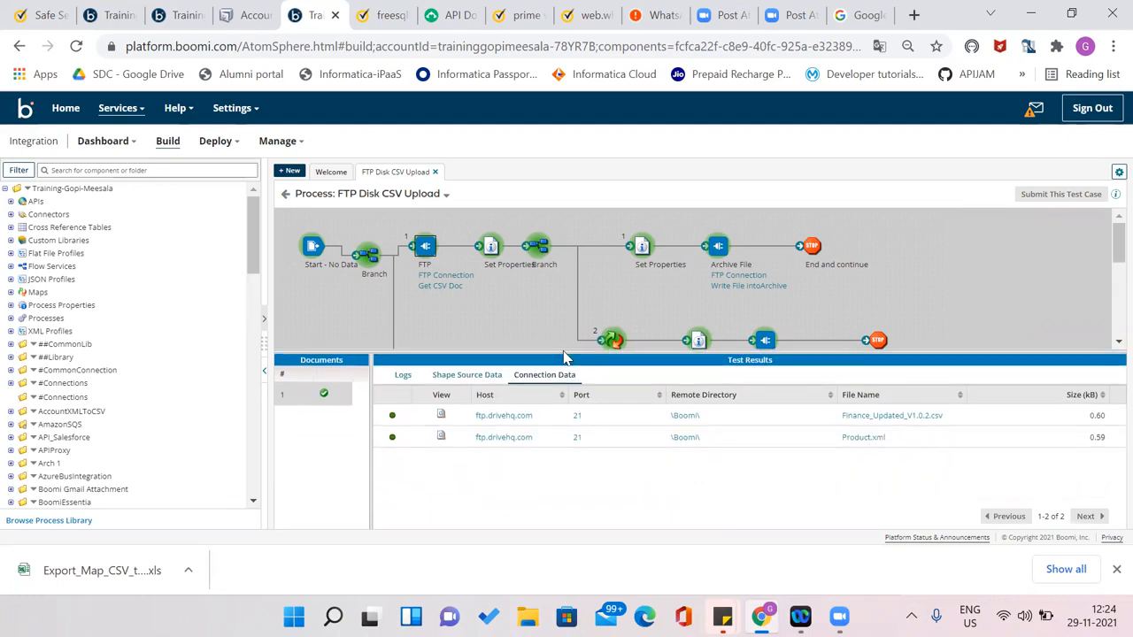
# Inspect the Disk shape's connection data and read the <Products>.xml document through to its end, closing the viewer
pyautogui.click(614, 342)
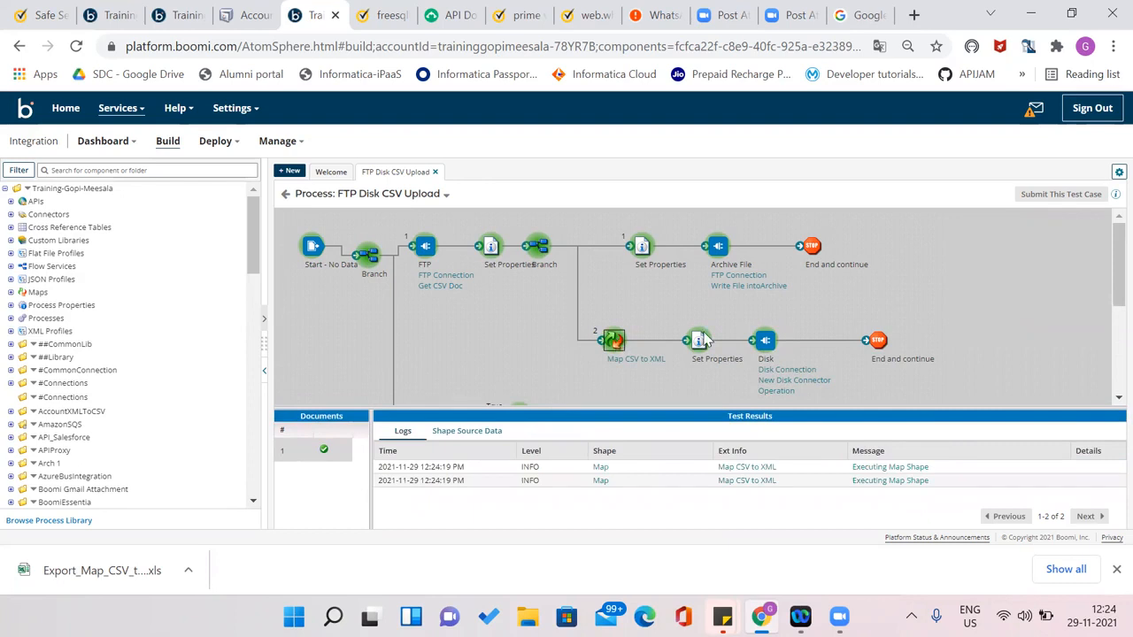
pyautogui.click(766, 354)
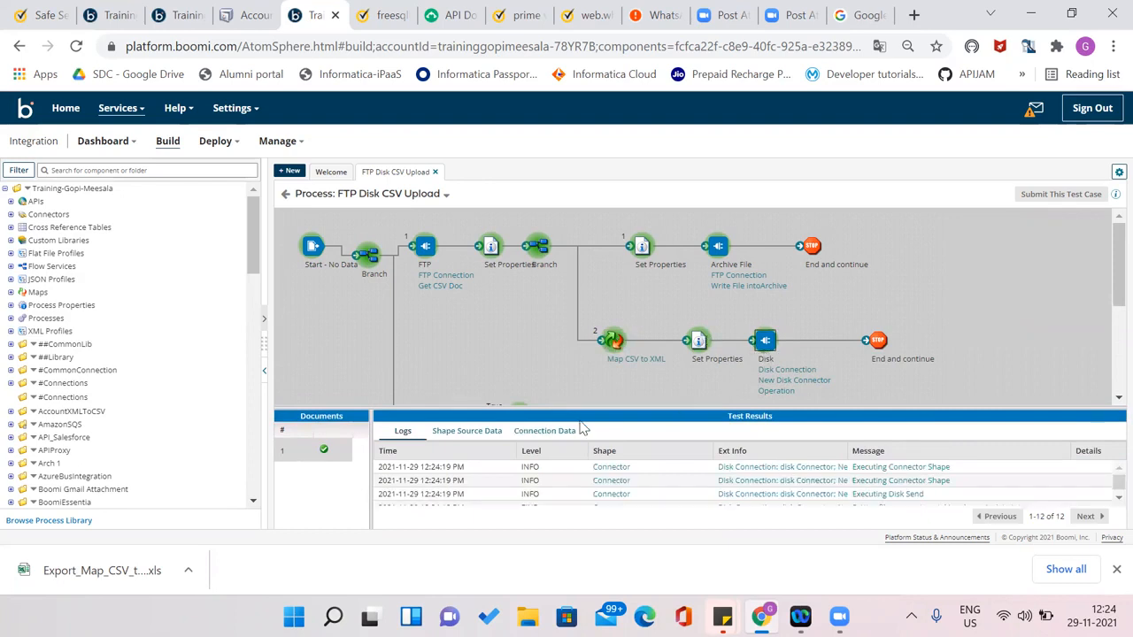
pyautogui.click(534, 434)
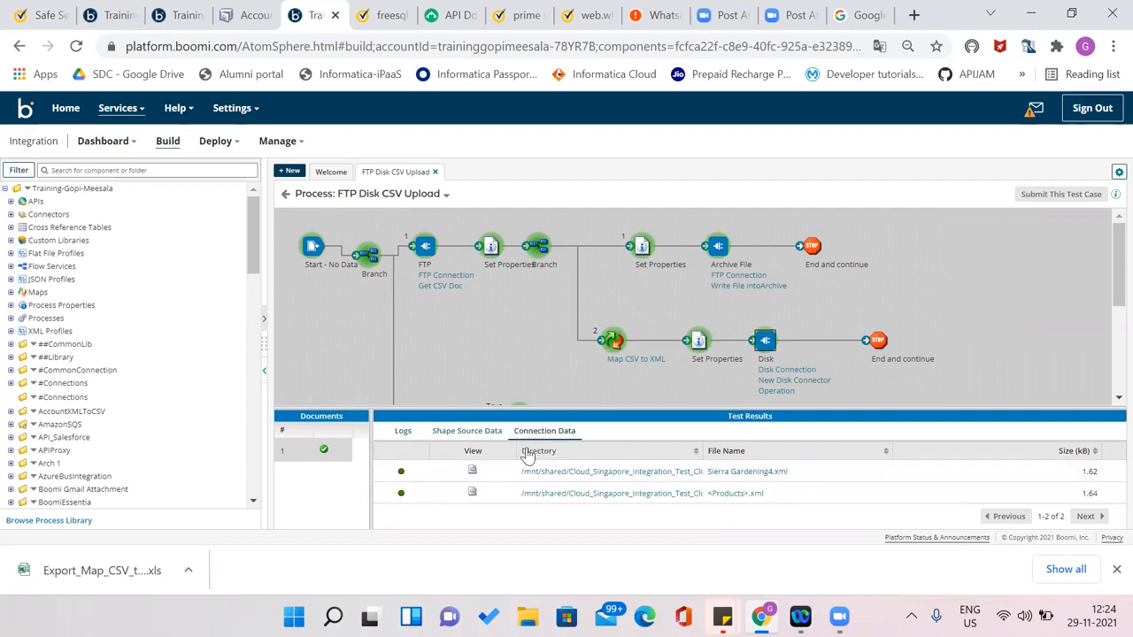
pyautogui.click(472, 494)
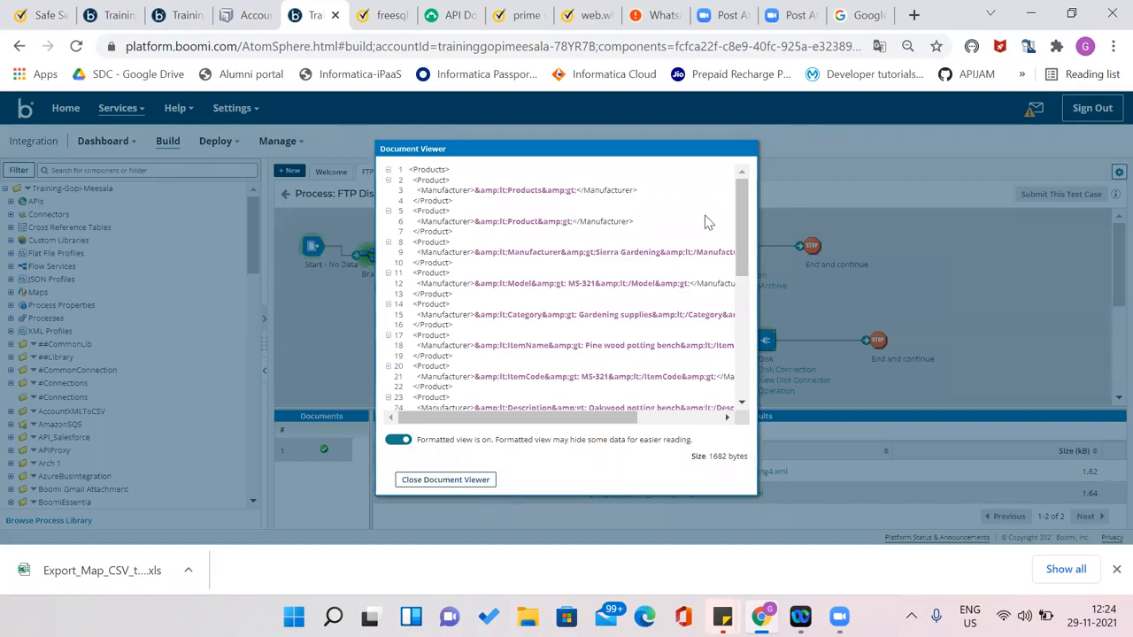
pyautogui.moveTo(736, 251); pyautogui.dragTo(728, 416)
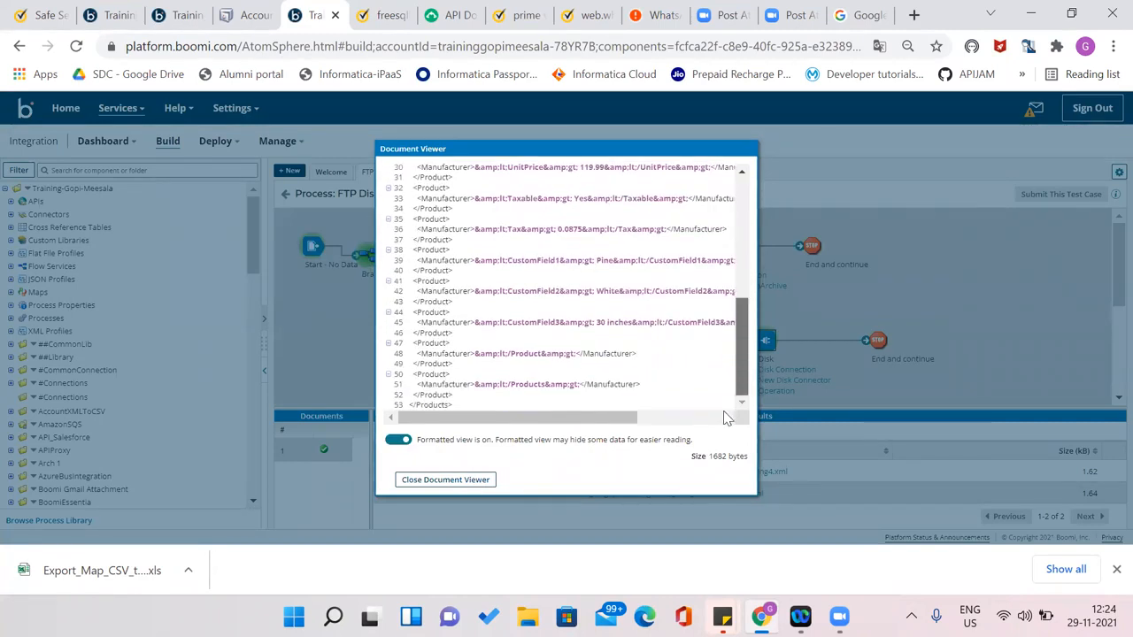
pyautogui.click(478, 479)
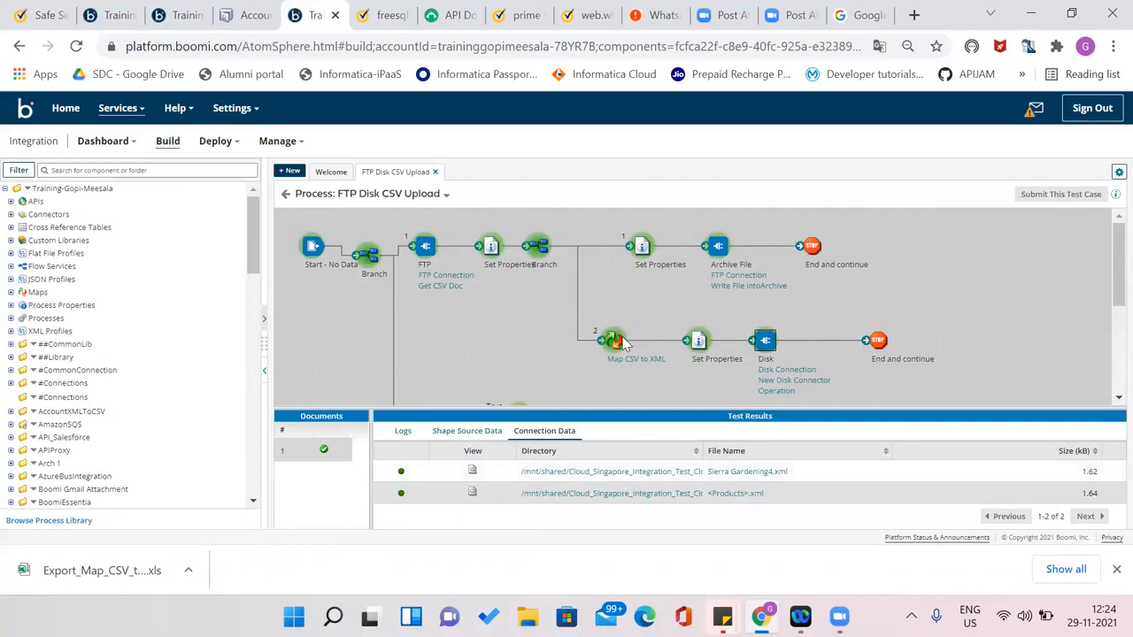
# View the source documents that entered the Map CSV to XML shape, starting with the first one
pyautogui.click(622, 342)
pyautogui.click(455, 432)
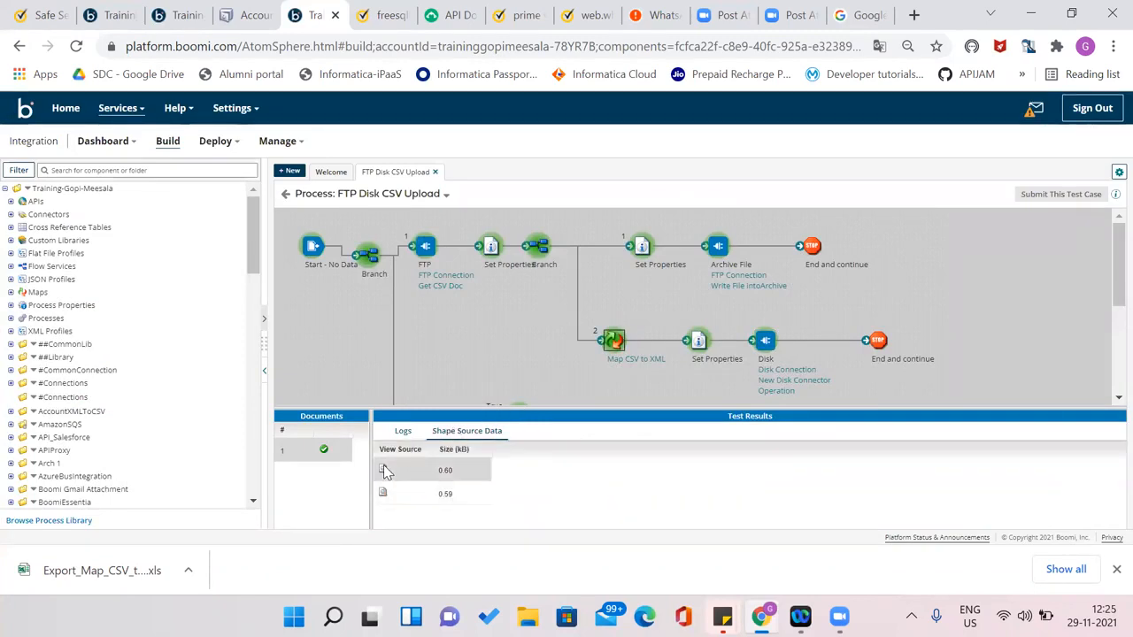
pyautogui.click(383, 469)
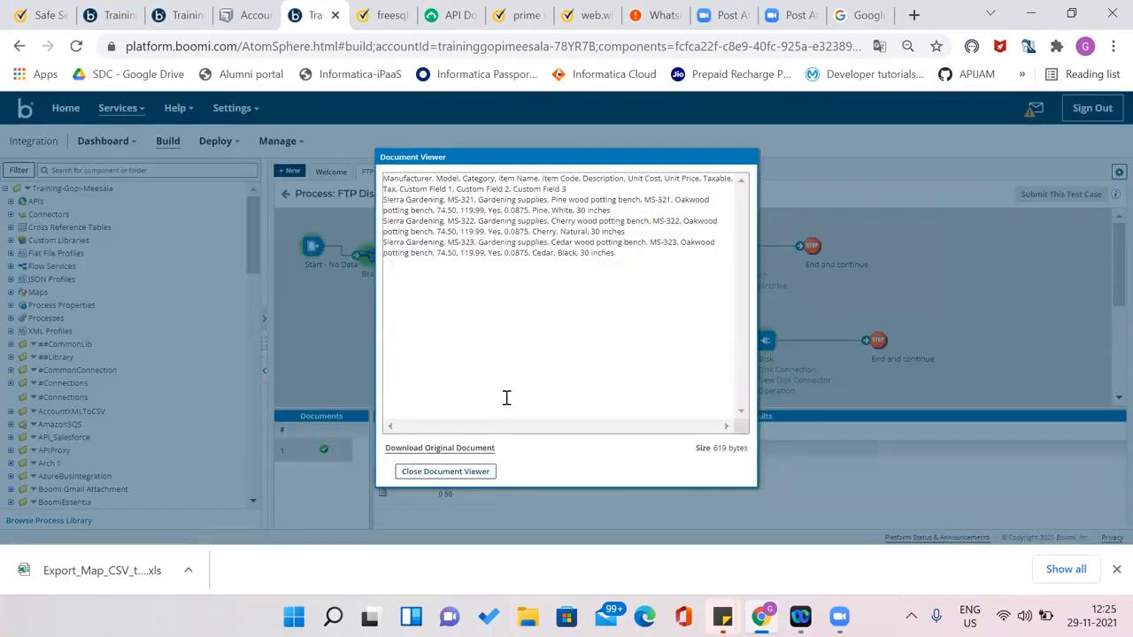
pyautogui.click(451, 475)
pyautogui.click(382, 493)
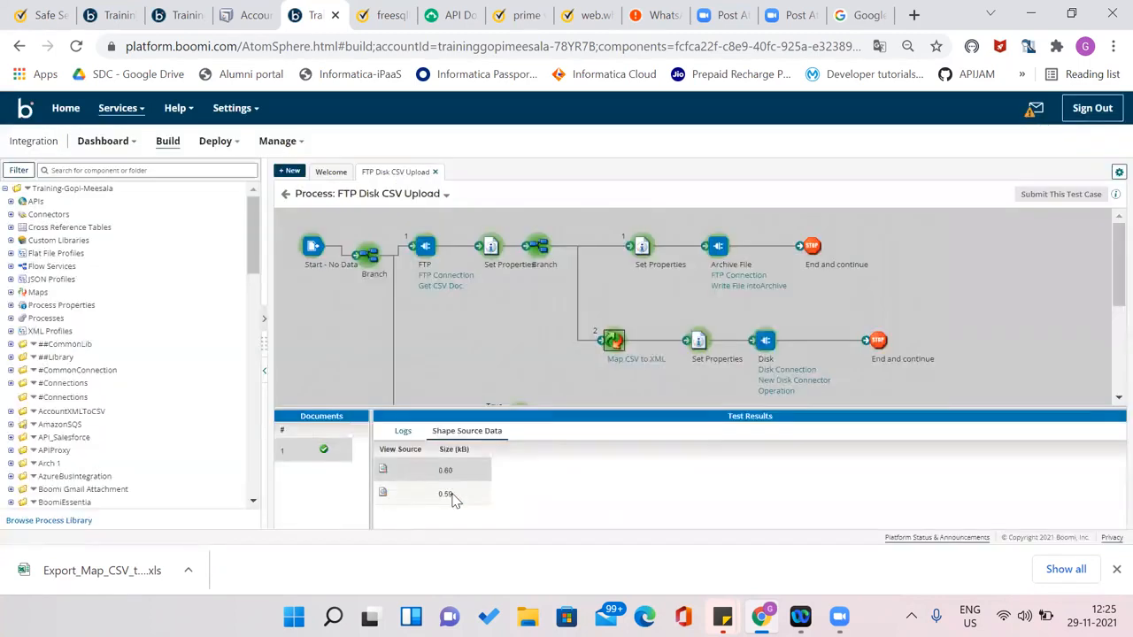
# Check the source data of the Set Properties shape ahead of Disk, opening and closing its first document
pyautogui.click(699, 342)
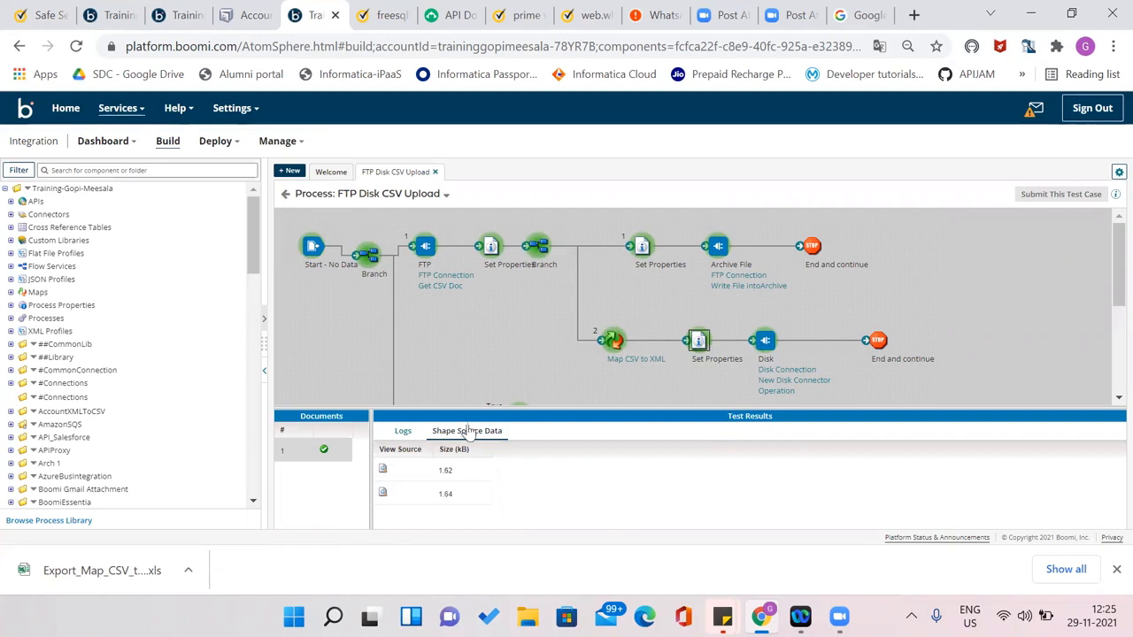
pyautogui.click(768, 350)
pyautogui.click(706, 350)
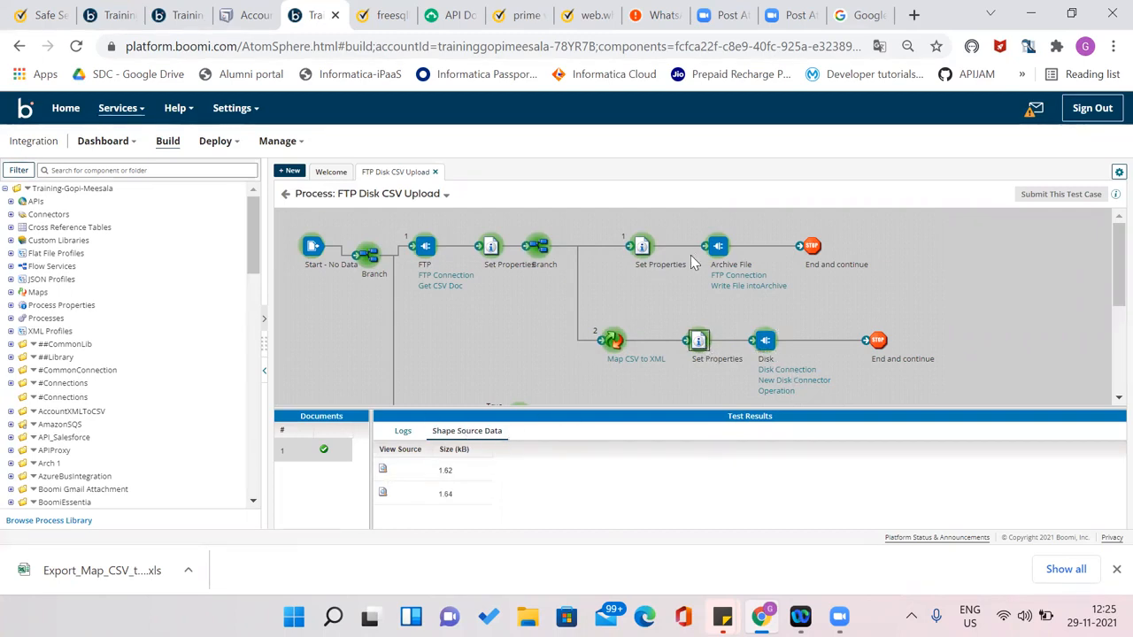
pyautogui.click(618, 342)
pyautogui.click(701, 348)
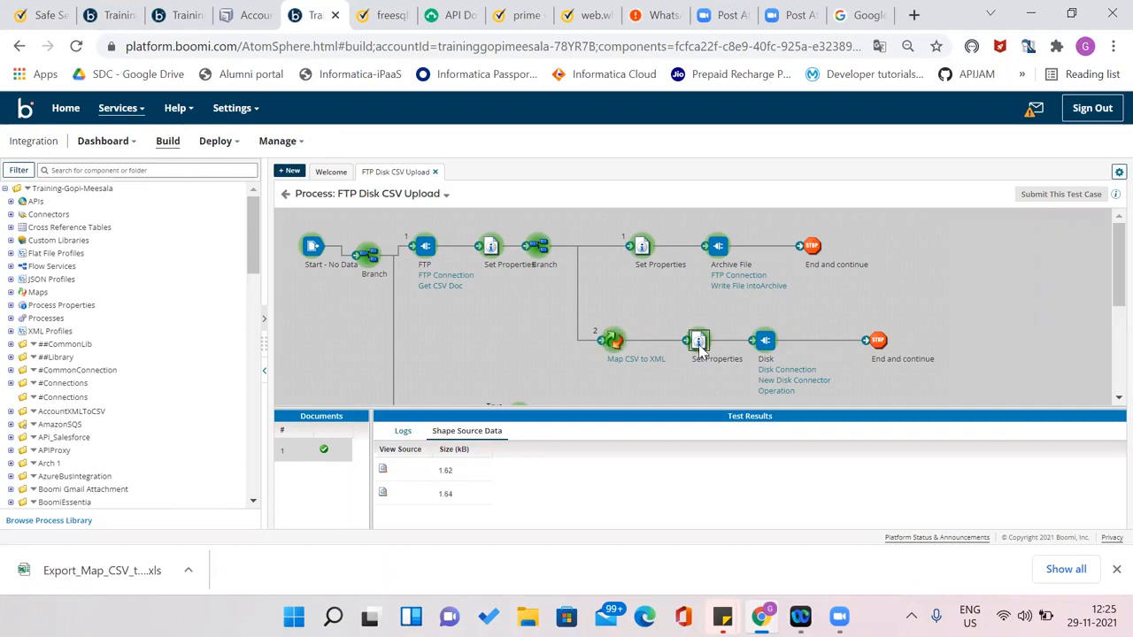
pyautogui.click(382, 471)
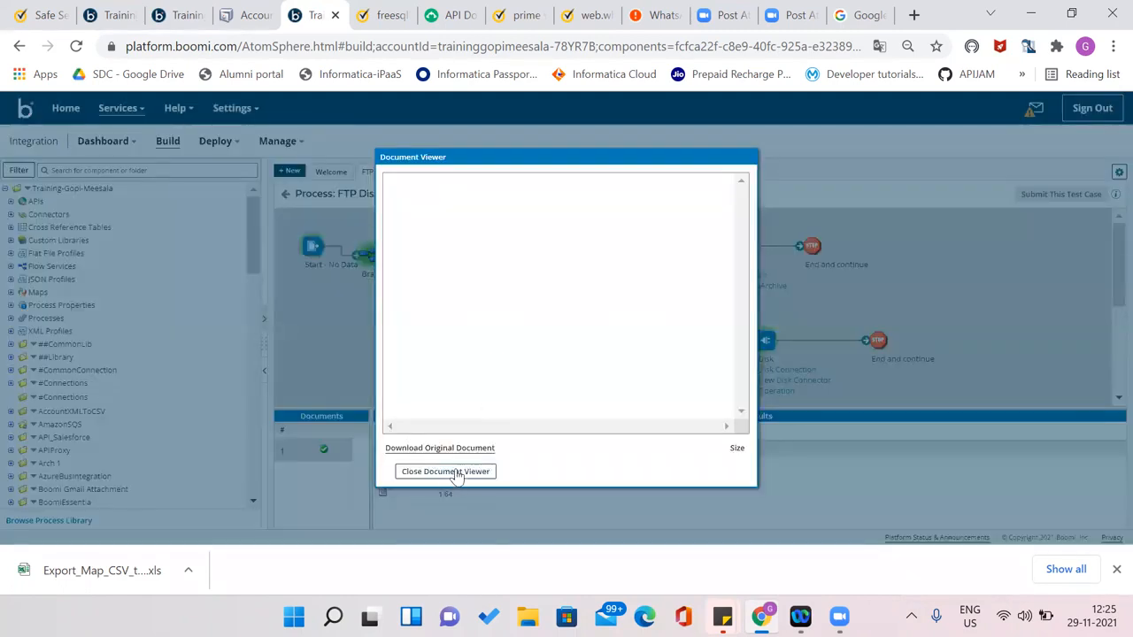
pyautogui.click(456, 474)
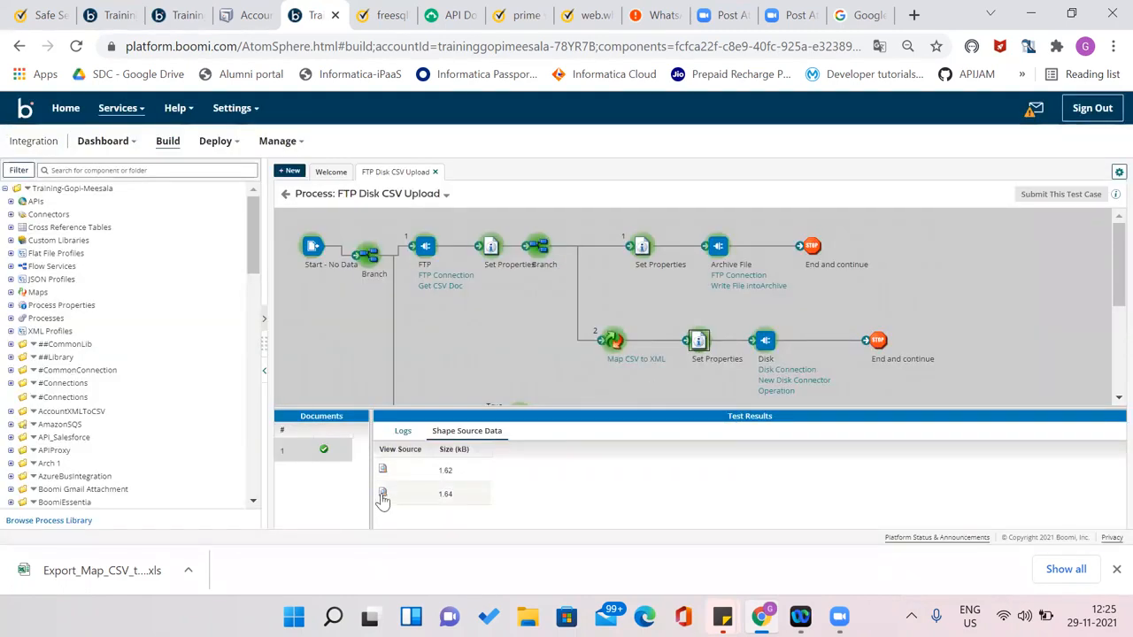
# Read the second source document of the Set Properties shape ahead of Disk through to its end and close it
pyautogui.click(764, 347)
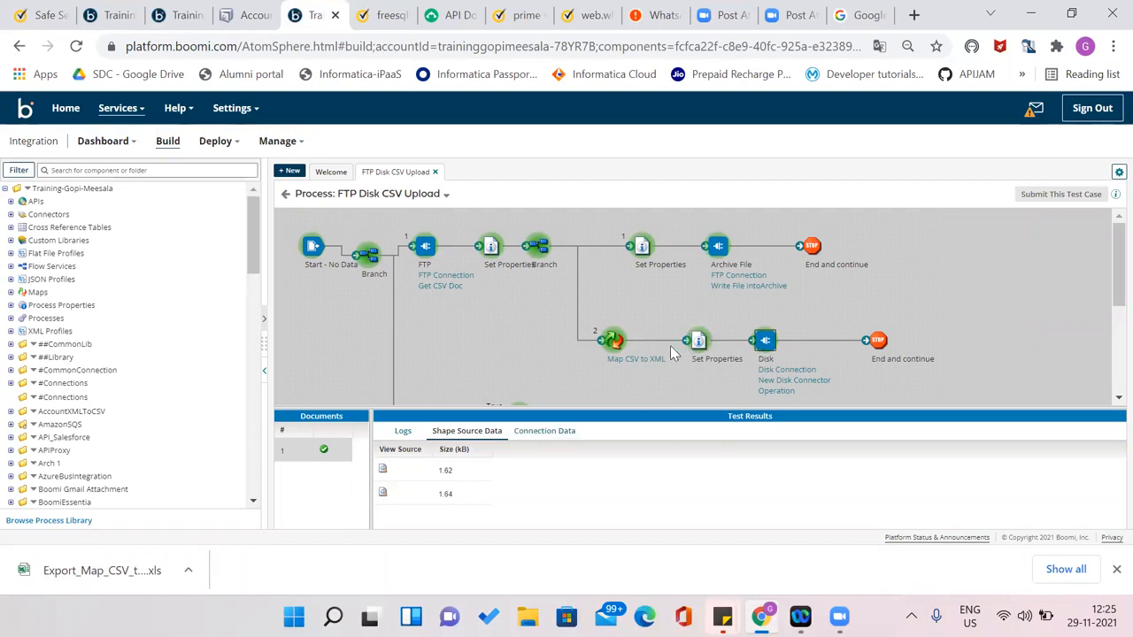
pyautogui.click(699, 345)
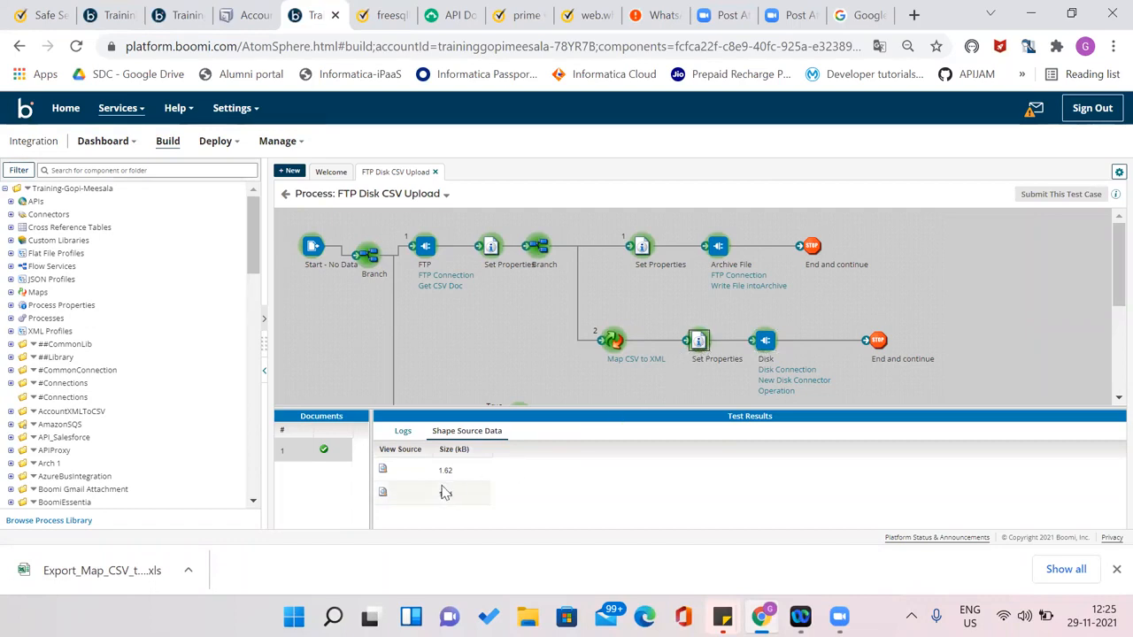
pyautogui.click(384, 493)
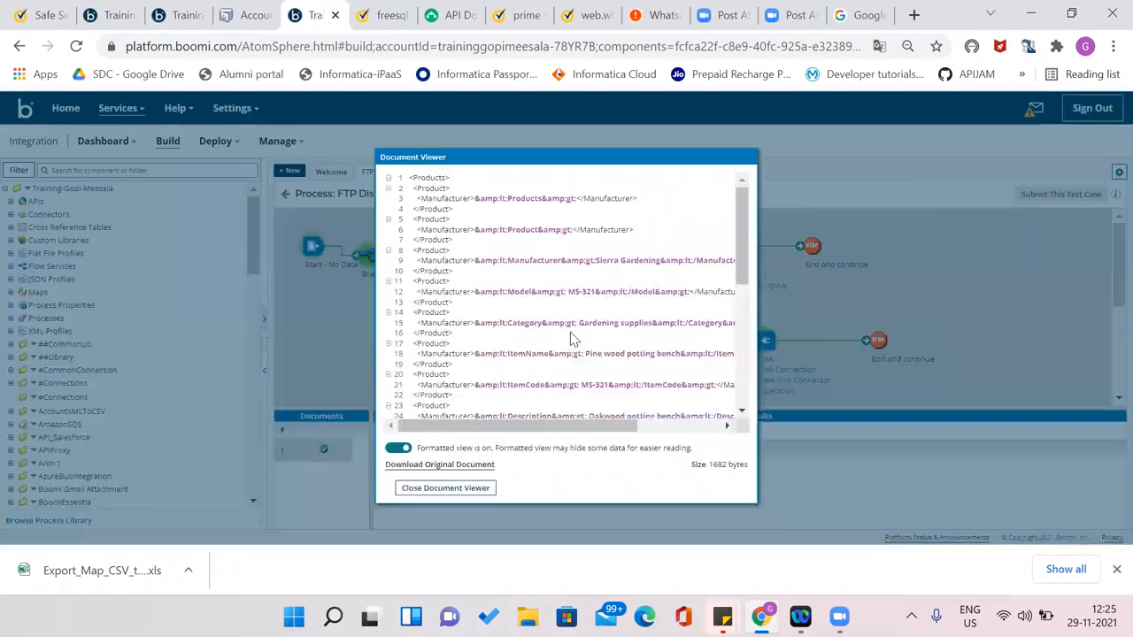
pyautogui.moveTo(743, 244); pyautogui.dragTo(741, 377)
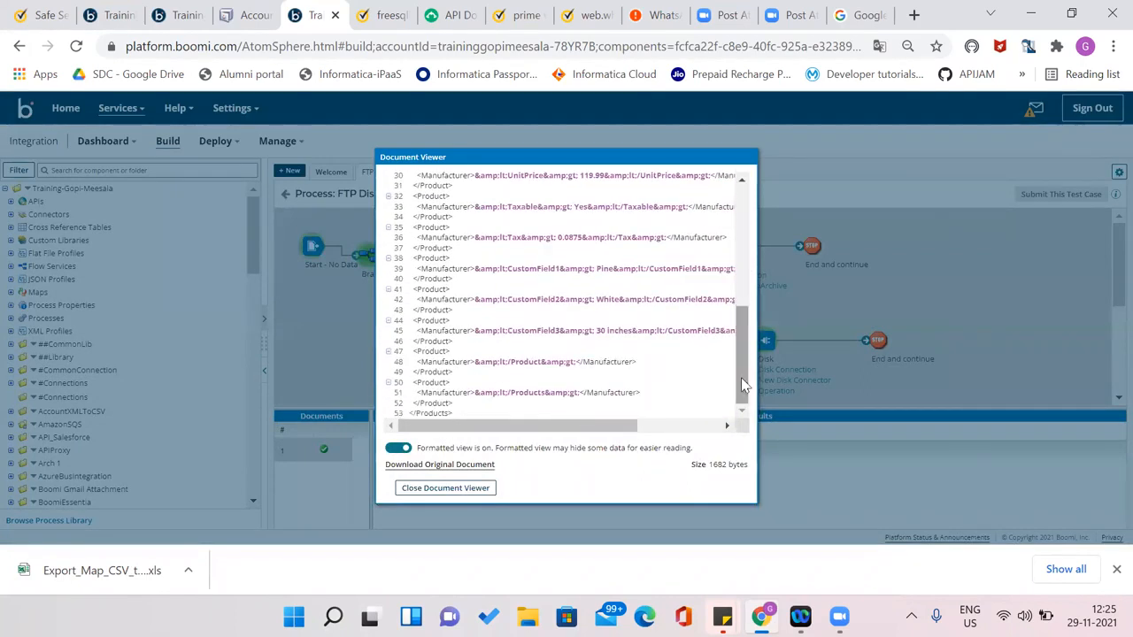
pyautogui.click(445, 487)
# Leave the test results, open the Map CSV to XML component and expand the elements of its CSV FF source profile
pyautogui.click(286, 196)
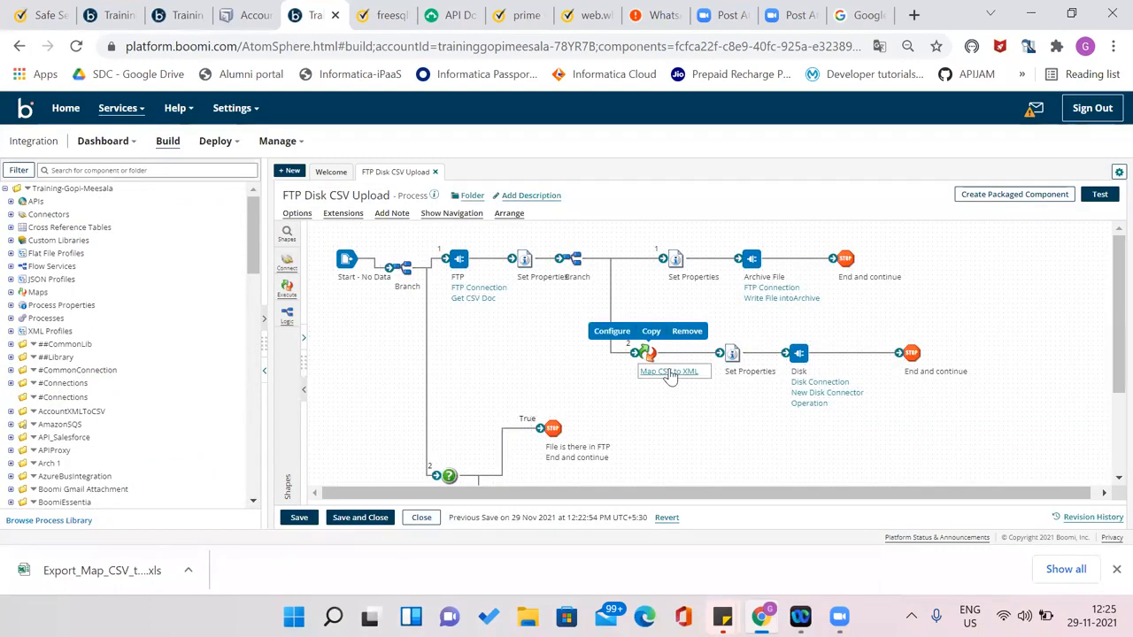
pyautogui.click(670, 372)
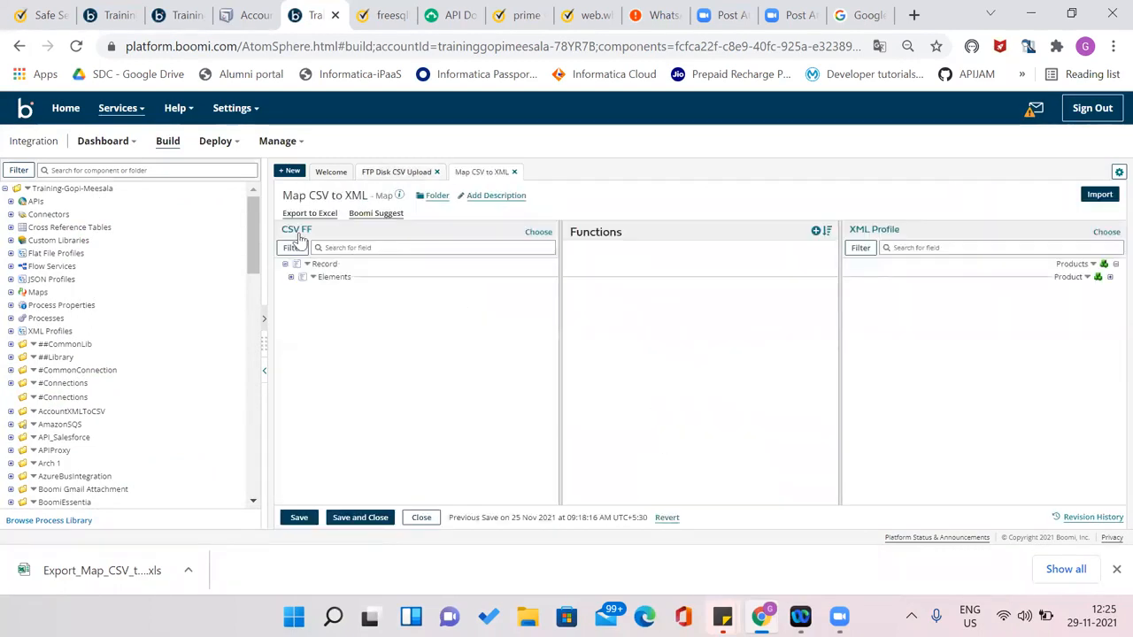
pyautogui.click(290, 277)
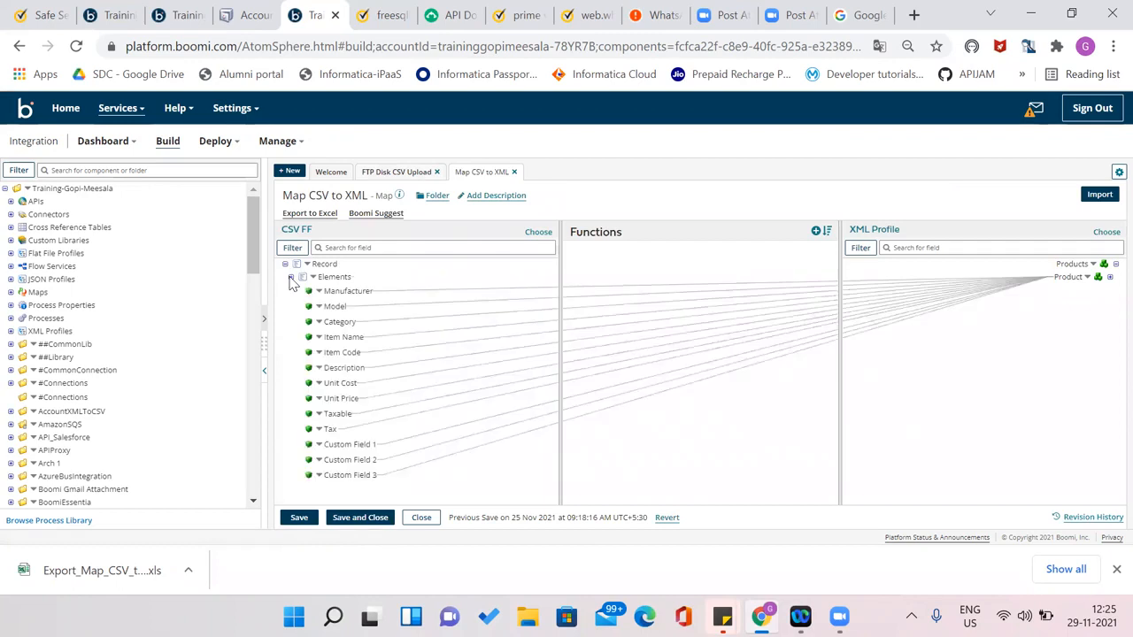
pyautogui.click(299, 232)
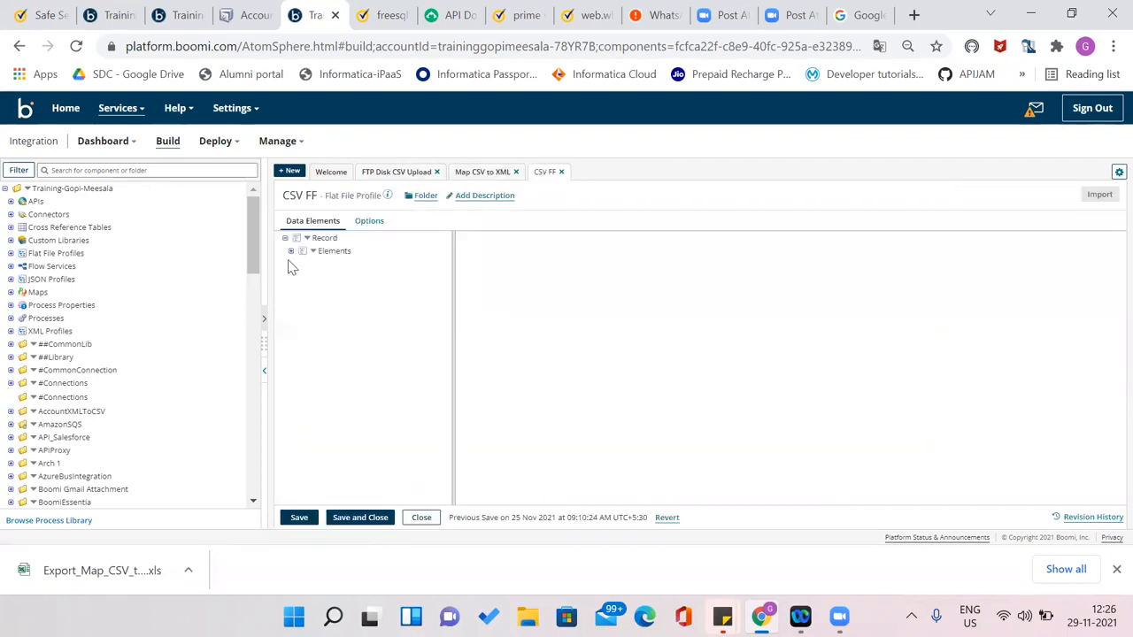
pyautogui.click(291, 252)
# Switch to File Explorer and search the Downloads folder for files beginning with P
pyautogui.click(1131, 617)
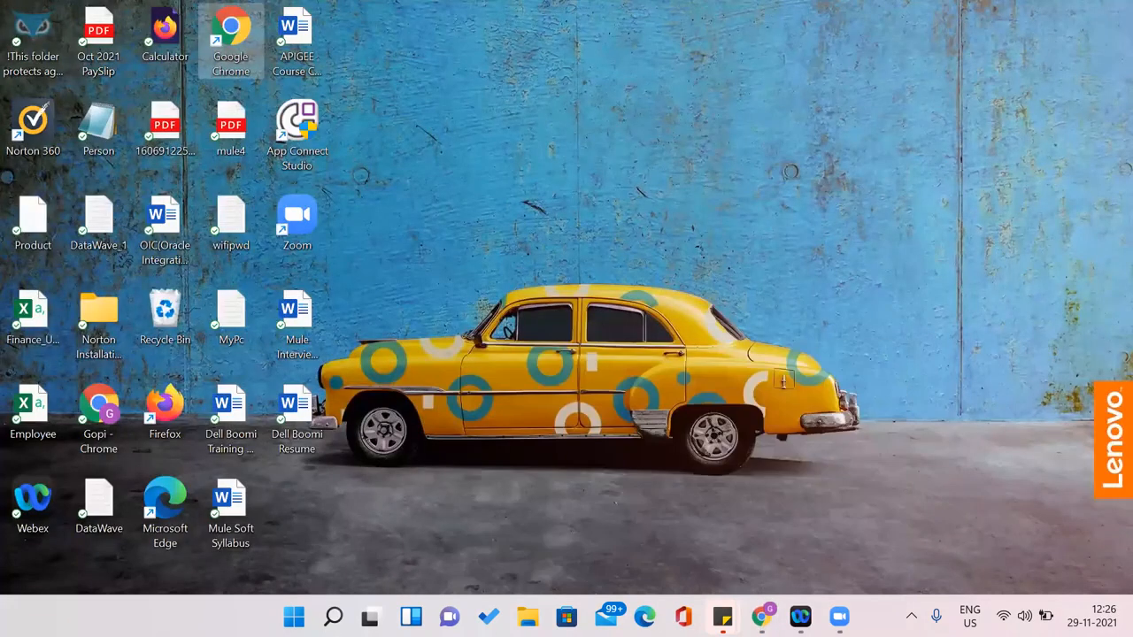
pyautogui.click(528, 617)
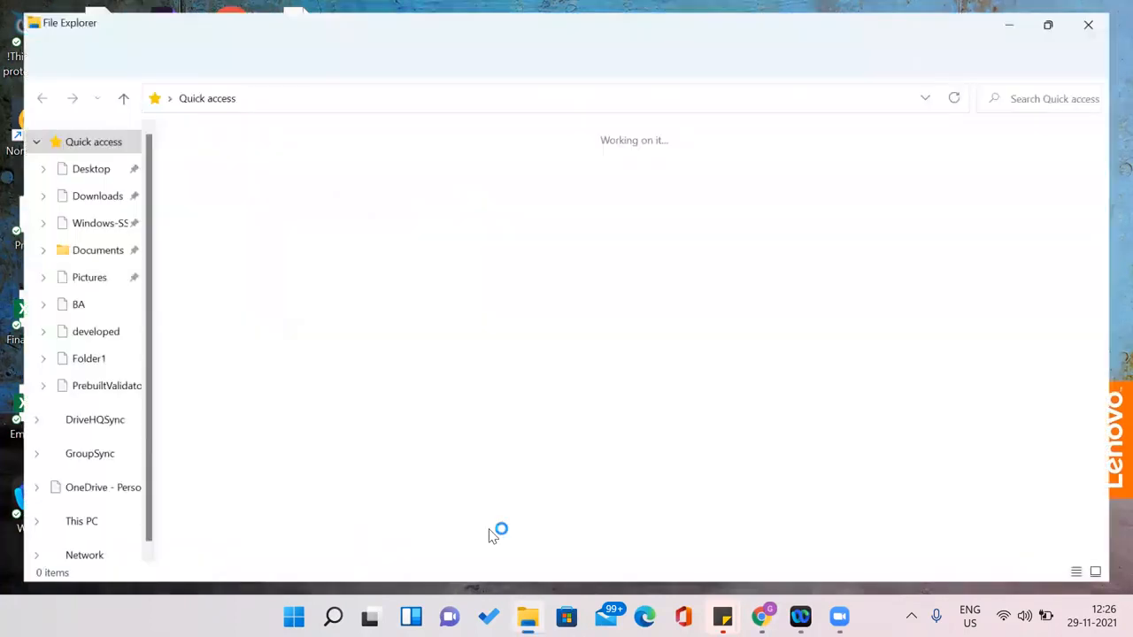
pyautogui.click(76, 195)
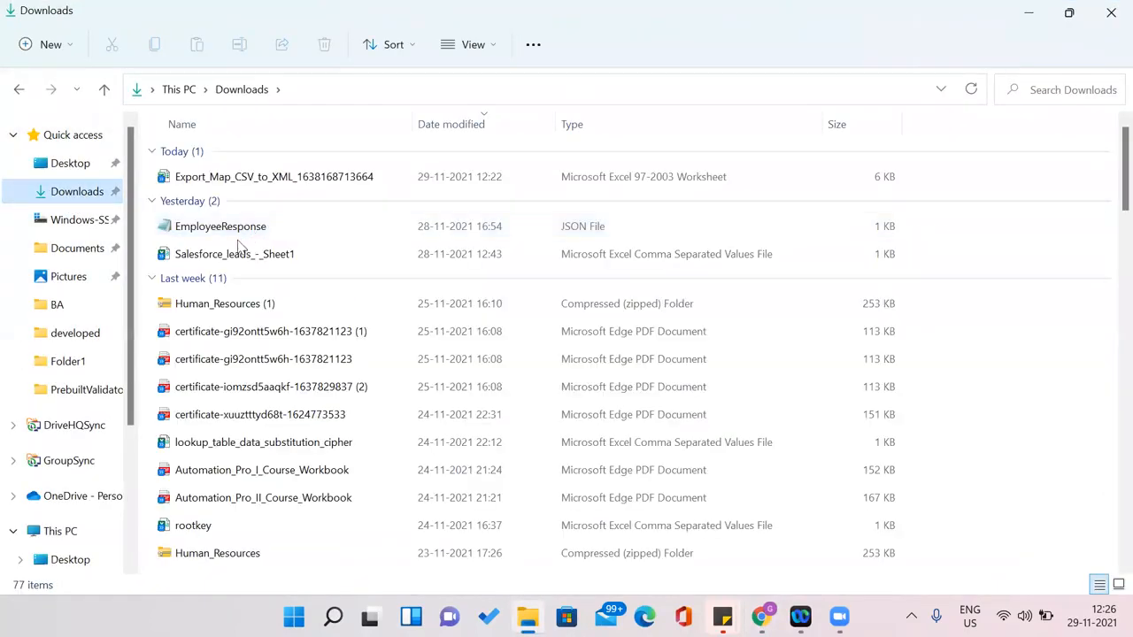
pyautogui.click(234, 335)
pyautogui.press('p')
pyautogui.press('p')
pyautogui.press('p')
pyautogui.press('p')
pyautogui.press('p')
pyautogui.press('p')
pyautogui.press('p')
pyautogui.press('p')
pyautogui.press('p')
pyautogui.press('p')
pyautogui.press('p')
pyautogui.press('p')
pyautogui.press('p')
pyautogui.press('p')
pyautogui.press('p')
pyautogui.press('p')
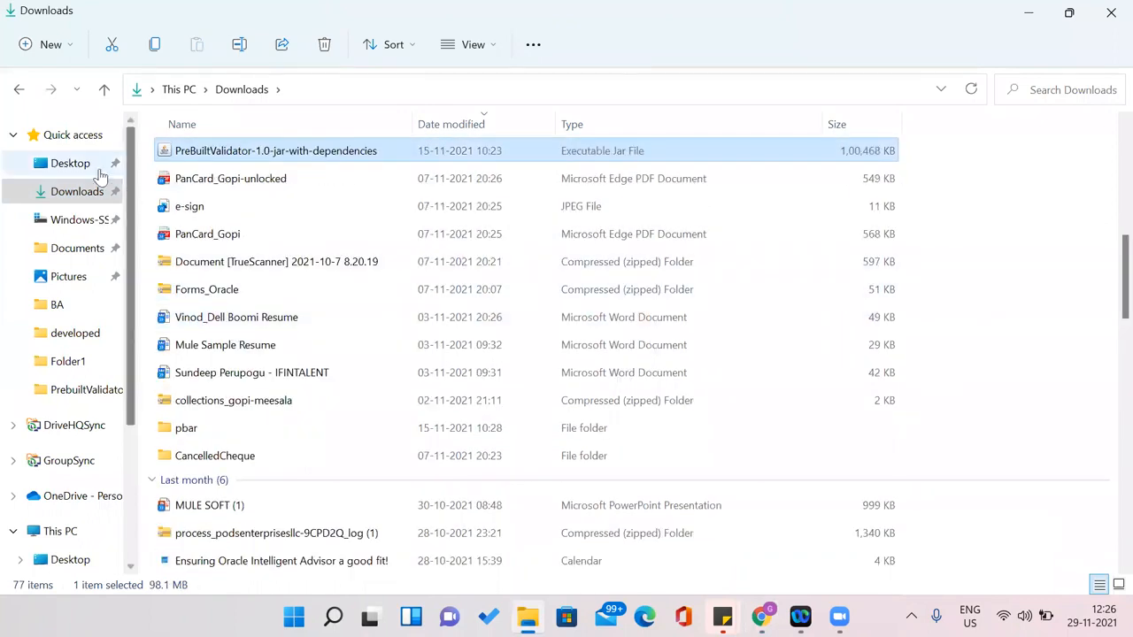
# Find the Product XML file in the Desktop folder and select it
pyautogui.click(88, 169)
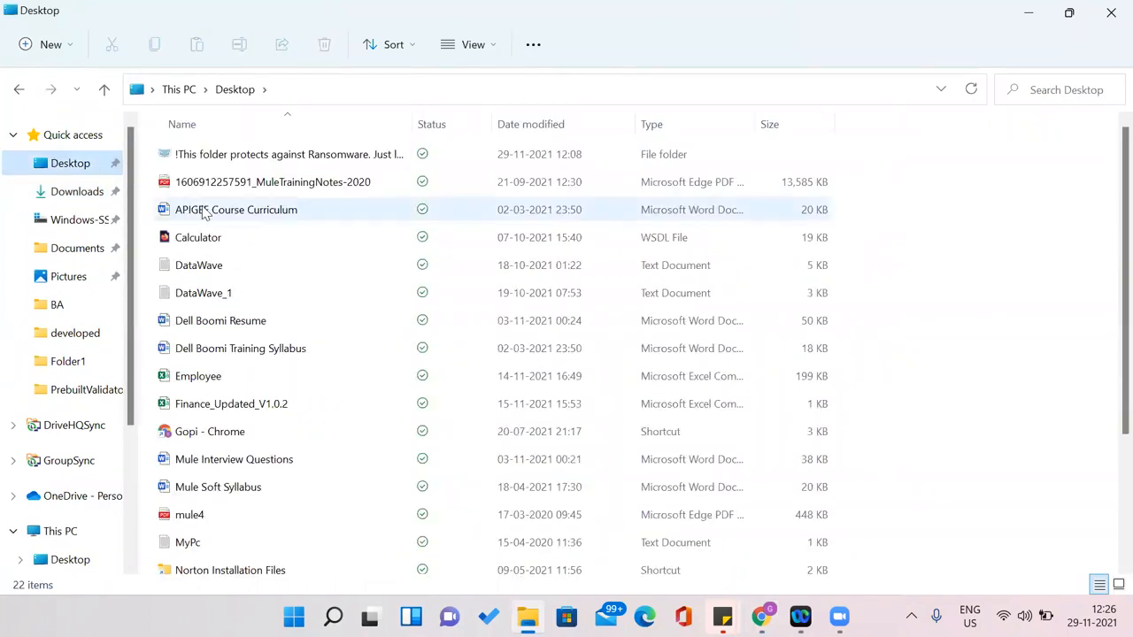
pyautogui.click(203, 214)
pyautogui.press('p')
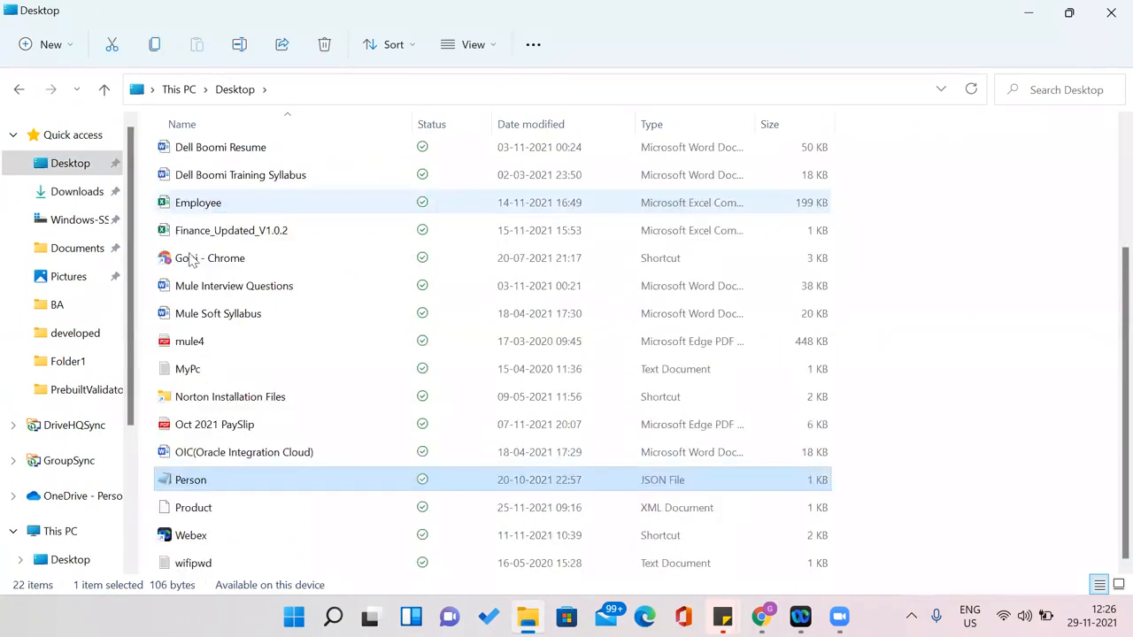
pyautogui.click(211, 508)
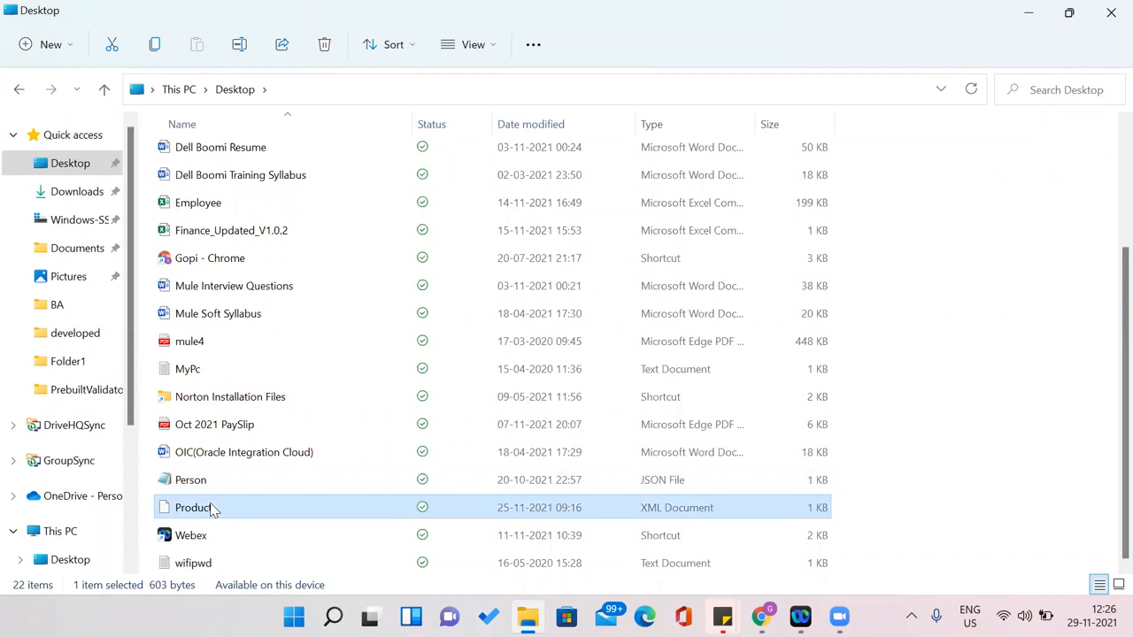
# Switch back to Boomi, review the CSV FF profile's record details, file options and Use Column Headers help, and close the profile
pyautogui.hotkey('alt', 'Tab')
pyautogui.click(384, 224)
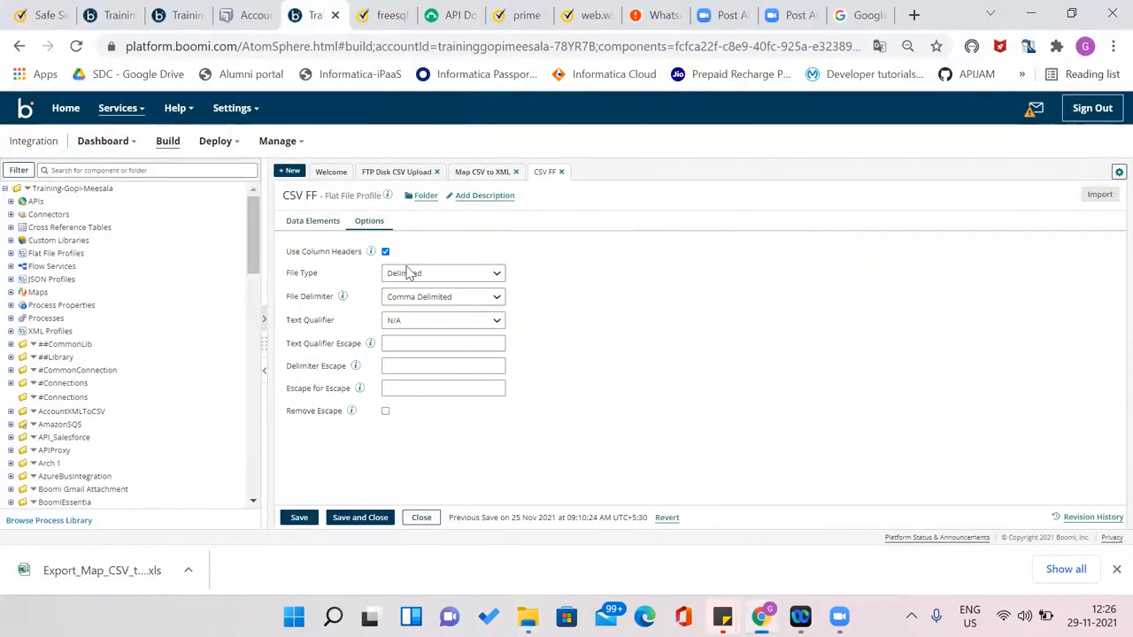
pyautogui.click(335, 226)
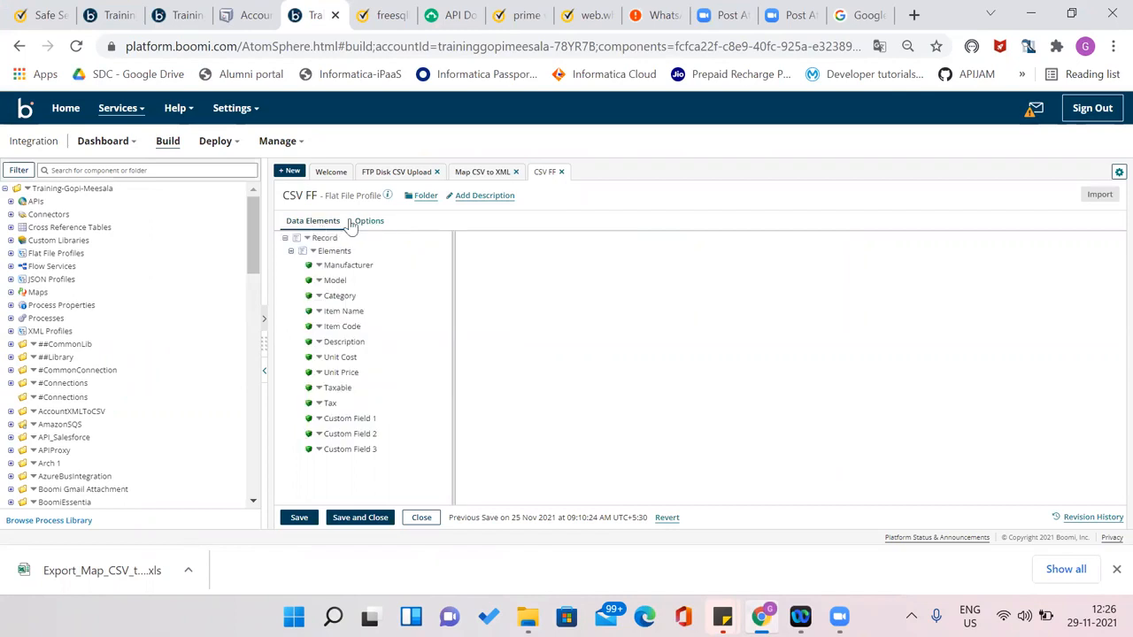
pyautogui.click(322, 237)
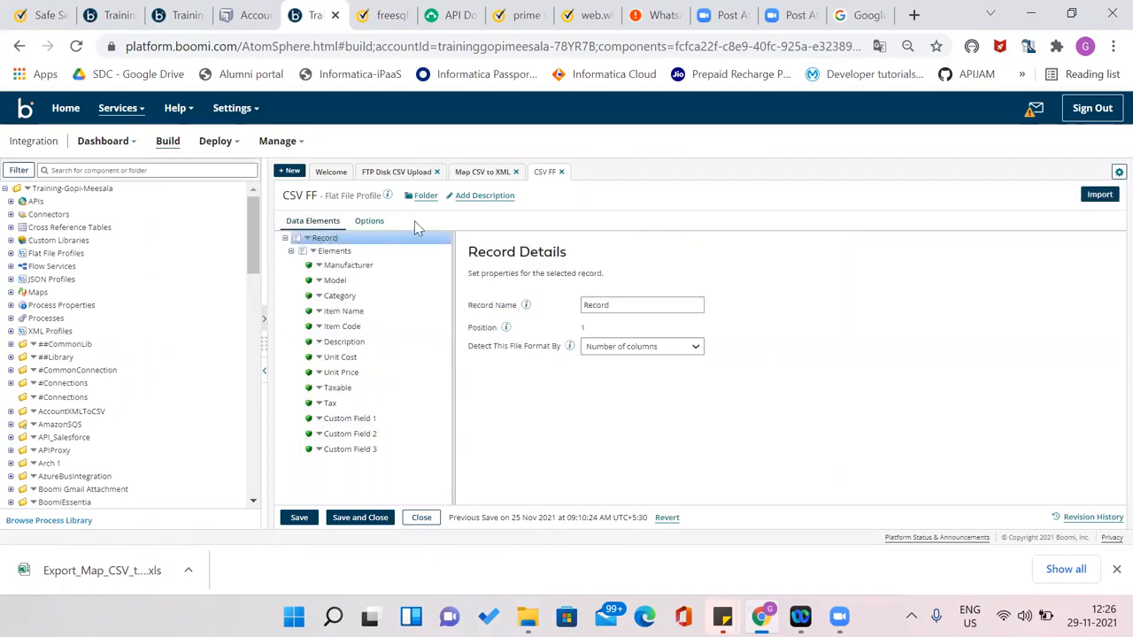
pyautogui.click(369, 221)
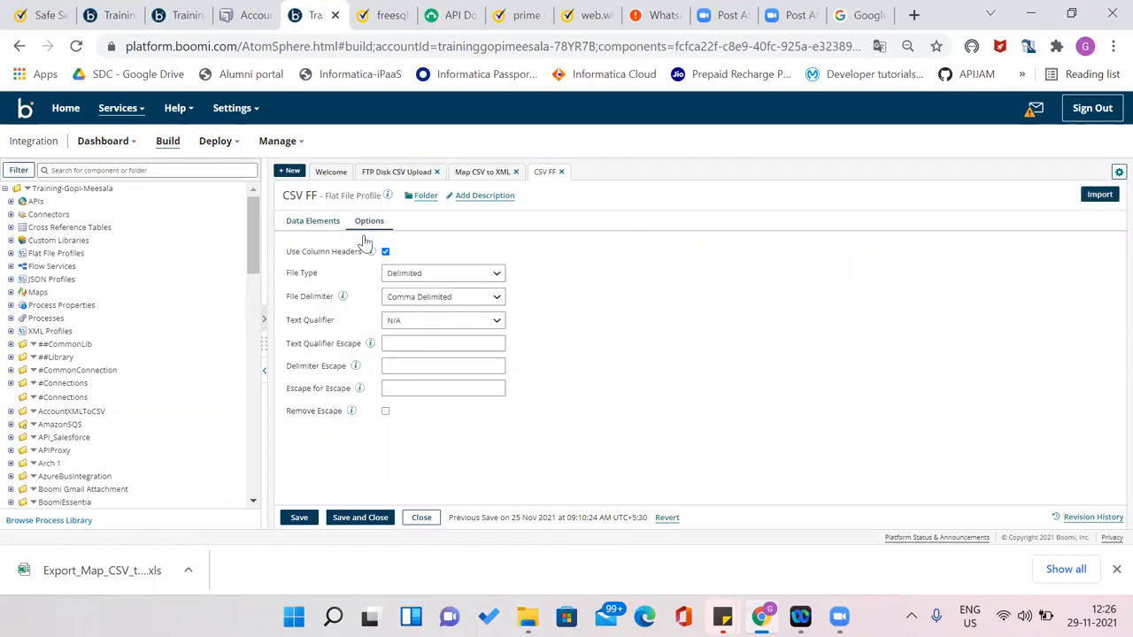
pyautogui.moveTo(373, 254)
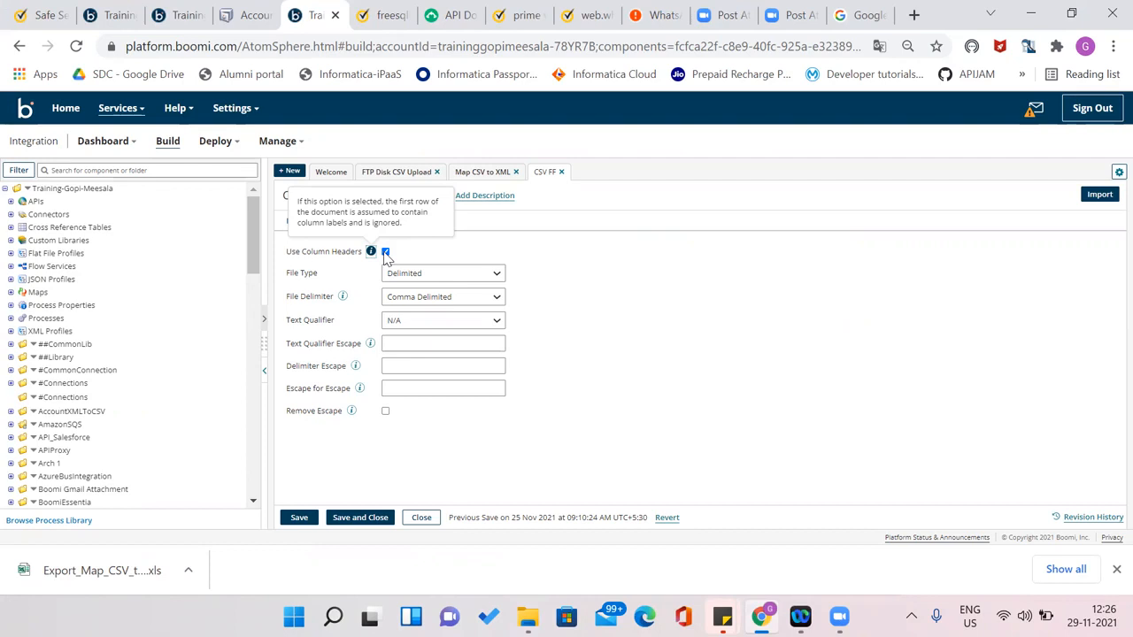
pyautogui.click(416, 518)
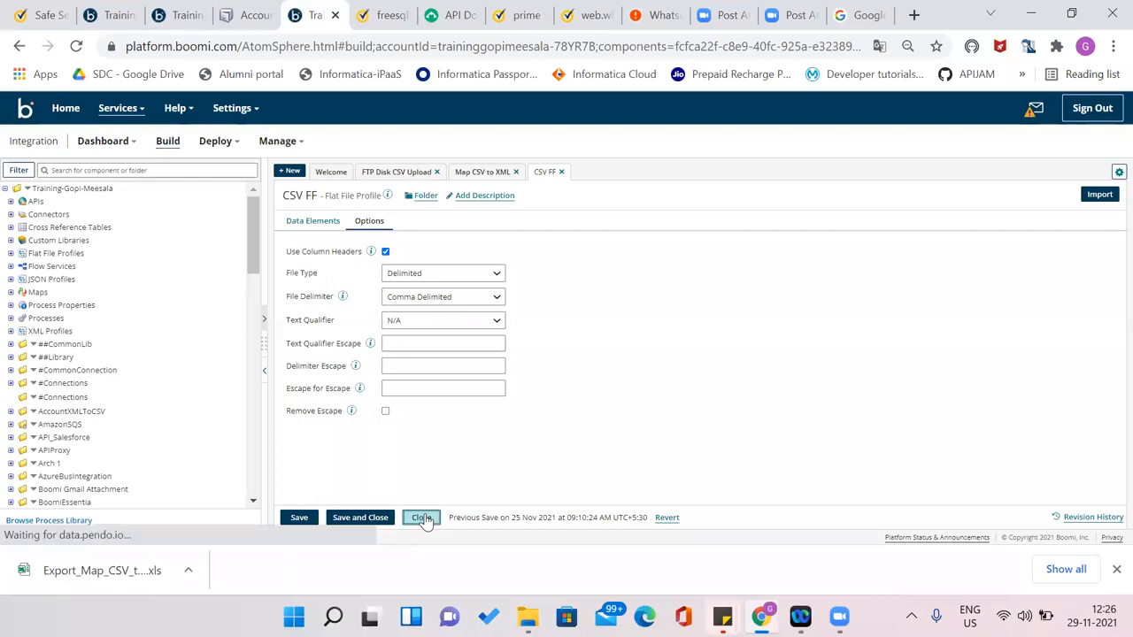
# Switch to File Explorer and open the Product XML document from the Desktop folder in WordPad
pyautogui.hotkey('alt', 'Tab')
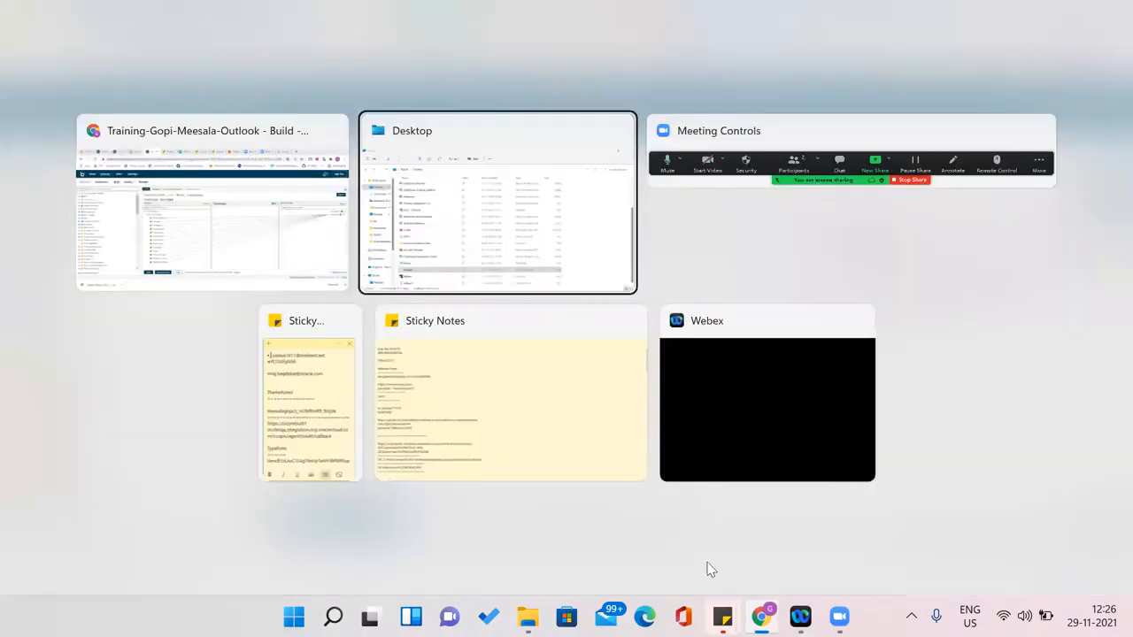
pyautogui.rightClick(370, 516)
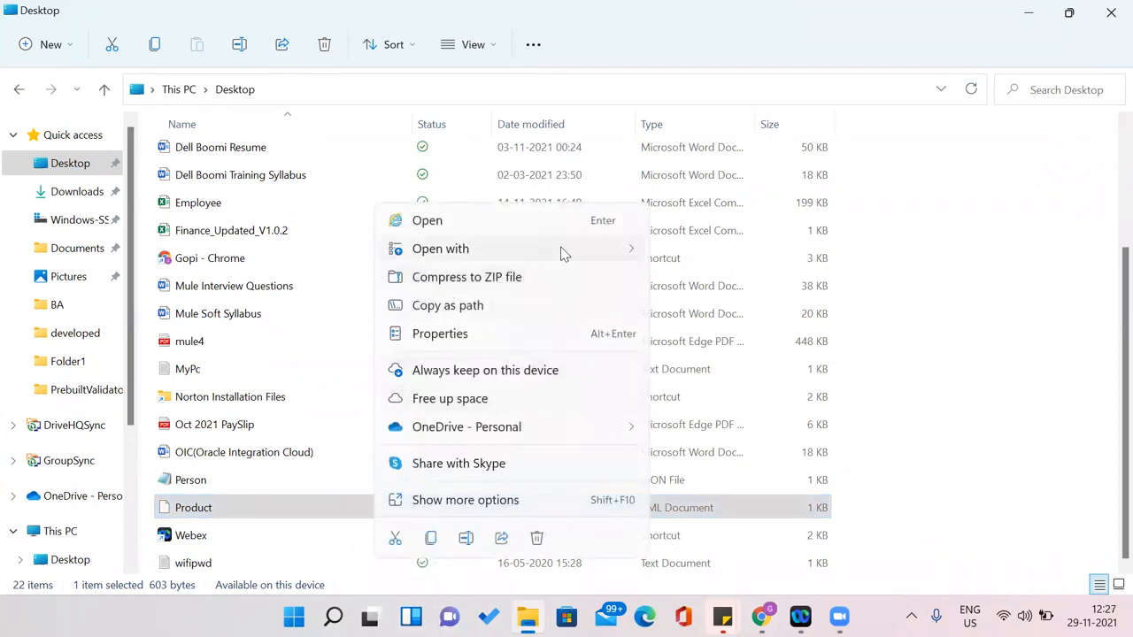
pyautogui.moveTo(561, 252)
pyautogui.click(708, 280)
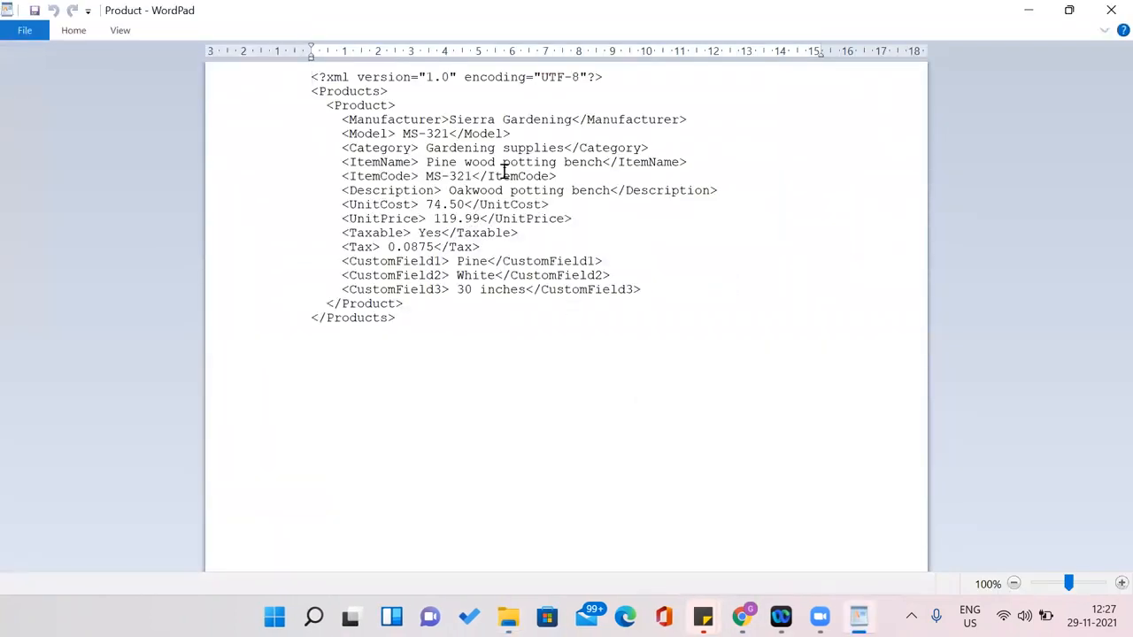
# Examine the XML declaration, the Products root and the Product record in the Product file, and close the document
pyautogui.click(300, 78)
pyautogui.moveTo(617, 76); pyautogui.dragTo(308, 52)
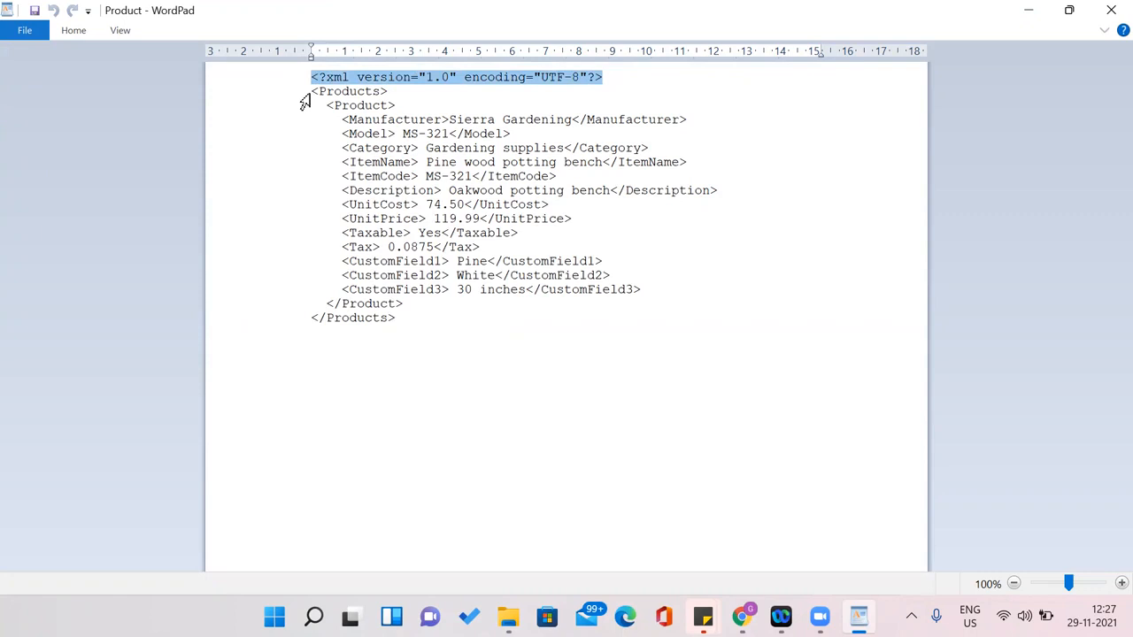
pyautogui.click(303, 94)
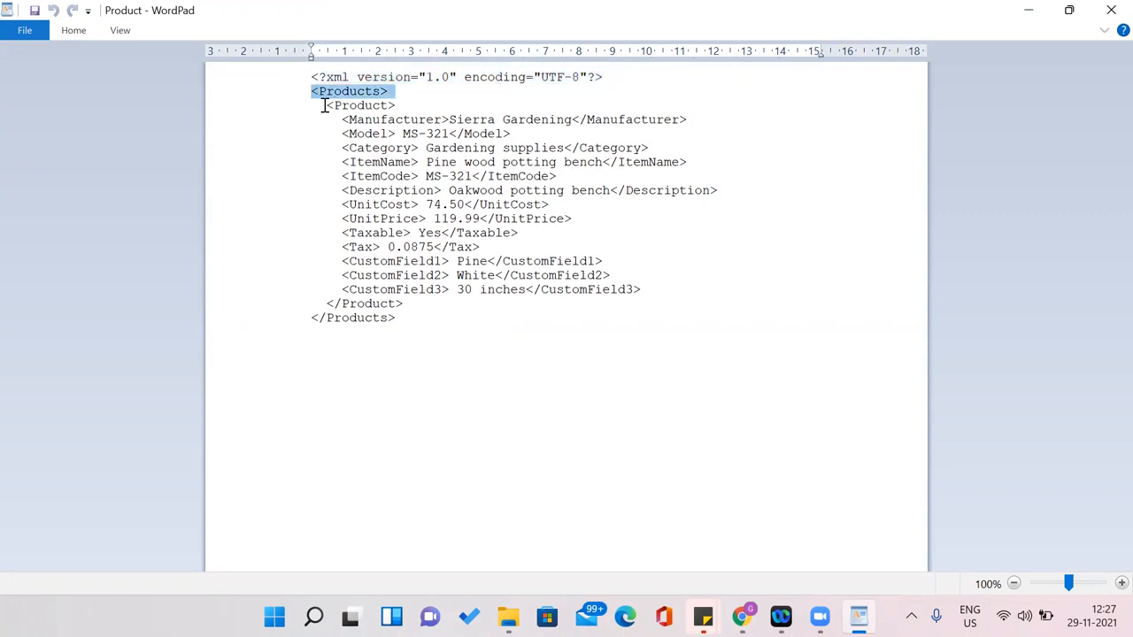
pyautogui.moveTo(322, 105); pyautogui.dragTo(435, 110)
pyautogui.moveTo(461, 146); pyautogui.dragTo(481, 303)
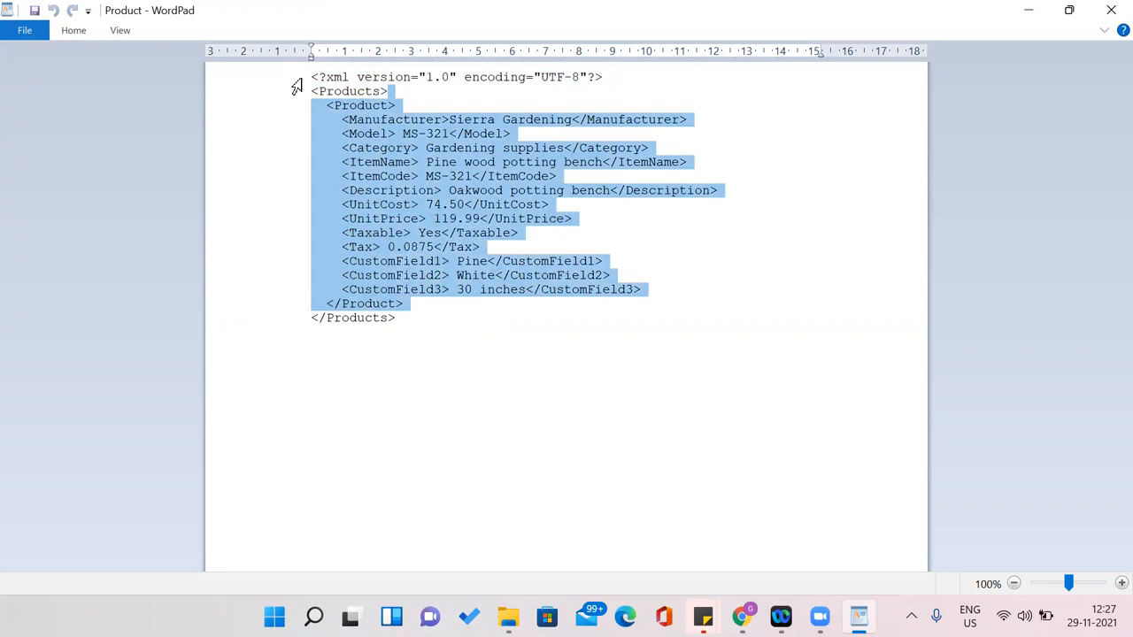
pyautogui.moveTo(314, 75); pyautogui.dragTo(619, 80)
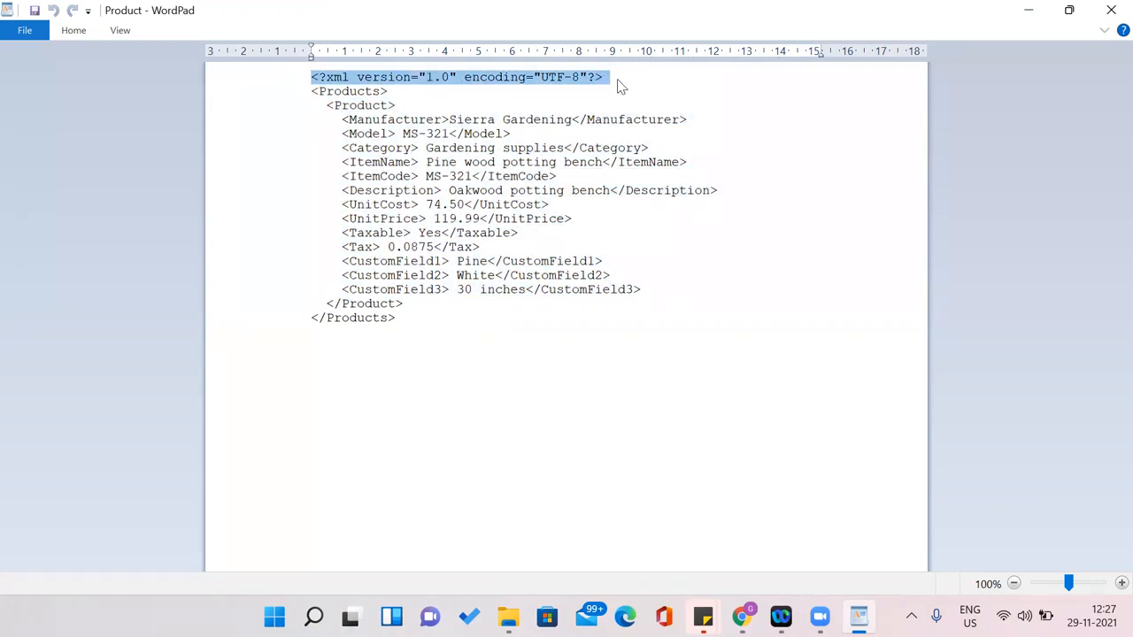
pyautogui.hotkey('alt', 'Tab')
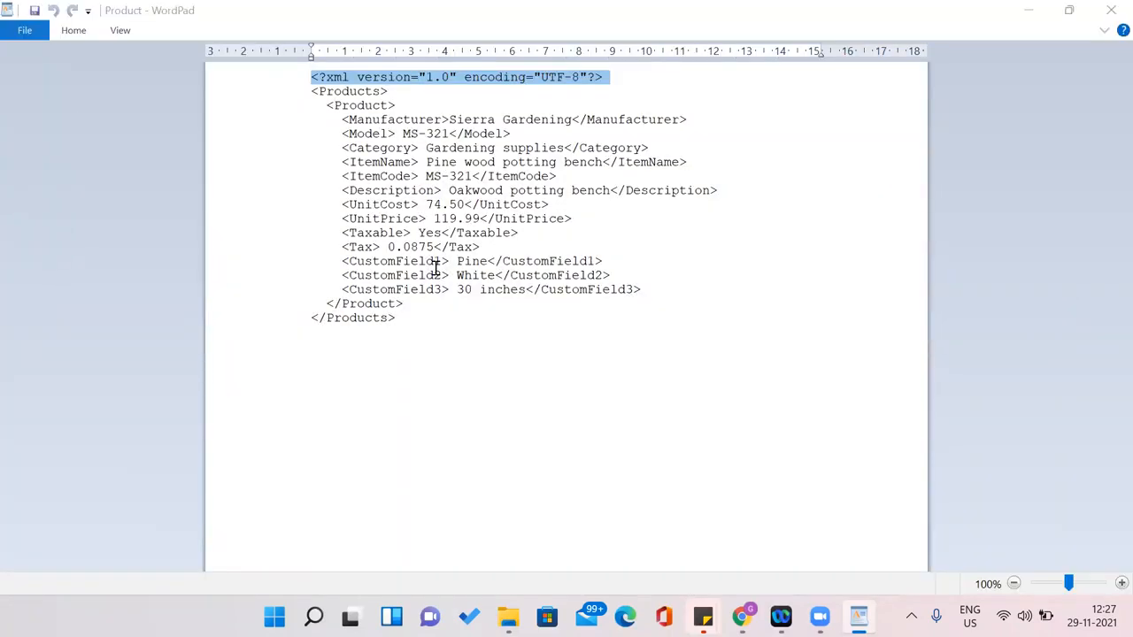
pyautogui.hotkey('alt', 'Tab')
pyautogui.click(1109, 8)
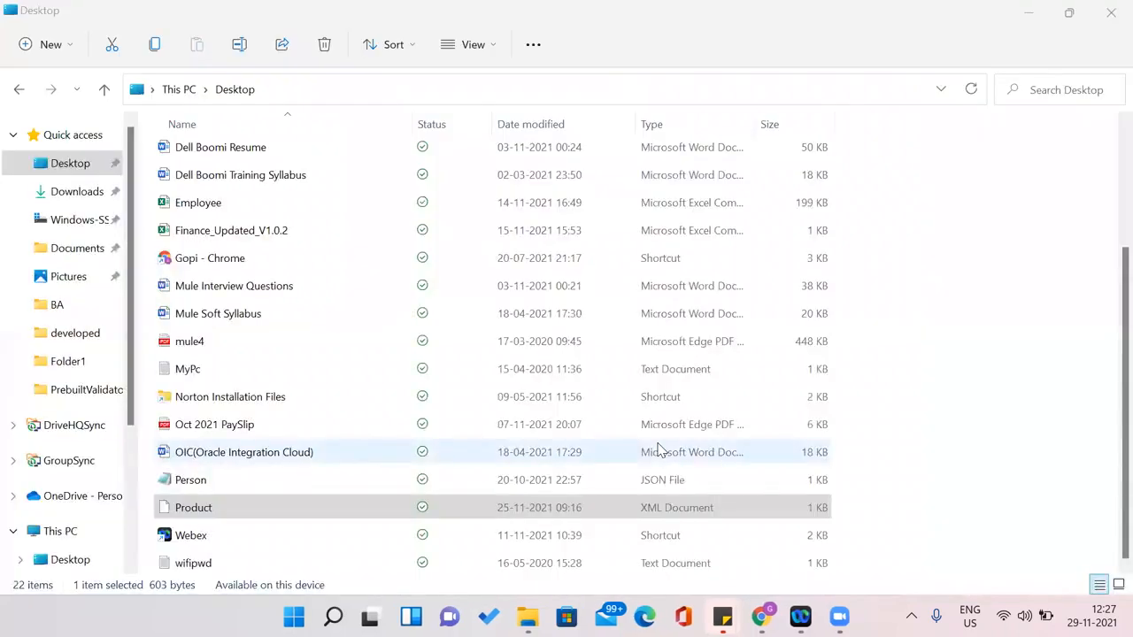
# Switch back to Boomi and close the Map CSV to XML component
pyautogui.hotkey('alt', 'Tab')
pyautogui.hotkey('alt', 'Tab')
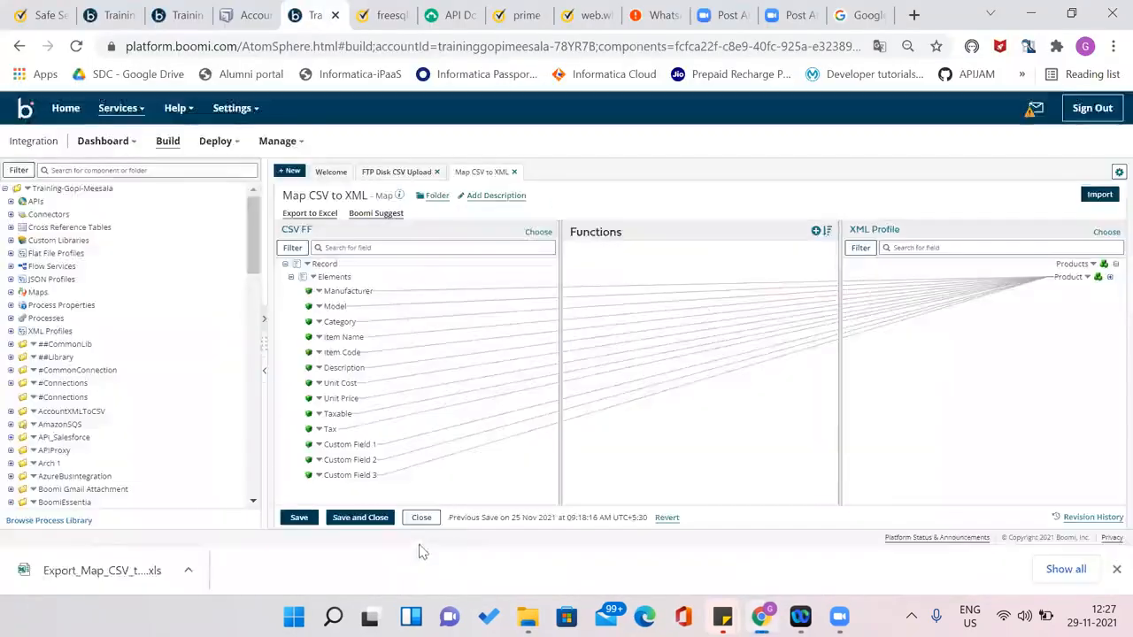
pyautogui.hotkey('alt', 'Tab')
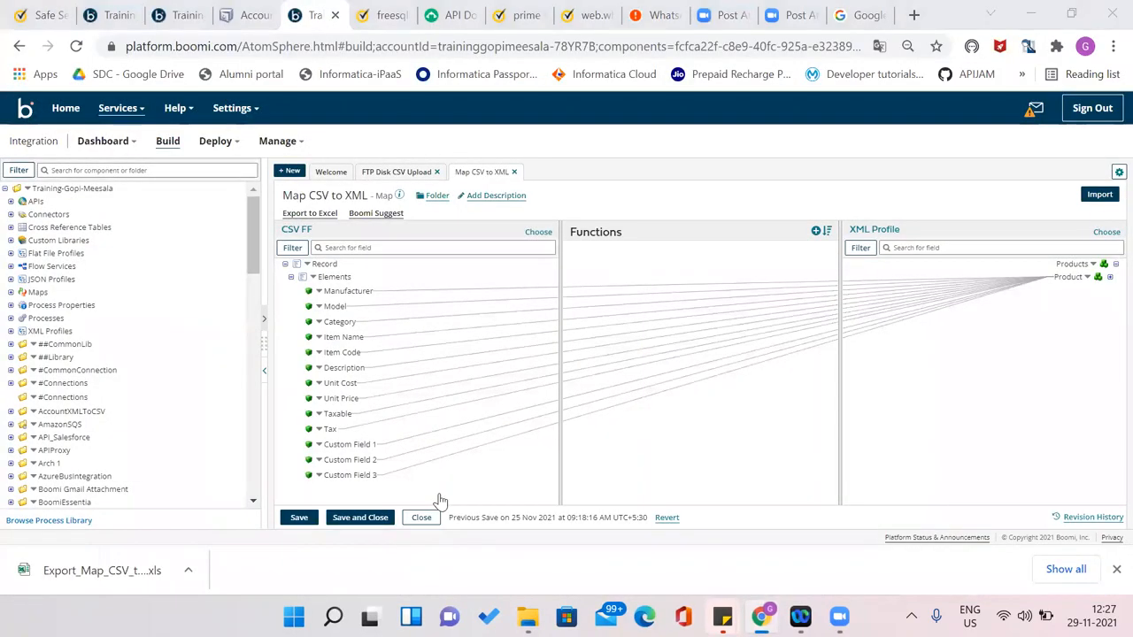
pyautogui.click(414, 521)
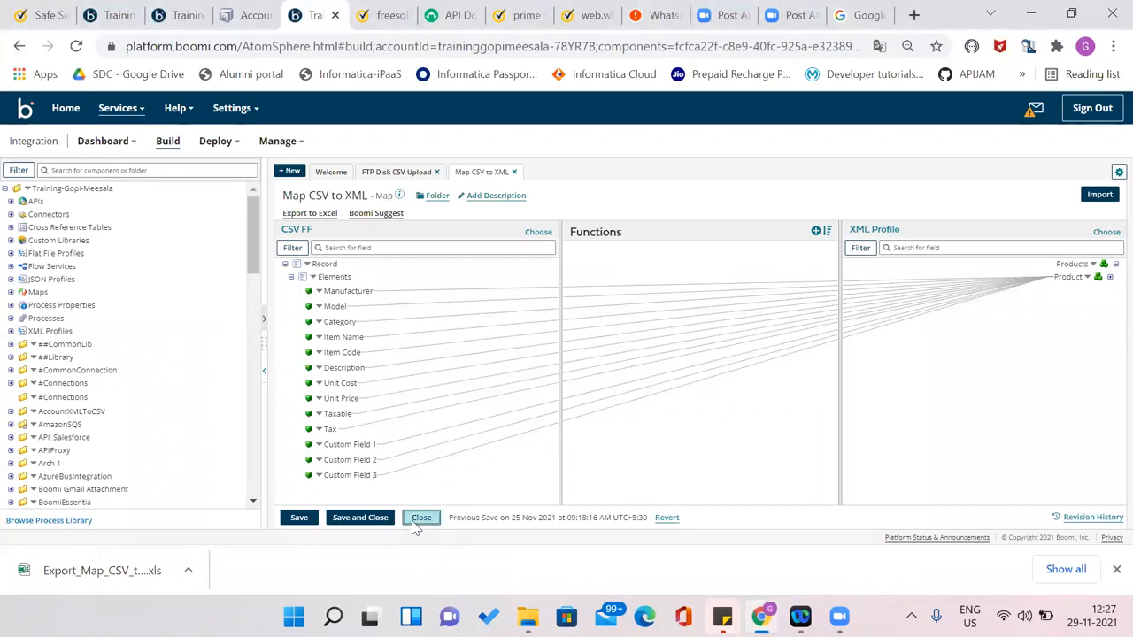
# Edit the File Filter of the Get CSV Doc operation, save and close the operation, and save the process
pyautogui.click(478, 299)
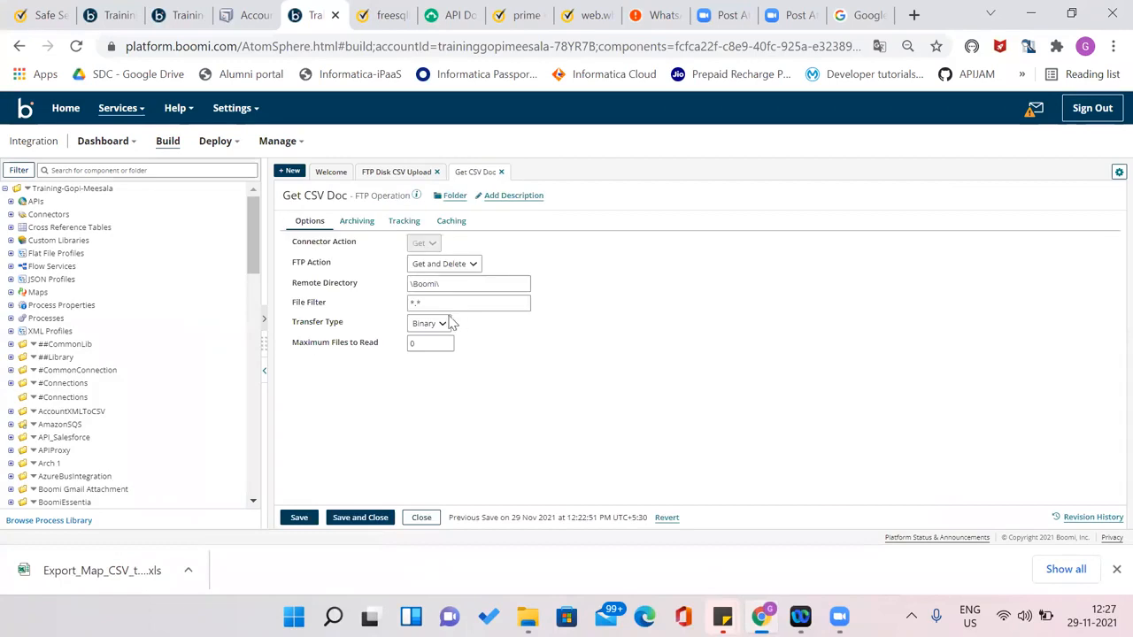
pyautogui.click(445, 303)
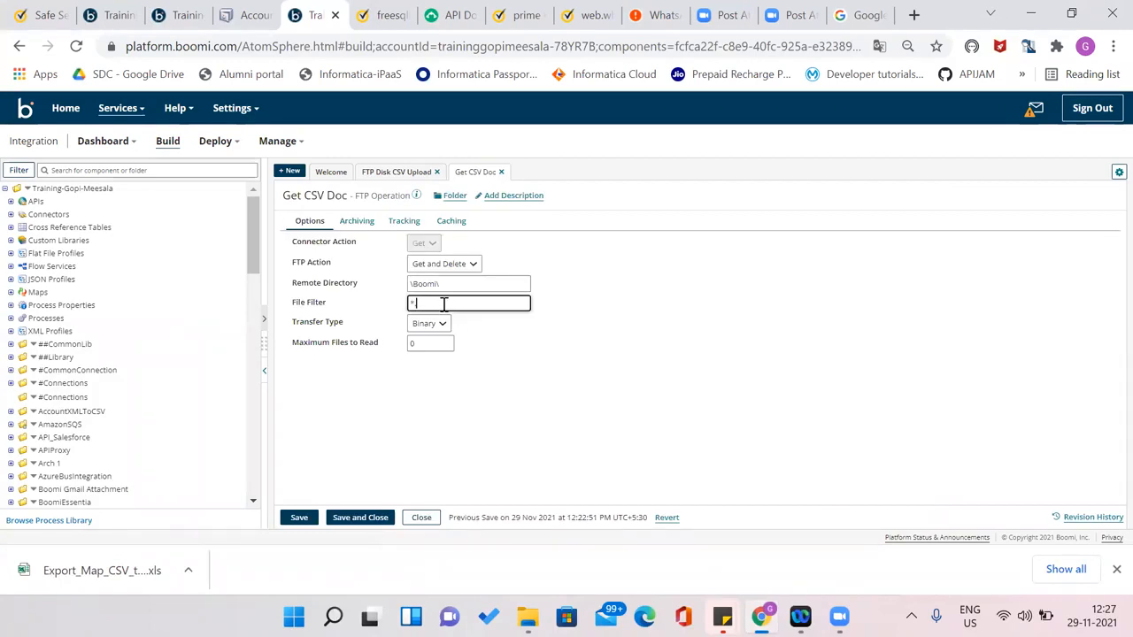
pyautogui.click(362, 518)
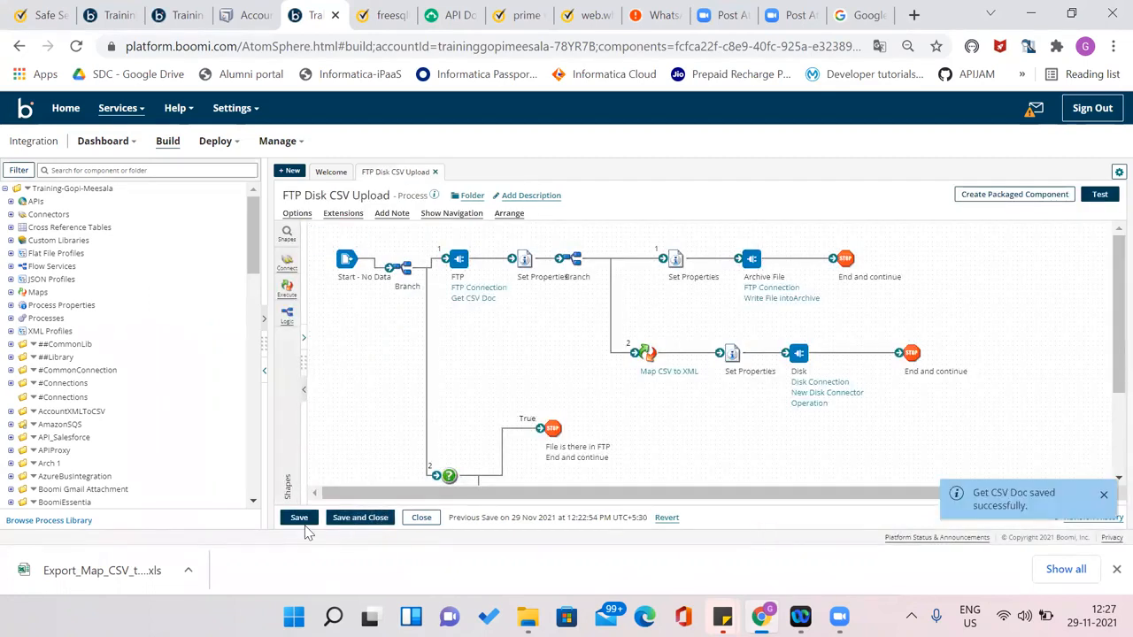
pyautogui.click(298, 519)
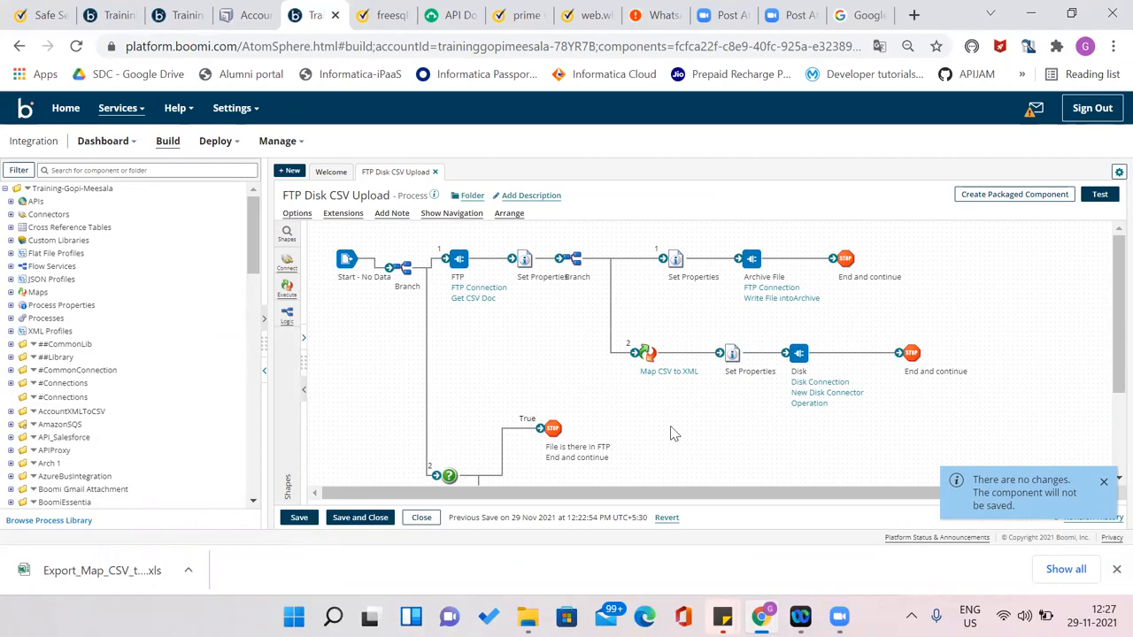
# Inspect the Disk - File Name property in the Set Properties shape following Map CSV to XML, and leave without changes
pyautogui.click(731, 354)
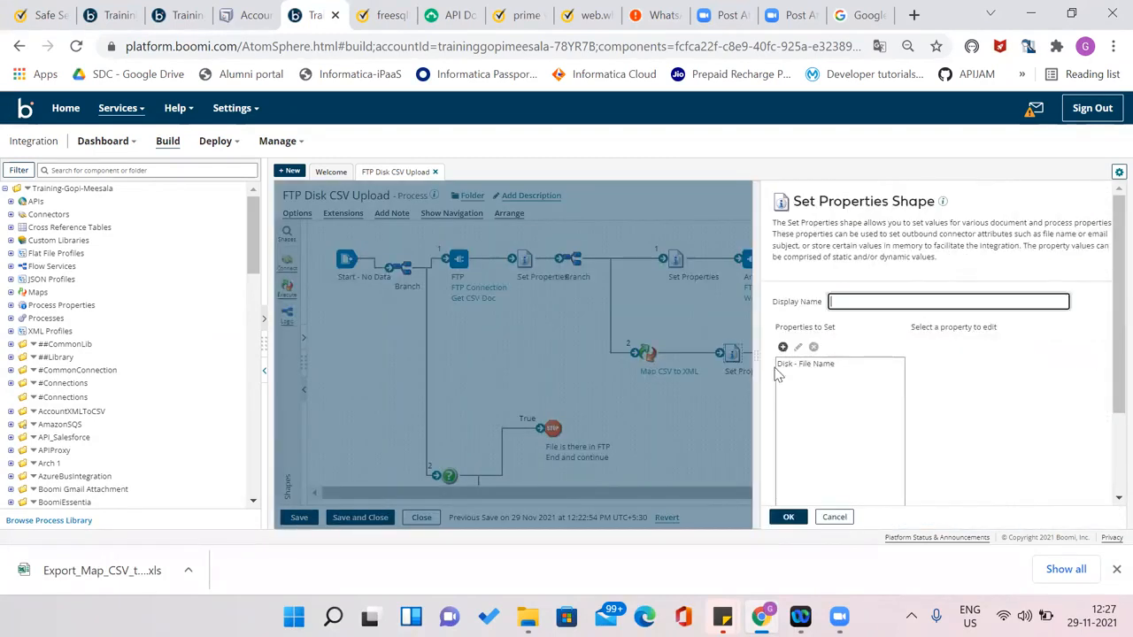
pyautogui.click(795, 368)
pyautogui.click(834, 518)
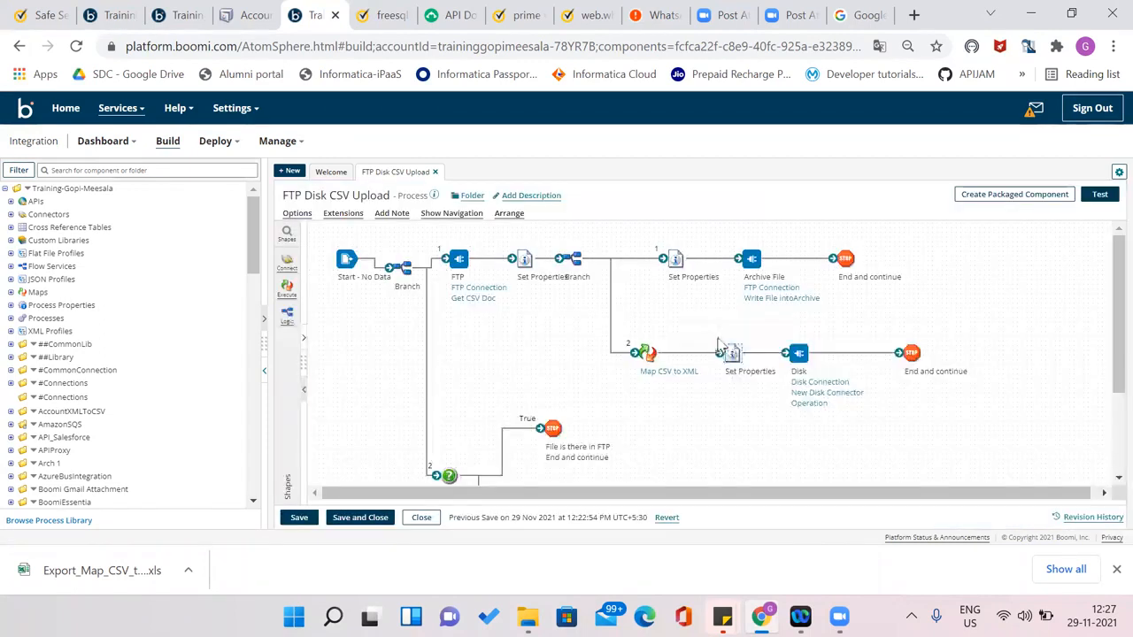
# In the Set Properties shape before the Disk connector, change the Disk - File Name property's connector to FTP
pyautogui.moveTo(733, 350)
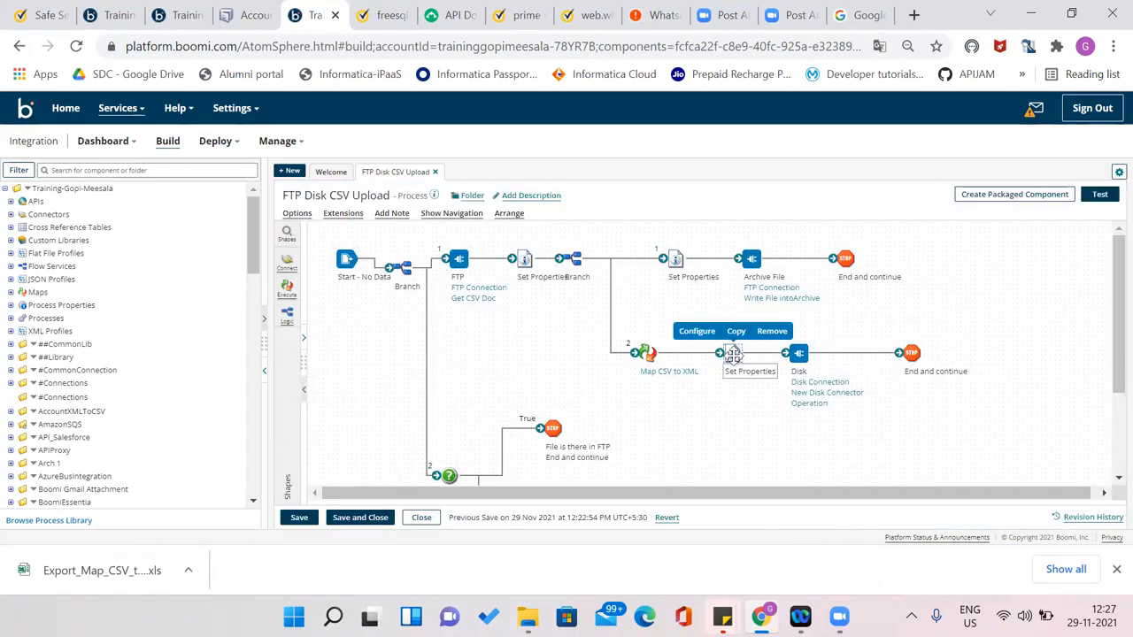
pyautogui.moveTo(801, 354)
pyautogui.click(733, 356)
pyautogui.click(799, 366)
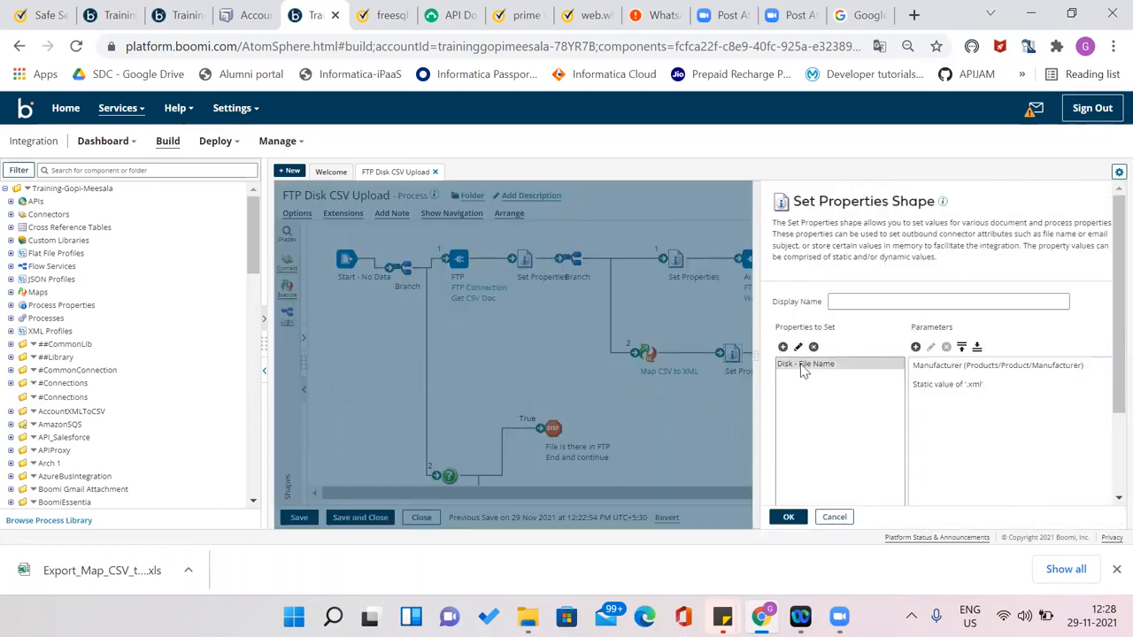
pyautogui.click(797, 347)
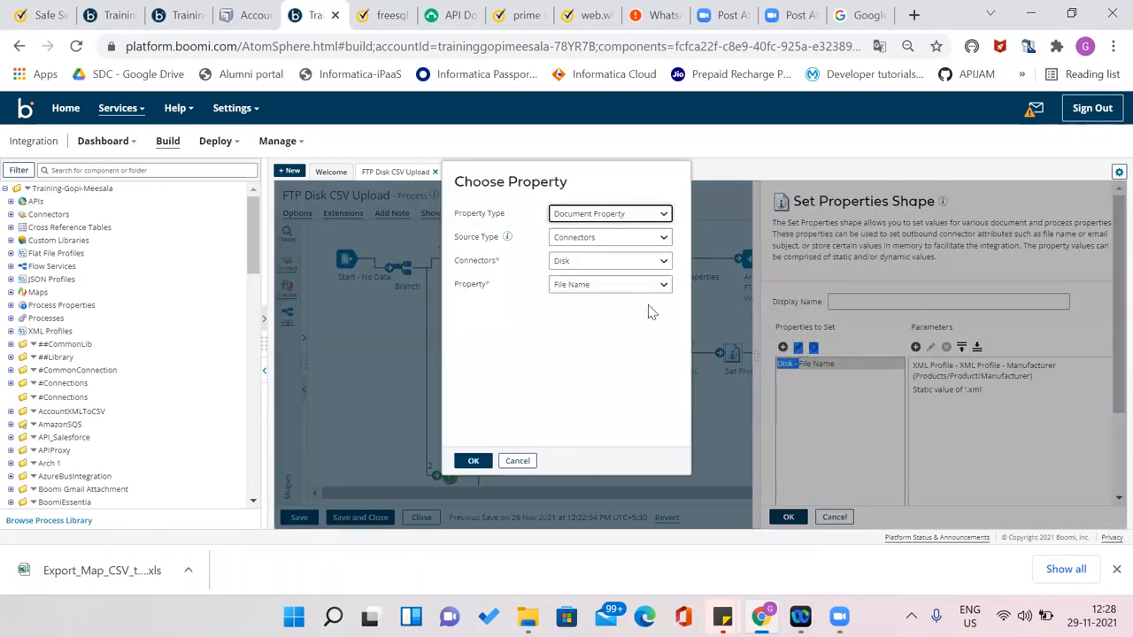
pyautogui.click(599, 263)
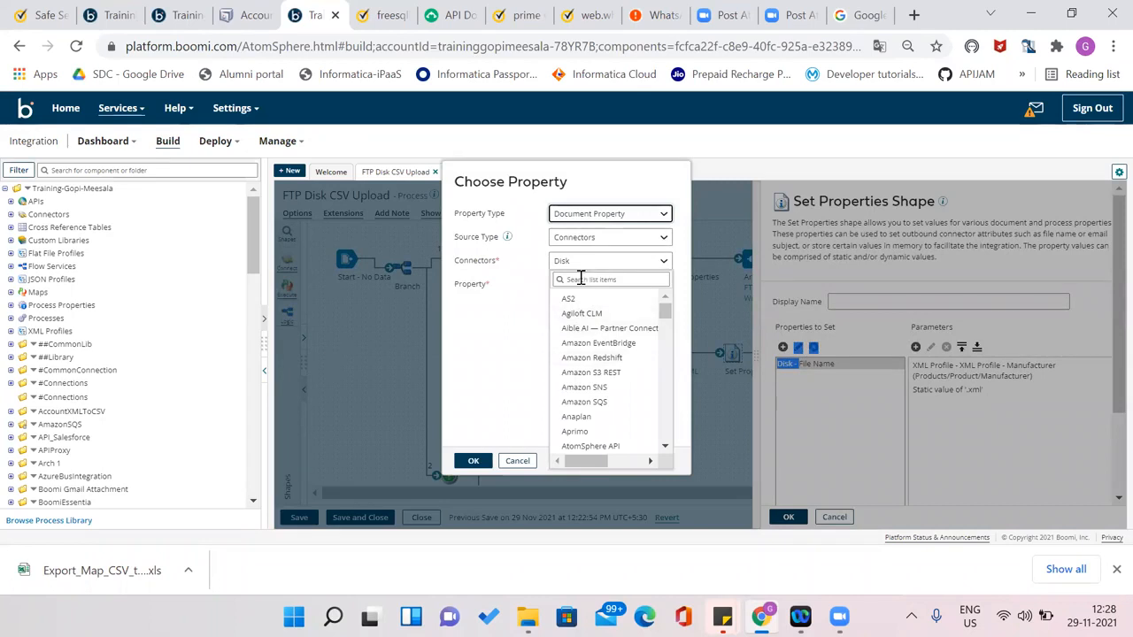
pyautogui.click(581, 279)
pyautogui.write('ftp')
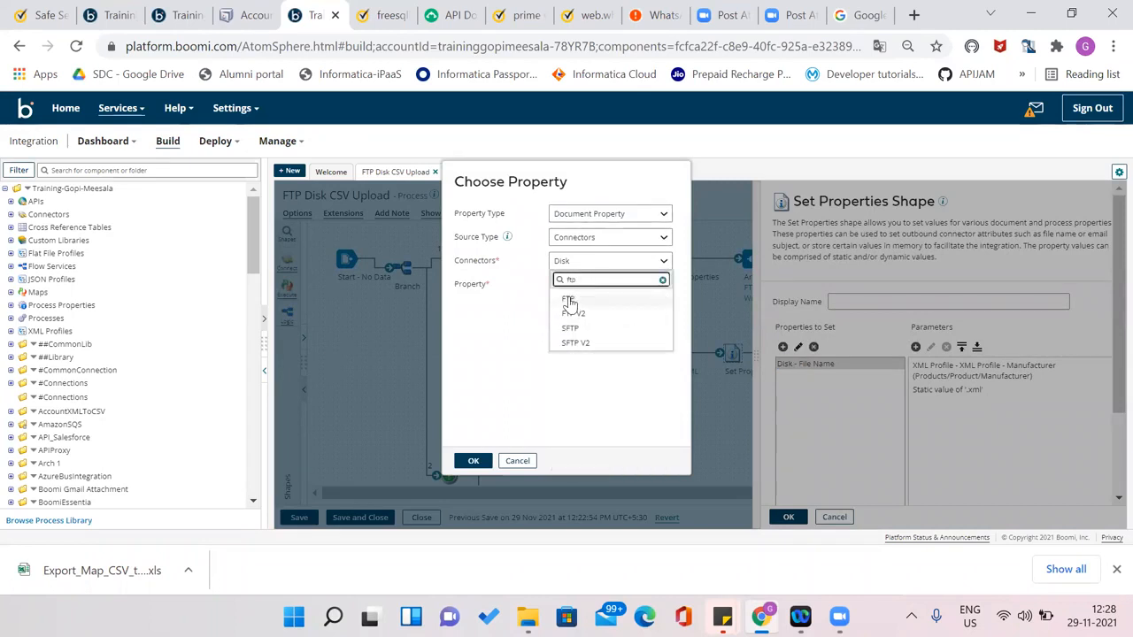
pyautogui.click(568, 301)
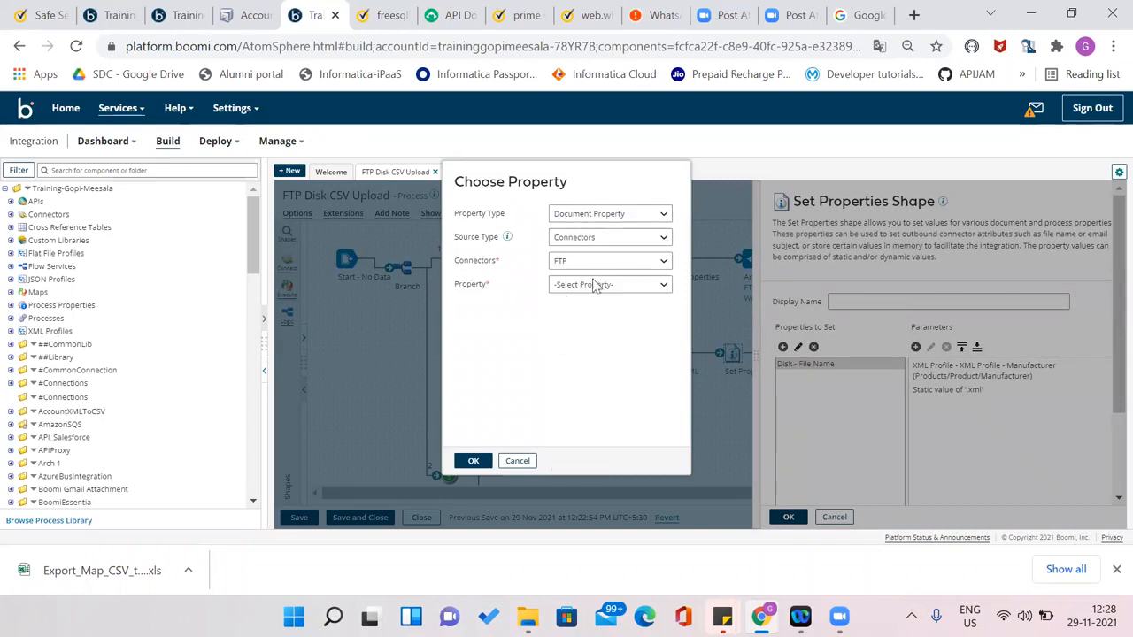
# Choose File Name as the FTP property, apply the Set Properties changes and save the process
pyautogui.click(589, 286)
pyautogui.click(578, 312)
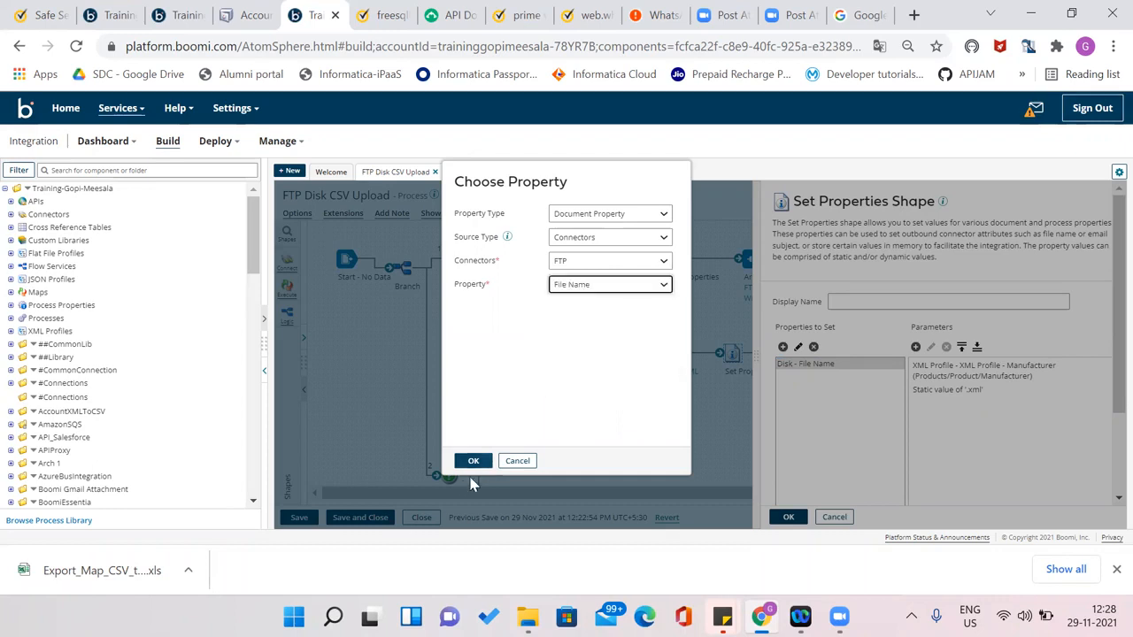
pyautogui.click(473, 460)
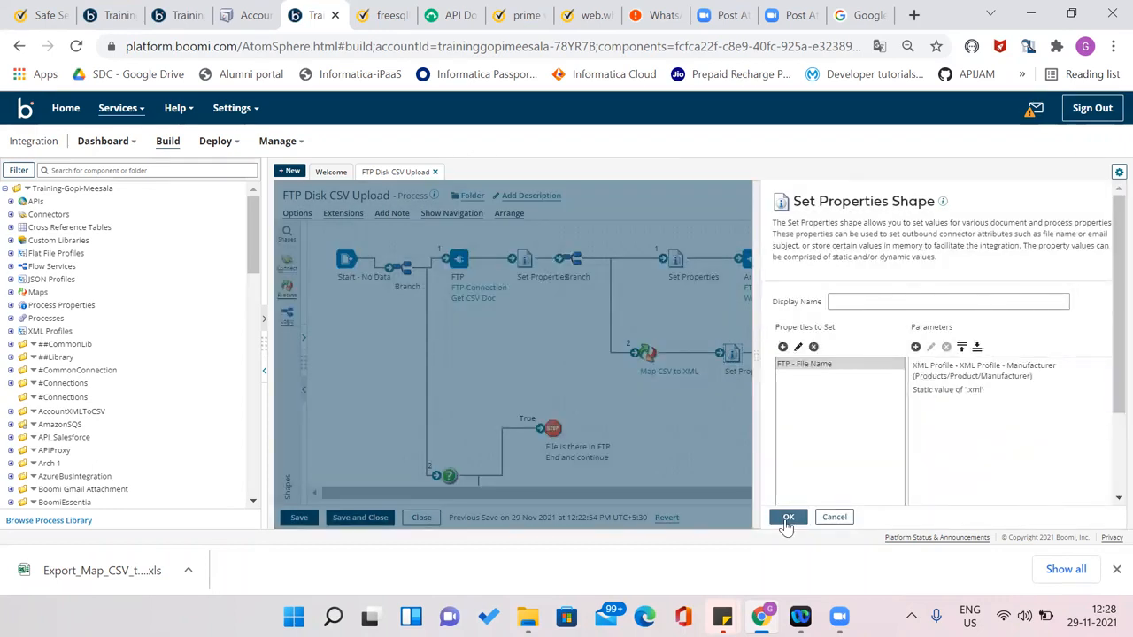
pyautogui.click(788, 517)
pyautogui.click(297, 518)
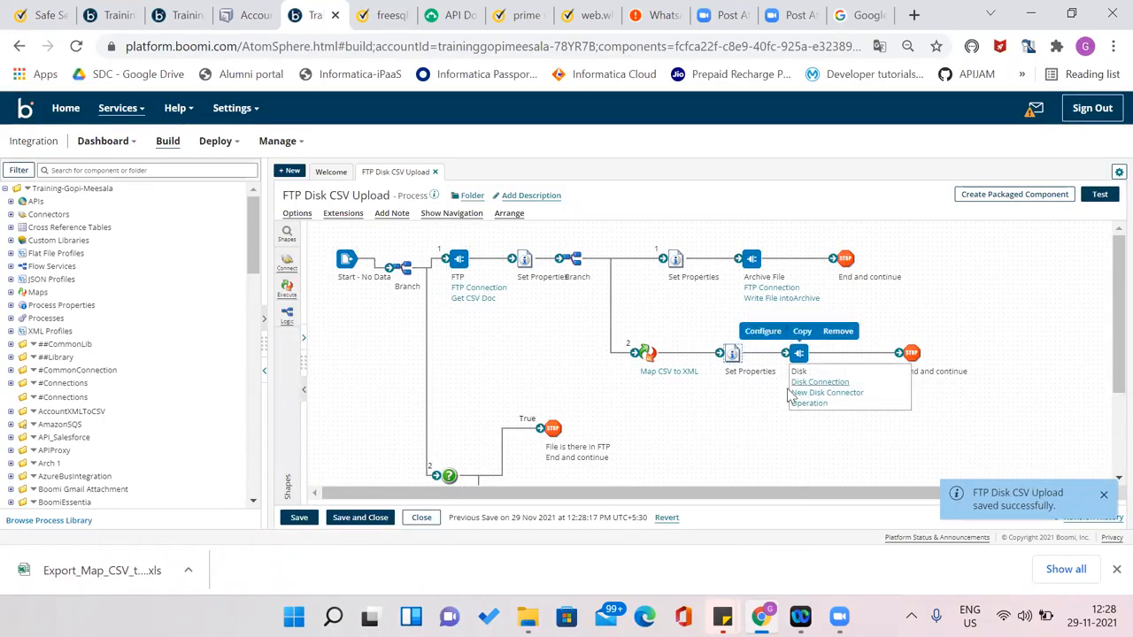
# Reopen the Set Properties shape before the Disk connector to check its FTP - File Name property, confirm it and save the process
pyautogui.click(733, 353)
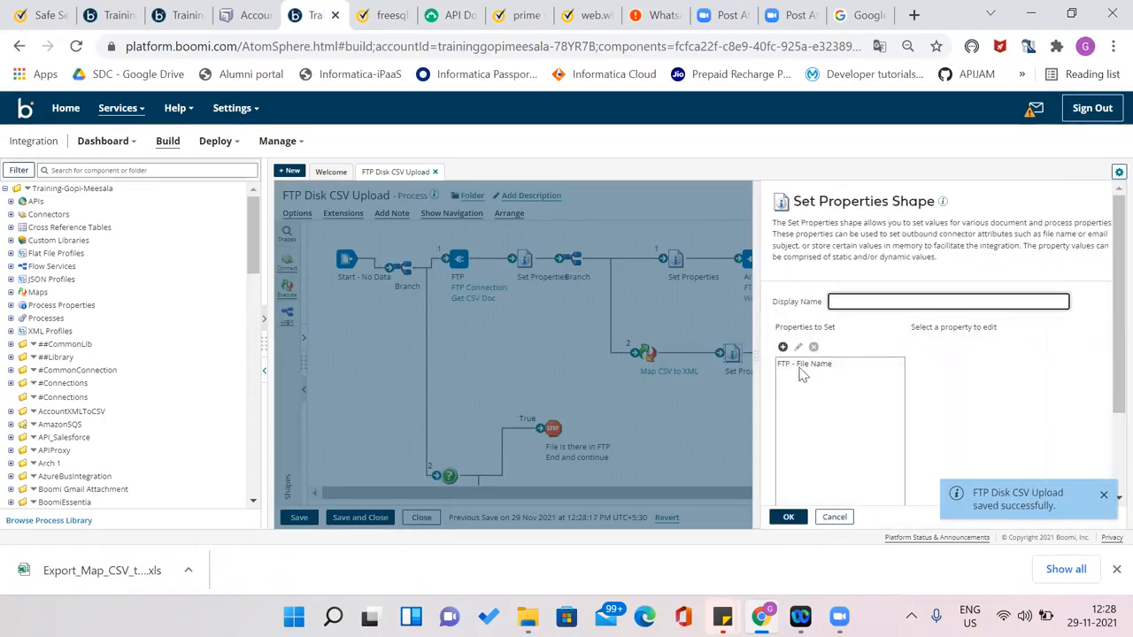
pyautogui.click(788, 520)
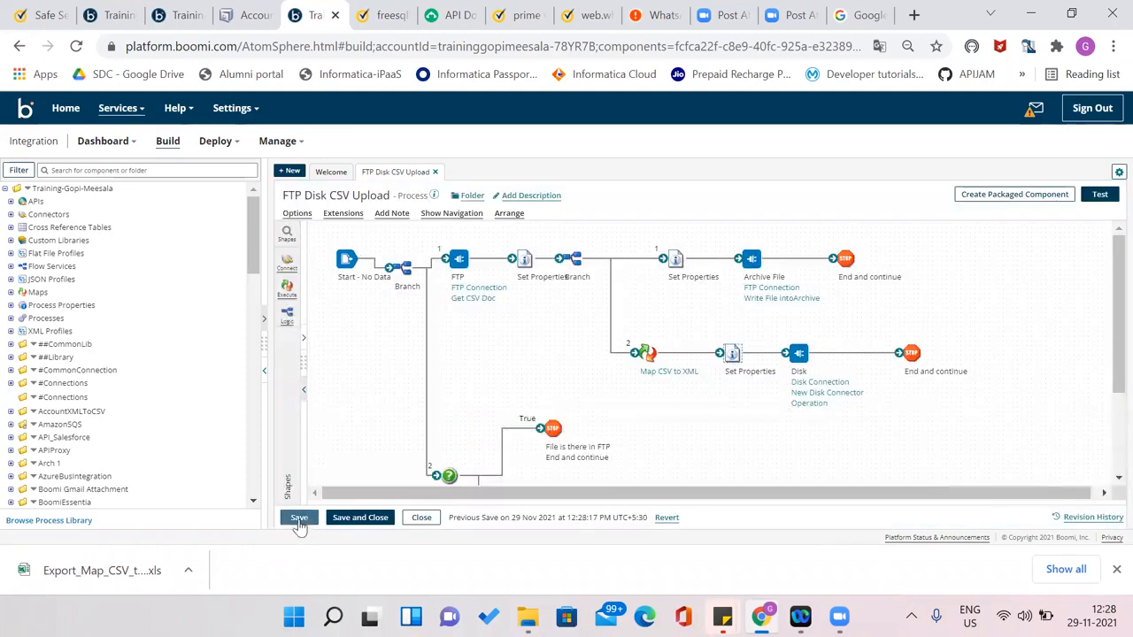
pyautogui.click(299, 517)
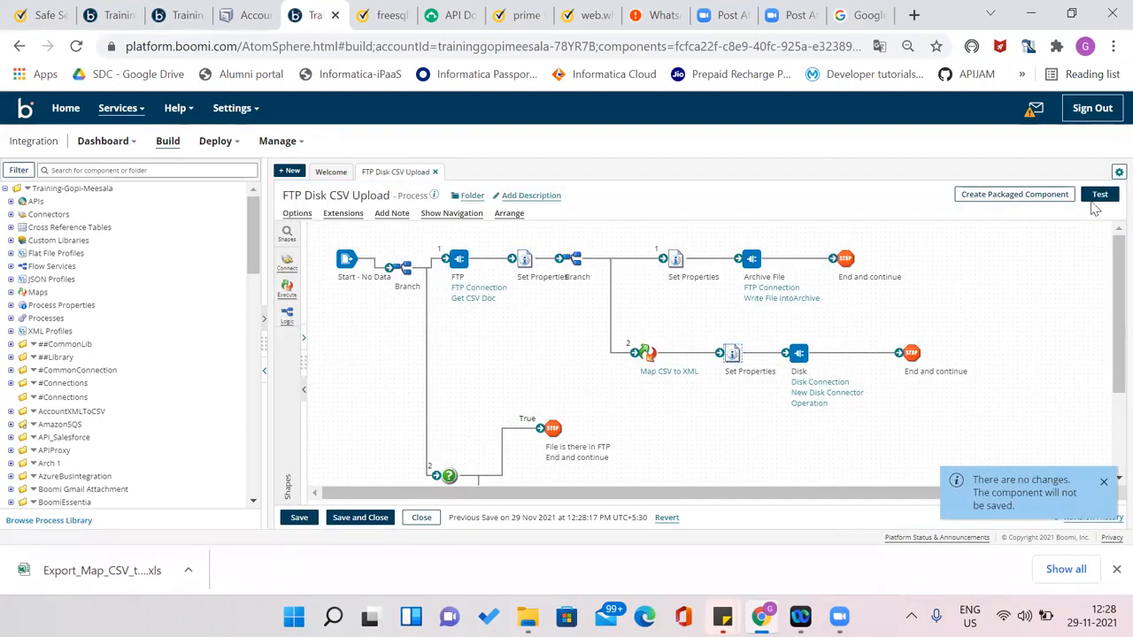
pyautogui.click(1097, 196)
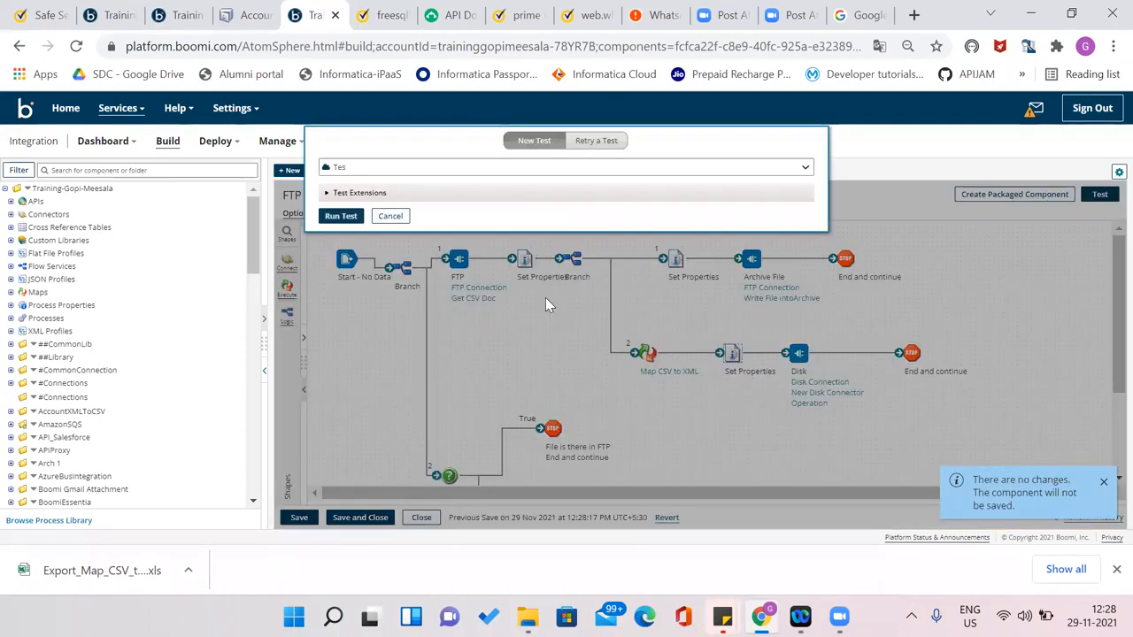
pyautogui.click(391, 216)
pyautogui.moveTo(574, 445)
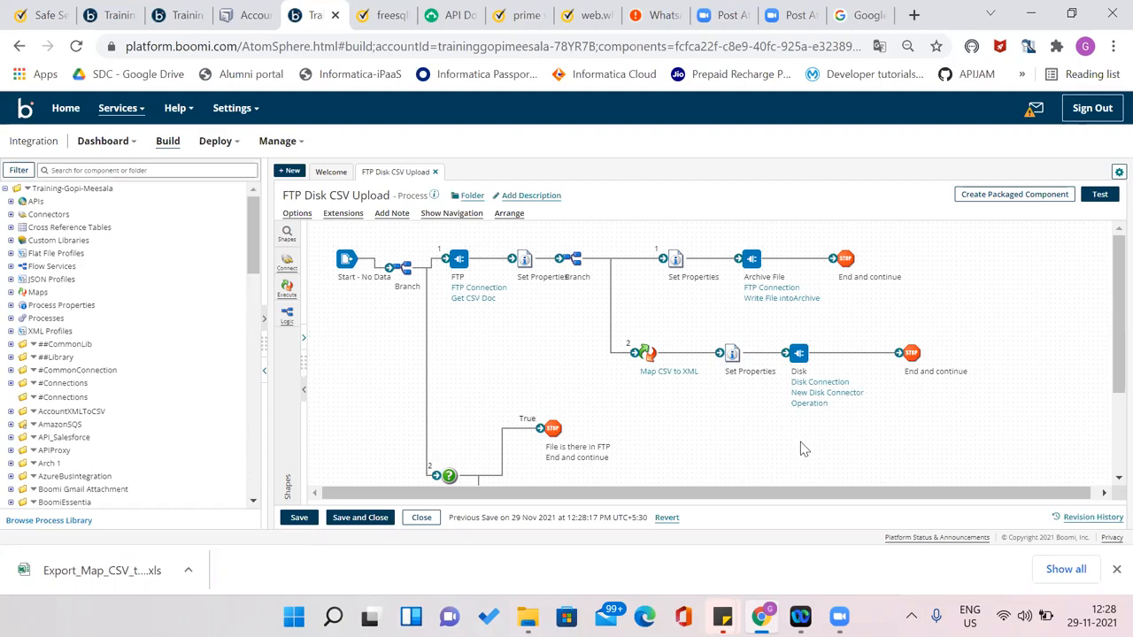
pyautogui.click(304, 519)
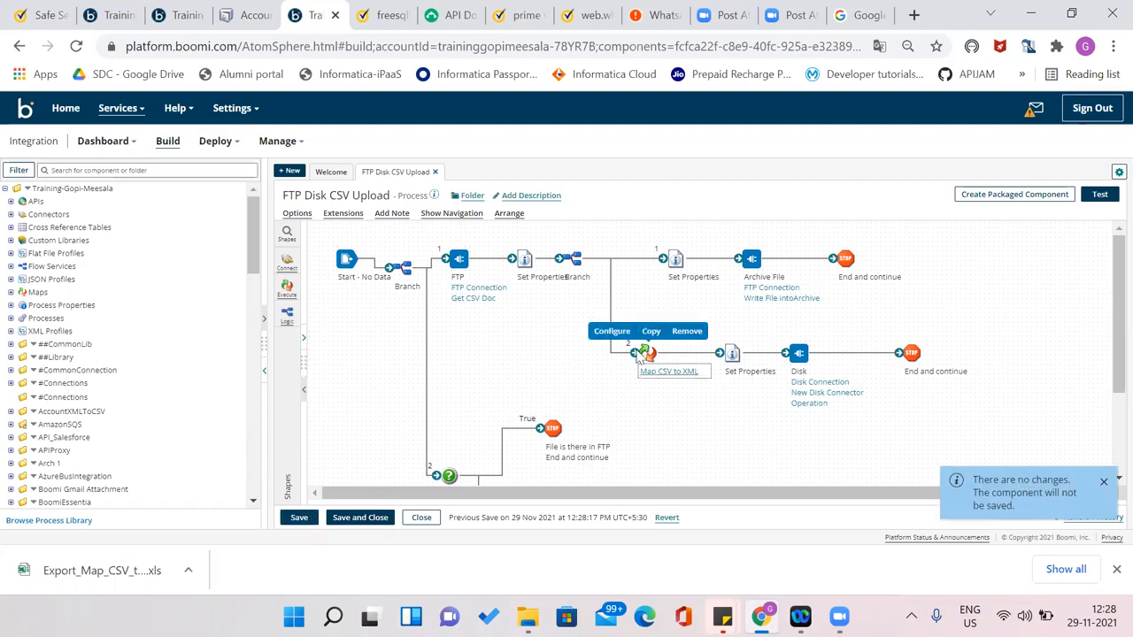
pyautogui.moveTo(620, 319); pyautogui.dragTo(724, 423)
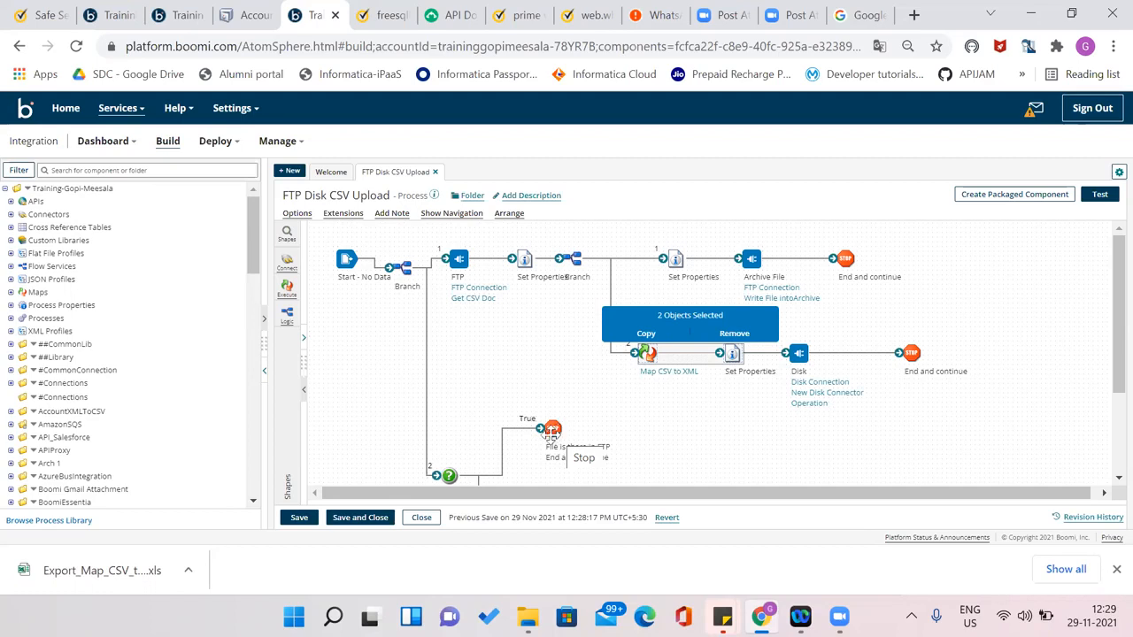
pyautogui.click(646, 421)
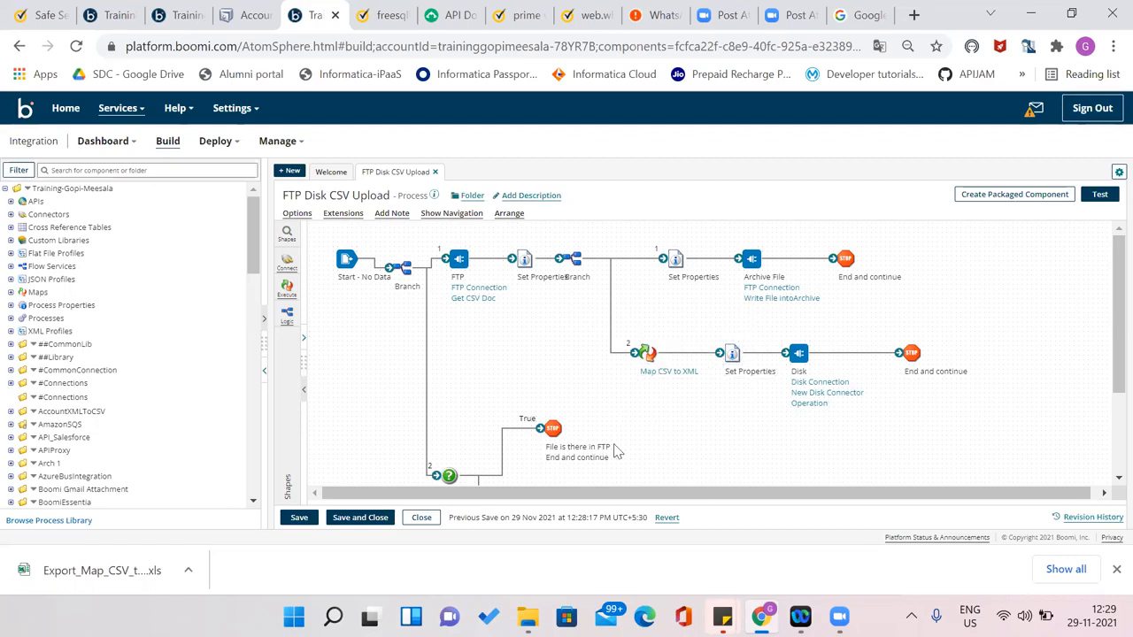
# Save the process, then open Map CSV to XML's CSV FF profile and read the Use Column Headers help in its options
pyautogui.click(299, 517)
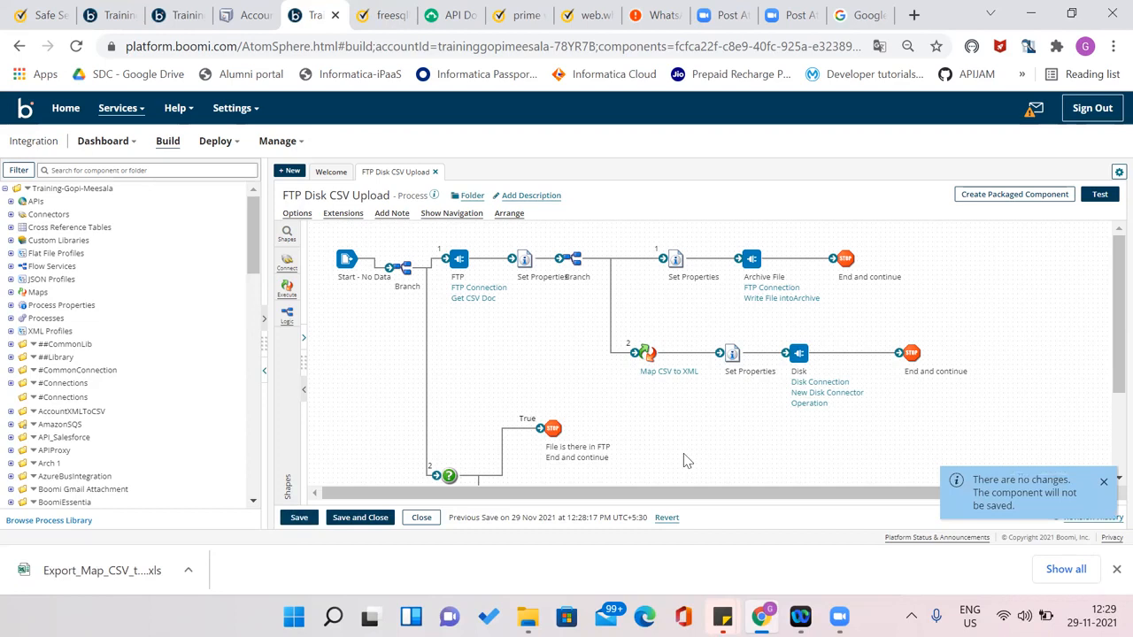
pyautogui.moveTo(655, 376)
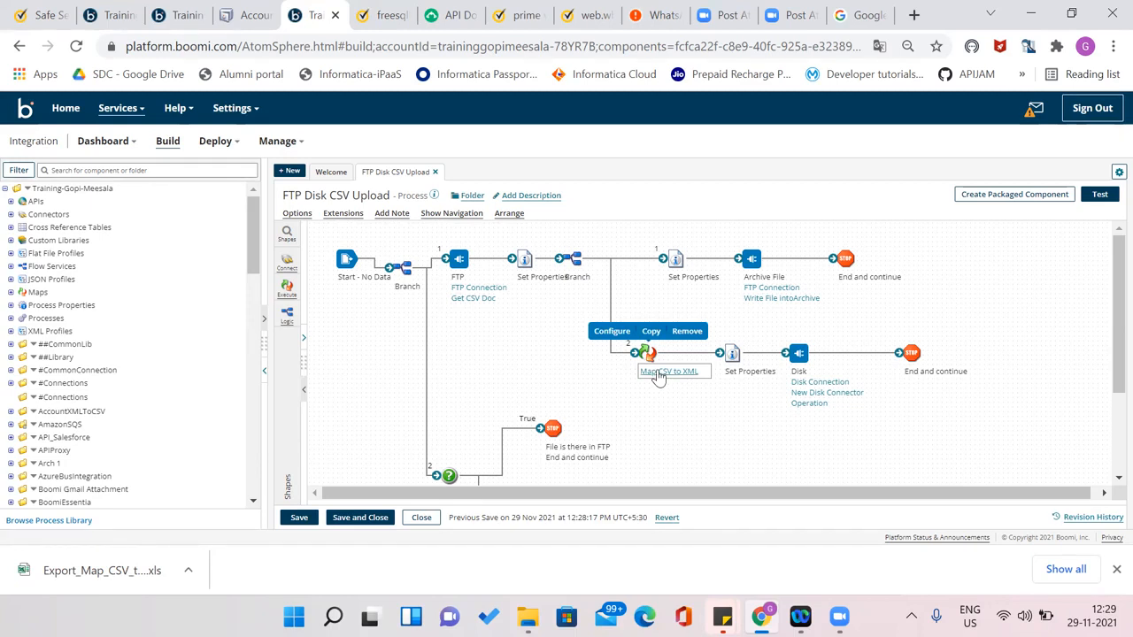
pyautogui.click(657, 373)
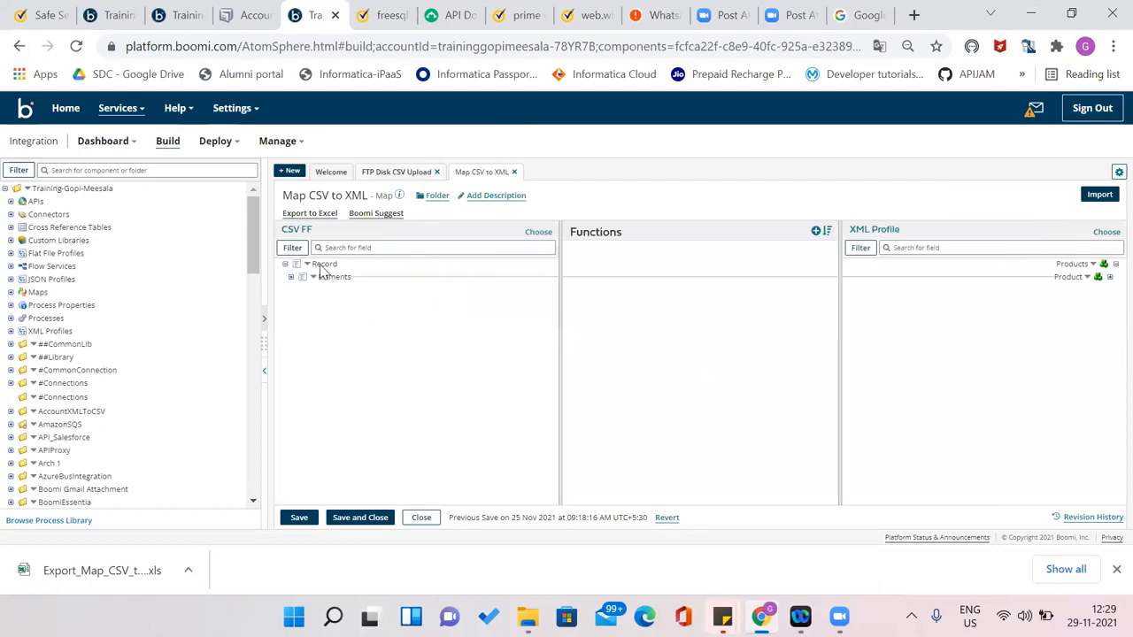
pyautogui.click(297, 231)
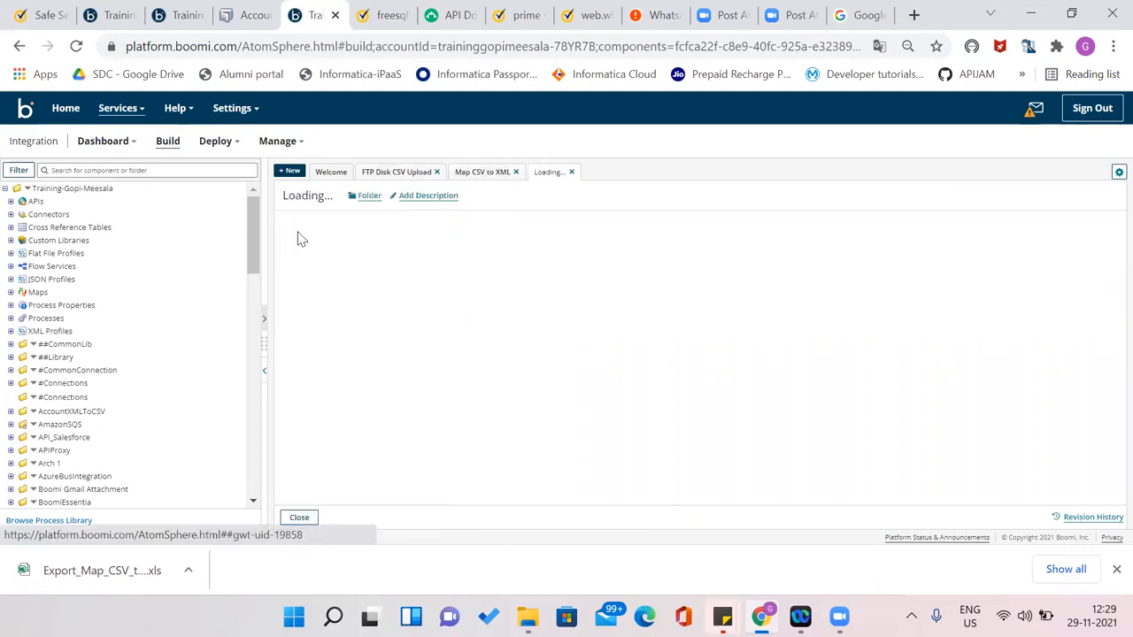
pyautogui.click(372, 222)
pyautogui.click(385, 252)
pyautogui.moveTo(370, 252)
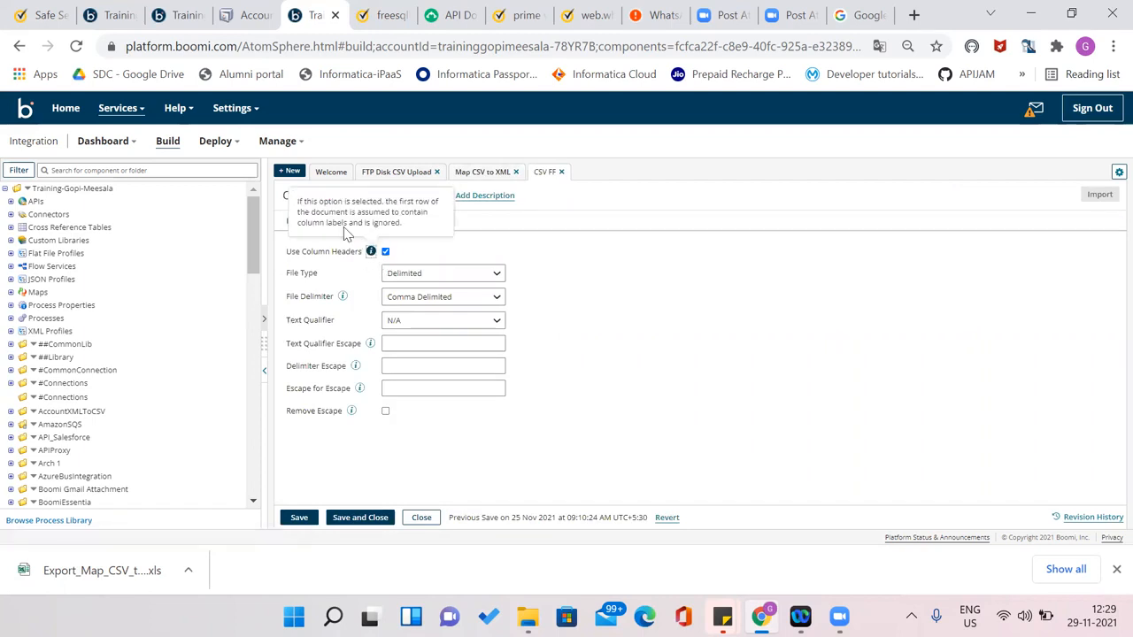
pyautogui.moveTo(297, 202); pyautogui.dragTo(414, 239)
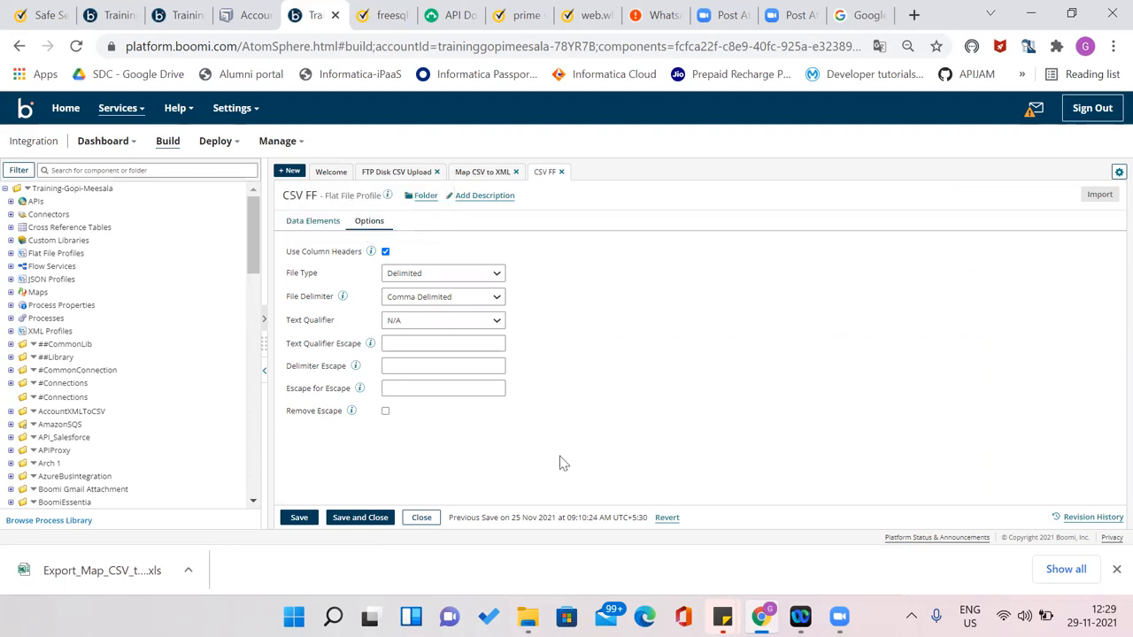
# Expand the CSV FF profile's data elements to review the columns, then reread the Use Column Headers explanation in the options
pyautogui.click(315, 228)
pyautogui.click(367, 222)
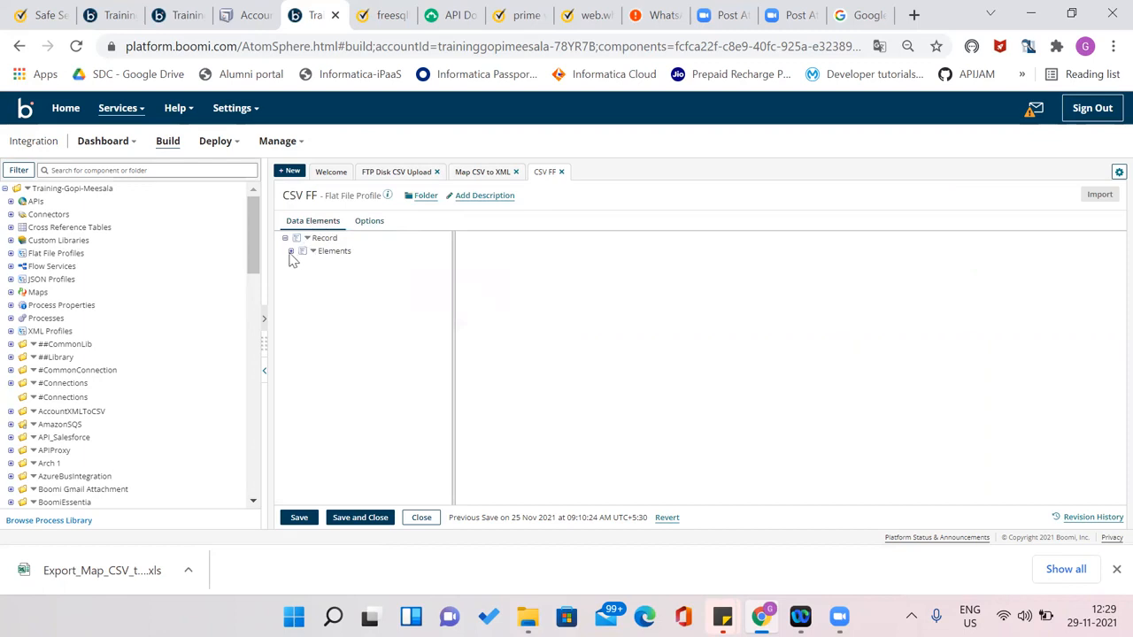
pyautogui.click(291, 251)
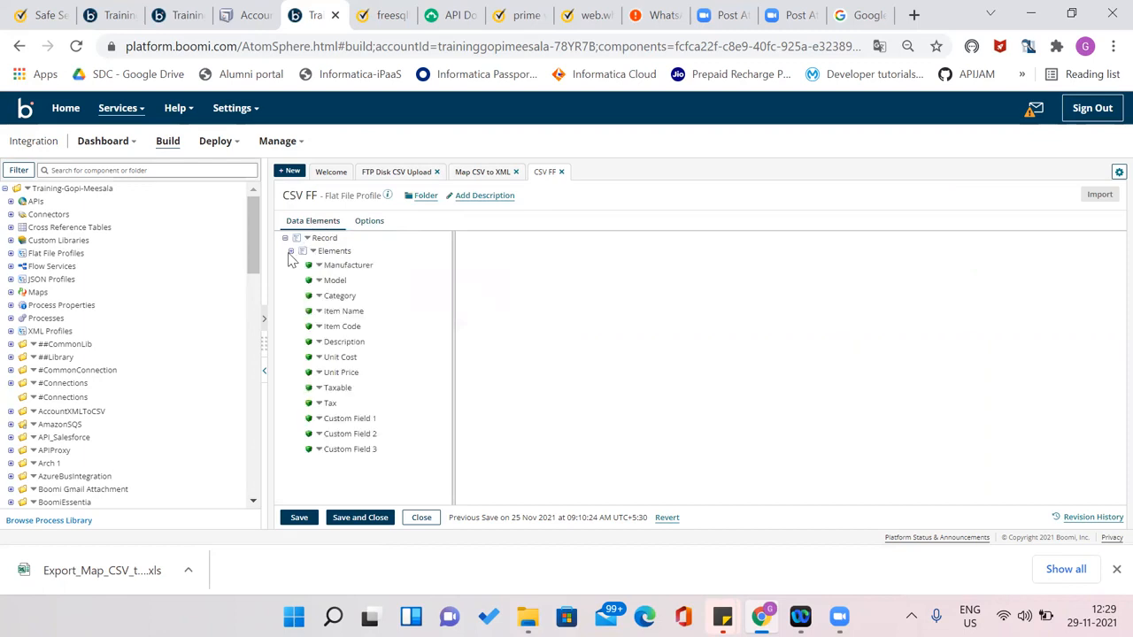
pyautogui.click(371, 226)
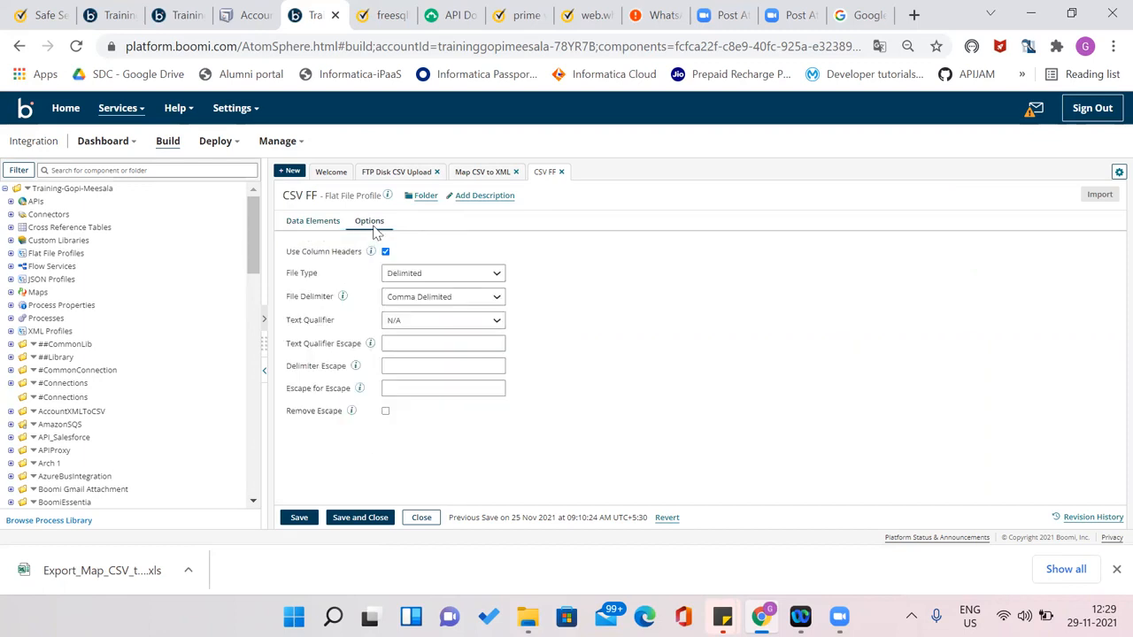
pyautogui.moveTo(371, 252)
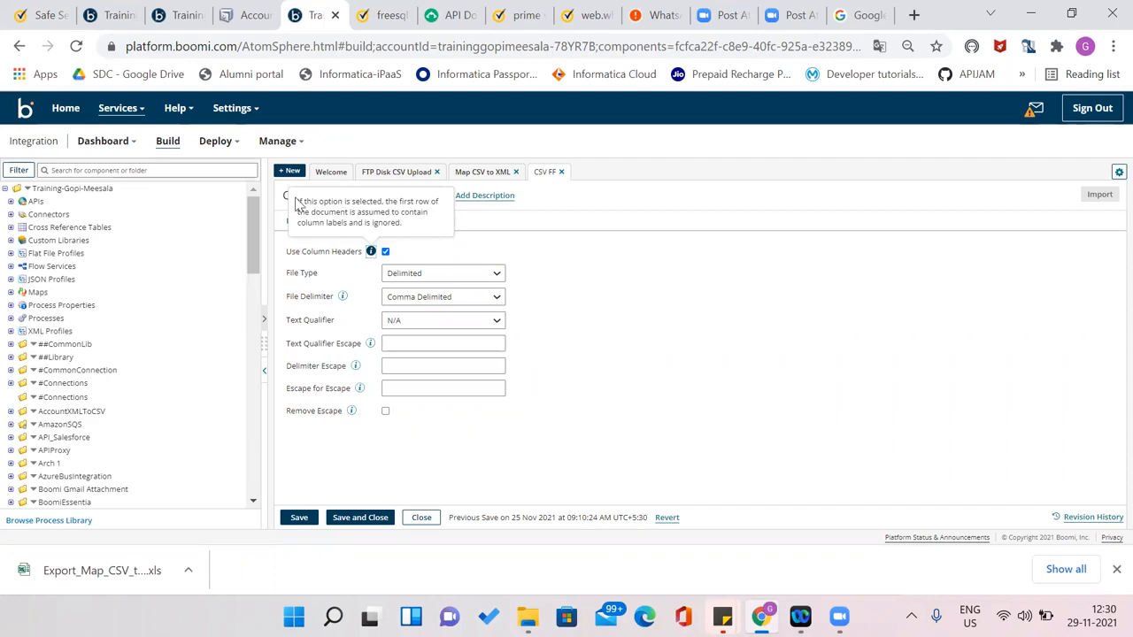
pyautogui.moveTo(298, 200); pyautogui.dragTo(410, 235)
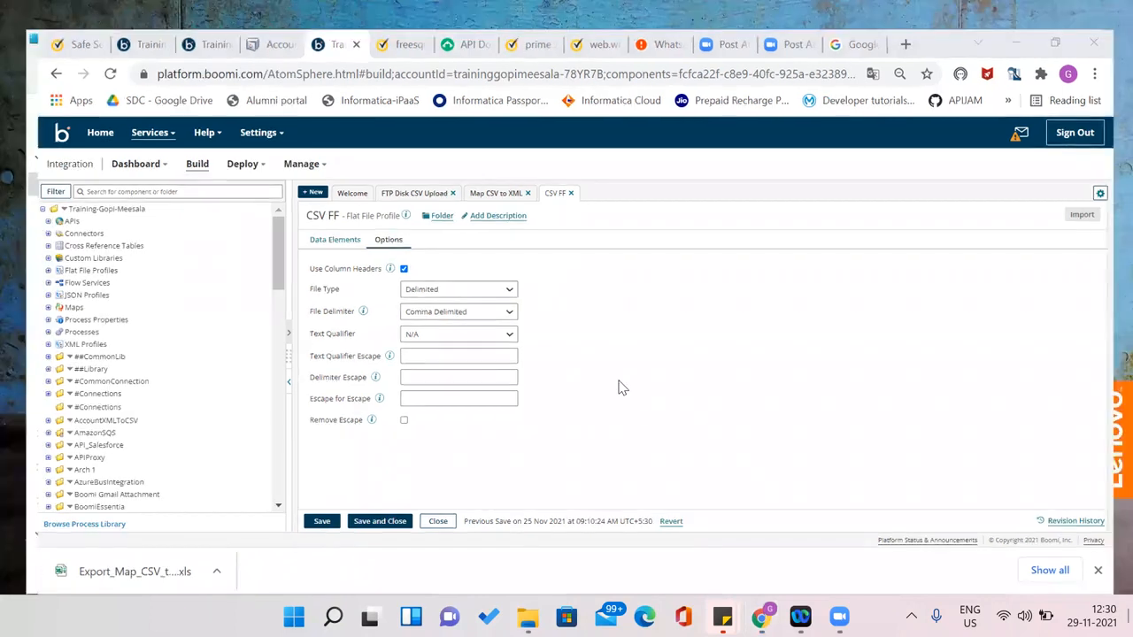
# Switch to the Desktop folder in File Explorer and open Finance_Updated_V1.0.2 in Notepad
pyautogui.hotkey('alt', 'Tab')
pyautogui.hotkey('alt', 'Tab')
pyautogui.hotkey('alt', 'Tab')
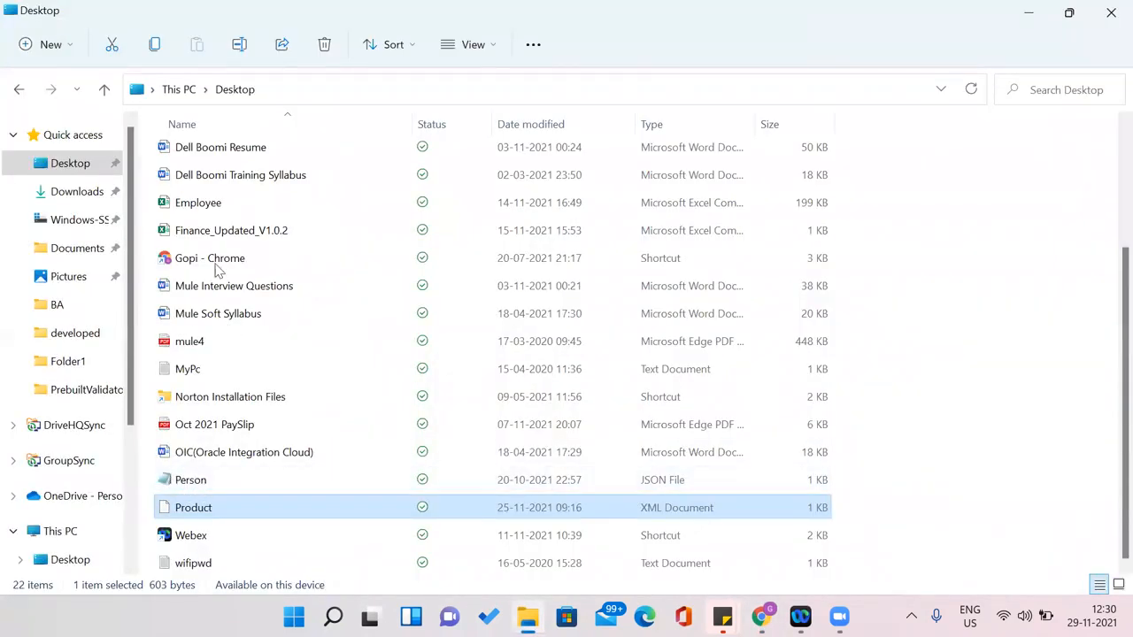
pyautogui.click(213, 182)
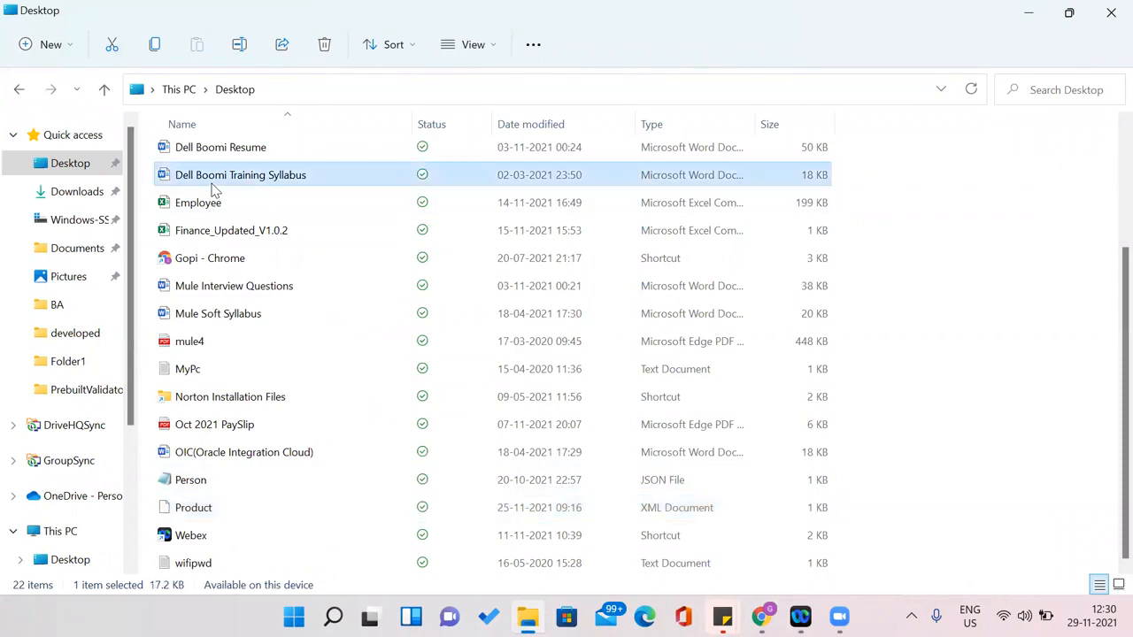
pyautogui.press('f')
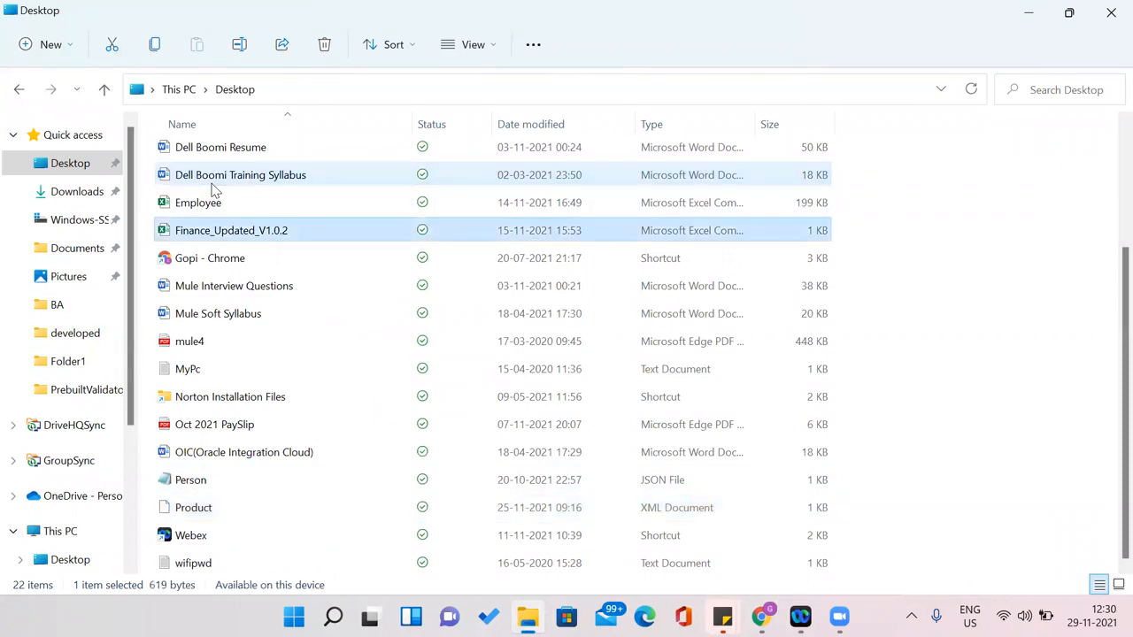
pyautogui.click(245, 237)
pyautogui.click(354, 239)
pyautogui.rightClick(354, 239)
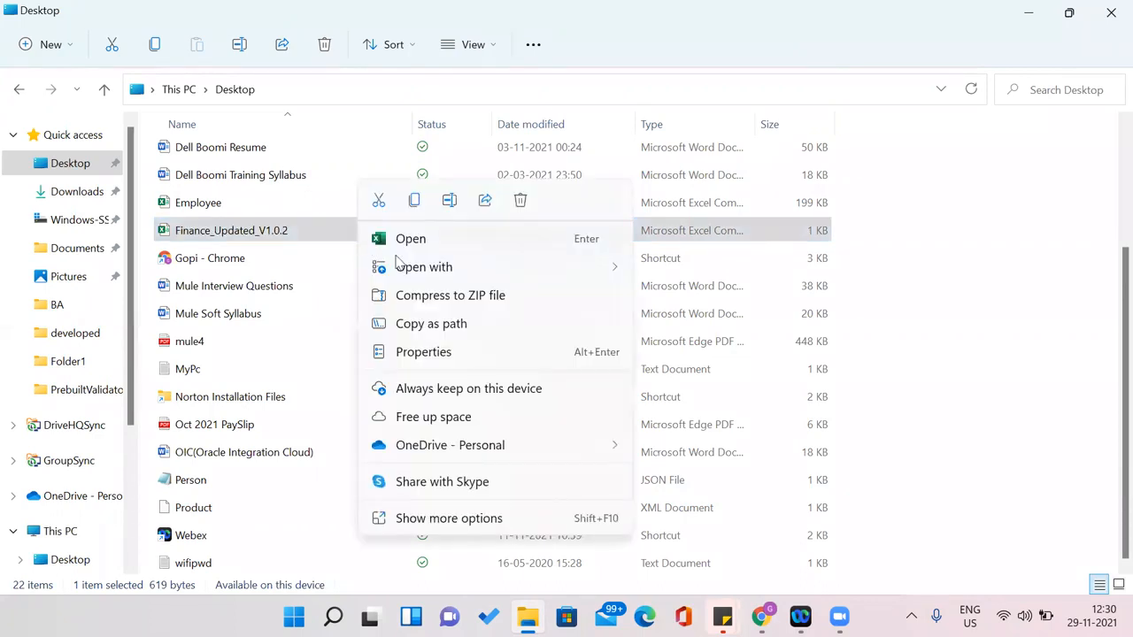
pyautogui.moveTo(516, 270)
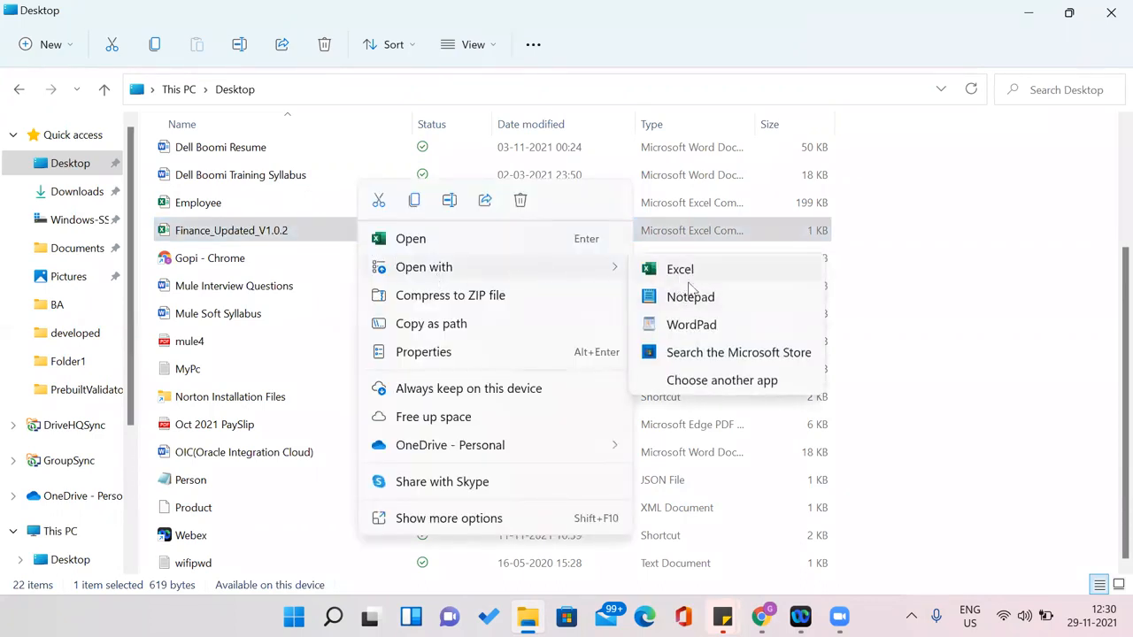
pyautogui.click(696, 298)
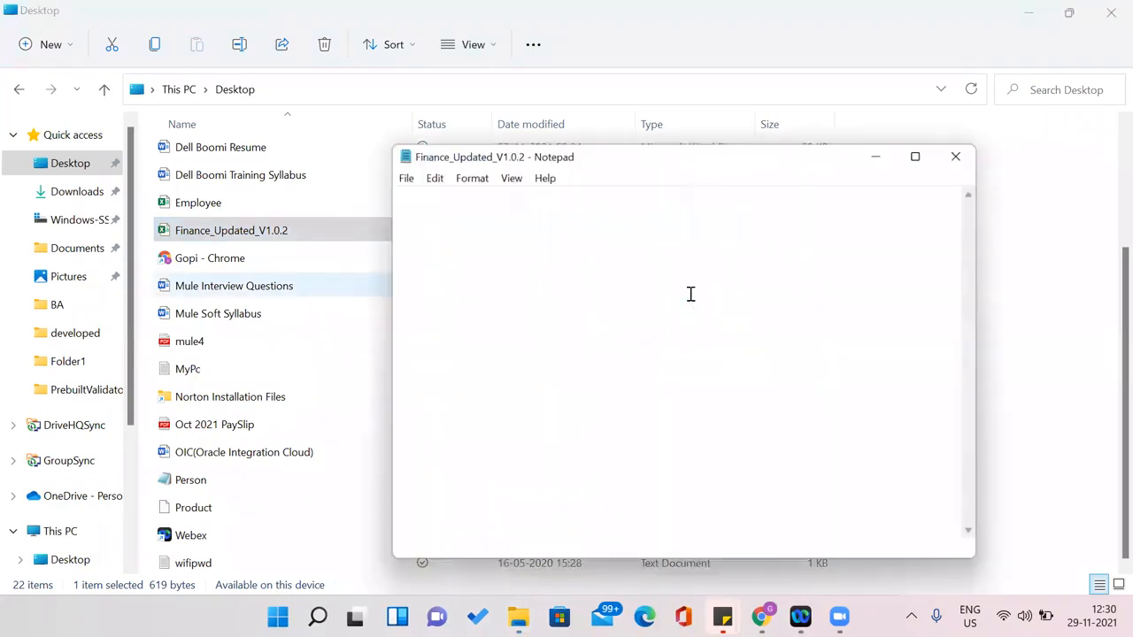
# Examine the column header row against the data rows in Finance_Updated_V1.0.2 by highlighting them in a maximized window, then close the file
pyautogui.moveTo(388, 191); pyautogui.dragTo(963, 211)
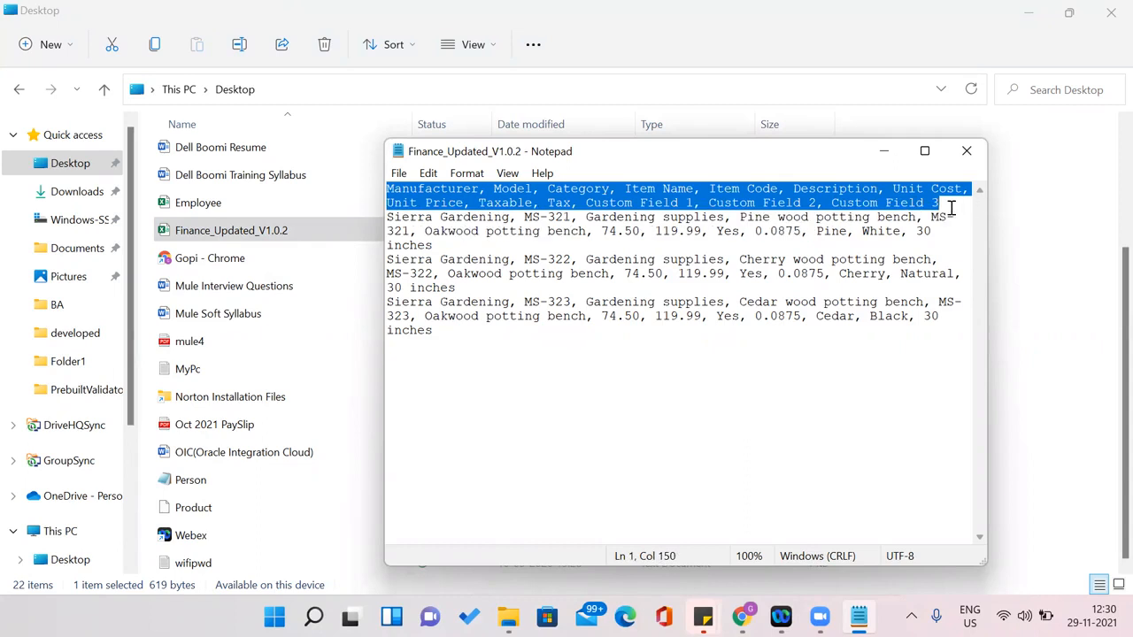
pyautogui.click(925, 151)
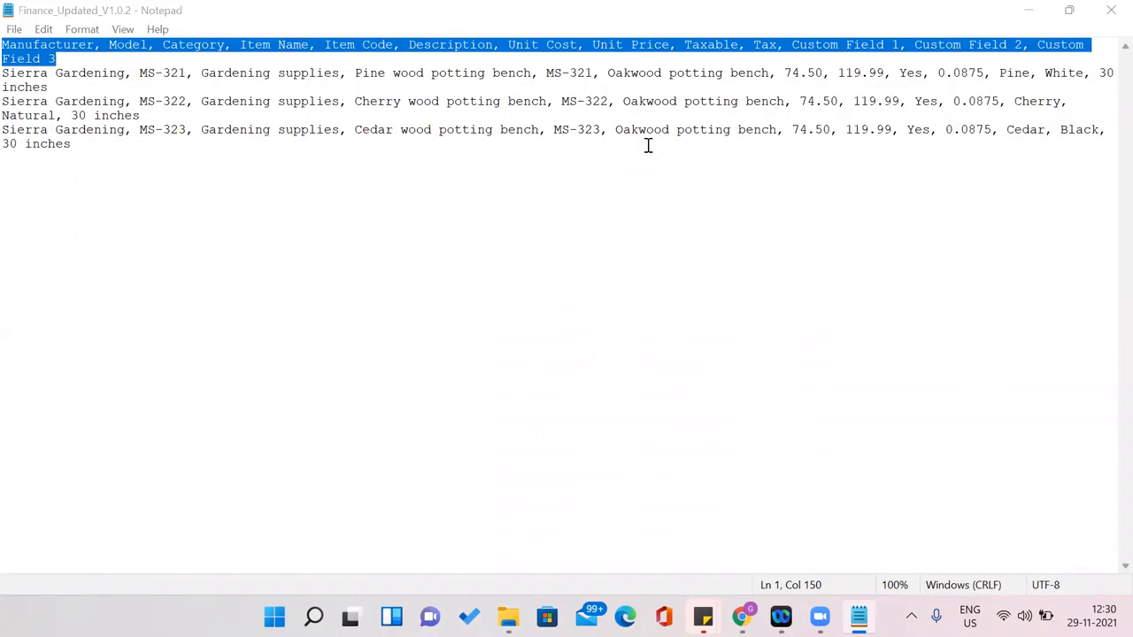
pyautogui.doubleClick(52, 59)
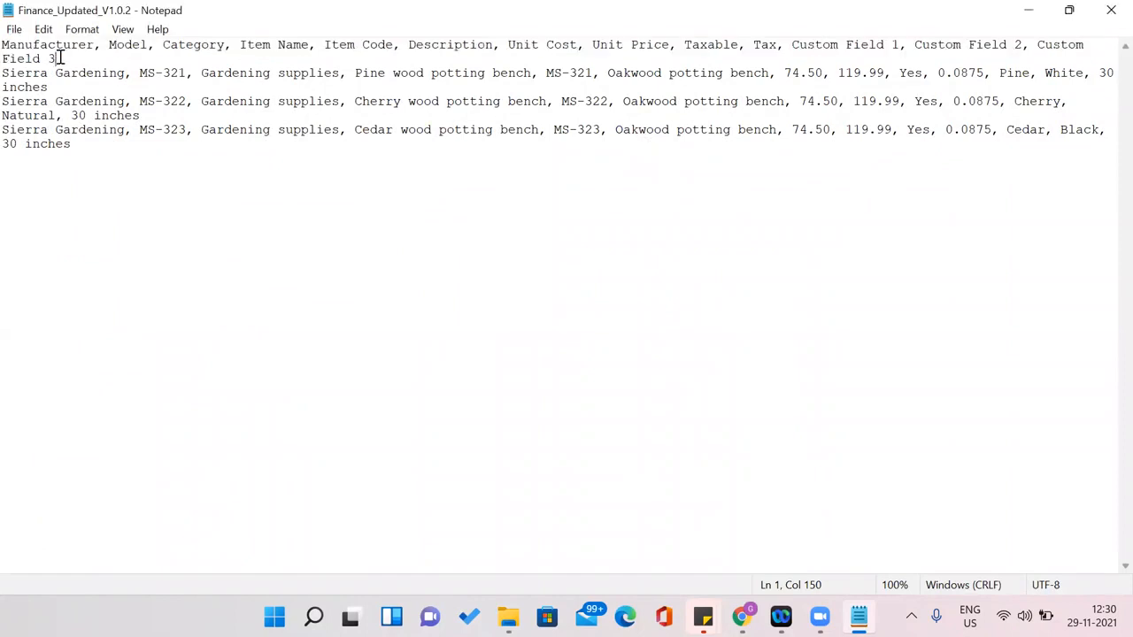
pyautogui.moveTo(35, 58); pyautogui.dragTo(3, 46)
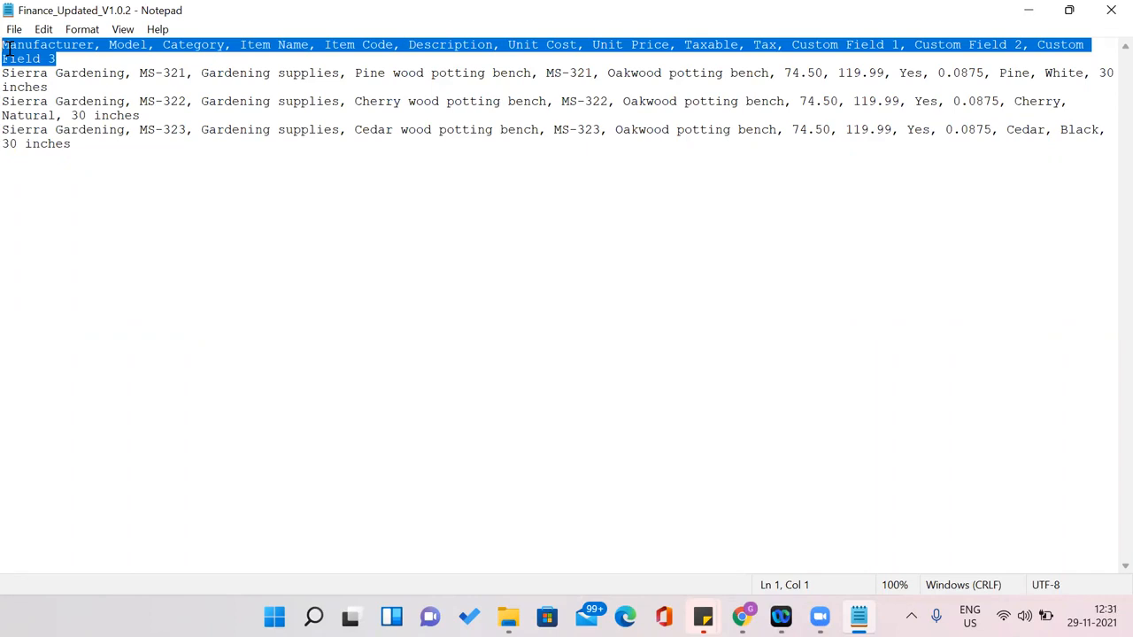
pyautogui.click(884, 99)
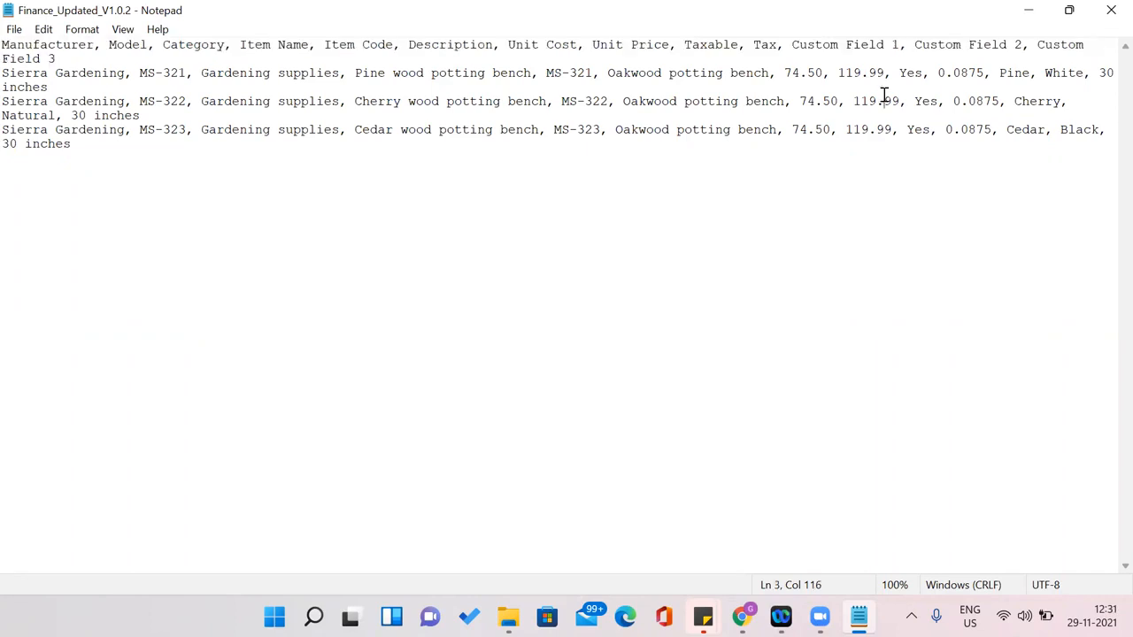
pyautogui.moveTo(57, 58); pyautogui.dragTo(4, 46)
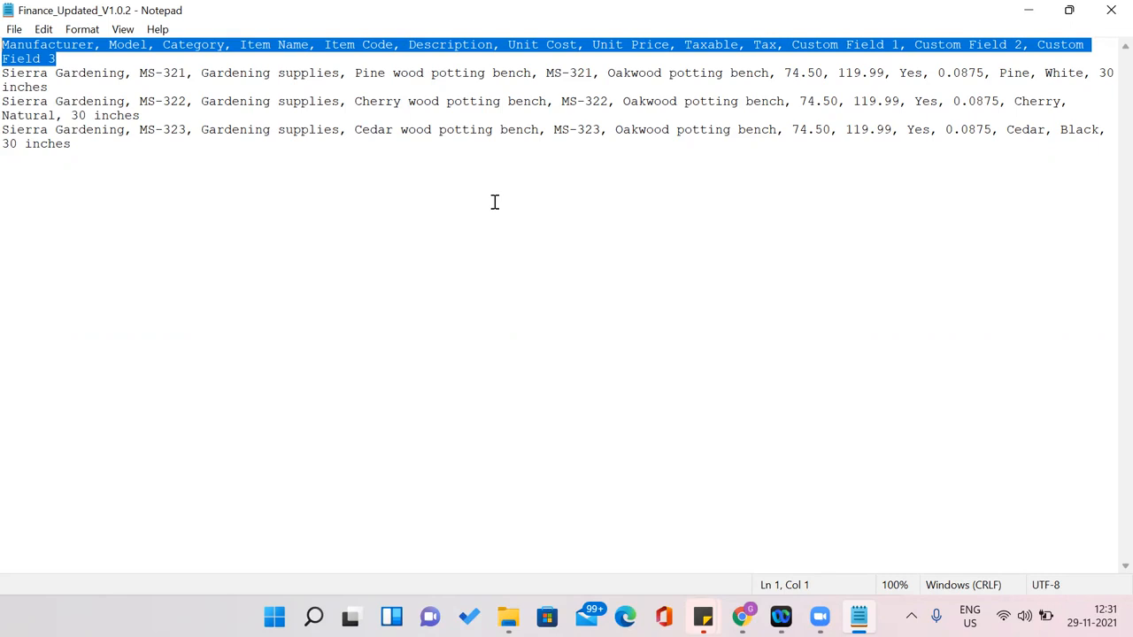
pyautogui.click(786, 130)
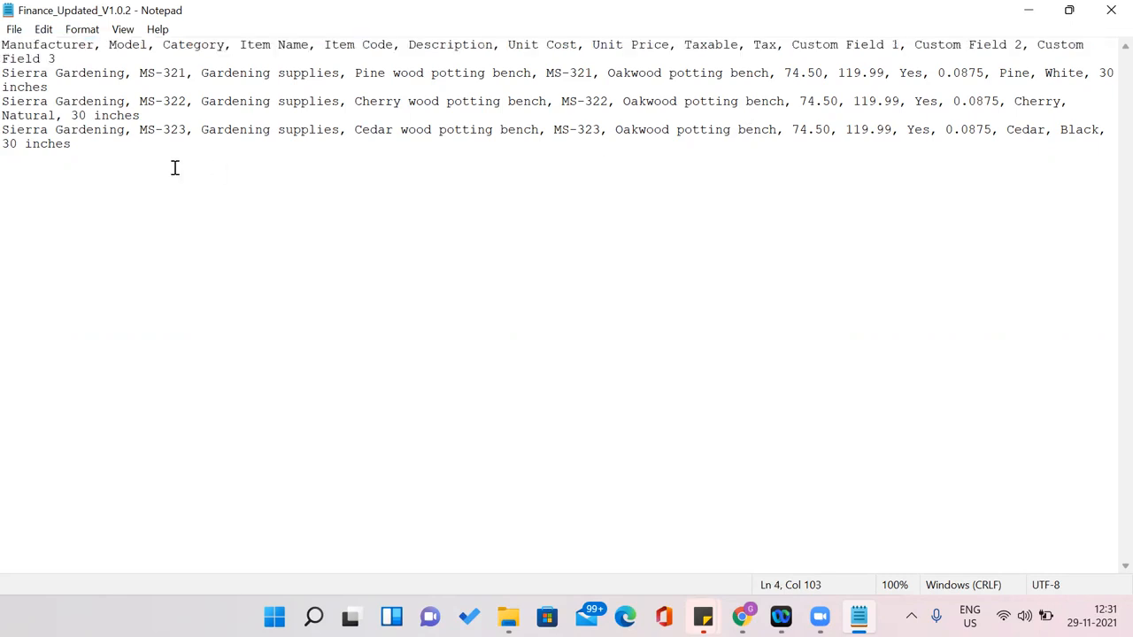
pyautogui.moveTo(84, 145); pyautogui.dragTo(7, 41)
pyautogui.click(86, 101)
pyautogui.click(57, 60)
pyautogui.moveTo(57, 61); pyautogui.dragTo(5, 42)
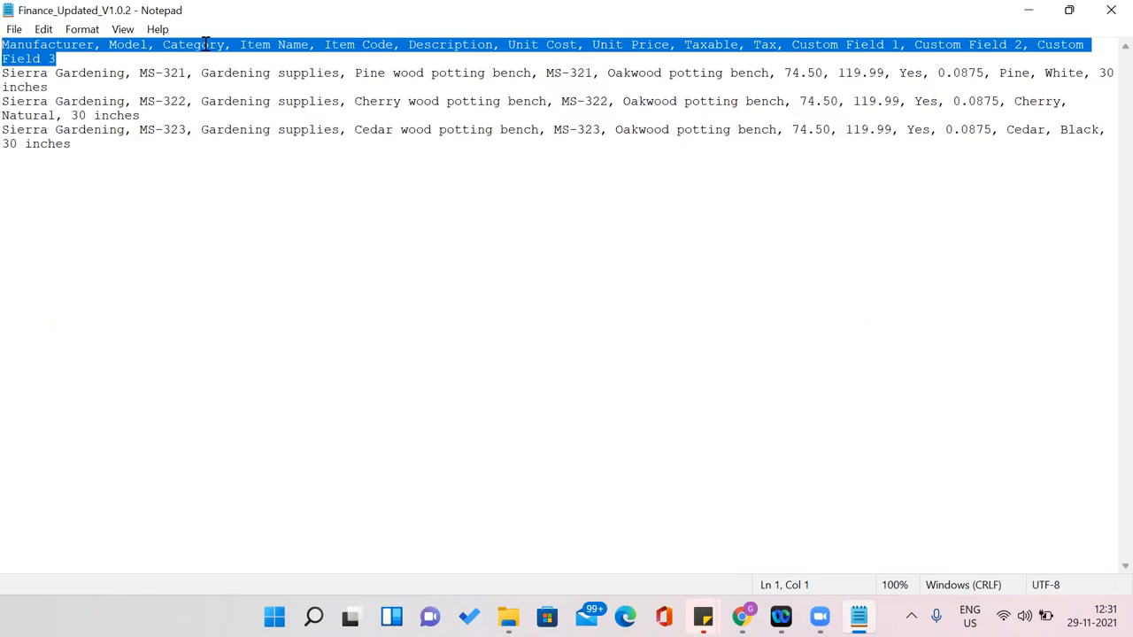
pyautogui.click(1110, 9)
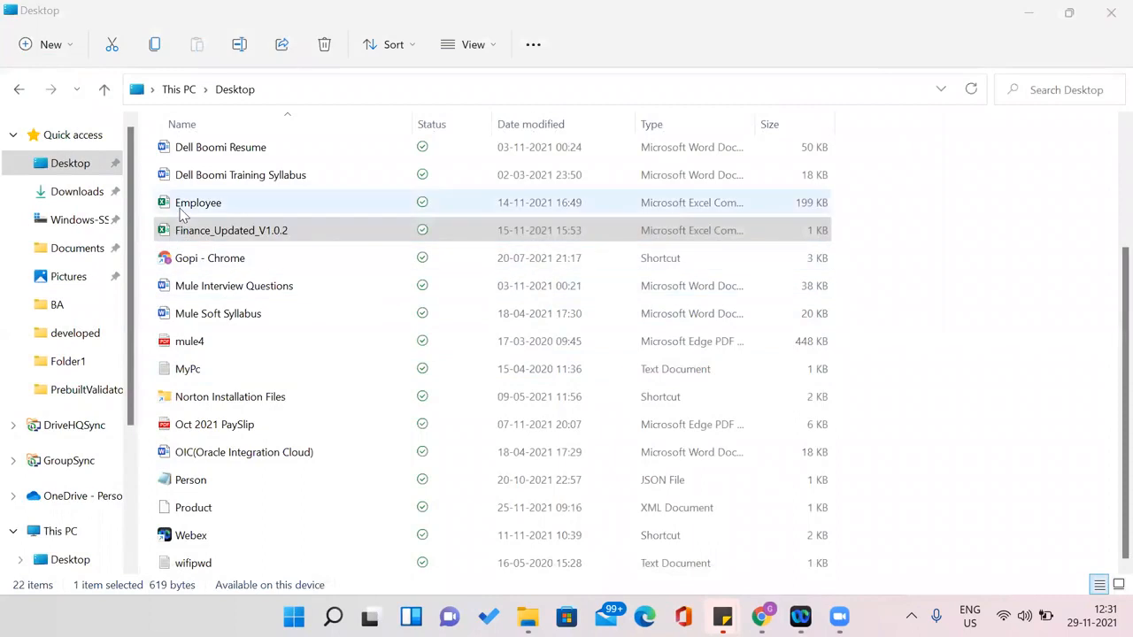
# Open the Employee CSV file from the Desktop folder in Notepad
pyautogui.doubleClick(181, 206)
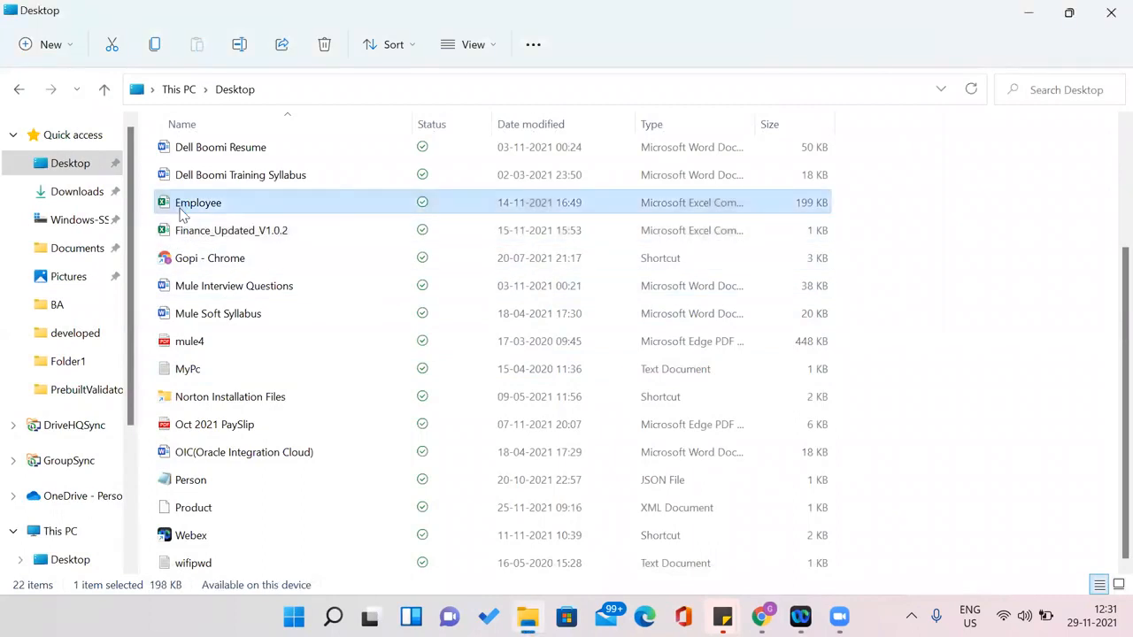
pyautogui.rightClick(181, 205)
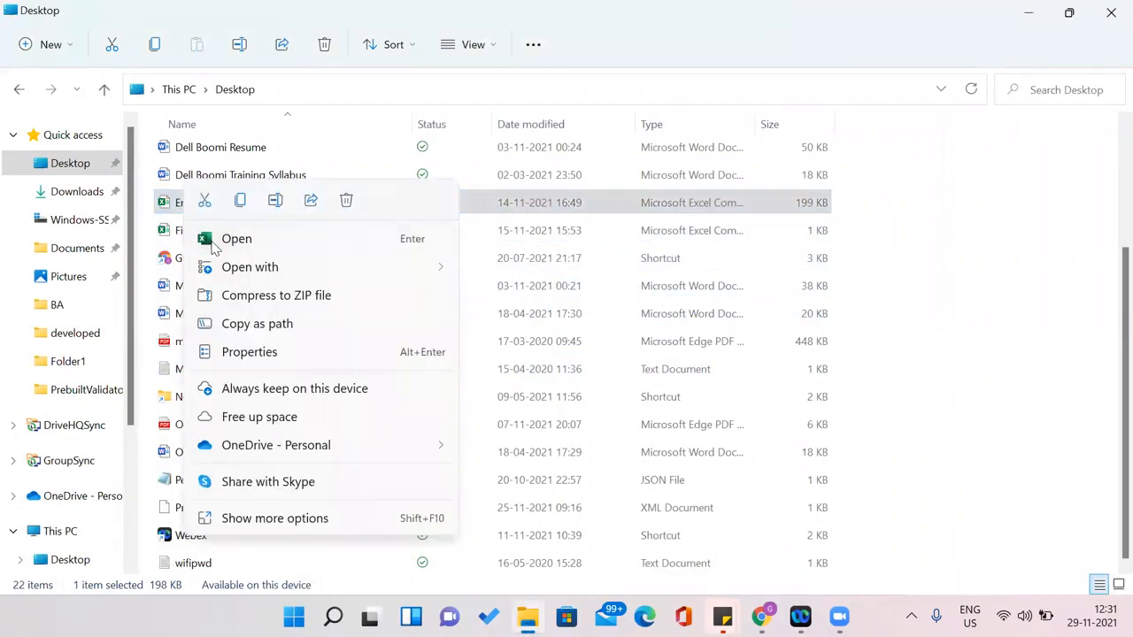
pyautogui.click(520, 77)
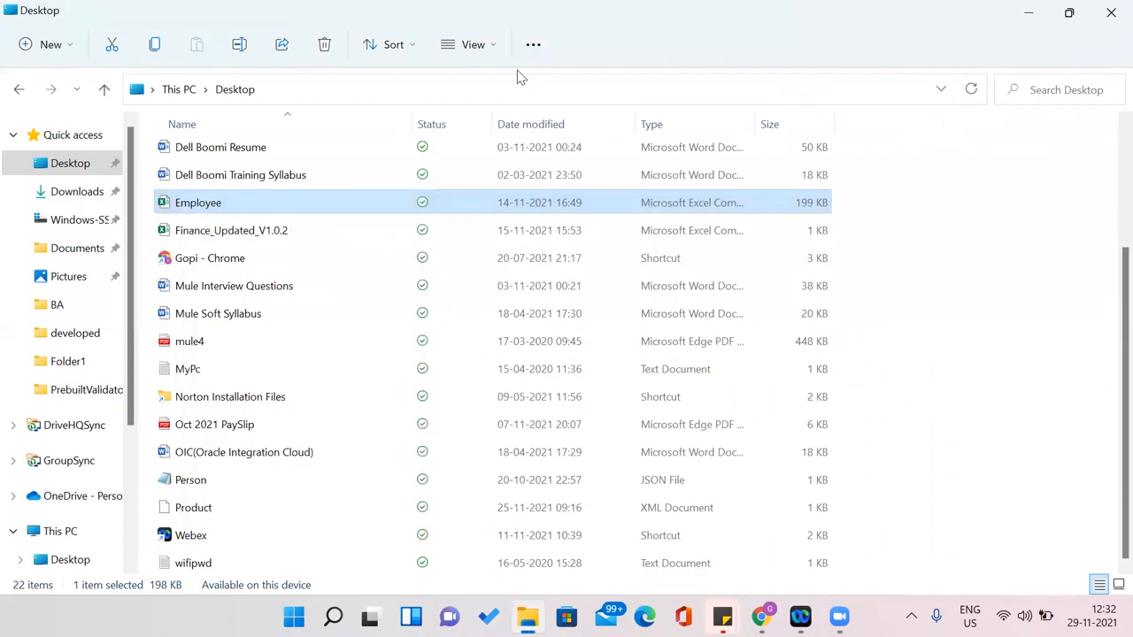
pyautogui.doubleClick(189, 205)
pyautogui.rightClick(187, 203)
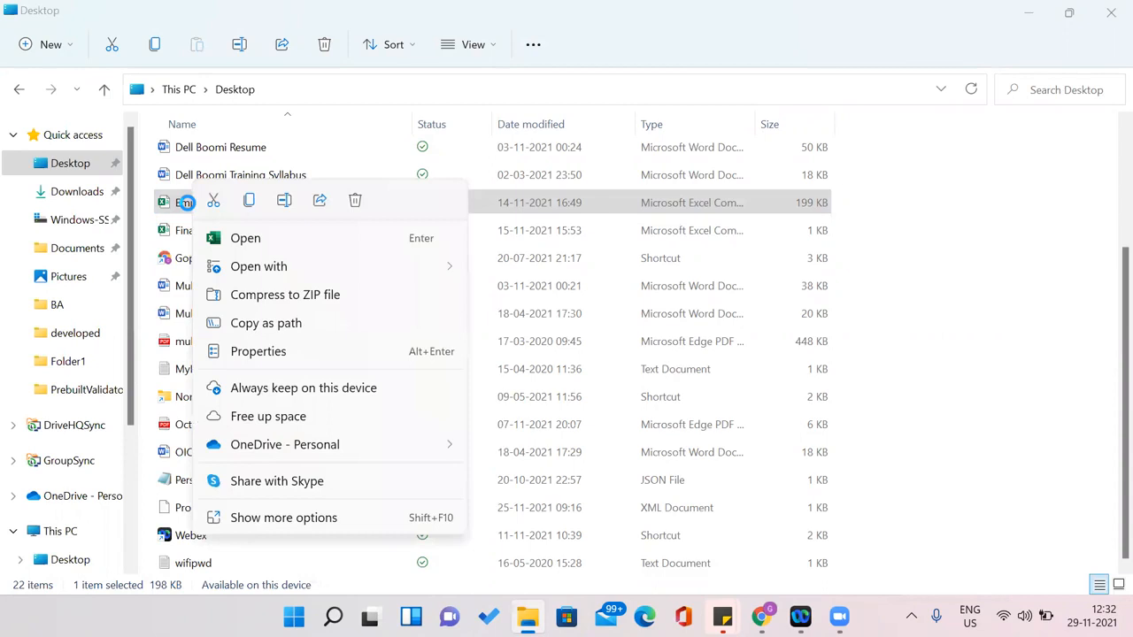
pyautogui.rightClick(197, 211)
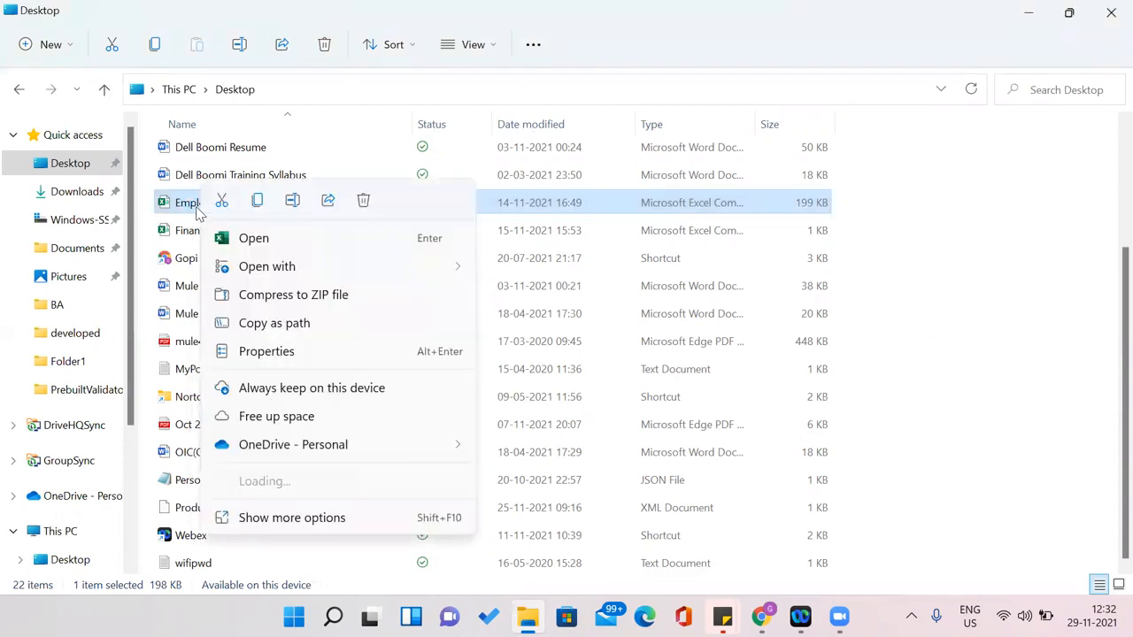
pyautogui.moveTo(448, 268)
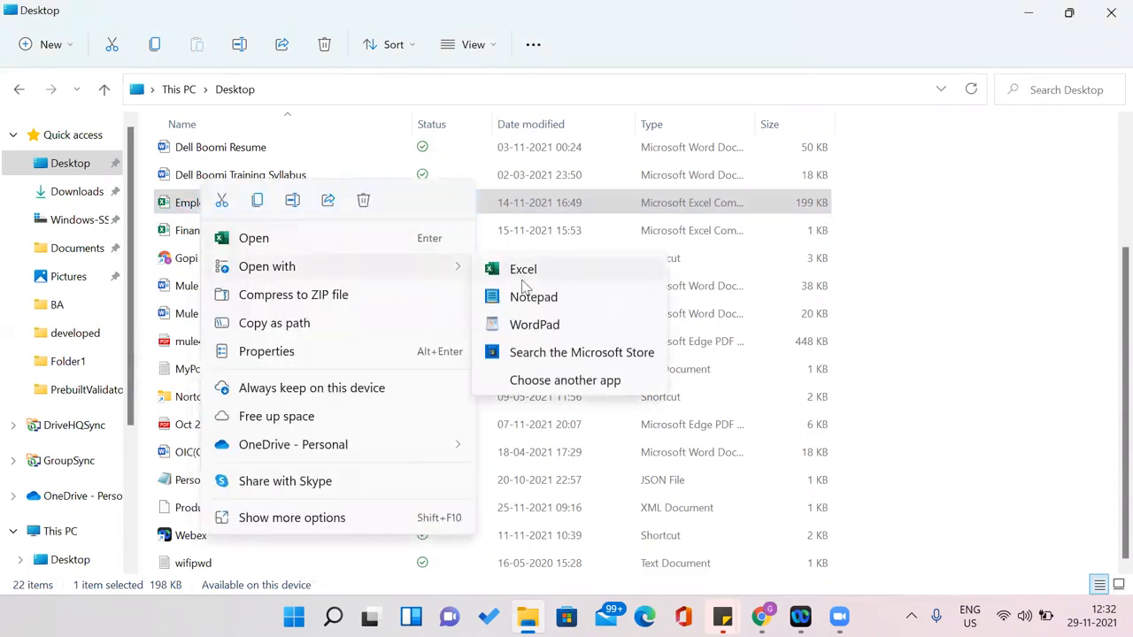
pyautogui.click(529, 299)
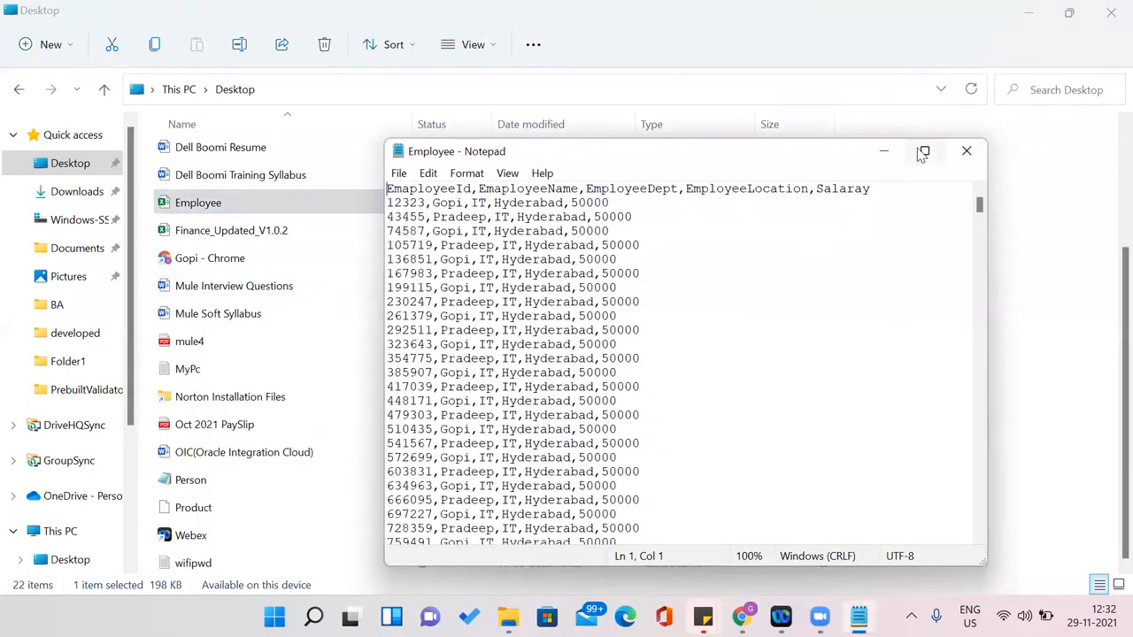
# Maximize the Employee file's window and highlight its header row of column labels
pyautogui.click(924, 150)
pyautogui.click(483, 203)
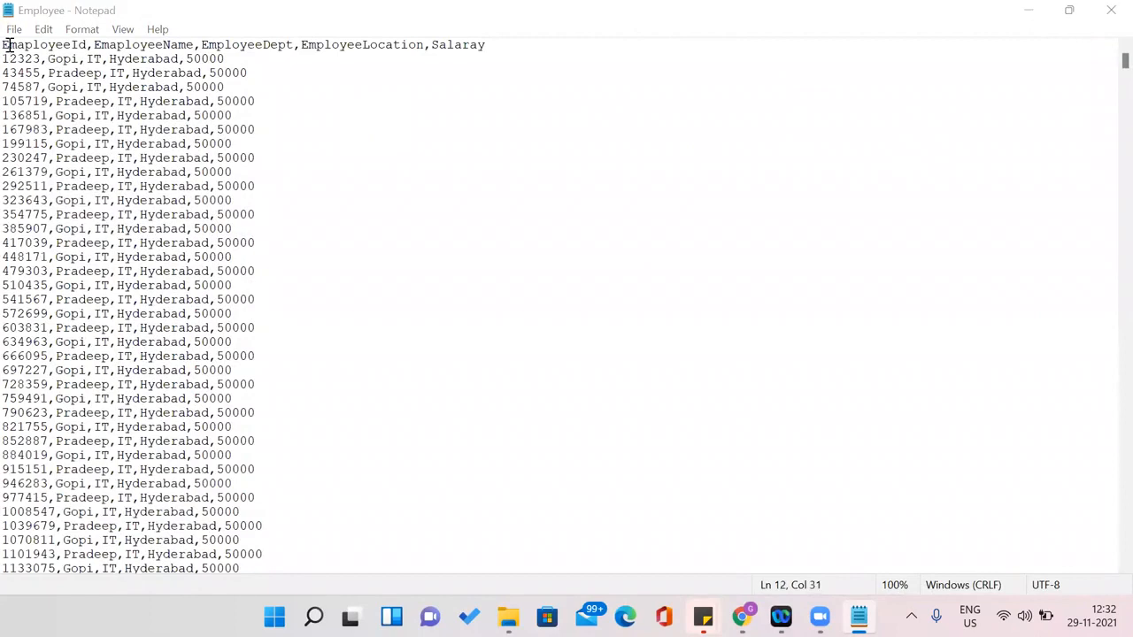
pyautogui.moveTo(4, 44); pyautogui.dragTo(542, 41)
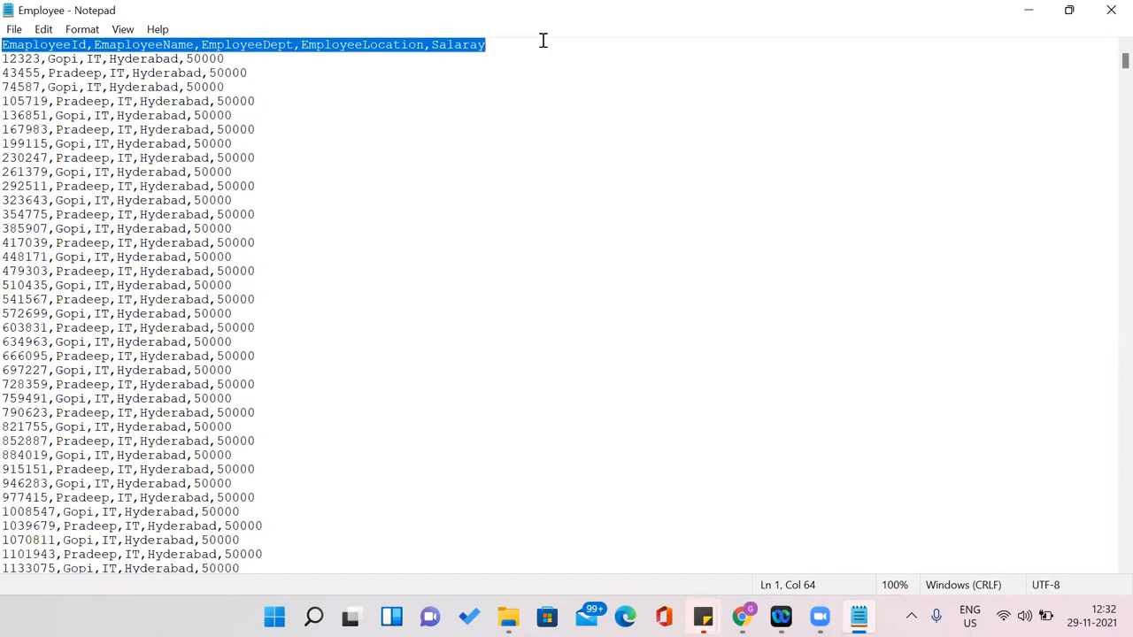
# Compare the Employee file's header row with its first data row by highlighting each of them
pyautogui.moveTo(8, 59); pyautogui.dragTo(232, 63)
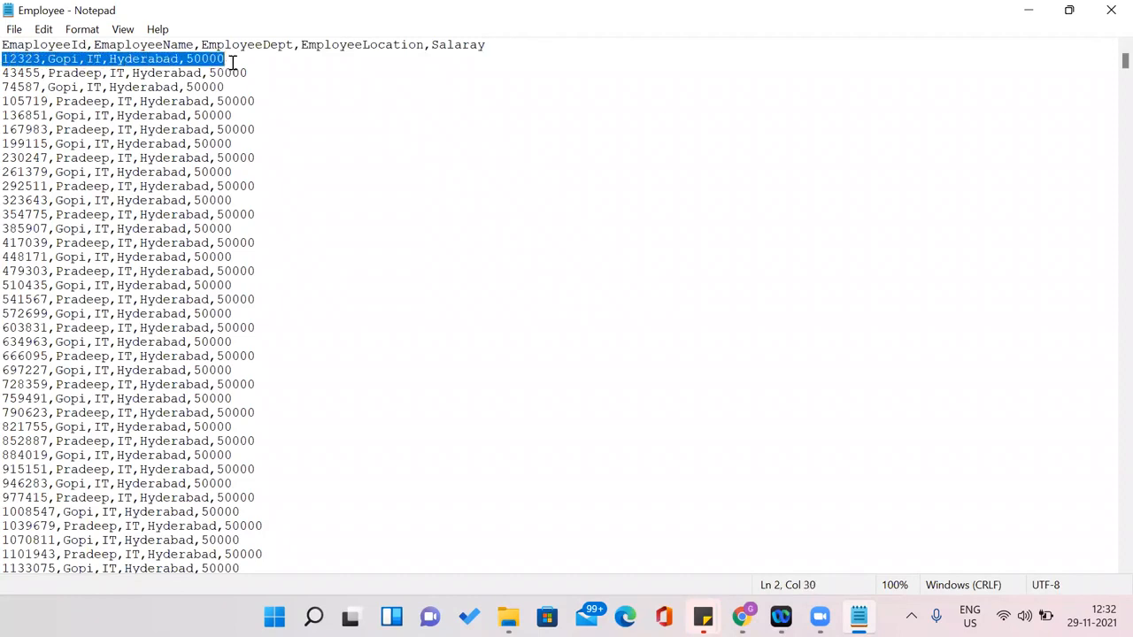
pyautogui.keyDown('shift'); pyautogui.click(2, 72); pyautogui.keyUp('shift')
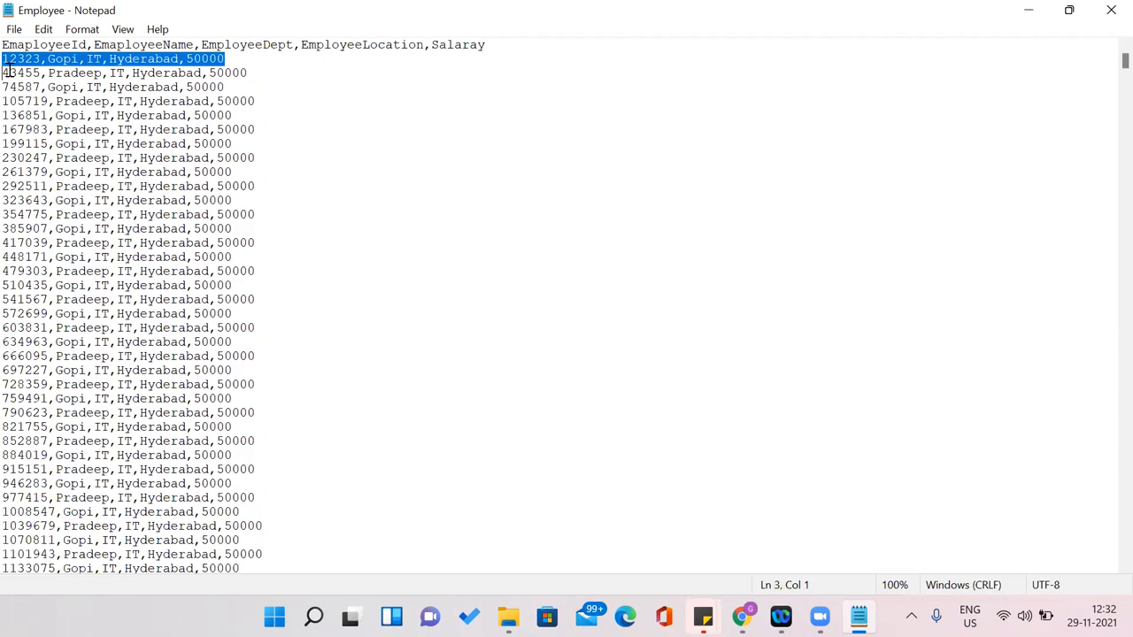
pyautogui.keyDown('shift'); pyautogui.click(131, 58); pyautogui.keyUp('shift')
pyautogui.press('End')
pyautogui.click(41, 58)
pyautogui.keyDown('shift'); pyautogui.click(3, 44); pyautogui.keyUp('shift')
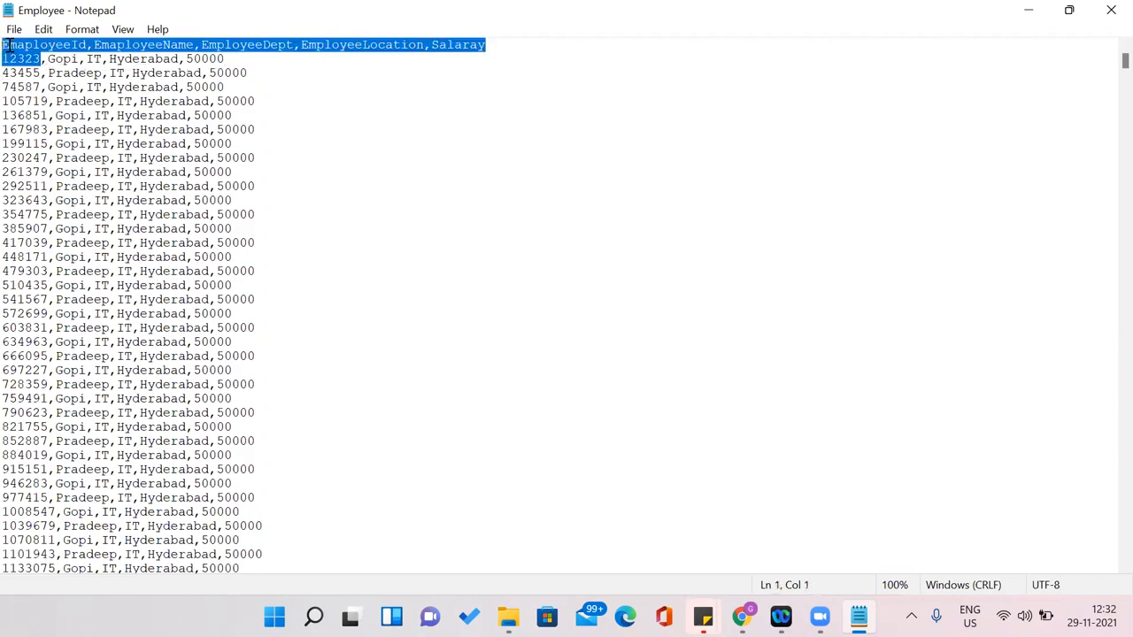
pyautogui.keyDown('shift'); pyautogui.click(3, 58); pyautogui.keyUp('shift')
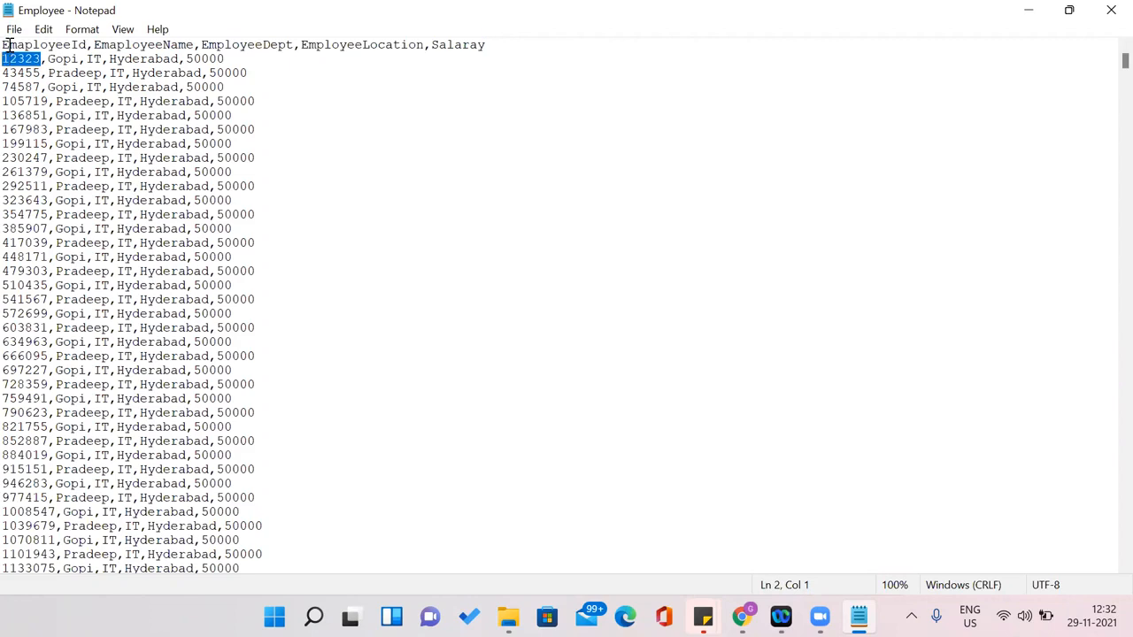
pyautogui.tripleClick(42, 57)
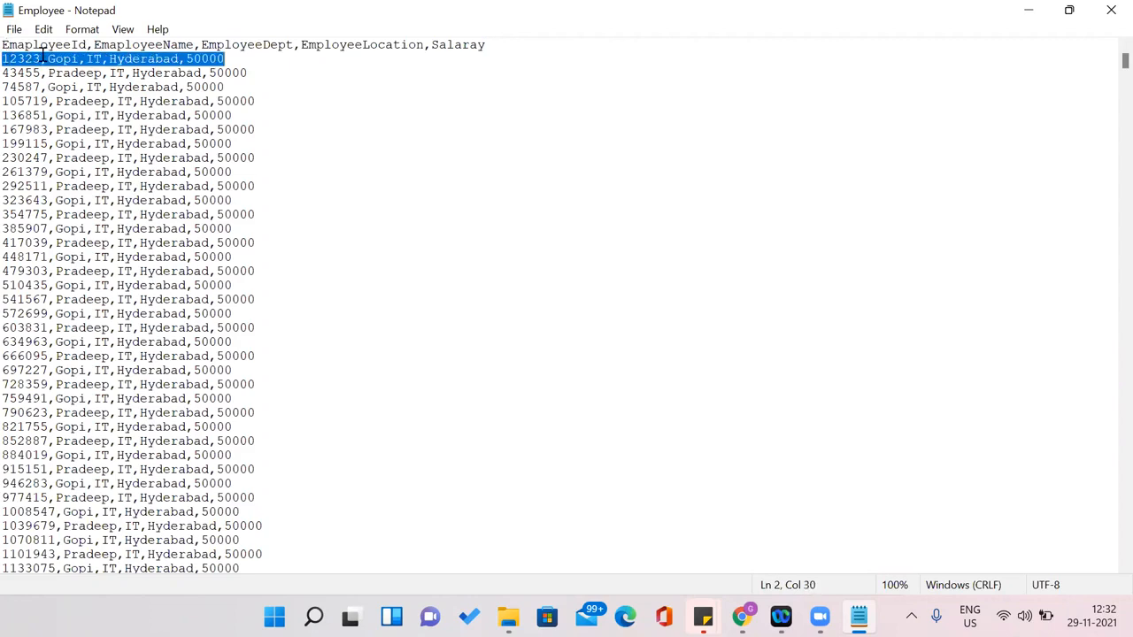
# Review the CSV FF profile's options in Boomi in the browser, and return to the Employee file in Notepad
pyautogui.hotkey('alt', 'Tab')
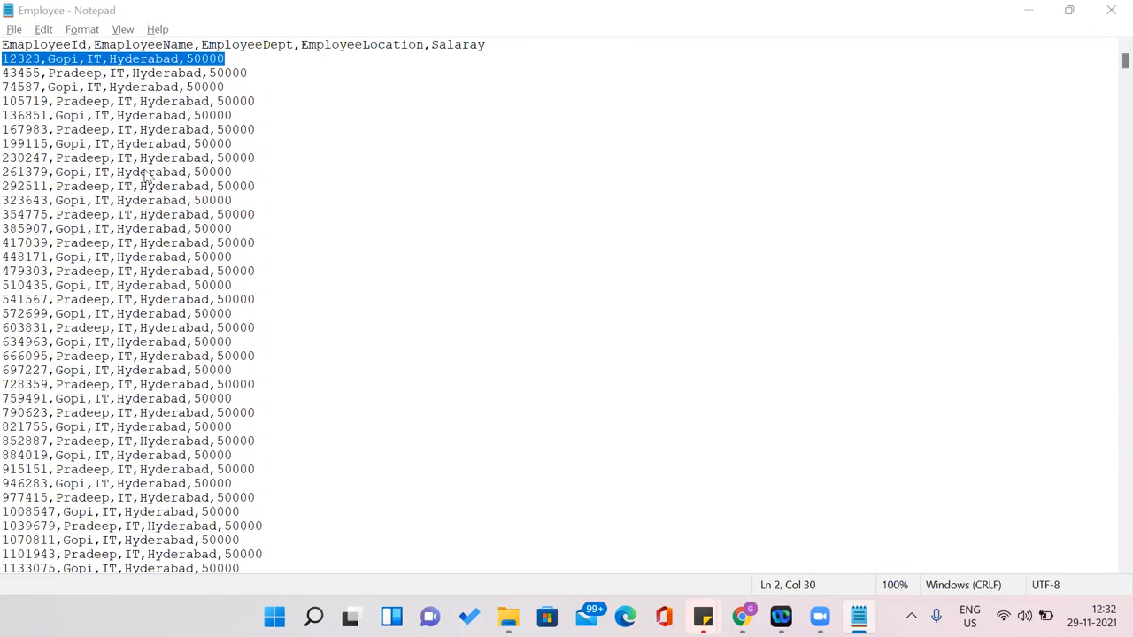
pyautogui.hotkey('alt', 'Tab')
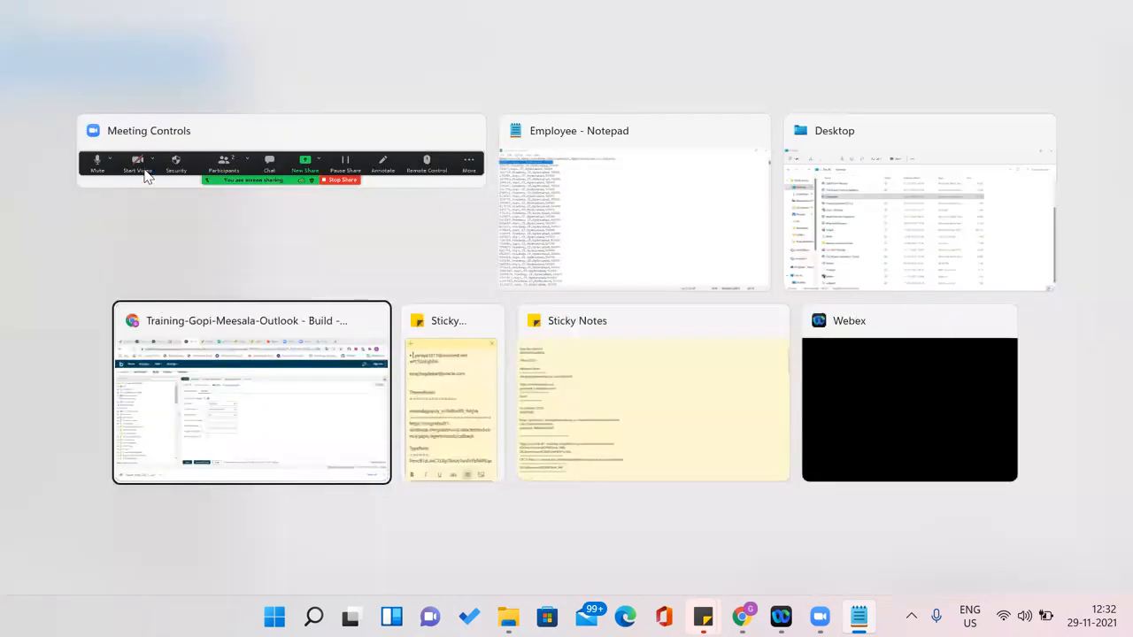
pyautogui.click(292, 310)
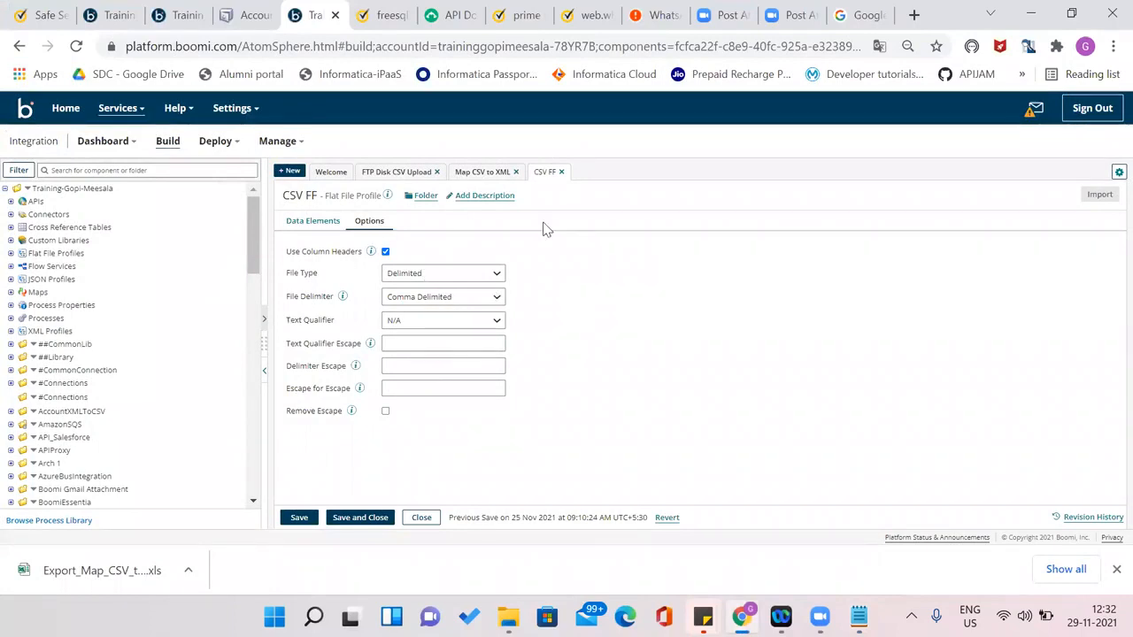
pyautogui.hotkey('alt', 'Tab')
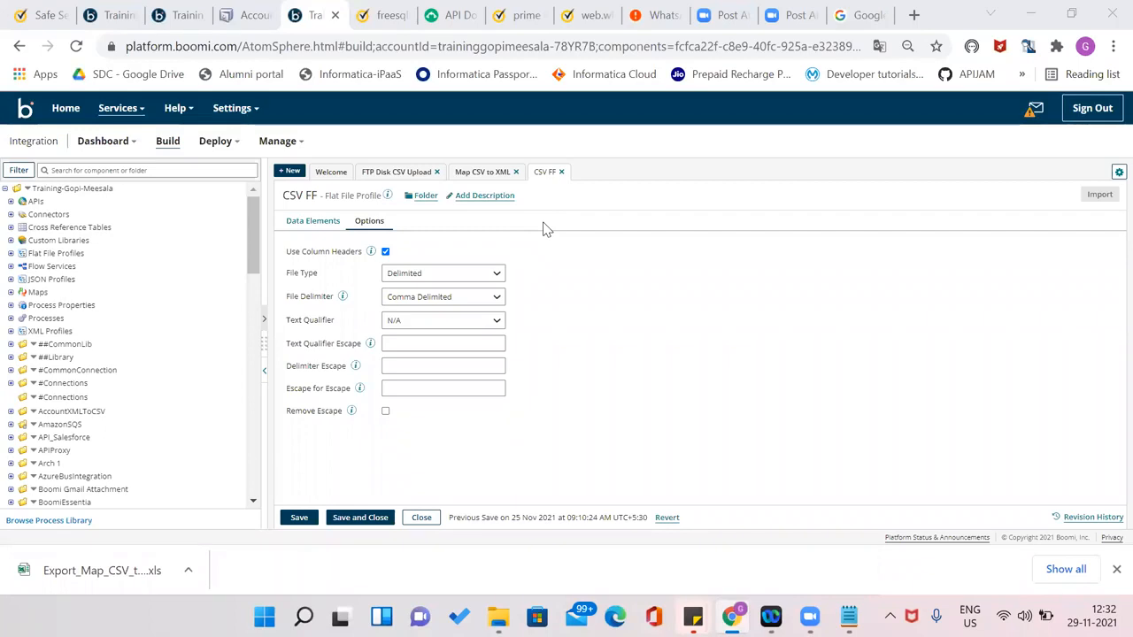
pyautogui.hotkey('alt', 'Tab')
pyautogui.hotkey('alt', 'Tab')
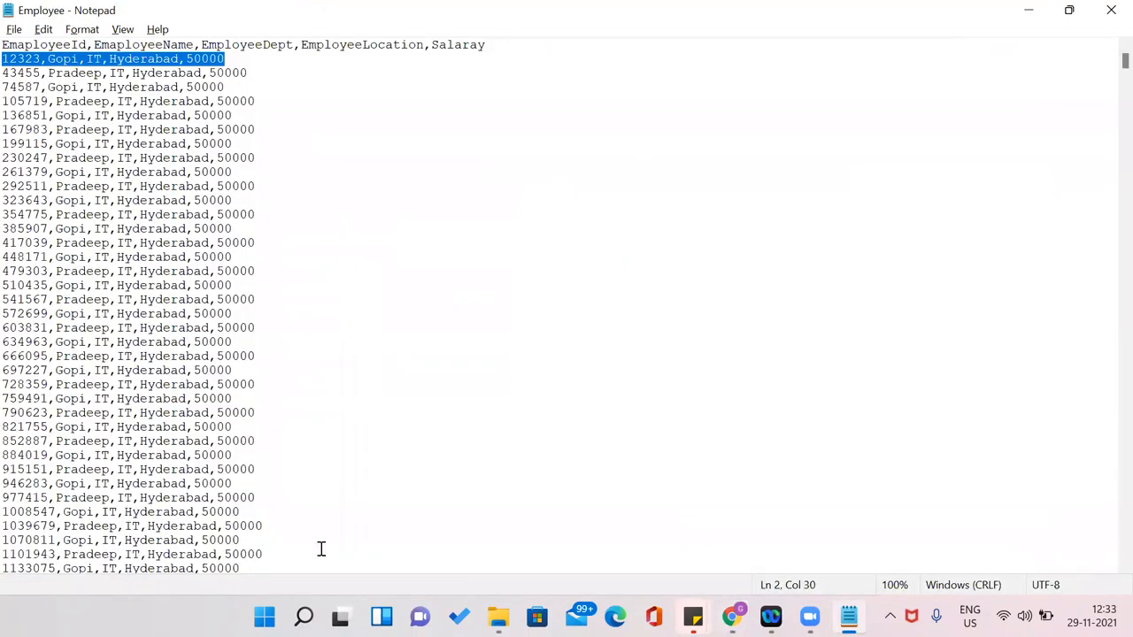
# Open a new blank Notepad document with empty lines at its start
pyautogui.click(304, 617)
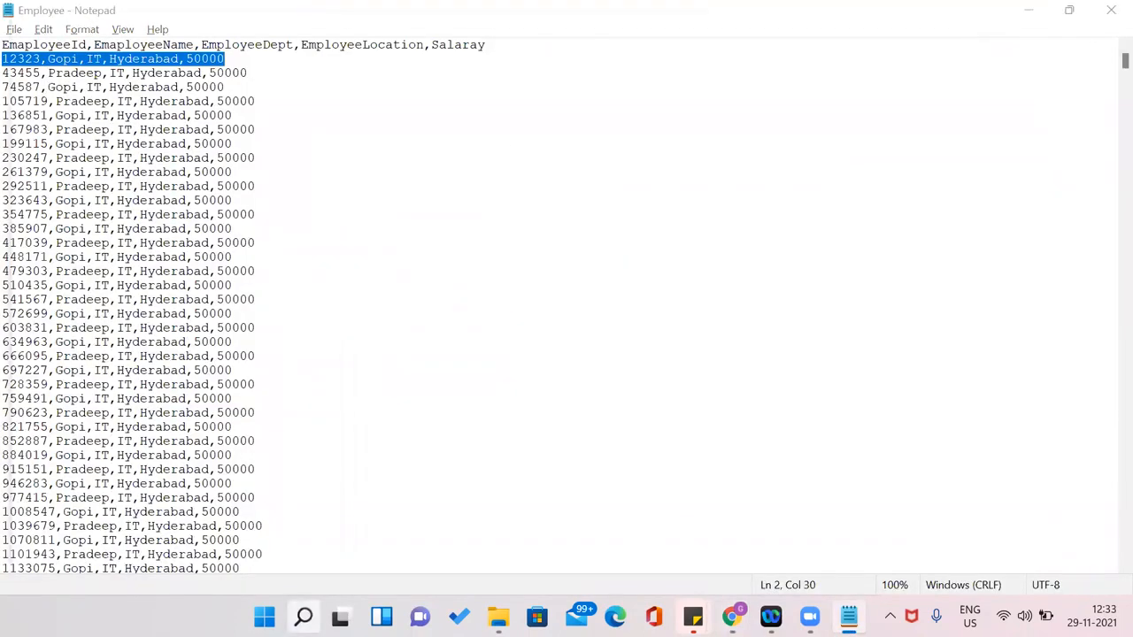
pyautogui.write('ot')
pyautogui.press('BackSpace')
pyautogui.press('BackSpace')
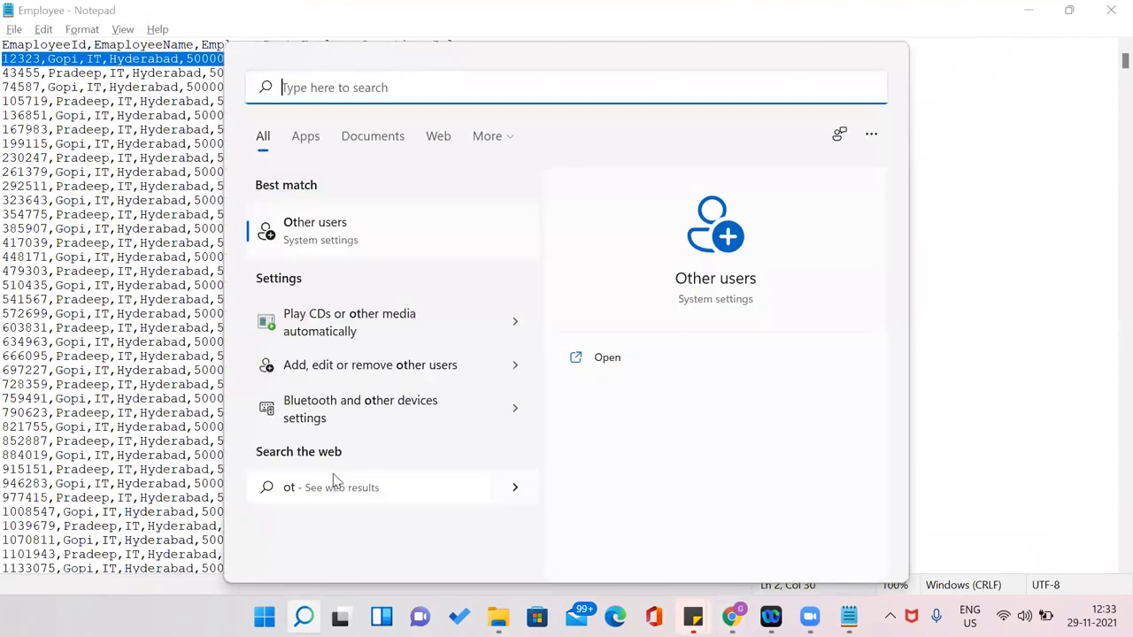
pyautogui.write('note')
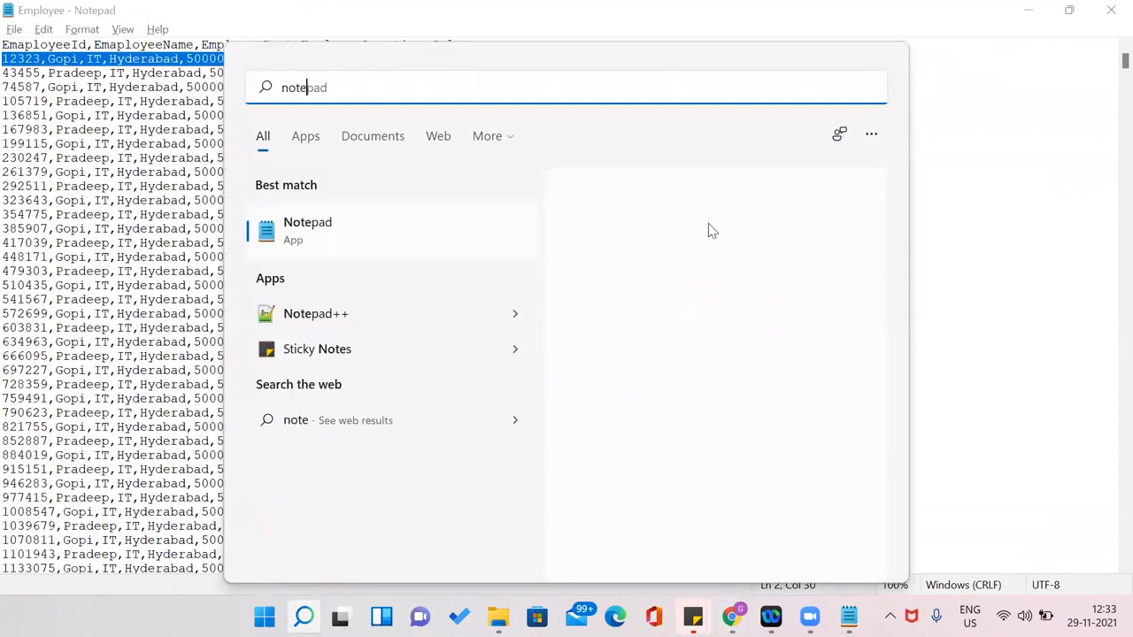
pyautogui.press('Return')
pyautogui.press('Return')
pyautogui.press('Return')
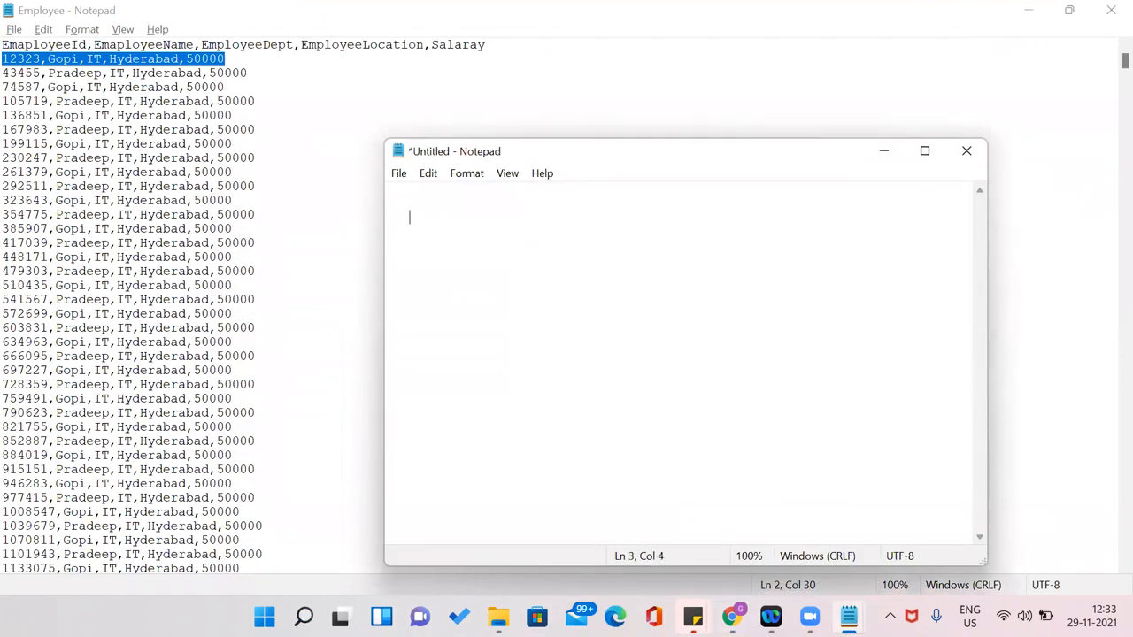
# Write "Name Column" as the first entry in the untitled note
pyautogui.write('SE')
pyautogui.press('BackSpace')
pyautogui.press('BackSpace')
pyautogui.press('BackSpace')
pyautogui.write('Name Column')
pyautogui.hotkey('shift', 'Home')
pyautogui.press('Home')
pyautogui.press('End')
# Add "Sequence" as a separate entry a few lines below "Name Column" in the note
pyautogui.press('Return')
pyautogui.press('Return')
pyautogui.press('Return')
pyautogui.write('SEqu')
pyautogui.press('BackSpace')
pyautogui.press('BackSpace')
pyautogui.press('BackSpace')
pyautogui.write('equence')
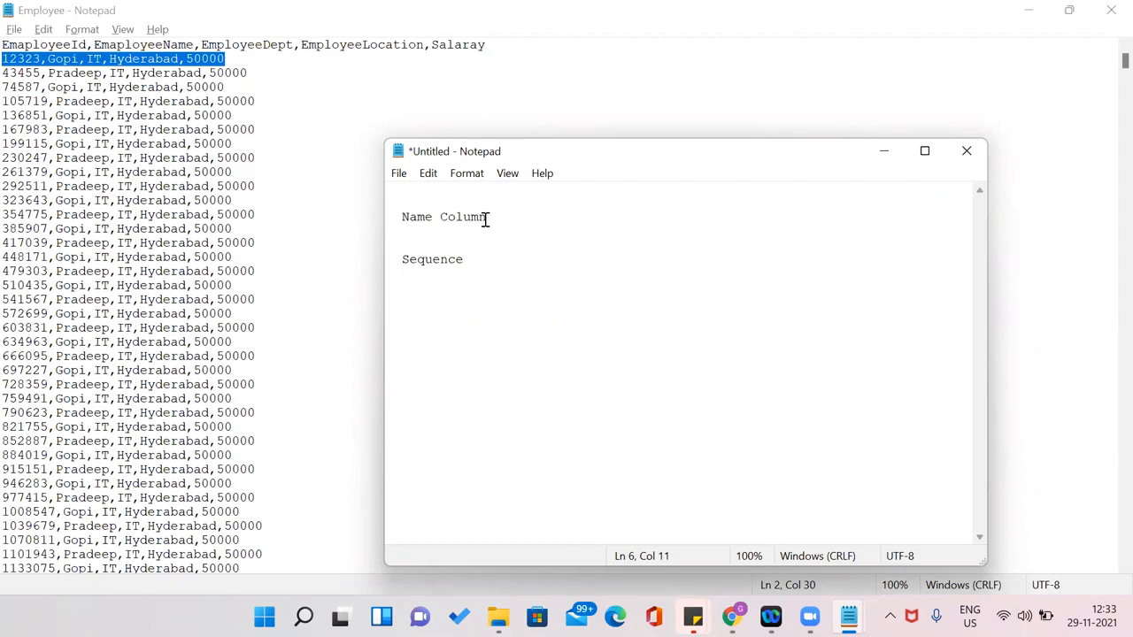
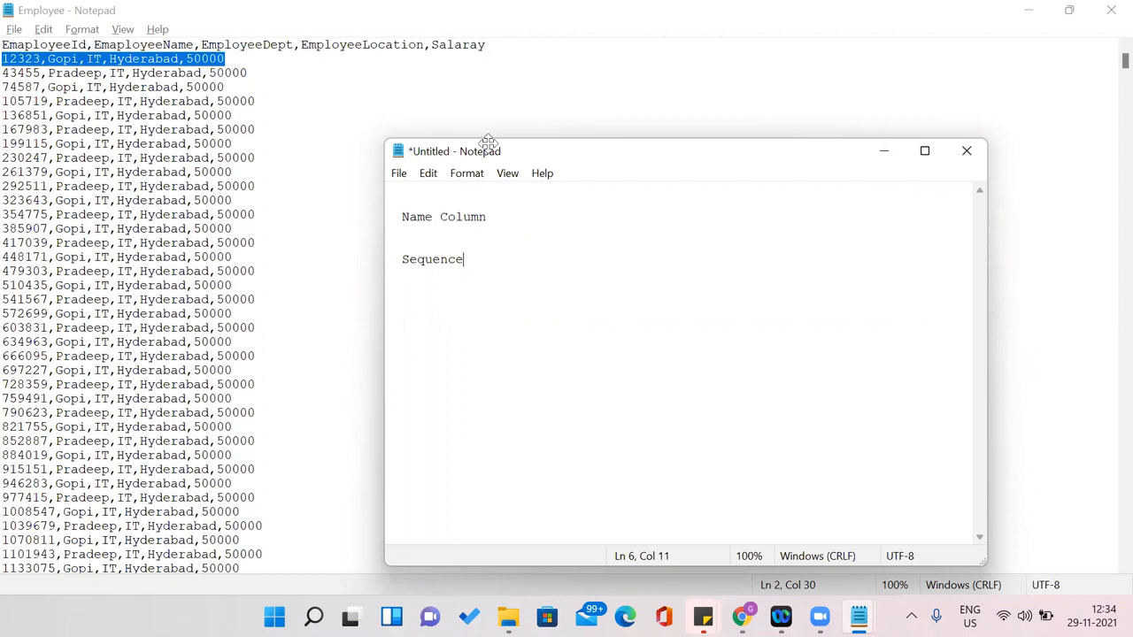
# Switch to Chrome and go to the Google page tab to enter a new address
pyautogui.hotkey('alt', 'Tab')
pyautogui.press('Tab')
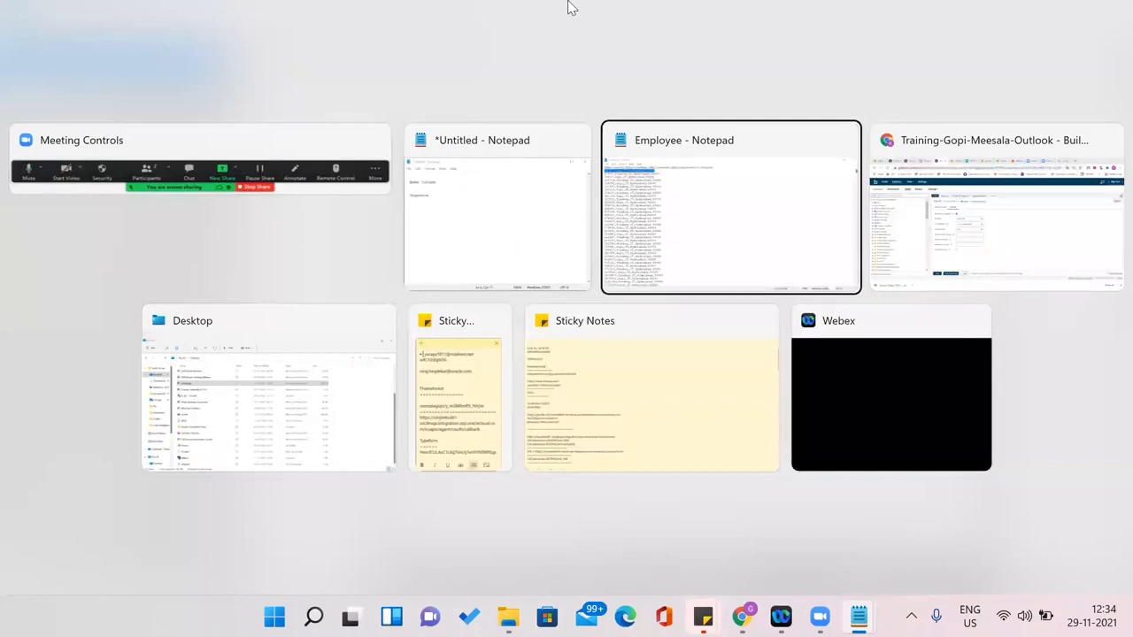
pyautogui.hotkey('ctrl', '9')
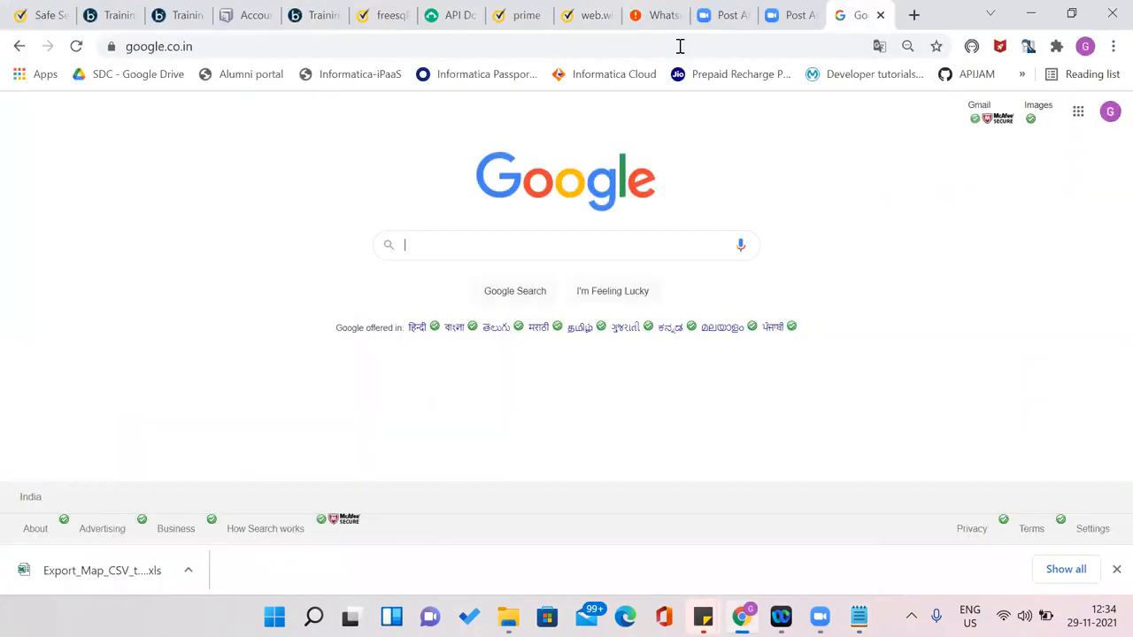
pyautogui.click(680, 46)
pyautogui.write('worka')
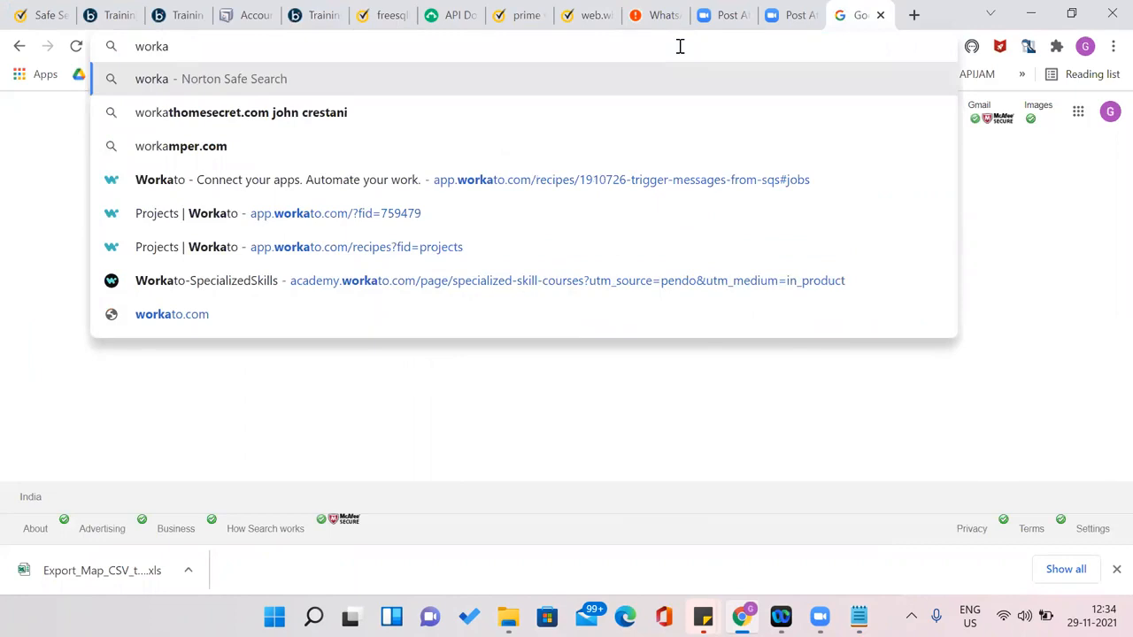
pyautogui.press('BackSpace')
pyautogui.press('BackSpace')
pyautogui.press('BackSpace')
pyautogui.press('BackSpace')
pyautogui.press('BackSpace')
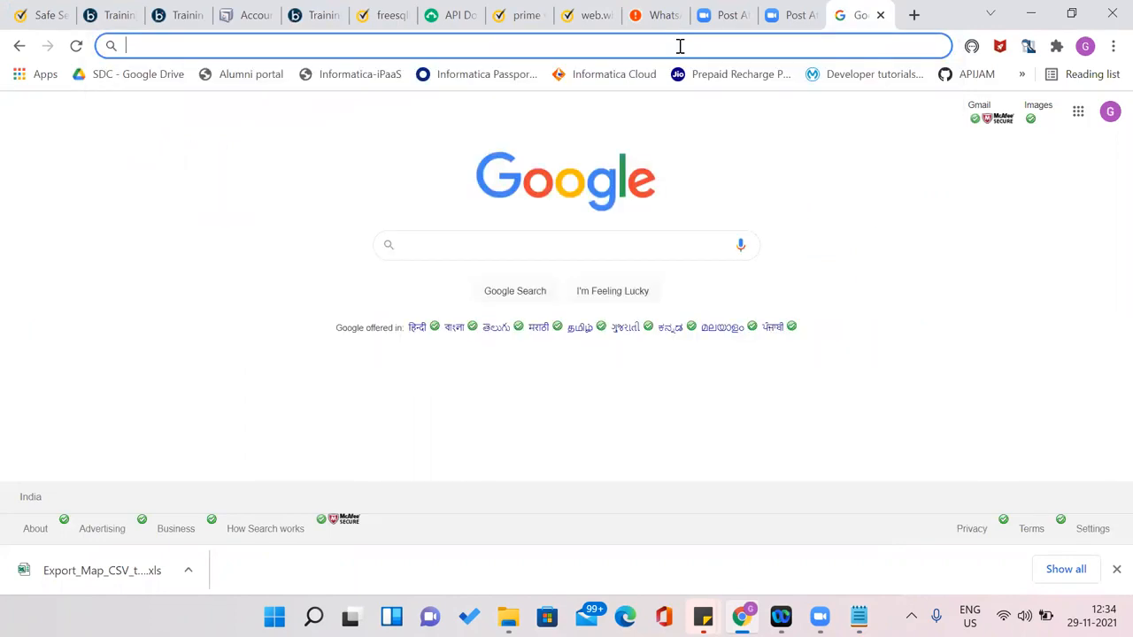
# Open the Workato app and go to the Demo folder of the Training project
pyautogui.write('app')
pyautogui.press('Return')
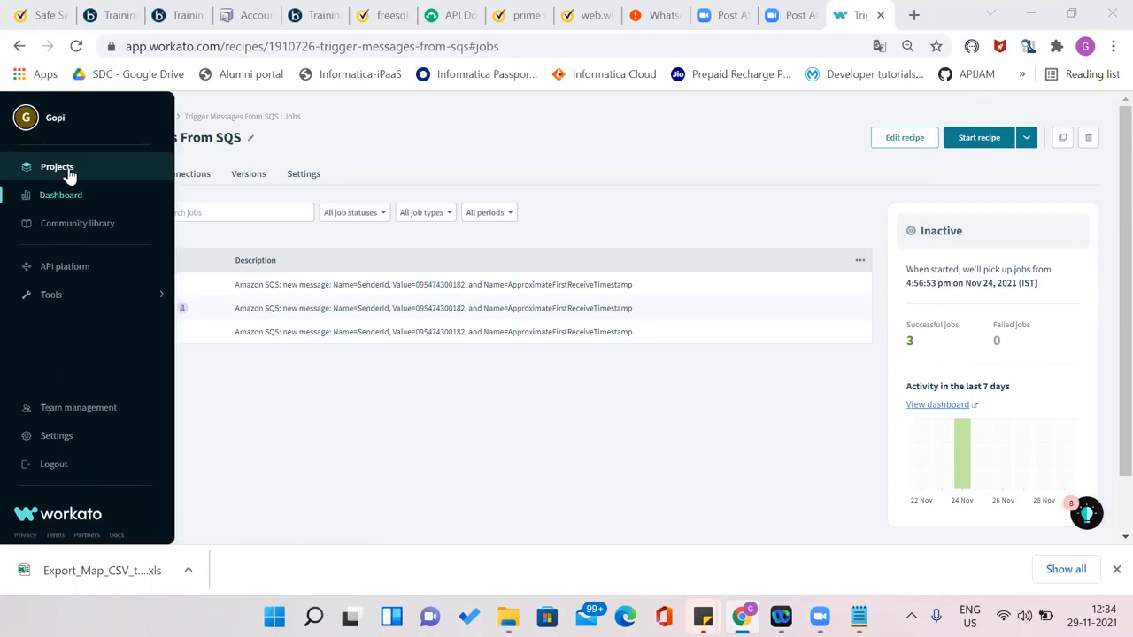
pyautogui.click(69, 174)
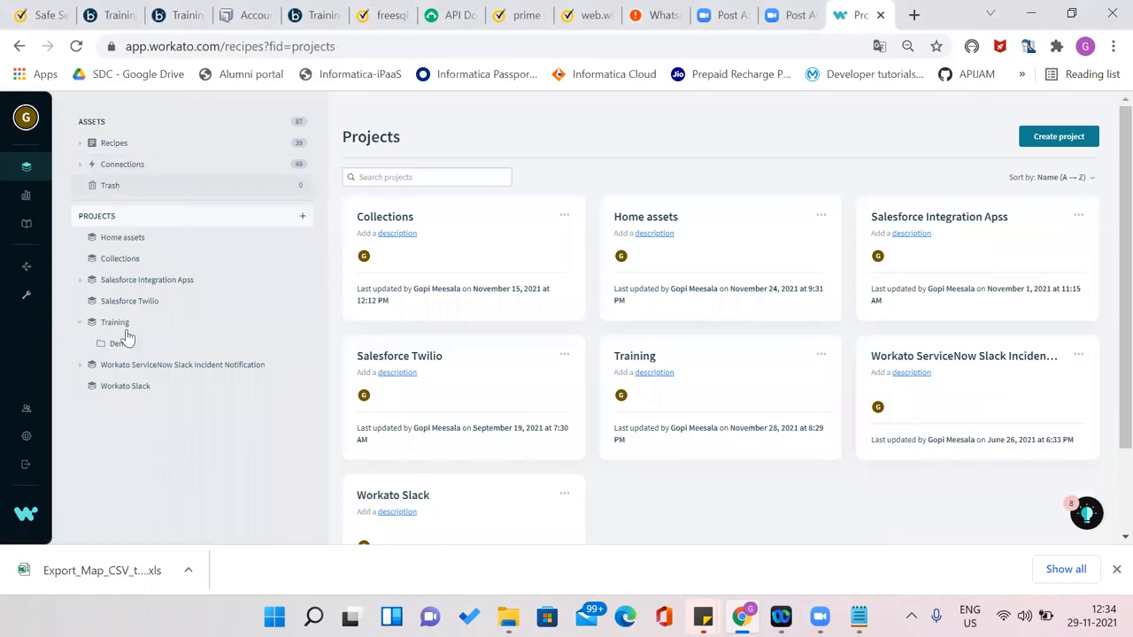
pyautogui.click(124, 343)
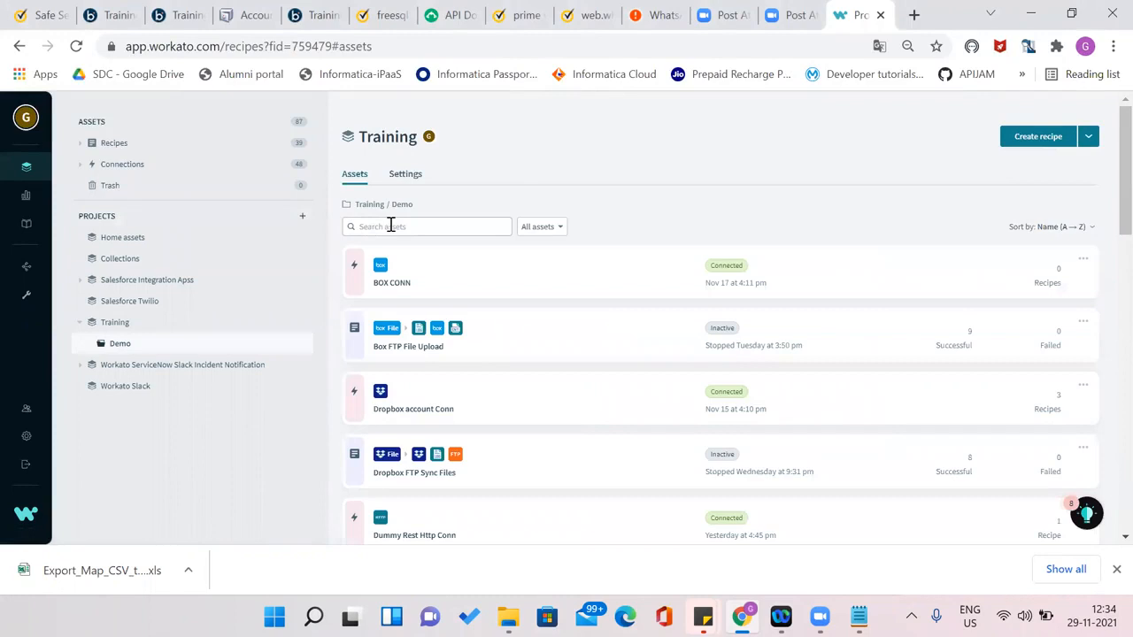
# Search the Demo folder's assets for "File" and open the Box FTP File Upload recipe
pyautogui.click(390, 225)
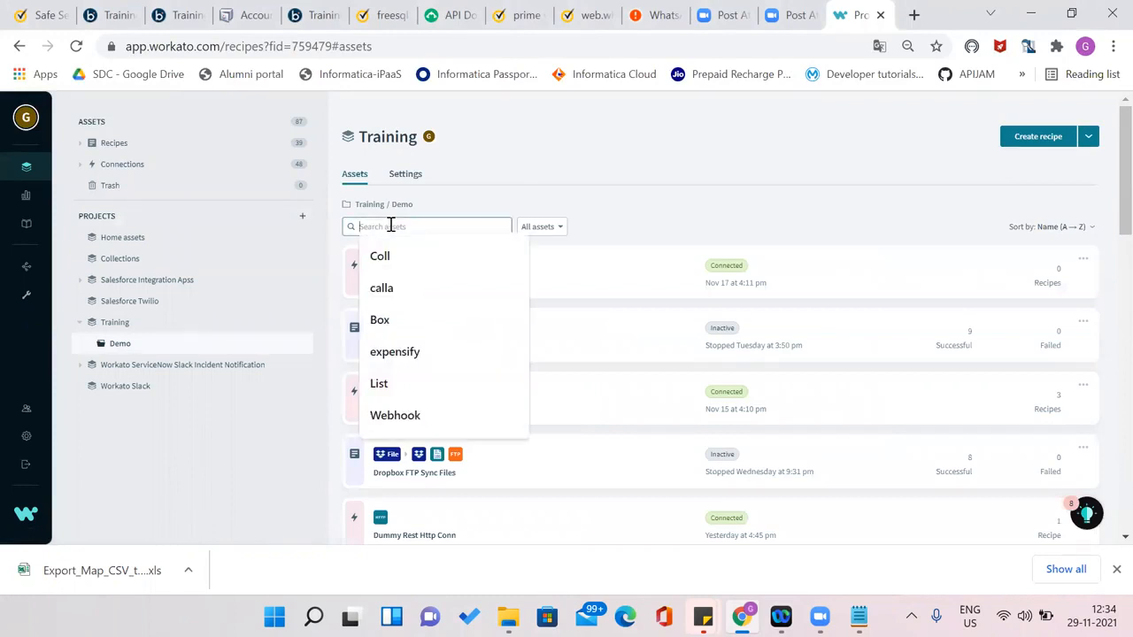
pyautogui.write('File')
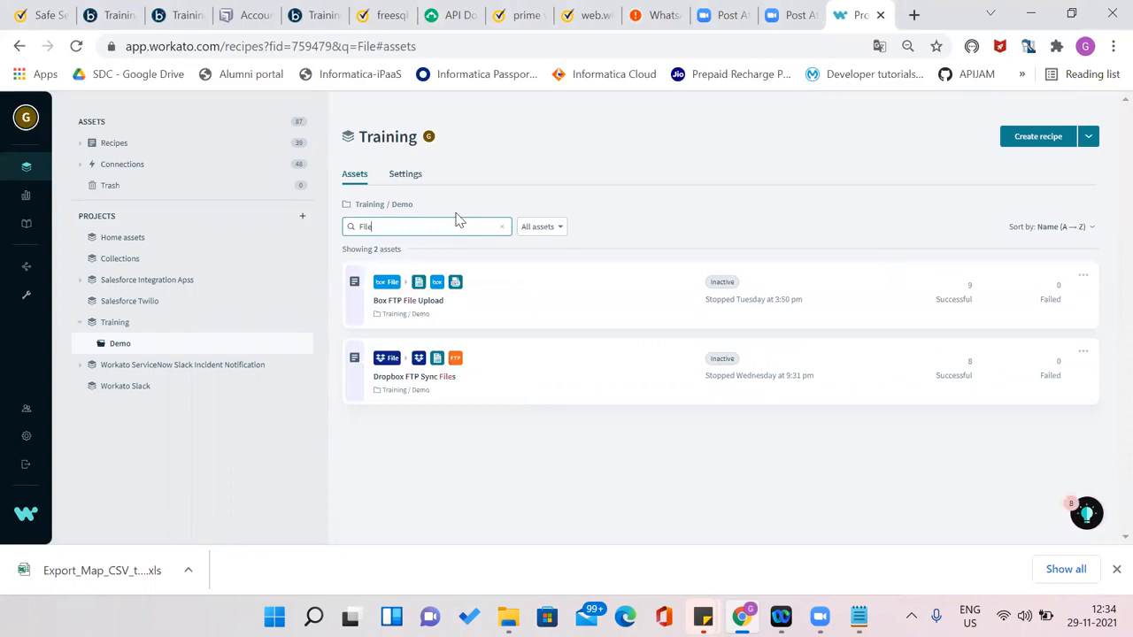
pyautogui.click(535, 312)
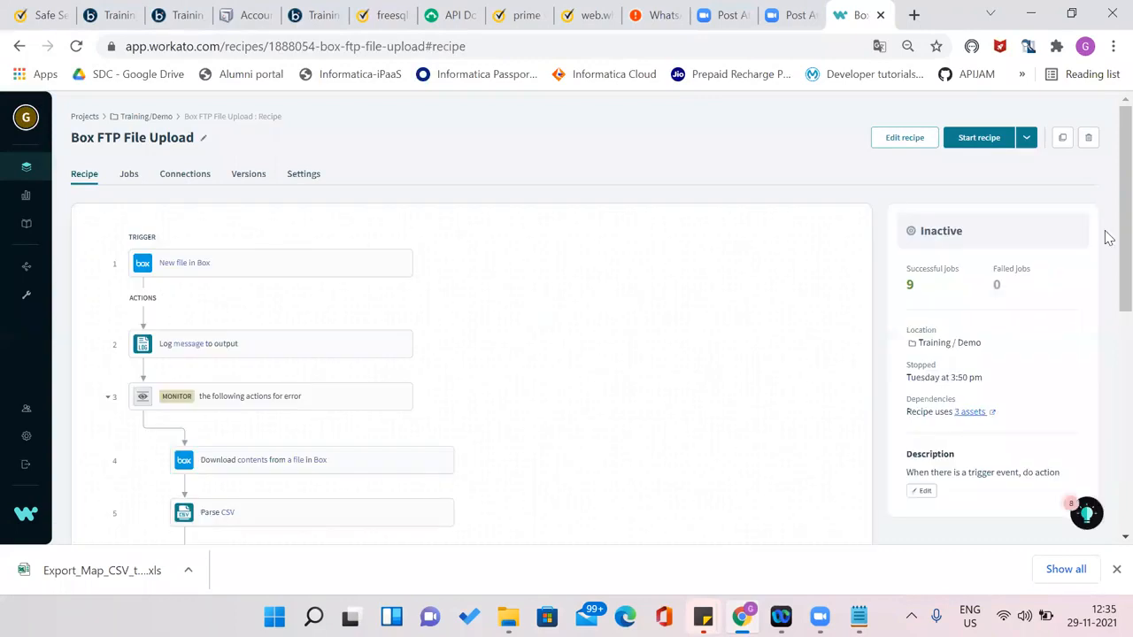
# Open the recipe's Parse CSV step and examine its column separator, header line and column tracking settings
pyautogui.scroll(-2, 1105, 265)
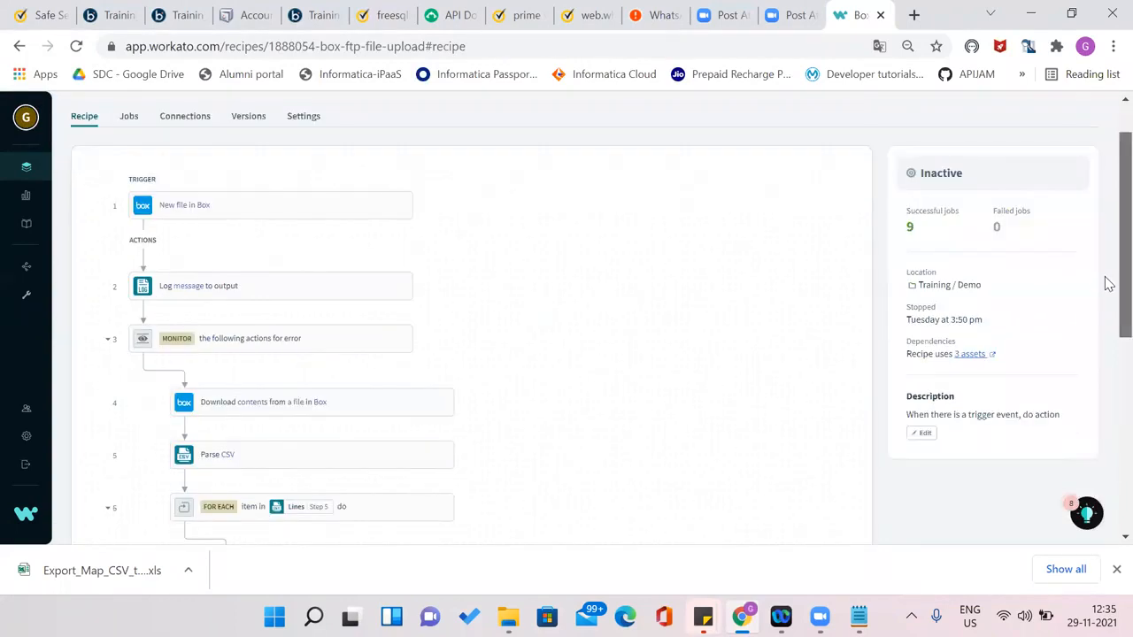
pyautogui.scroll(-1, 1107, 314)
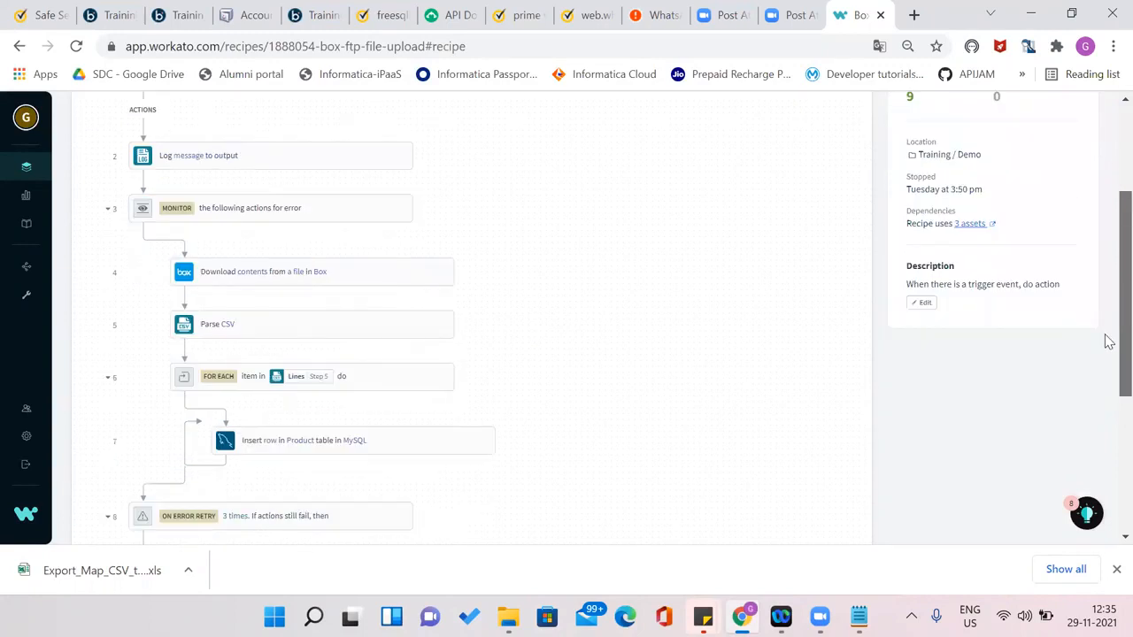
pyautogui.scroll(-1, 385, 250)
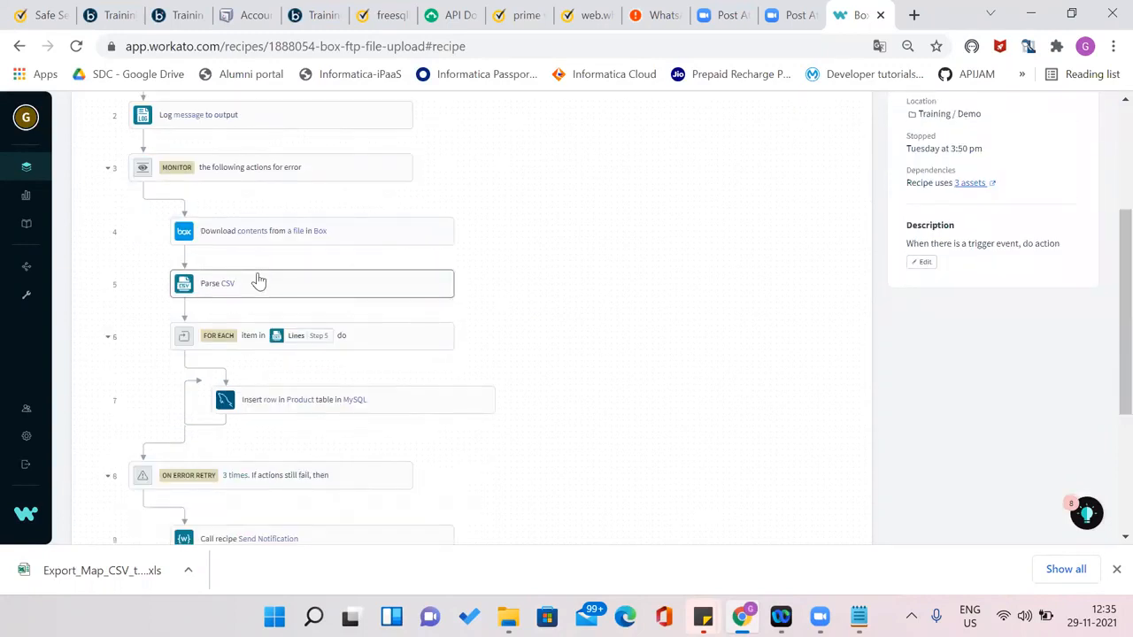
pyautogui.click(258, 281)
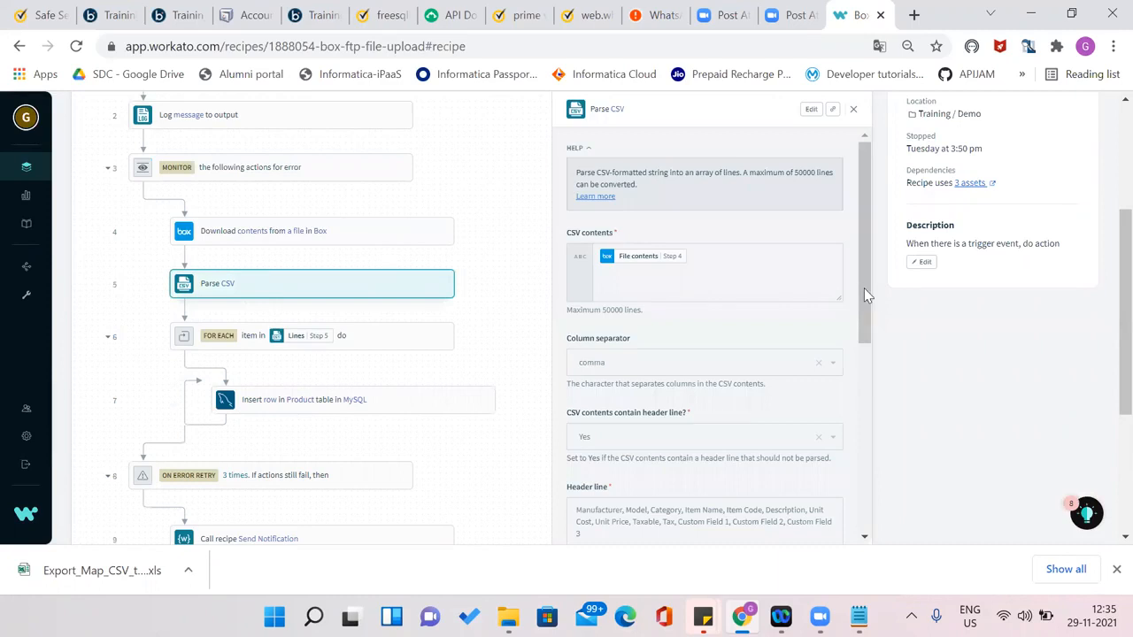
pyautogui.scroll(-1, 864, 324)
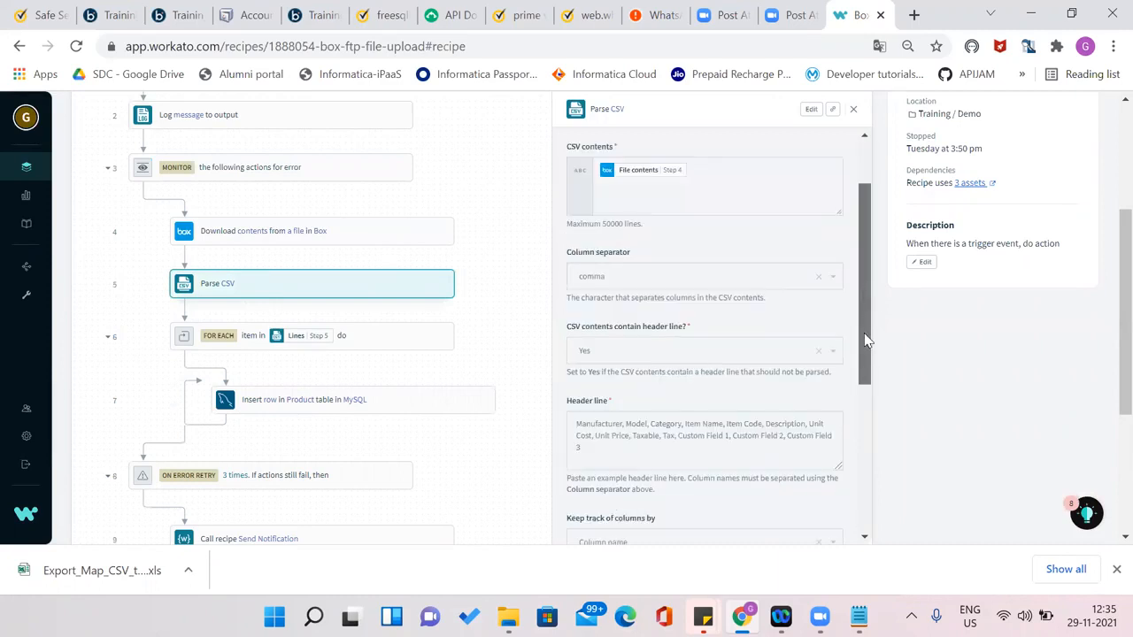
pyautogui.moveTo(865, 340); pyautogui.dragTo(864, 363)
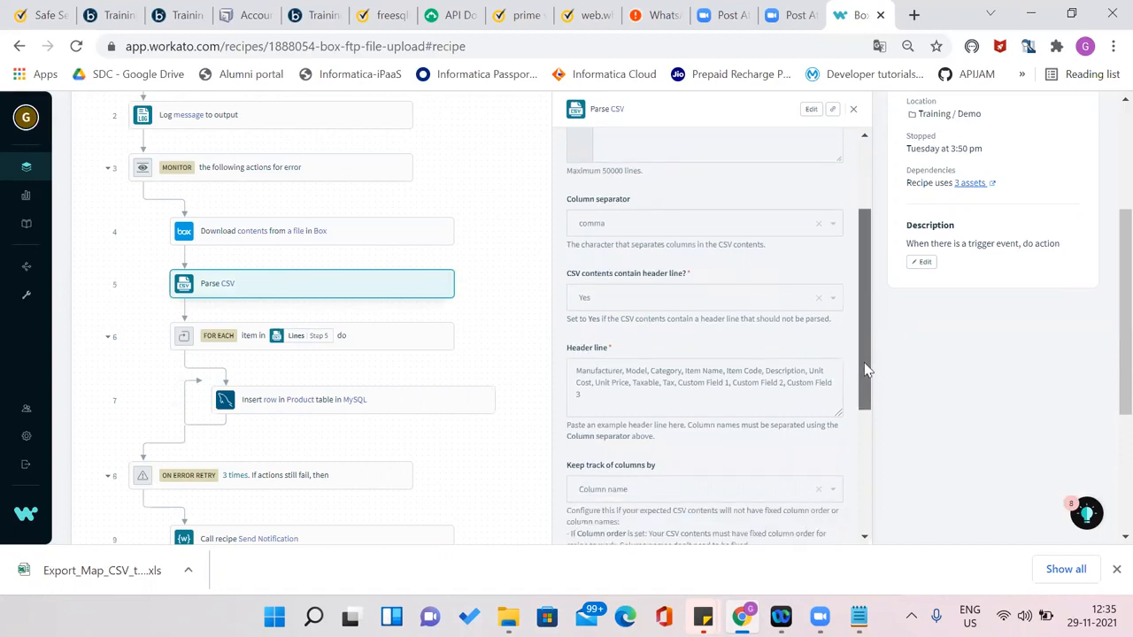
# Open the Parse CSV step in edit mode and examine its "CSV contents contain header line?" and Header line settings
pyautogui.click(811, 110)
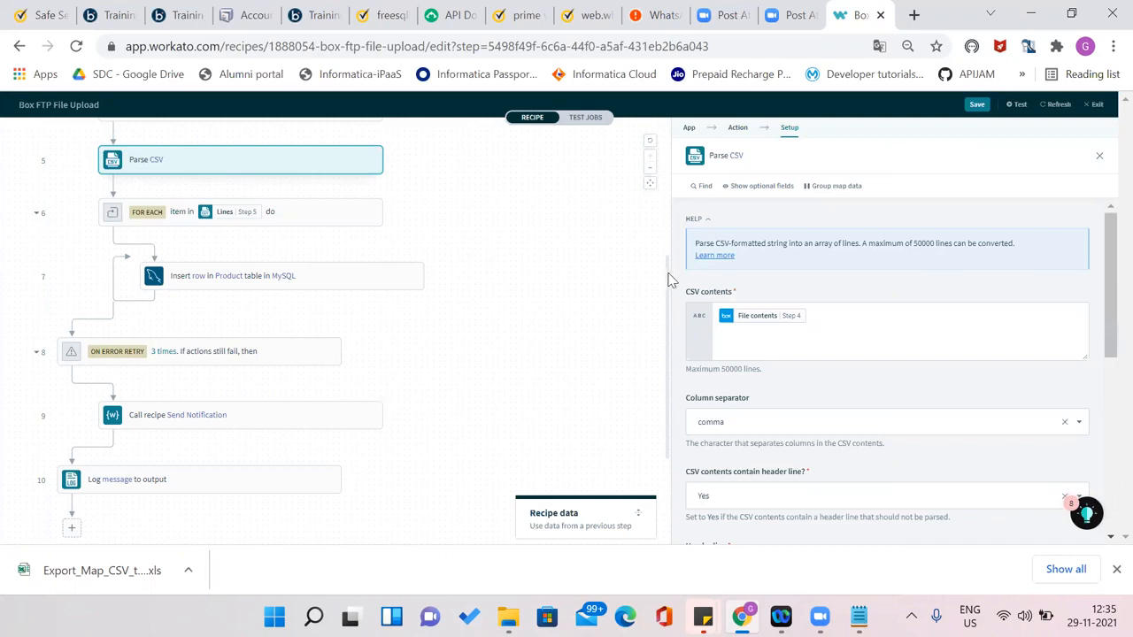
pyautogui.scroll(3, 647, 177)
pyautogui.scroll(2, 89, 159)
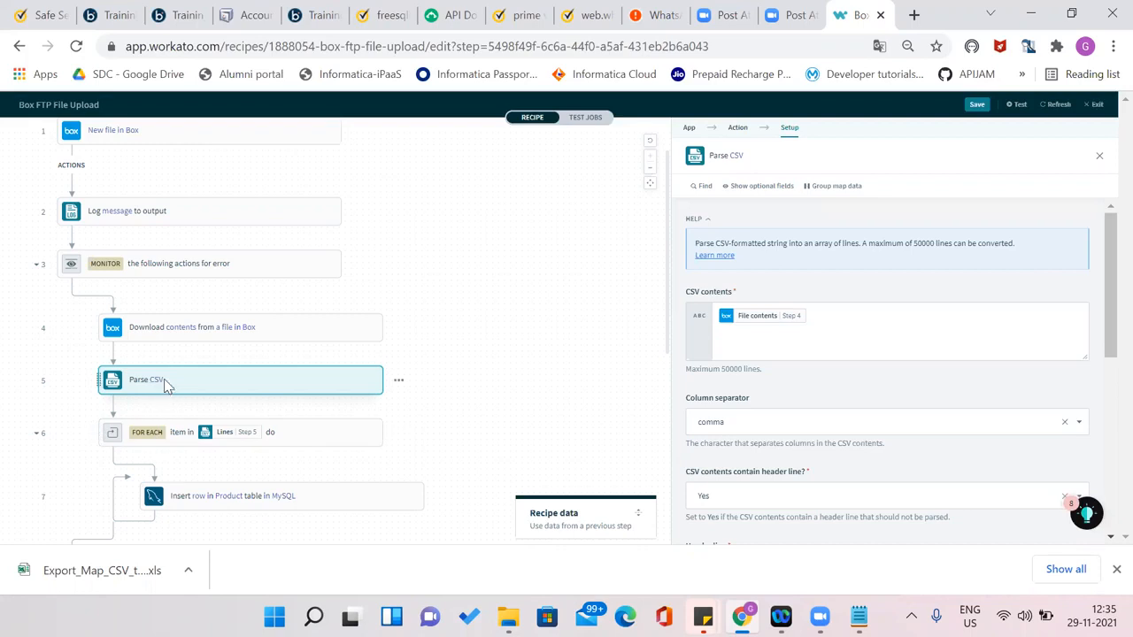
pyautogui.moveTo(1105, 251); pyautogui.dragTo(1105, 312)
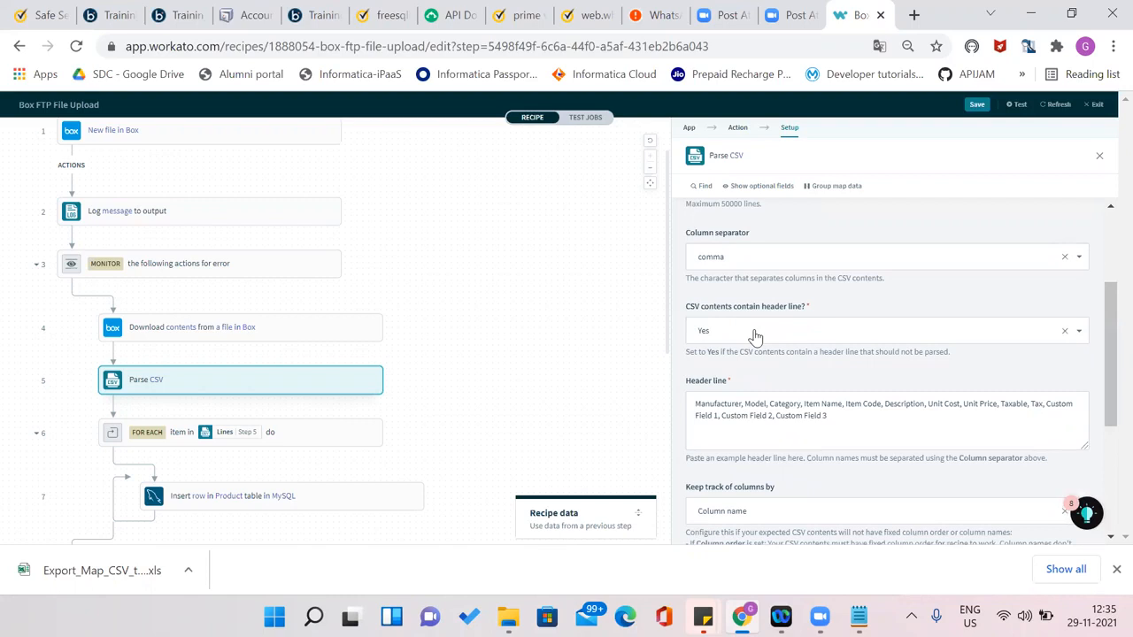
# Review whether the Parse CSV step expects a header line and read through the example column names in its Header line
pyautogui.click(754, 333)
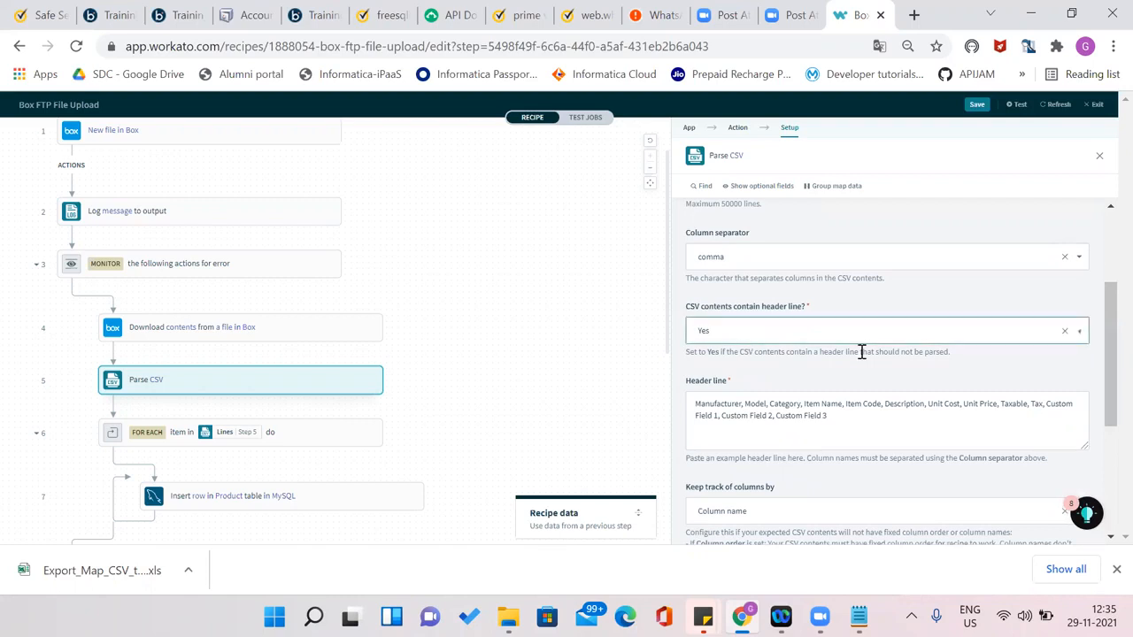
pyautogui.scroll(-2, 1109, 410)
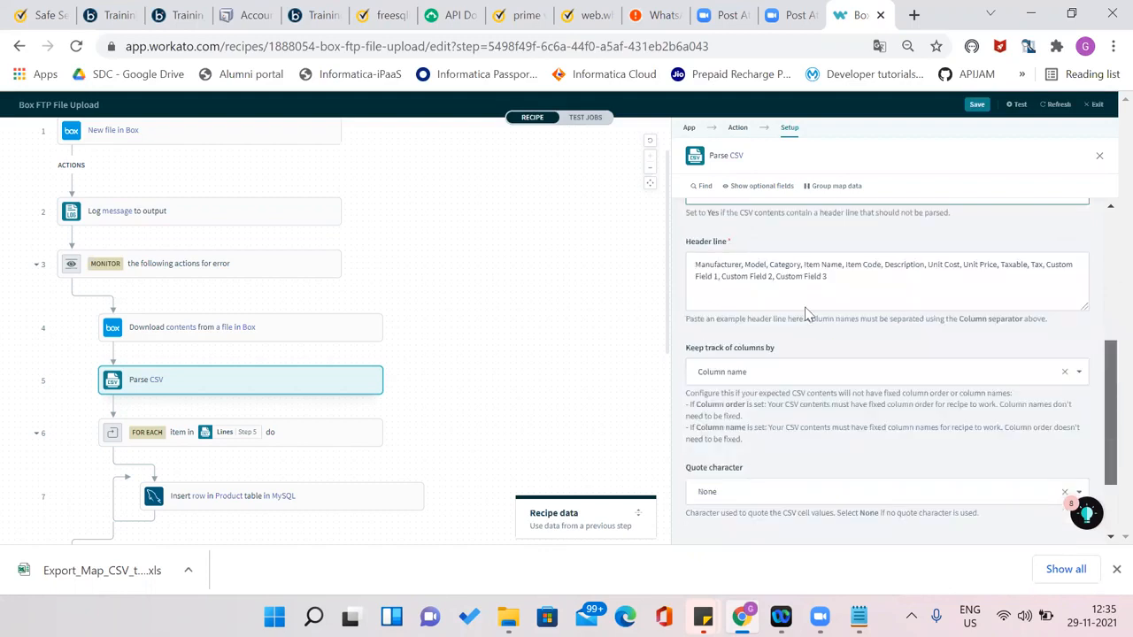
pyautogui.tripleClick(690, 268)
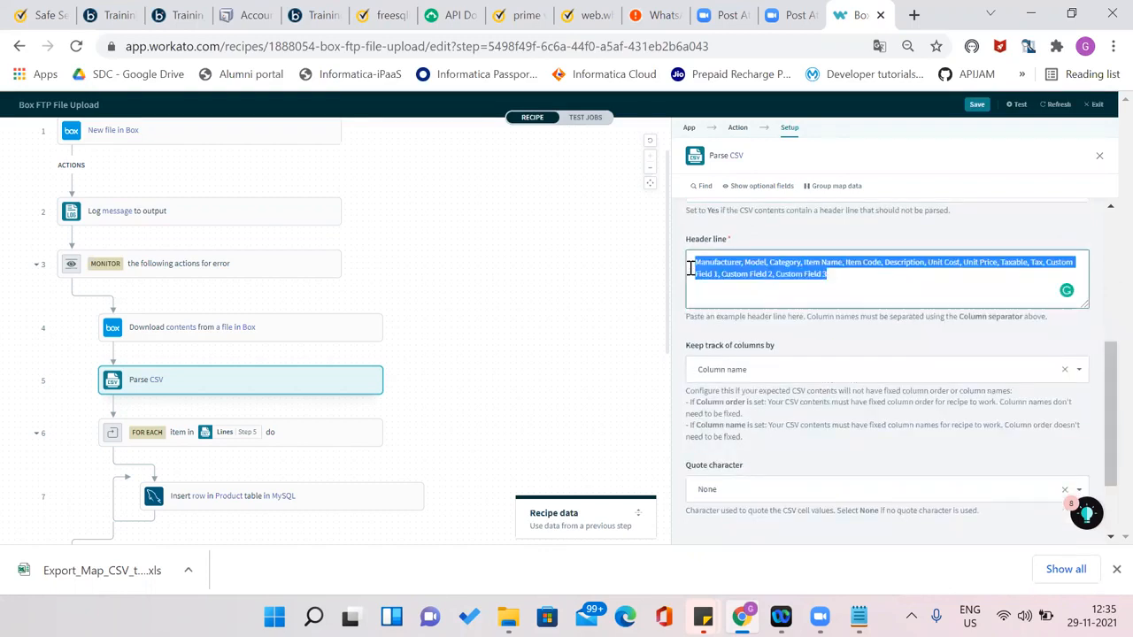
pyautogui.click(846, 280)
pyautogui.tripleClick(695, 252)
pyautogui.click(695, 252)
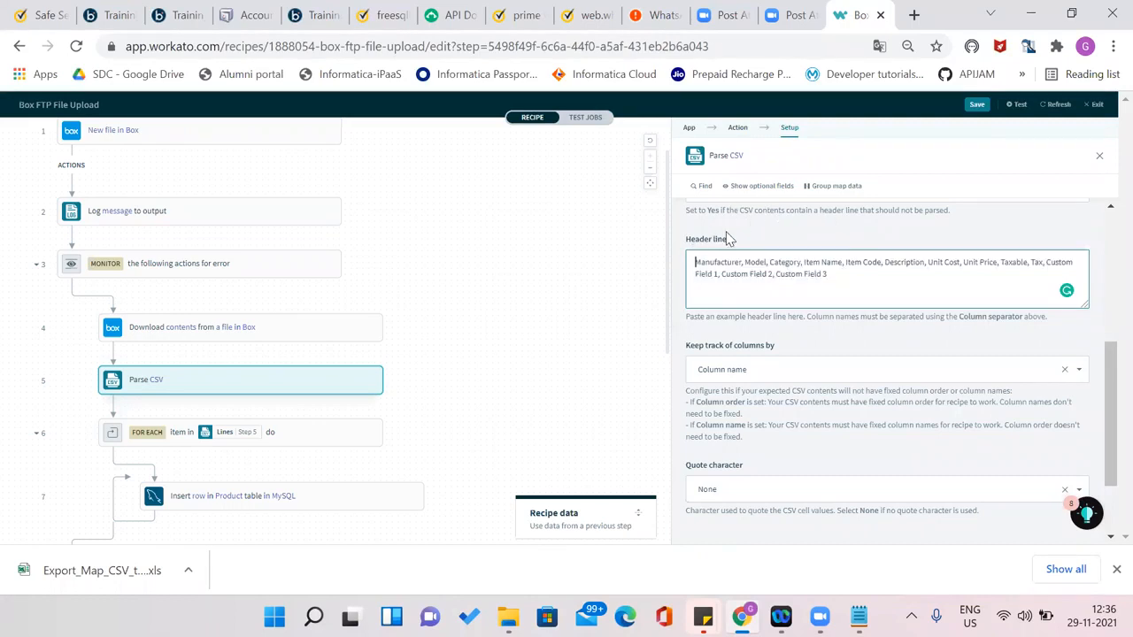
pyautogui.tripleClick(693, 262)
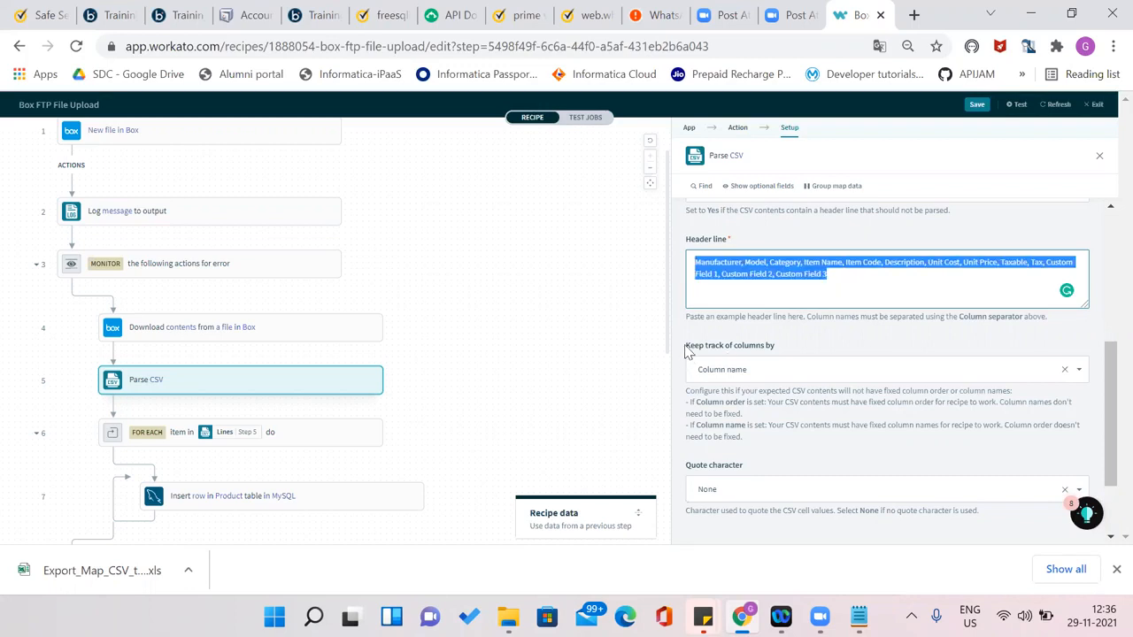
# Set the Parse CSV step's "Keep track of columns by" option to Column order
pyautogui.click(777, 350)
pyautogui.tripleClick(776, 349)
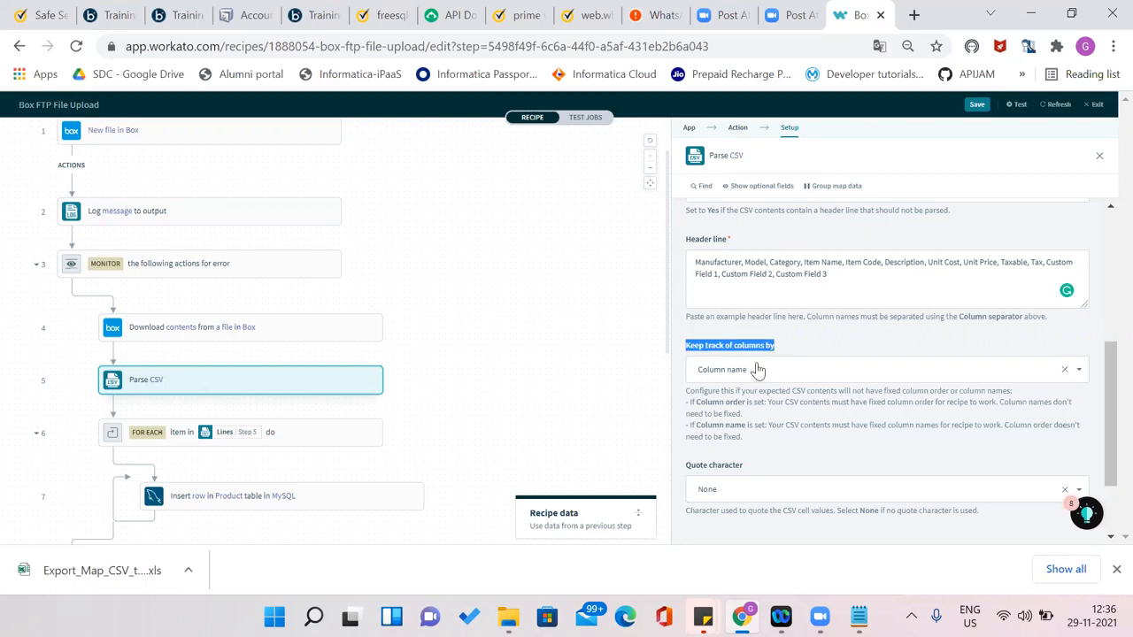
pyautogui.click(757, 364)
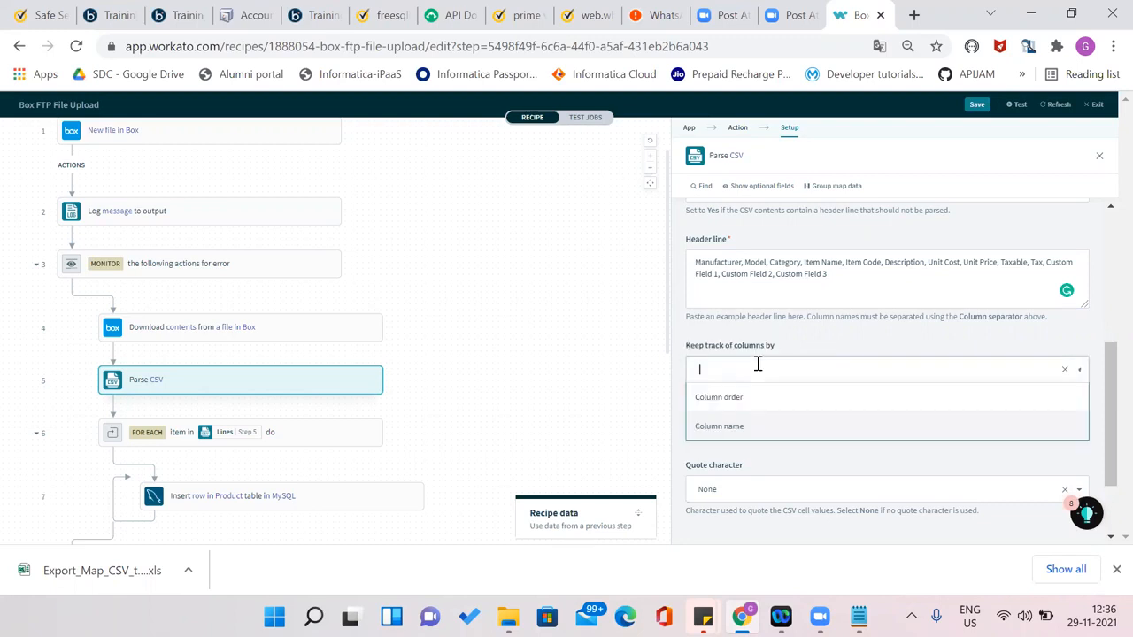
pyautogui.click(724, 399)
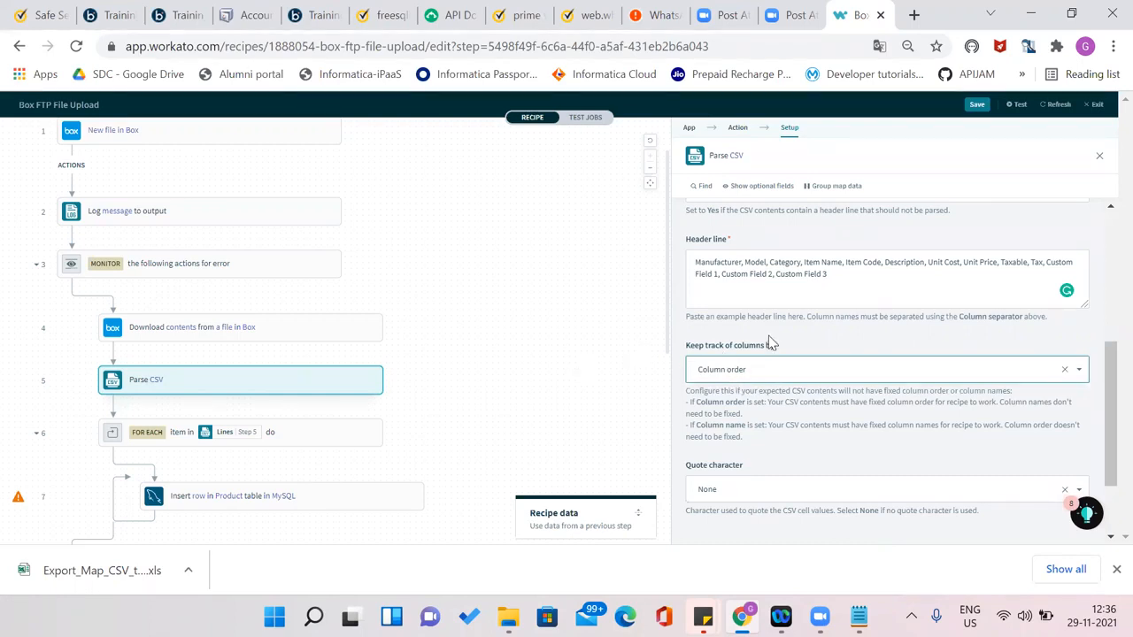
# Examine the sequence of Manufacturer, Model and Category in the Header line, followed by the whole column list
pyautogui.click(695, 265)
pyautogui.moveTo(695, 264); pyautogui.dragTo(728, 260)
pyautogui.doubleClick(759, 263)
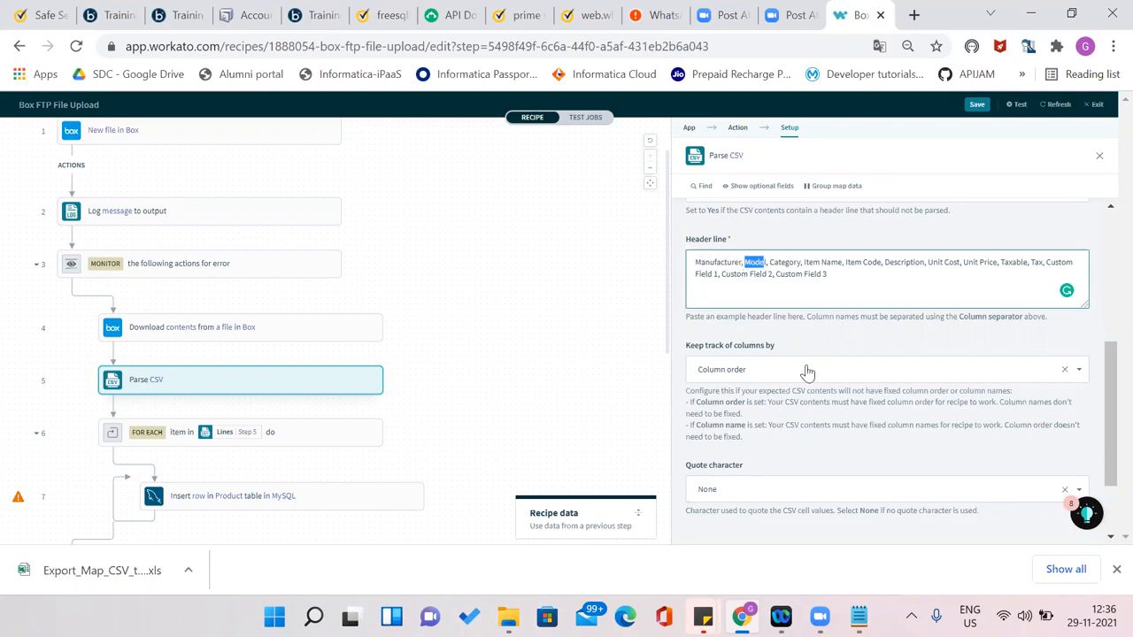
pyautogui.moveTo(769, 263); pyautogui.dragTo(800, 263)
pyautogui.click(697, 263)
pyautogui.hotkey('ctrl', 'a')
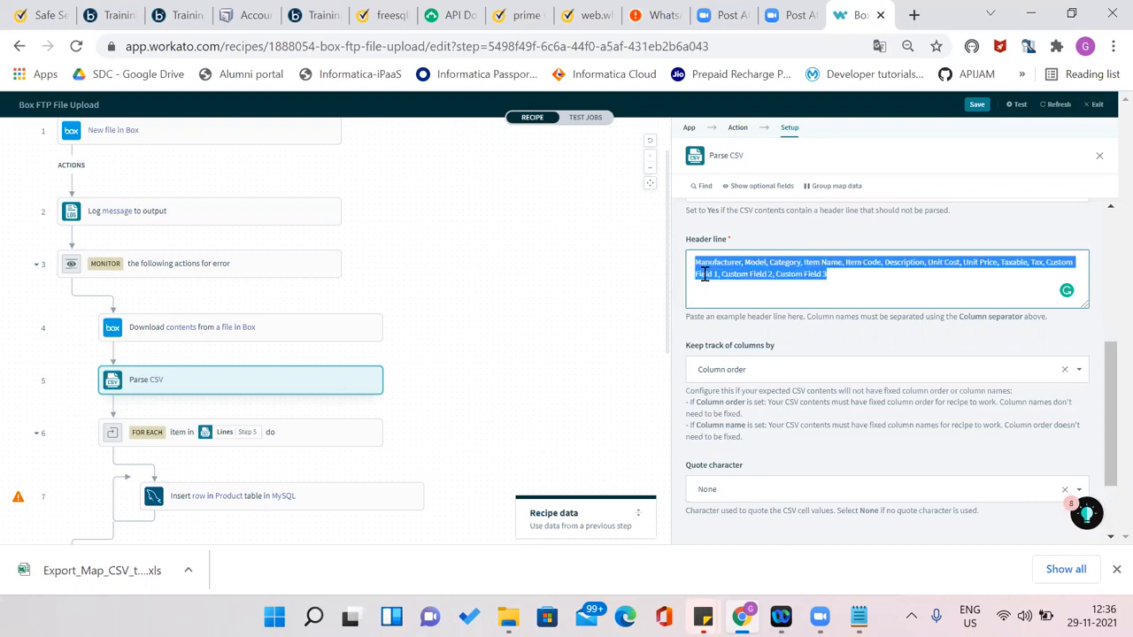
# Set "Keep track of columns by" to Column name and highlight the Manufacturer column in the Header line
pyautogui.click(727, 371)
pyautogui.click(721, 429)
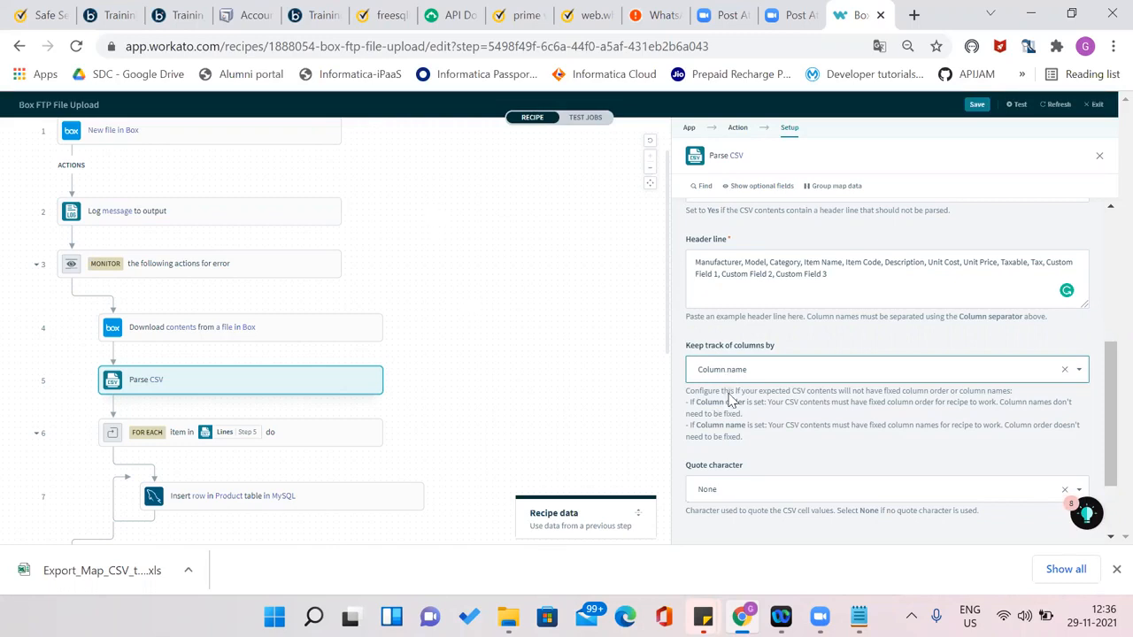
pyautogui.moveTo(694, 263); pyautogui.dragTo(740, 262)
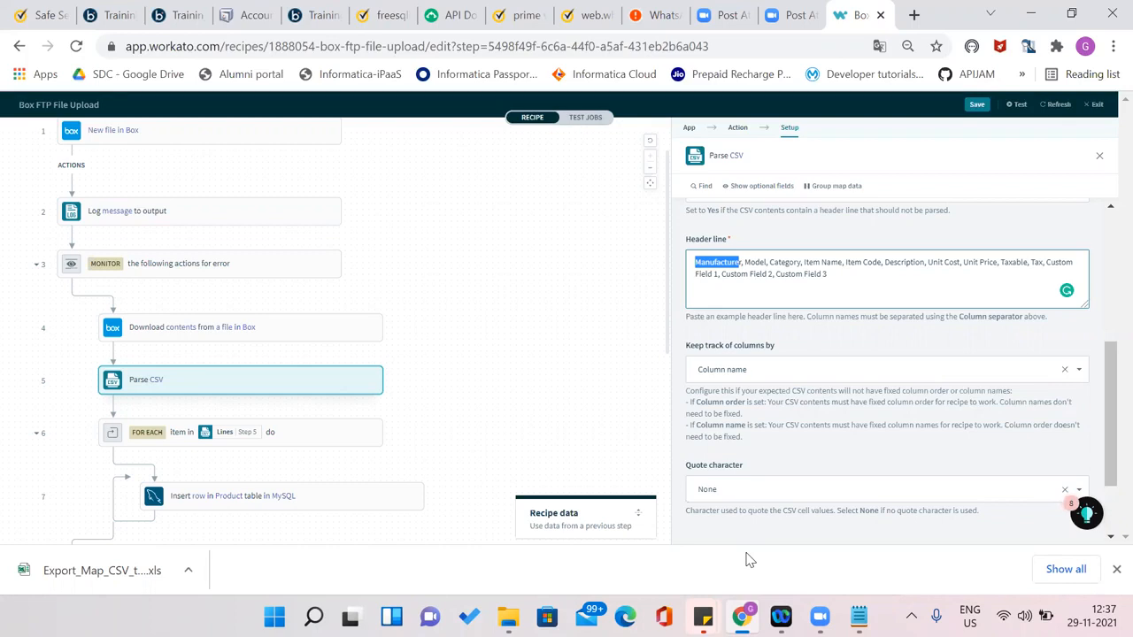
# View the header row of the Employee file in Notepad and return to the Workato recipe
pyautogui.moveTo(858, 617)
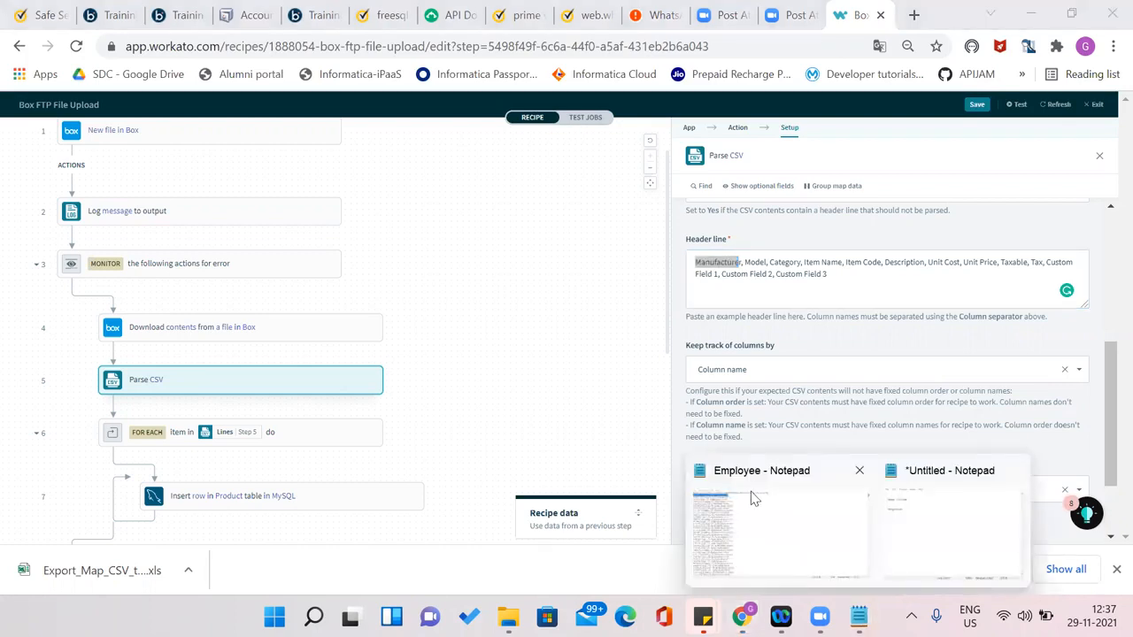
pyautogui.click(750, 498)
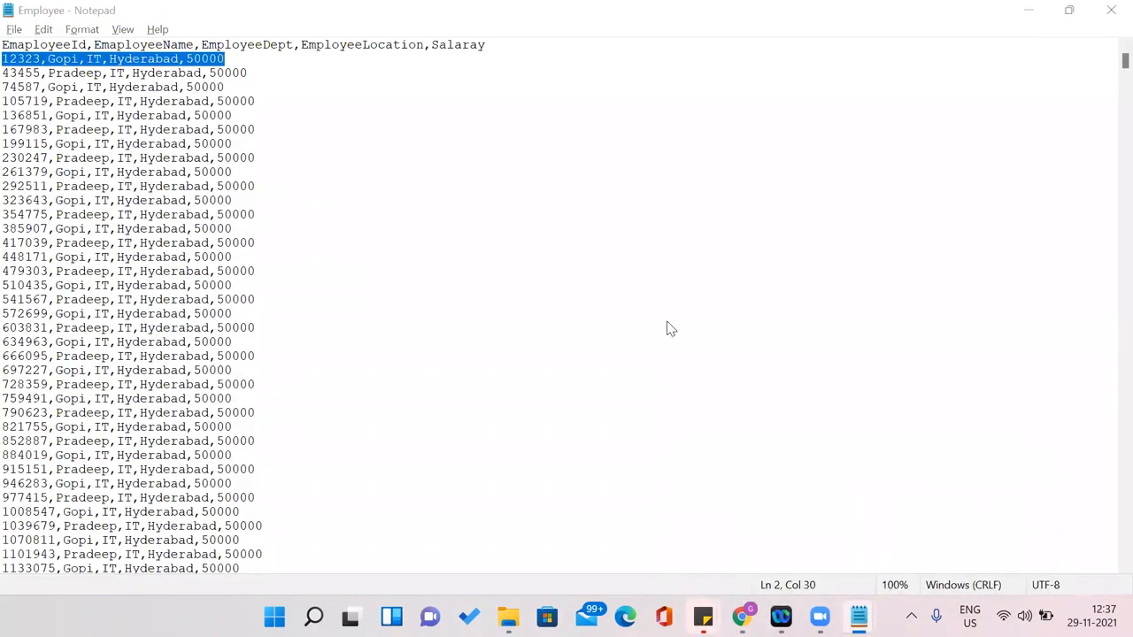
pyautogui.hotkey('alt', 'Tab')
pyautogui.click(803, 284)
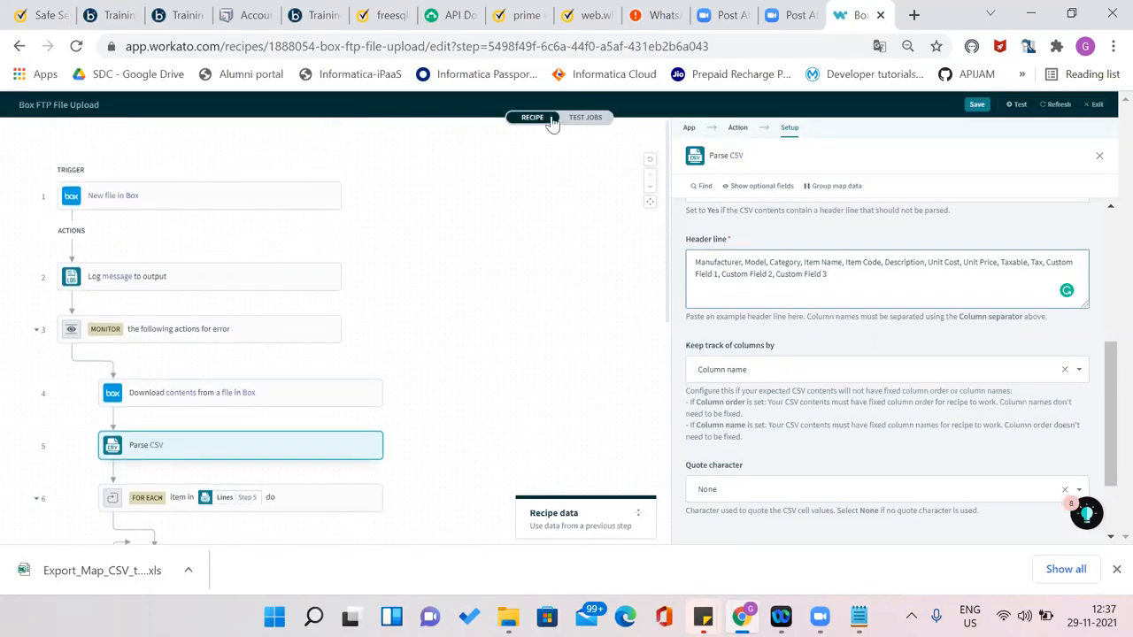
# Switch from the Workato recipe to the Boomi training browser tab
pyautogui.click(548, 86)
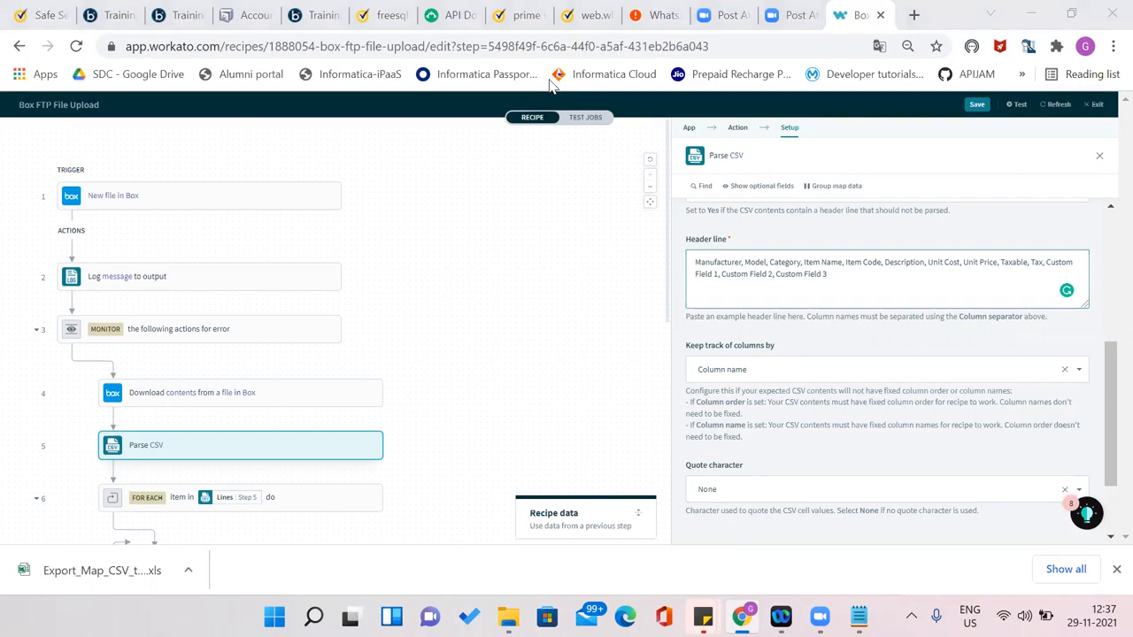
pyautogui.click(309, 8)
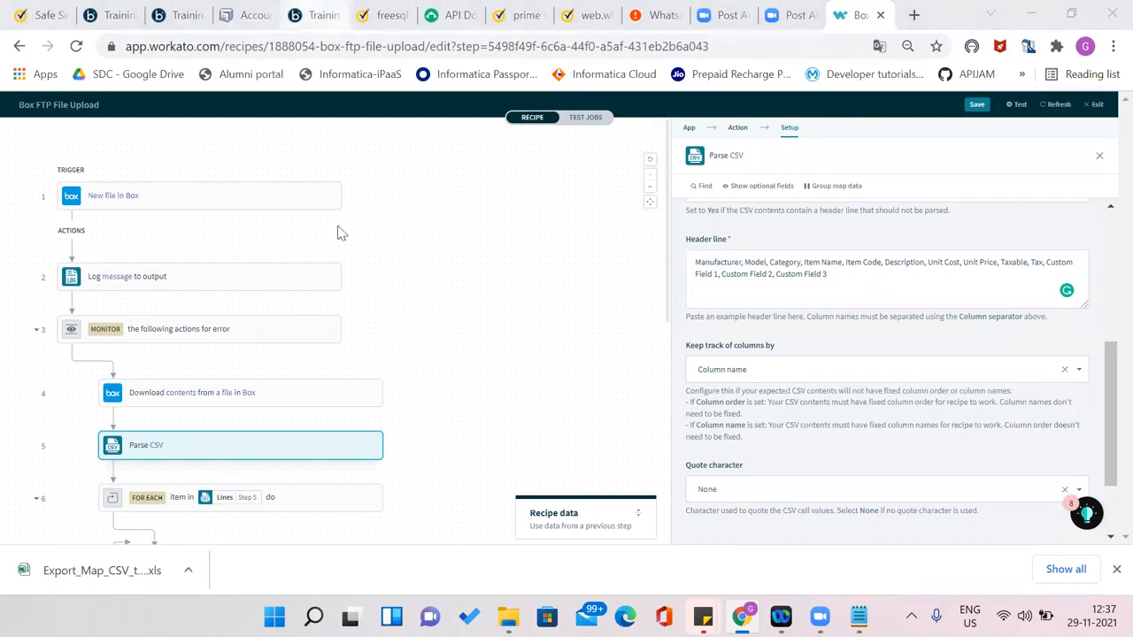
# Switch to Boomi and close the Map CSV to XML component to return to the FTP Disk CSV Upload process
pyautogui.click(430, 517)
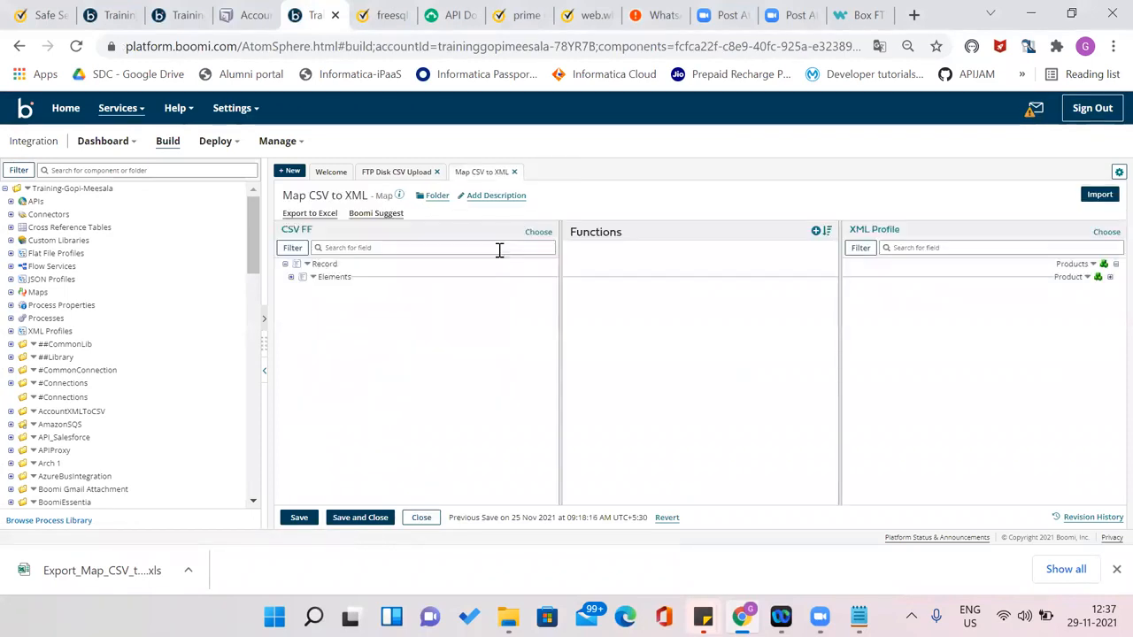
pyautogui.click(421, 517)
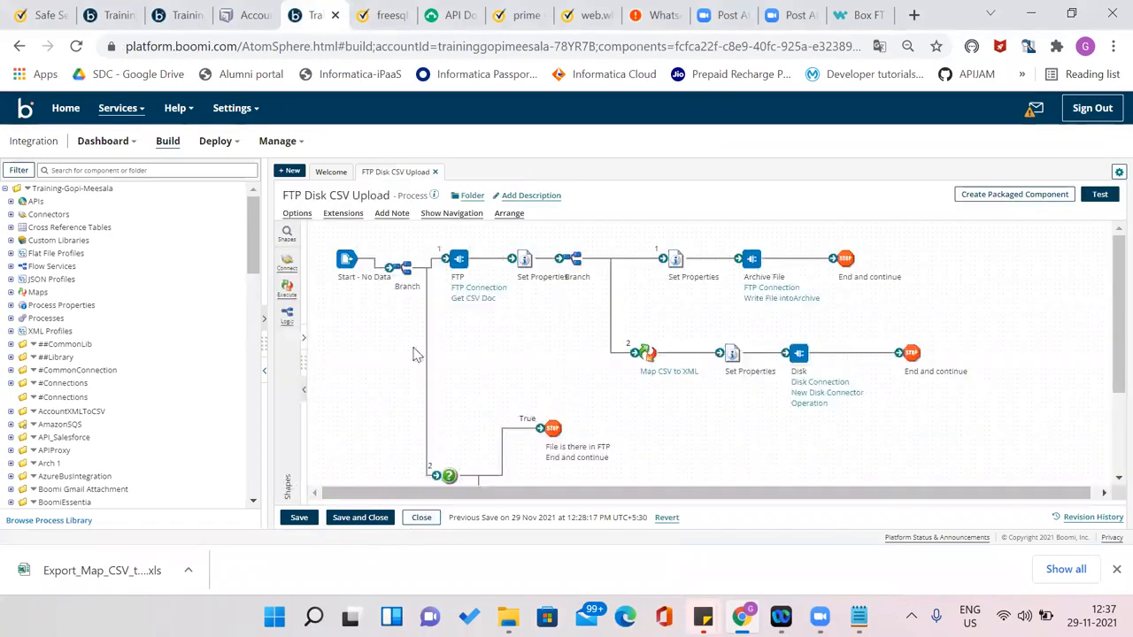
pyautogui.moveTo(434, 228); pyautogui.dragTo(725, 399)
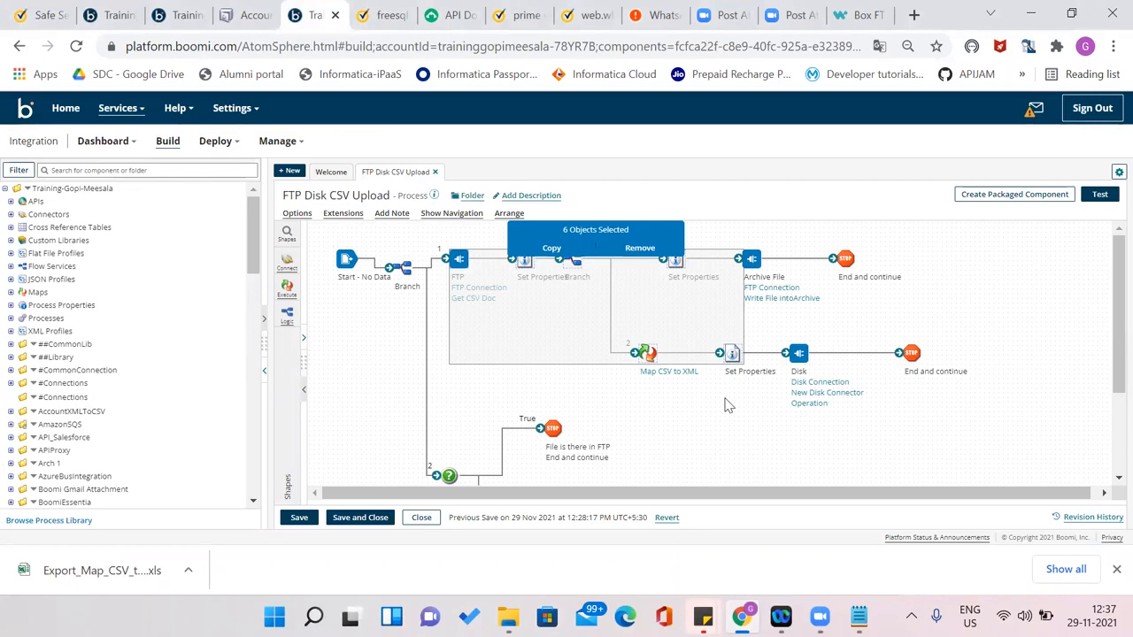
pyautogui.click(727, 405)
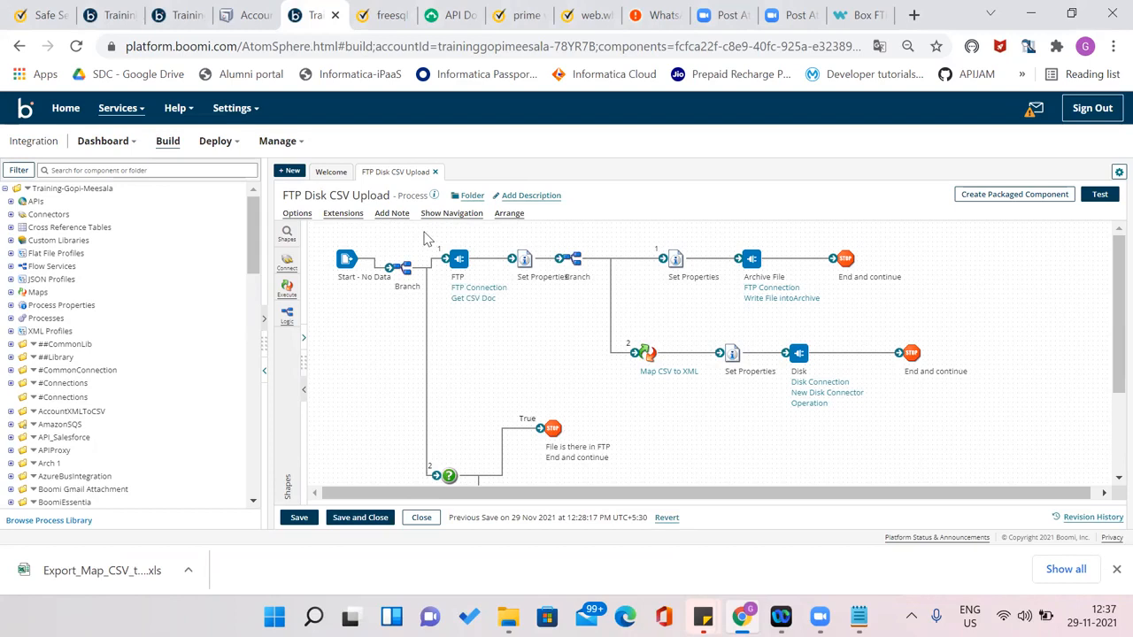
pyautogui.moveTo(424, 233); pyautogui.dragTo(1026, 429)
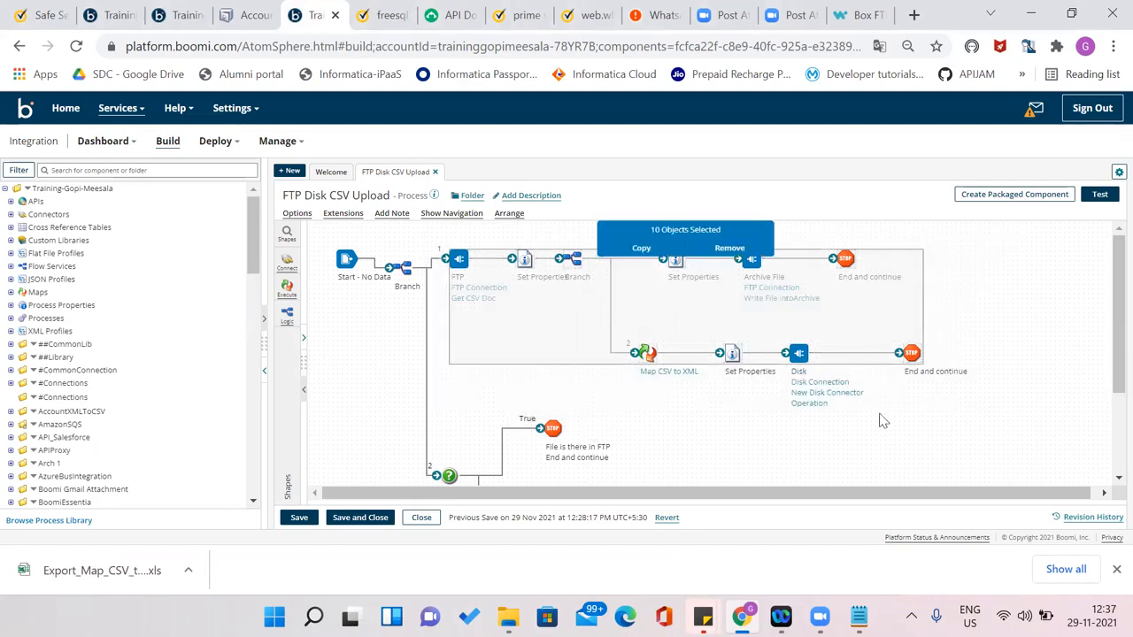
# Review the file name parameters in the Set Properties shape before the Disk connector, then close it and save the process
pyautogui.click(733, 352)
pyautogui.doubleClick(734, 352)
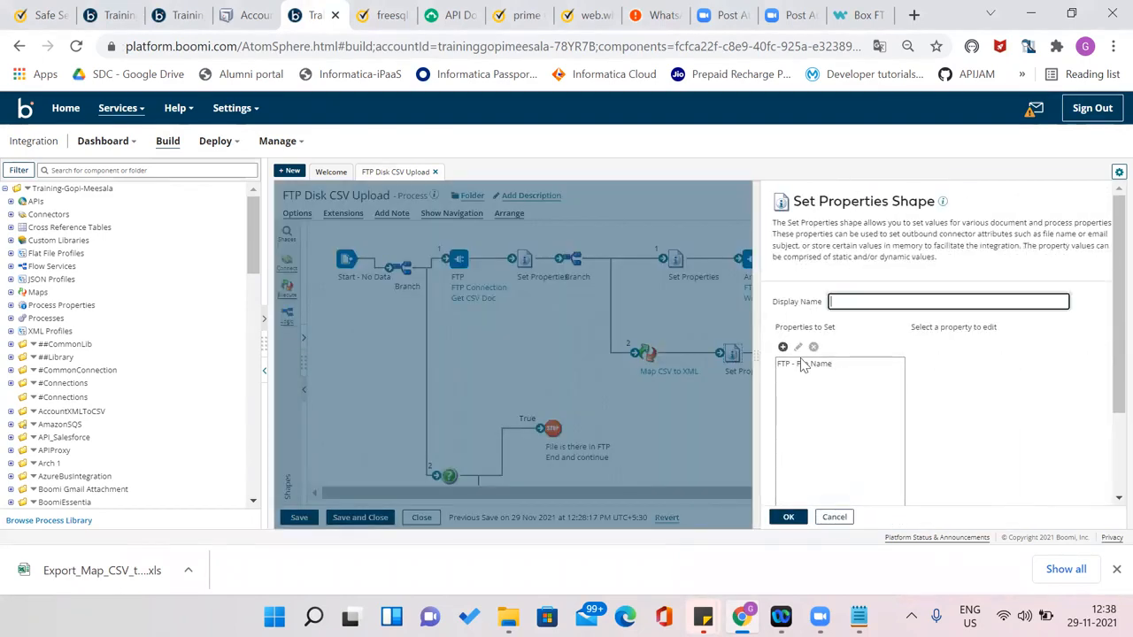
pyautogui.click(807, 365)
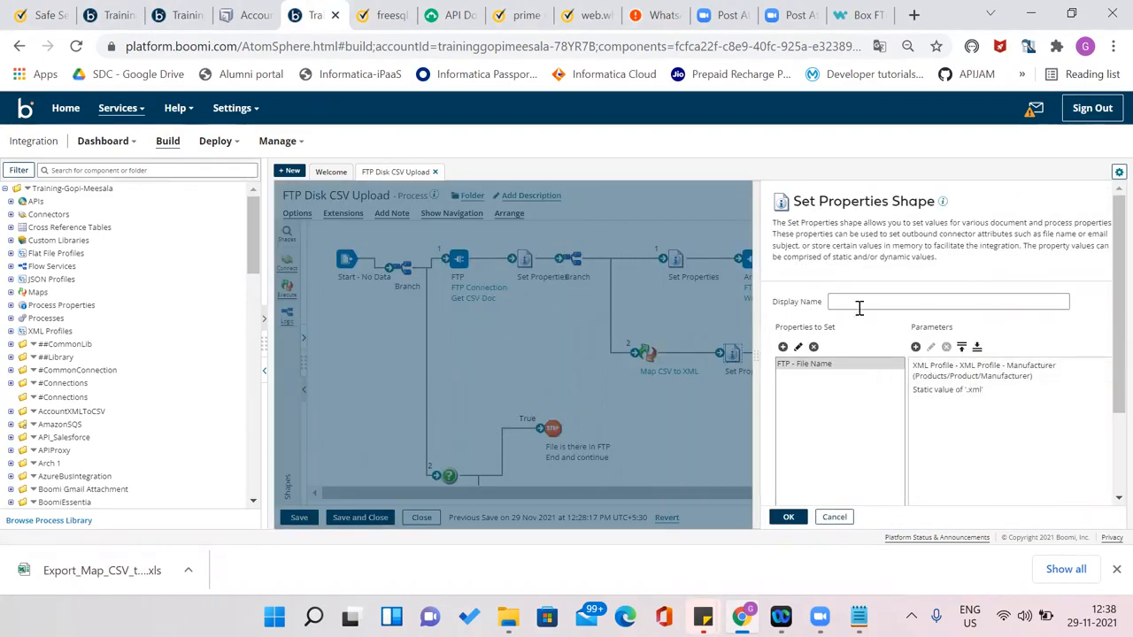
pyautogui.click(934, 379)
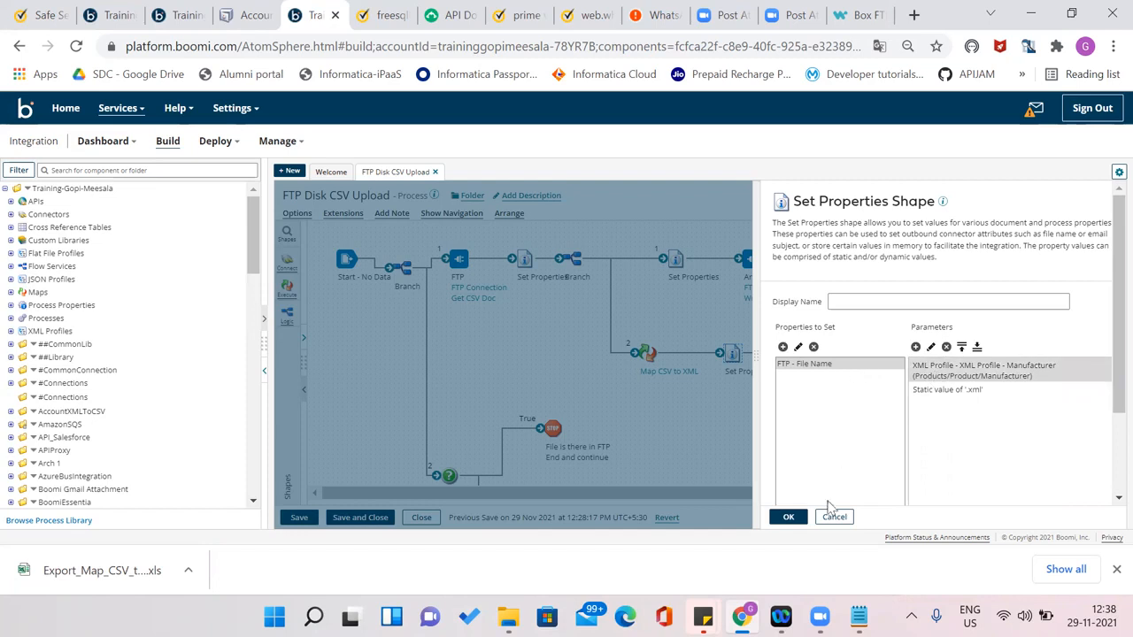
pyautogui.click(787, 516)
pyautogui.click(299, 518)
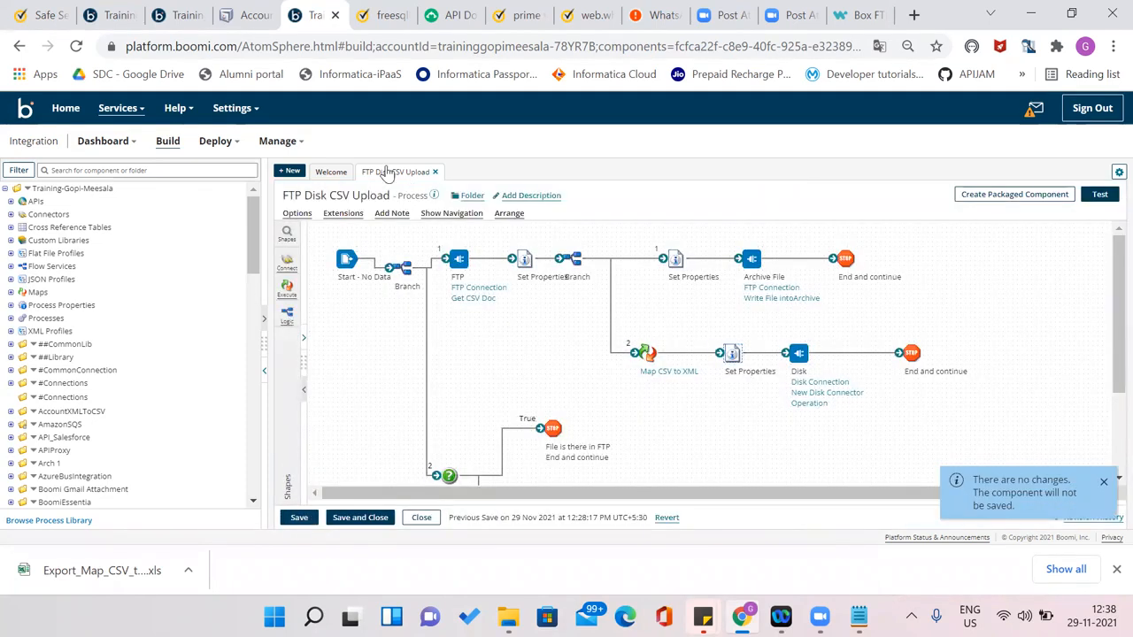
# Switch to DriveHQ, reload the Boomi folder and upload Product.xml, Finance_Updated_V1.0.2.csv and Employee.csv from the Desktop into it
pyautogui.click(239, 12)
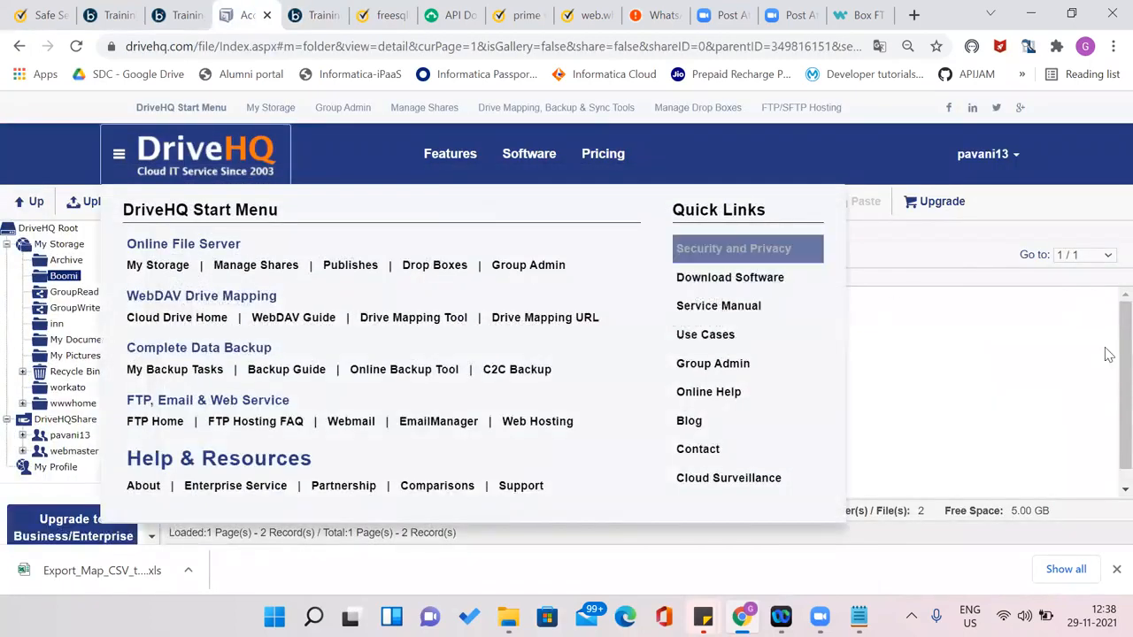
pyautogui.click(77, 47)
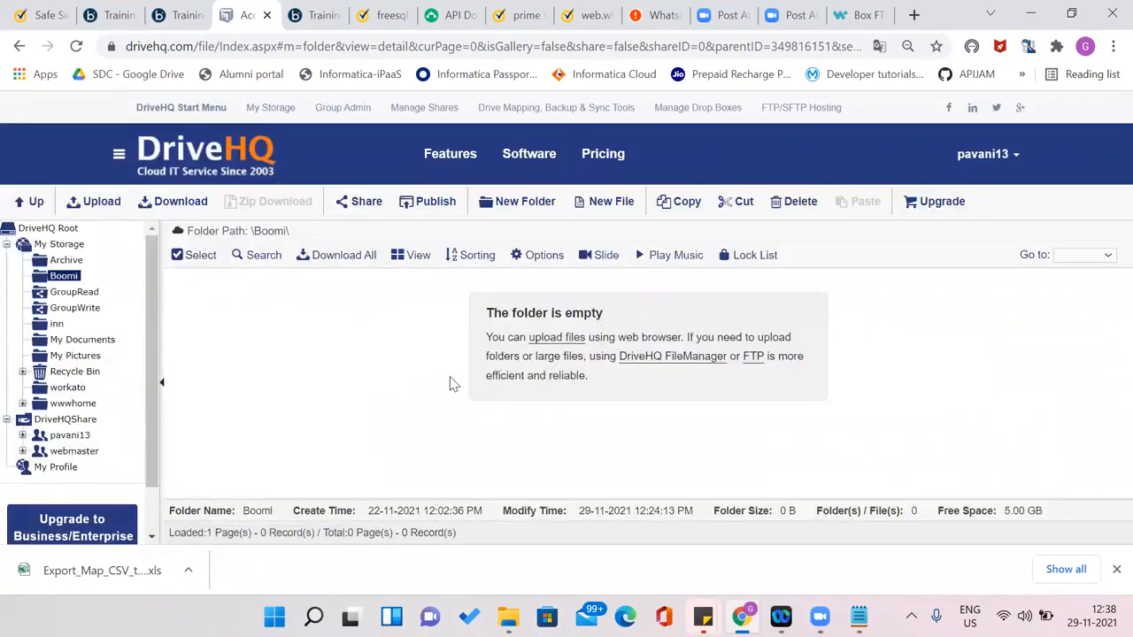
pyautogui.click(575, 343)
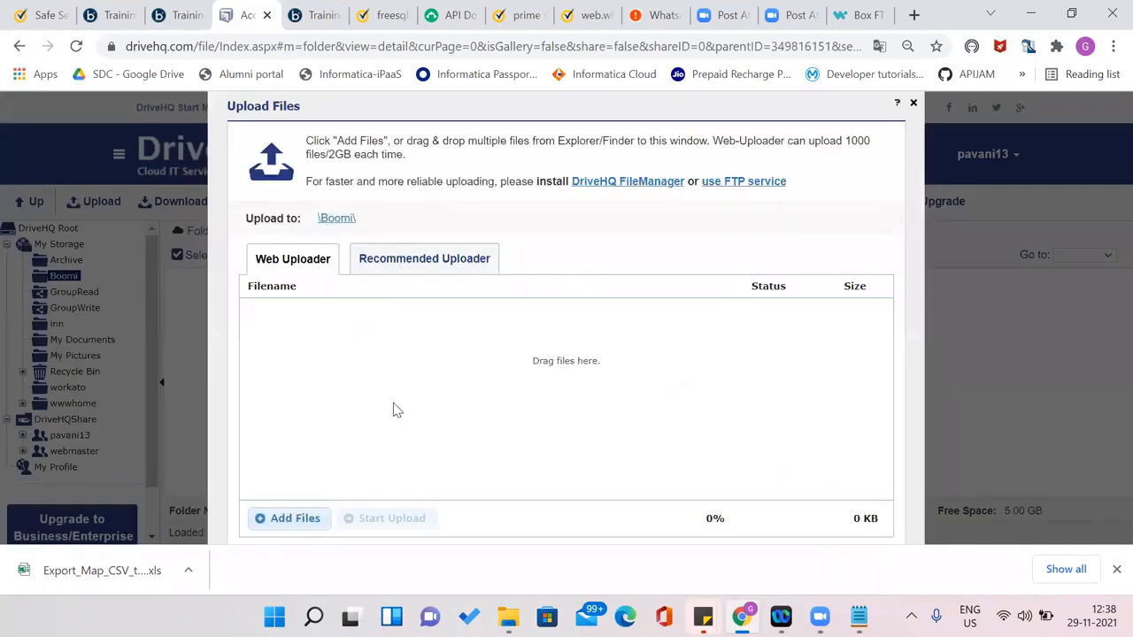
pyautogui.click(292, 520)
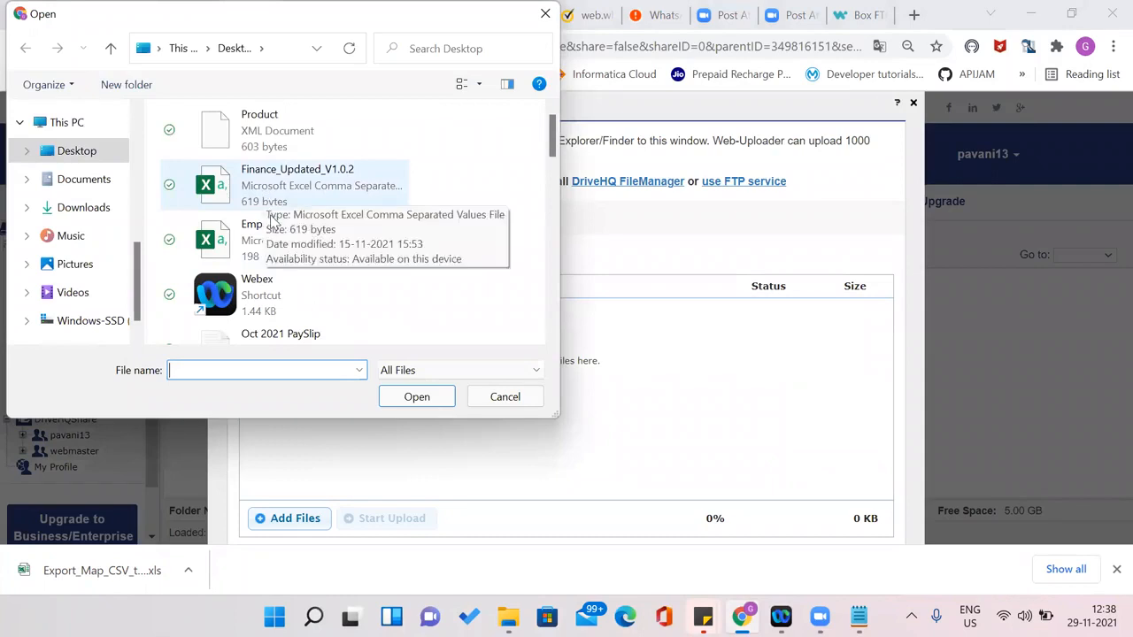
pyautogui.click(266, 226)
pyautogui.keyDown('ctrl'); pyautogui.click(273, 191); pyautogui.keyUp('ctrl')
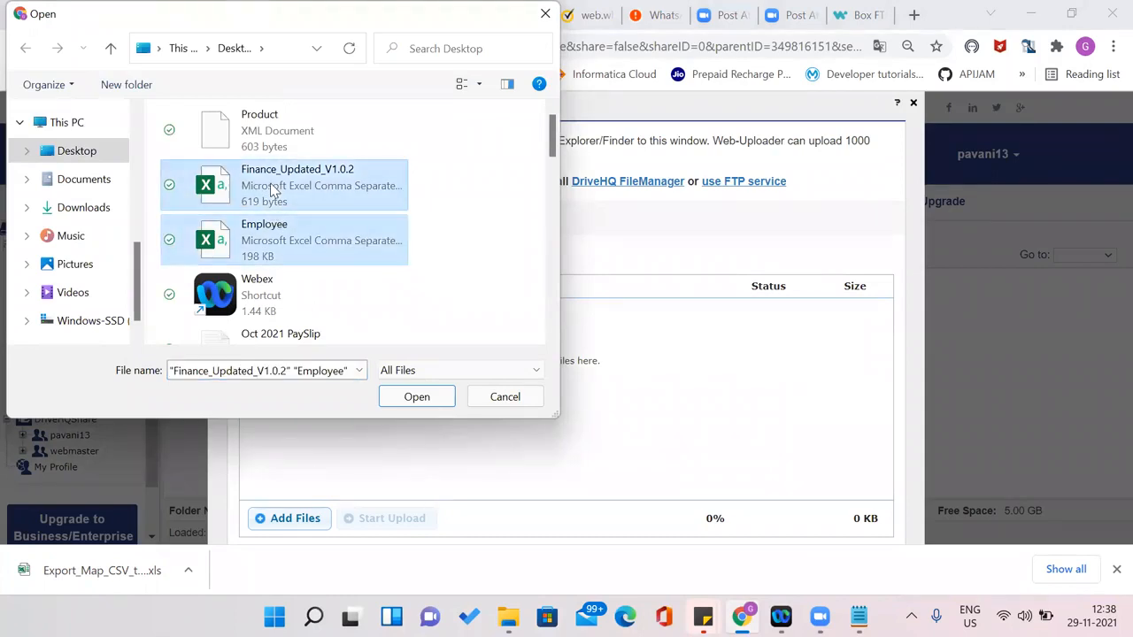
pyautogui.keyDown('ctrl'); pyautogui.click(265, 147); pyautogui.keyUp('ctrl')
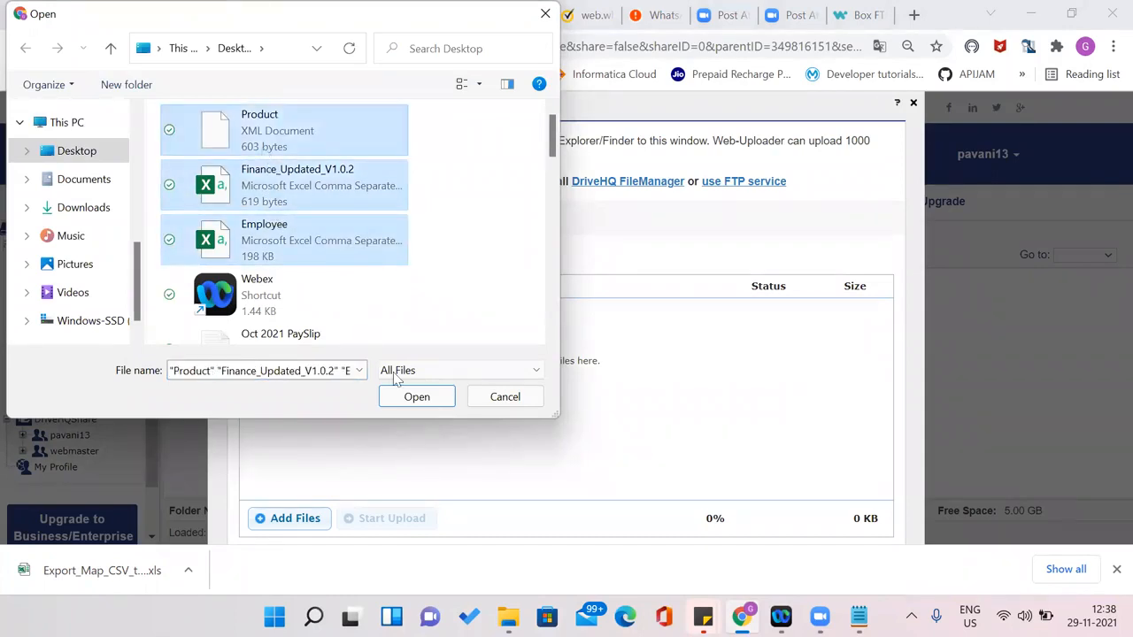
pyautogui.click(413, 397)
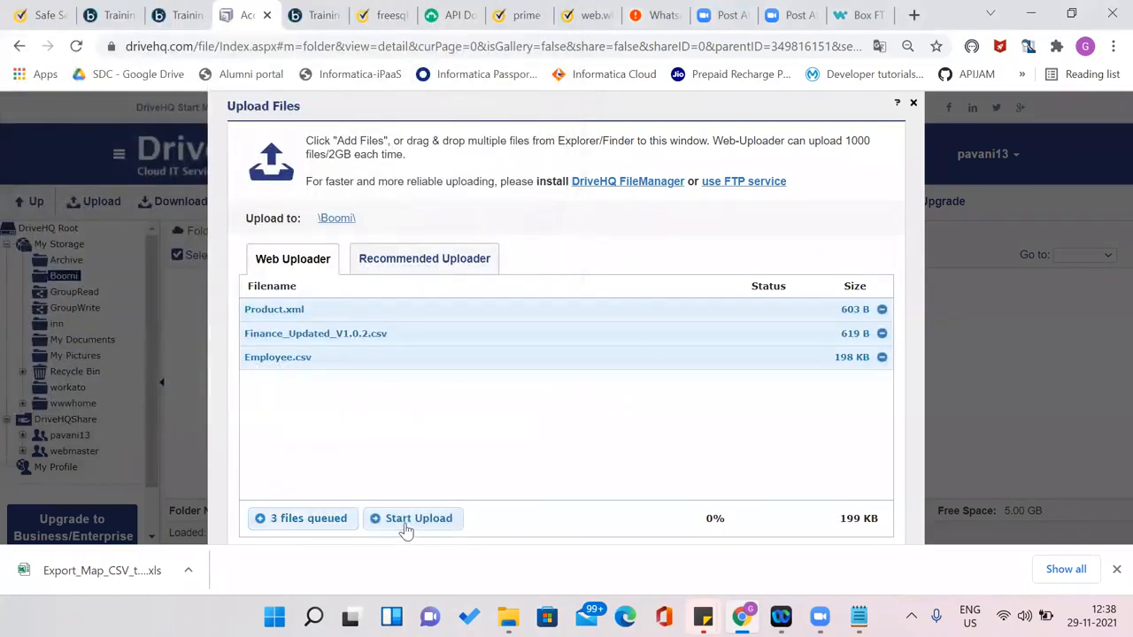
pyautogui.click(406, 529)
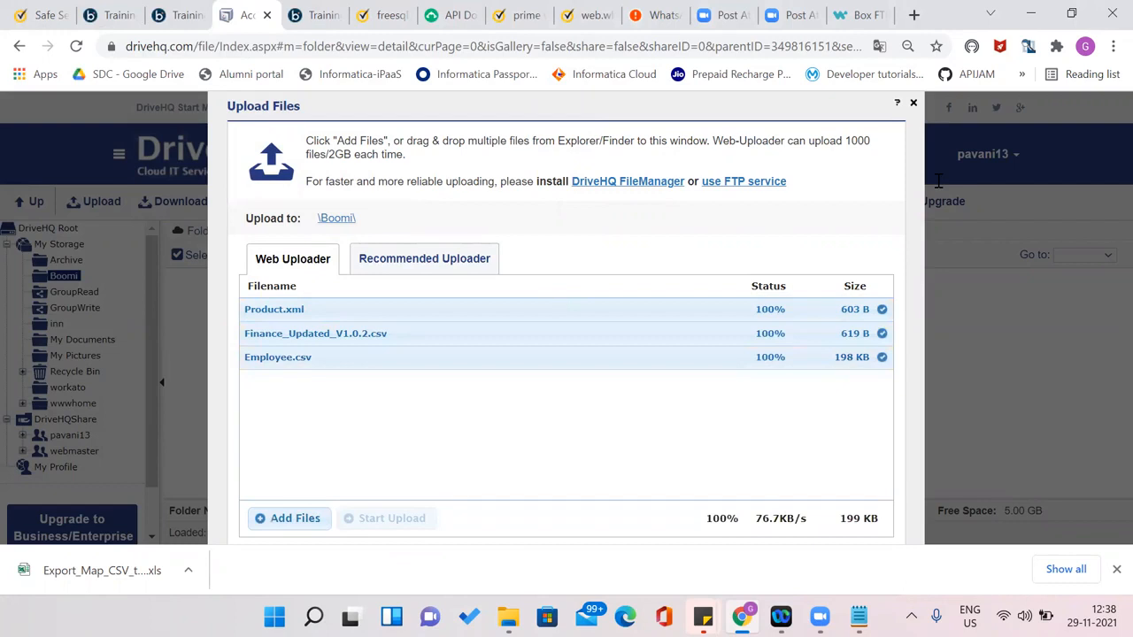
pyautogui.click(913, 106)
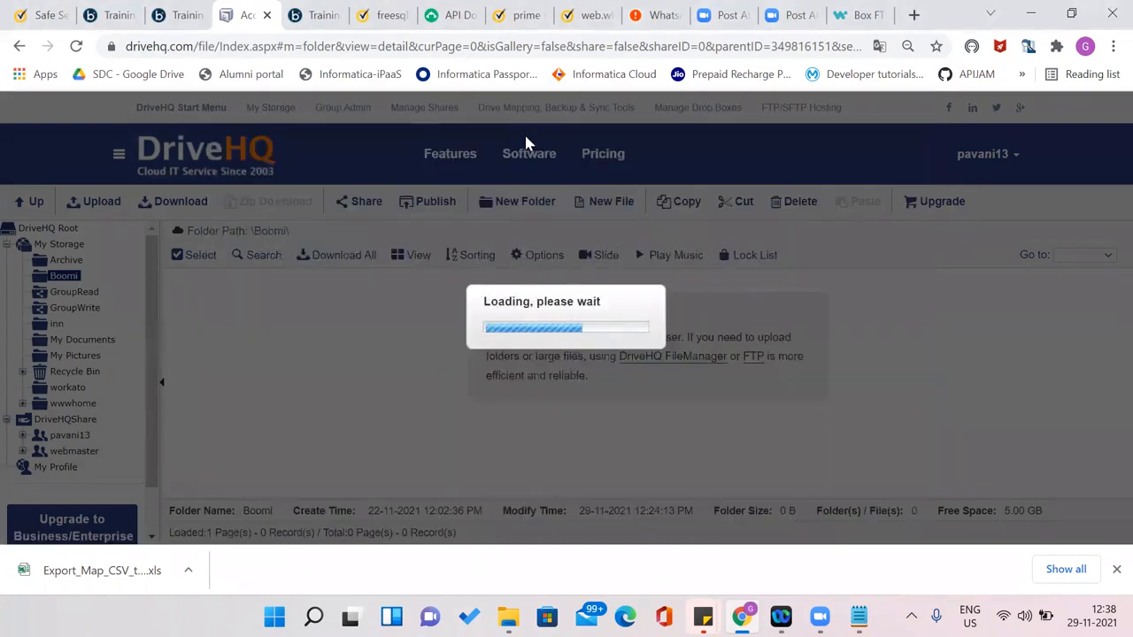
# Return to Boomi and run a new test of the FTP Disk CSV Upload process
pyautogui.click(326, 9)
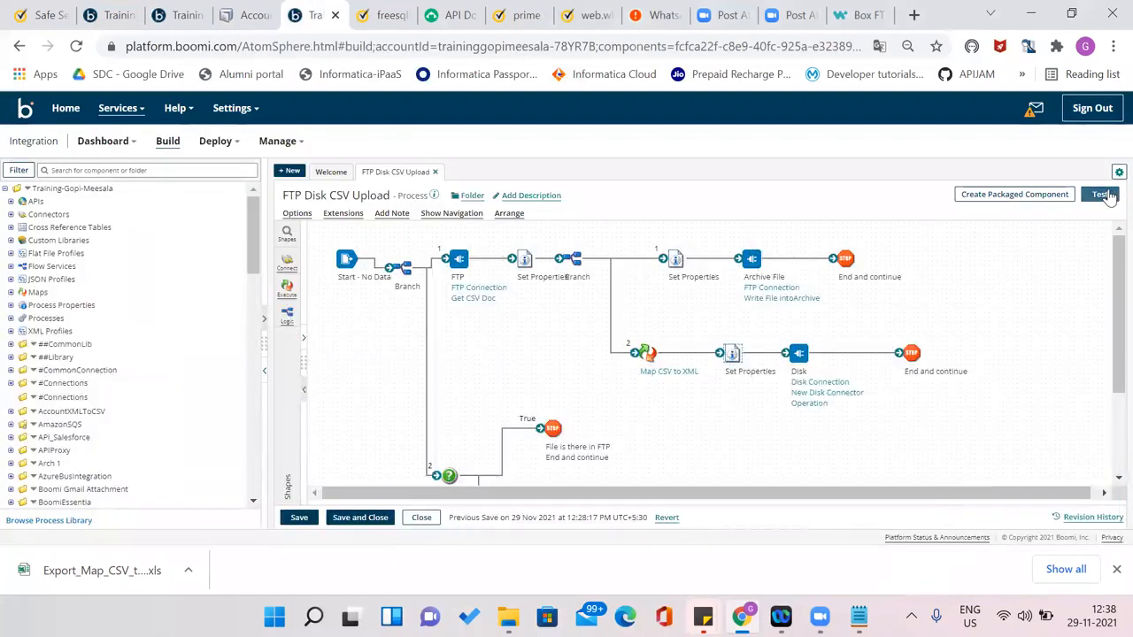
pyautogui.click(1099, 194)
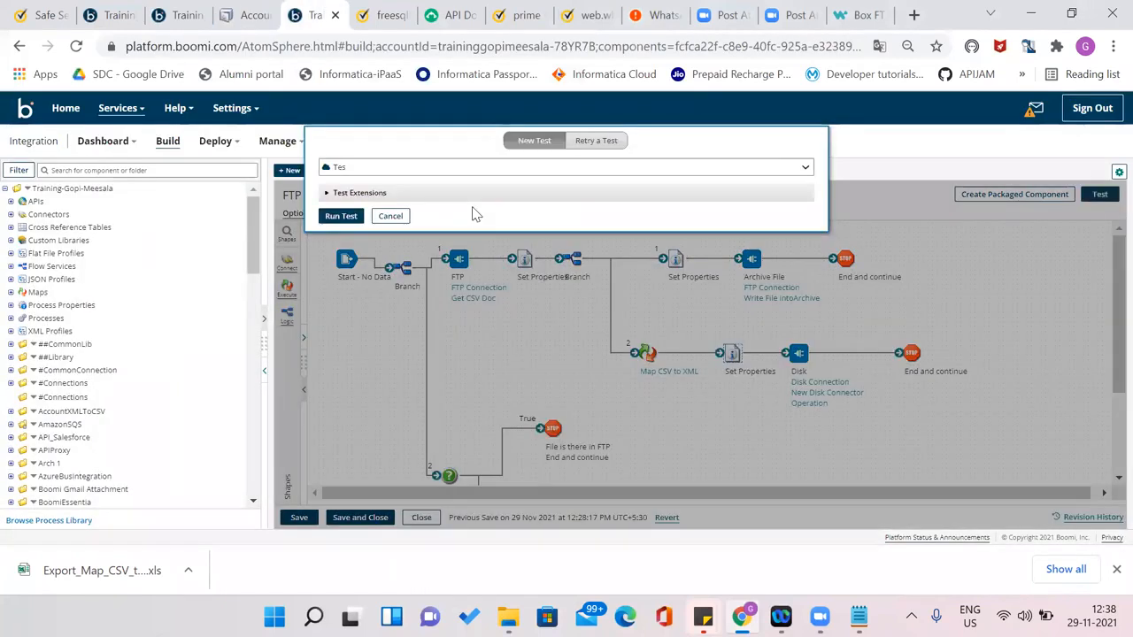
pyautogui.click(340, 216)
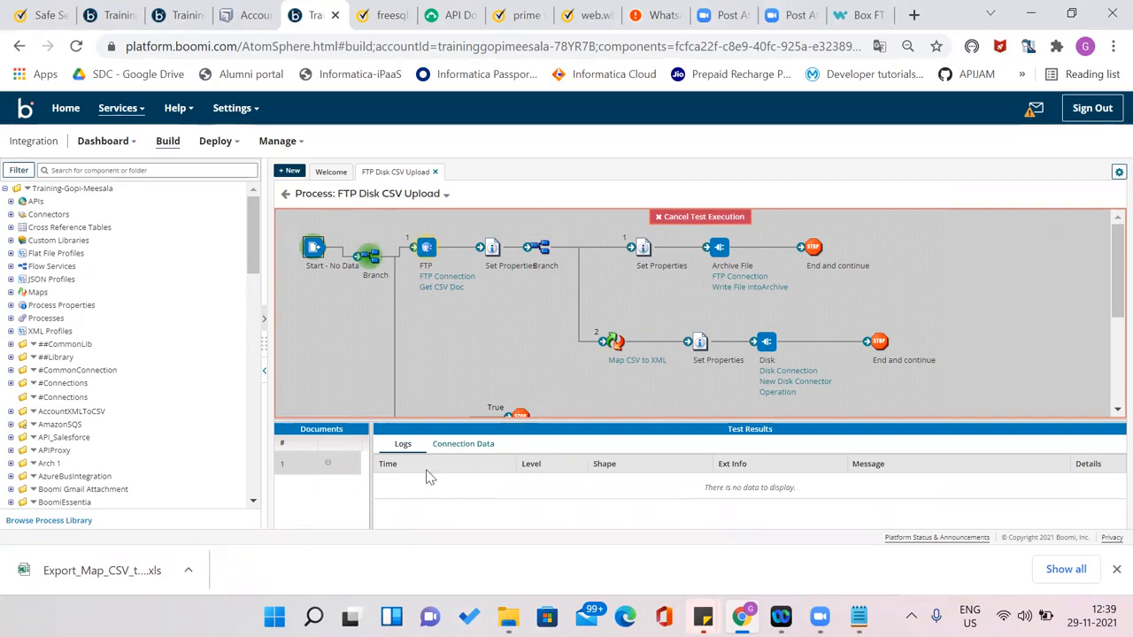
# Examine the test logs of the Set Properties shape that precedes the Disk connector
pyautogui.moveTo(421, 424); pyautogui.dragTo(423, 524)
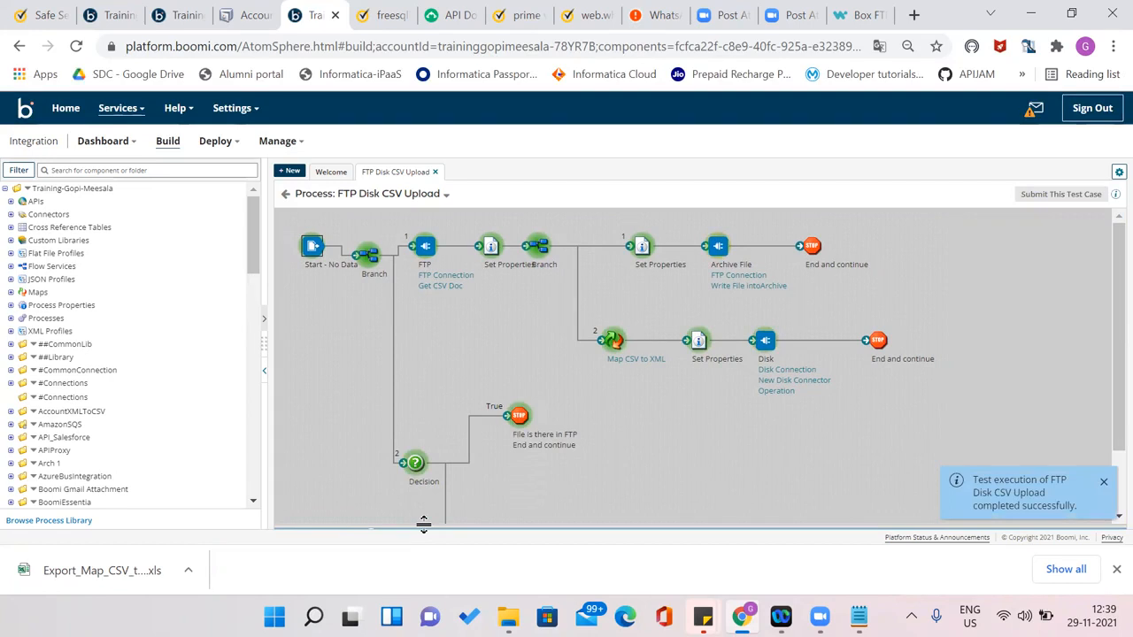
pyautogui.click(767, 345)
pyautogui.moveTo(1105, 487); pyautogui.dragTo(1069, 325)
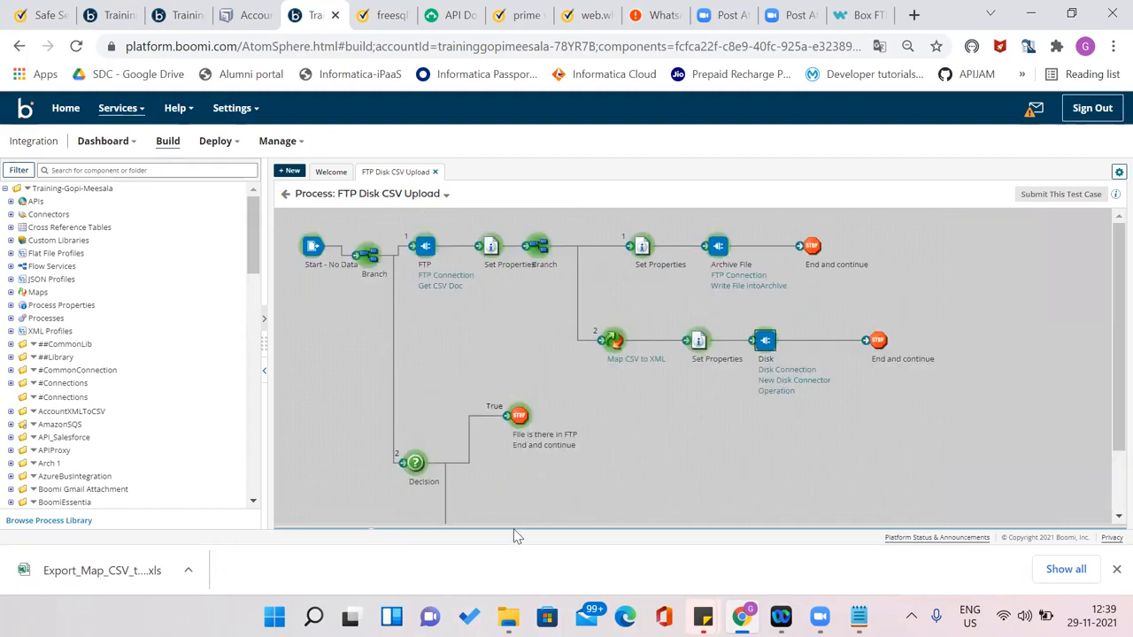
pyautogui.moveTo(515, 529); pyautogui.dragTo(511, 370)
pyautogui.click(699, 343)
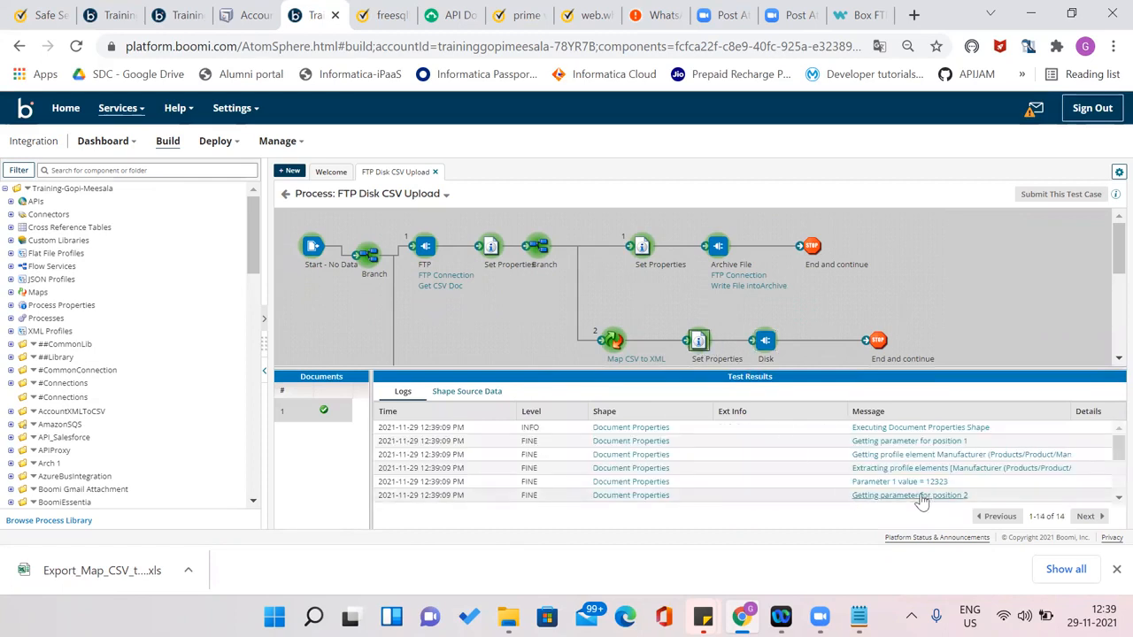
# Check the names of the files written by the Disk connector in its connection data and logs, then leave the test results
pyautogui.click(767, 341)
pyautogui.click(575, 397)
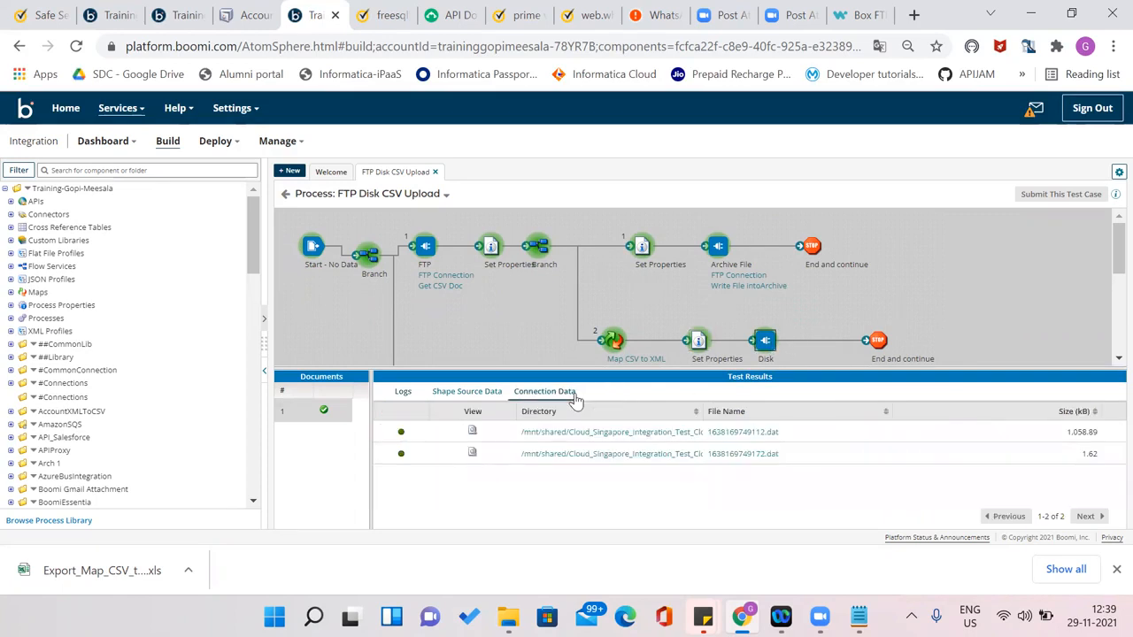
pyautogui.click(698, 342)
pyautogui.click(765, 343)
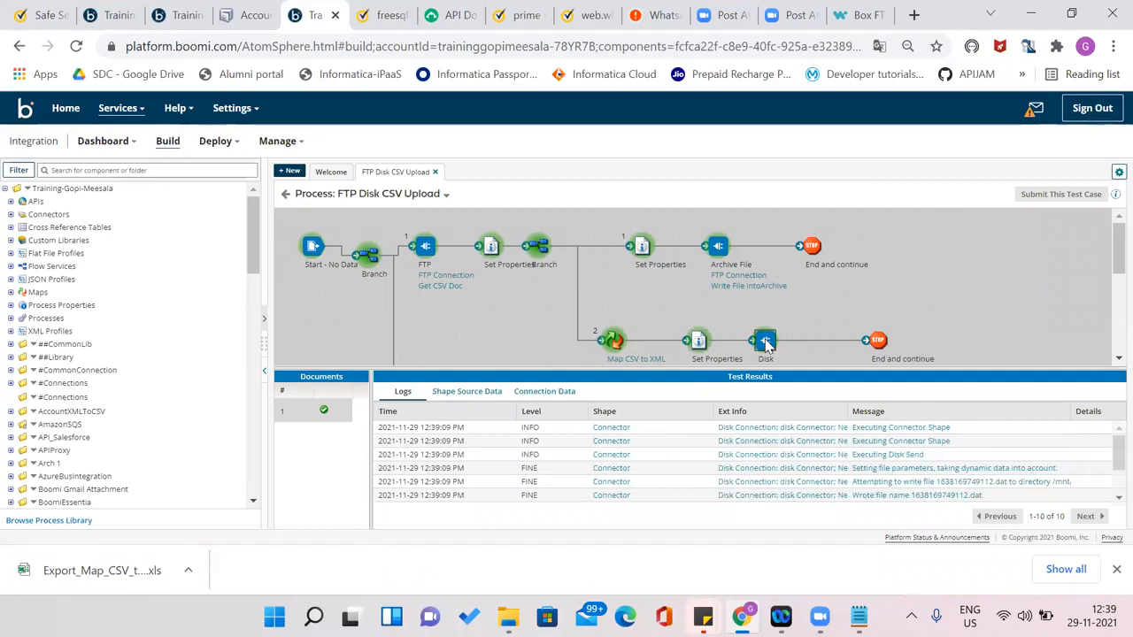
pyautogui.click(522, 394)
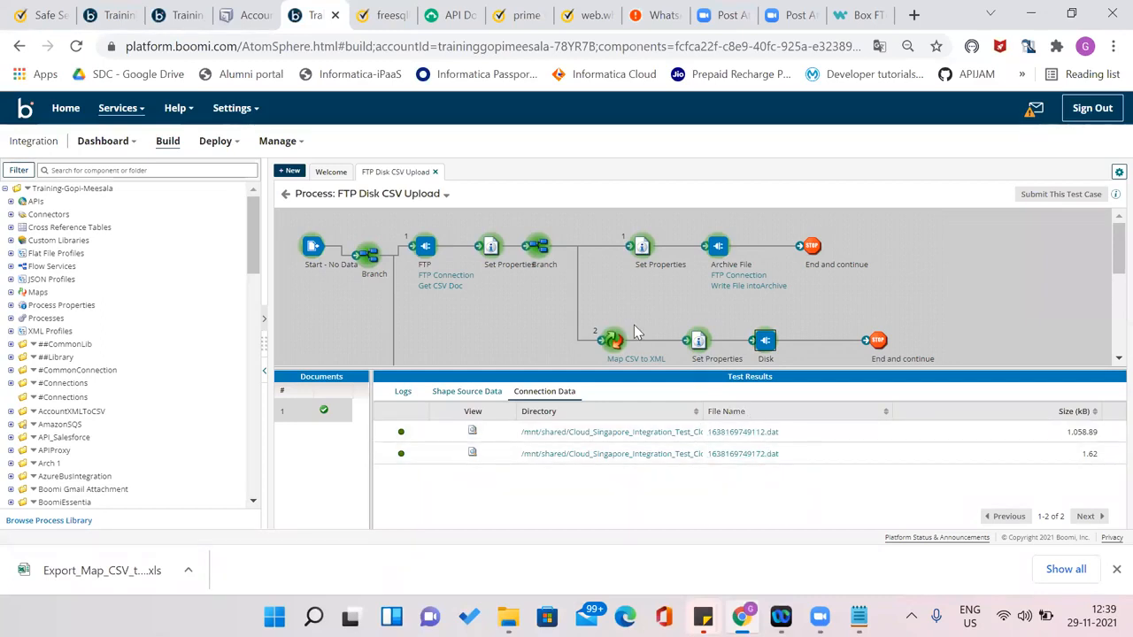
pyautogui.click(697, 343)
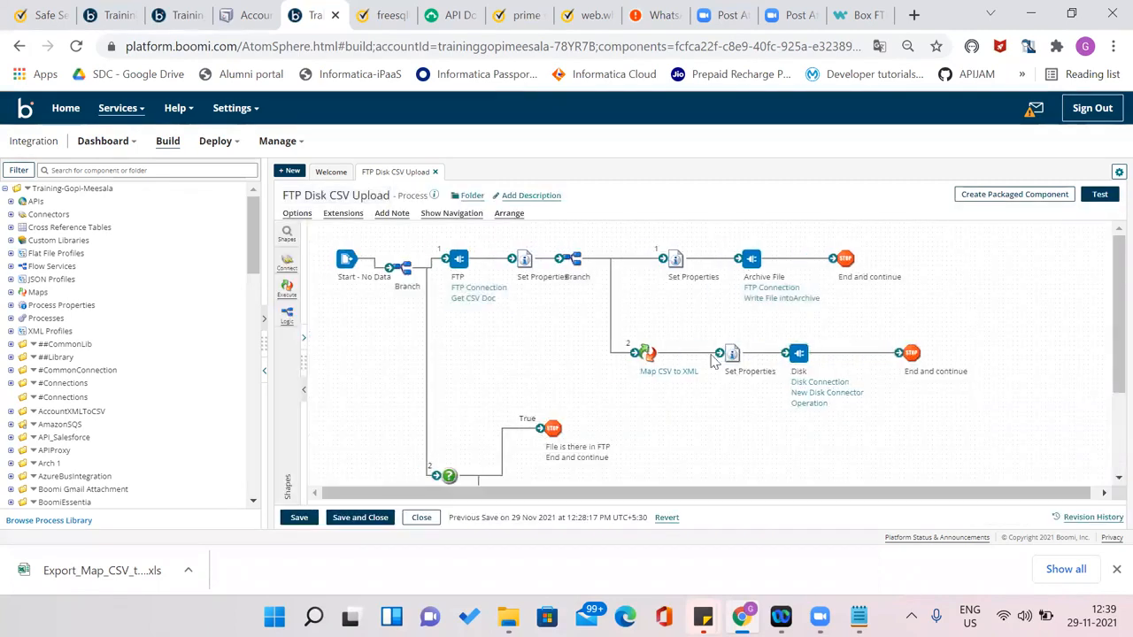
# In the Set Properties shape before the Disk connector, change the FTP file name property to the Disk connector's File Name document property
pyautogui.doubleClick(727, 354)
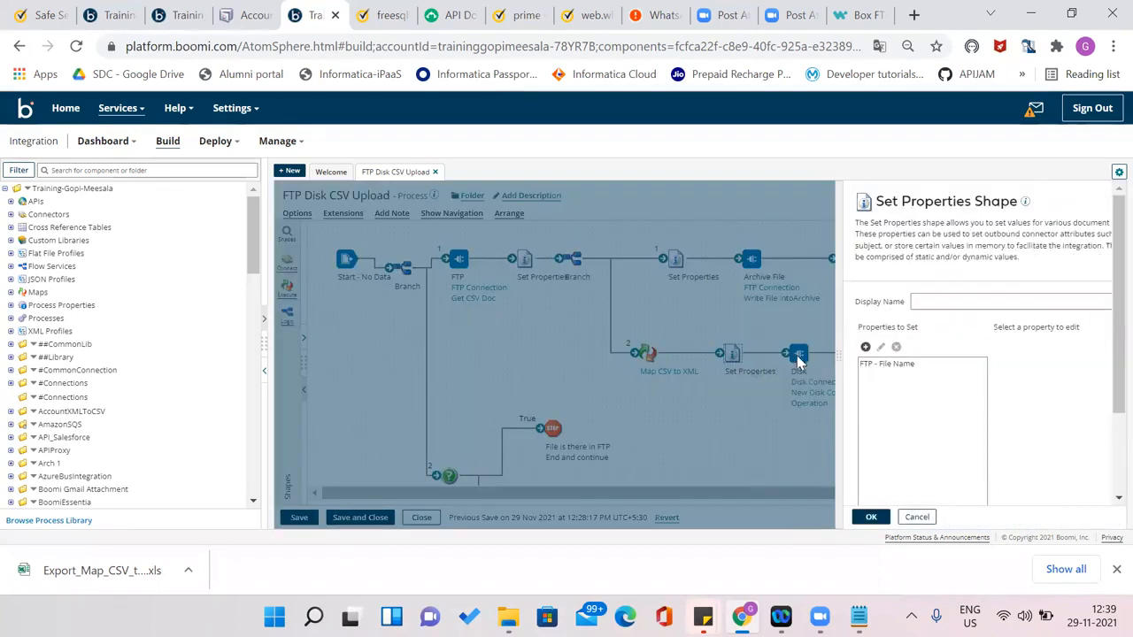
pyautogui.click(803, 370)
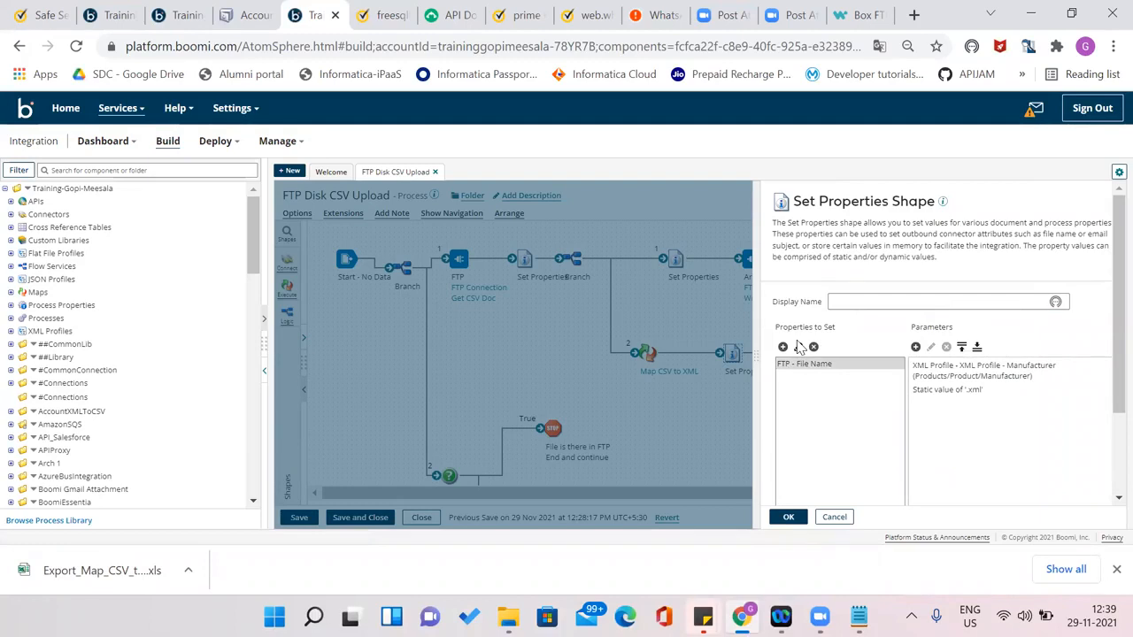
pyautogui.click(798, 348)
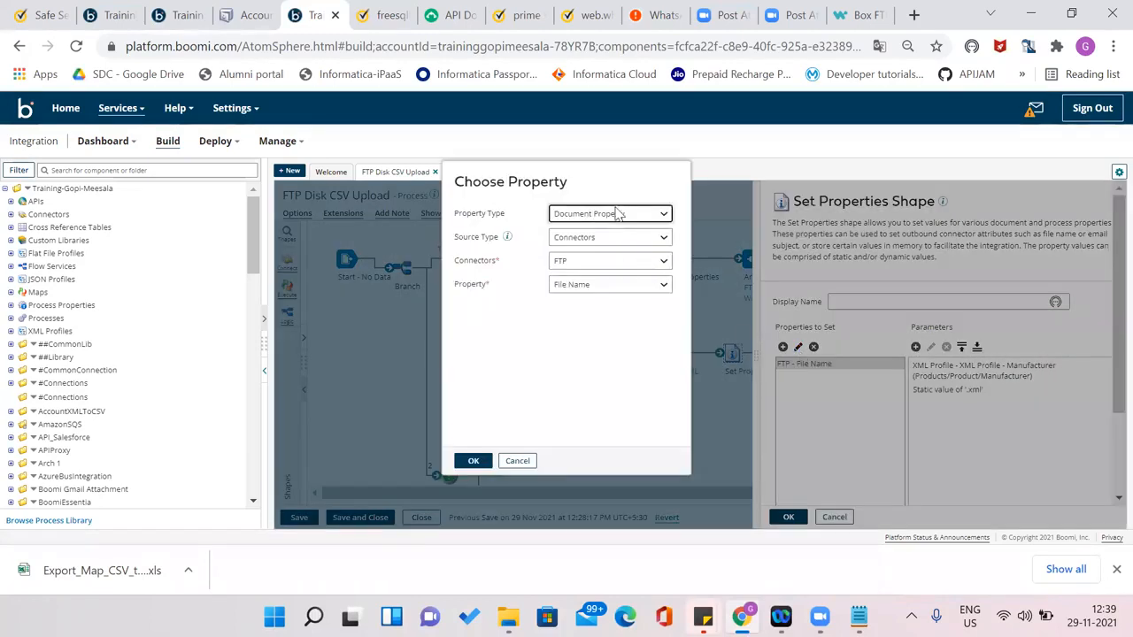
pyautogui.click(580, 266)
pyautogui.click(574, 280)
pyautogui.write('disk')
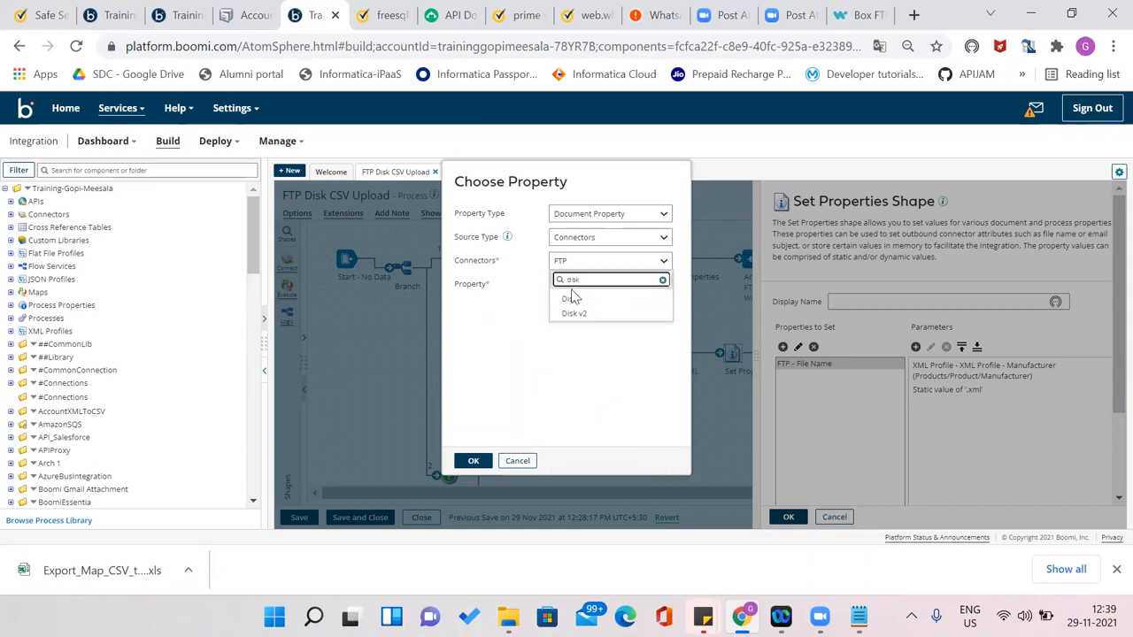
pyautogui.click(571, 300)
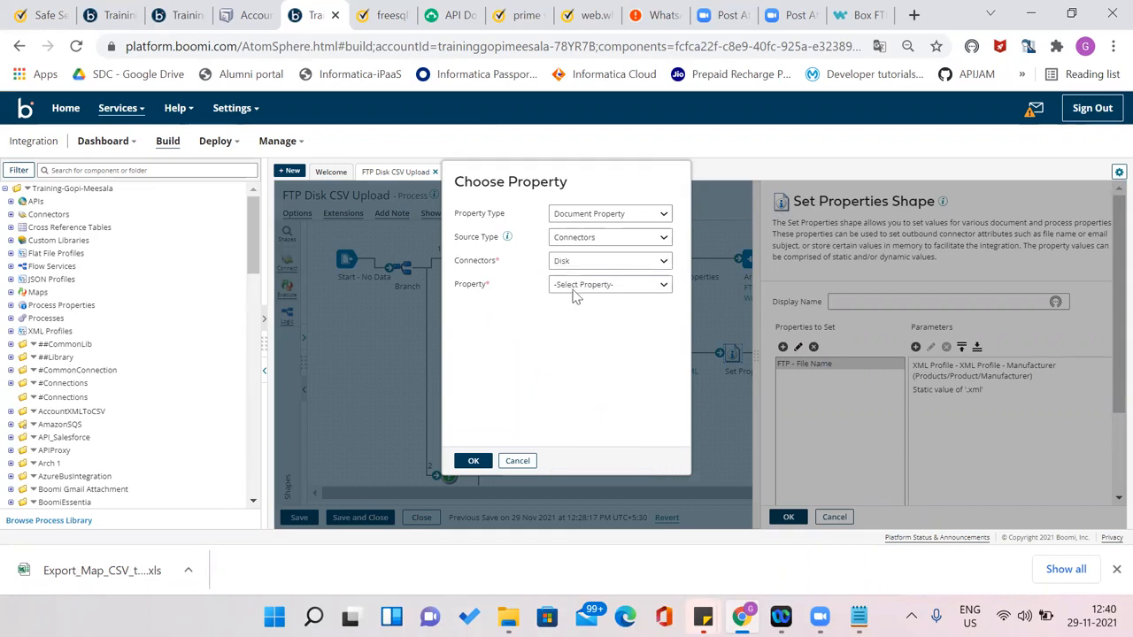
pyautogui.click(572, 288)
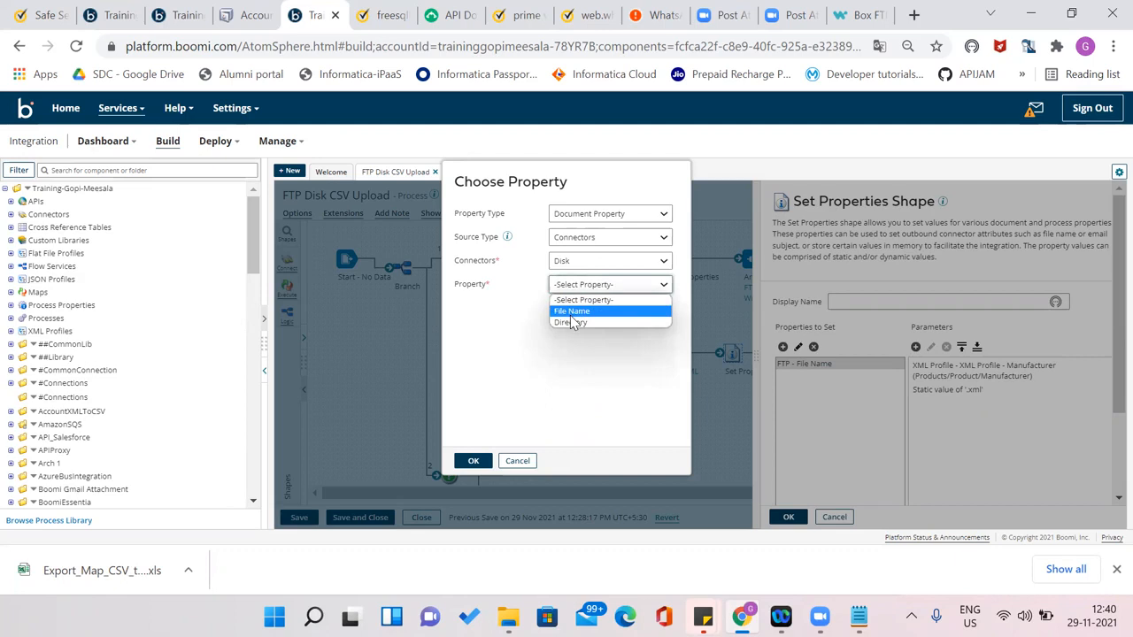
pyautogui.click(571, 312)
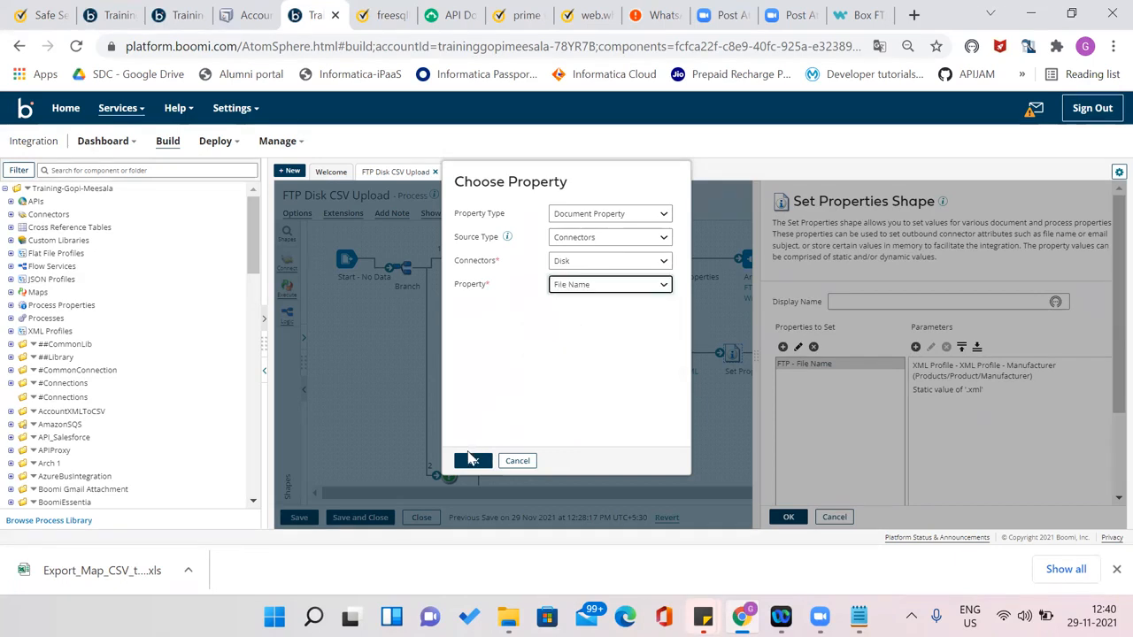
pyautogui.click(473, 461)
pyautogui.click(787, 516)
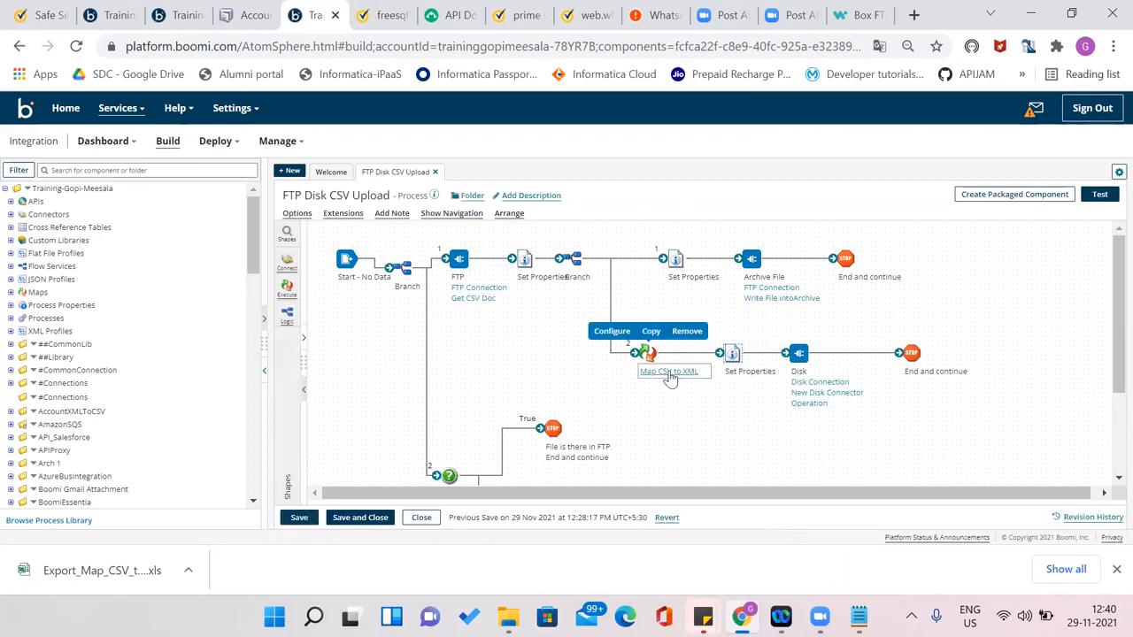
# Open the CSV FF profile from Map CSV to XML and check the data type choices for the Tax element
pyautogui.click(663, 371)
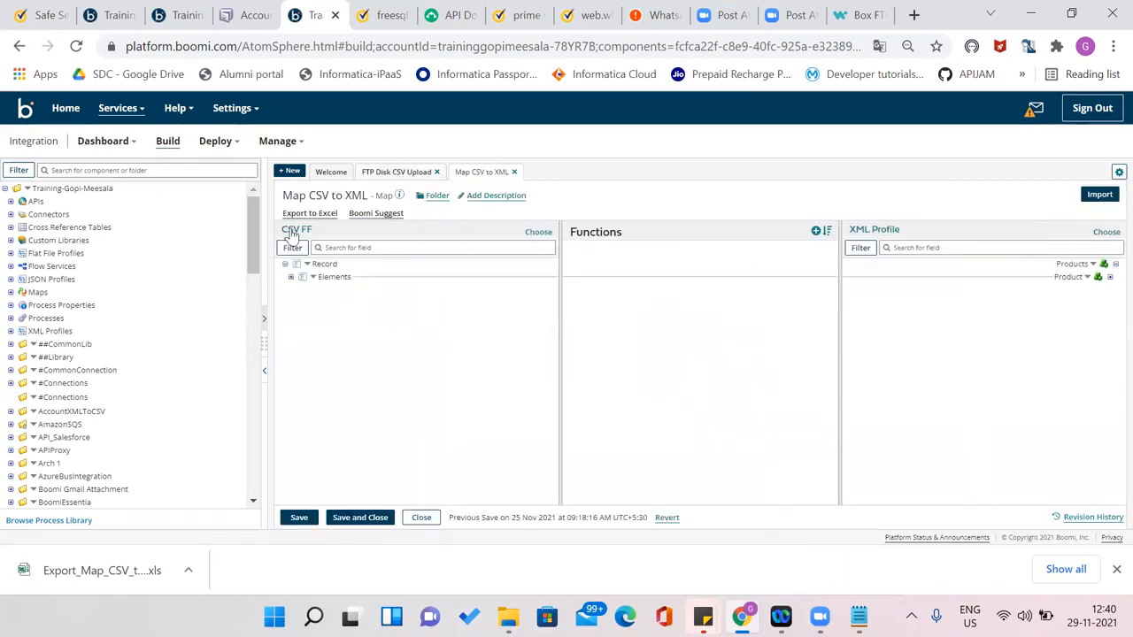
pyautogui.click(295, 235)
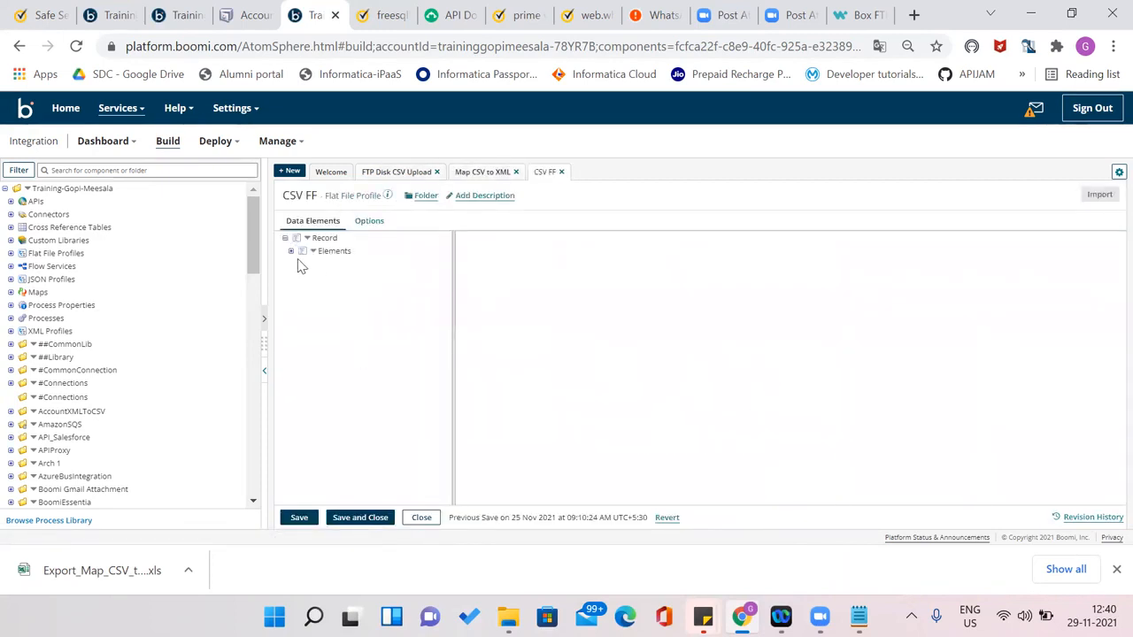
pyautogui.click(292, 252)
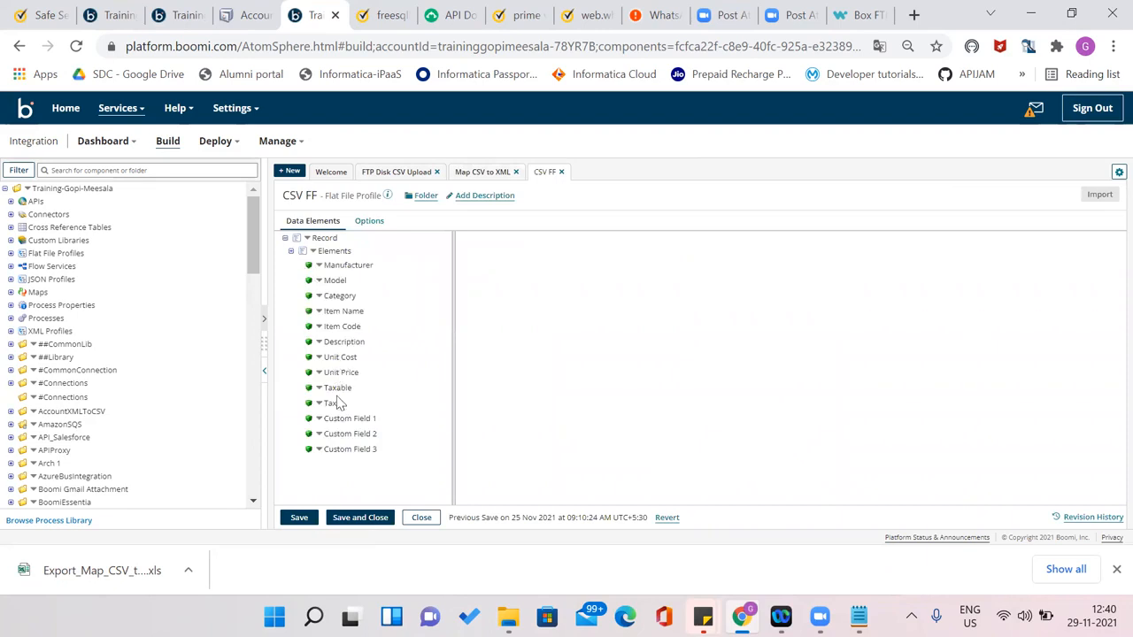
pyautogui.click(327, 402)
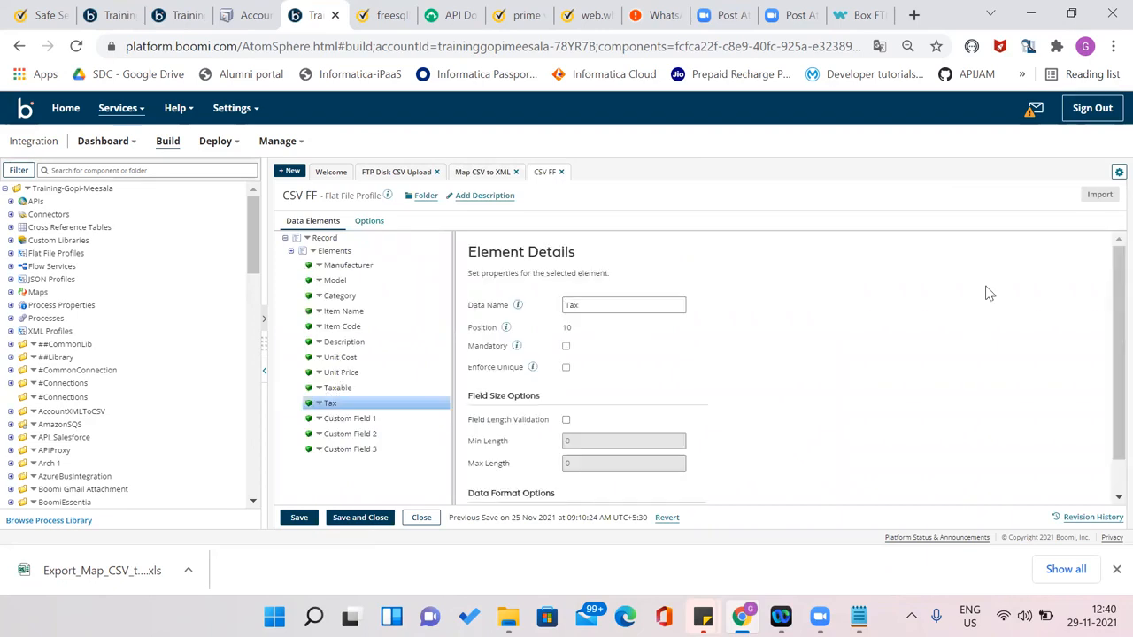
pyautogui.scroll(-2, 1107, 438)
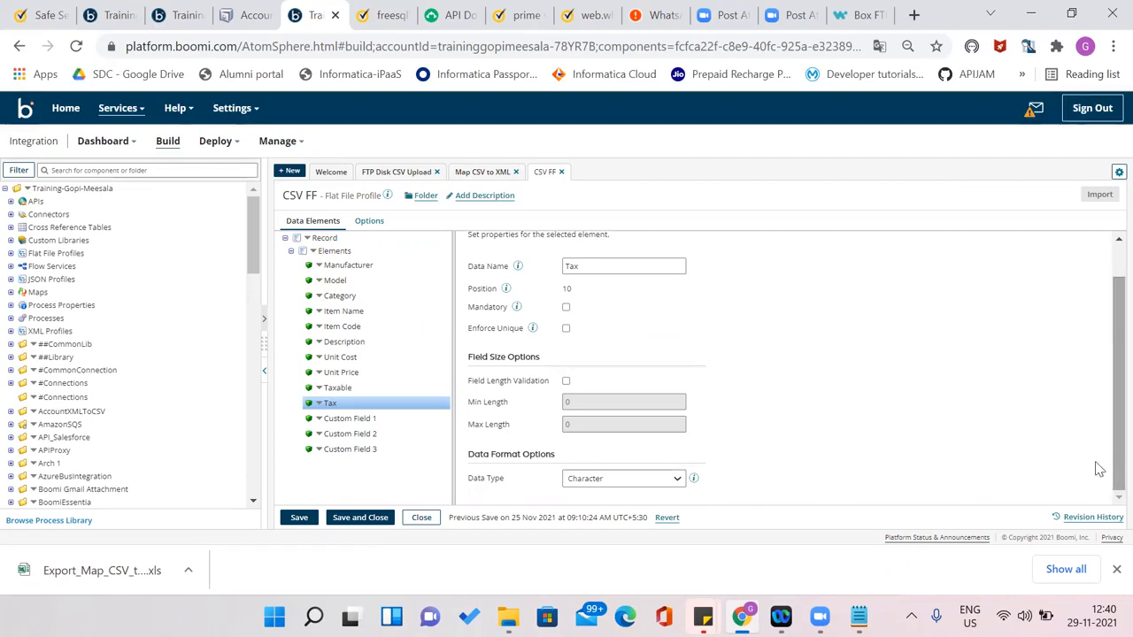
pyautogui.click(663, 484)
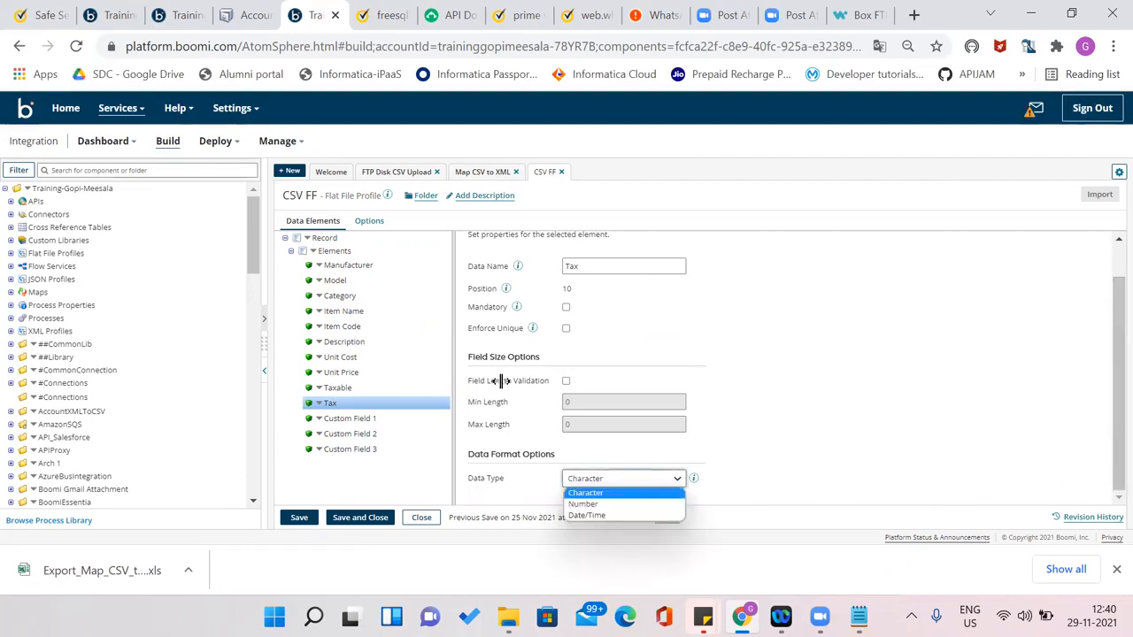
# Look through the element details of other CSV FF fields, including Item Code, Unit Cost, Custom Field 2, Model and Description
pyautogui.click(341, 327)
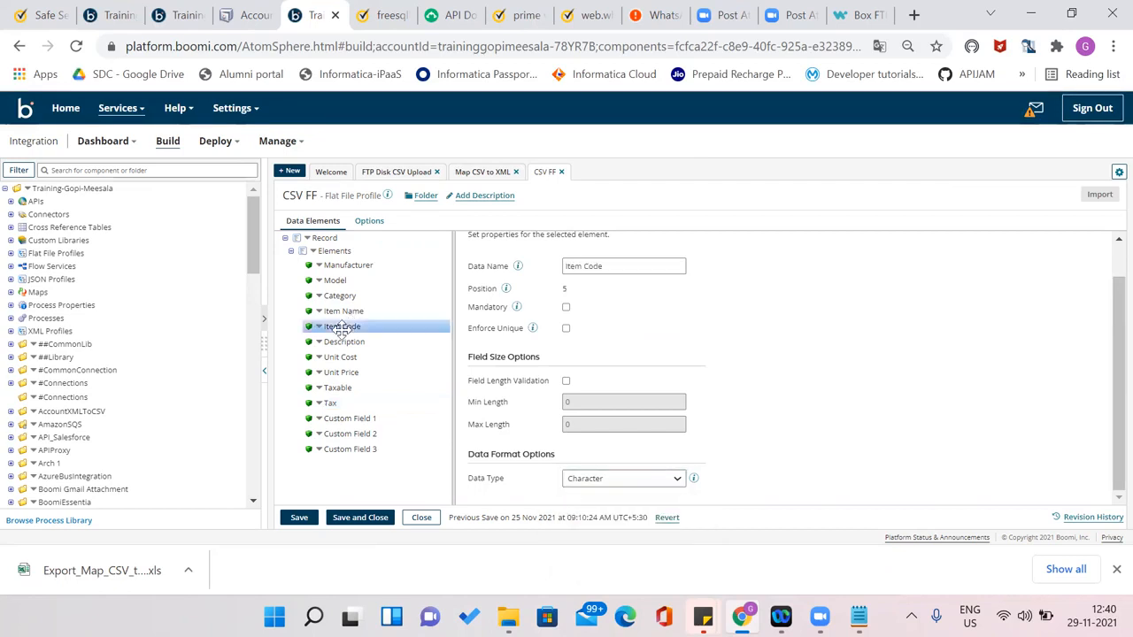
pyautogui.click(344, 356)
pyautogui.click(344, 406)
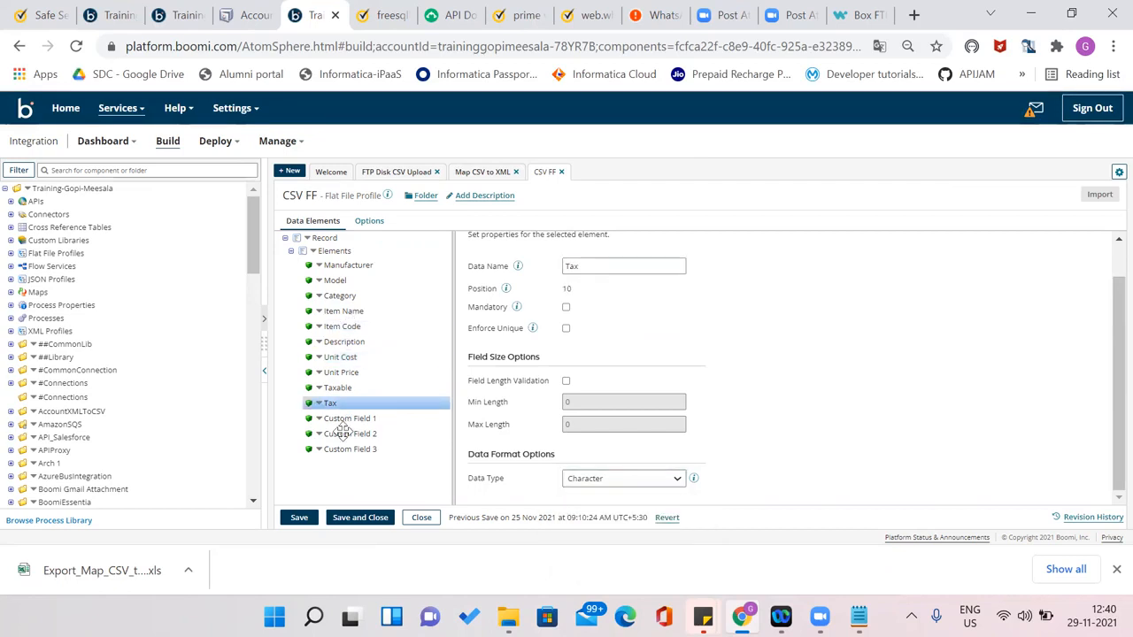
pyautogui.click(341, 433)
pyautogui.click(336, 327)
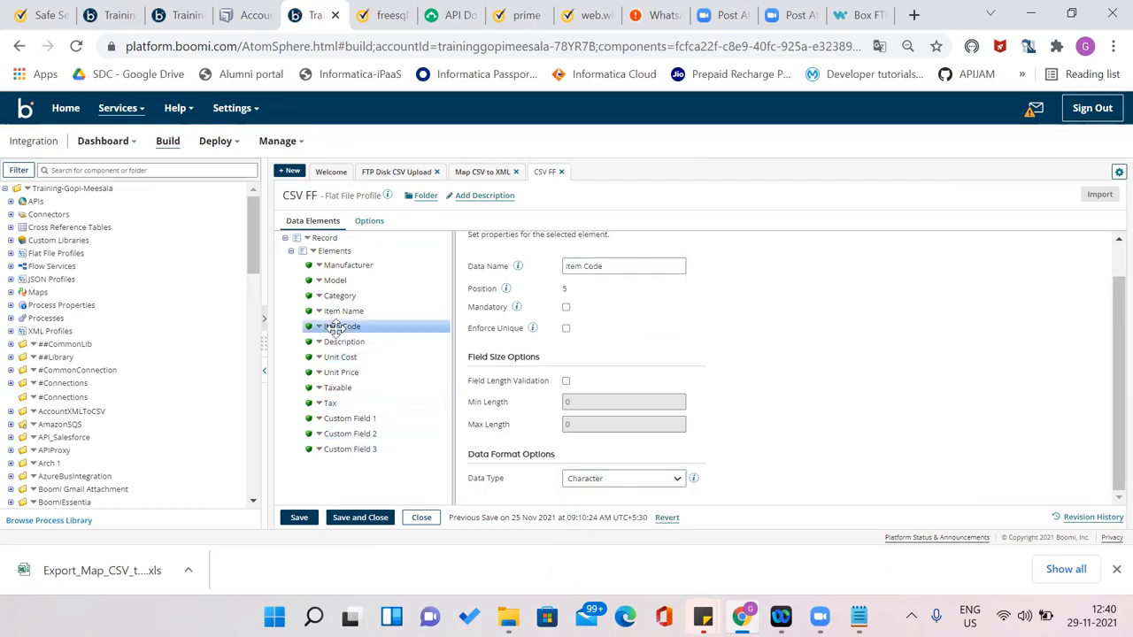
pyautogui.click(337, 280)
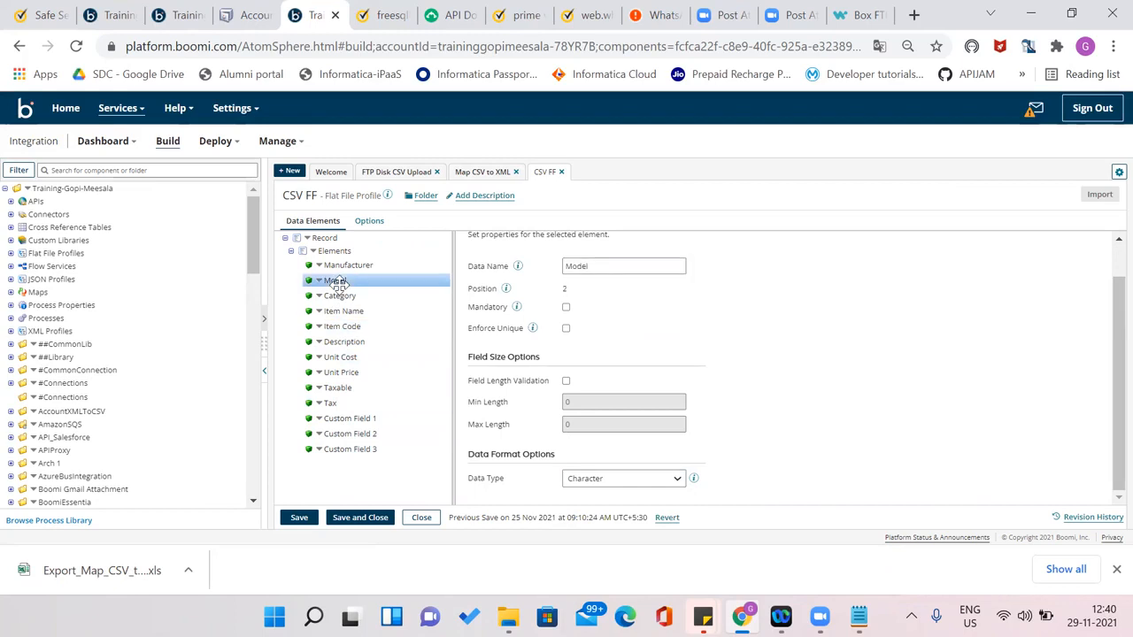
pyautogui.click(339, 342)
# Enable field length validation on the Model element with a maximum length of 10, and save the profile and the process
pyautogui.click(334, 280)
pyautogui.click(565, 381)
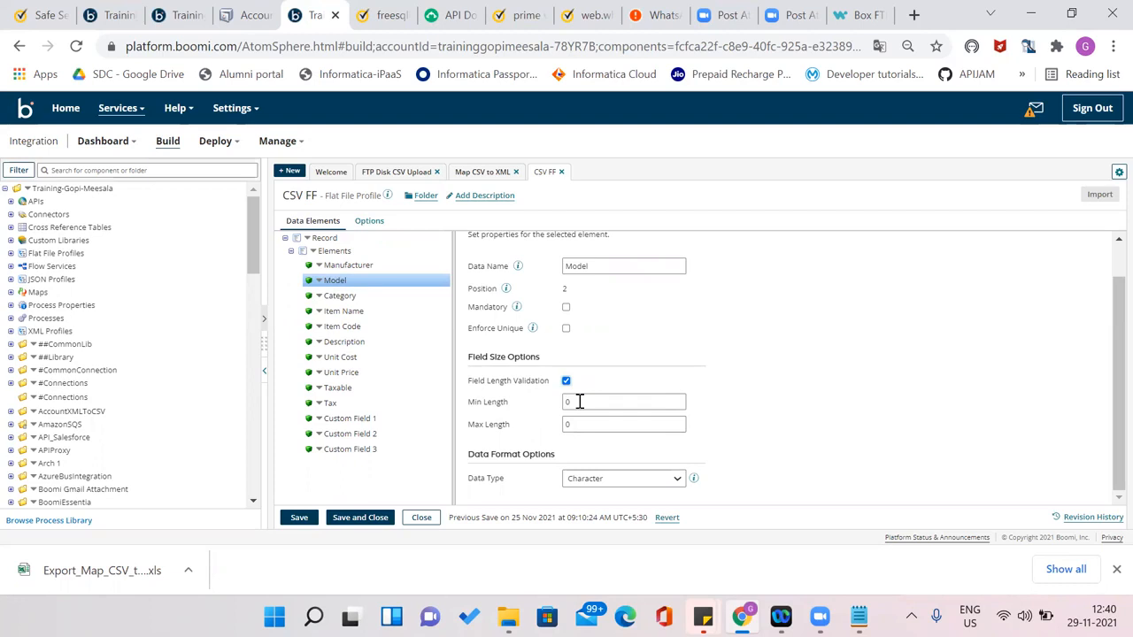
pyautogui.click(581, 428)
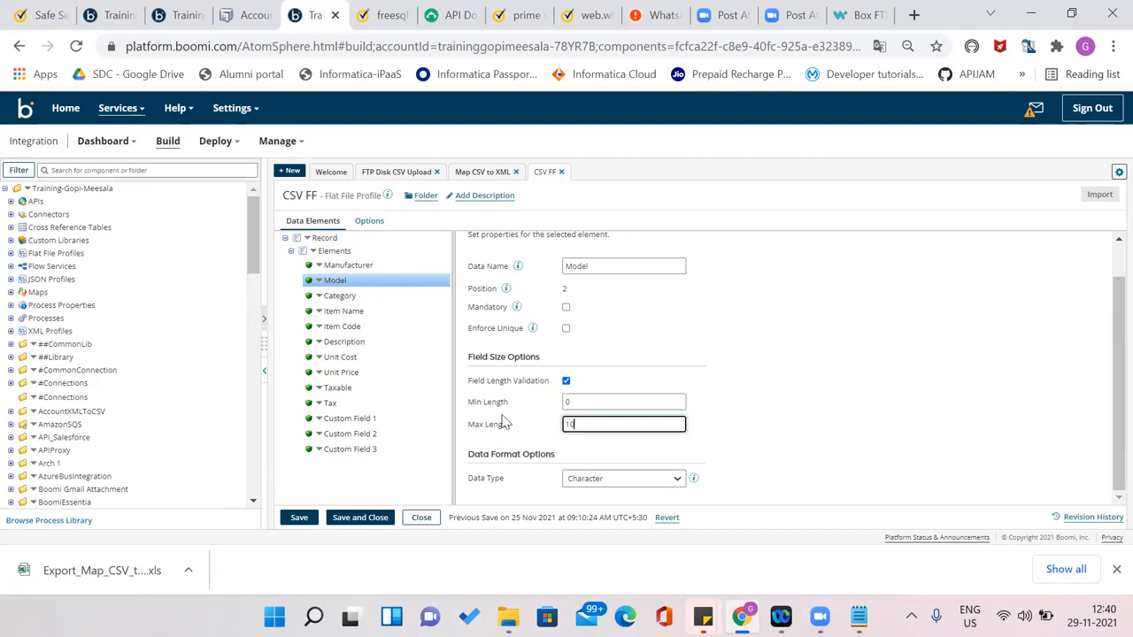
pyautogui.doubleClick(579, 401)
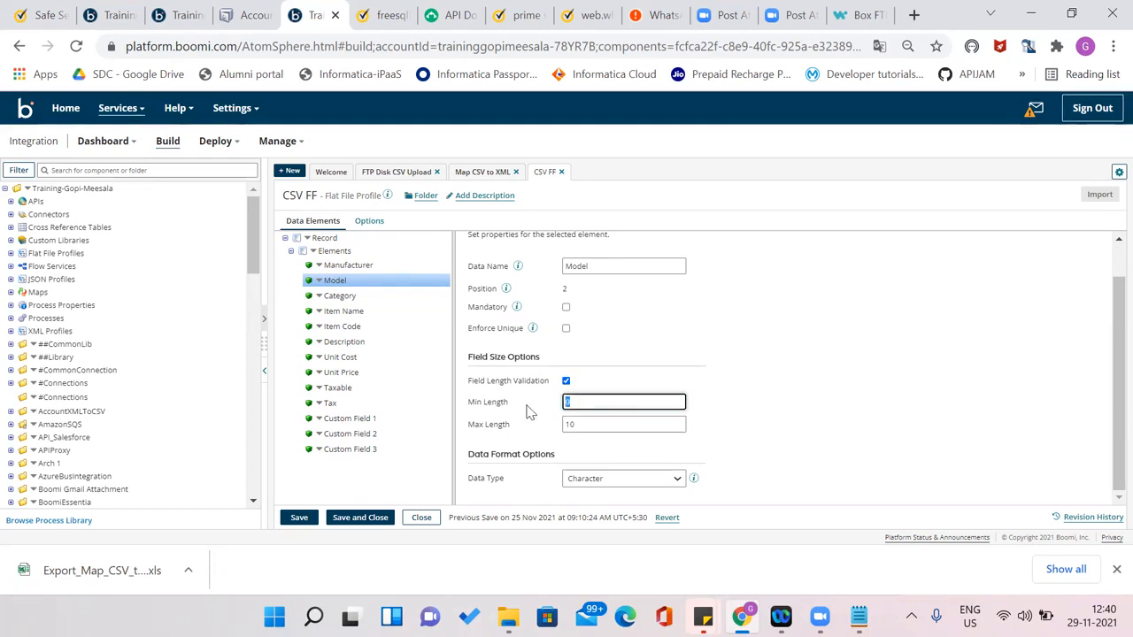
pyautogui.doubleClick(595, 428)
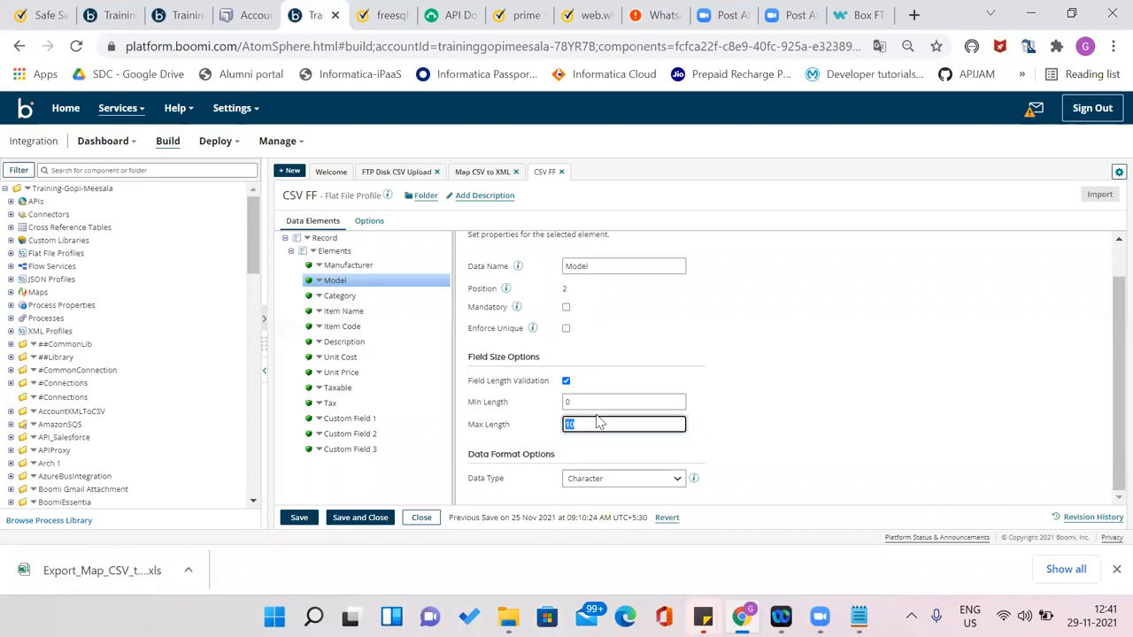
pyautogui.moveTo(586, 425); pyautogui.dragTo(544, 431)
pyautogui.click(588, 428)
pyautogui.click(357, 517)
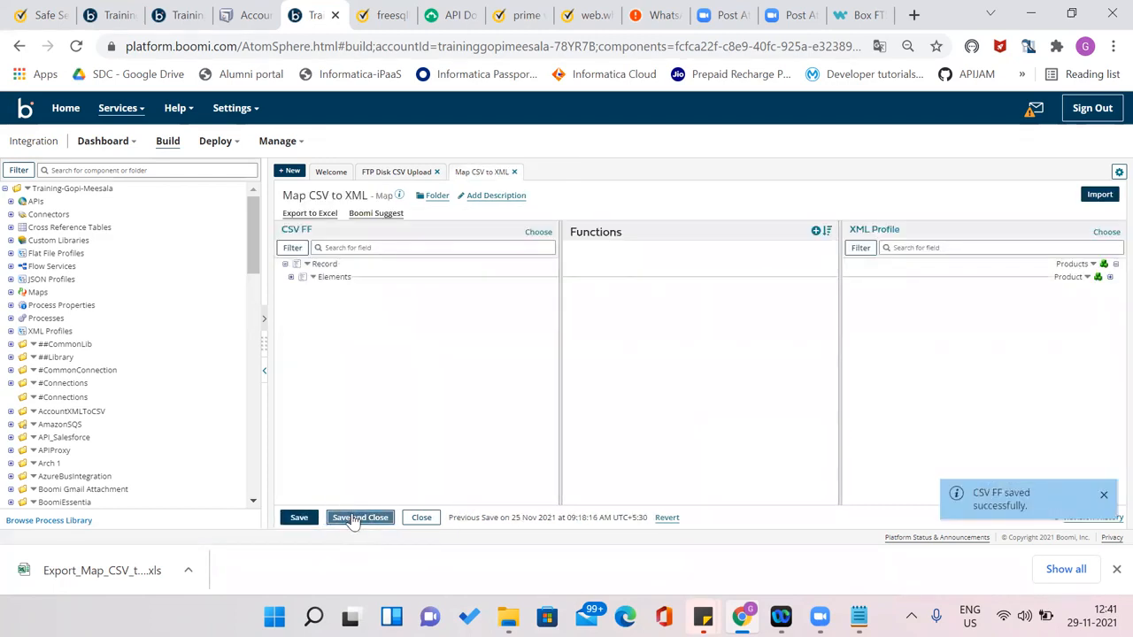
pyautogui.click(299, 517)
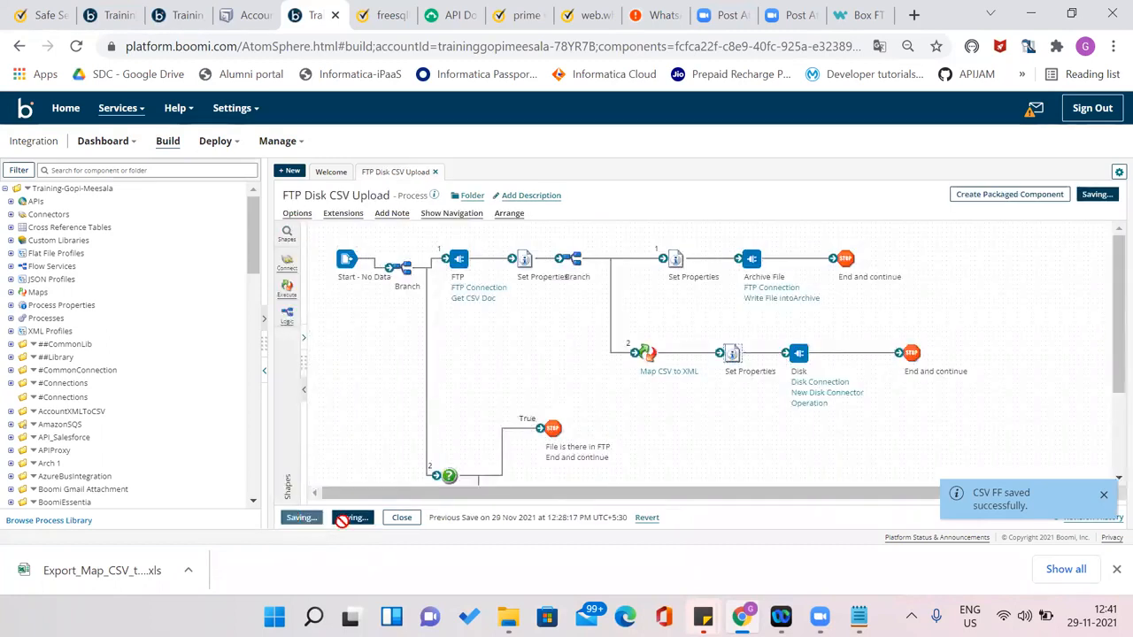
# Switch to DriveHQ and reload the Boomi folder, and open Finance_Updated_V1.0.2 from the Desktop in Notepad
pyautogui.click(254, 9)
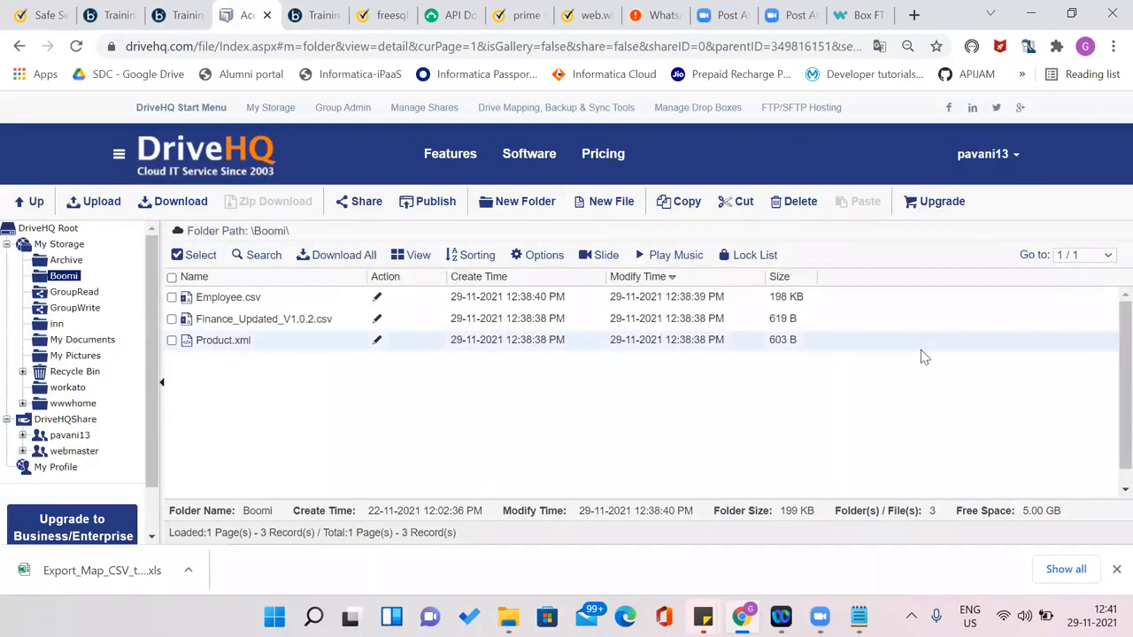
pyautogui.click(76, 48)
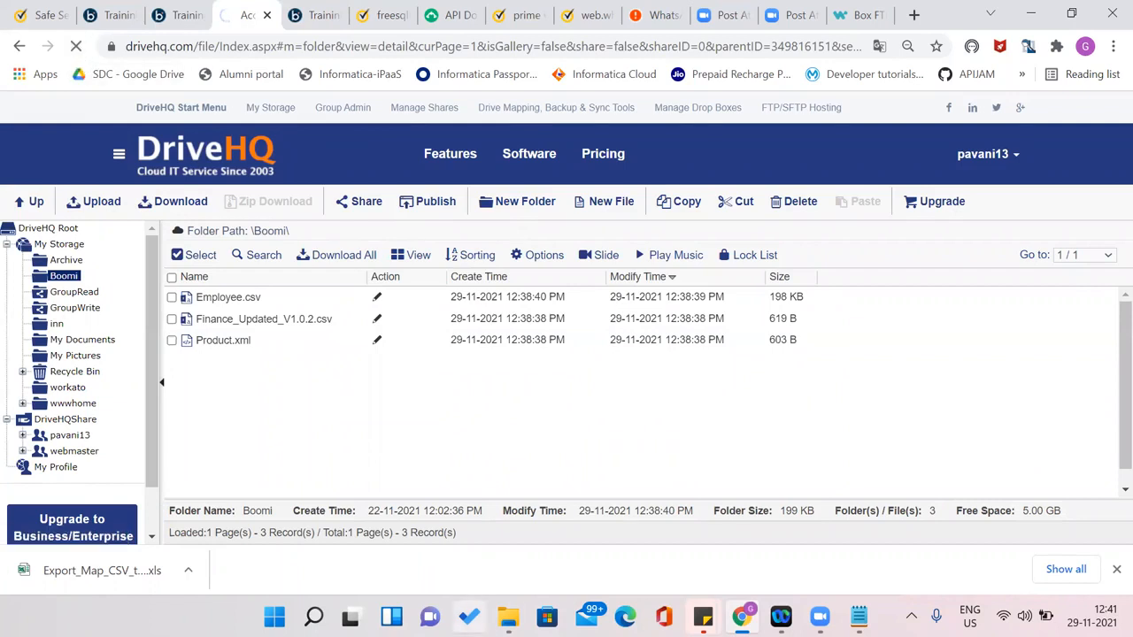
pyautogui.hotkey('alt', 'Tab')
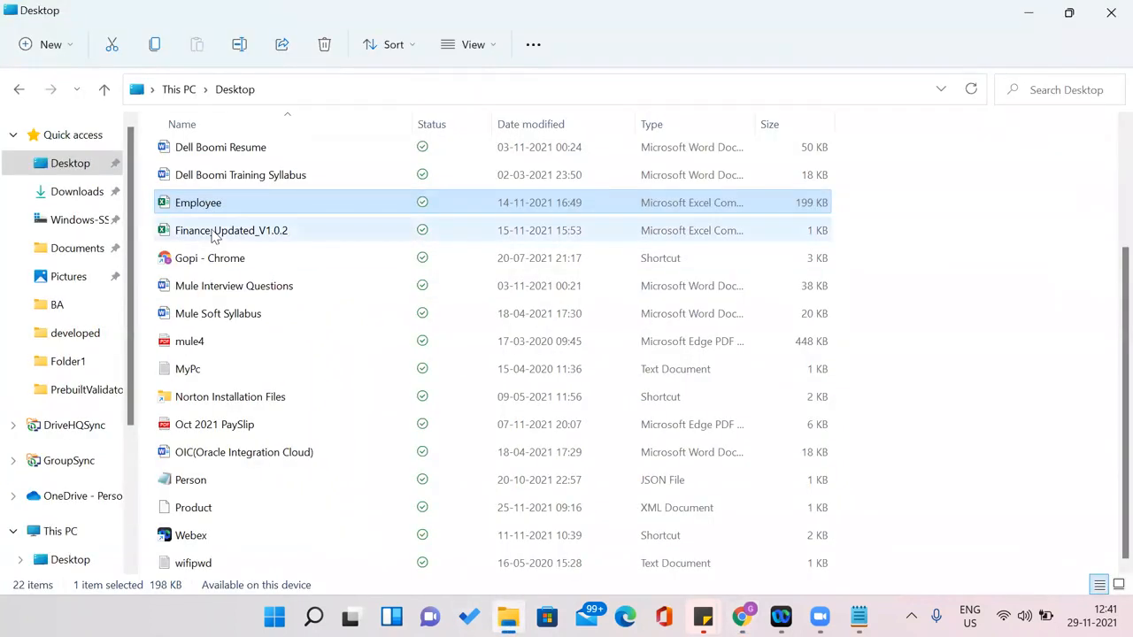
pyautogui.doubleClick(209, 230)
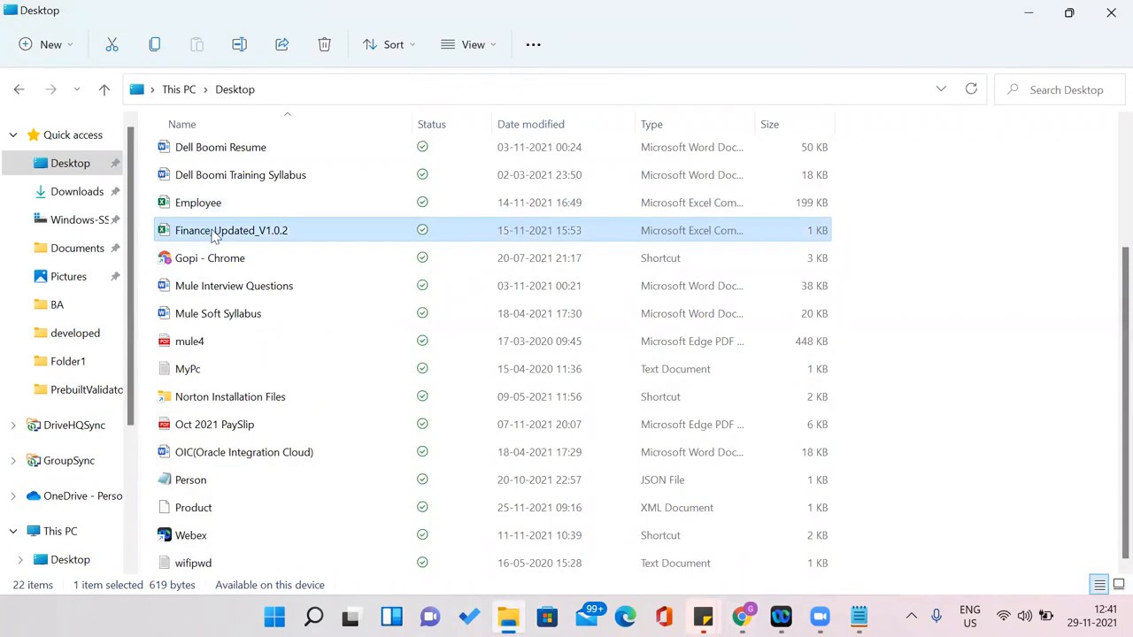
pyautogui.rightClick(213, 234)
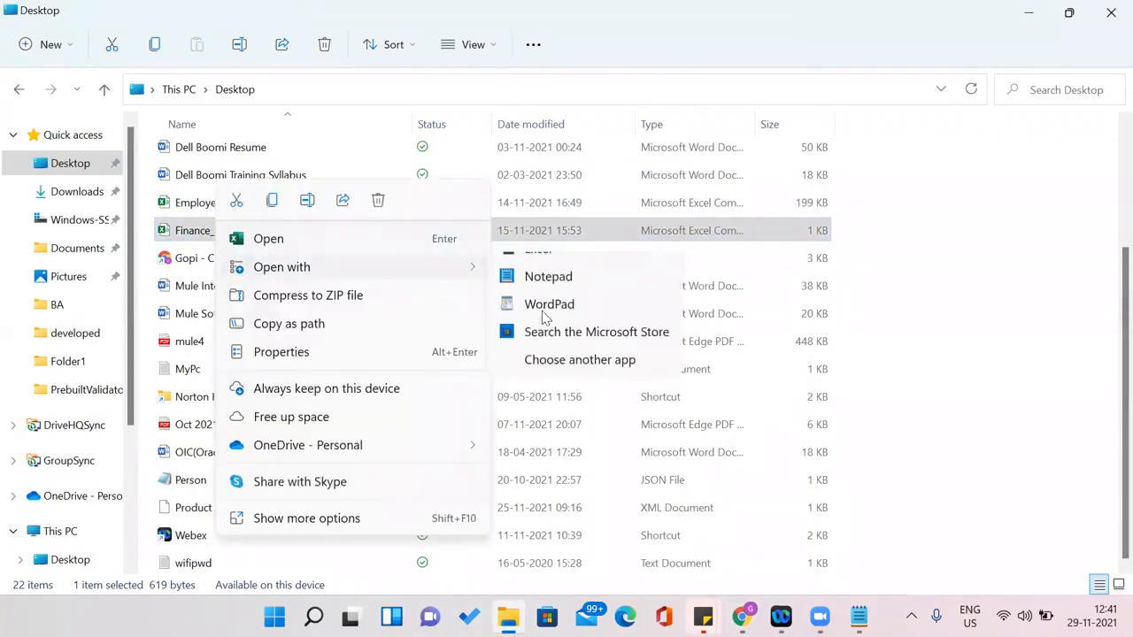
pyautogui.click(543, 311)
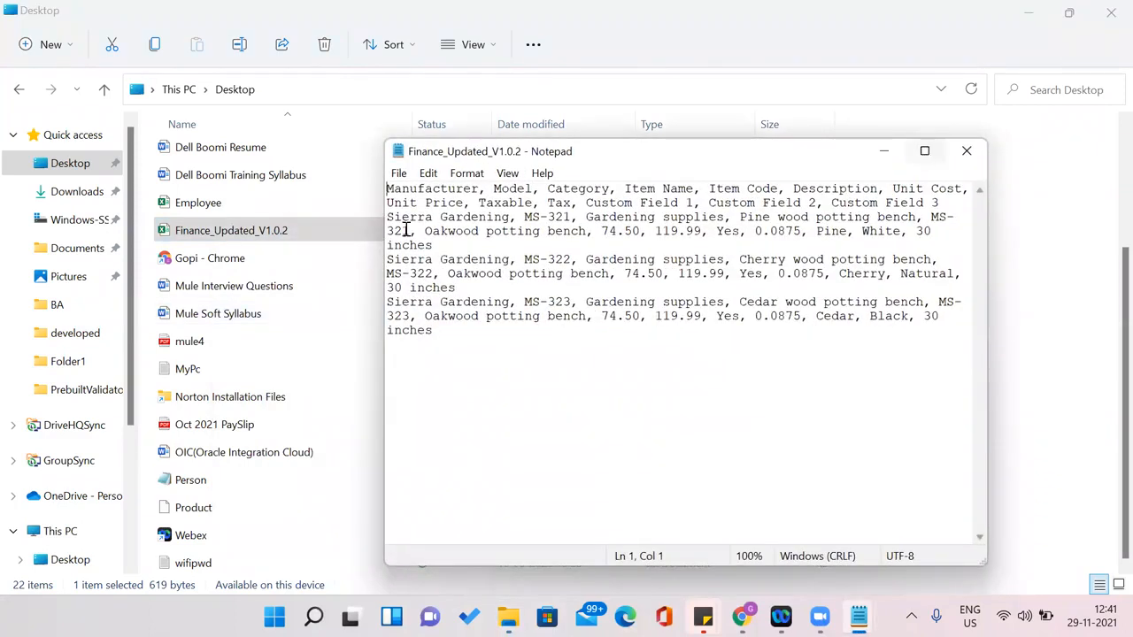
pyautogui.click(925, 152)
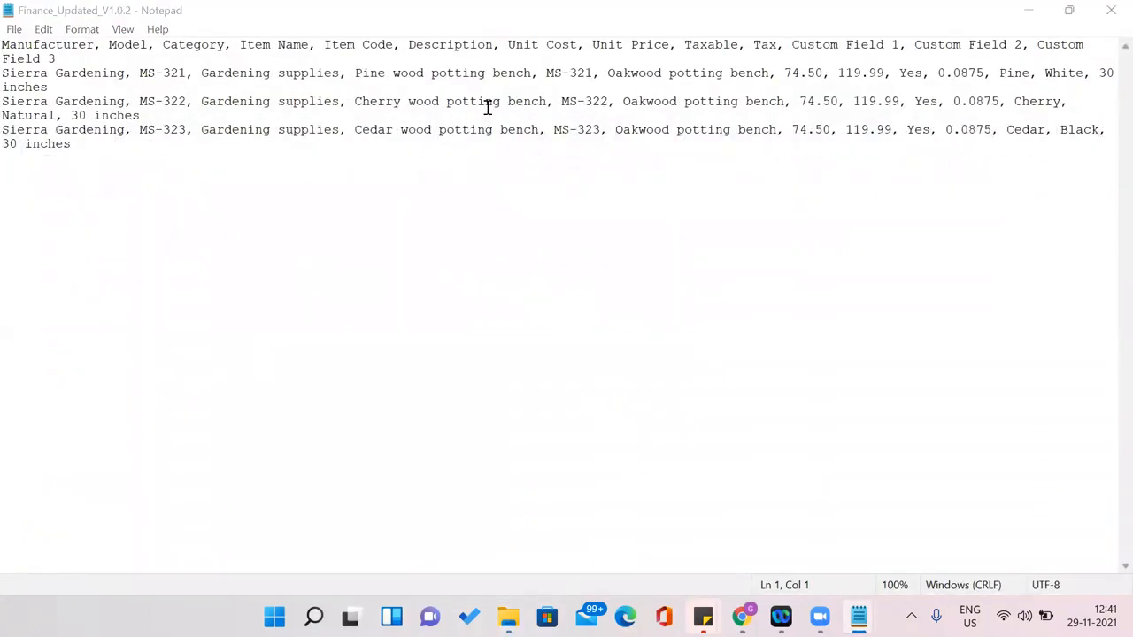
# Lengthen the Model value in the first data row to MS-3213213 and save the CSV file
pyautogui.click(186, 73)
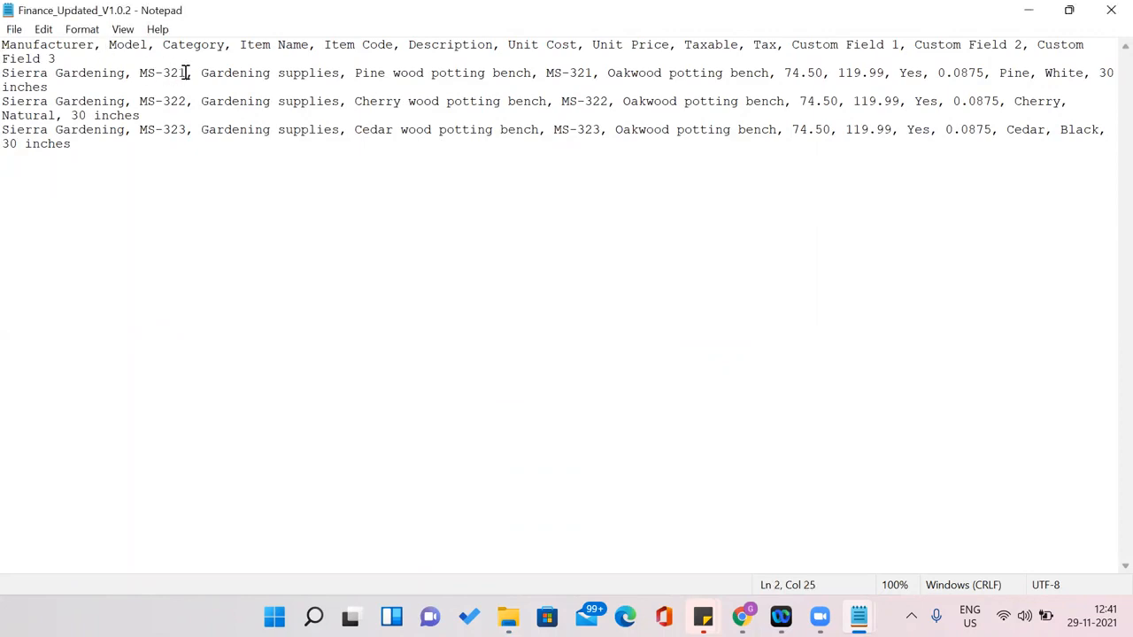
pyautogui.write('321')
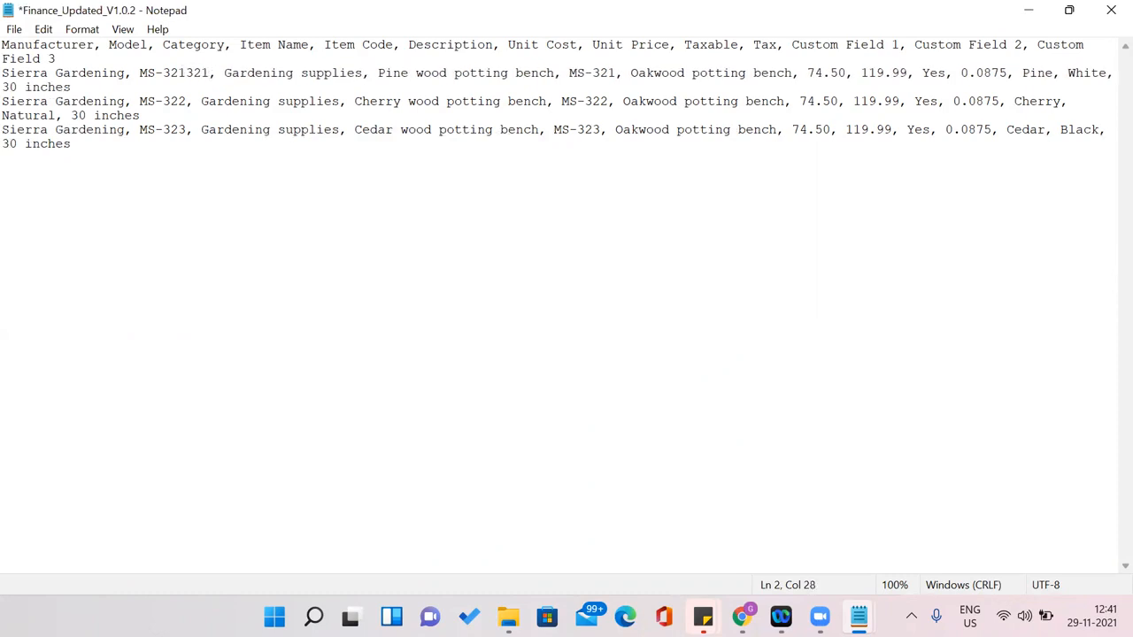
pyautogui.write('3')
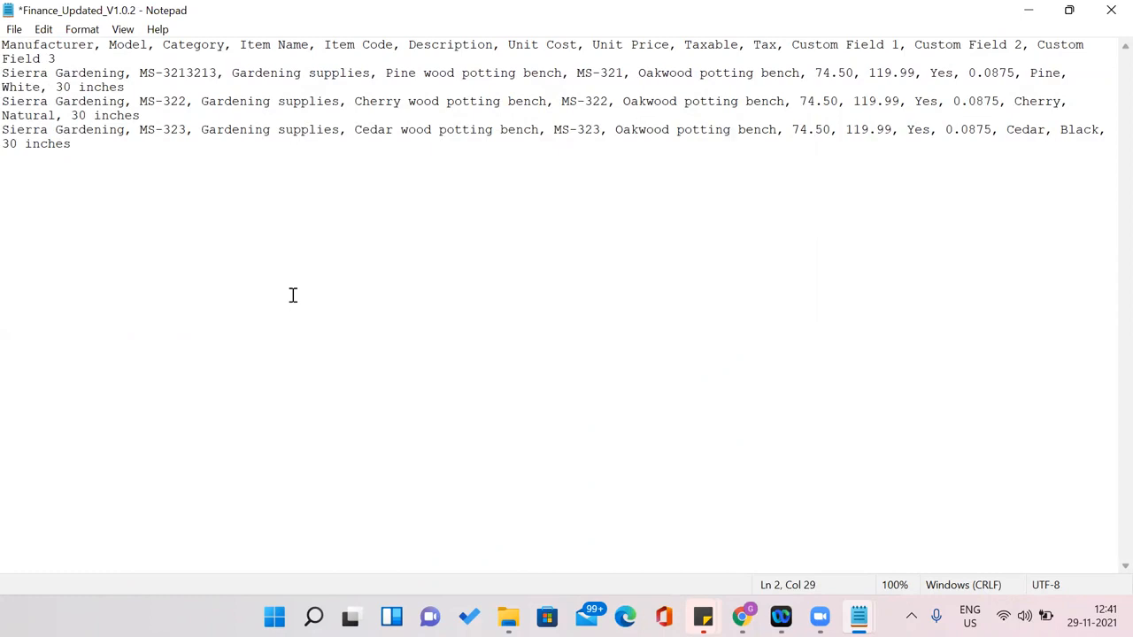
pyautogui.hotkey('ctrl', 's')
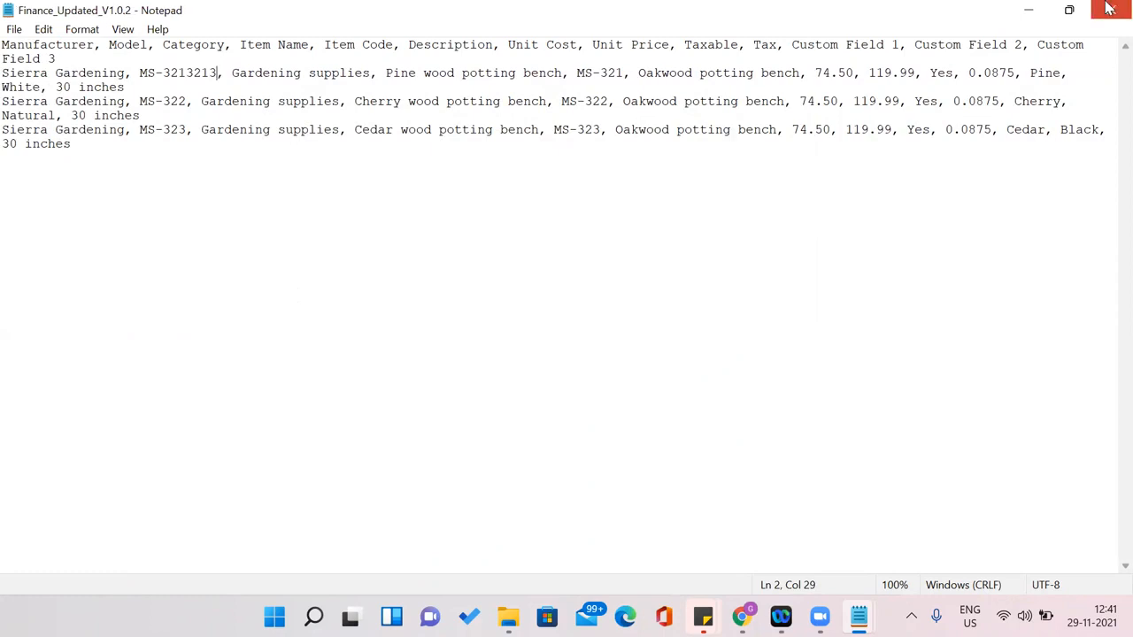
# Switch to the Desktop folder in File Explorer and duplicate the Finance_Updated_V1.0.2 CSV file there
pyautogui.hotkey('alt', 'Tab')
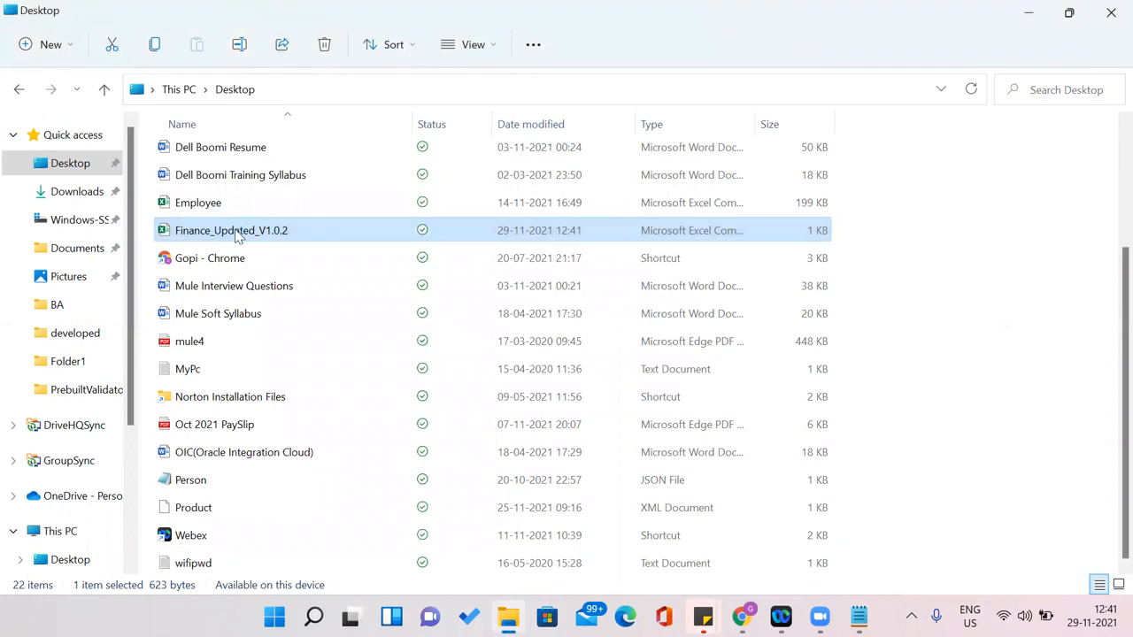
pyautogui.rightClick(237, 235)
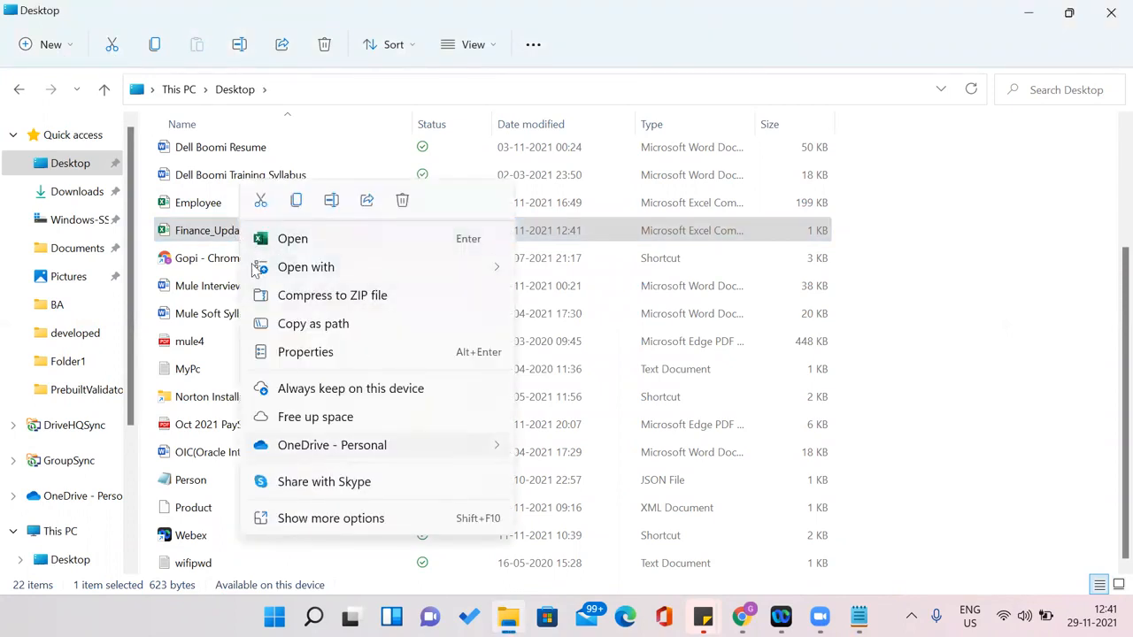
pyautogui.click(174, 233)
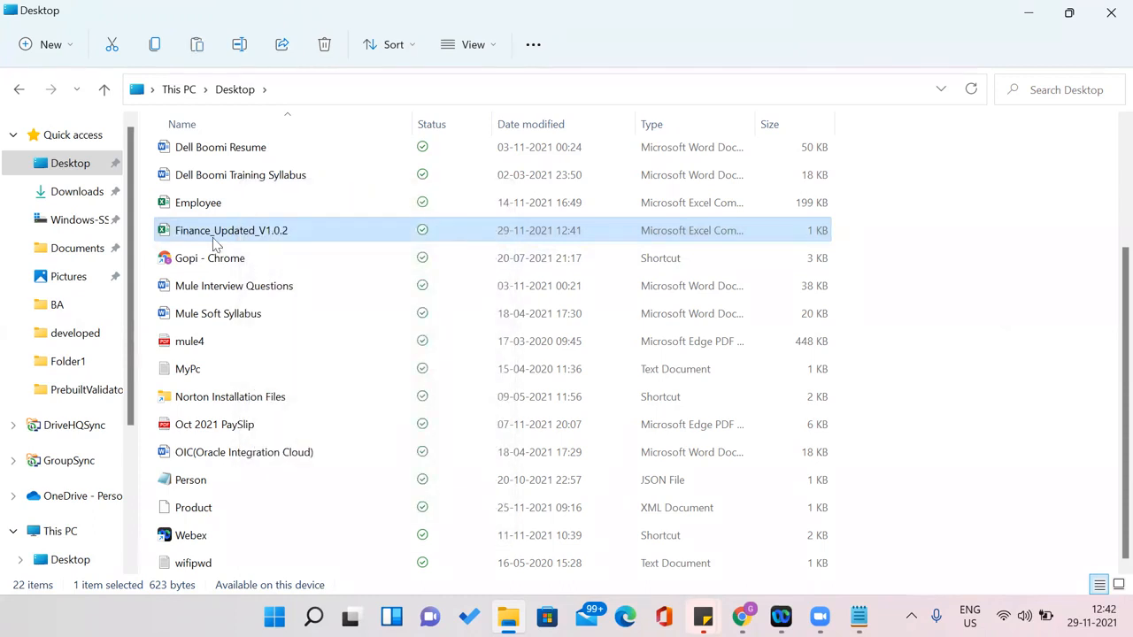
pyautogui.click(980, 313)
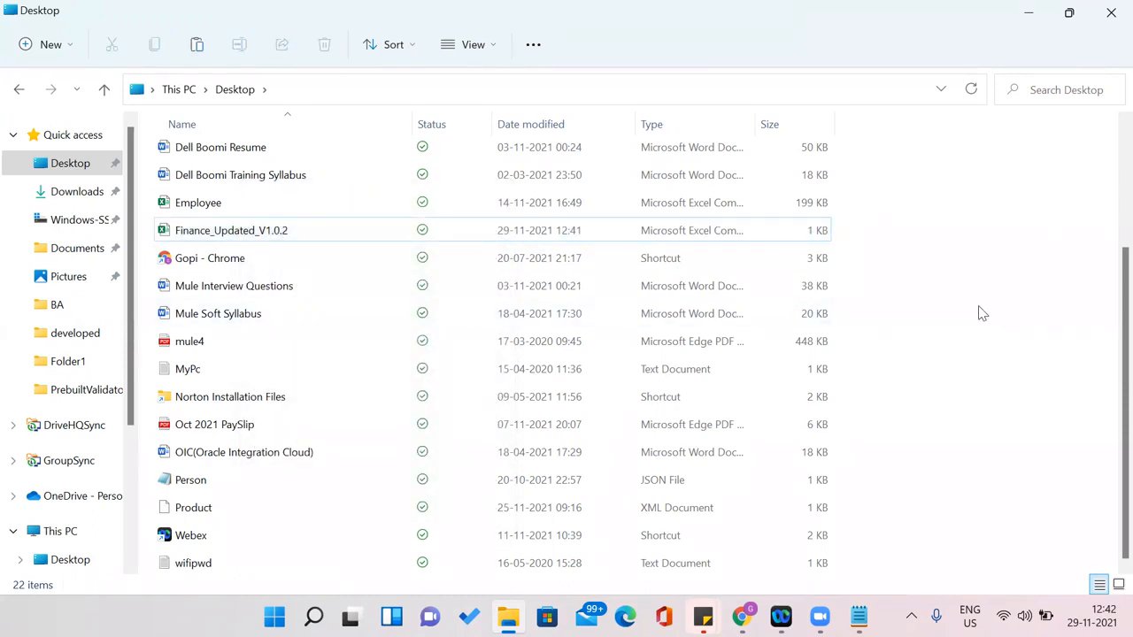
pyautogui.hotkey('ctrl', 'v')
pyautogui.click(246, 204)
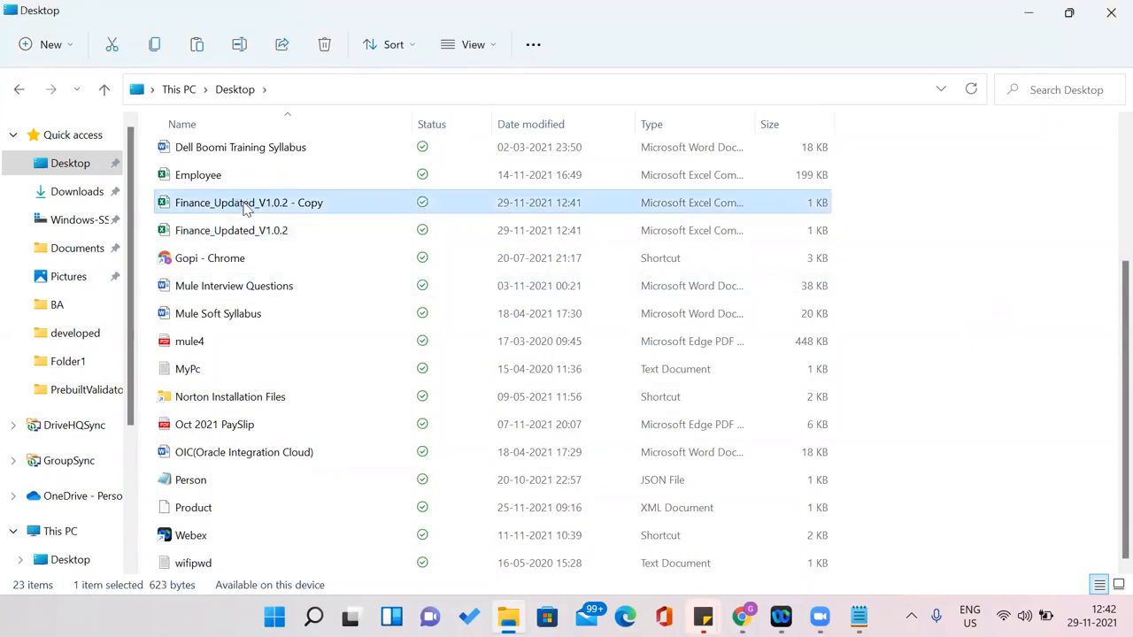
# Open Finance_Updated_V1.0.2 - Copy in WordPad, extend the first data row's Model value to MS-321321311, and save and close the file
pyautogui.rightClick(247, 207)
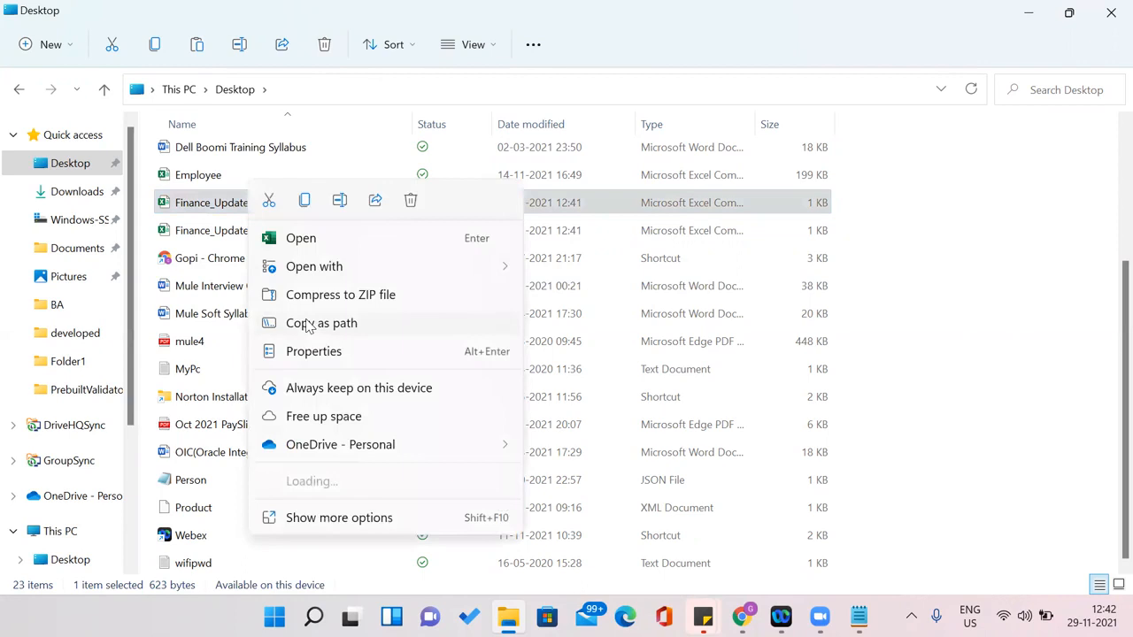
pyautogui.moveTo(463, 270)
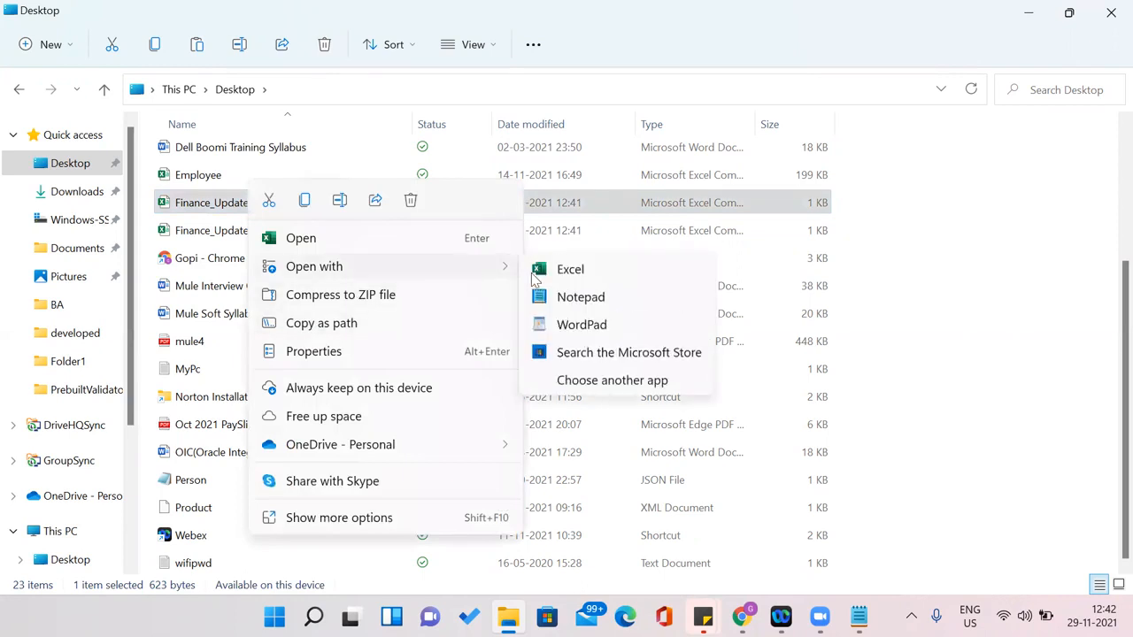
pyautogui.click(582, 324)
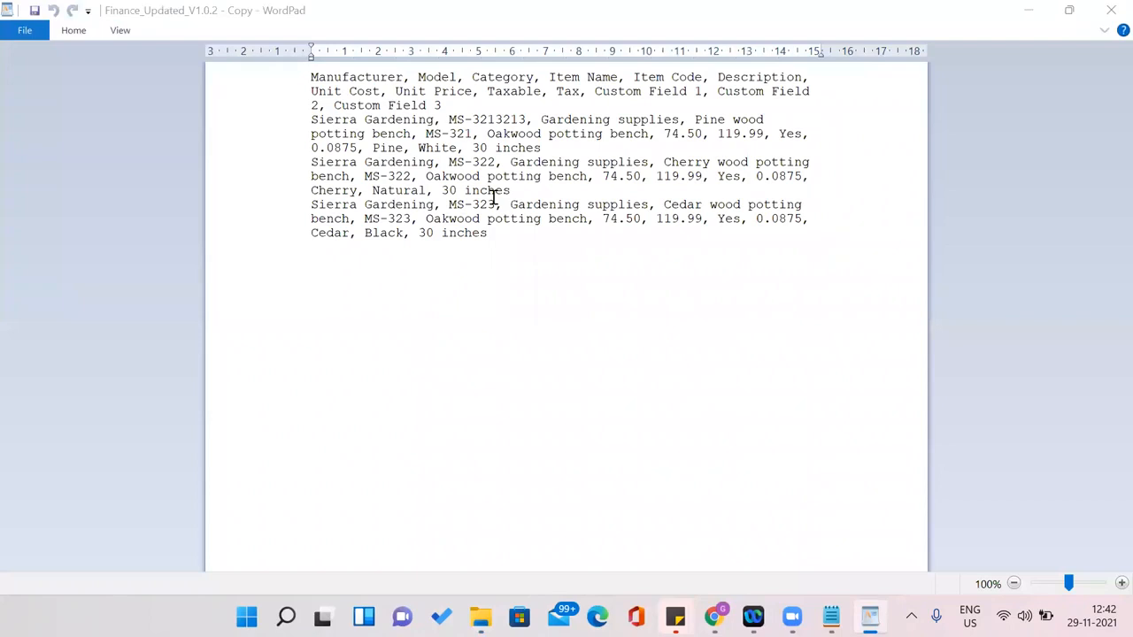
pyautogui.click(526, 119)
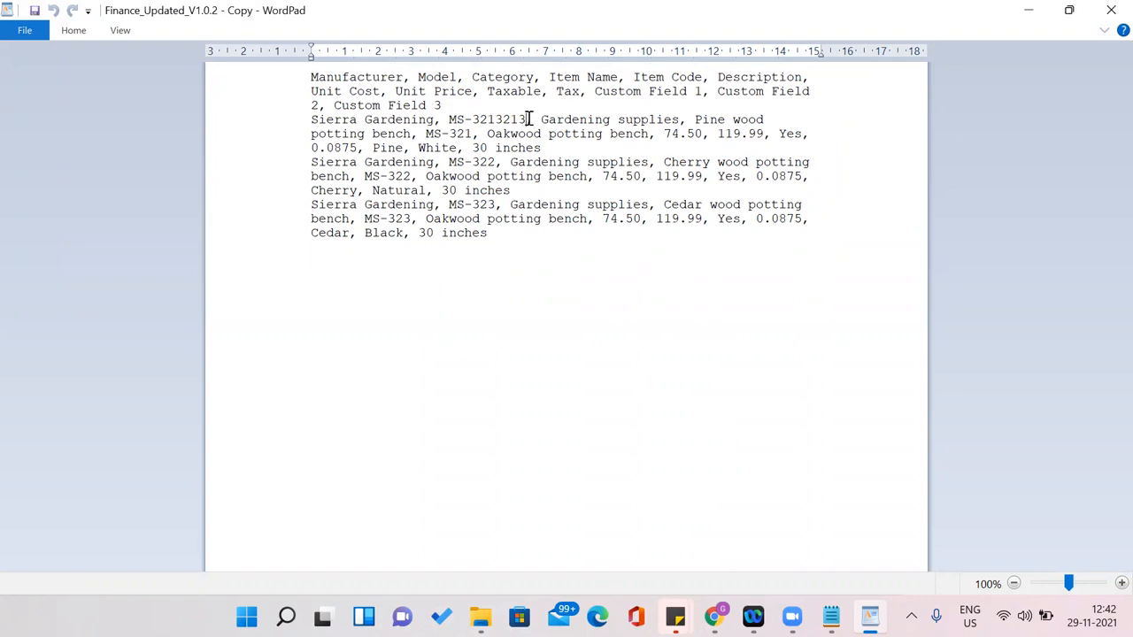
pyautogui.write('1')
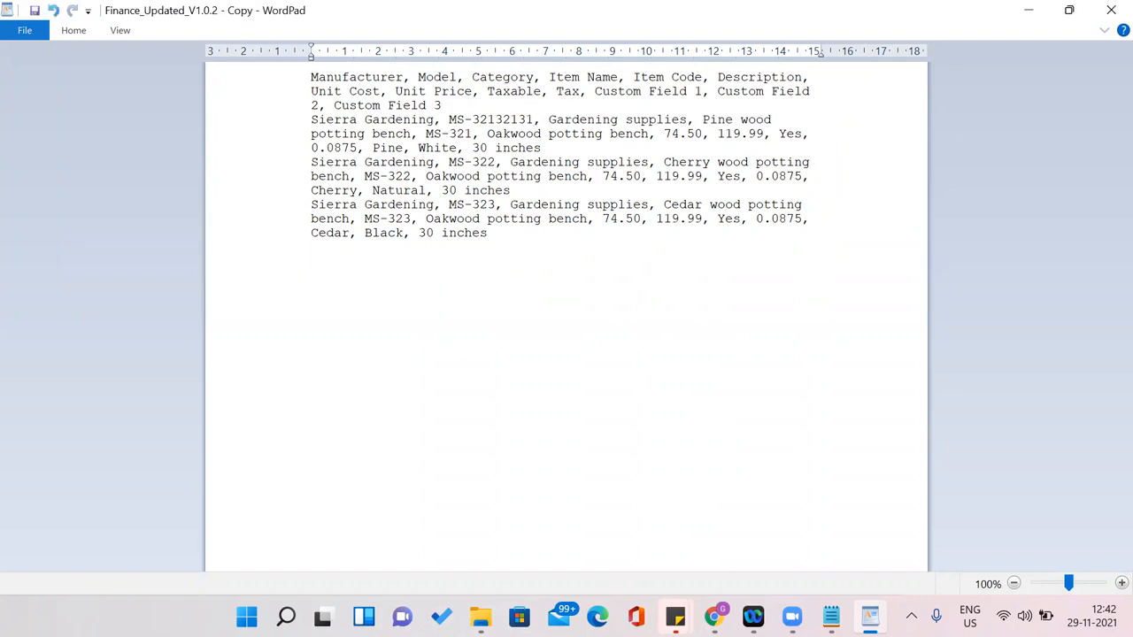
pyautogui.write('1')
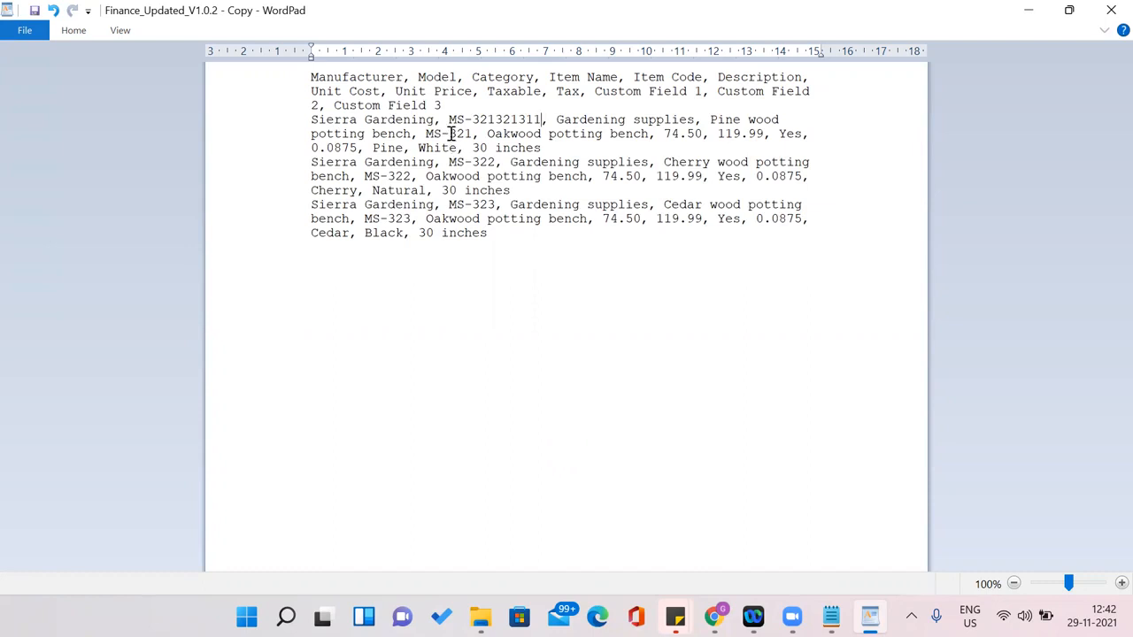
pyautogui.moveTo(447, 119); pyautogui.dragTo(543, 126)
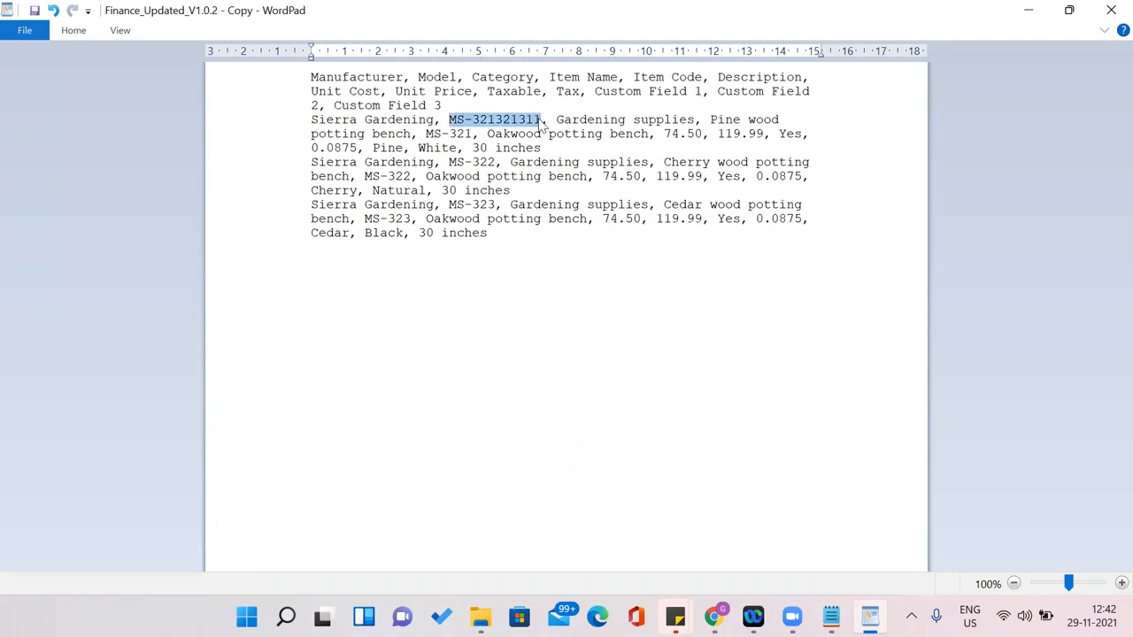
pyautogui.click(1111, 10)
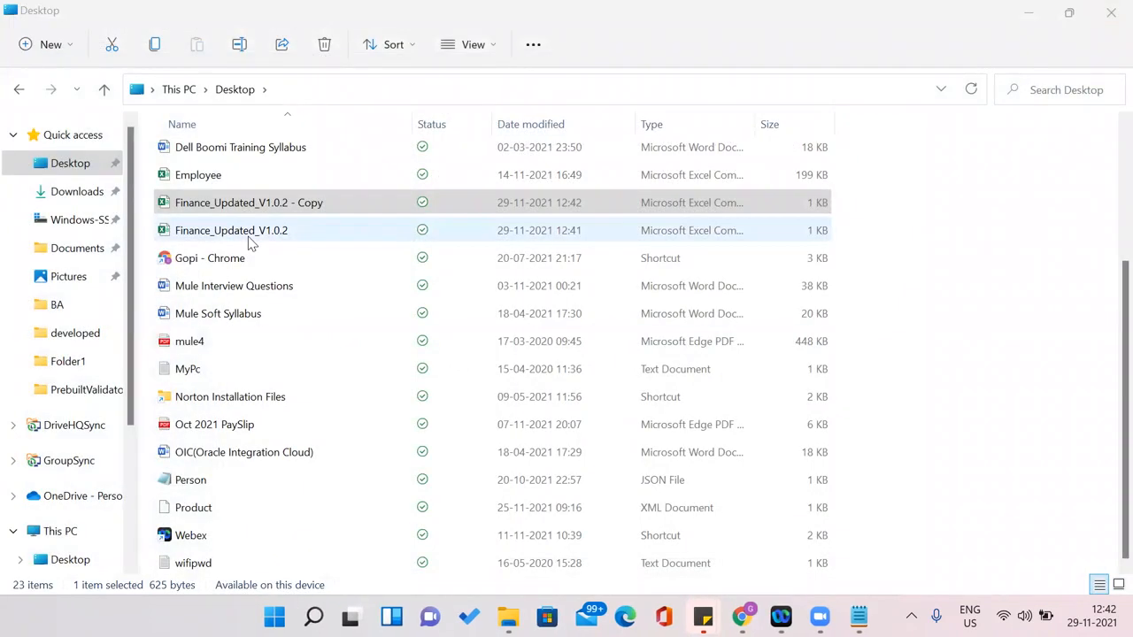
# Switch to DriveHQ and upload Finance_Updated_V1.0.2 - Copy.csv from the Desktop to the Boomi folder
pyautogui.hotkey('alt', 'Tab')
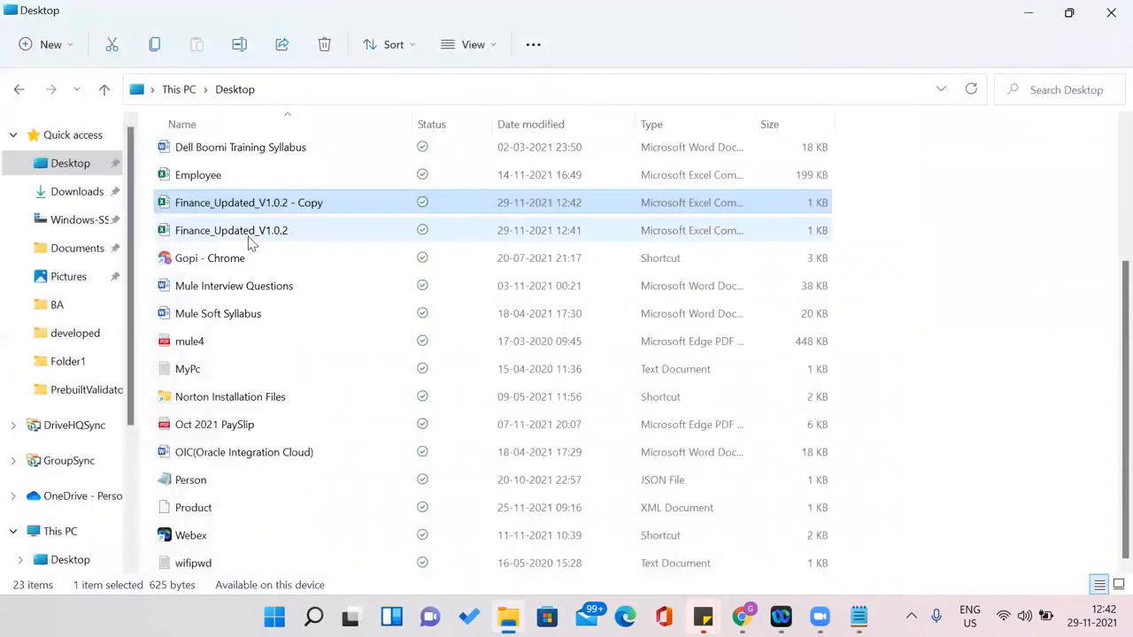
pyautogui.hotkey('alt', 'Tab')
pyautogui.press('Tab')
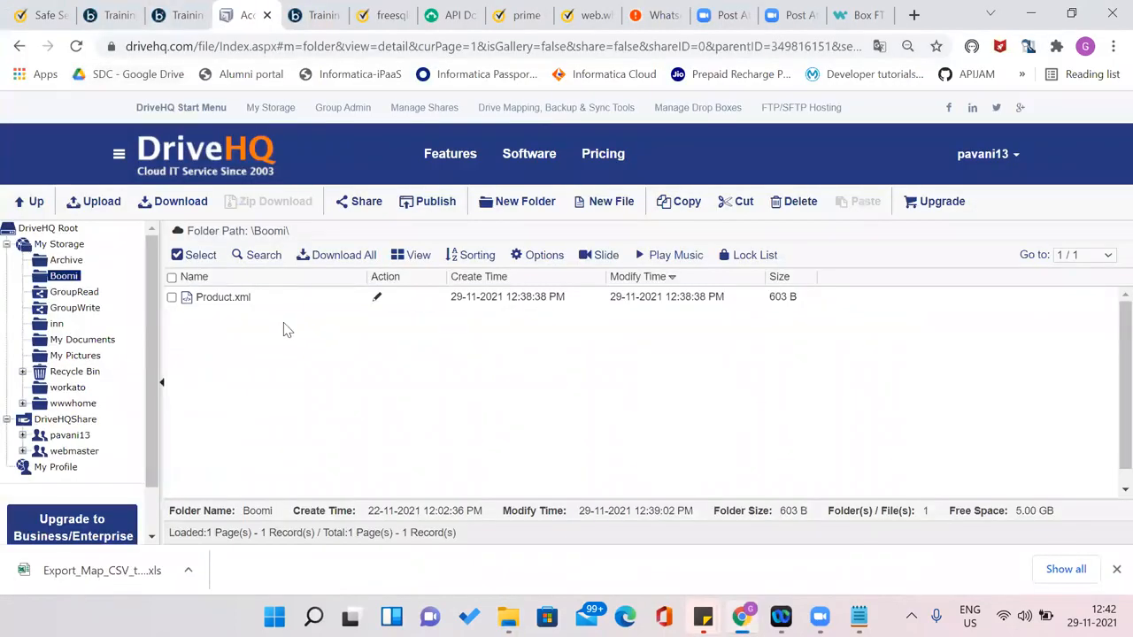
pyautogui.click(95, 201)
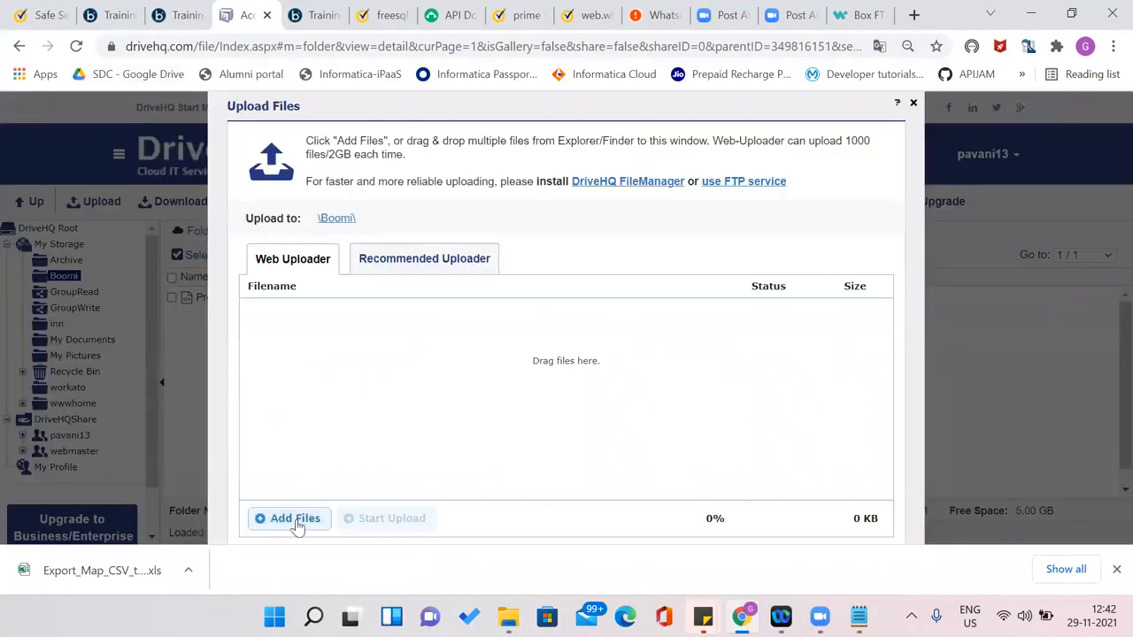
pyautogui.click(296, 522)
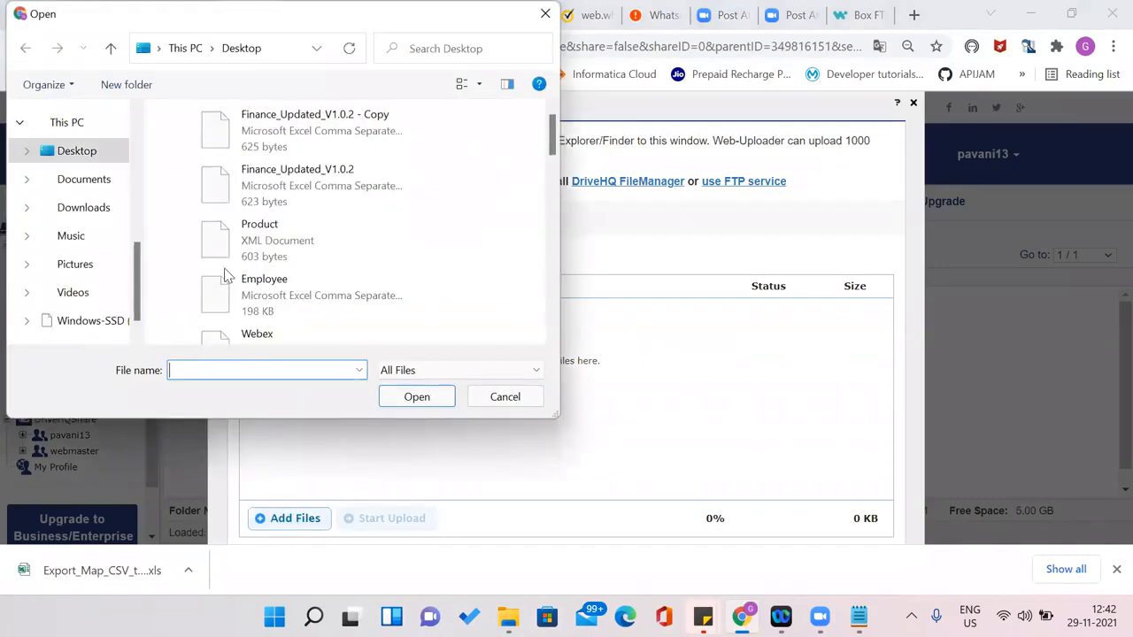
pyautogui.click(286, 168)
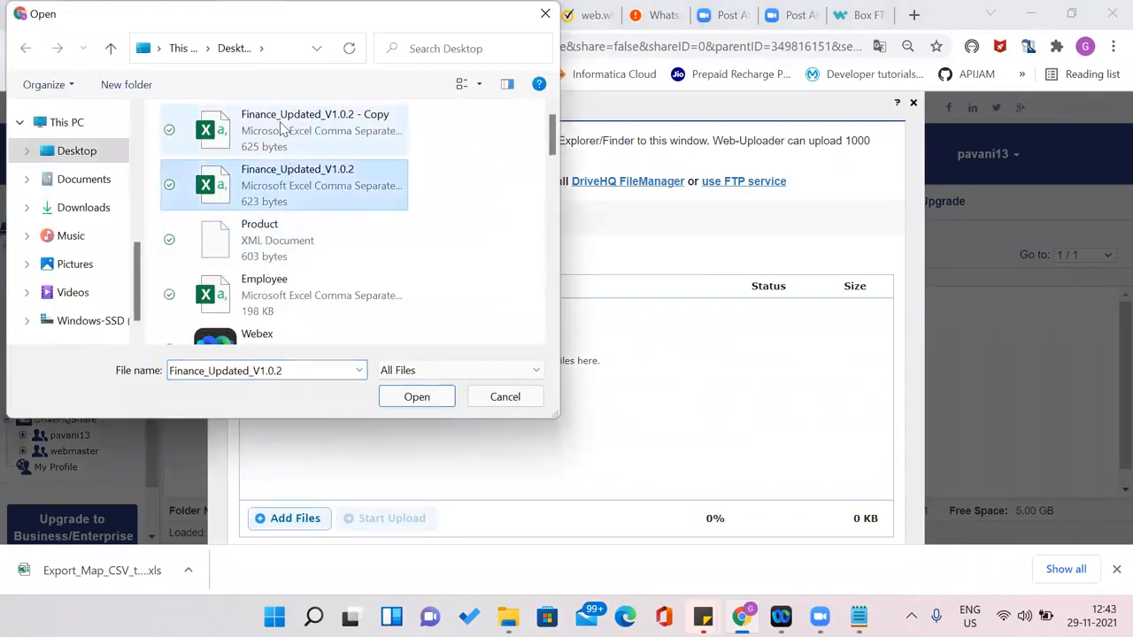
pyautogui.click(282, 128)
pyautogui.doubleClick(281, 128)
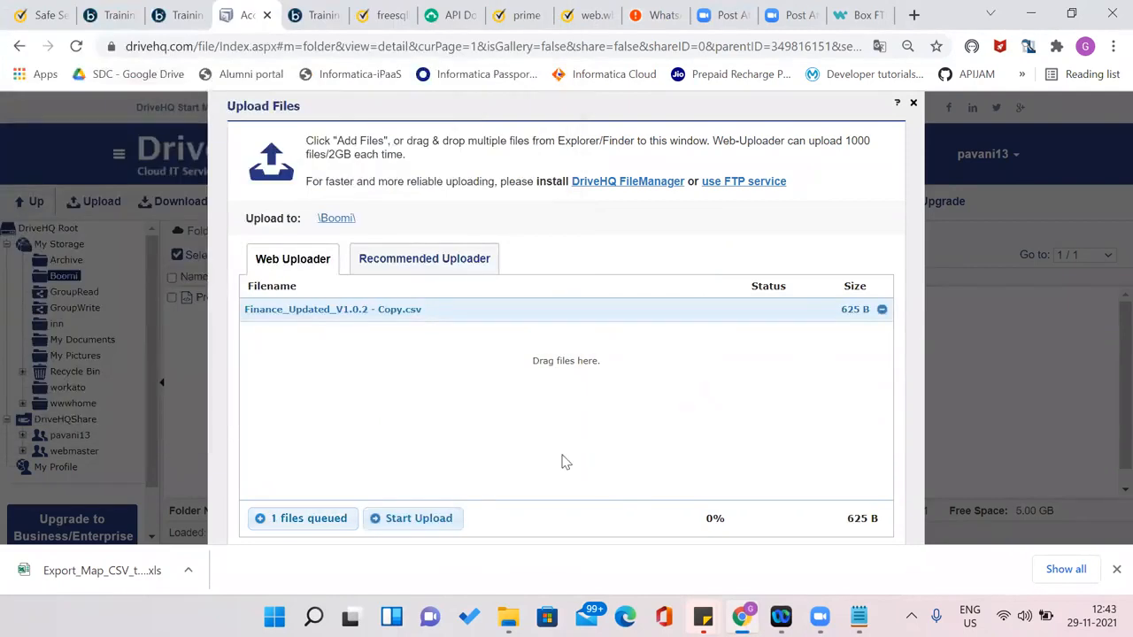
pyautogui.click(428, 525)
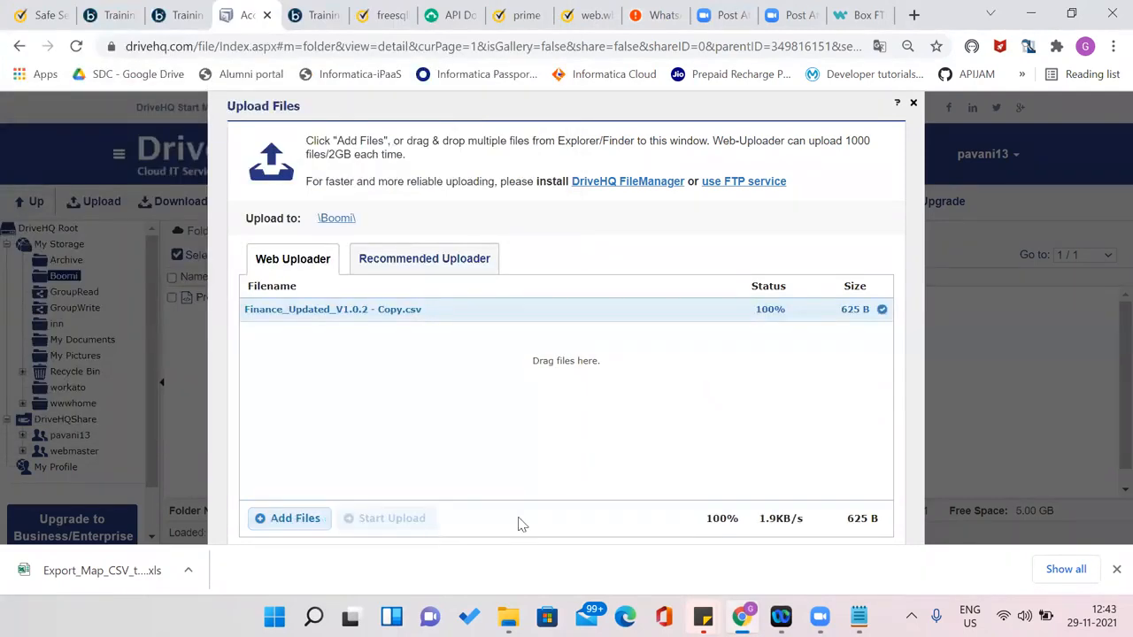
pyautogui.click(915, 104)
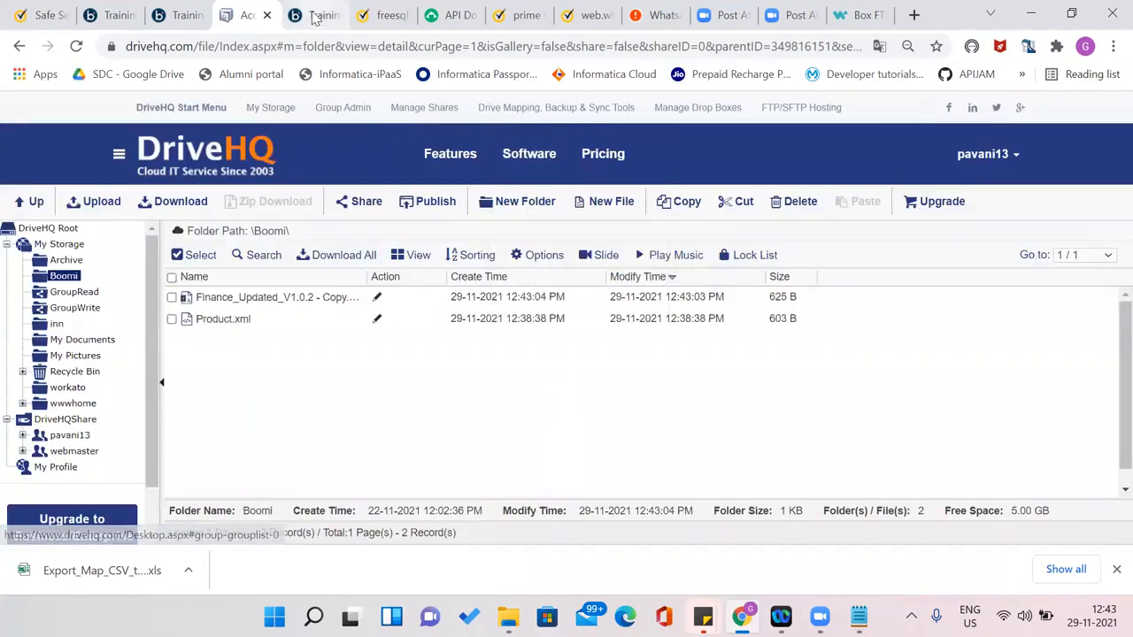
# Switch to Boomi, run a new test of the FTP Disk CSV Upload process, and examine the Model value in the execution message
pyautogui.click(316, 15)
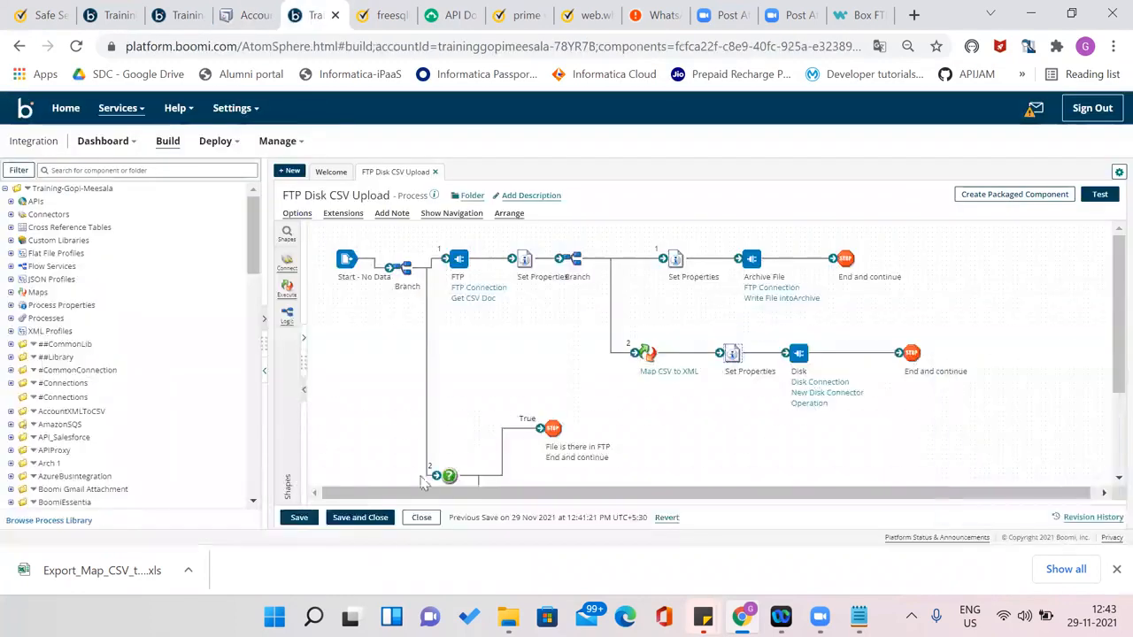
pyautogui.click(300, 518)
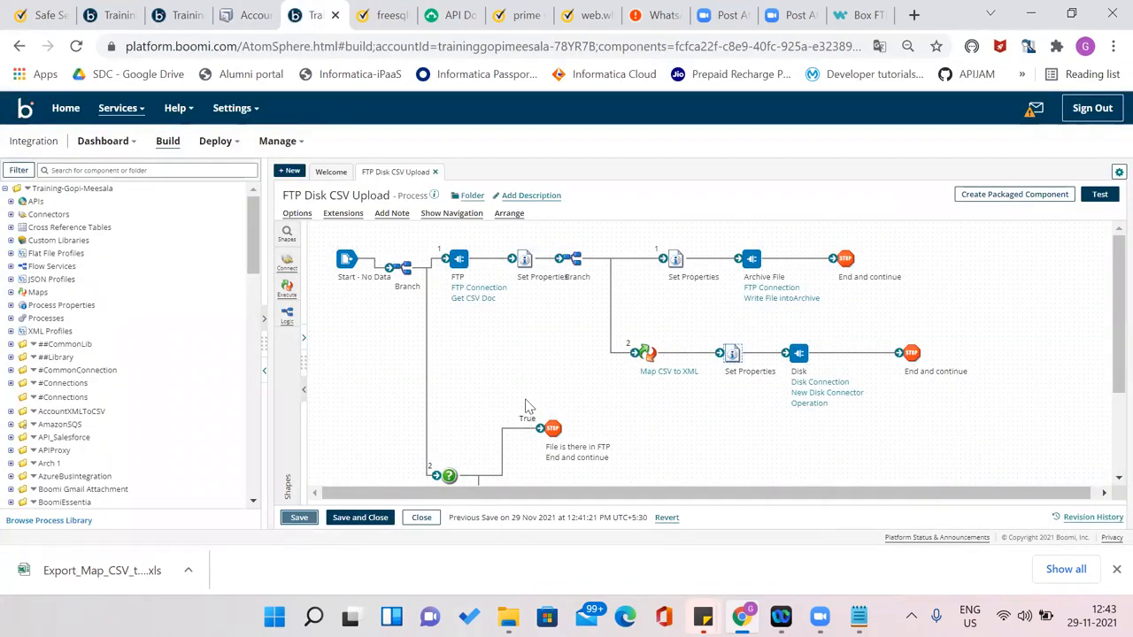
pyautogui.click(1100, 194)
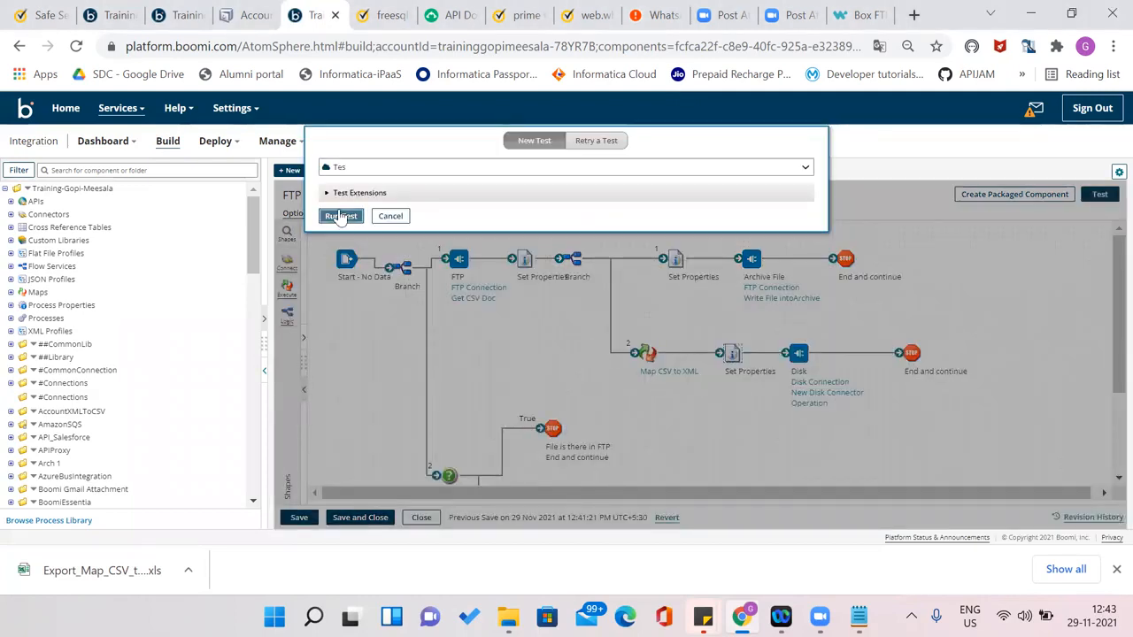
pyautogui.click(340, 216)
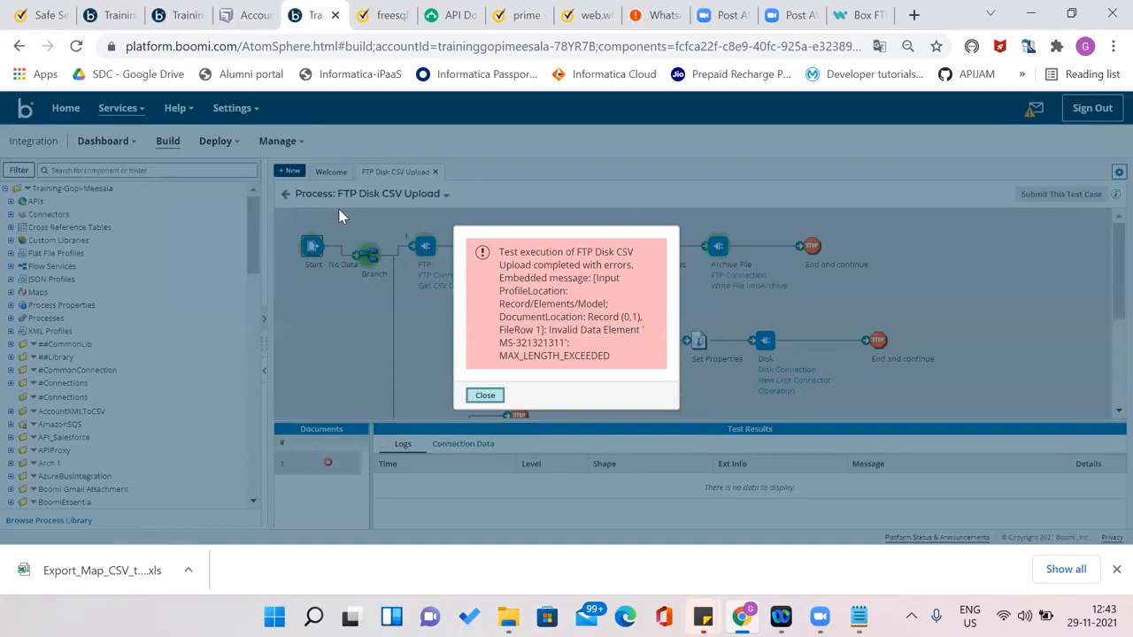
pyautogui.moveTo(550, 329); pyautogui.dragTo(609, 353)
pyautogui.click(519, 346)
pyautogui.moveTo(500, 343); pyautogui.dragTo(564, 349)
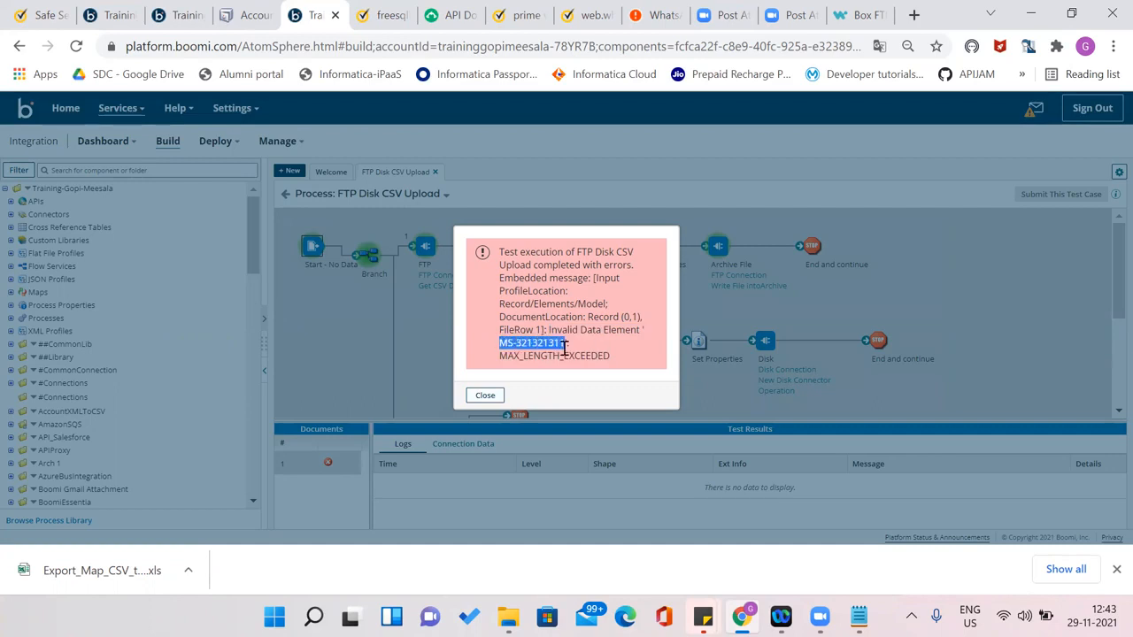
pyautogui.click(482, 395)
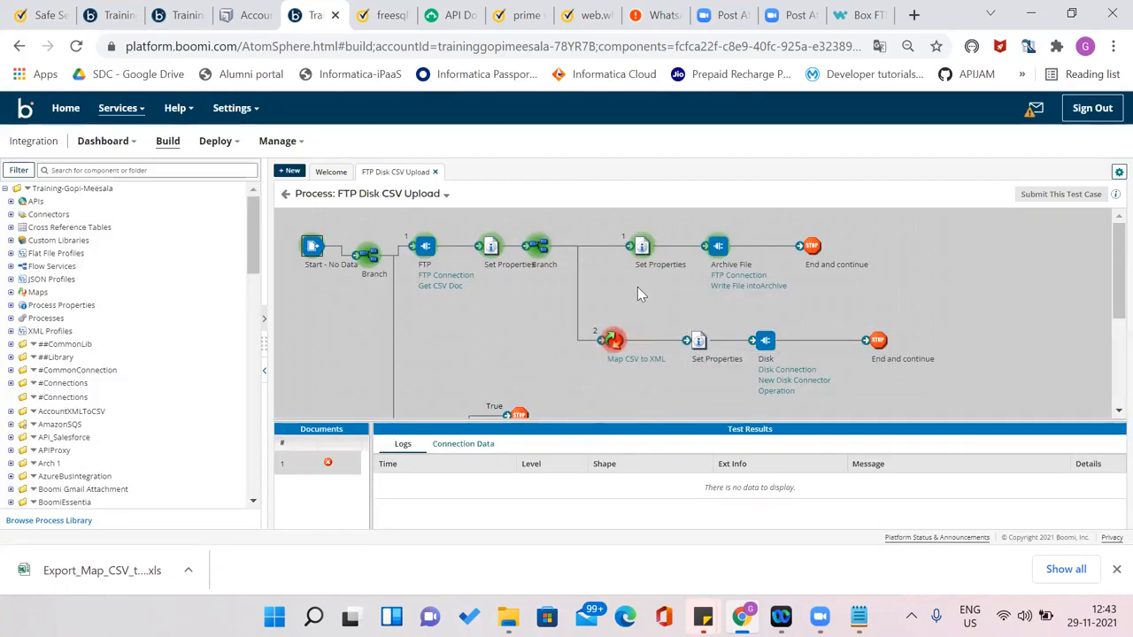
# Switch to DriveHQ and upload both Finance_Updated_V1.0.2 - Copy.csv and Finance_Updated_V1.0.2.csv to the Boomi folder
pyautogui.click(240, 9)
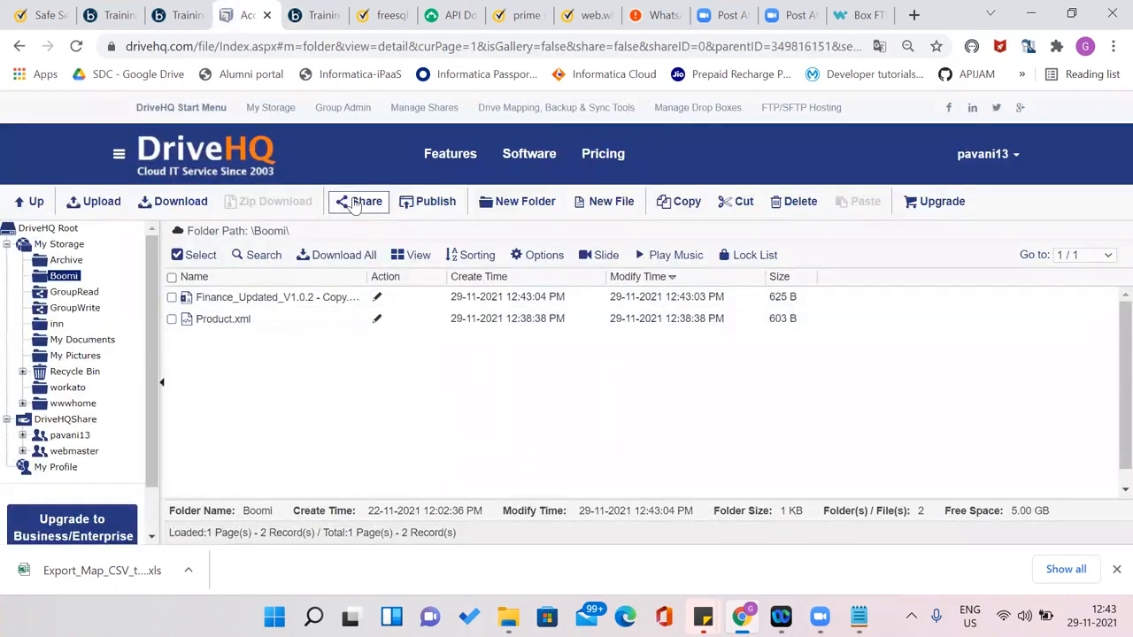
pyautogui.click(95, 202)
pyautogui.click(297, 520)
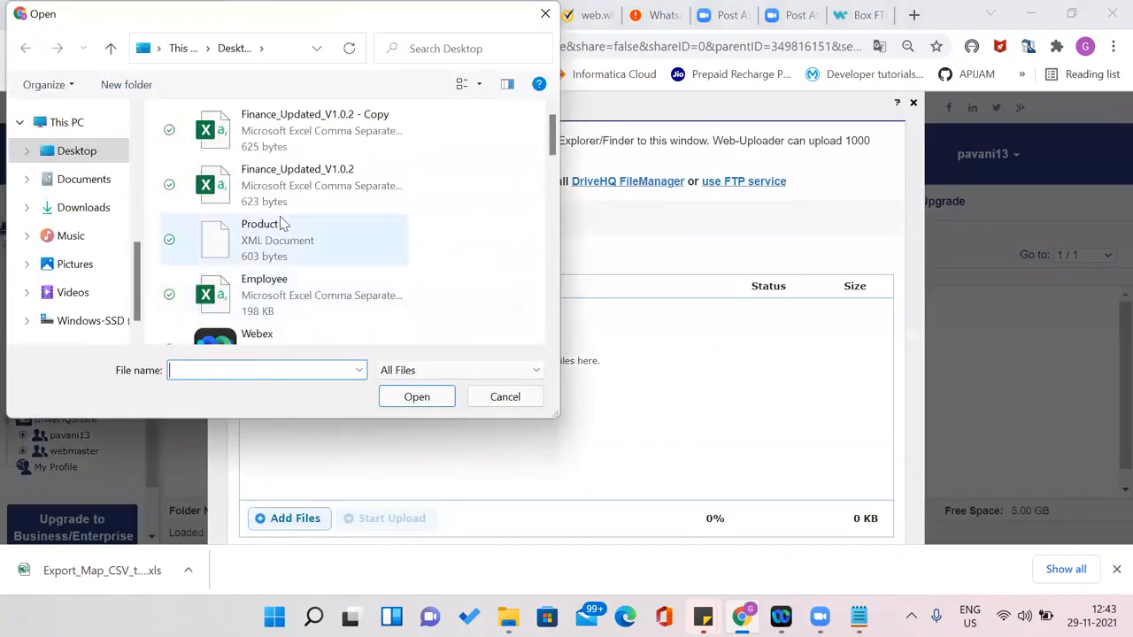
pyautogui.click(283, 156)
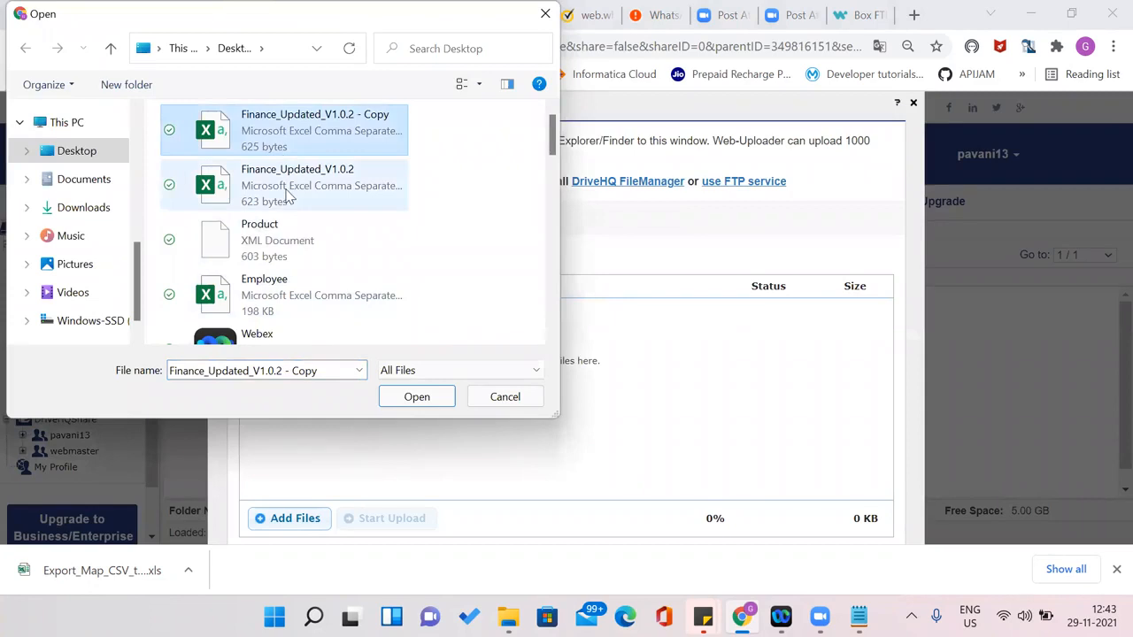
pyautogui.keyDown('ctrl'); pyautogui.click(288, 197); pyautogui.keyUp('ctrl')
pyautogui.click(413, 397)
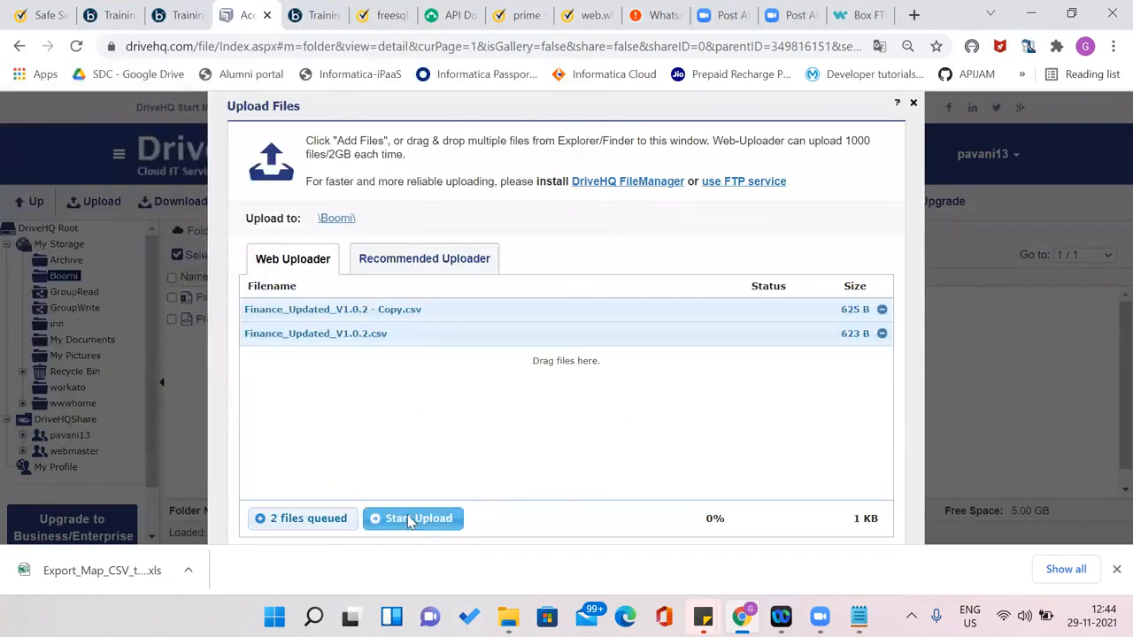
pyautogui.click(411, 520)
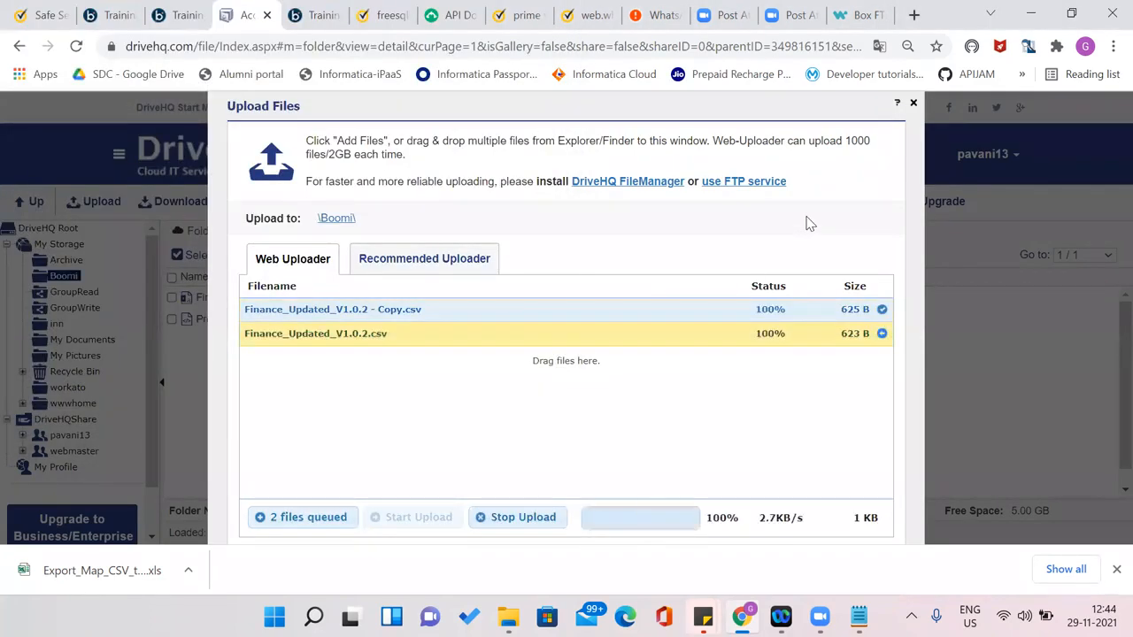
pyautogui.click(912, 104)
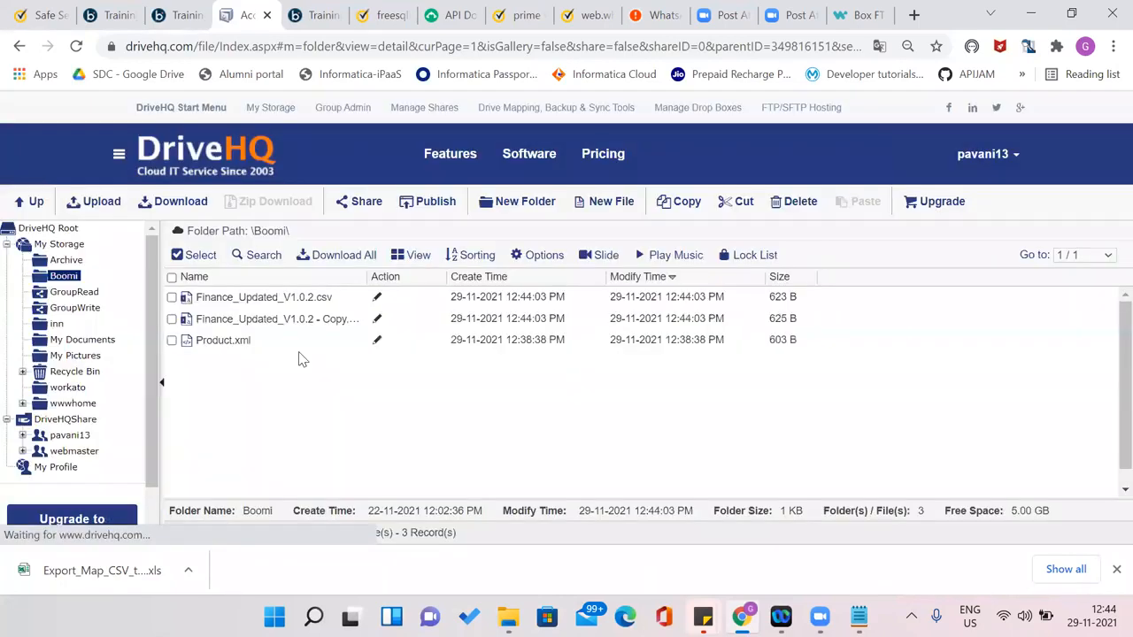
pyautogui.click(183, 5)
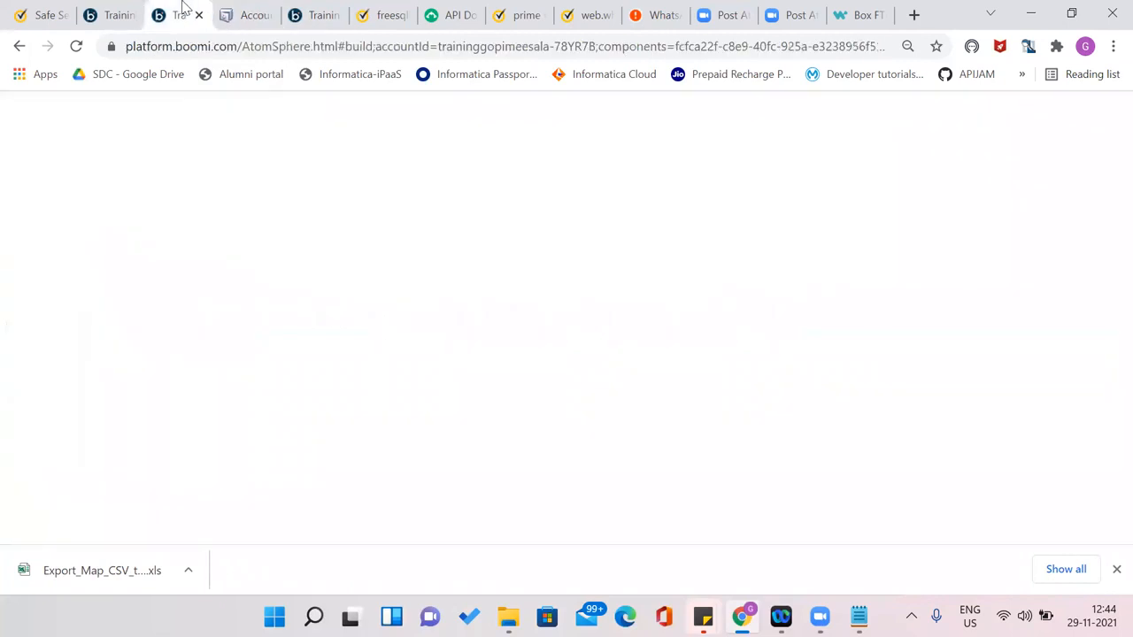
pyautogui.click(271, 9)
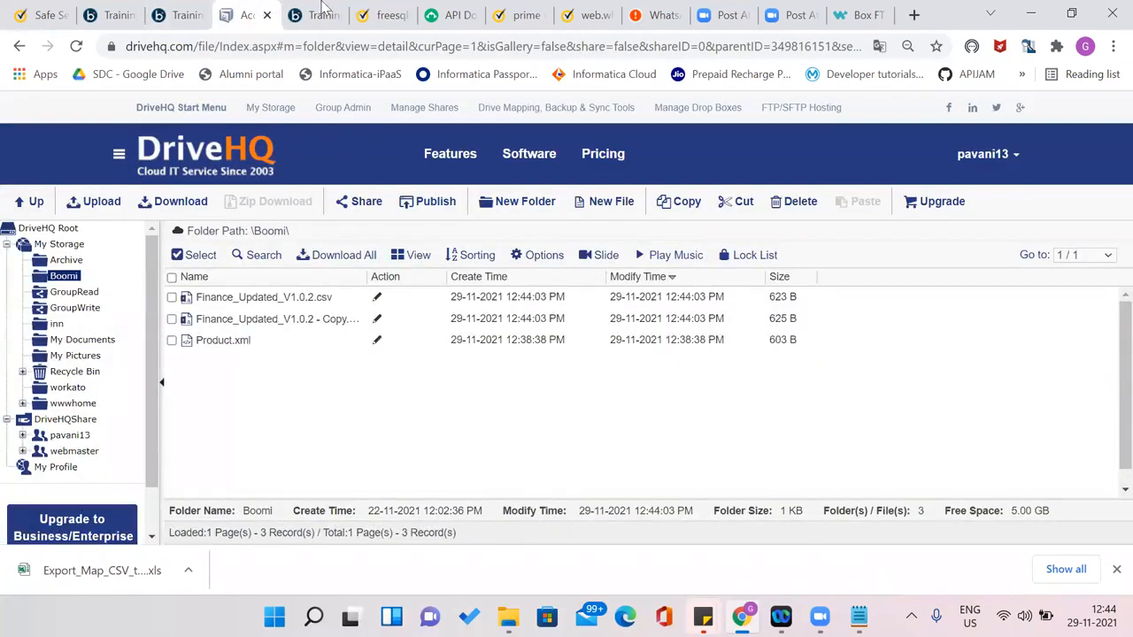
# Switch to Boomi, run a new test of the FTP Disk CSV Upload process, and dismiss the execution message
pyautogui.click(324, 9)
pyautogui.click(285, 194)
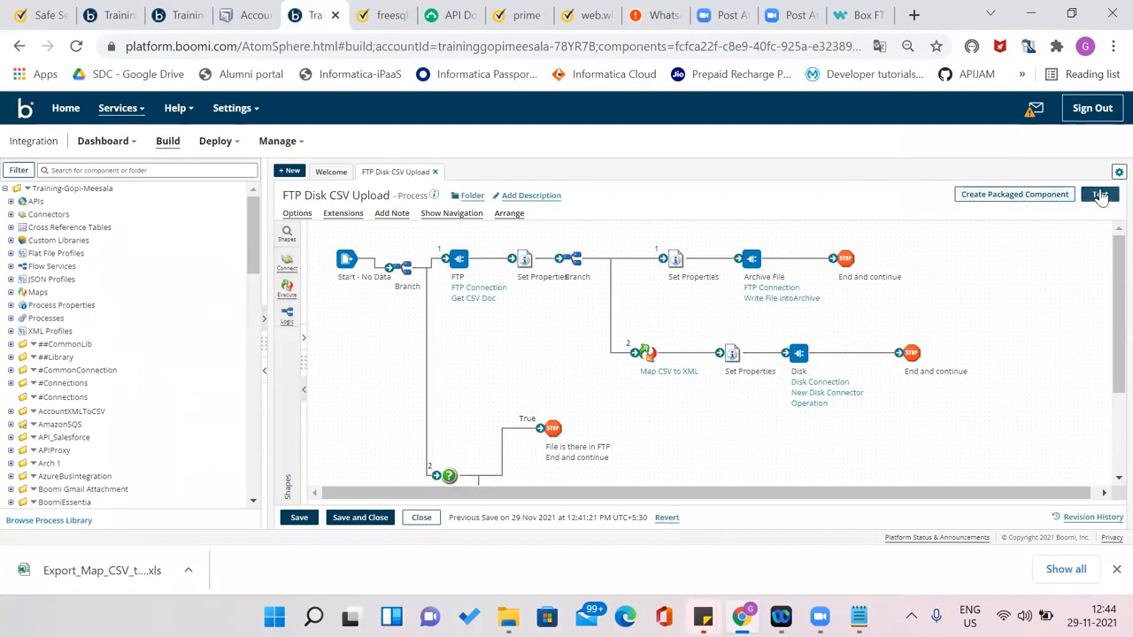
pyautogui.click(1100, 195)
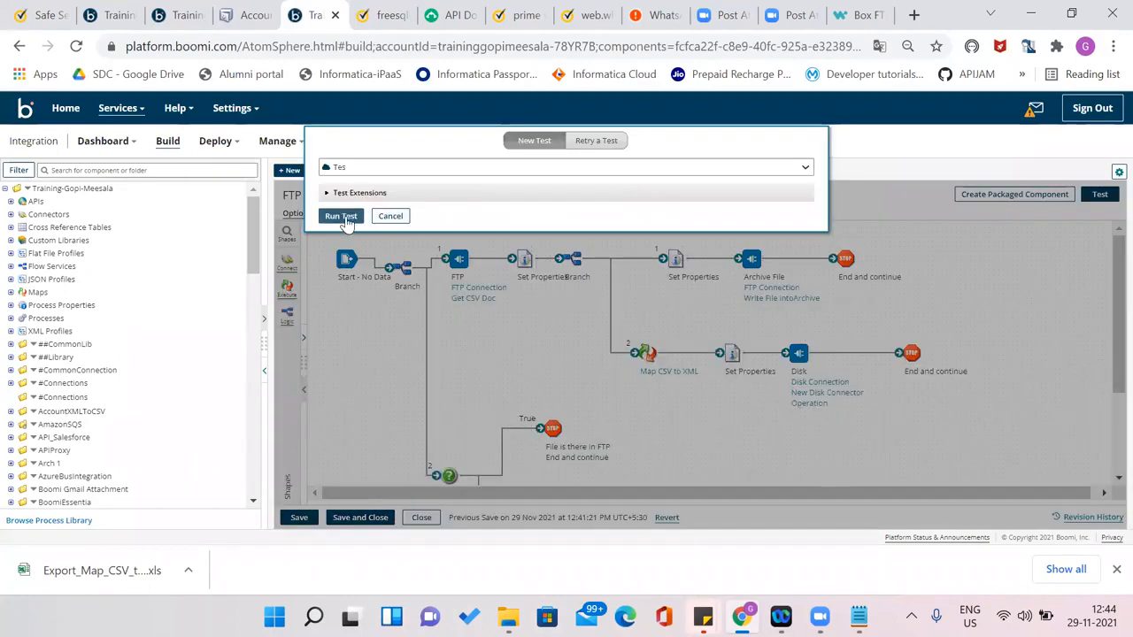
pyautogui.click(341, 215)
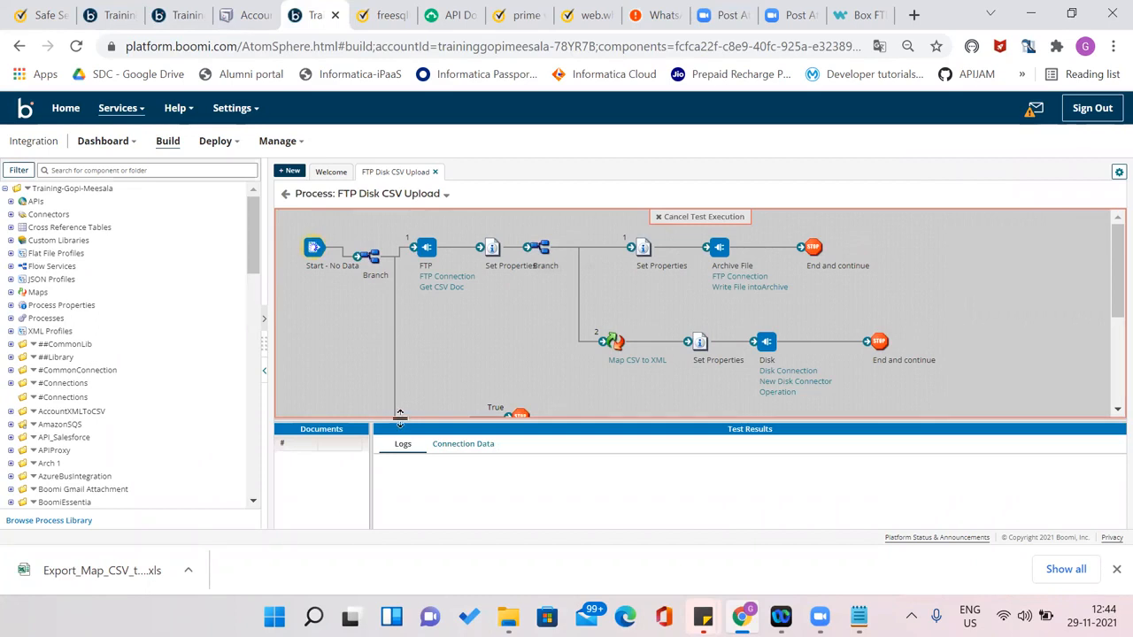
pyautogui.moveTo(403, 421); pyautogui.dragTo(405, 495)
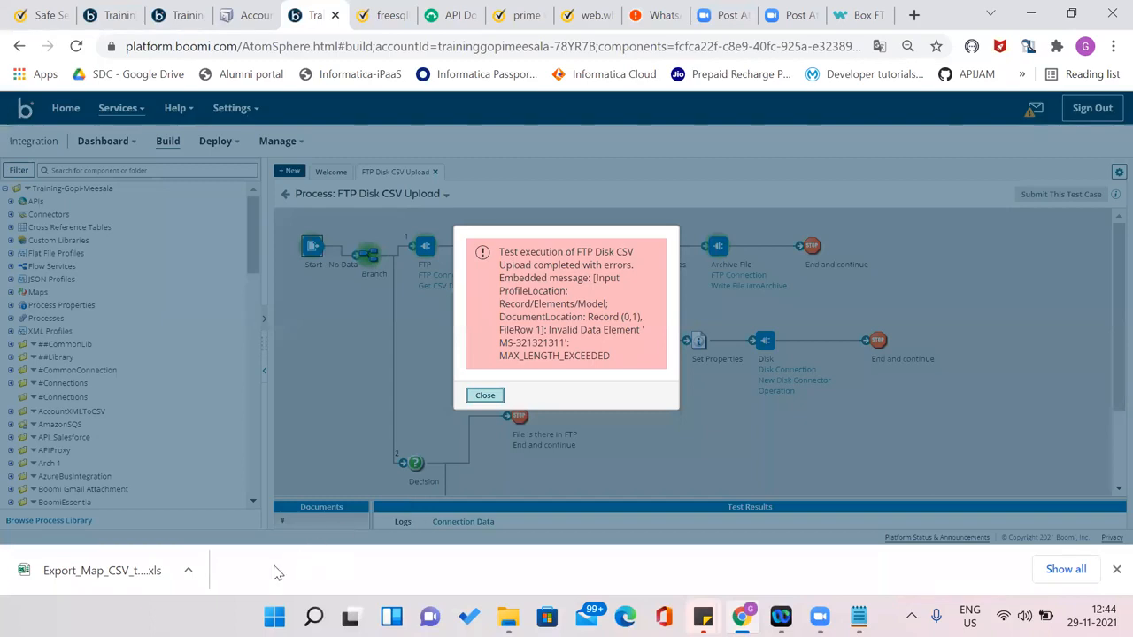
pyautogui.click(485, 395)
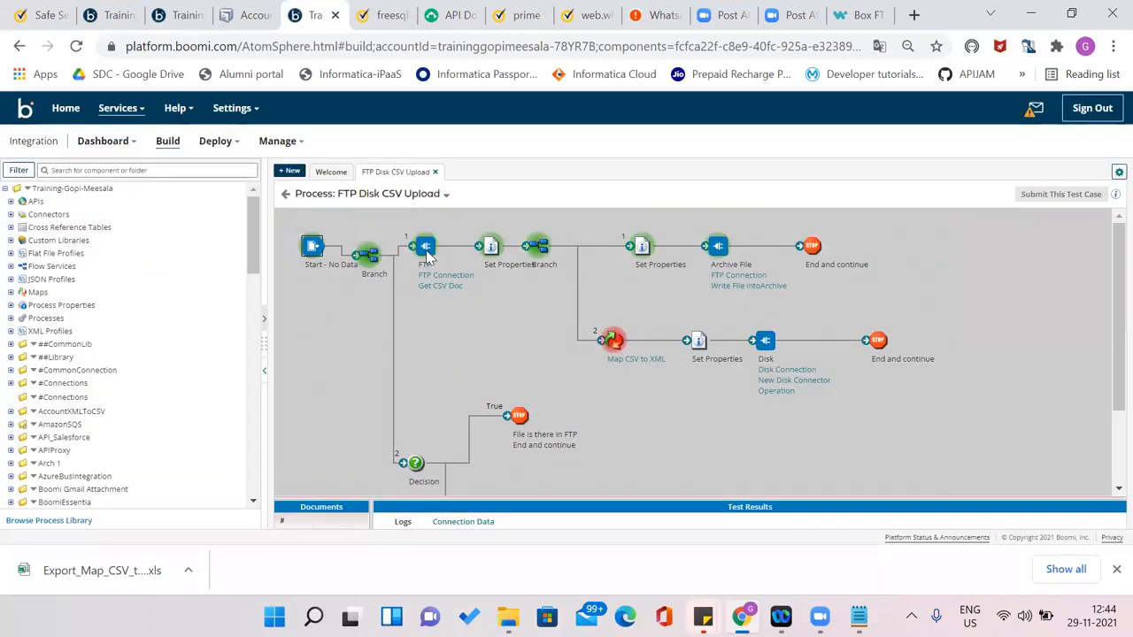
# Examine the connection data of the FTP and Archive File shapes in the test results
pyautogui.moveTo(475, 501); pyautogui.dragTo(453, 290)
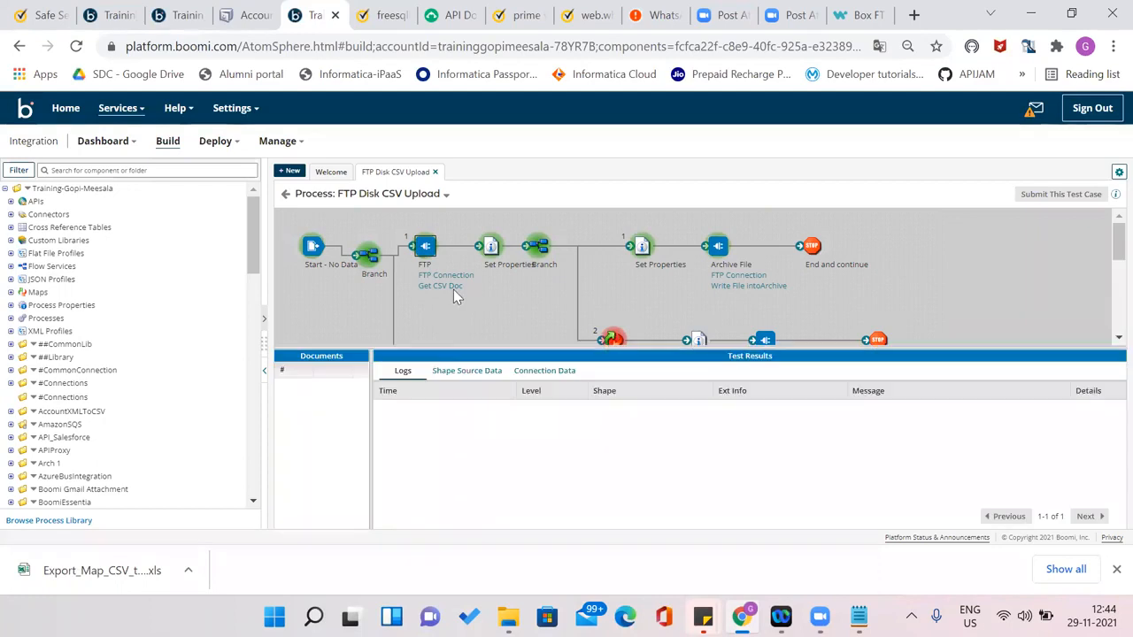
pyautogui.click(529, 310)
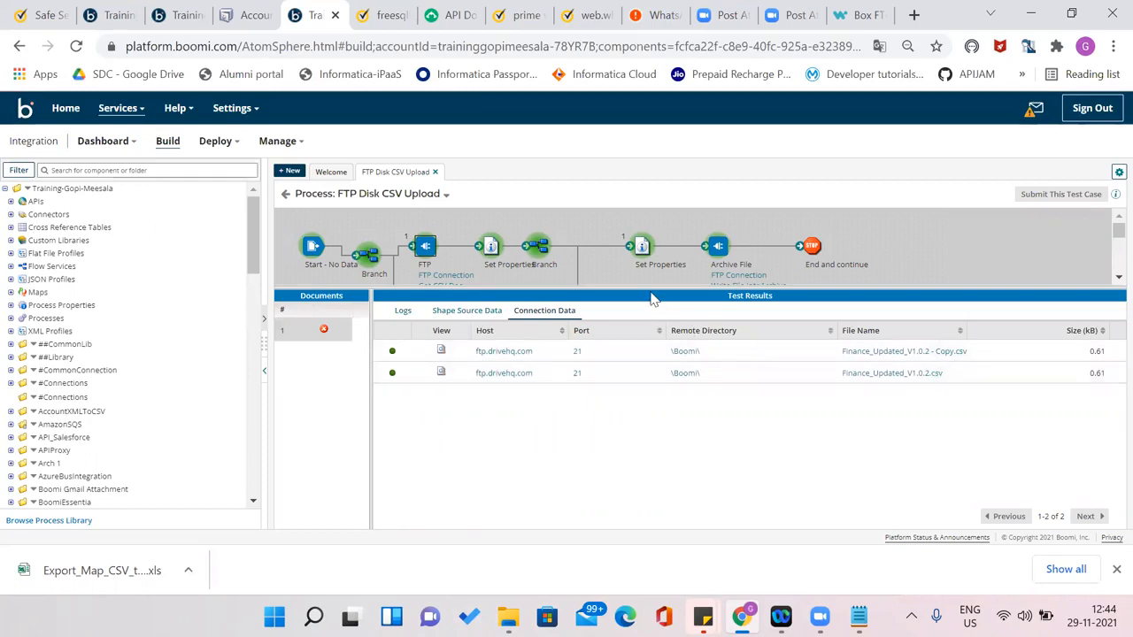
pyautogui.click(718, 247)
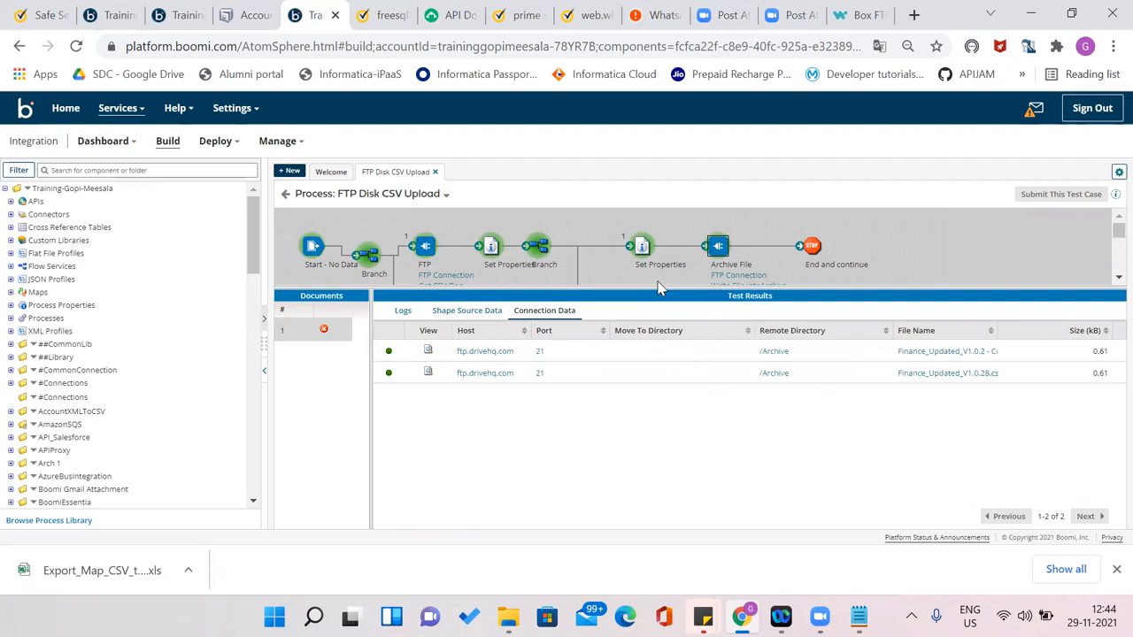
# Open the first source document of the Map CSV to XML shape and examine the first data row's Model value
pyautogui.moveTo(612, 287); pyautogui.dragTo(598, 418)
pyautogui.click(615, 341)
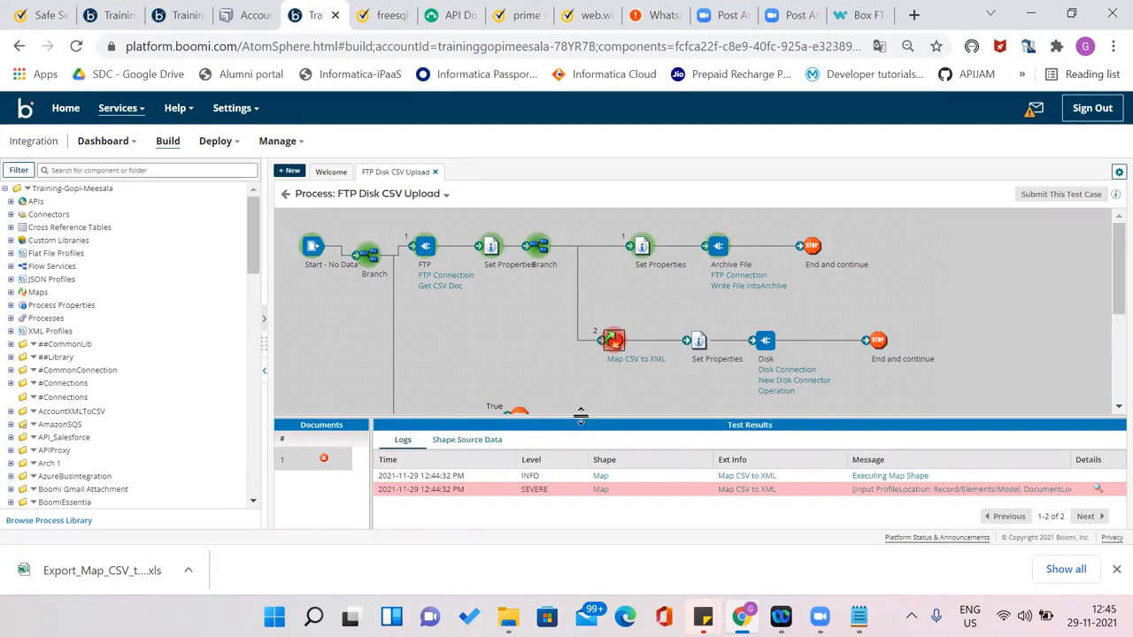
pyautogui.moveTo(581, 416); pyautogui.dragTo(573, 319)
pyautogui.click(458, 344)
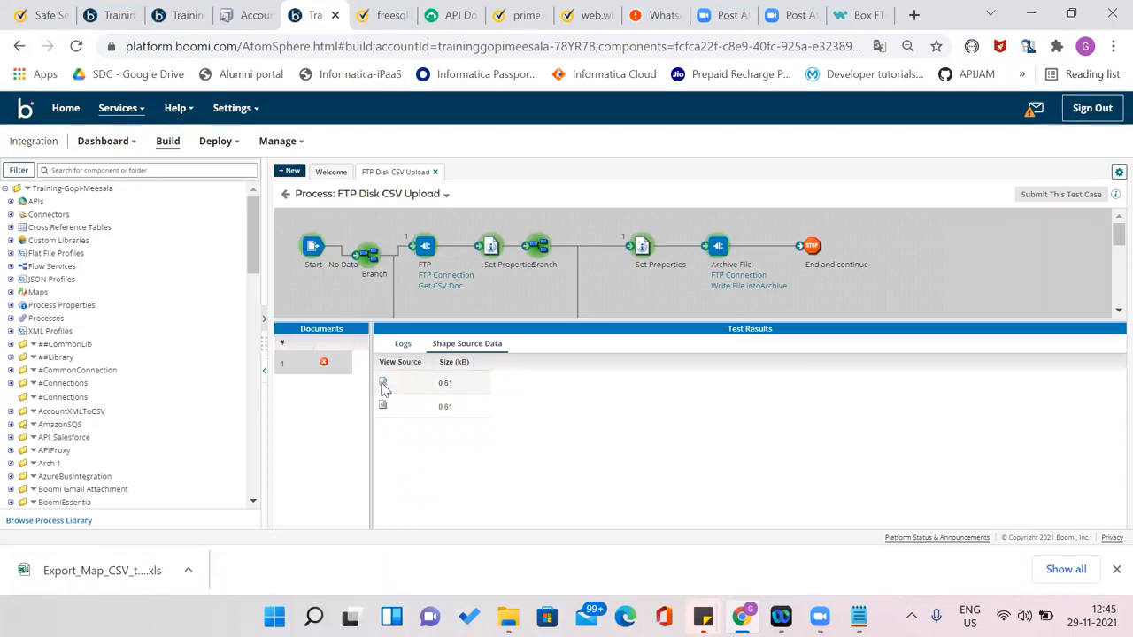
pyautogui.click(382, 384)
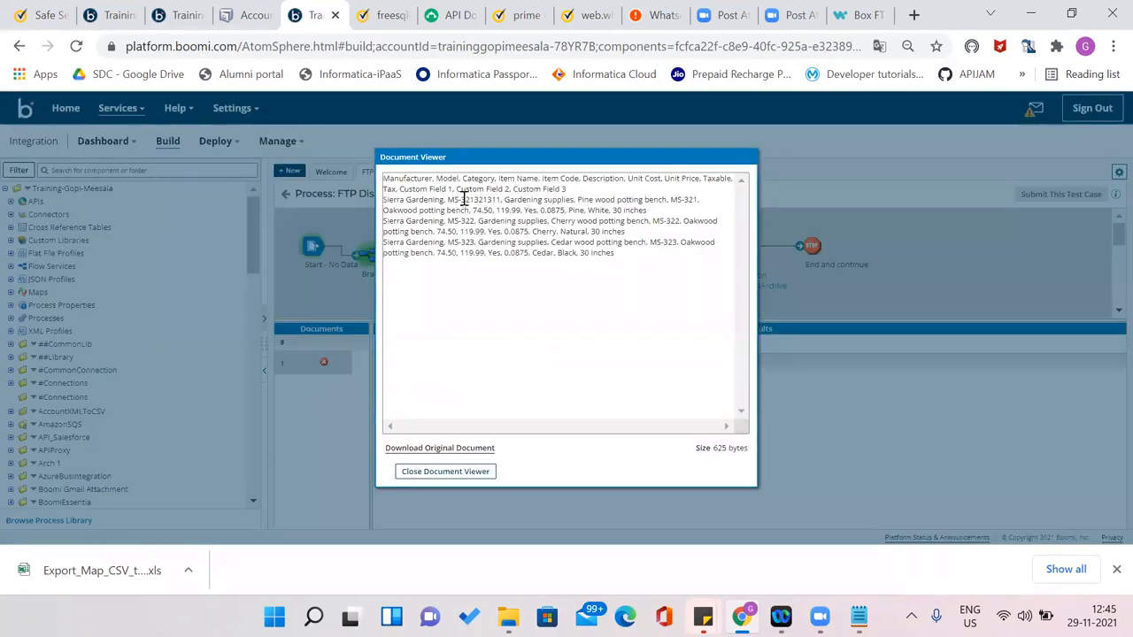
pyautogui.moveTo(454, 200); pyautogui.dragTo(497, 200)
pyautogui.click(445, 472)
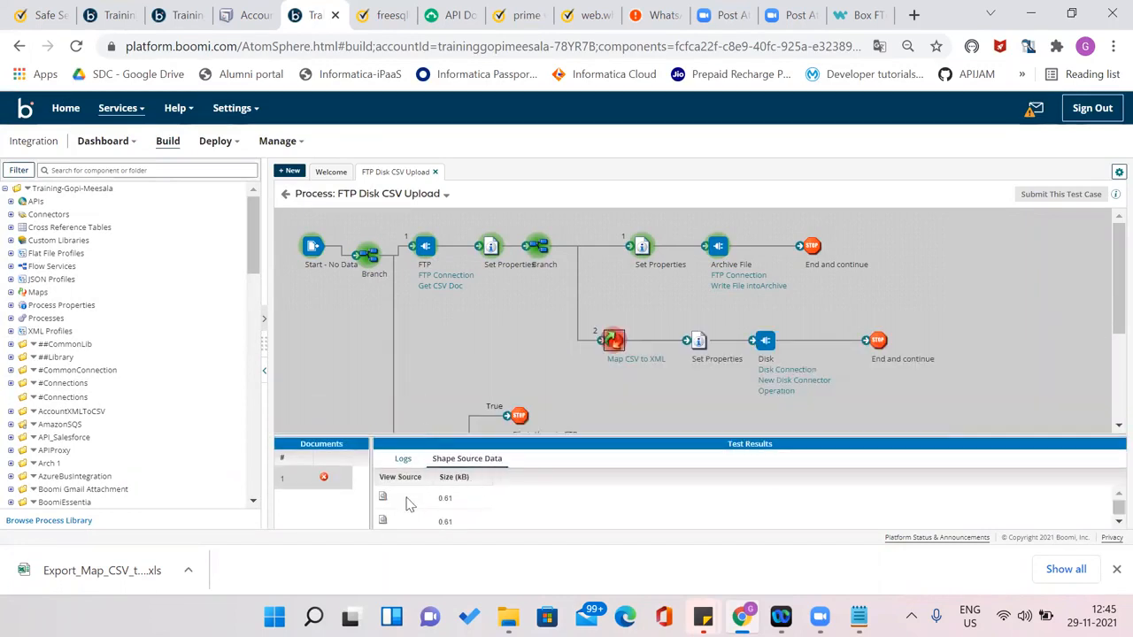
# Examine the contents of the second source document of the Map CSV to XML shape, and return to the process editor
pyautogui.click(382, 520)
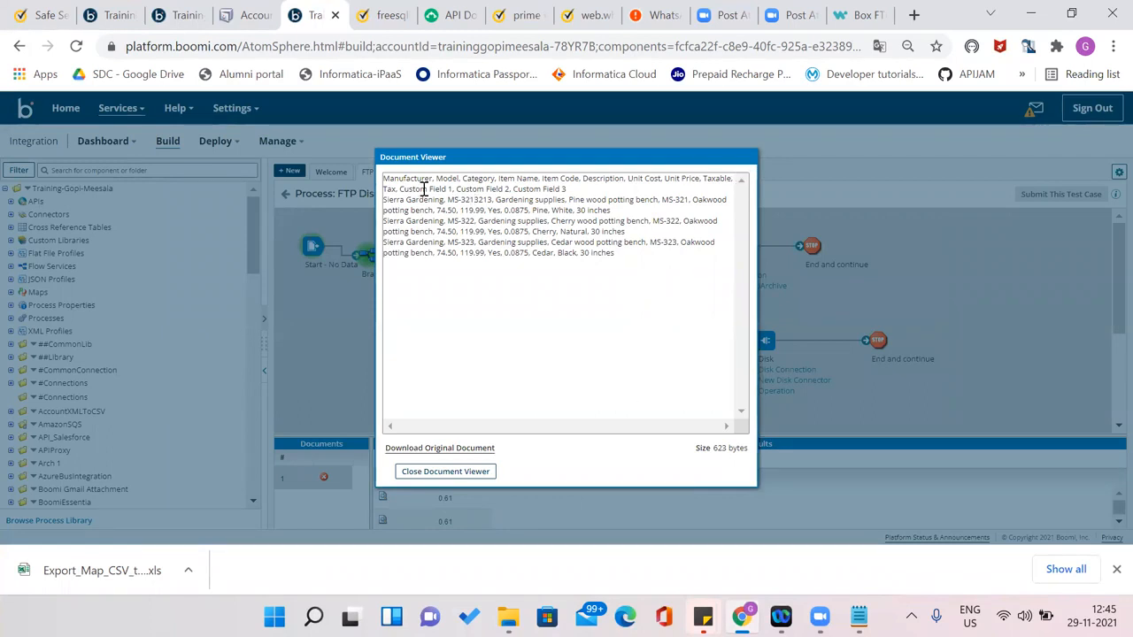
pyautogui.moveTo(415, 188); pyautogui.dragTo(551, 316)
pyautogui.click(435, 472)
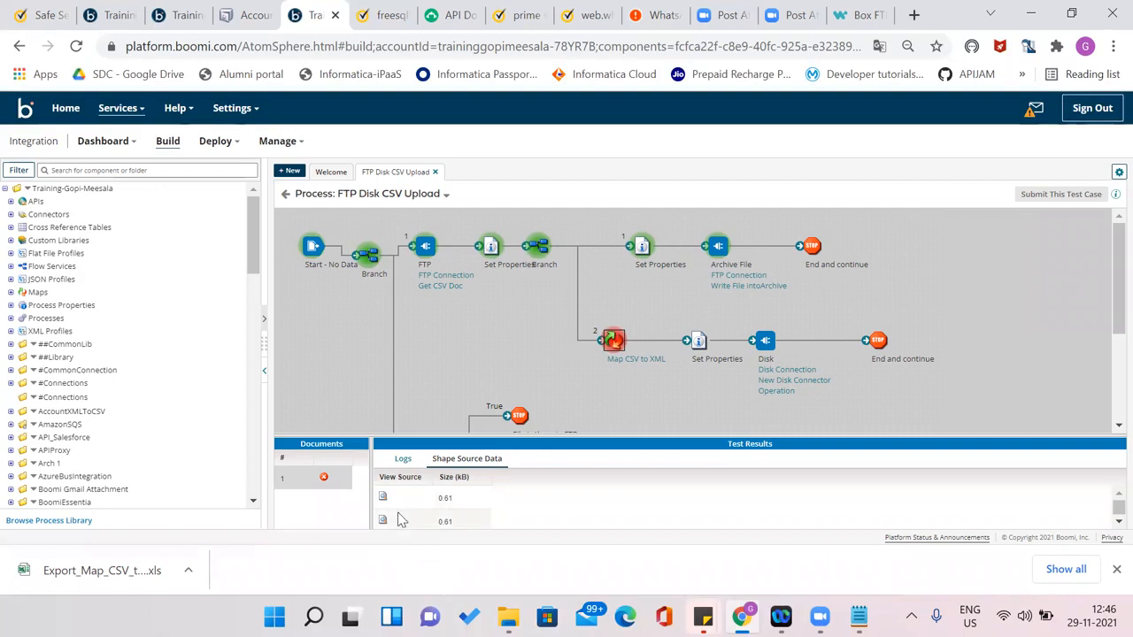
pyautogui.click(1116, 569)
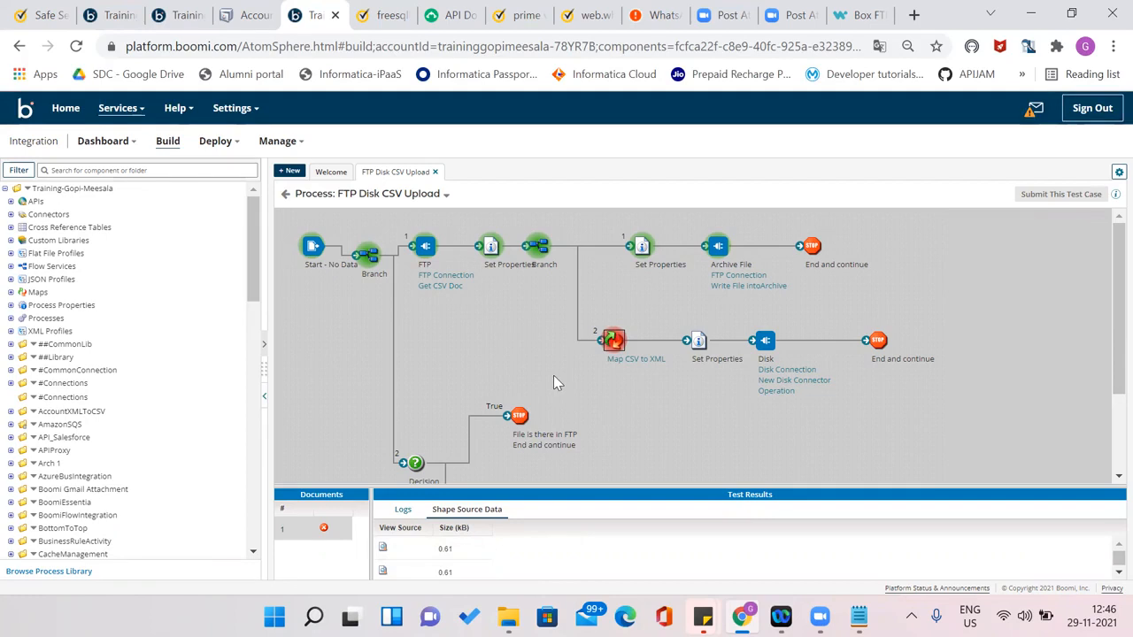
pyautogui.click(285, 189)
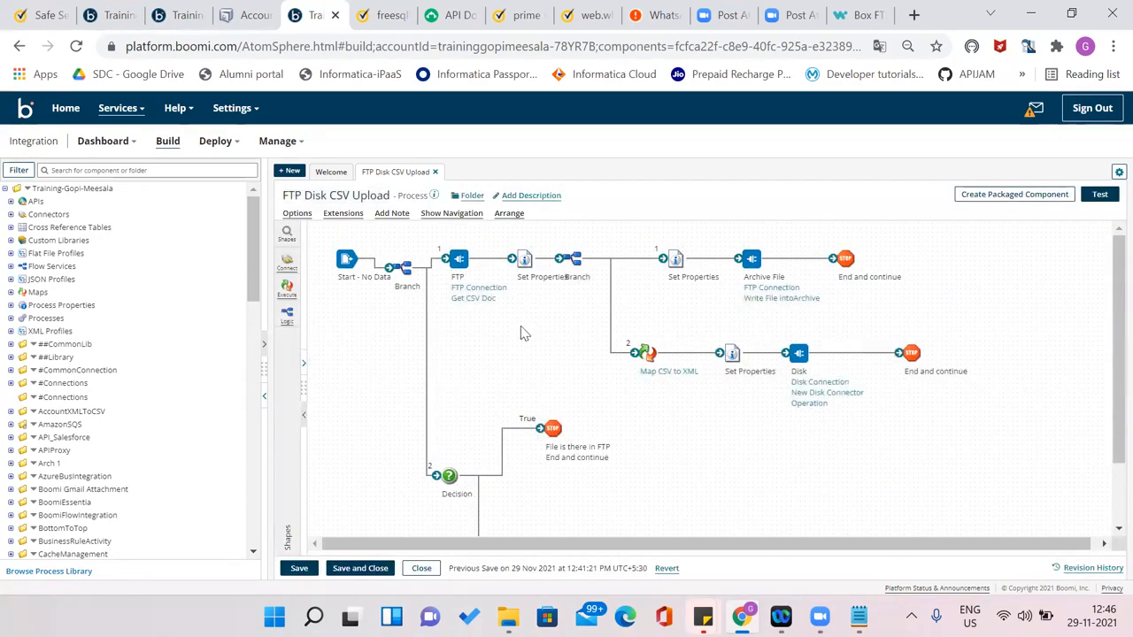
# Search the process shapes for "try" and clear the search
pyautogui.click(286, 251)
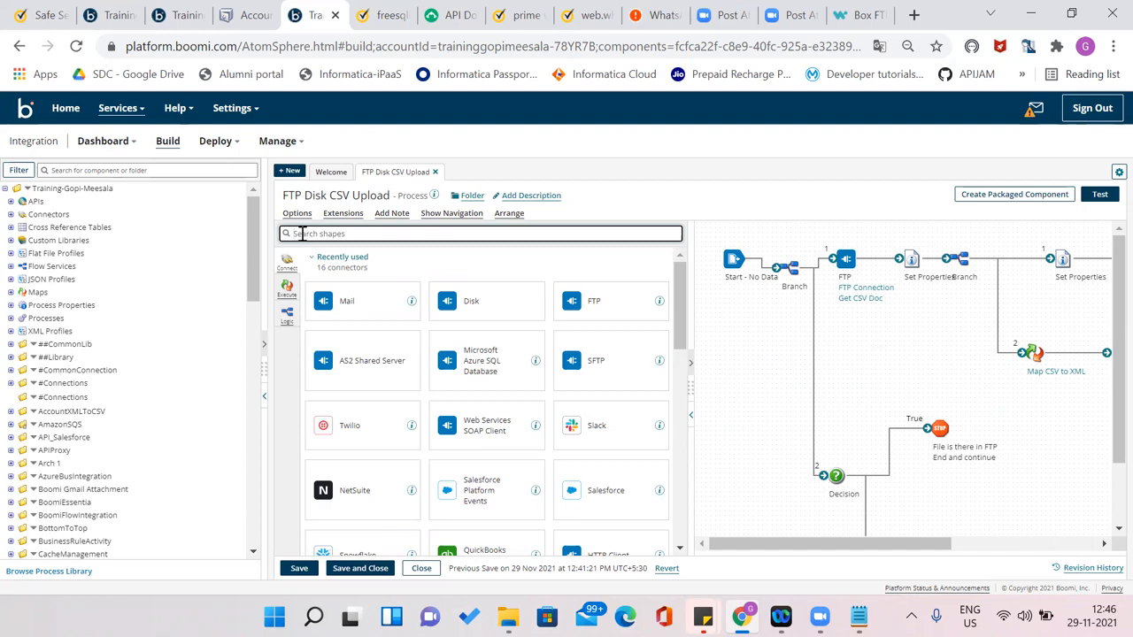
pyautogui.moveTo(1007, 346)
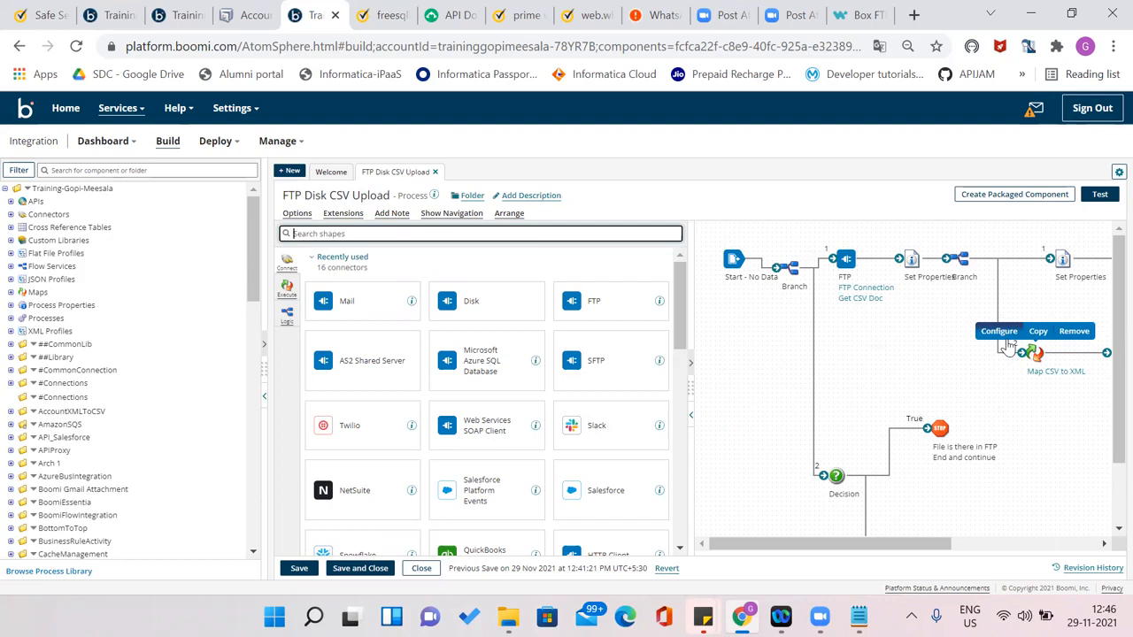
pyautogui.click(1064, 543)
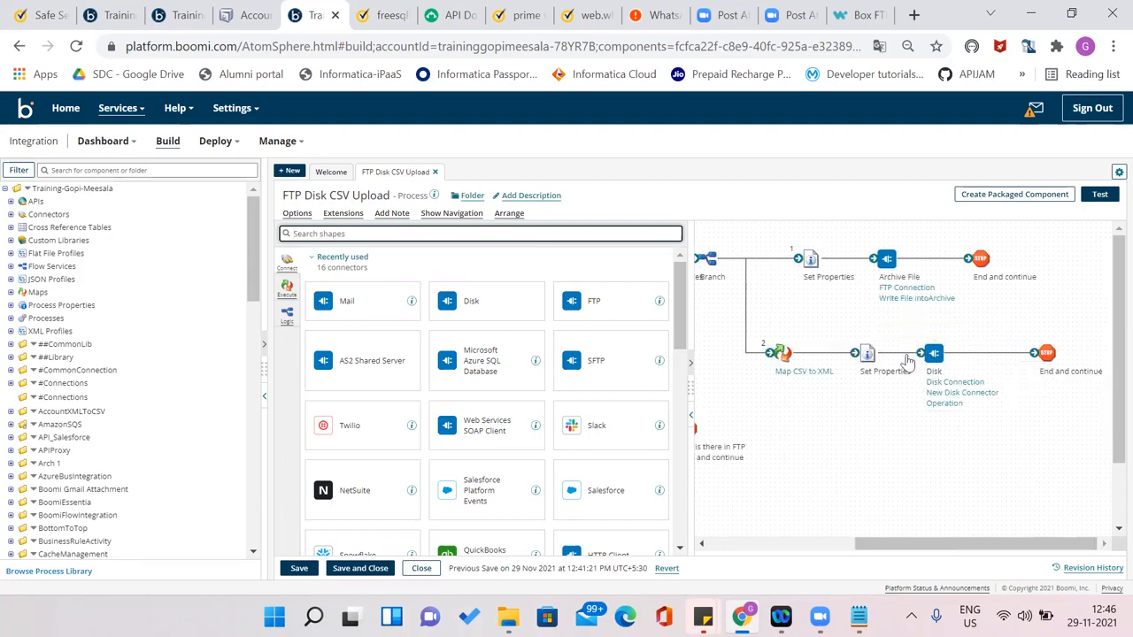
pyautogui.click(782, 544)
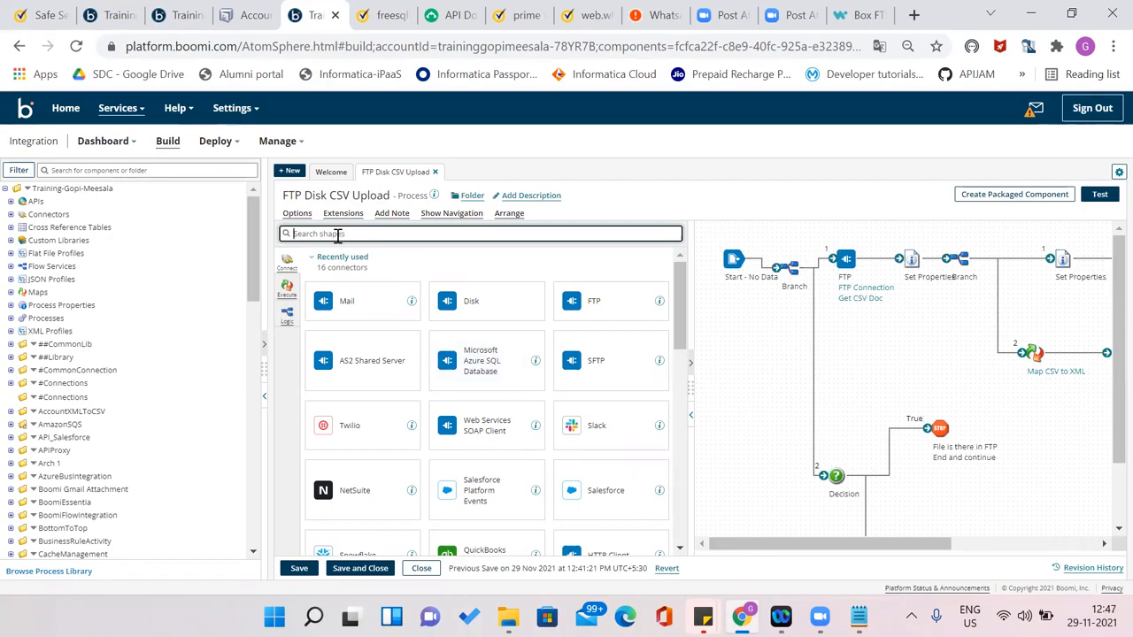
pyautogui.write('try')
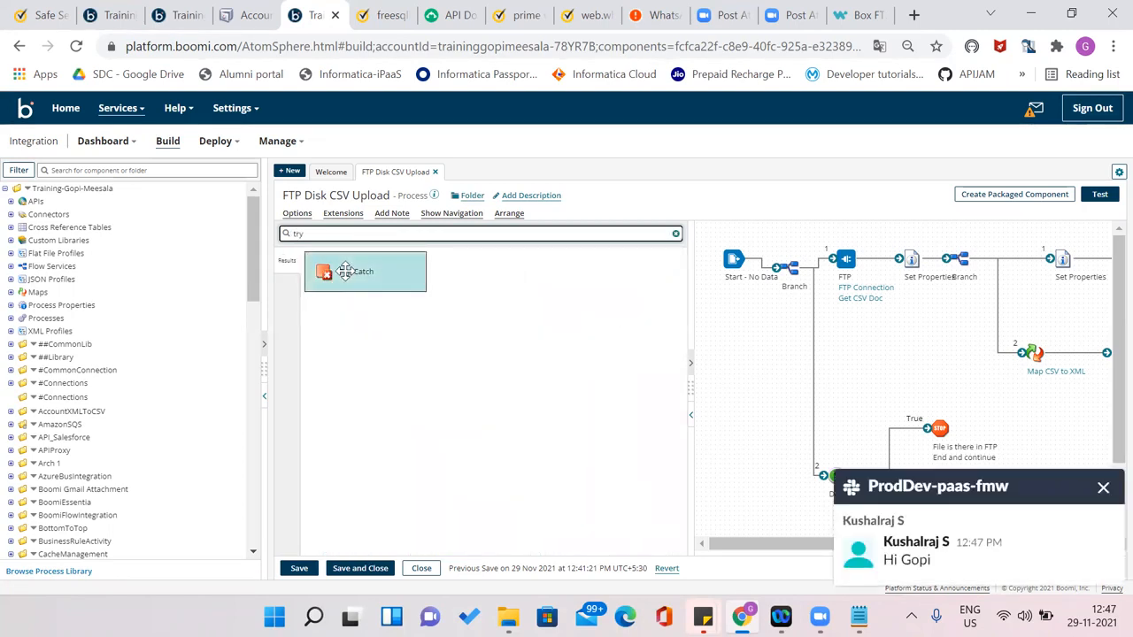
pyautogui.click(1102, 487)
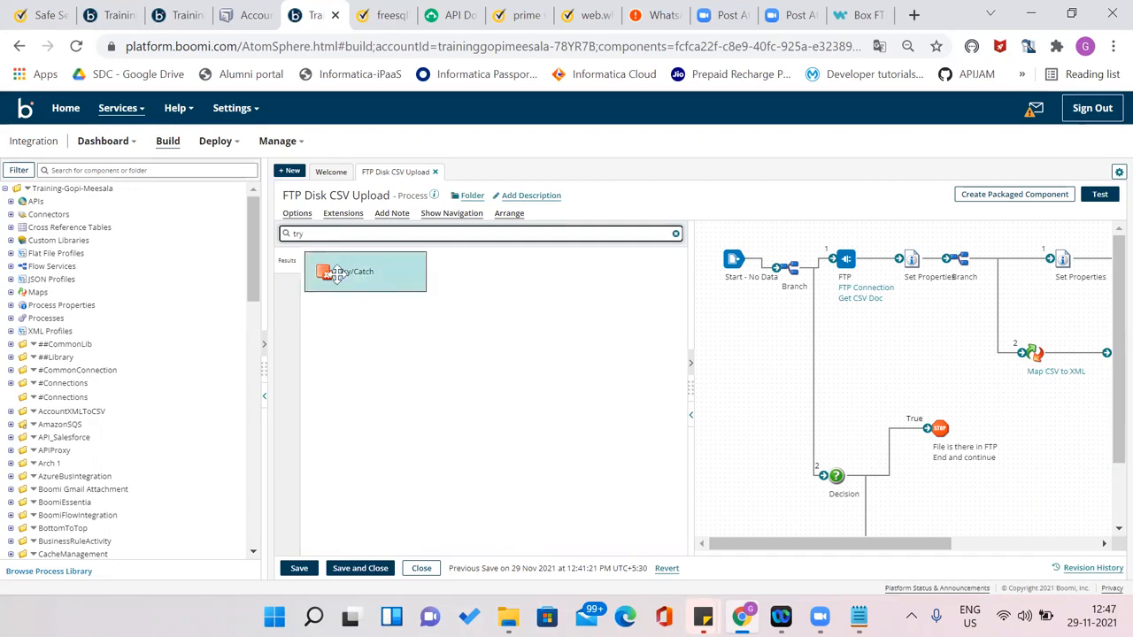
pyautogui.click(675, 233)
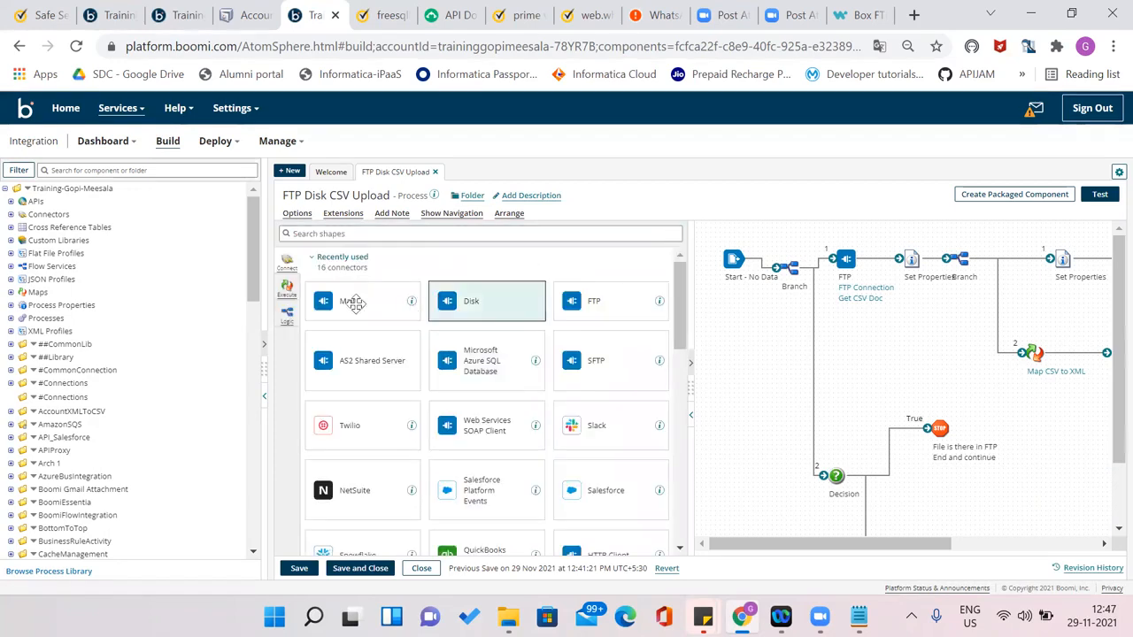
# Add a Try/Catch logic shape to the canvas just before the Map CSV to XML shape, save the process, and collapse the shape palette
pyautogui.click(287, 290)
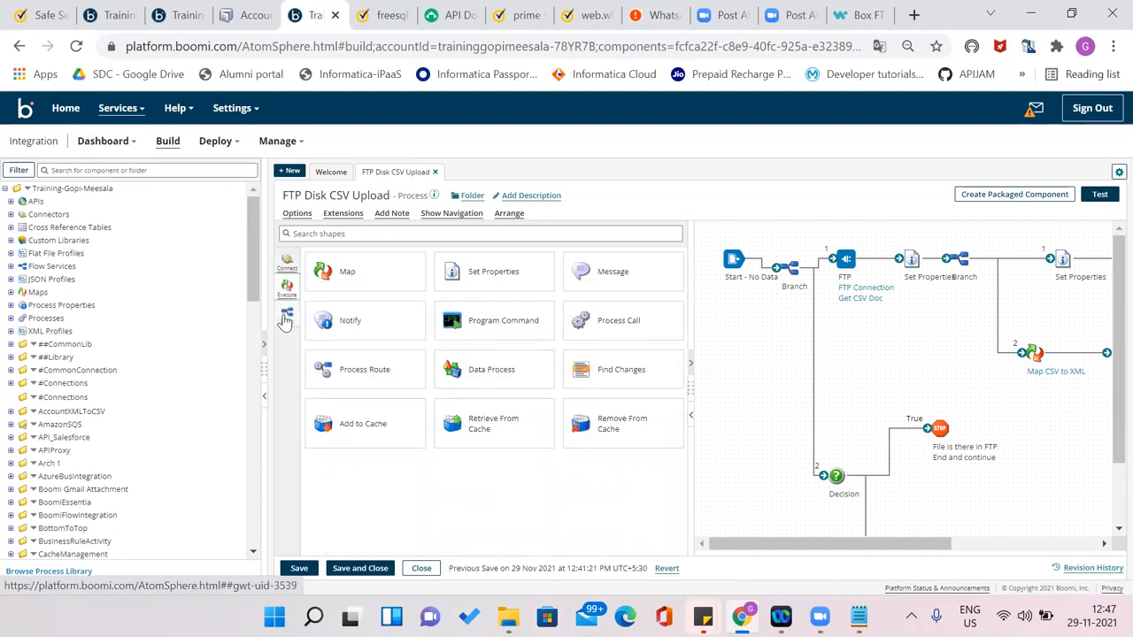
pyautogui.click(286, 321)
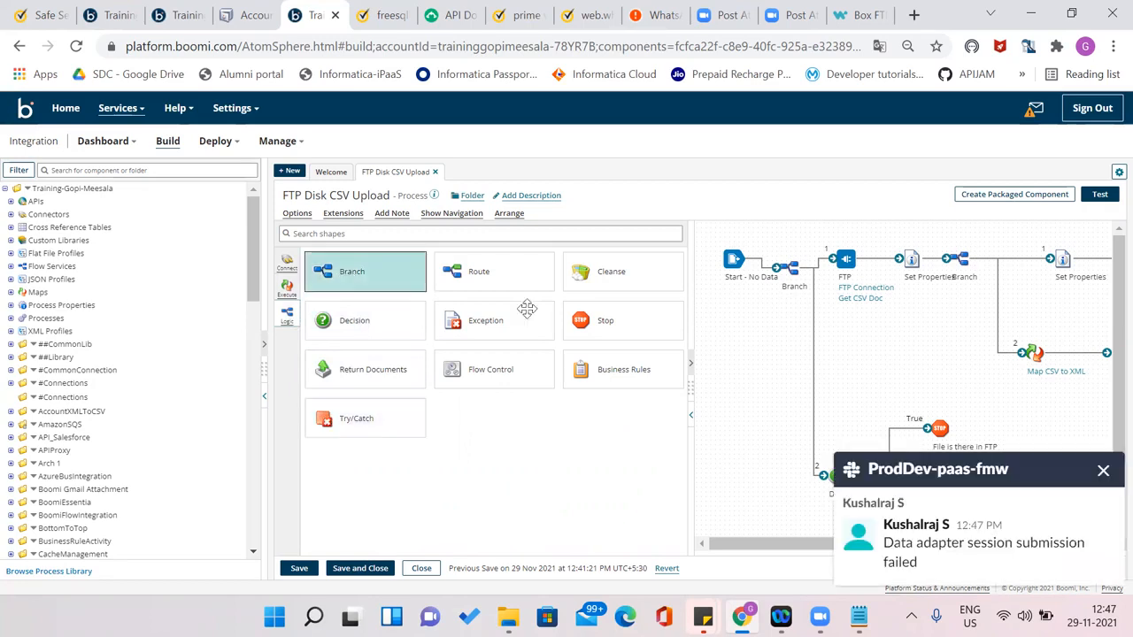
pyautogui.click(1104, 472)
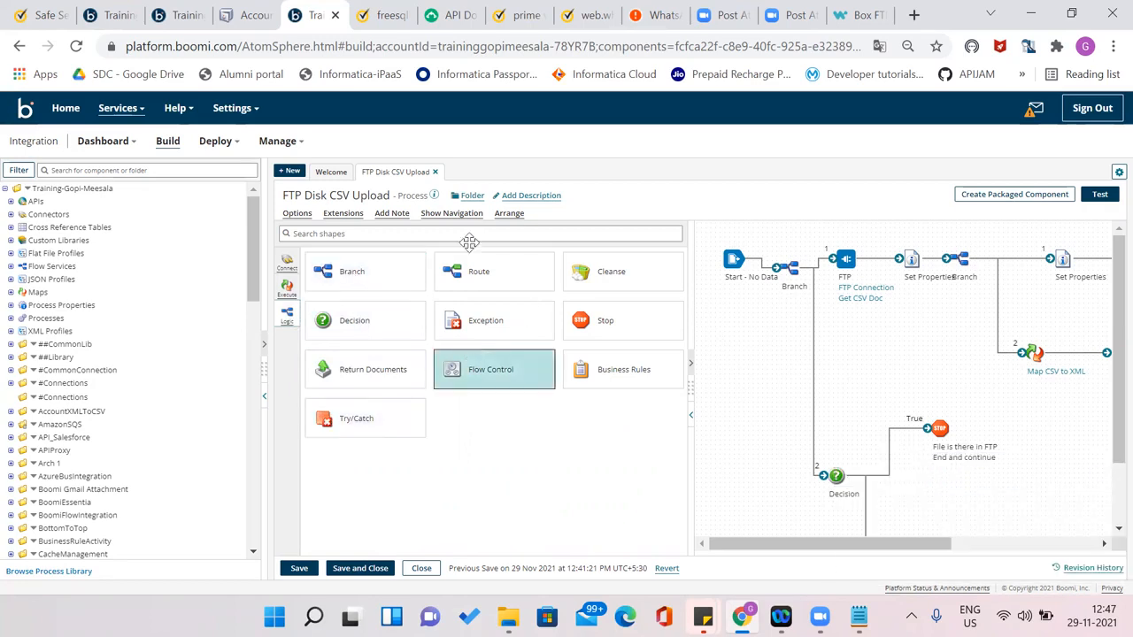
pyautogui.click(718, 22)
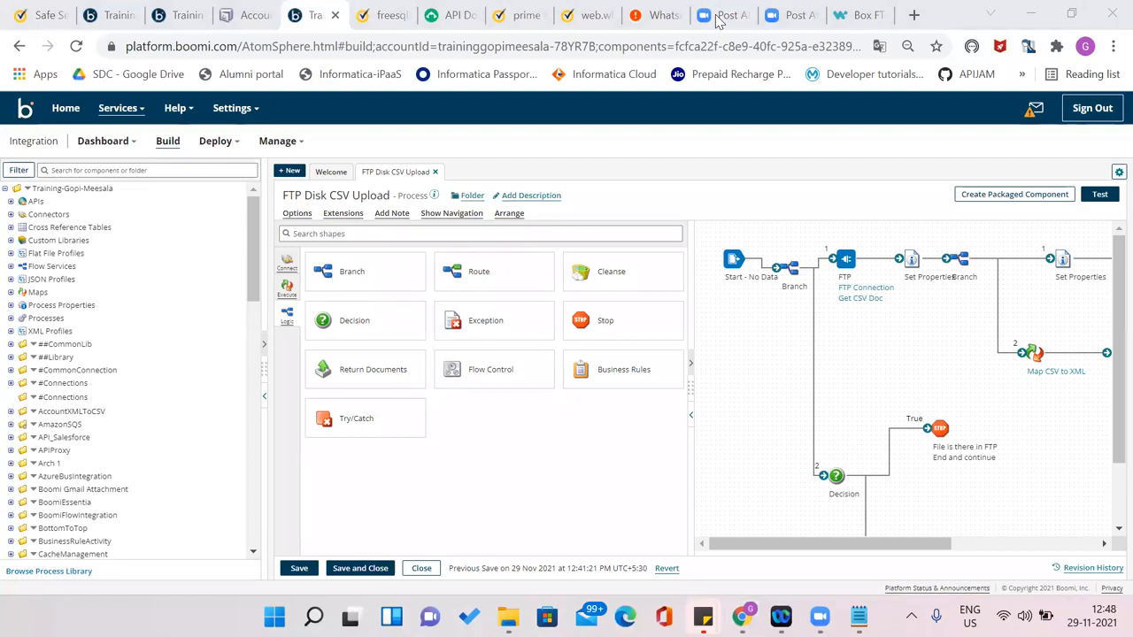
pyautogui.moveTo(326, 418); pyautogui.dragTo(913, 354)
pyautogui.click(815, 569)
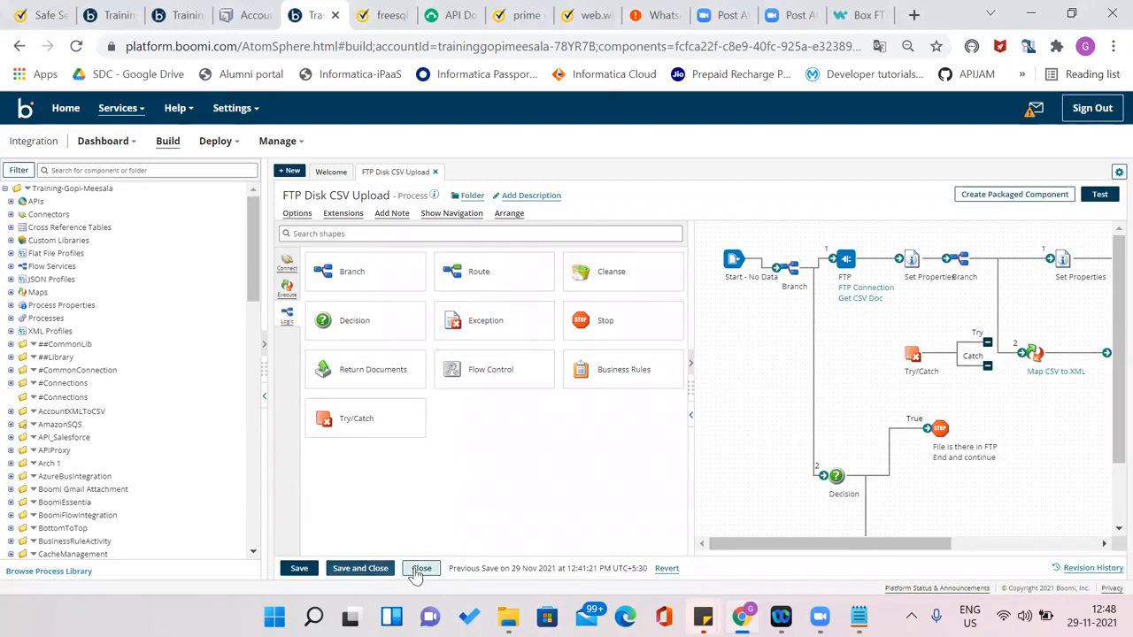
pyautogui.click(299, 568)
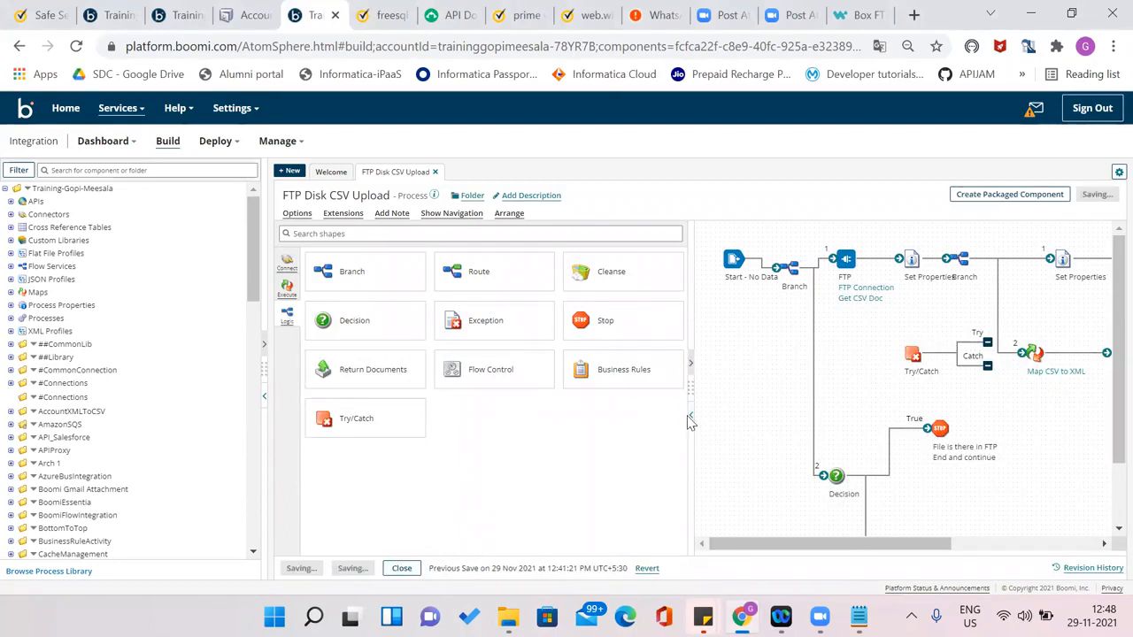
pyautogui.click(690, 418)
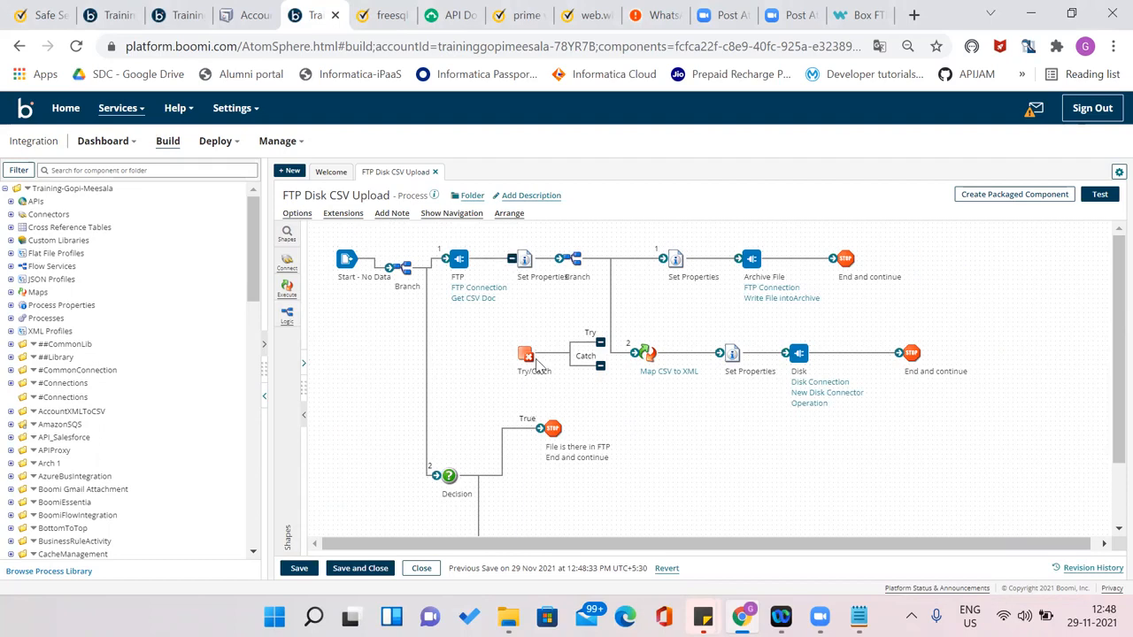
# Connect the FTP shape to Try/Catch and the Try path to the first Set Properties shape, and save the process
pyautogui.moveTo(525, 355)
pyautogui.moveTo(493, 237); pyautogui.dragTo(1008, 477)
pyautogui.moveTo(358, 265)
pyautogui.moveTo(511, 258); pyautogui.dragTo(524, 357)
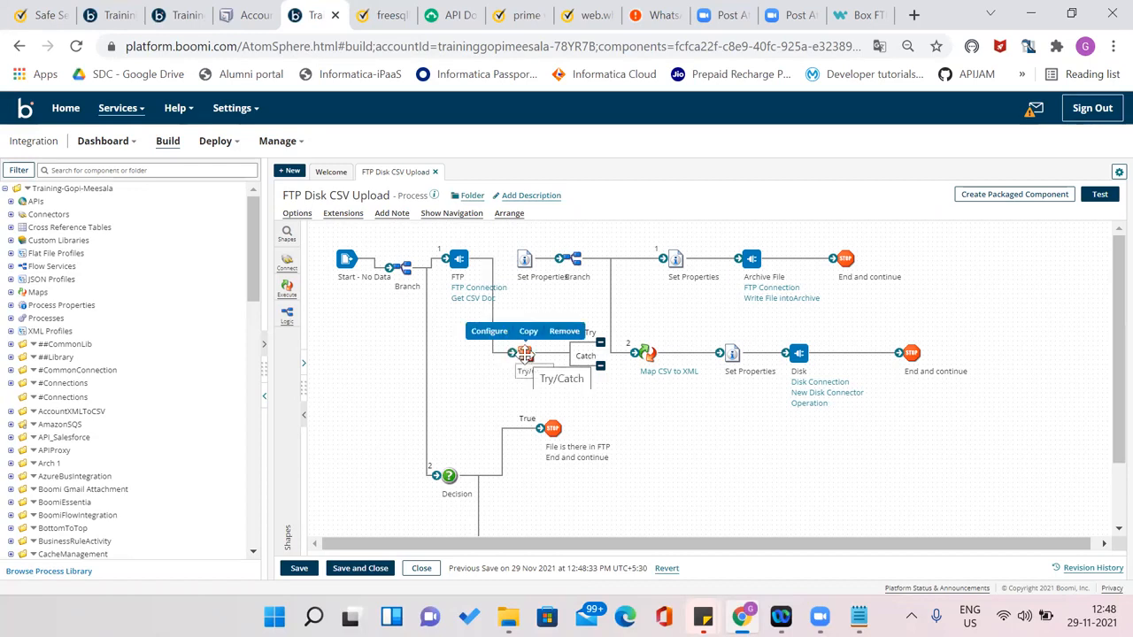
pyautogui.moveTo(601, 343); pyautogui.dragTo(520, 264)
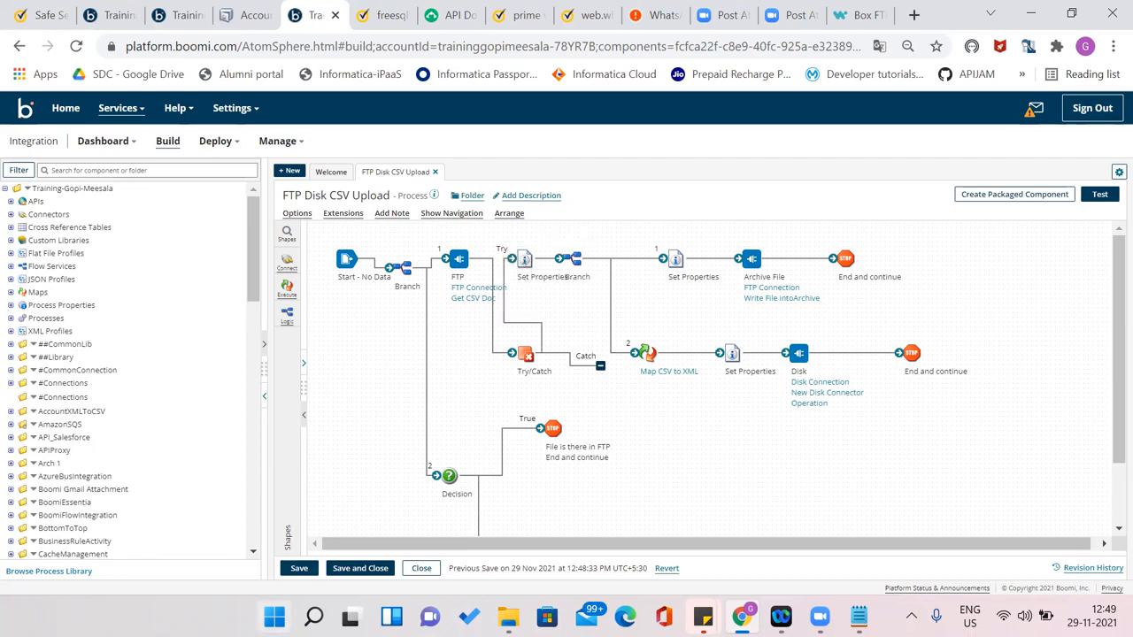
pyautogui.click(300, 568)
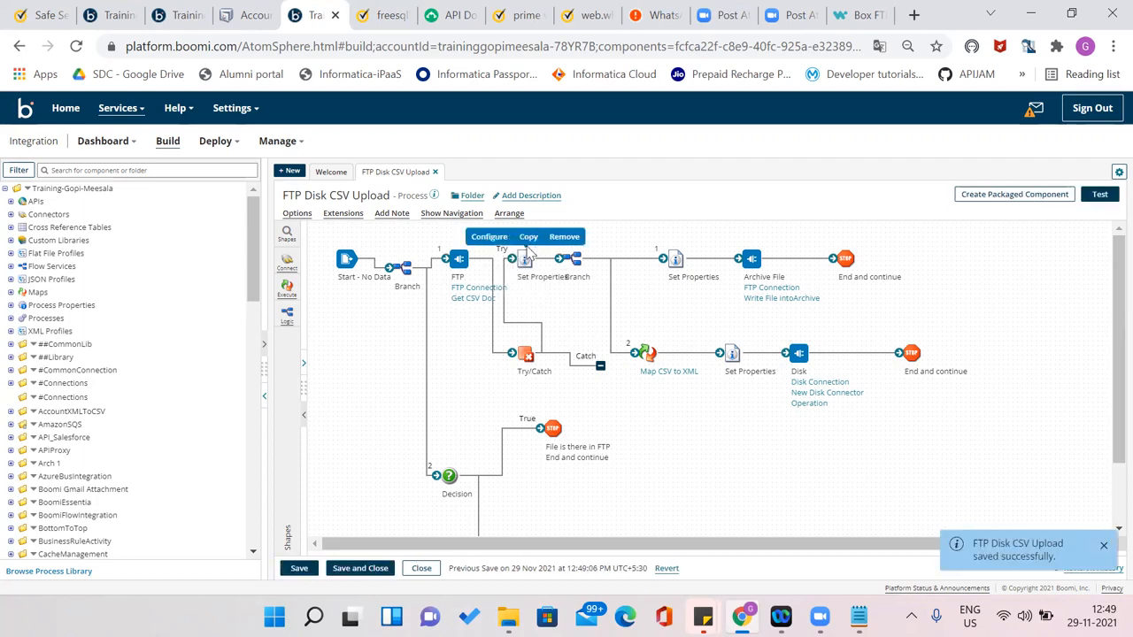
# Arrange the process shapes automatically and save the process
pyautogui.click(497, 215)
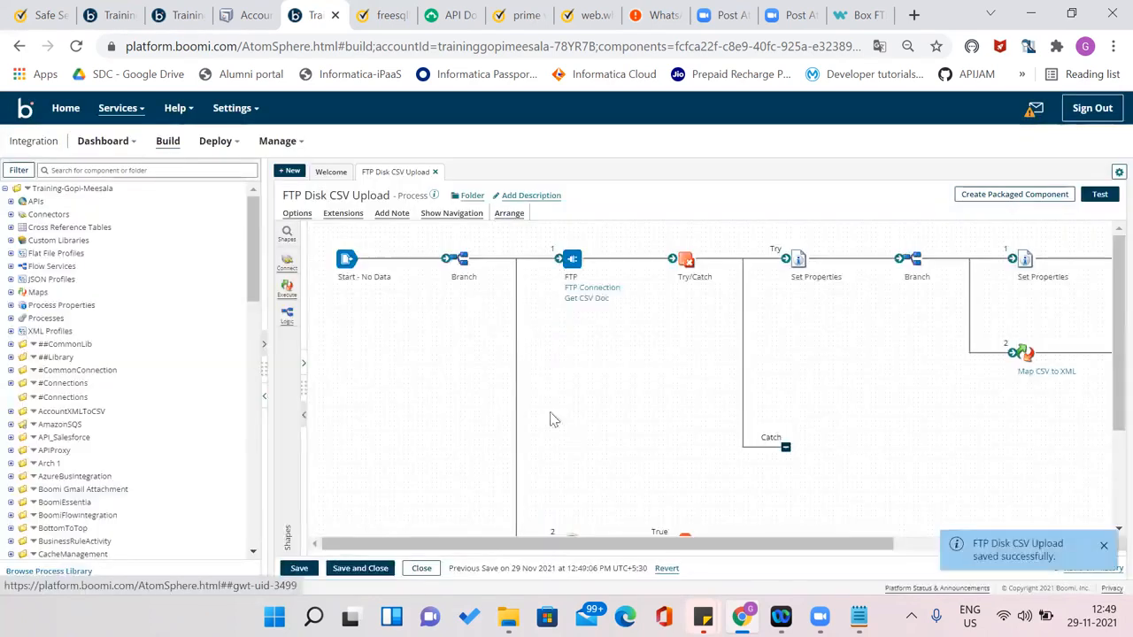
pyautogui.click(292, 569)
pyautogui.moveTo(756, 544); pyautogui.dragTo(1014, 472)
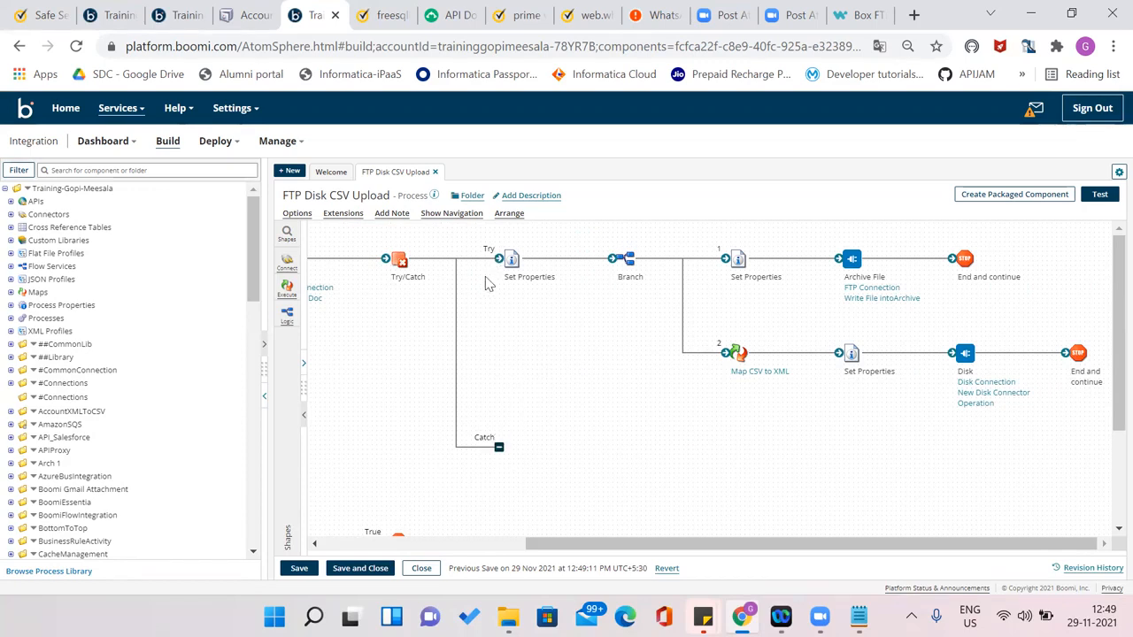
# Examine the shapes on the Try path, including both branches with their archive, map and disk shapes
pyautogui.moveTo(486, 232); pyautogui.dragTo(1113, 413)
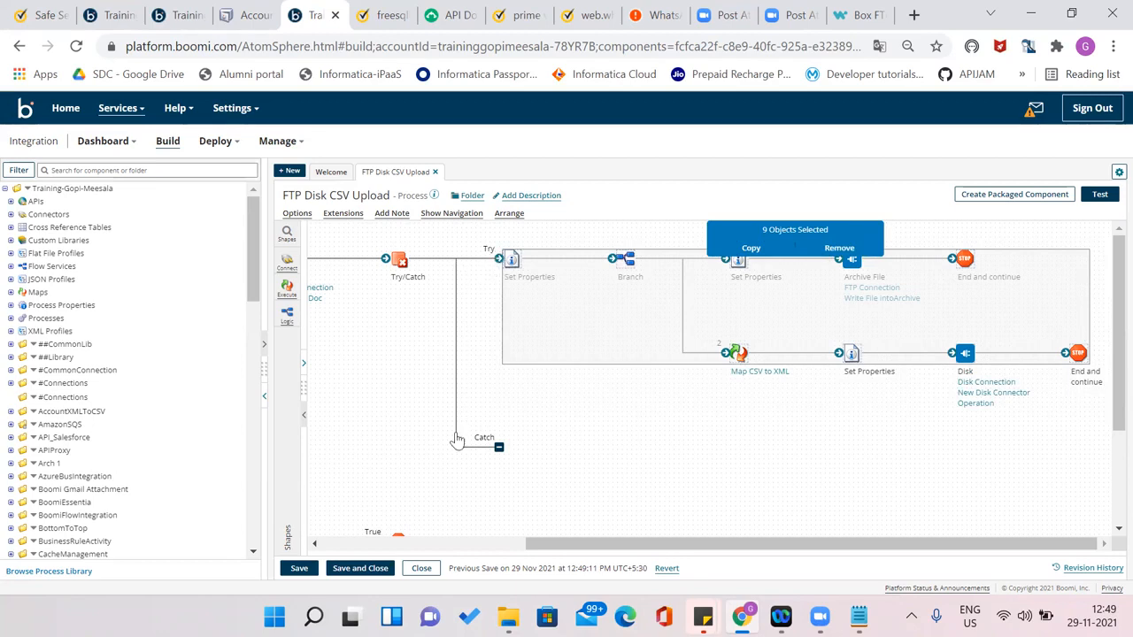
pyautogui.click(469, 241)
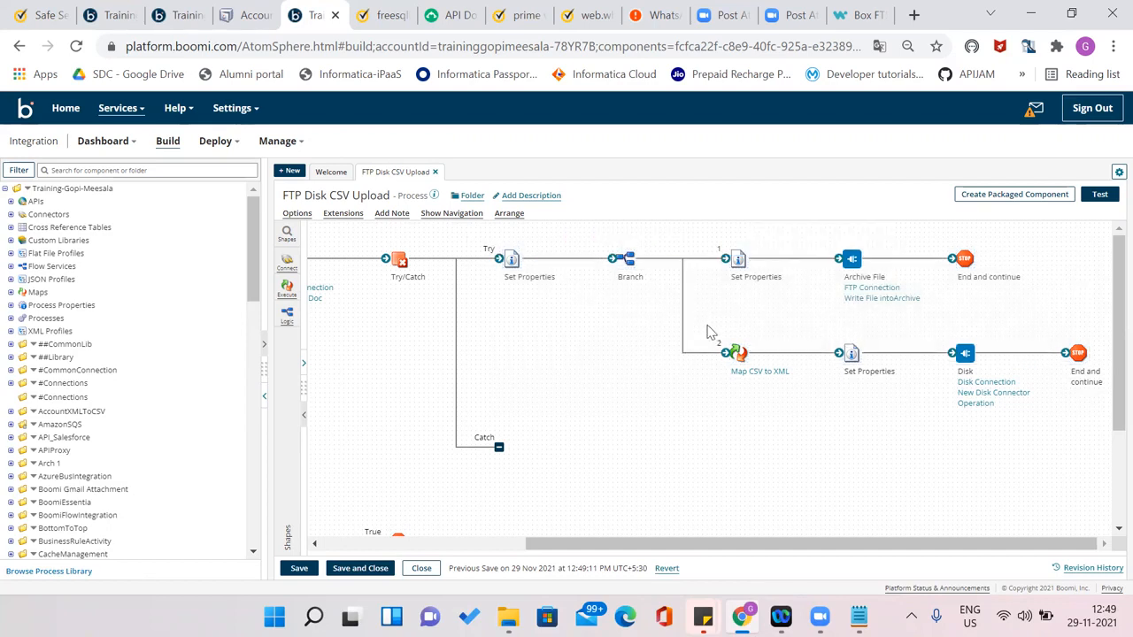
pyautogui.moveTo(706, 318); pyautogui.dragTo(768, 434)
pyautogui.moveTo(512, 258)
pyautogui.moveTo(734, 258)
pyautogui.moveTo(851, 258)
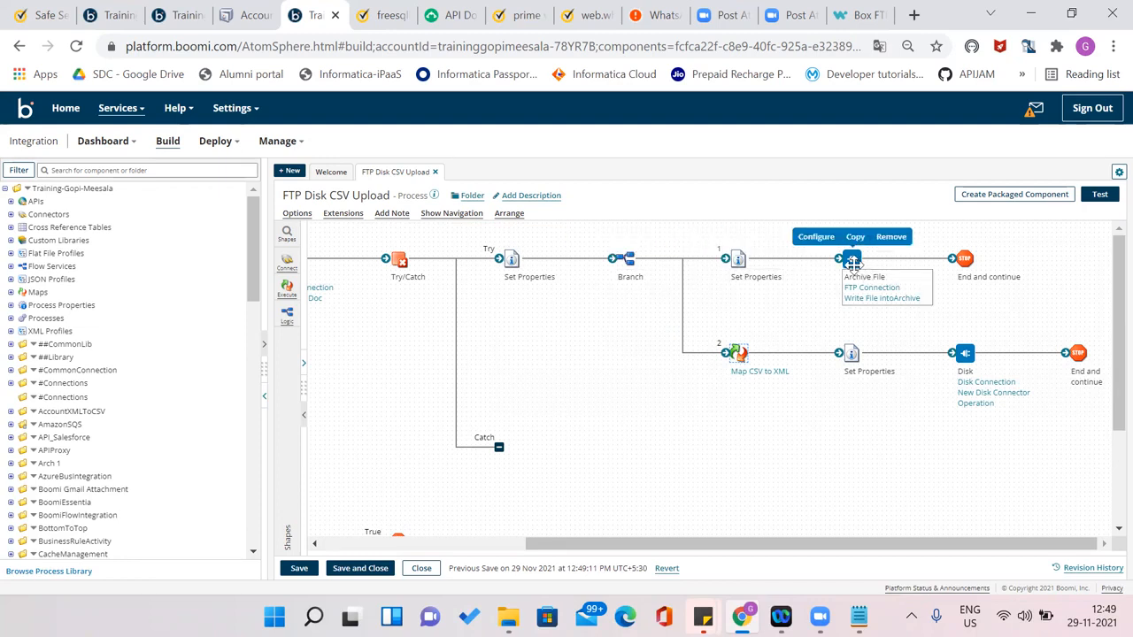
pyautogui.moveTo(737, 354)
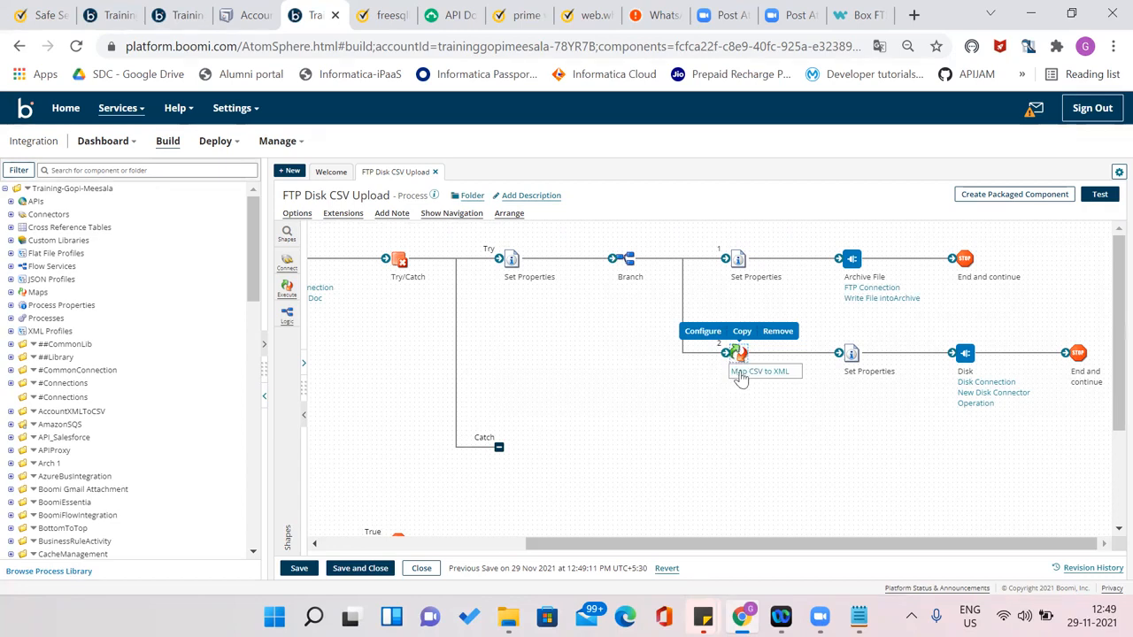
pyautogui.moveTo(965, 352)
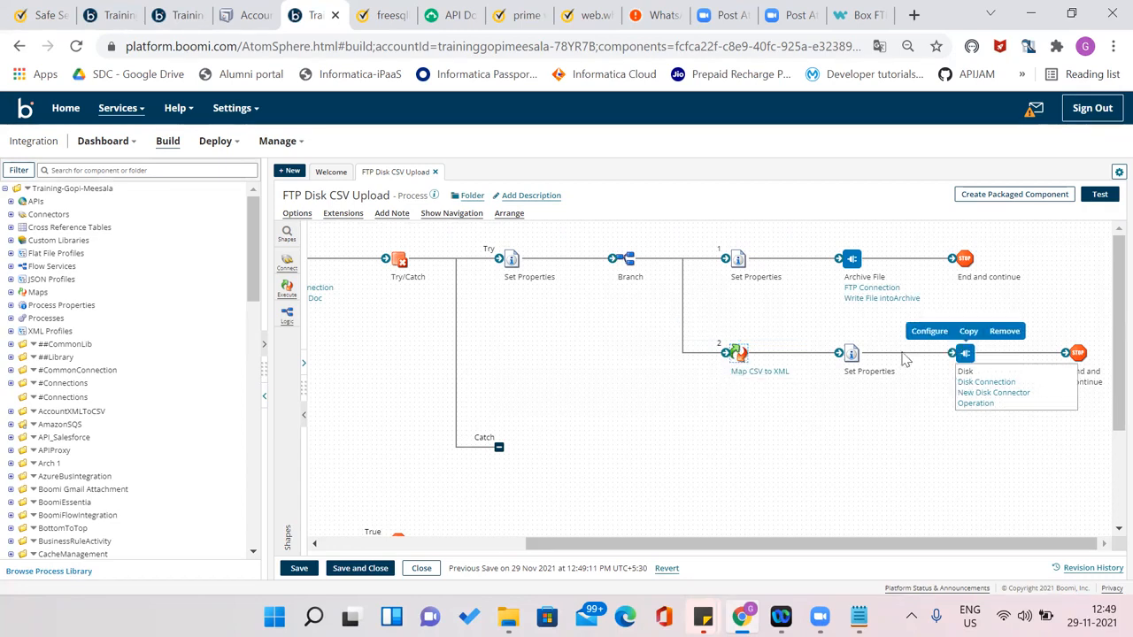
pyautogui.moveTo(470, 237); pyautogui.dragTo(510, 368)
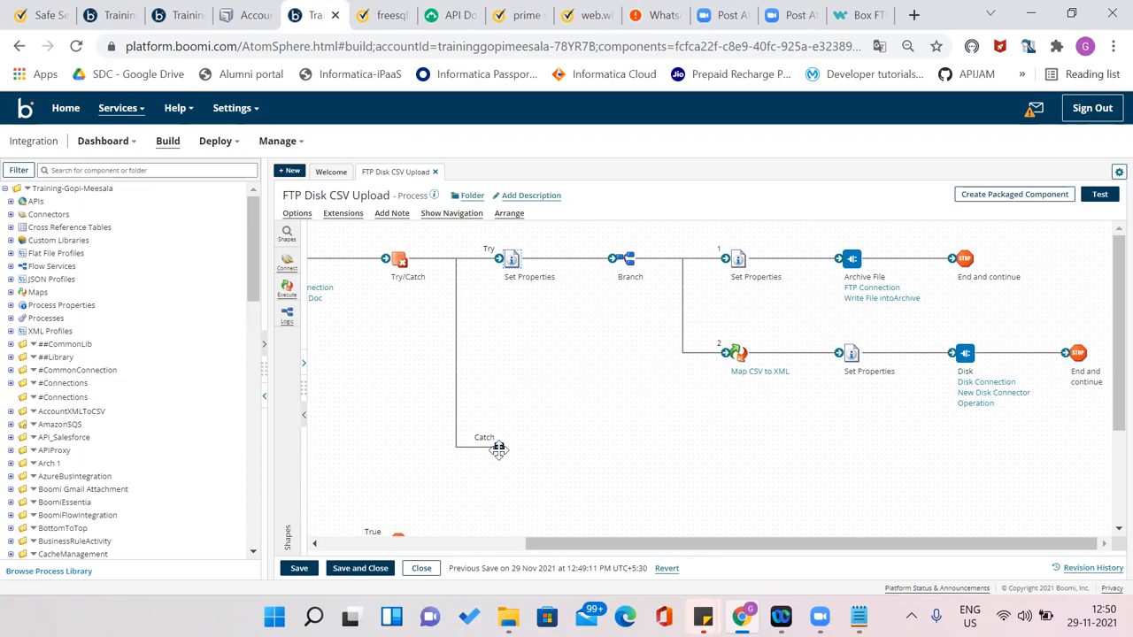
# Find the Stop shape with the search "stop" and add it beside the open end of the Catch path with its default options
pyautogui.click(286, 231)
pyautogui.click(299, 233)
pyautogui.write('stop')
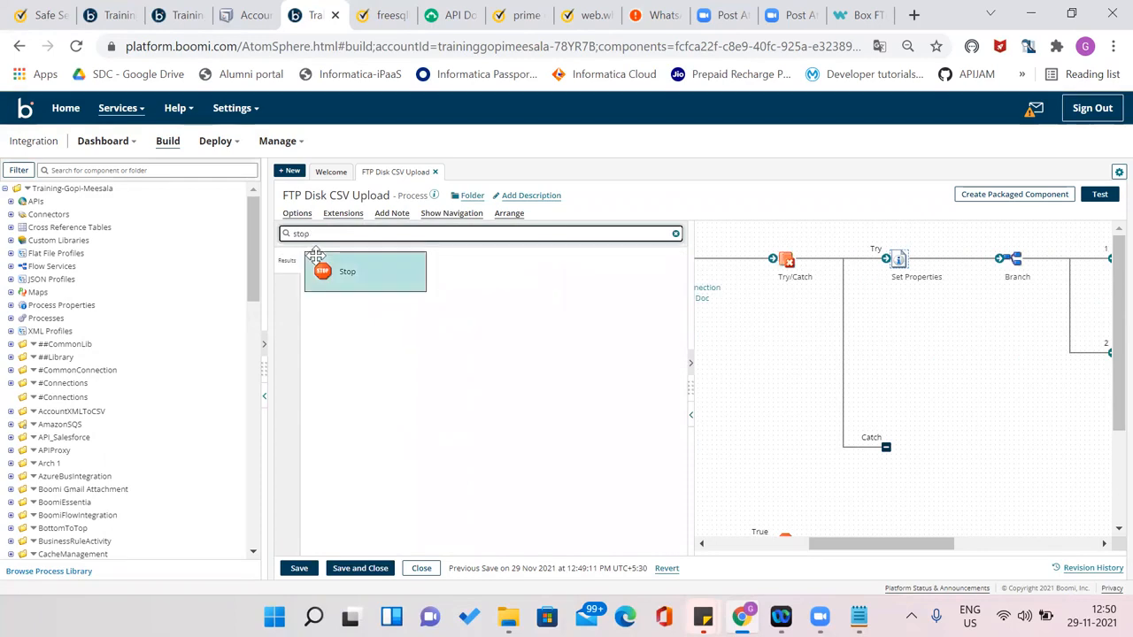
pyautogui.moveTo(321, 269); pyautogui.dragTo(928, 441)
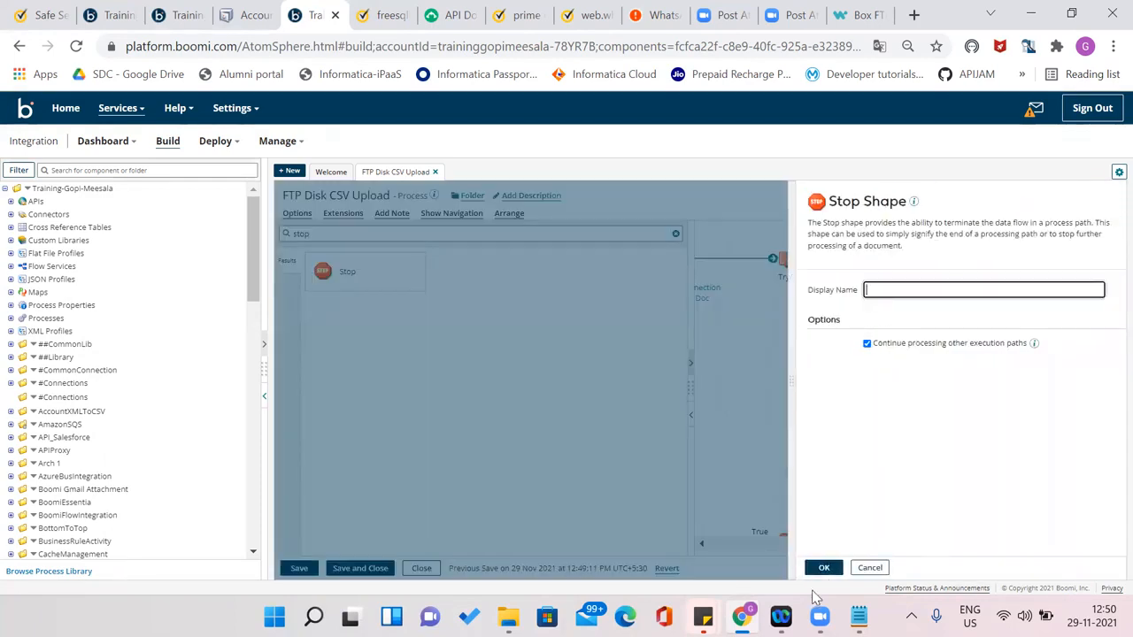
pyautogui.click(818, 568)
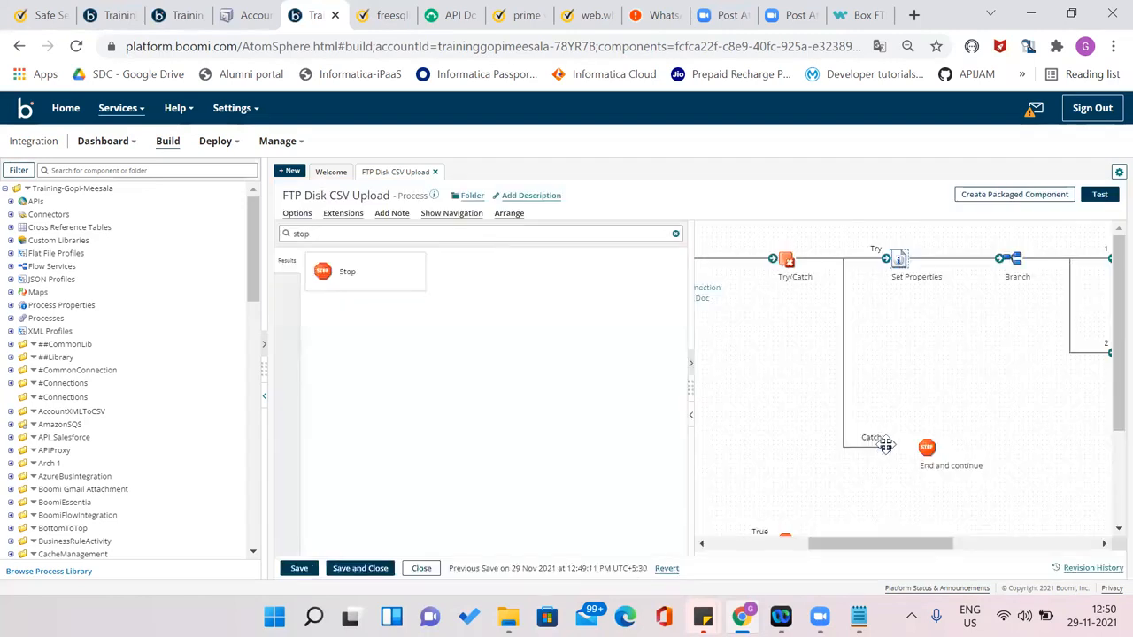
# Connect the Catch path to the new Stop shape, save the process, and collapse the shape palette
pyautogui.moveTo(886, 447); pyautogui.dragTo(929, 452)
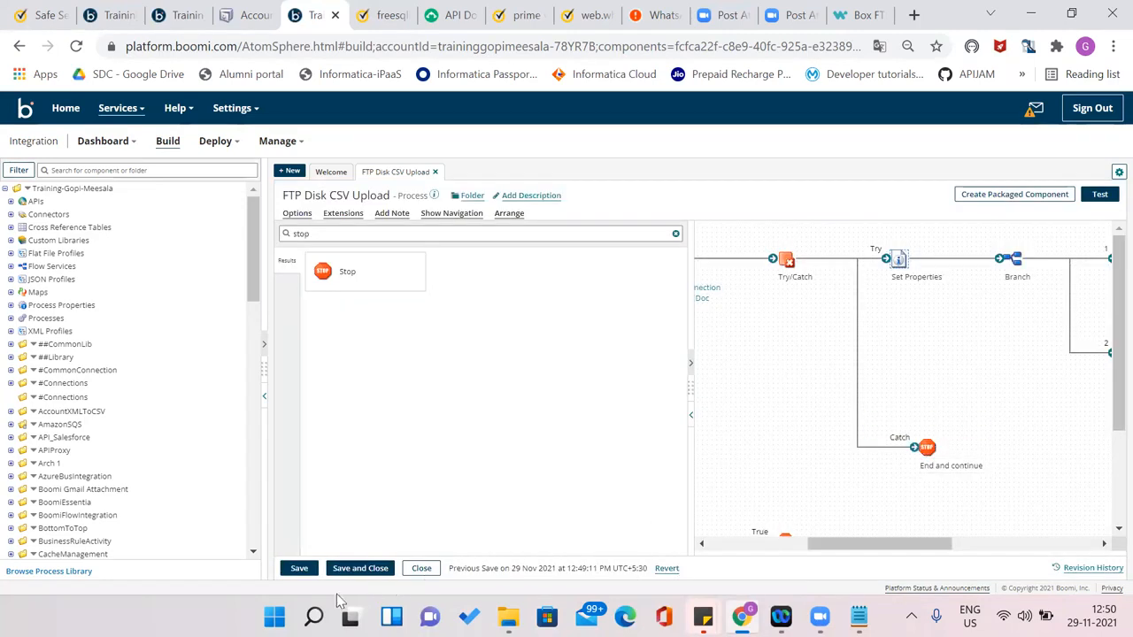
pyautogui.click(299, 568)
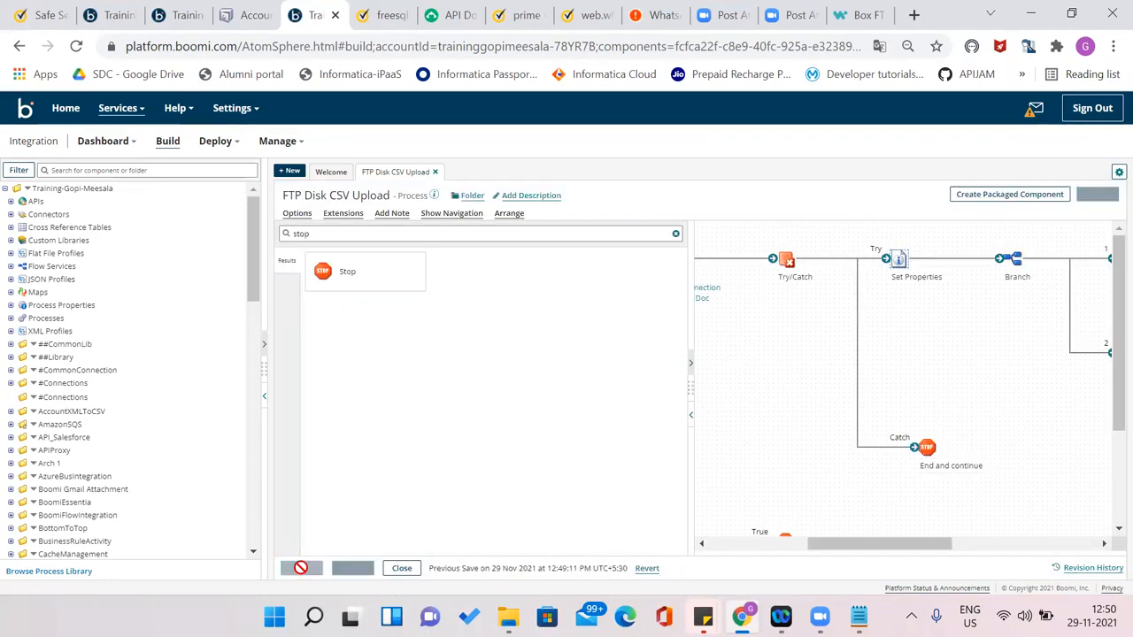
pyautogui.click(692, 414)
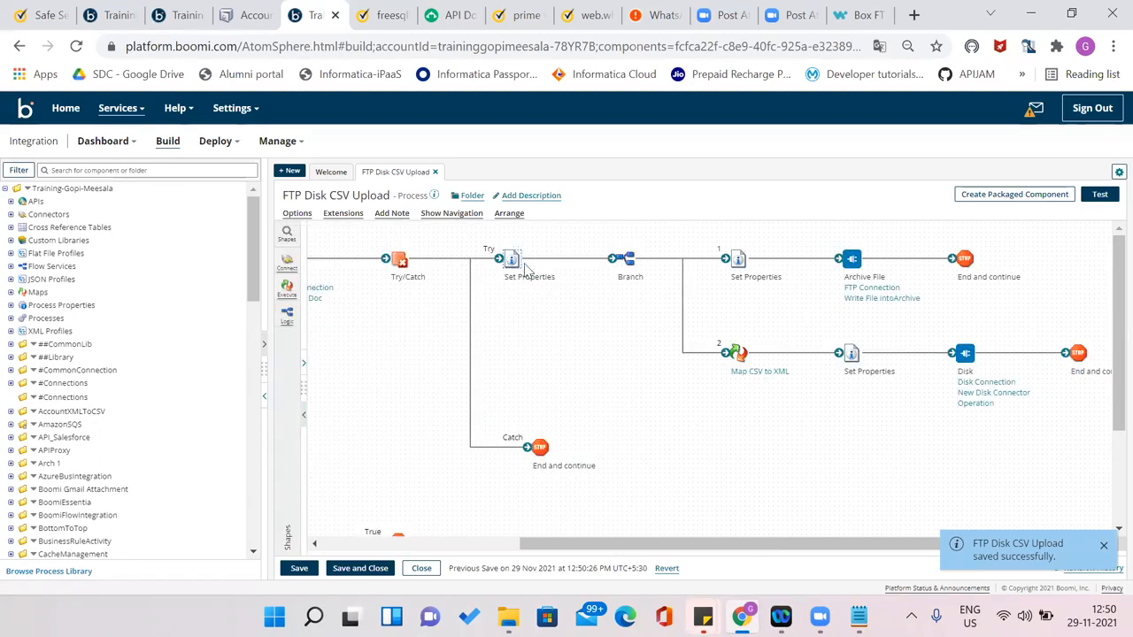
# Set the Try/Catch shape's failure trigger to All Errors and save the process
pyautogui.click(397, 259)
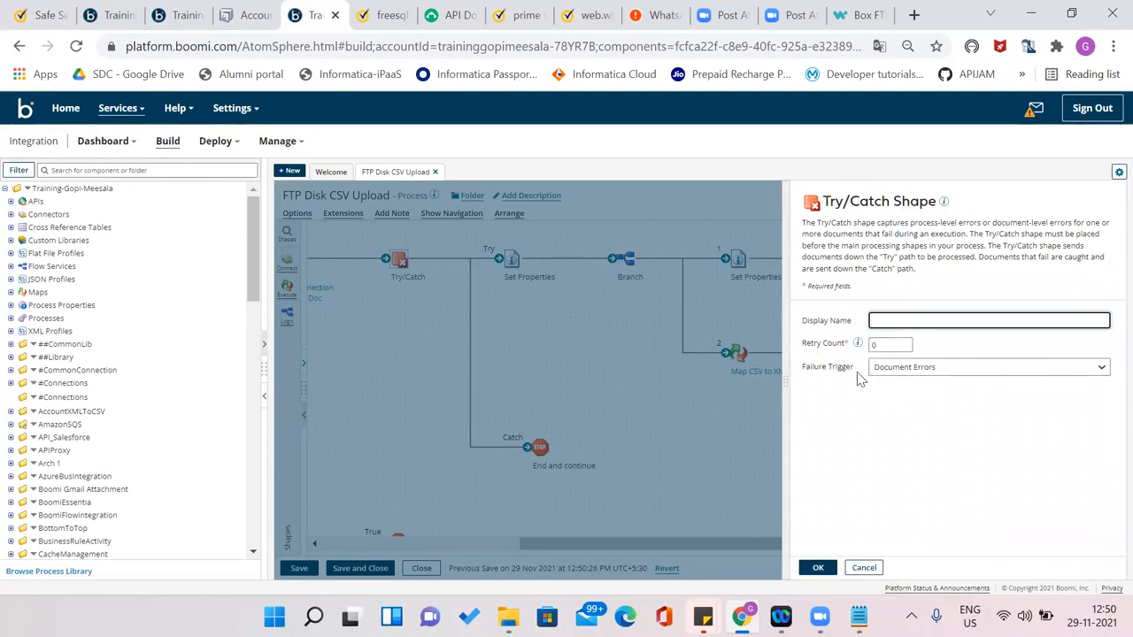
pyautogui.click(897, 370)
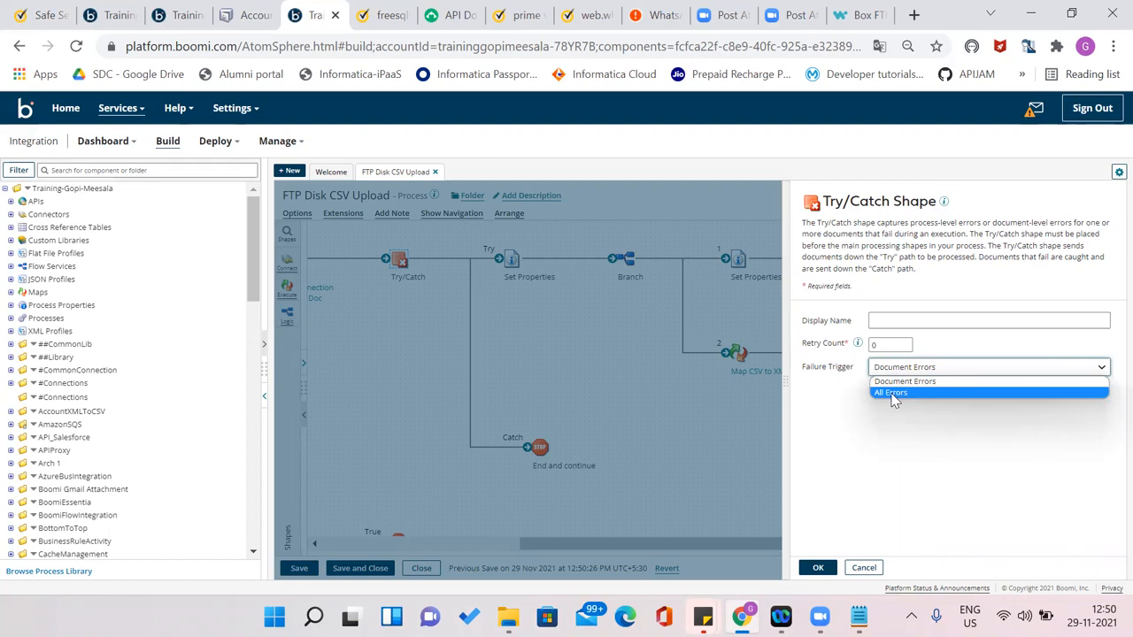
pyautogui.click(894, 394)
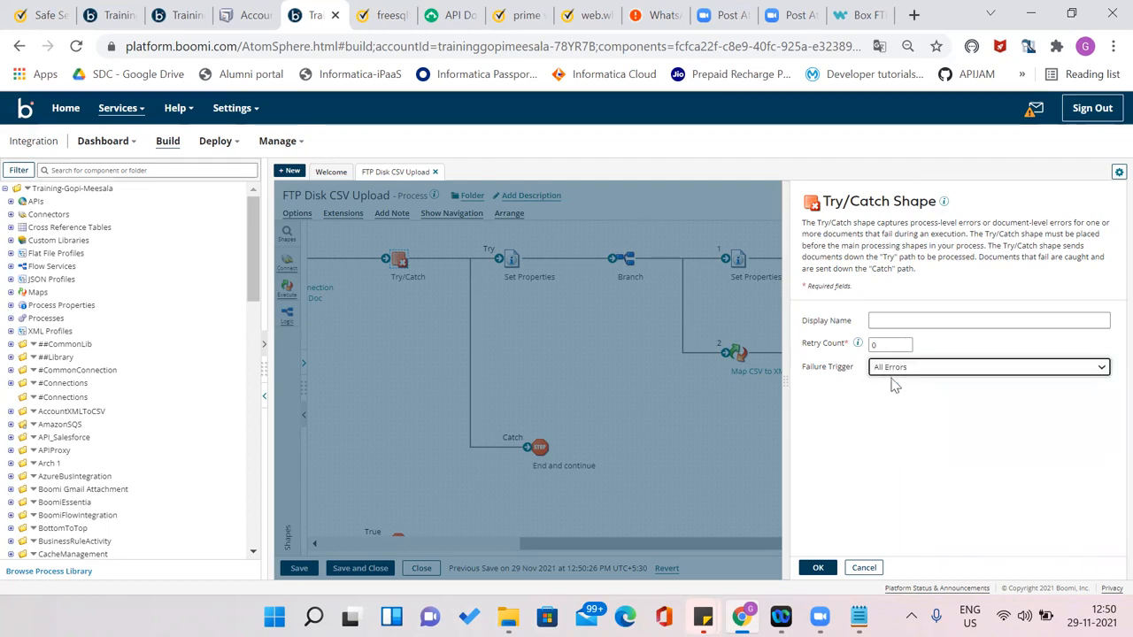
pyautogui.click(895, 367)
pyautogui.click(896, 382)
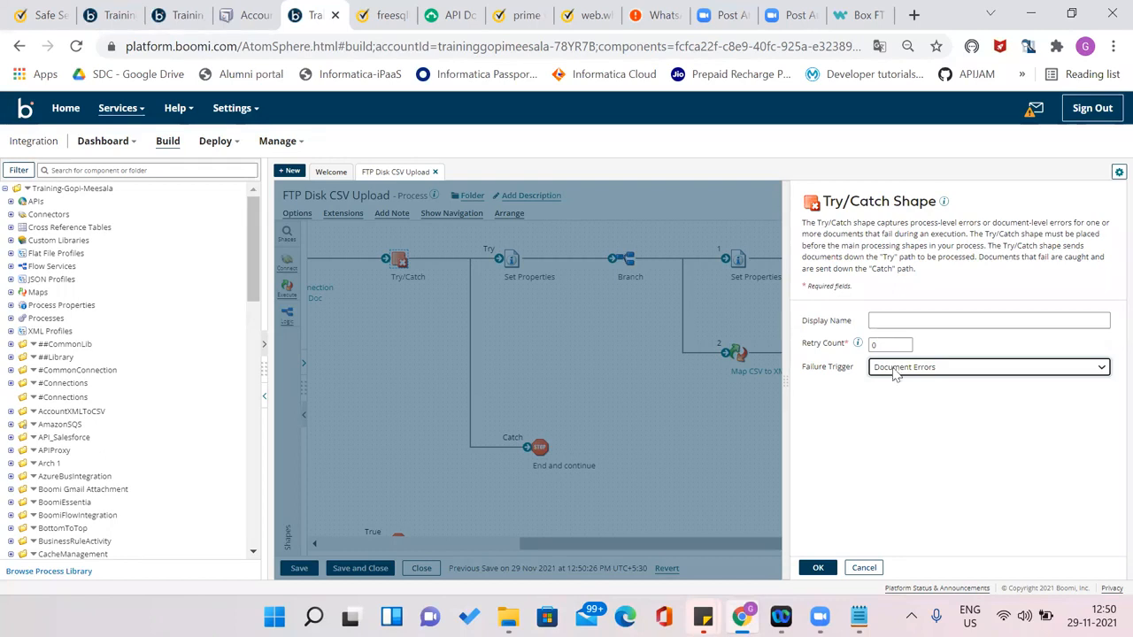
pyautogui.click(892, 368)
pyautogui.click(892, 395)
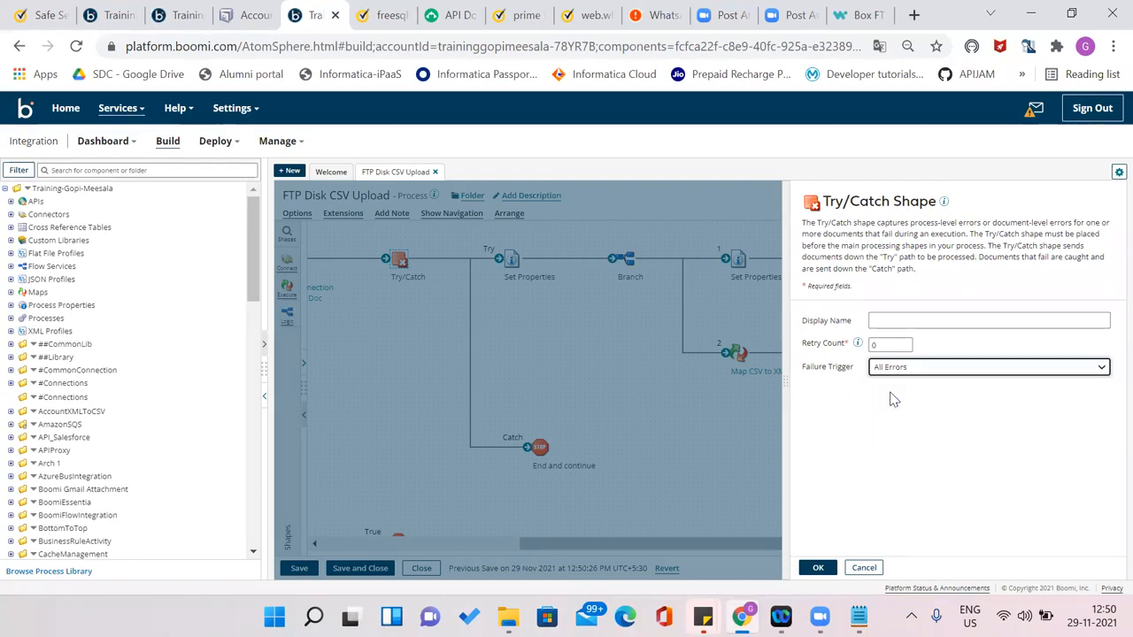
pyautogui.click(884, 344)
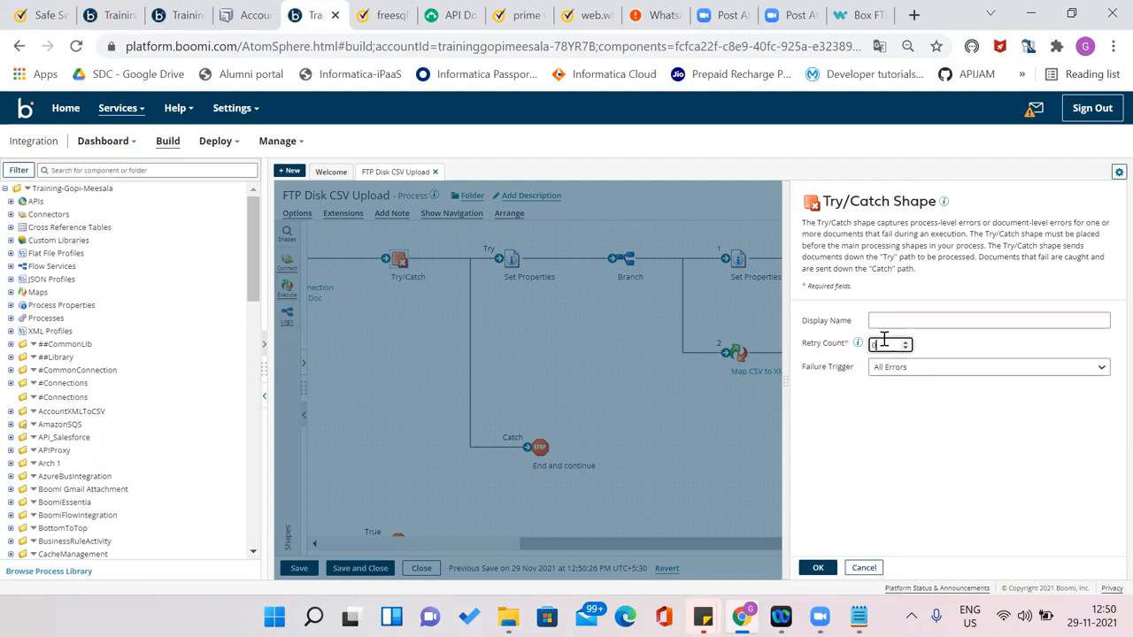
pyautogui.click(816, 567)
pyautogui.click(305, 571)
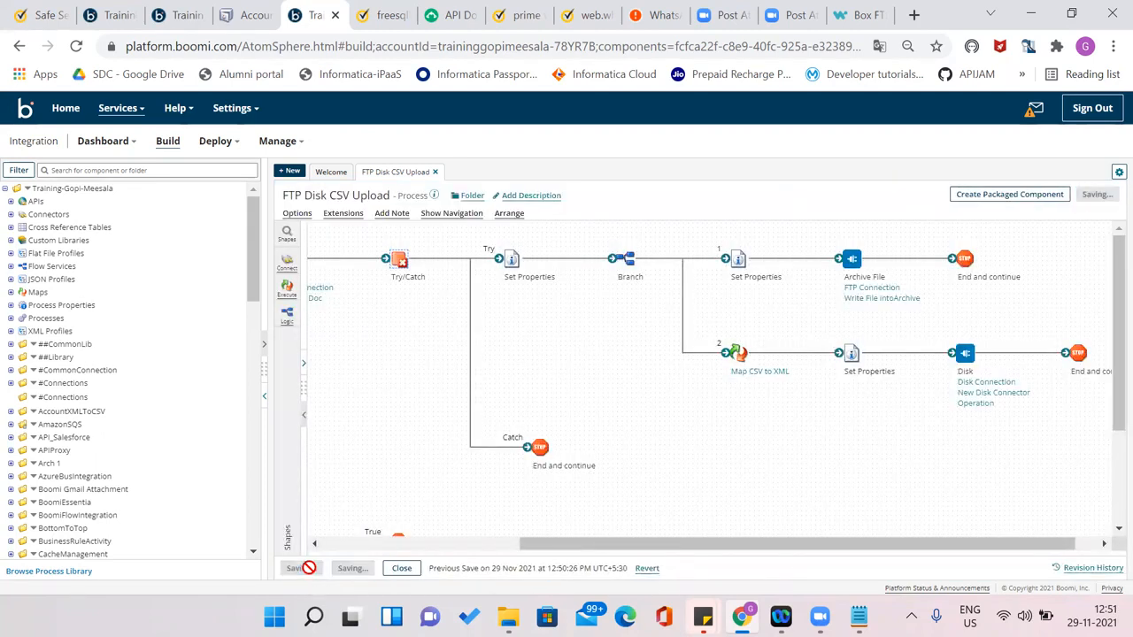
# Set the Try/Catch shape's retry count to 5 and save the process
pyautogui.doubleClick(399, 260)
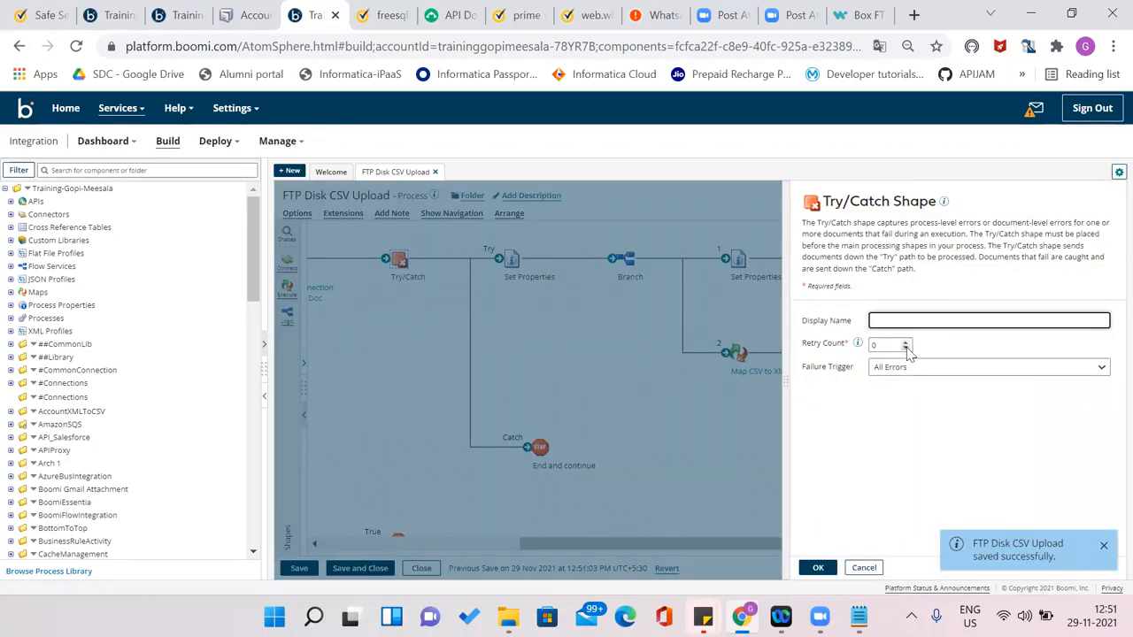
pyautogui.click(907, 348)
pyautogui.click(906, 344)
pyautogui.click(906, 344)
pyautogui.click(906, 344)
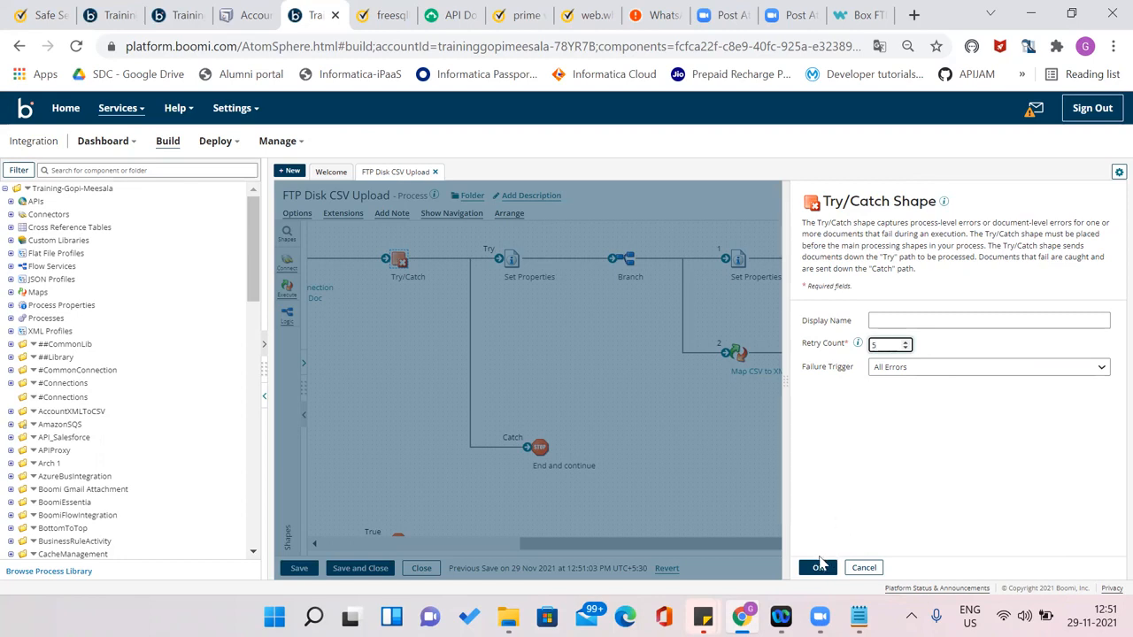
pyautogui.click(815, 567)
pyautogui.click(299, 567)
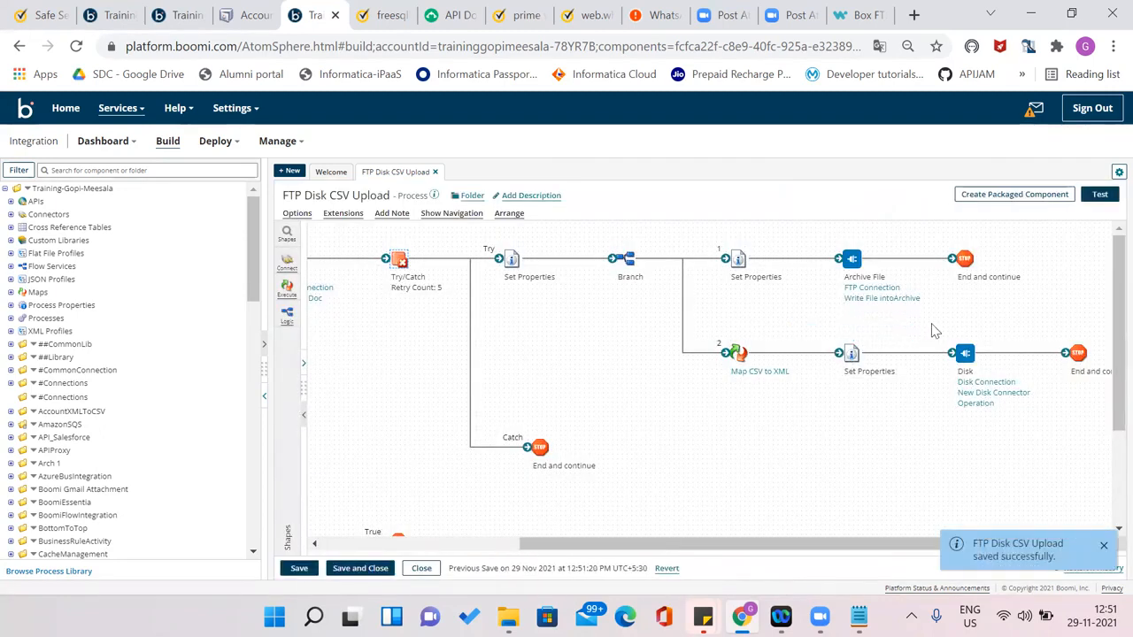
pyautogui.moveTo(931, 321); pyautogui.dragTo(1033, 443)
pyautogui.moveTo(802, 232); pyautogui.dragTo(933, 321)
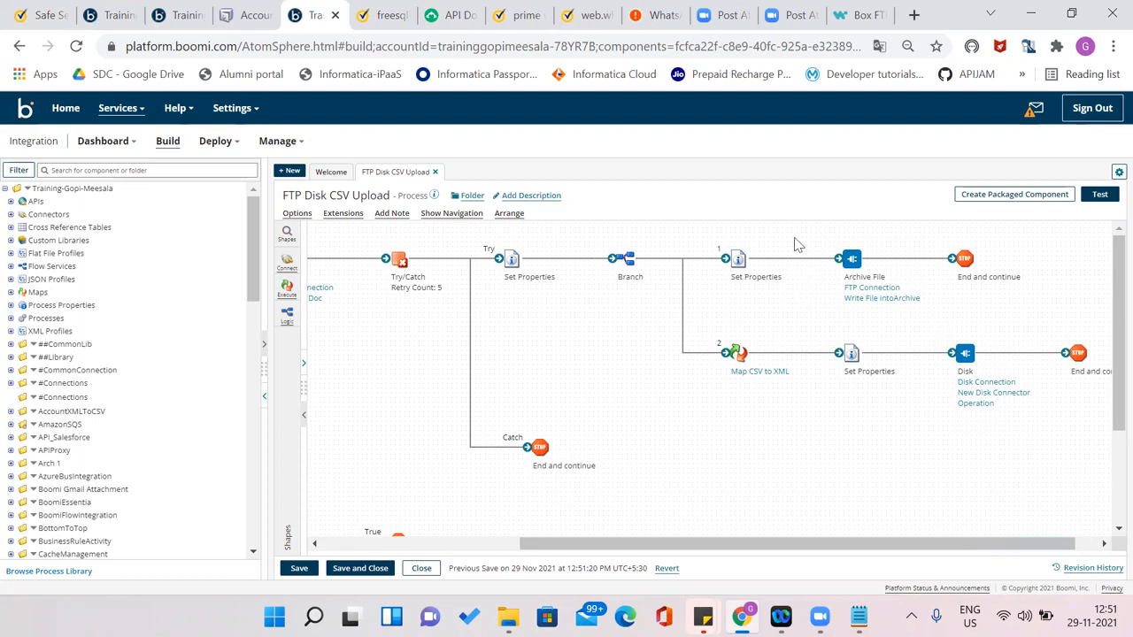
pyautogui.moveTo(804, 240); pyautogui.dragTo(945, 325)
pyautogui.moveTo(929, 351); pyautogui.dragTo(929, 326)
# Read the Try/Catch shape's retry count help for the maximum number of retries and the waiting time before each retry
pyautogui.click(397, 259)
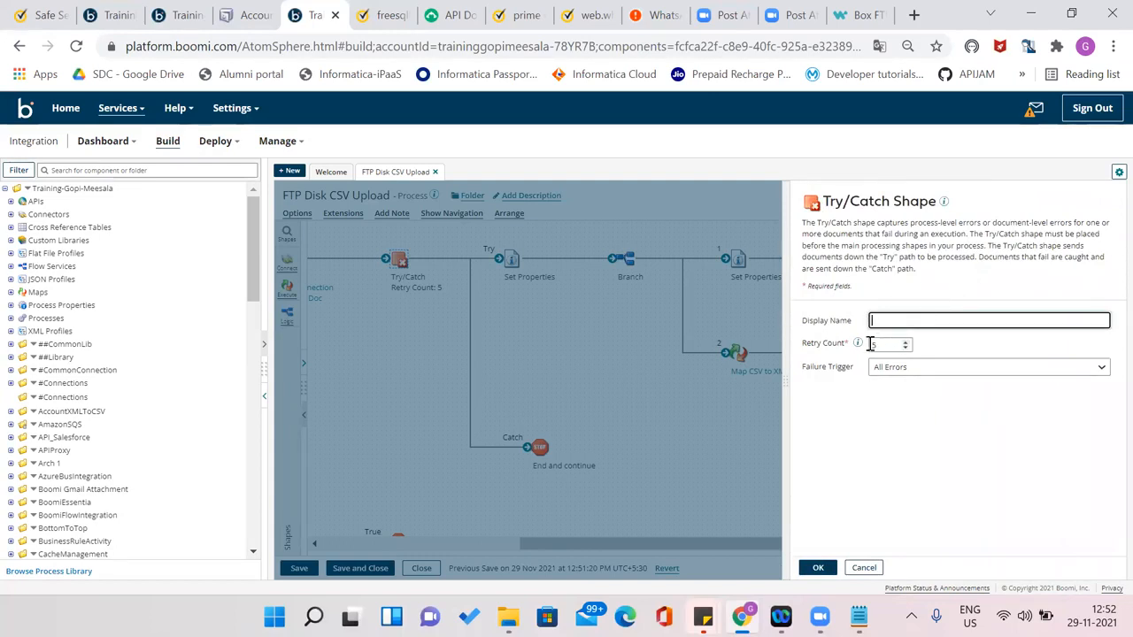
pyautogui.moveTo(856, 346)
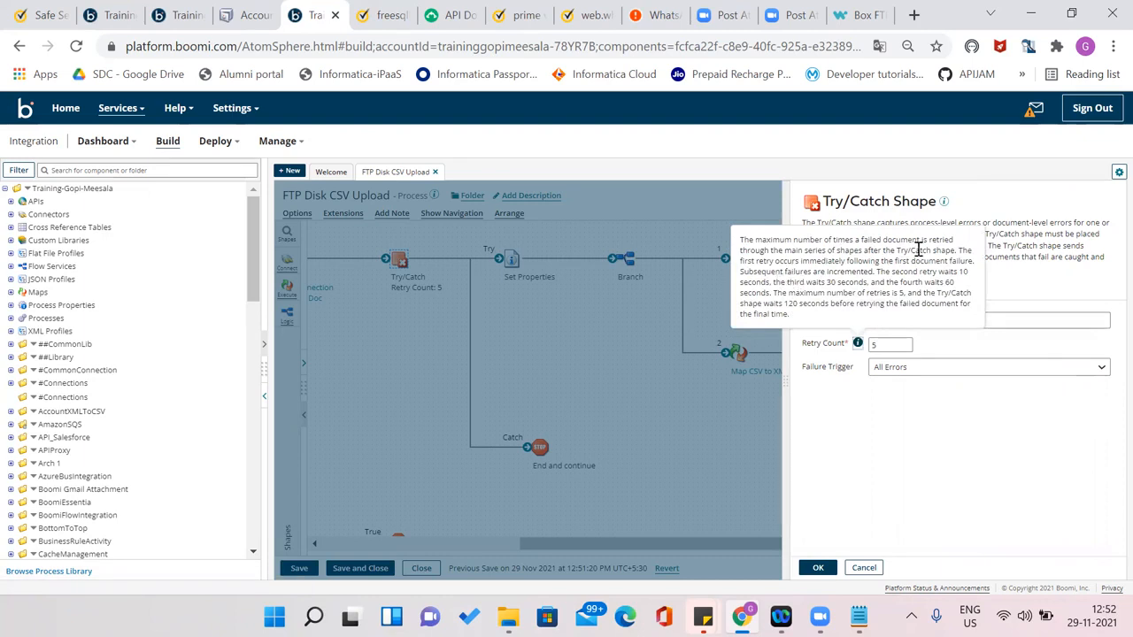
pyautogui.moveTo(741, 262); pyautogui.dragTo(985, 269)
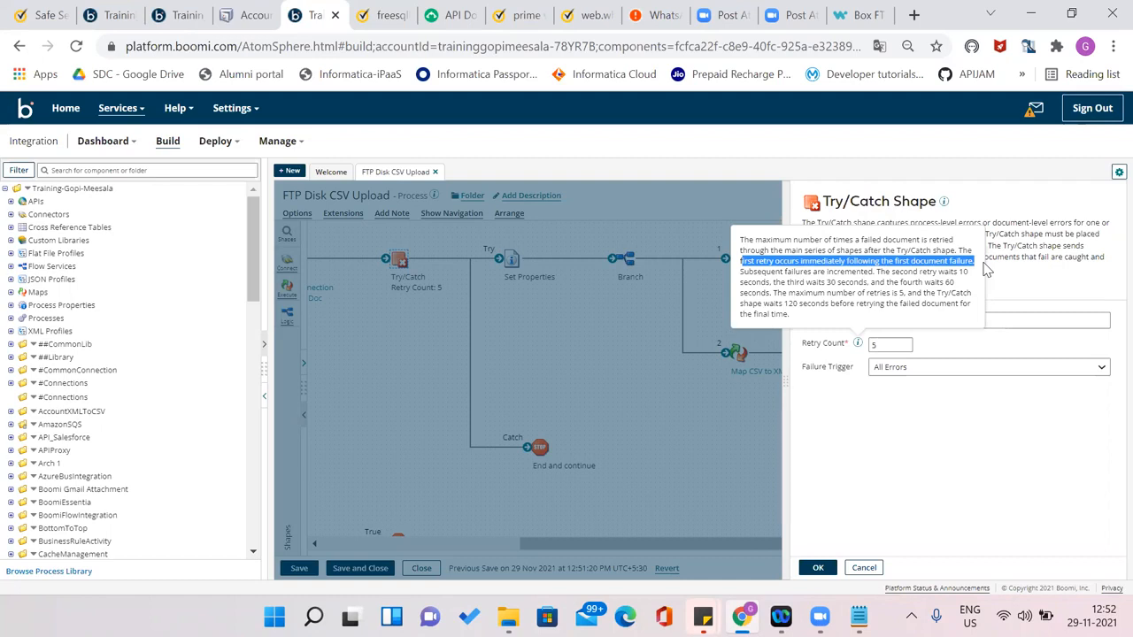
pyautogui.moveTo(949, 271); pyautogui.dragTo(771, 287)
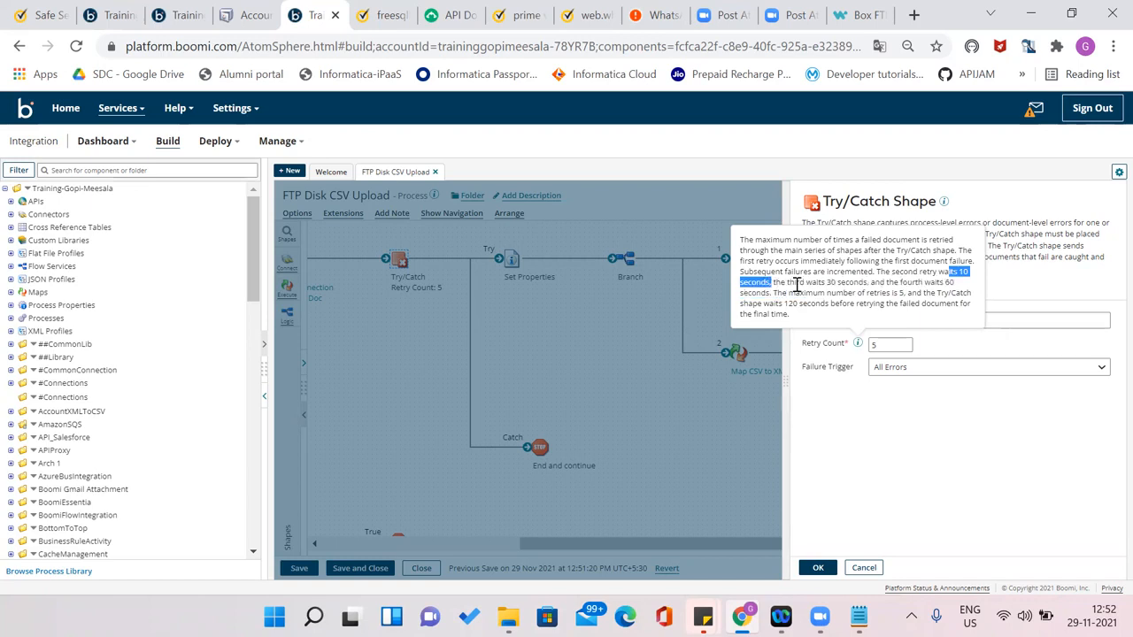
pyautogui.click(825, 284)
pyautogui.moveTo(811, 284); pyautogui.dragTo(899, 283)
pyautogui.moveTo(967, 280)
pyautogui.mouseDown()
pyautogui.moveTo(981, 288)
pyautogui.moveTo(972, 292)
pyautogui.mouseUp()
pyautogui.moveTo(789, 293); pyautogui.dragTo(905, 294)
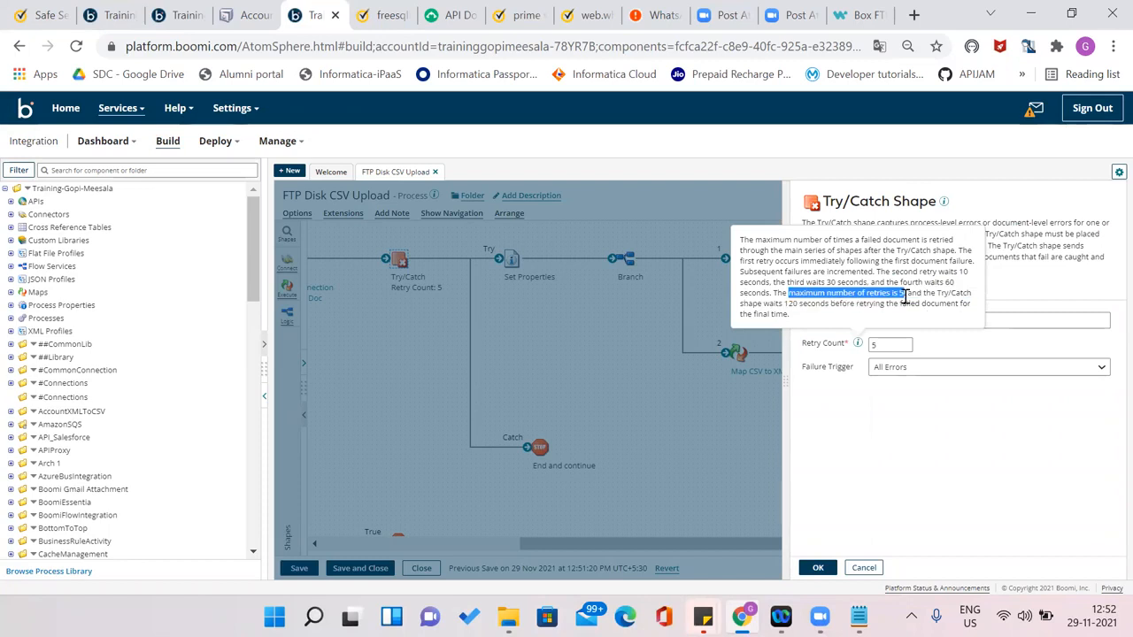
pyautogui.moveTo(775, 304); pyautogui.dragTo(823, 305)
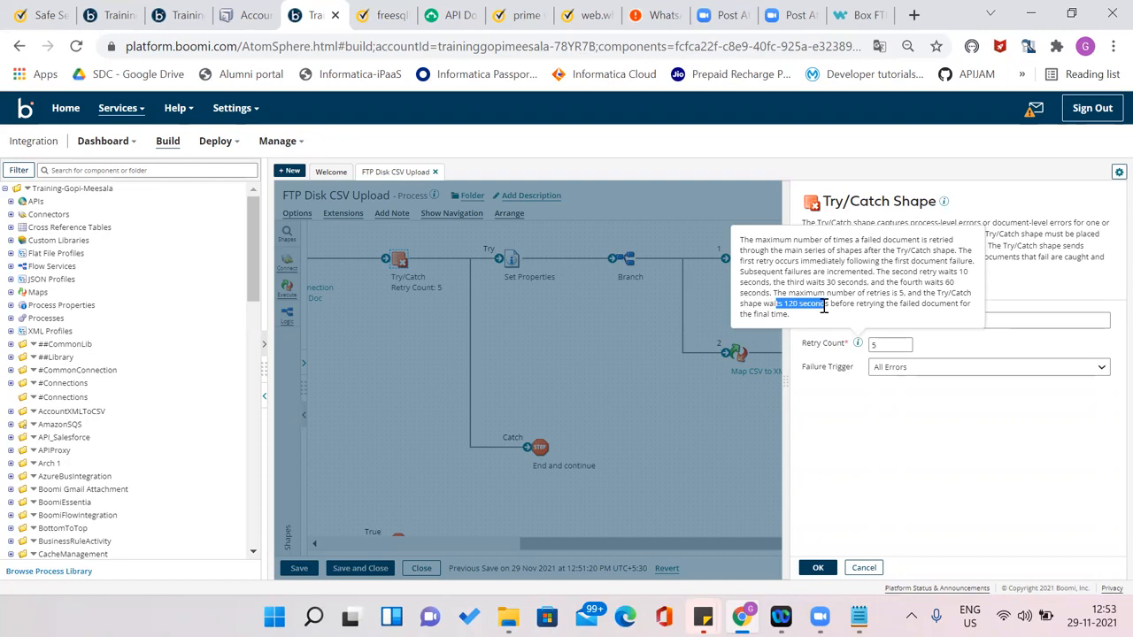
# Try retry counts of 1 and 2 in the Try/Catch shape, return the count to 5, and save the process
pyautogui.click(875, 342)
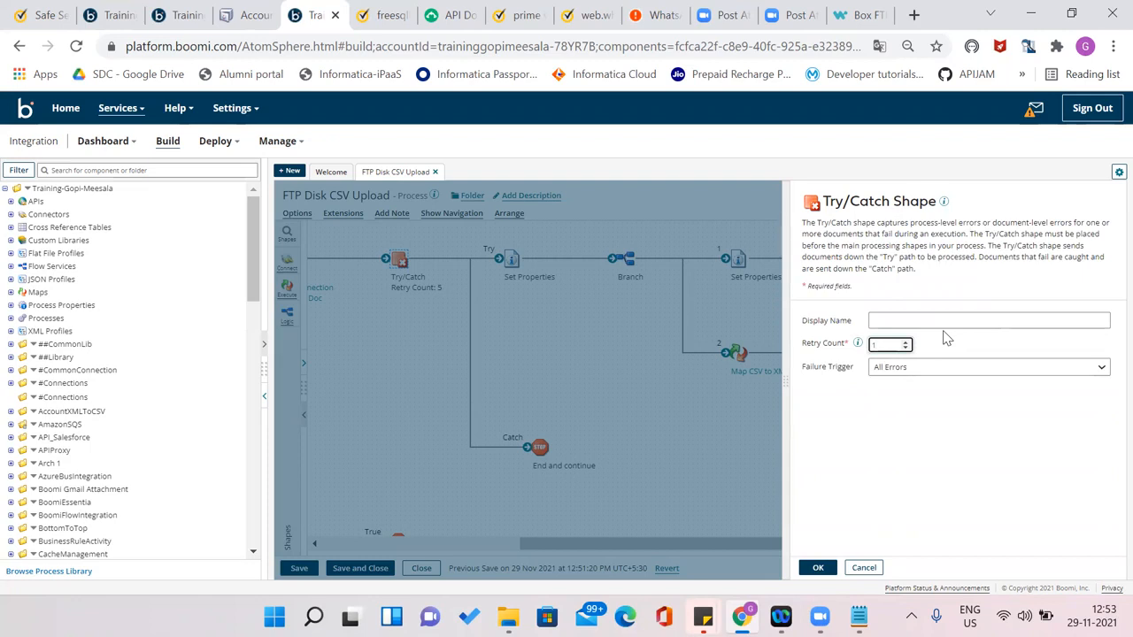
pyautogui.press('BackSpace')
pyautogui.write('2')
pyautogui.press('BackSpace')
pyautogui.write('5')
pyautogui.click(857, 343)
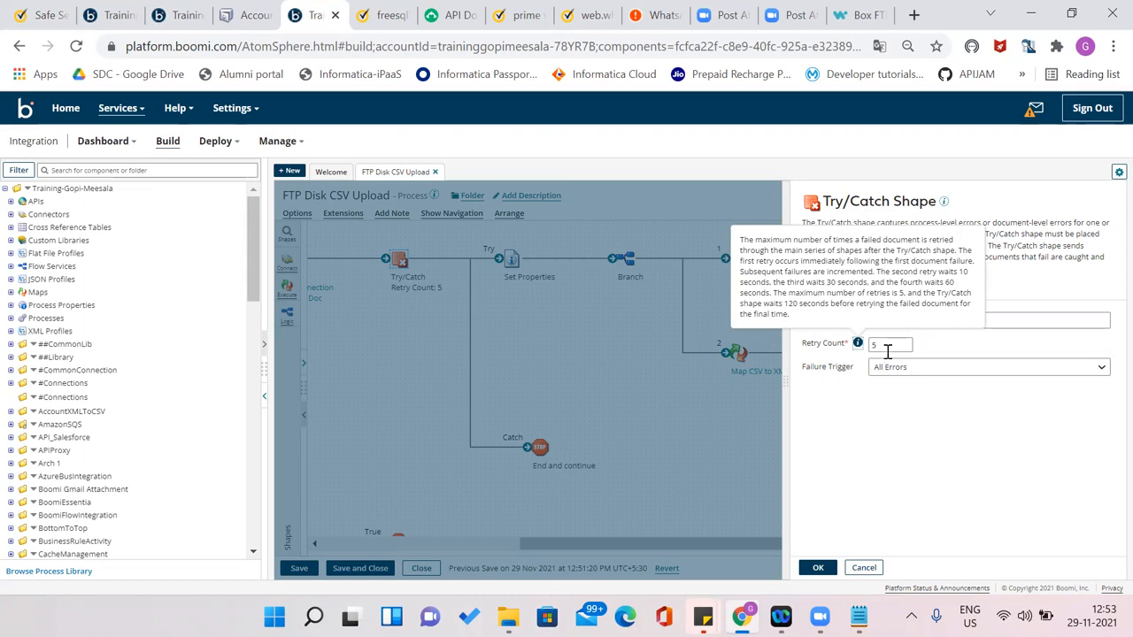
pyautogui.click(818, 567)
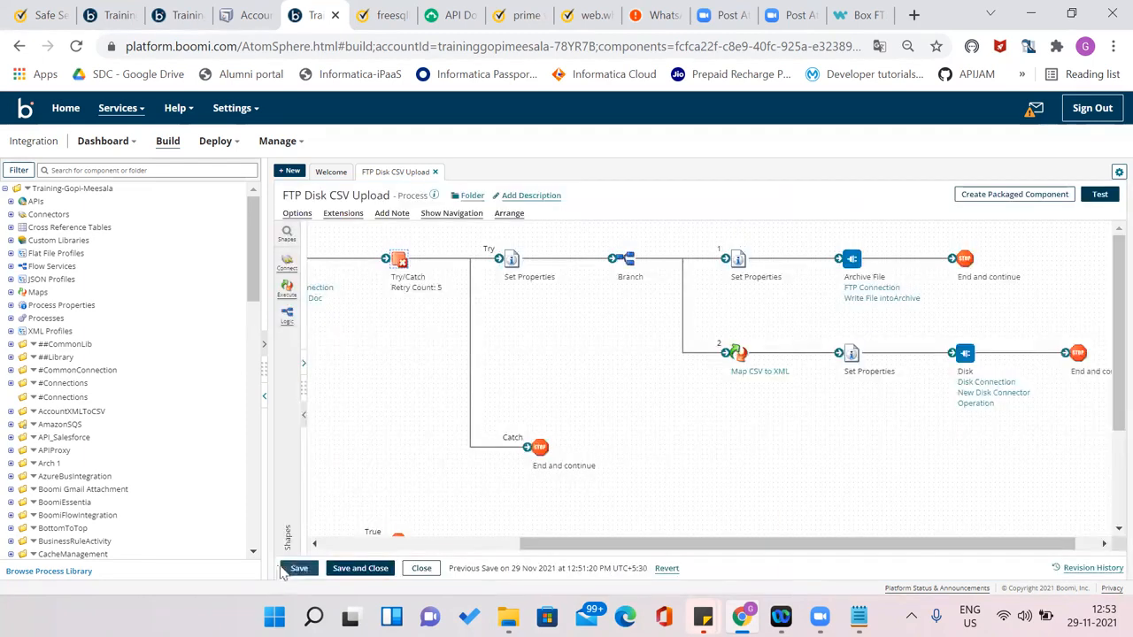
pyautogui.click(292, 569)
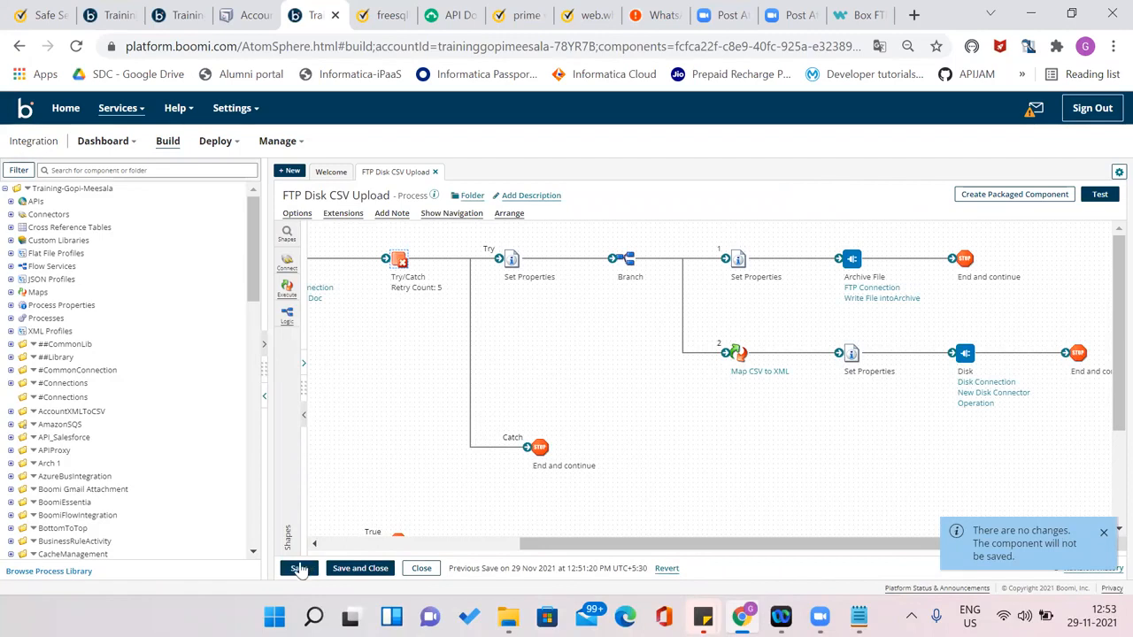
pyautogui.click(299, 569)
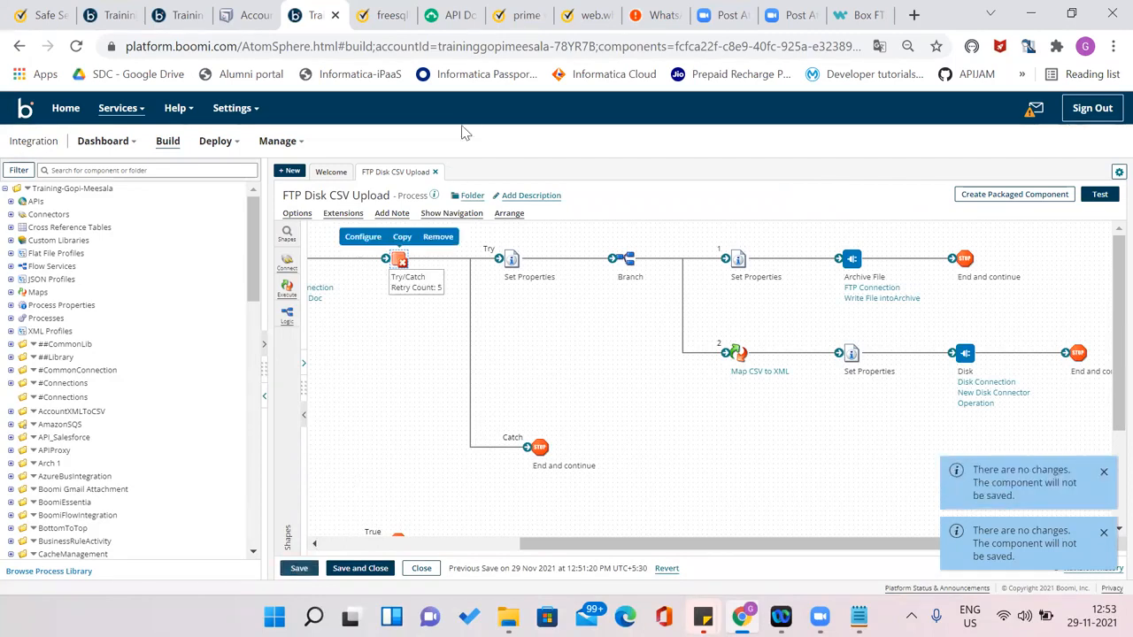
pyautogui.click(466, 86)
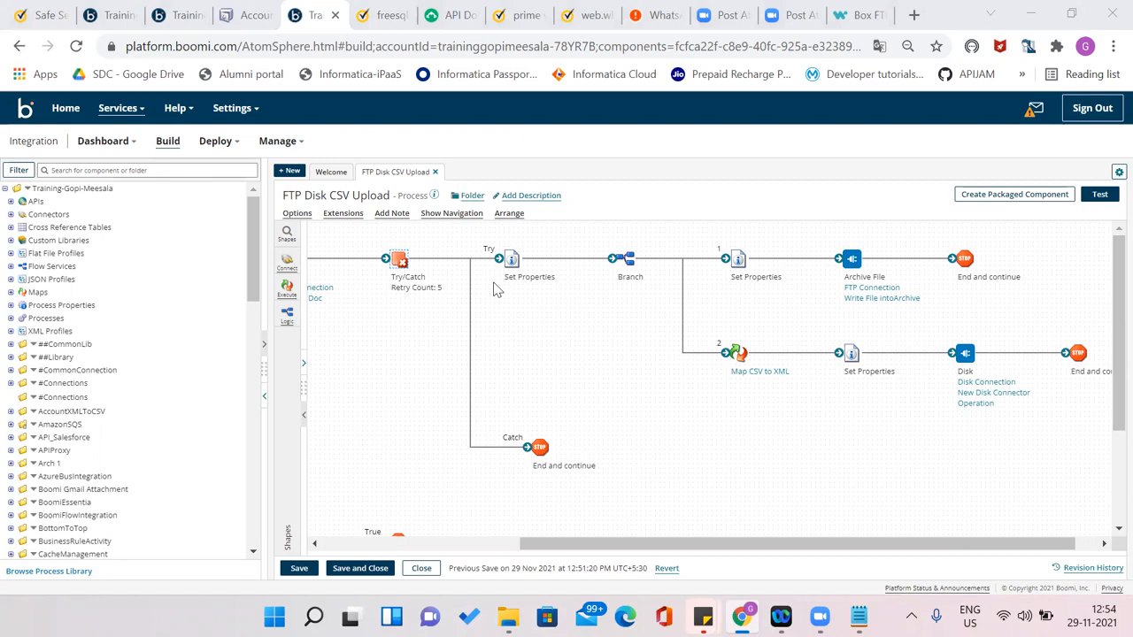
# Review the Try/Catch shape's failure trigger options and keep All Errors
pyautogui.moveTo(361, 234); pyautogui.dragTo(460, 332)
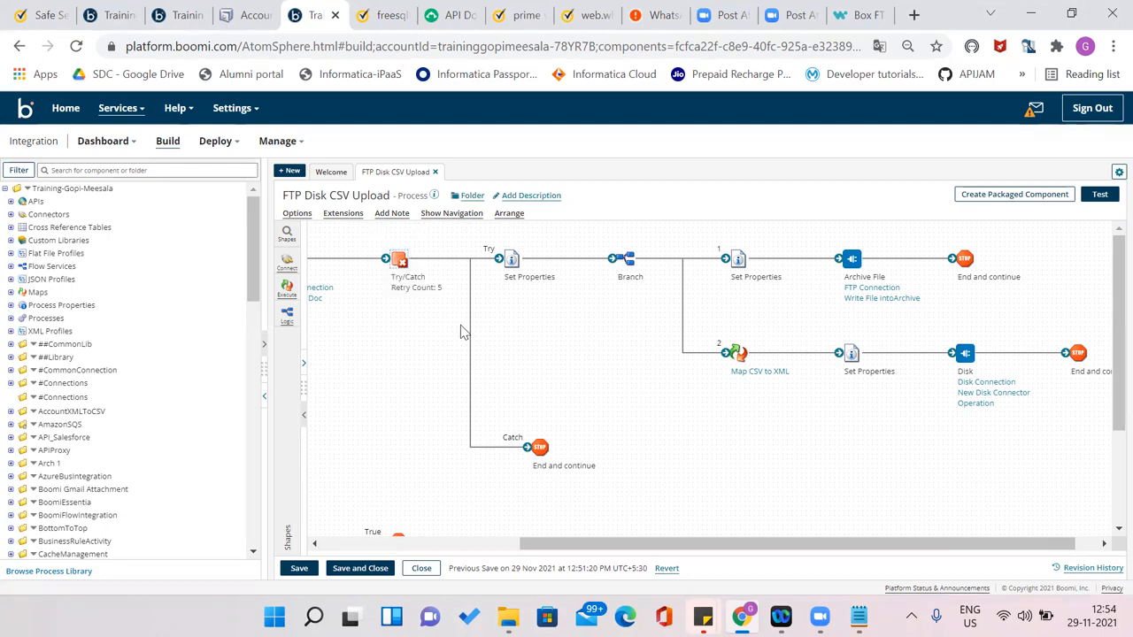
pyautogui.doubleClick(393, 258)
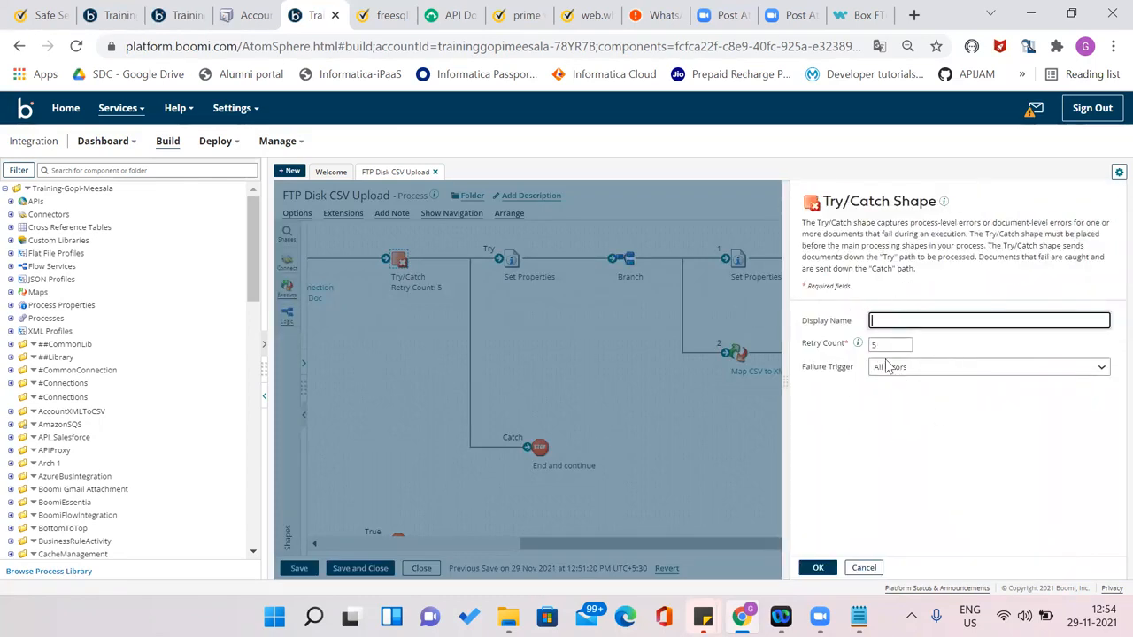
pyautogui.click(887, 367)
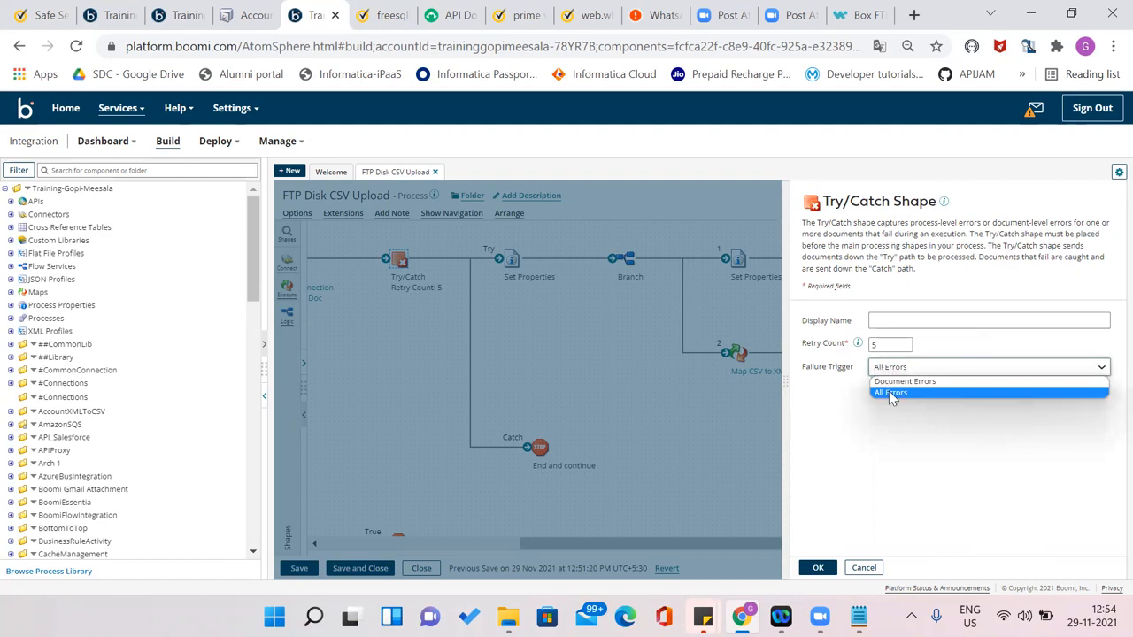
pyautogui.click(890, 393)
pyautogui.click(818, 568)
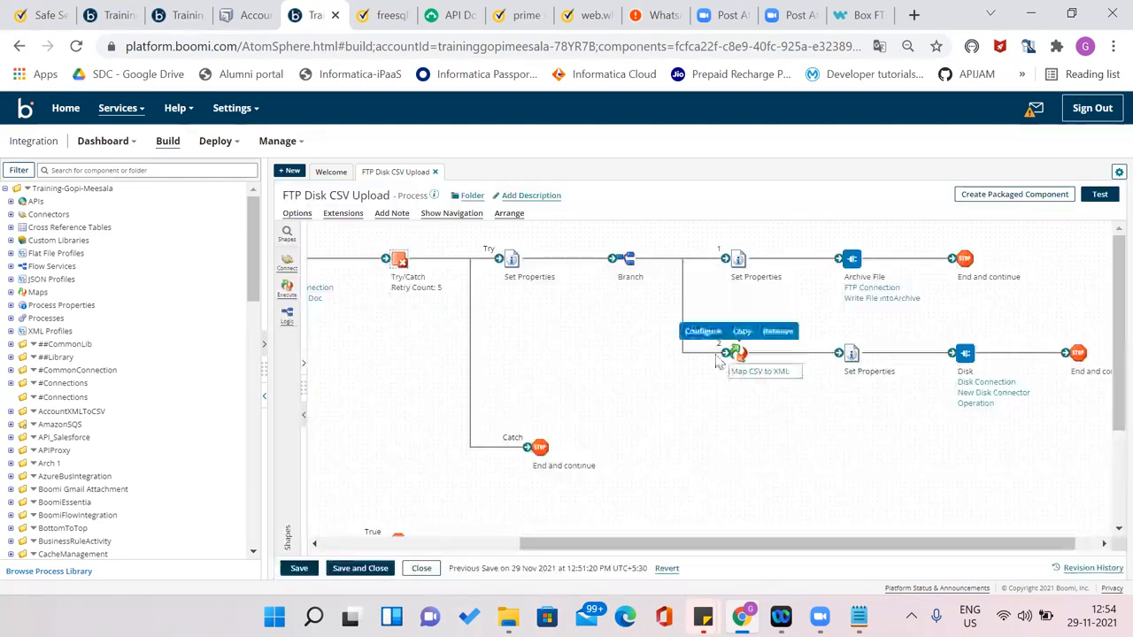
pyautogui.moveTo(705, 327); pyautogui.dragTo(800, 409)
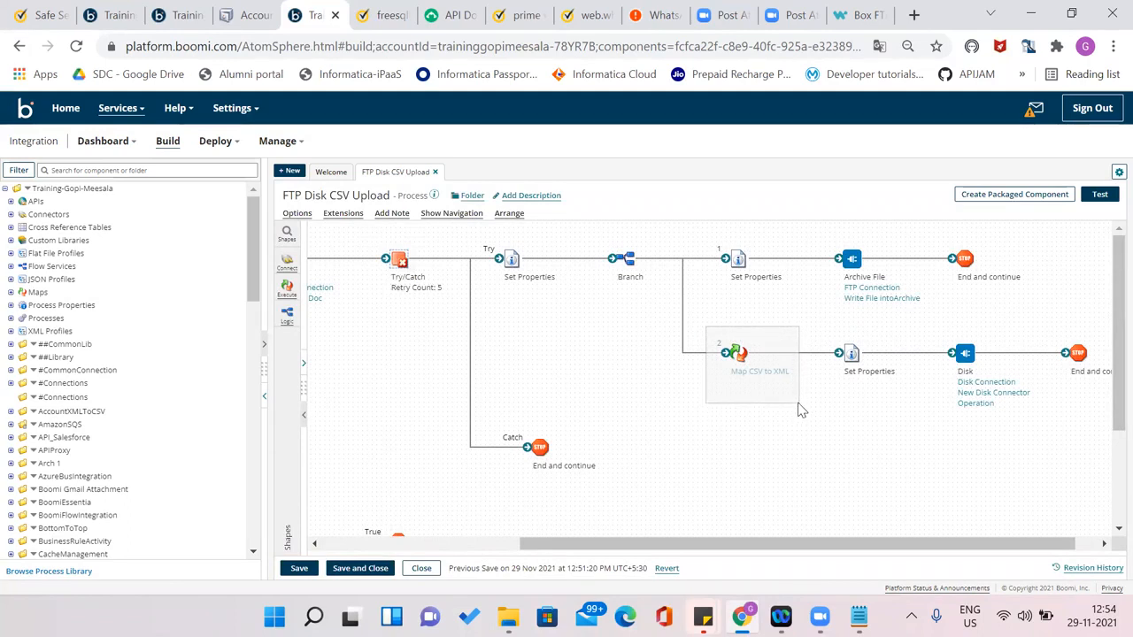
pyautogui.moveTo(800, 409); pyautogui.dragTo(800, 410)
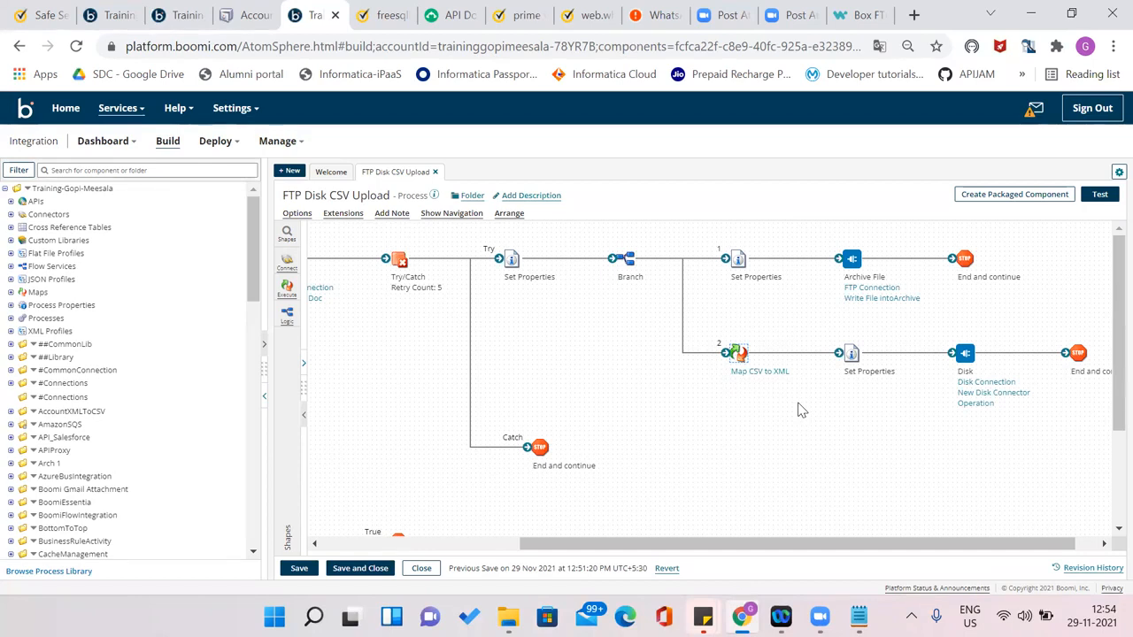
pyautogui.moveTo(367, 243); pyautogui.dragTo(458, 329)
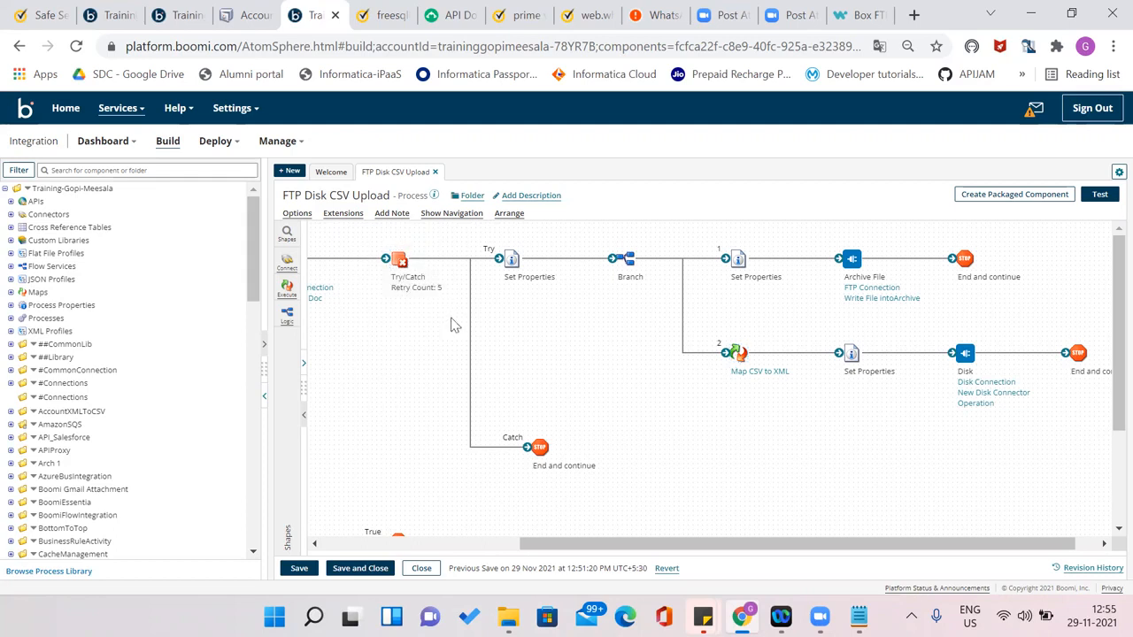
pyautogui.click(298, 569)
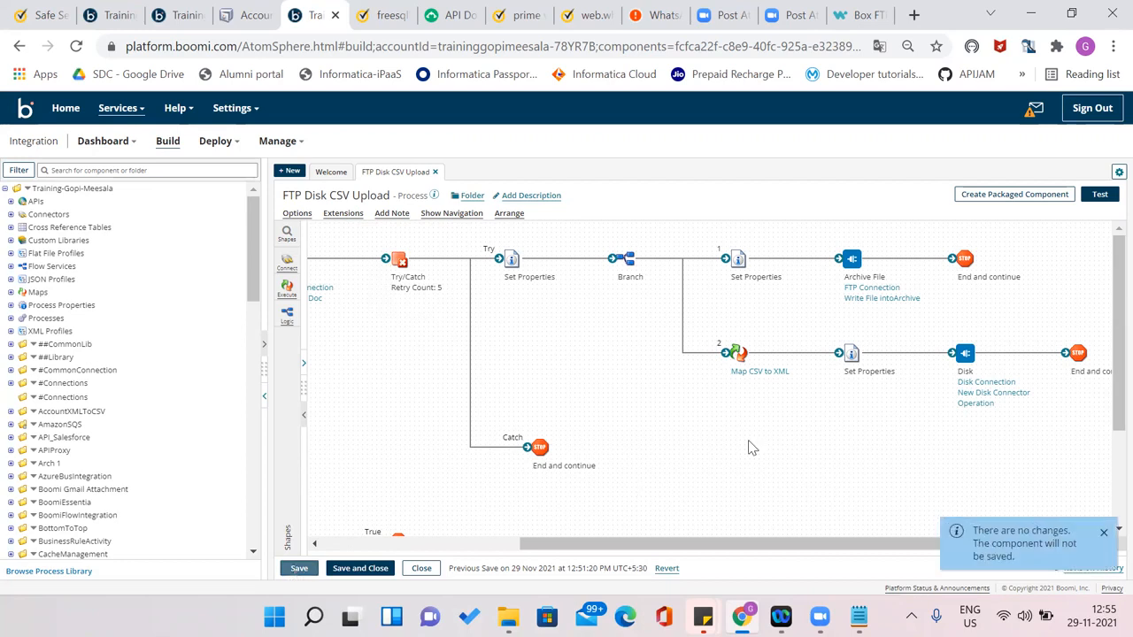
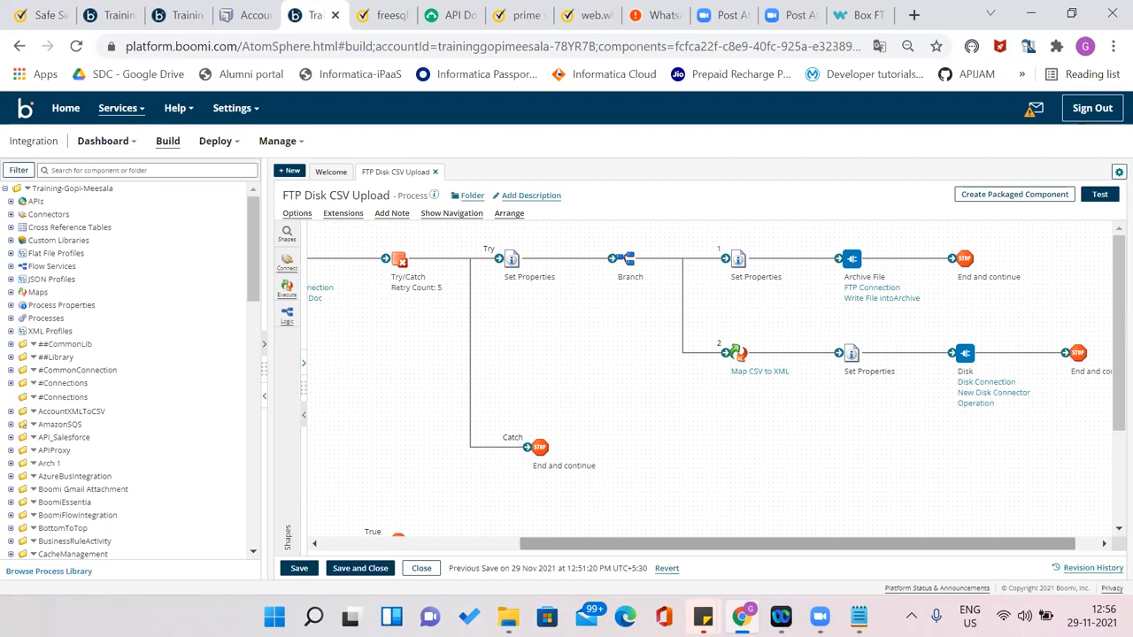
pyautogui.click(299, 570)
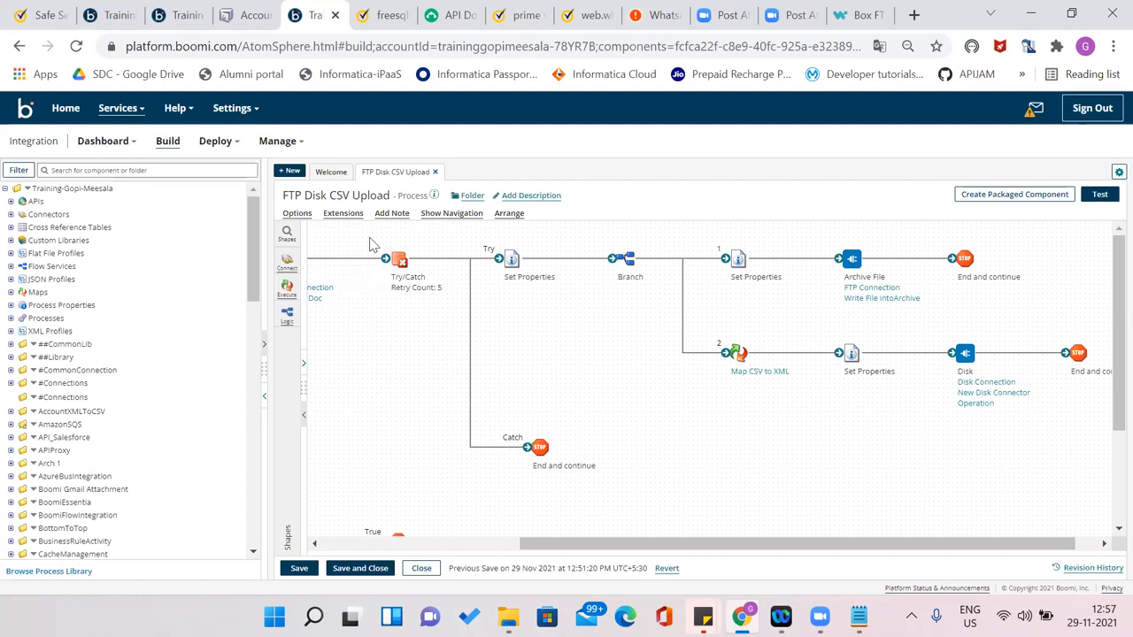
pyautogui.moveTo(369, 239); pyautogui.dragTo(449, 341)
pyautogui.click(299, 572)
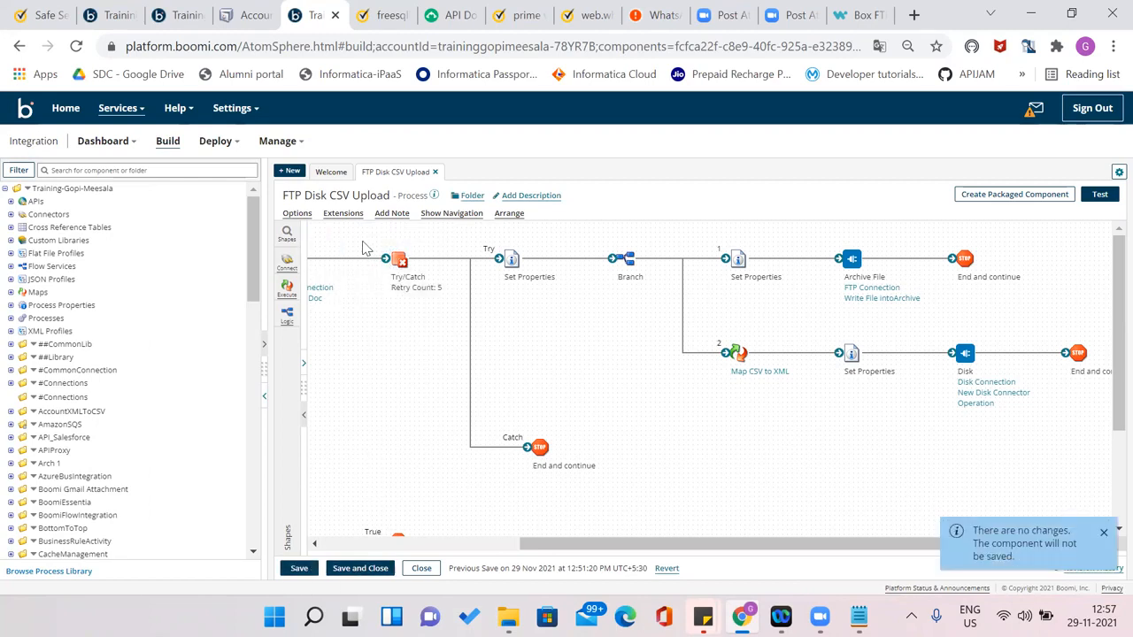
pyautogui.moveTo(695, 323); pyautogui.dragTo(818, 431)
pyautogui.click(309, 573)
pyautogui.moveTo(584, 446)
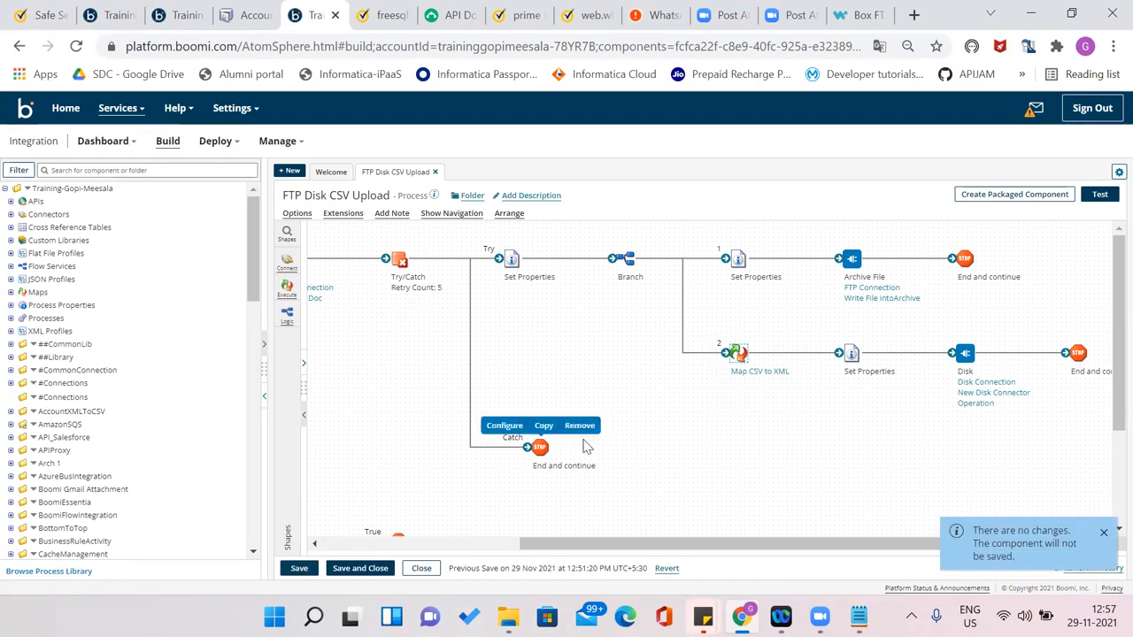
pyautogui.click(298, 569)
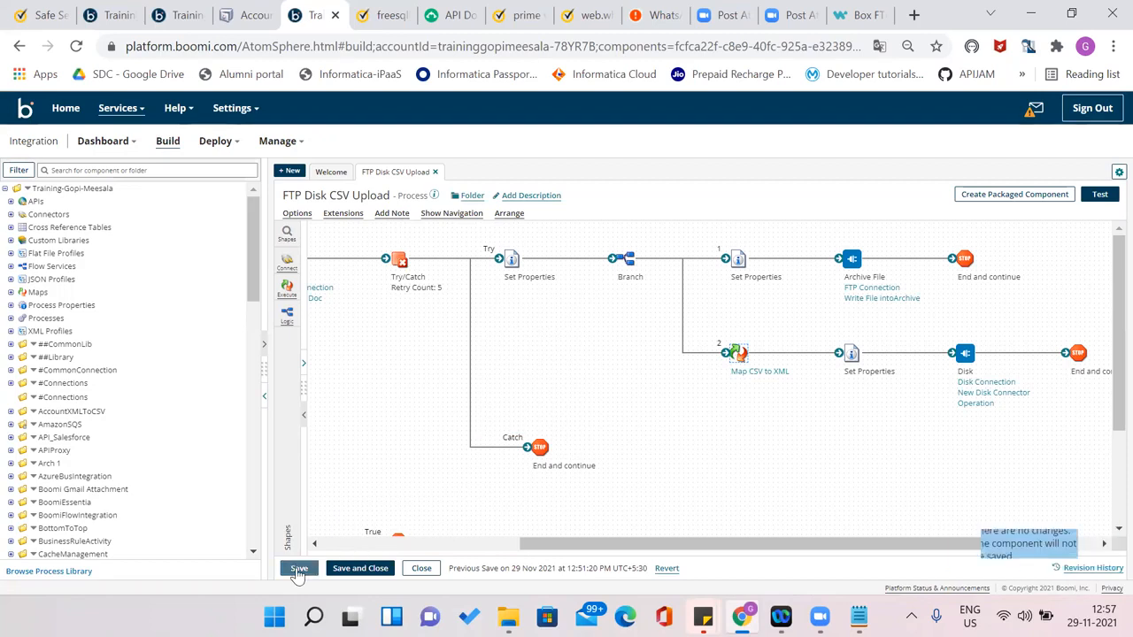
pyautogui.moveTo(405, 281)
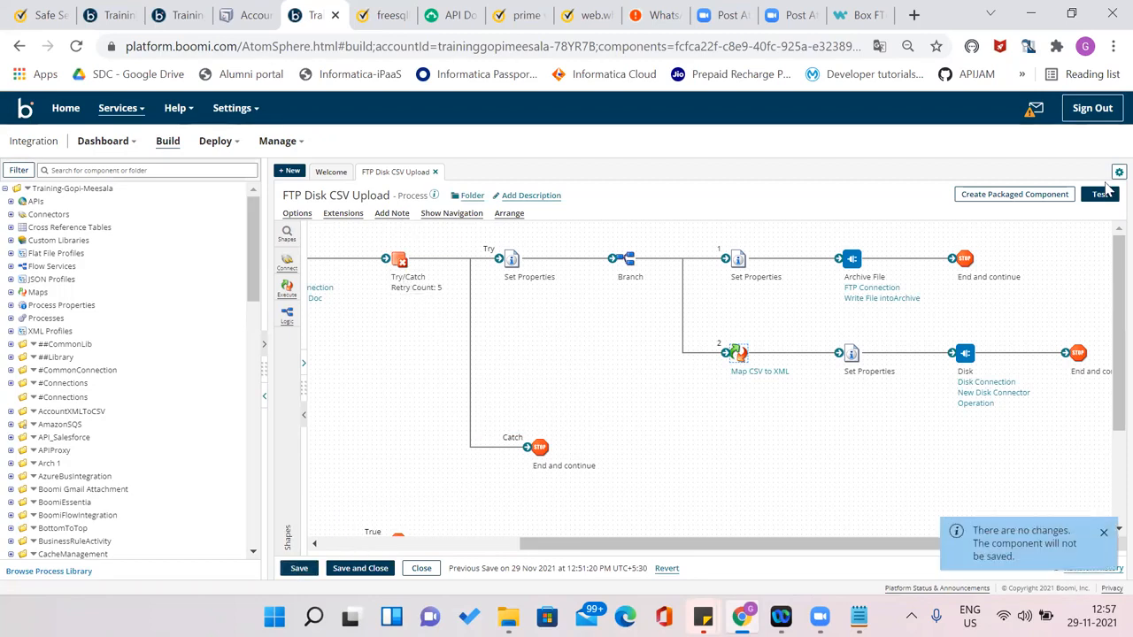
# Run a test of the FTP Disk CSV Upload process on Tes and check the Boomi folder in DriveHQ
pyautogui.click(1105, 200)
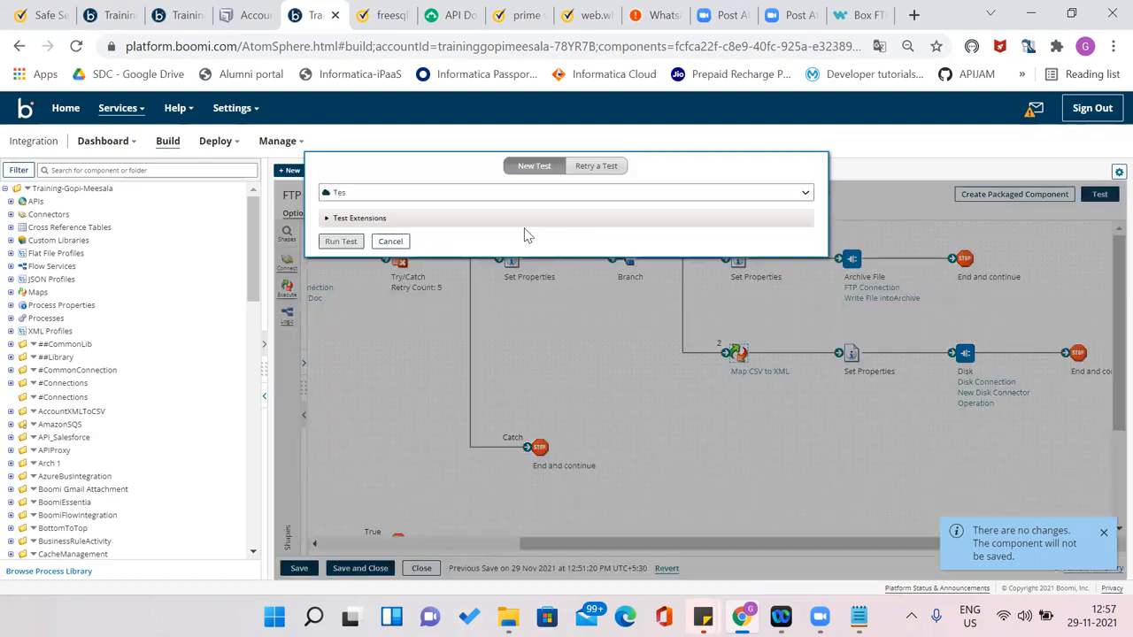
pyautogui.click(340, 242)
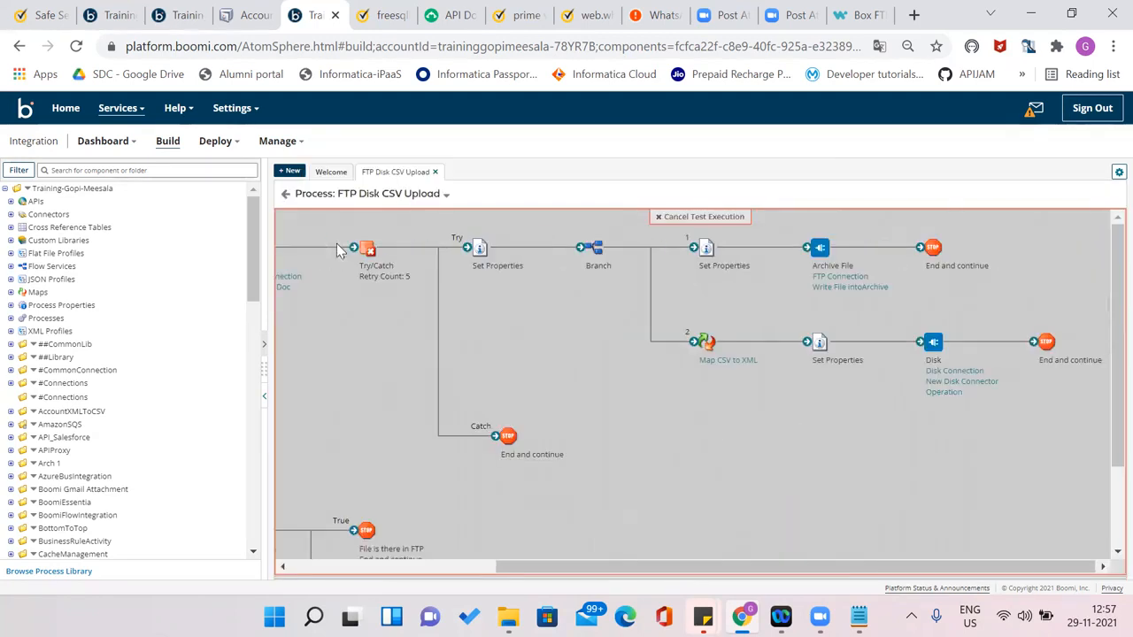
pyautogui.click(246, 15)
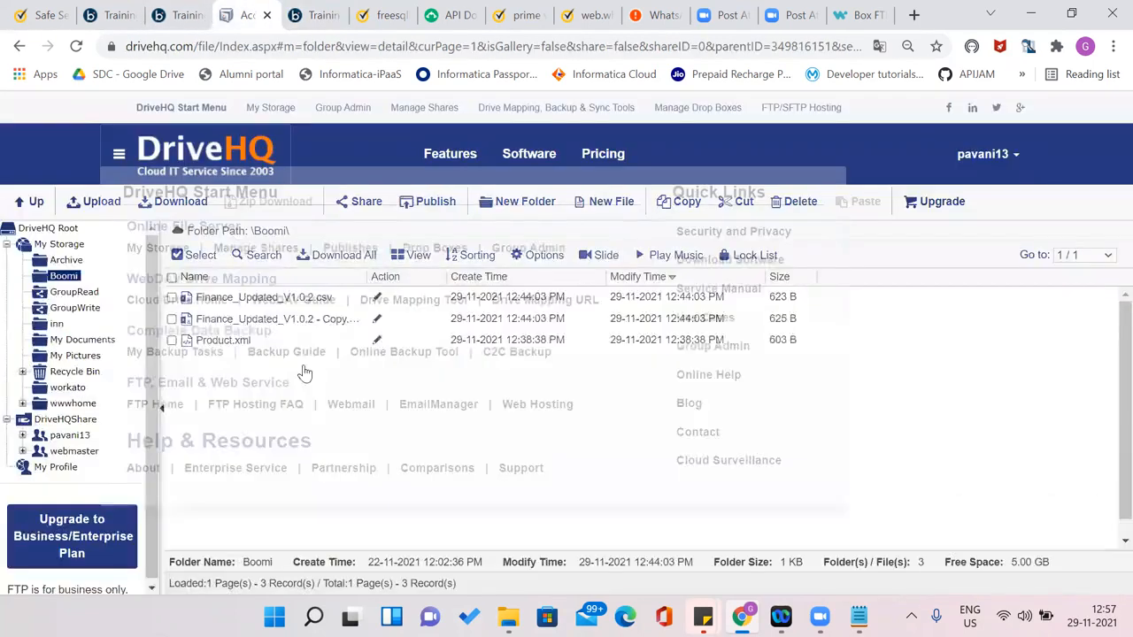
pyautogui.click(319, 16)
# Upload Finance_Updated_V1.0.2.csv and Finance_Updated_V1.0.2 - Copy.csv to the \Boomi\ folder in DriveHQ
pyautogui.click(246, 11)
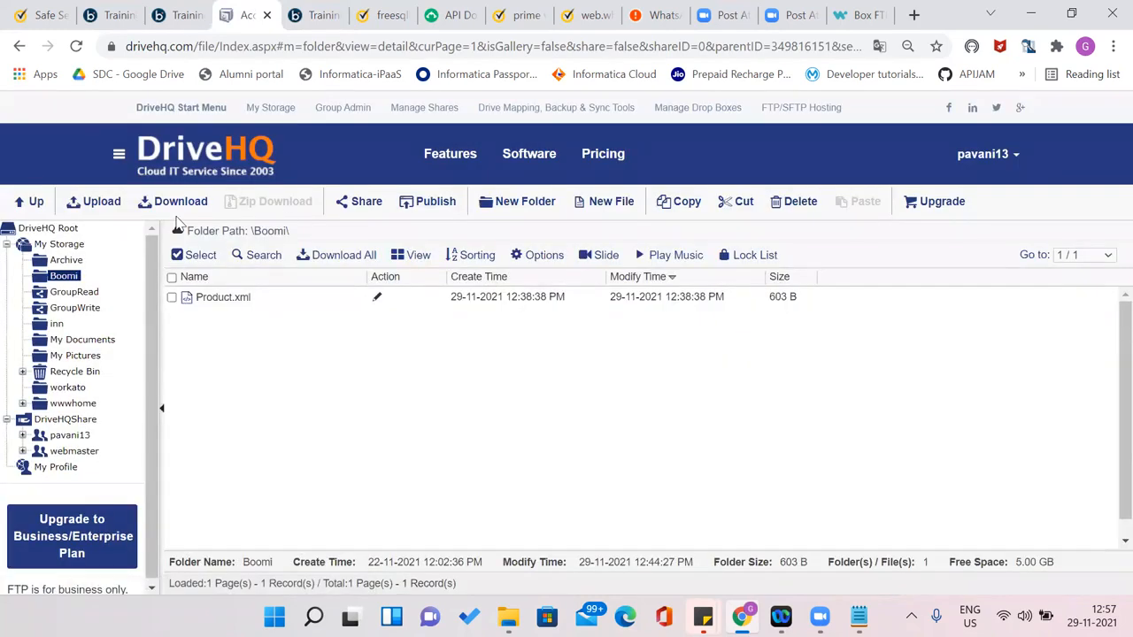
pyautogui.click(99, 202)
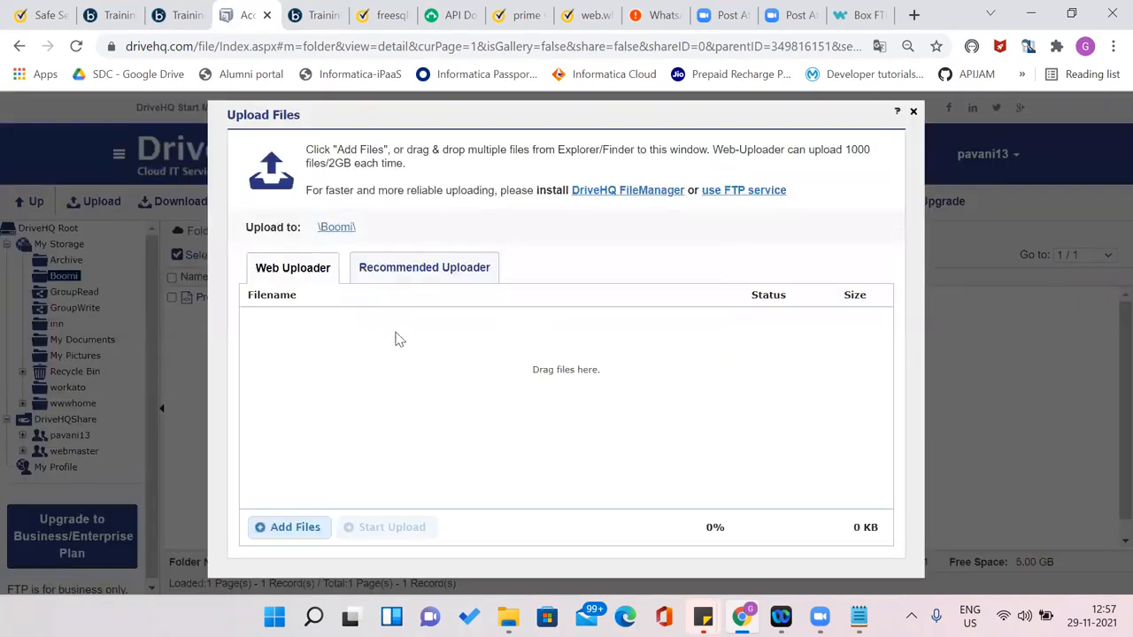
pyautogui.click(288, 528)
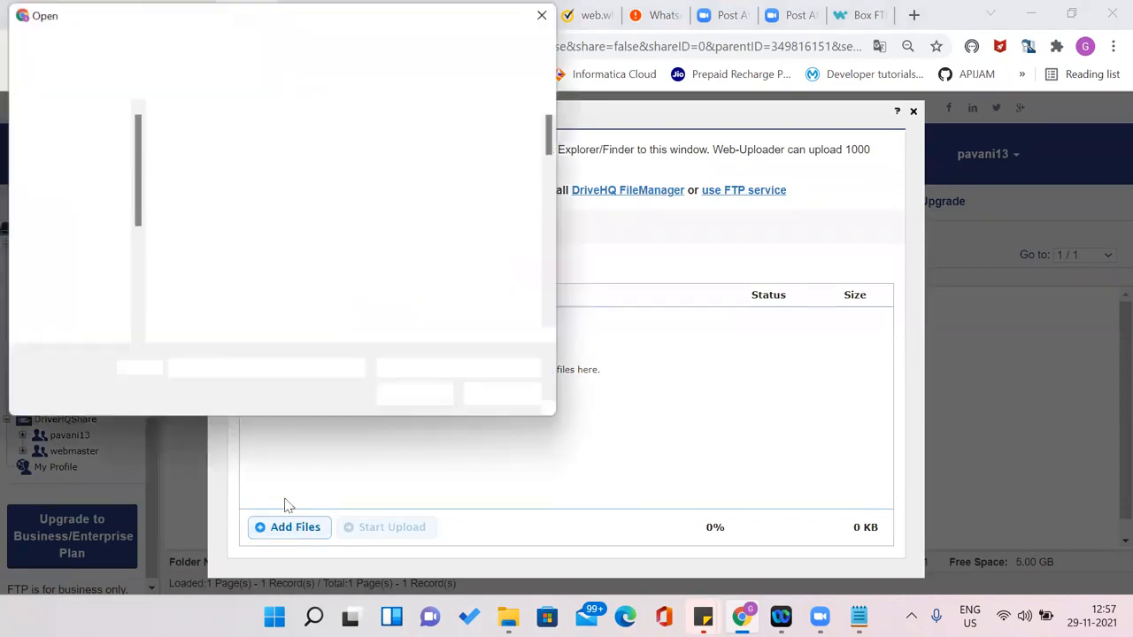
pyautogui.keyDown('shift'); pyautogui.click(286, 182); pyautogui.keyUp('shift')
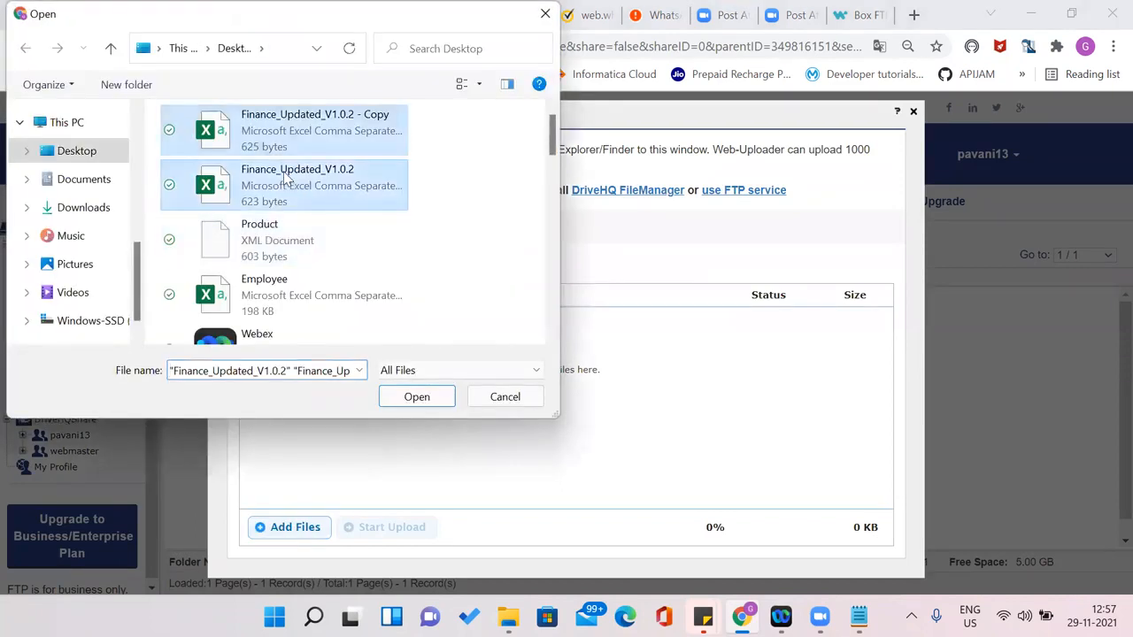
pyautogui.click(417, 396)
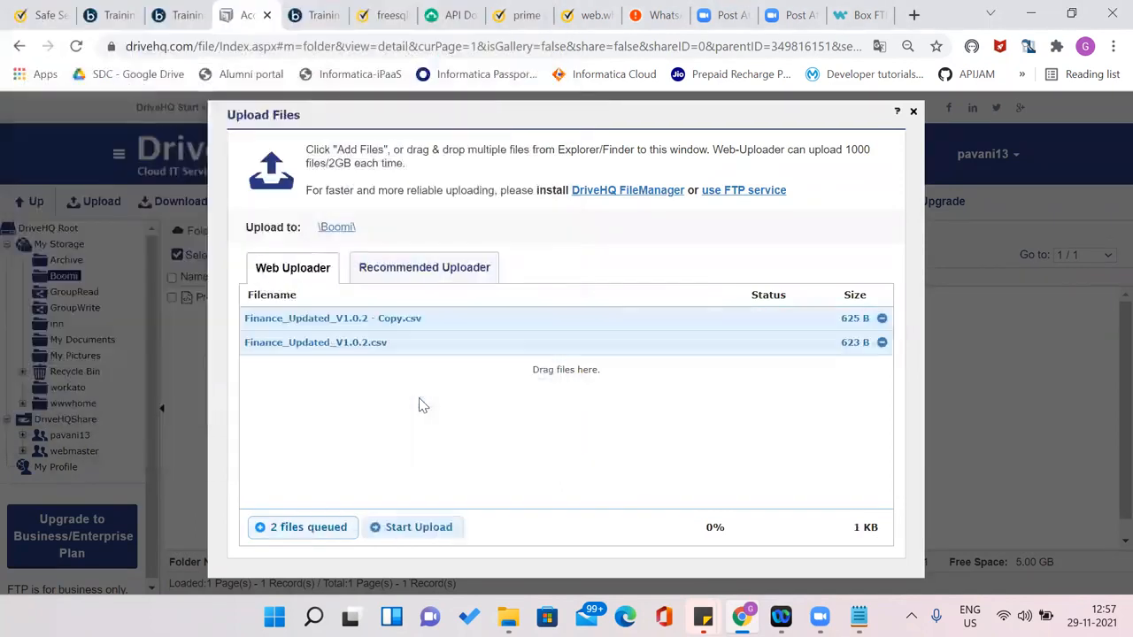
pyautogui.click(443, 531)
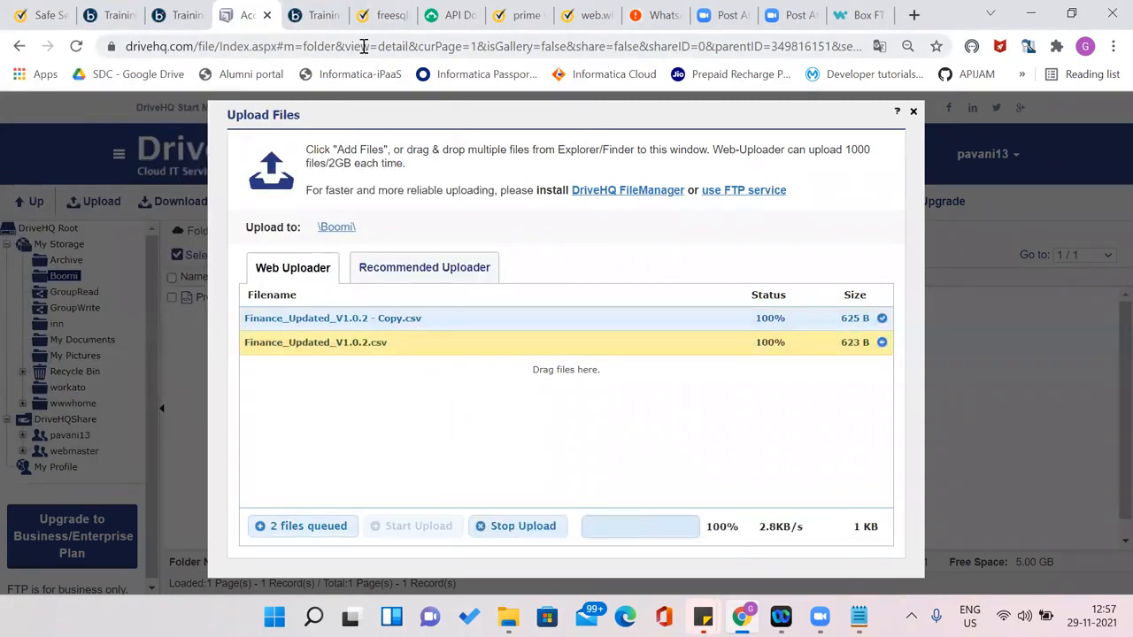
# Back in the Boomi process, change the FTP action of the Get CSV Doc operation, then save the operation and the process
pyautogui.click(309, 13)
pyautogui.click(287, 197)
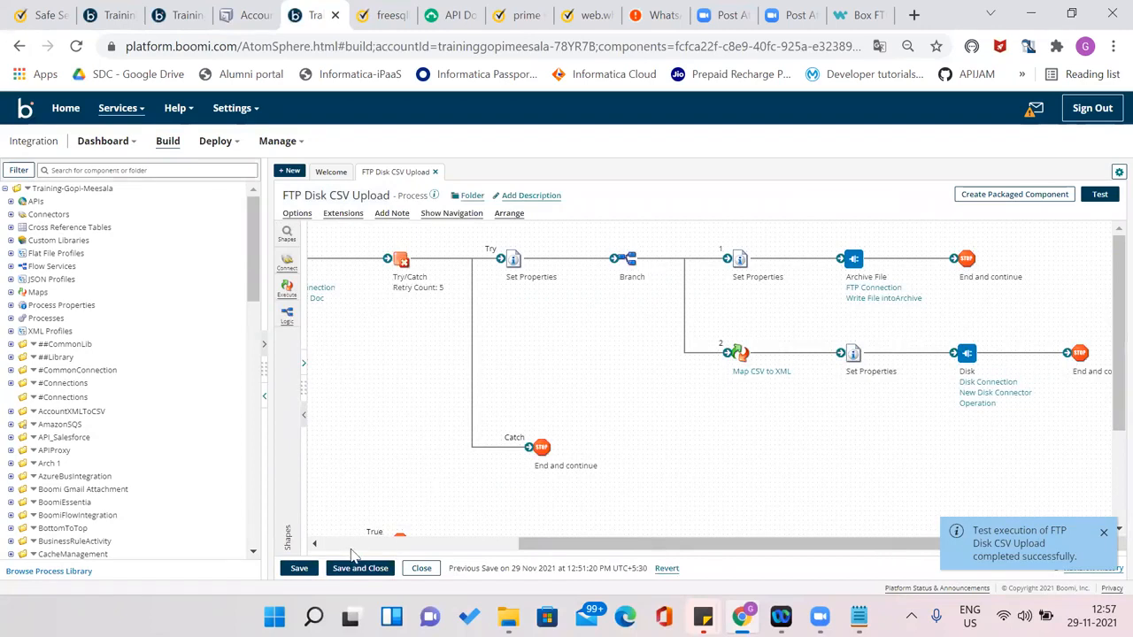
pyautogui.click(351, 546)
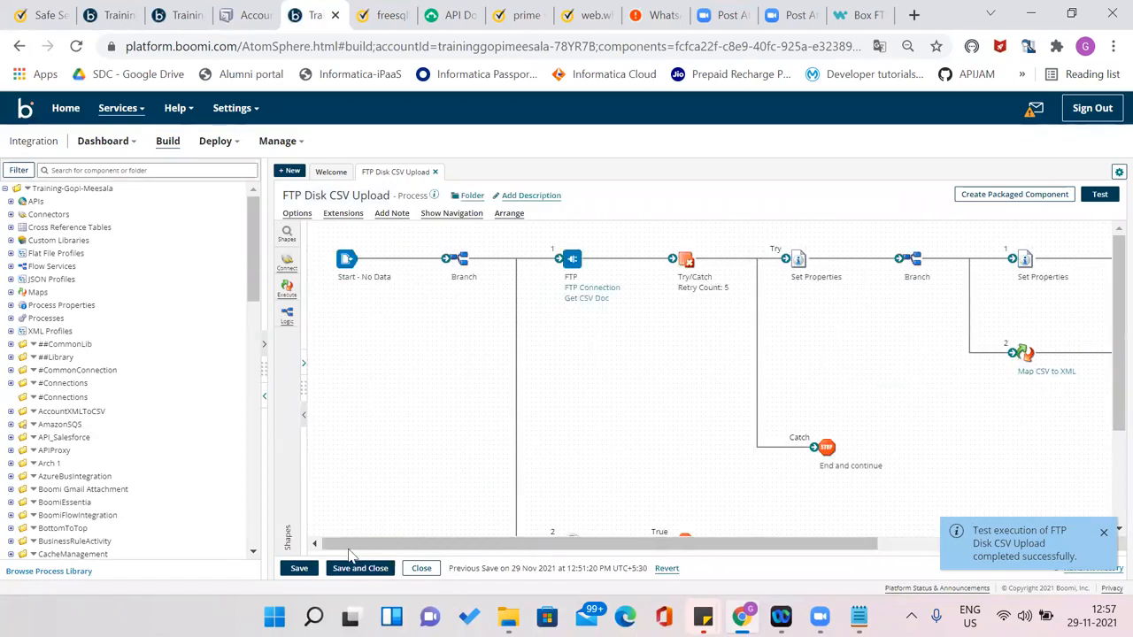
pyautogui.click(604, 302)
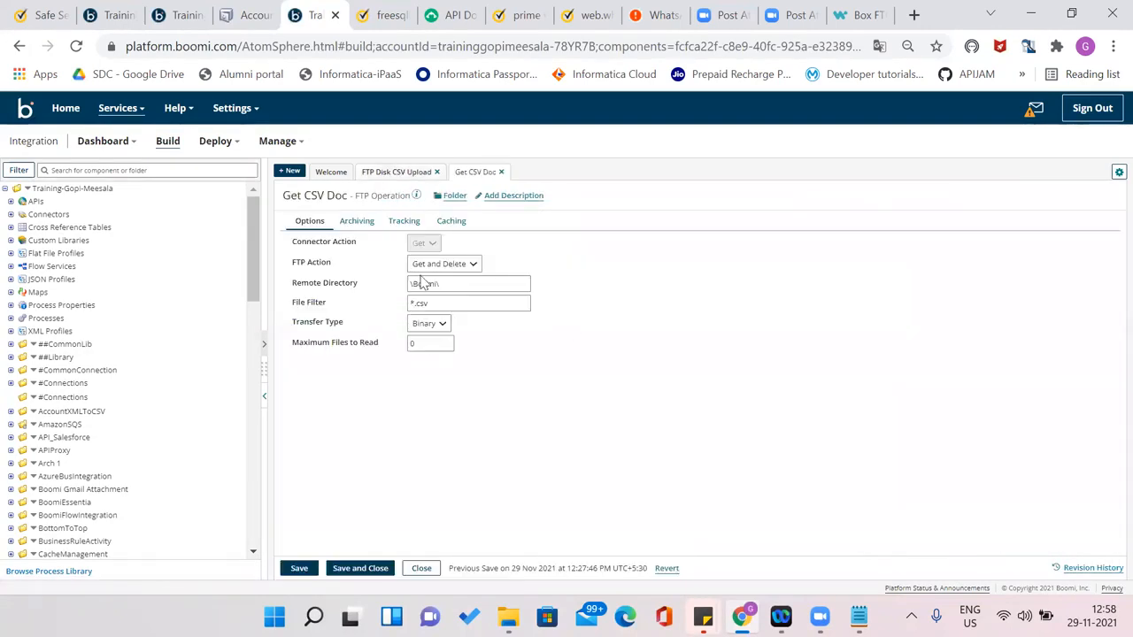
pyautogui.click(443, 264)
pyautogui.click(434, 276)
pyautogui.click(354, 567)
pyautogui.click(300, 569)
# Run a new test of the FTP Disk CSV Upload process on Tes and enlarge the test results area
pyautogui.click(1098, 196)
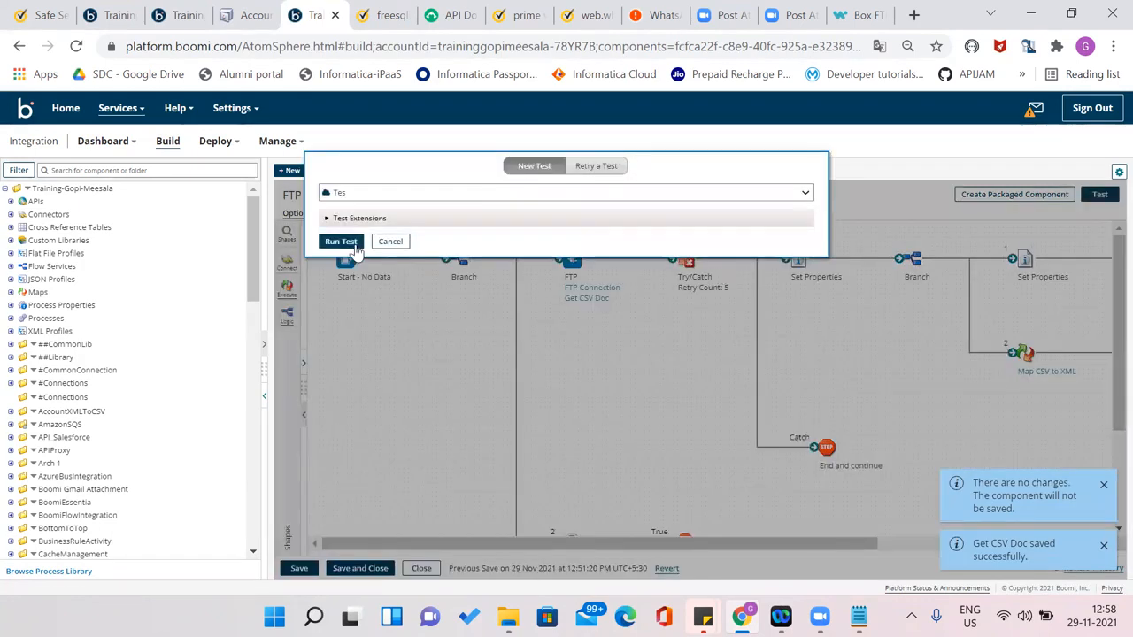
pyautogui.click(341, 241)
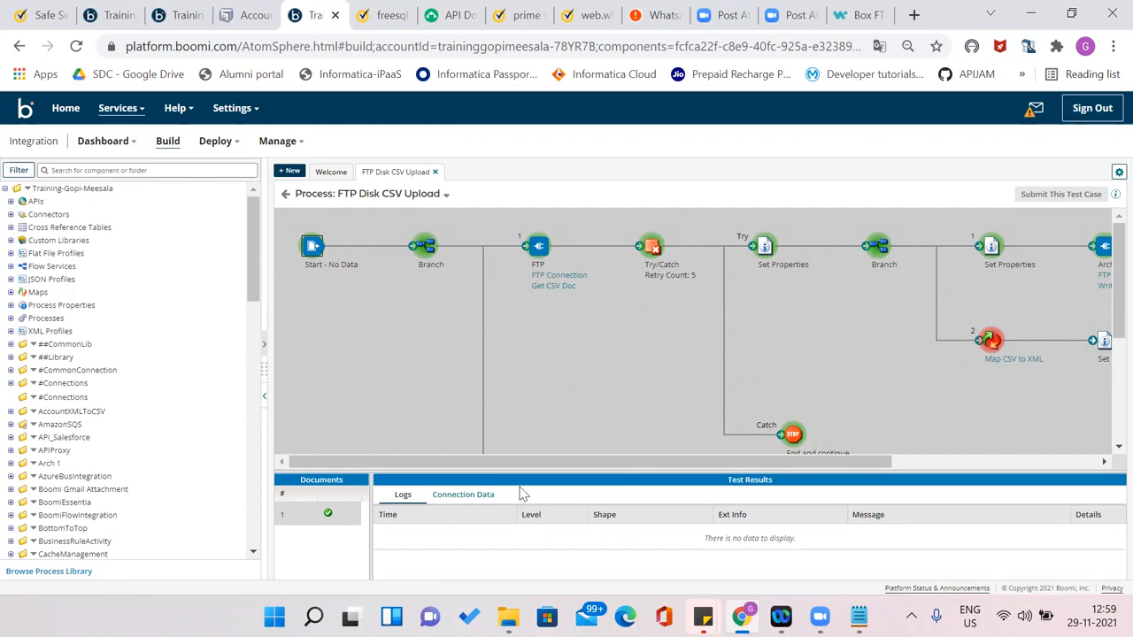
pyautogui.moveTo(447, 473); pyautogui.dragTo(444, 374)
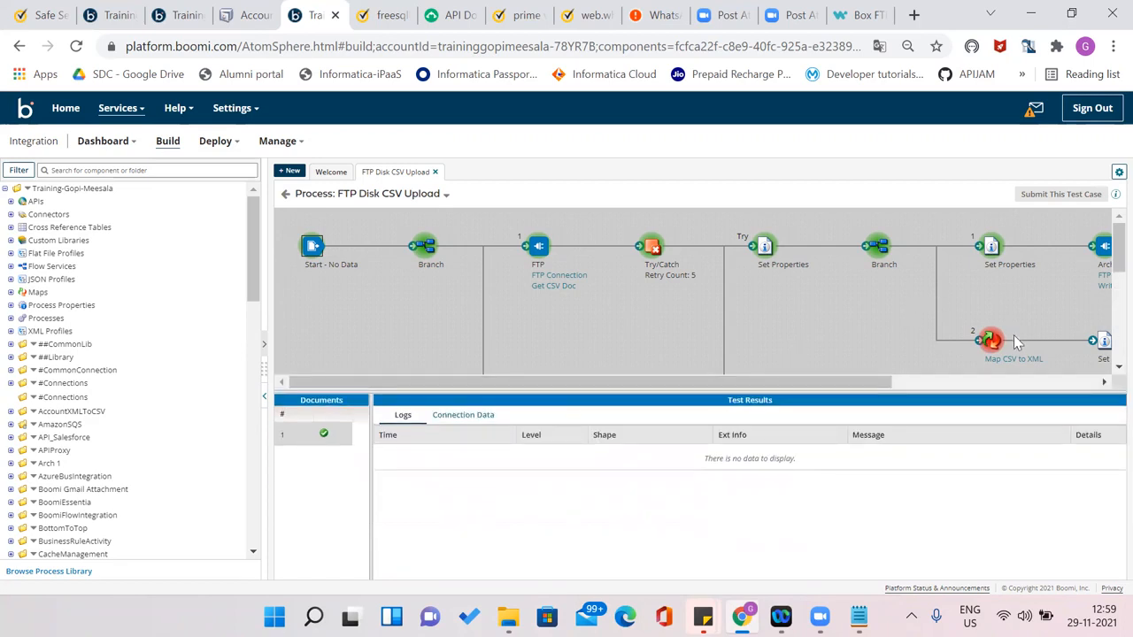
pyautogui.moveTo(855, 386); pyautogui.dragTo(1054, 396)
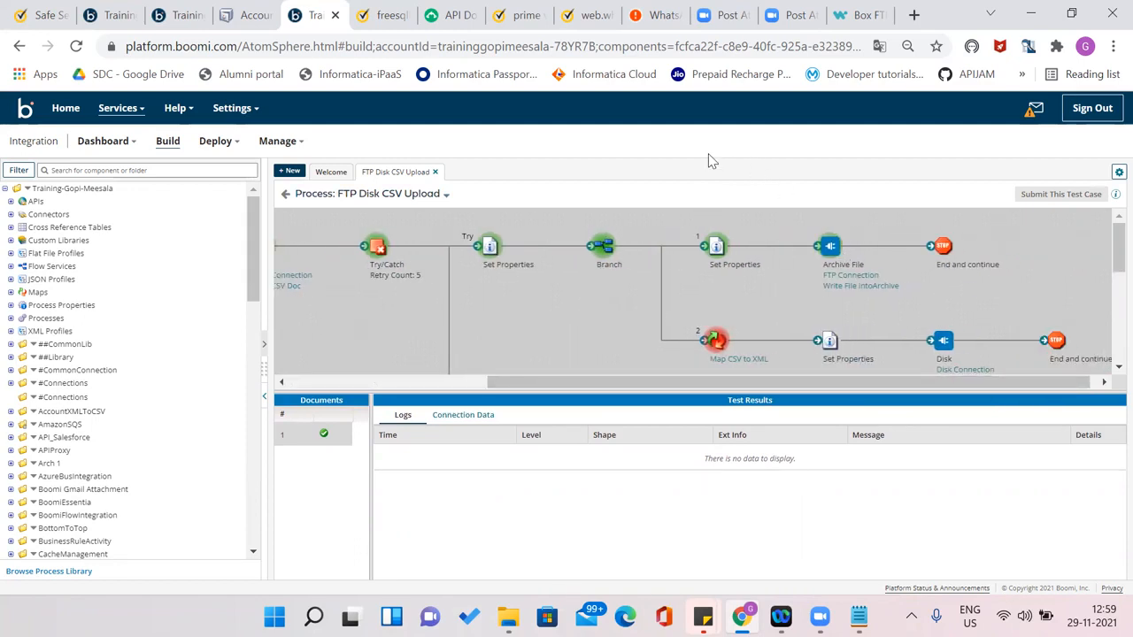
# Examine the test logs and shape source data of the Branch shape on the Try path
pyautogui.press('Tab')
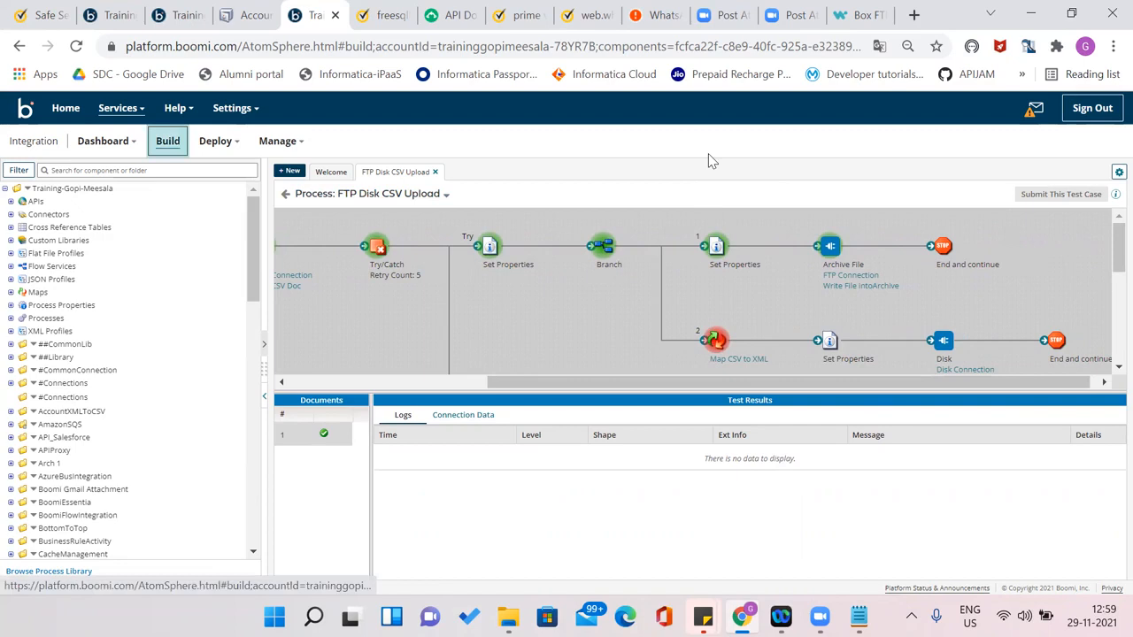
pyautogui.hotkey('alt', 'Tab')
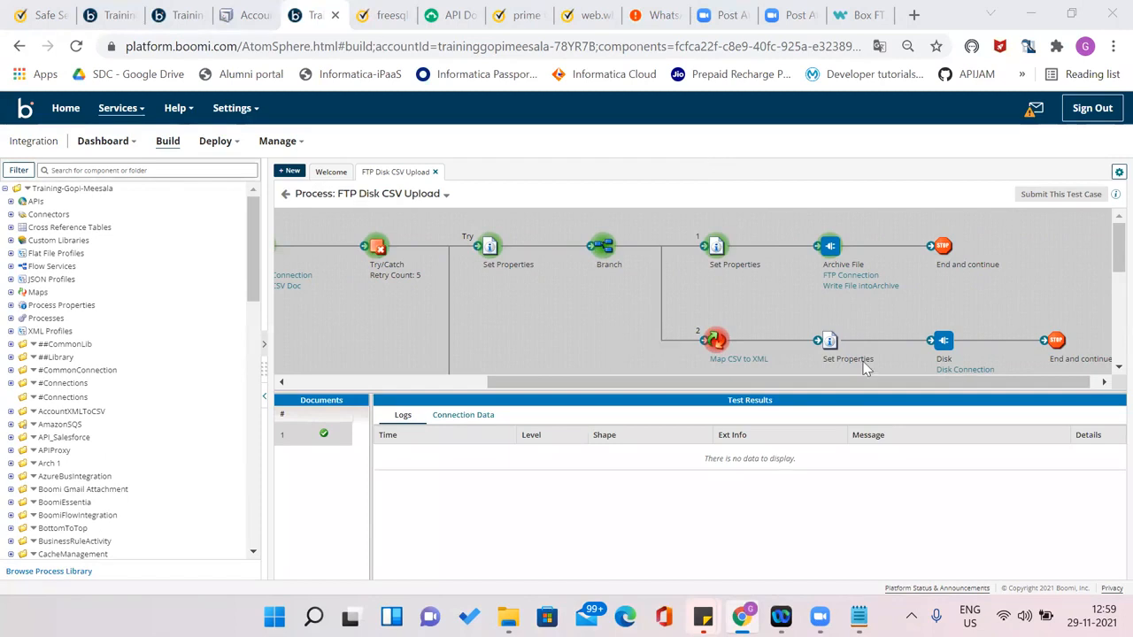
pyautogui.click(690, 289)
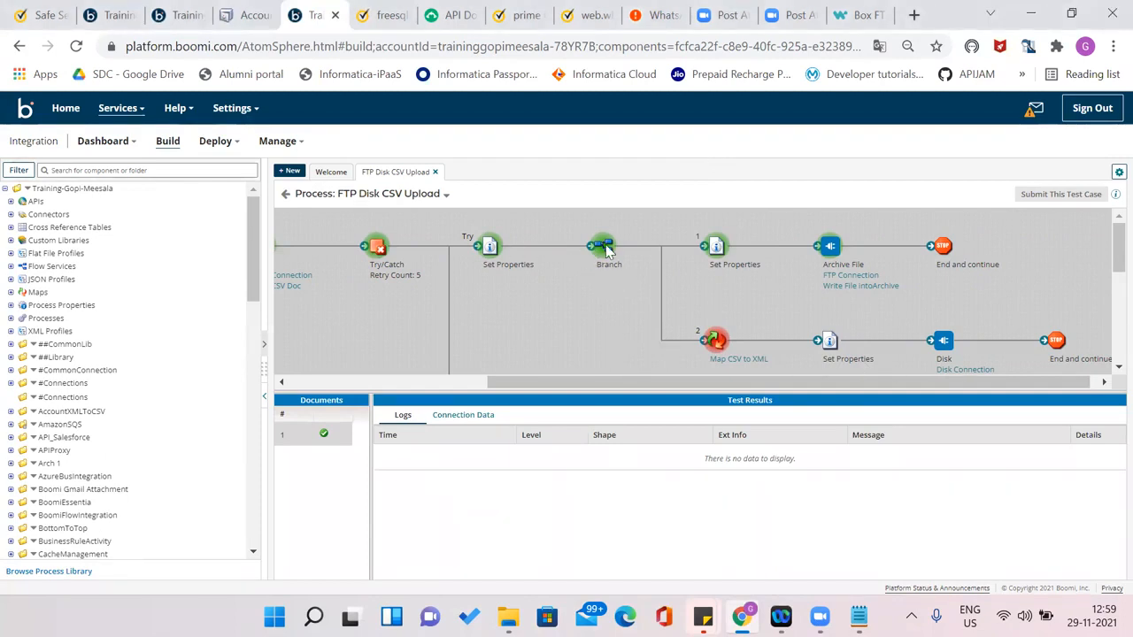
pyautogui.click(613, 250)
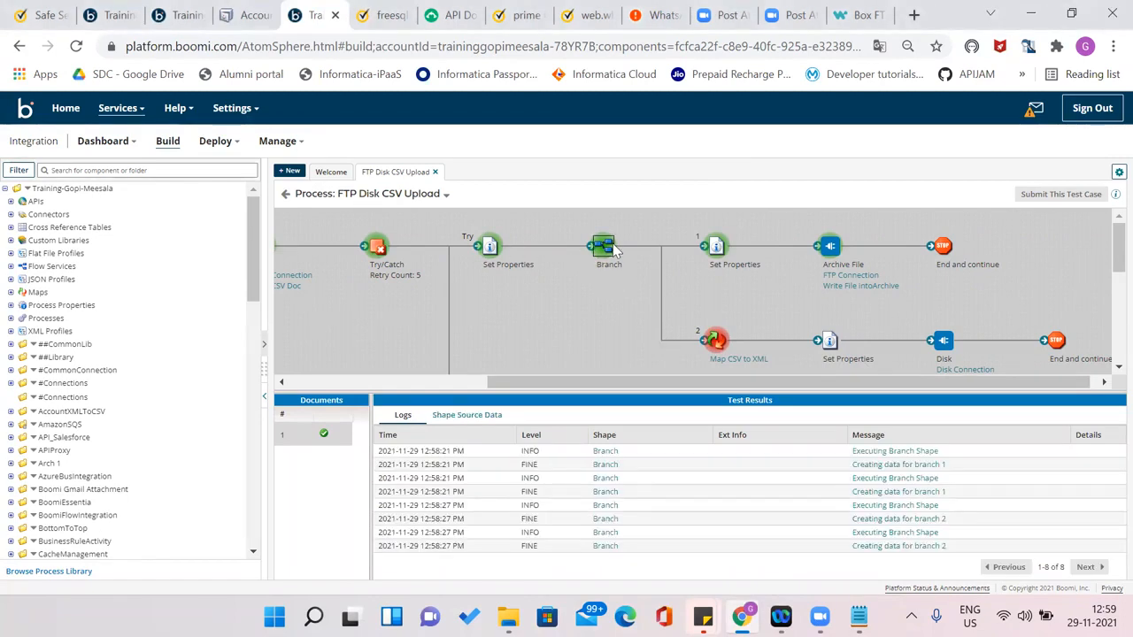
pyautogui.click(466, 415)
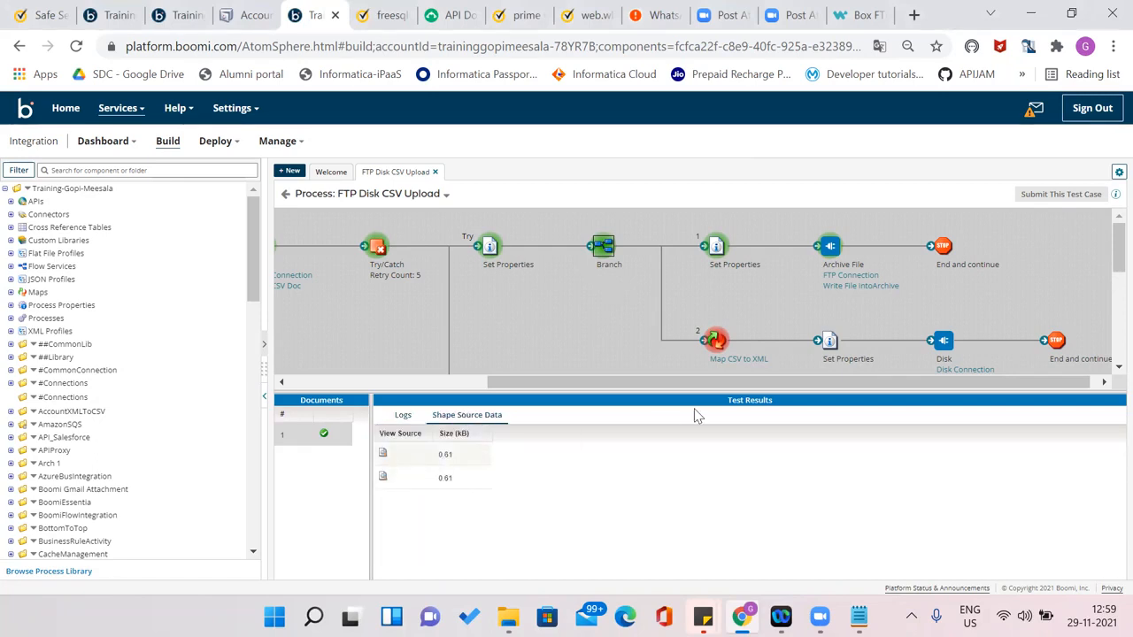
# Examine the shape source data of the Map CSV to XML, Set Properties and Catch stop shapes, including the Catch path's first document
pyautogui.click(711, 344)
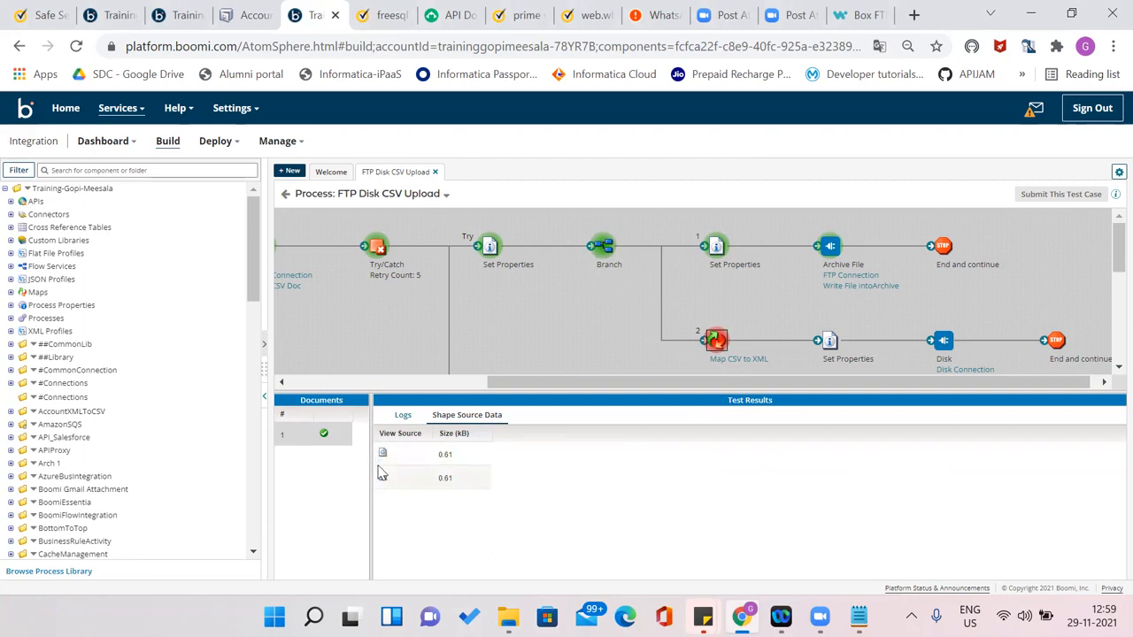
pyautogui.click(829, 343)
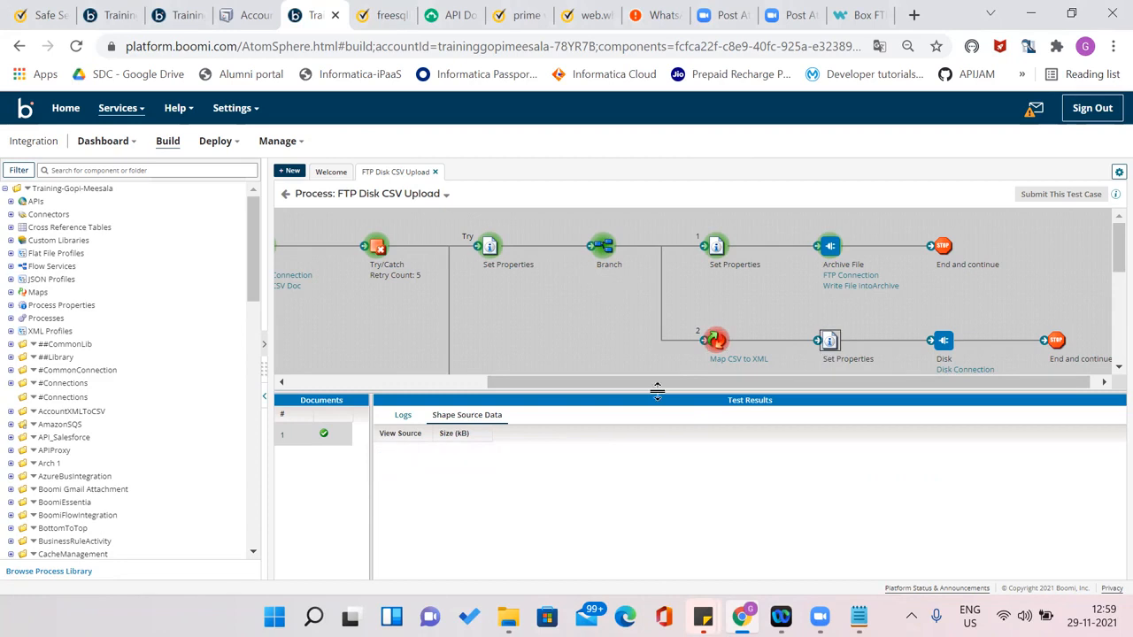
pyautogui.moveTo(637, 389); pyautogui.dragTo(646, 533)
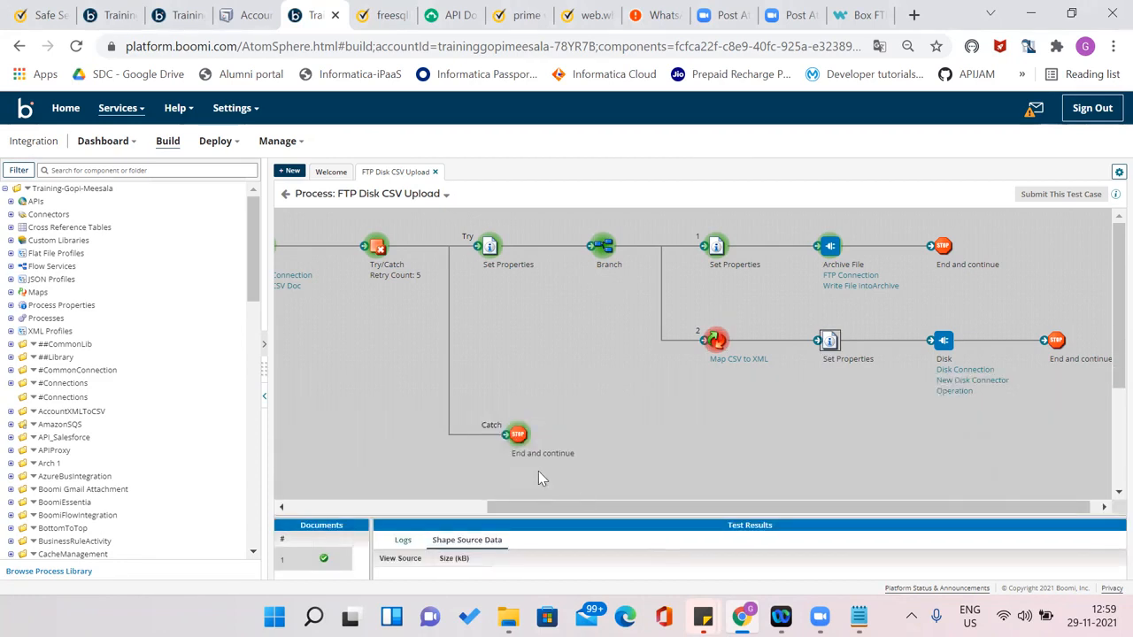
pyautogui.click(517, 435)
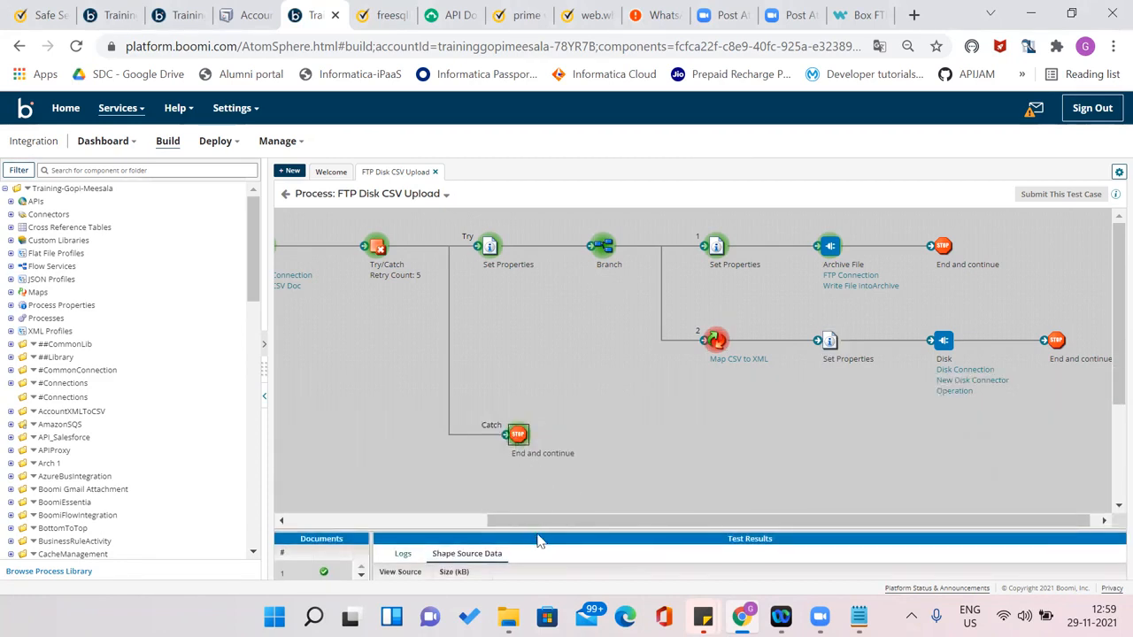
pyautogui.moveTo(538, 536); pyautogui.dragTo(558, 431)
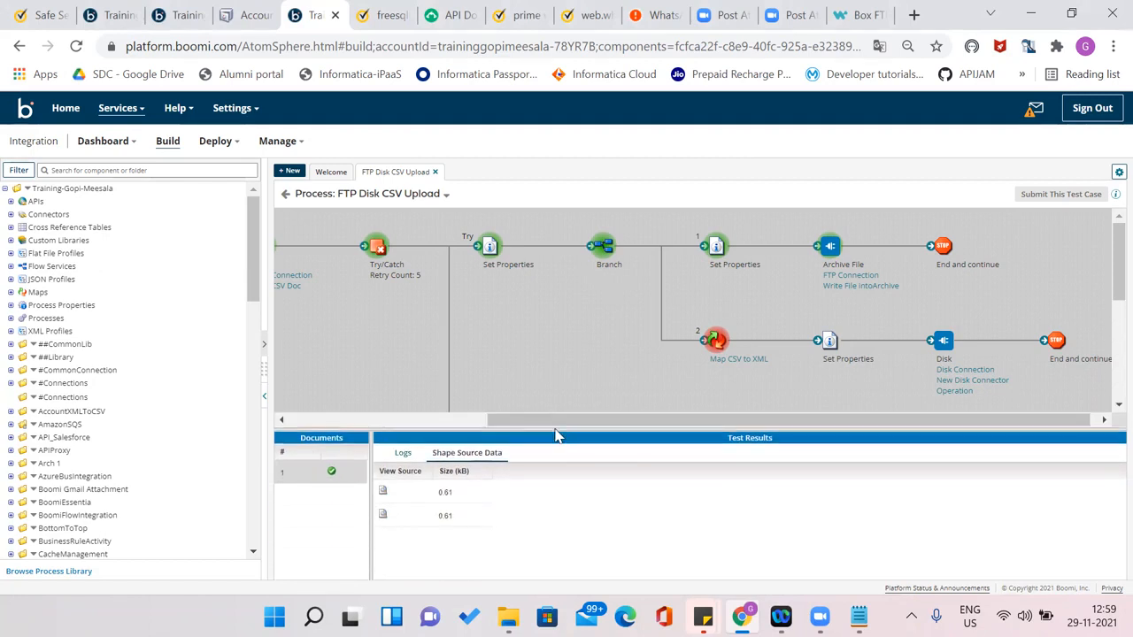
pyautogui.moveTo(1117, 262); pyautogui.dragTo(1107, 303)
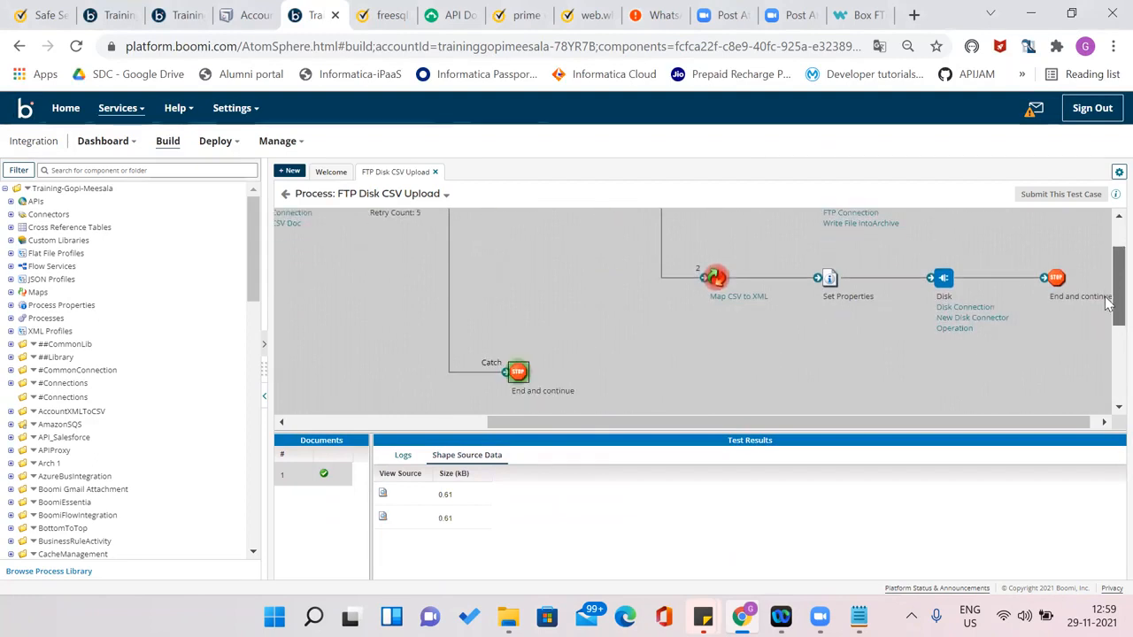
pyautogui.click(382, 495)
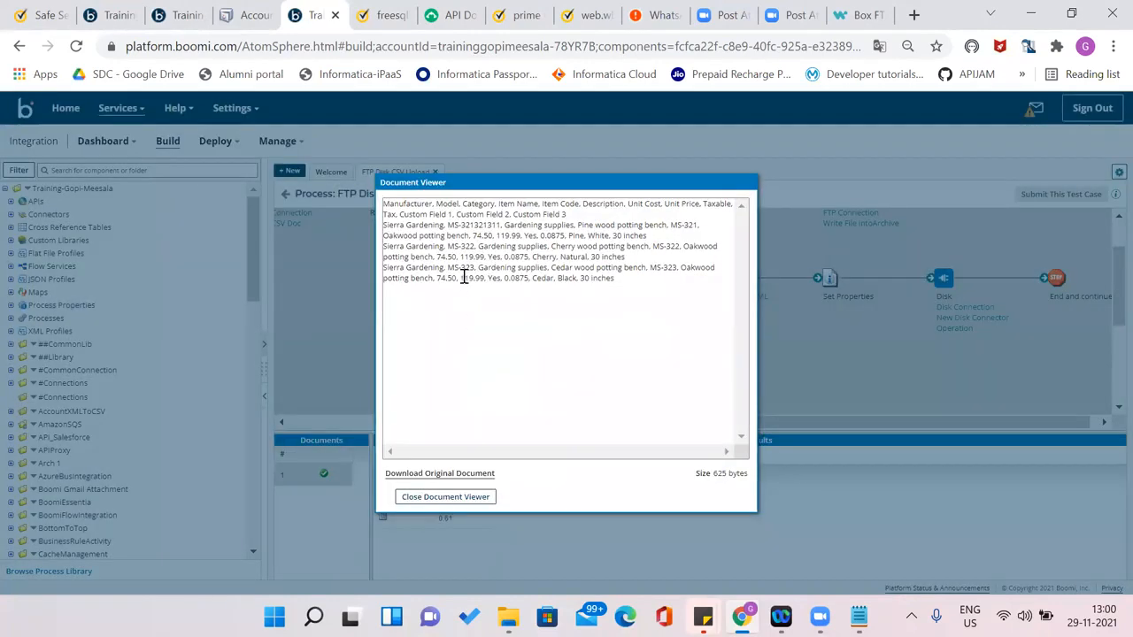
pyautogui.click(445, 497)
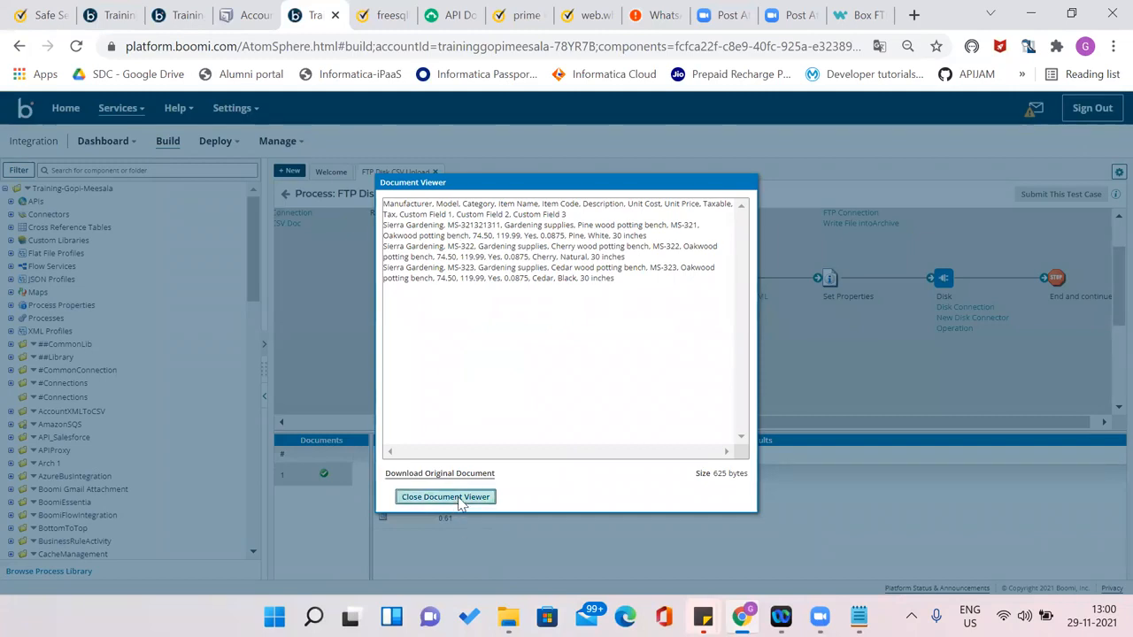
# Examine the Map CSV to XML shape's test logs and the stack traces of both SEVERE entries
pyautogui.click(716, 285)
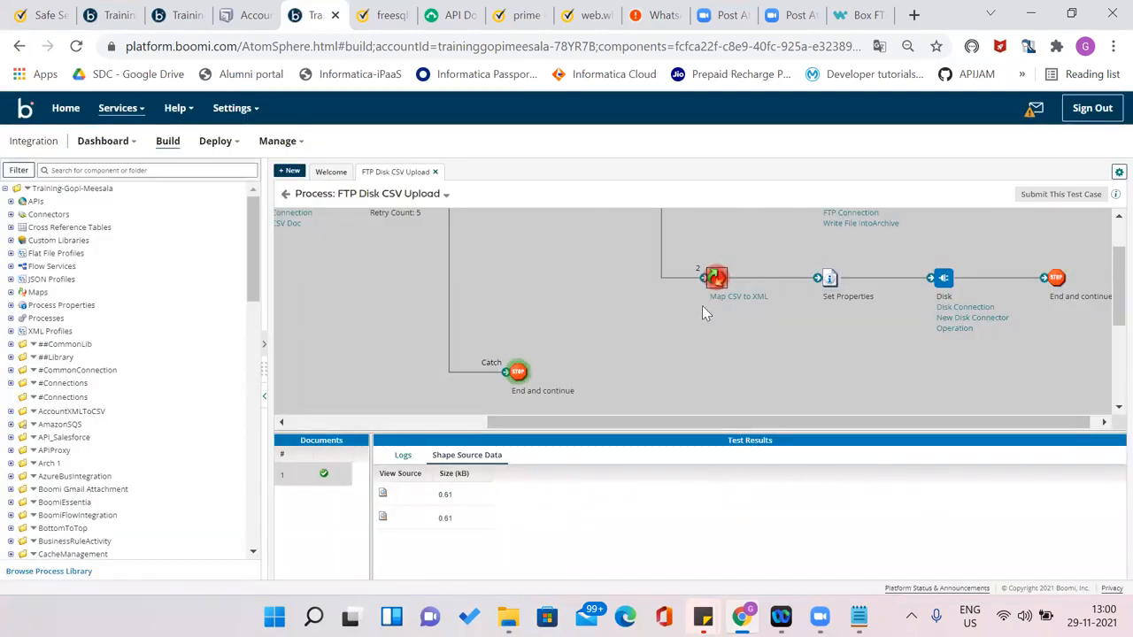
pyautogui.click(400, 455)
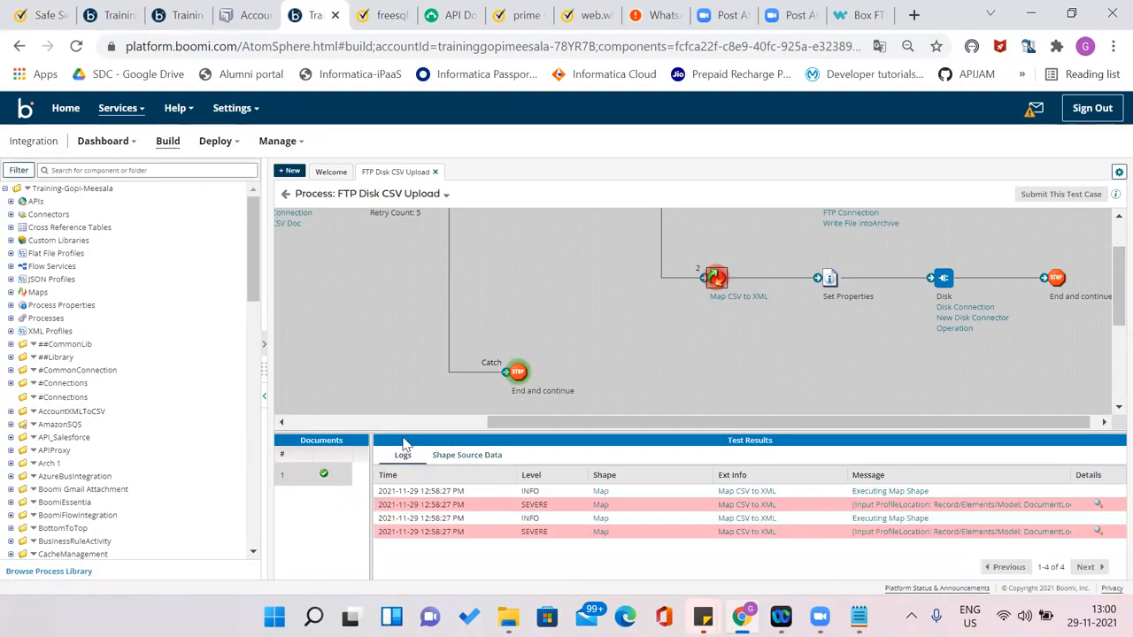
pyautogui.moveTo(398, 427); pyautogui.dragTo(403, 358)
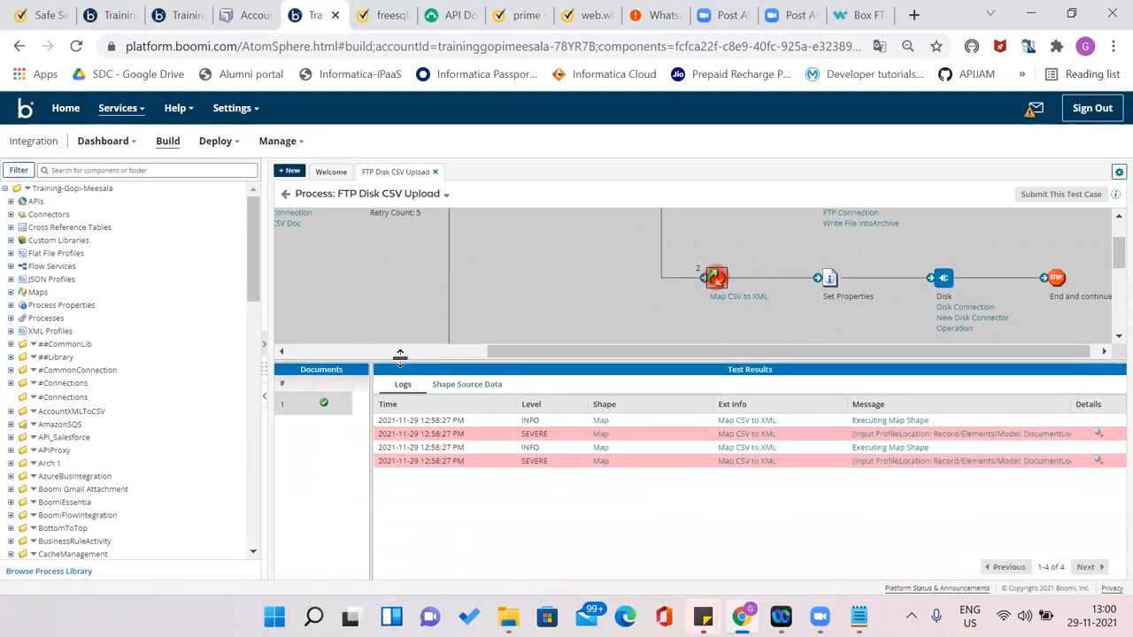
pyautogui.click(1096, 435)
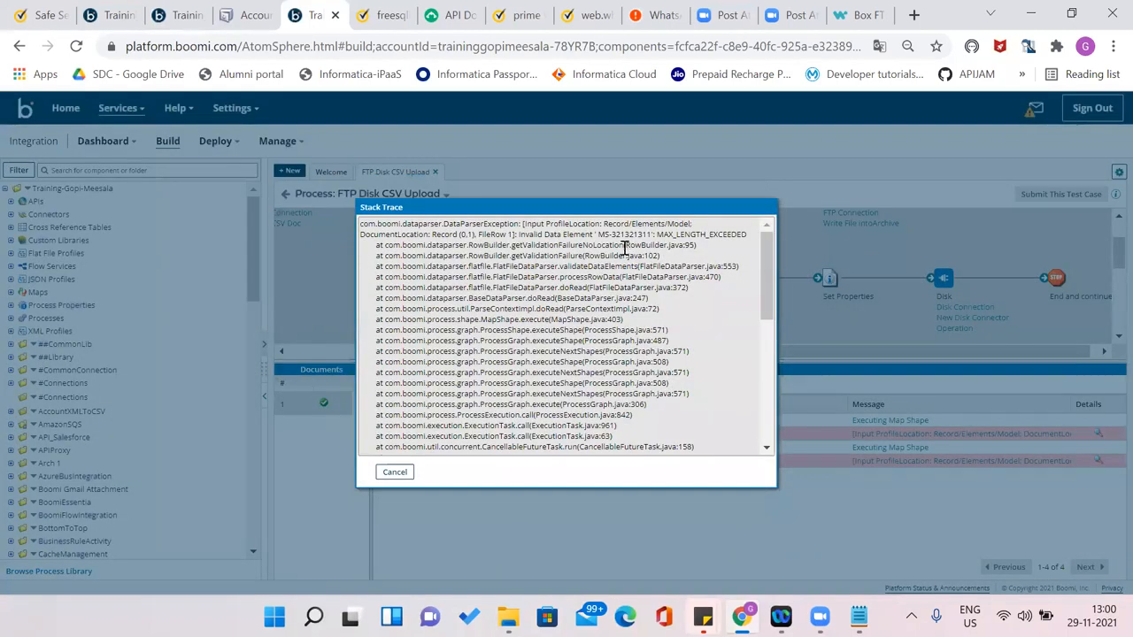
pyautogui.click(398, 476)
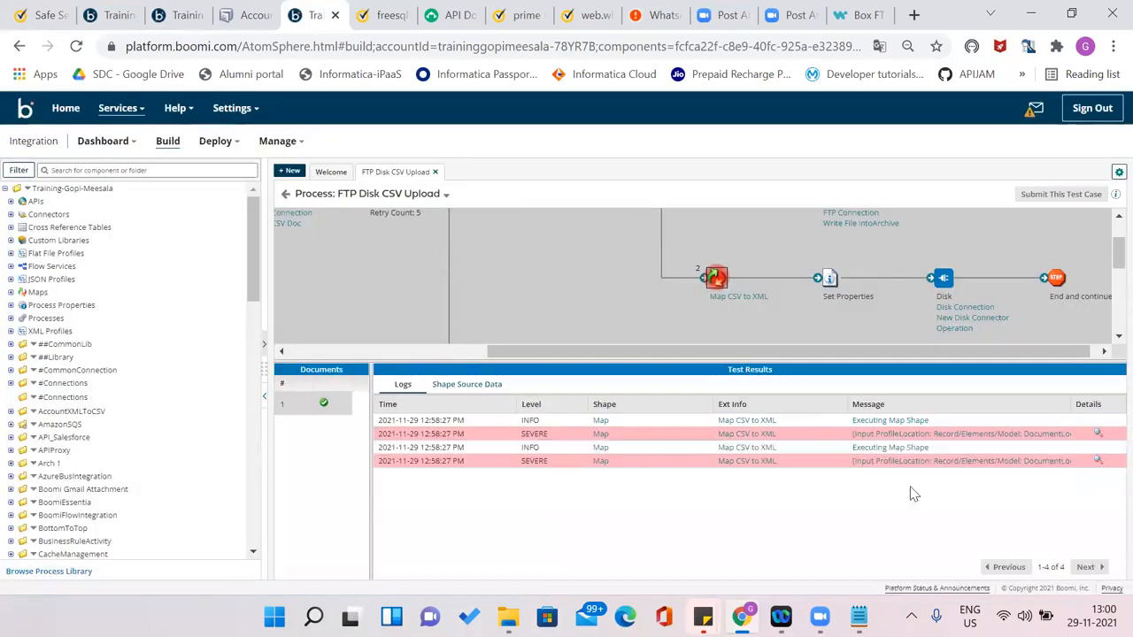
pyautogui.click(1098, 461)
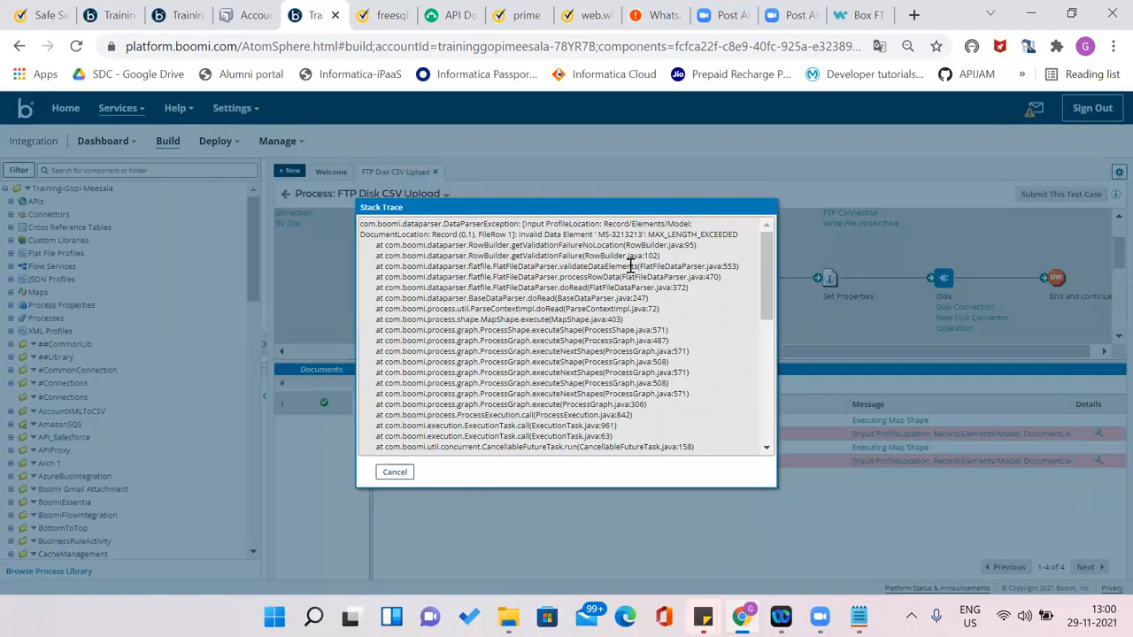
pyautogui.moveTo(599, 233); pyautogui.dragTo(622, 233)
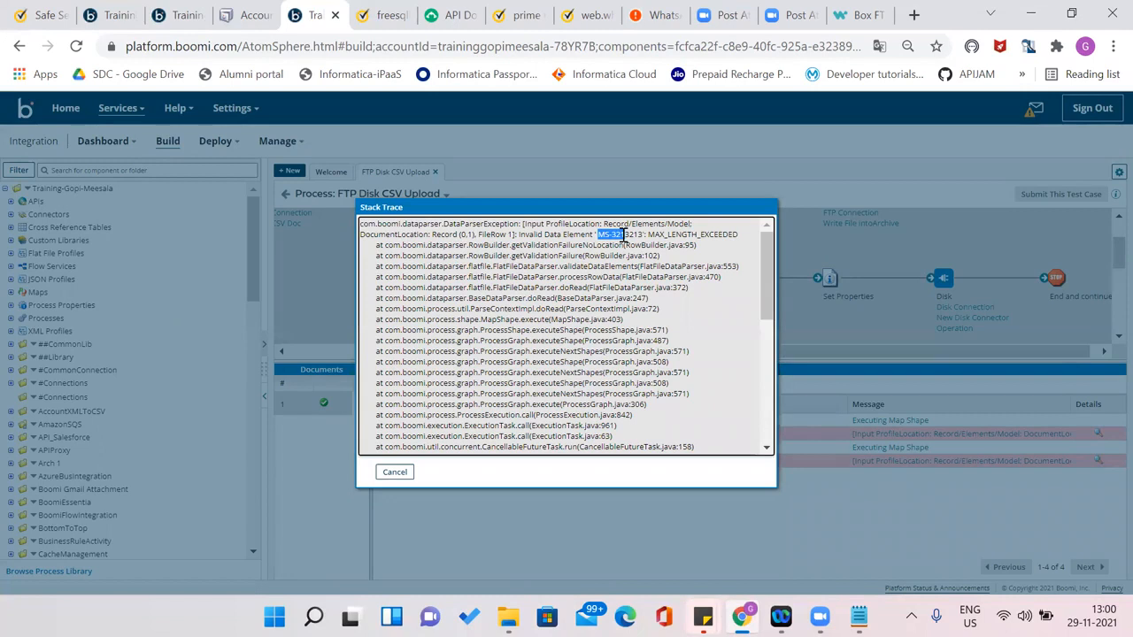
pyautogui.click(394, 482)
pyautogui.click(394, 473)
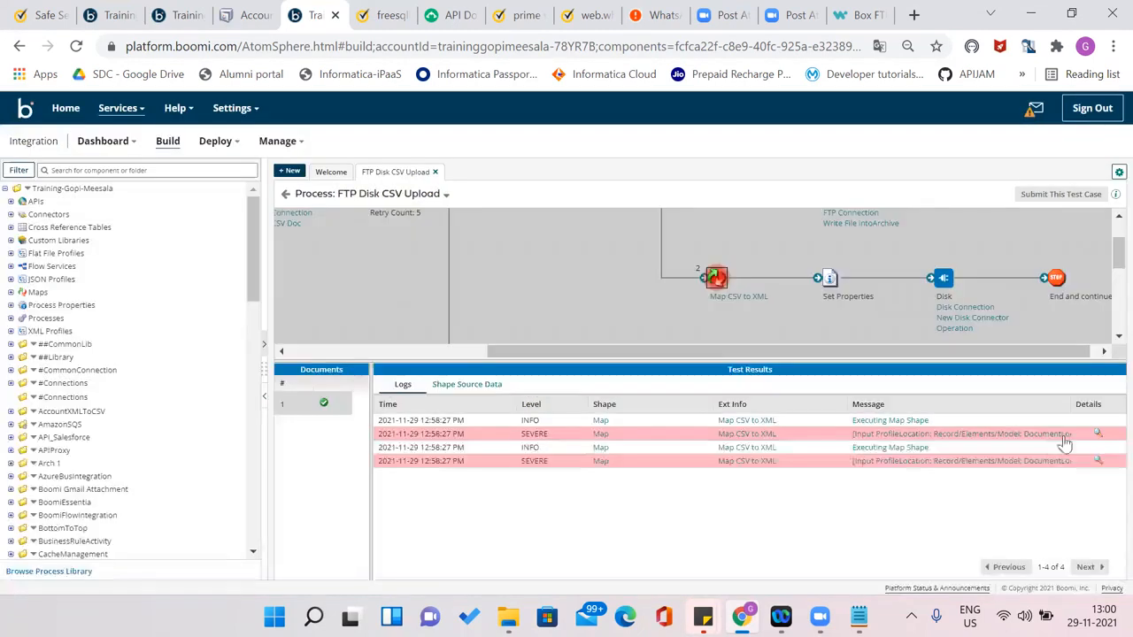
# Recheck the stack trace of the first SEVERE log entry and review the Catch path of the process
pyautogui.click(1097, 435)
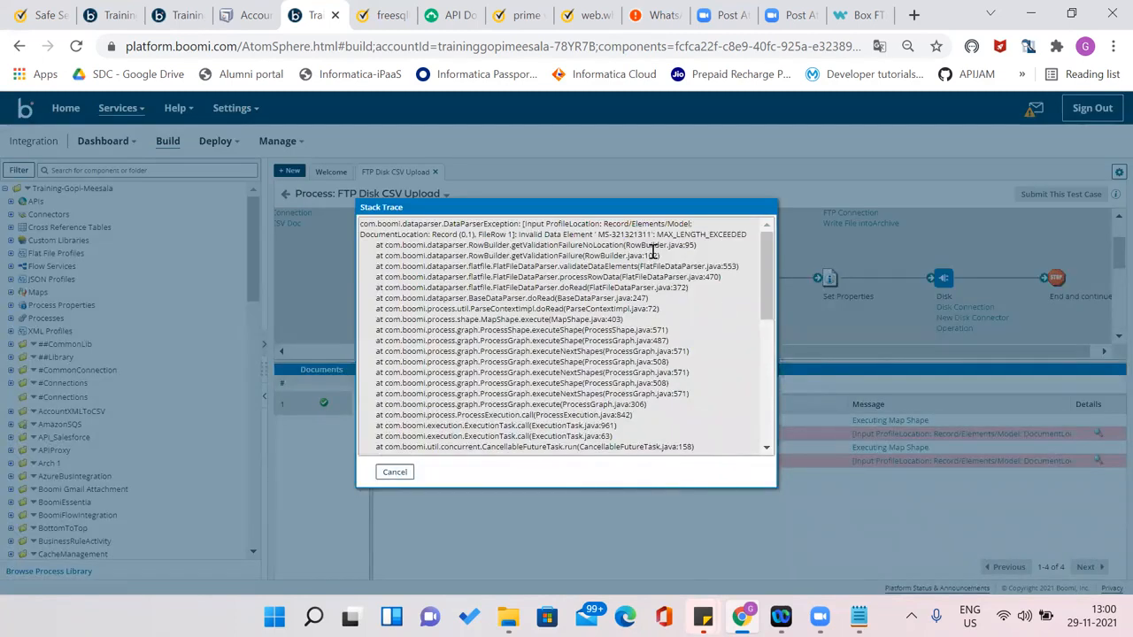
pyautogui.click(395, 472)
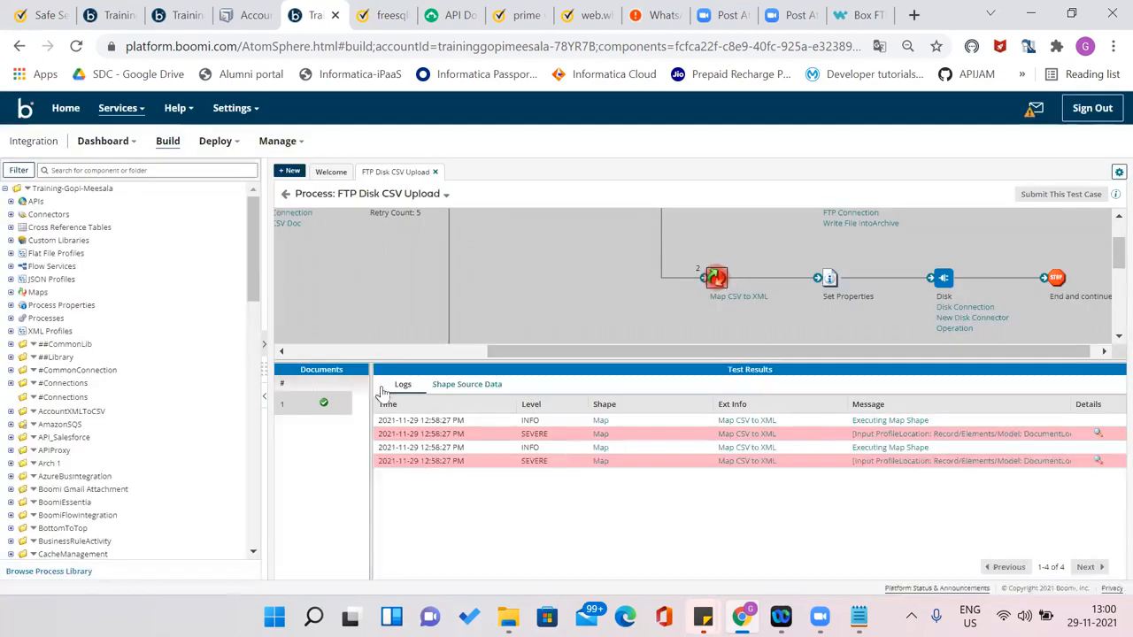
pyautogui.click(378, 356)
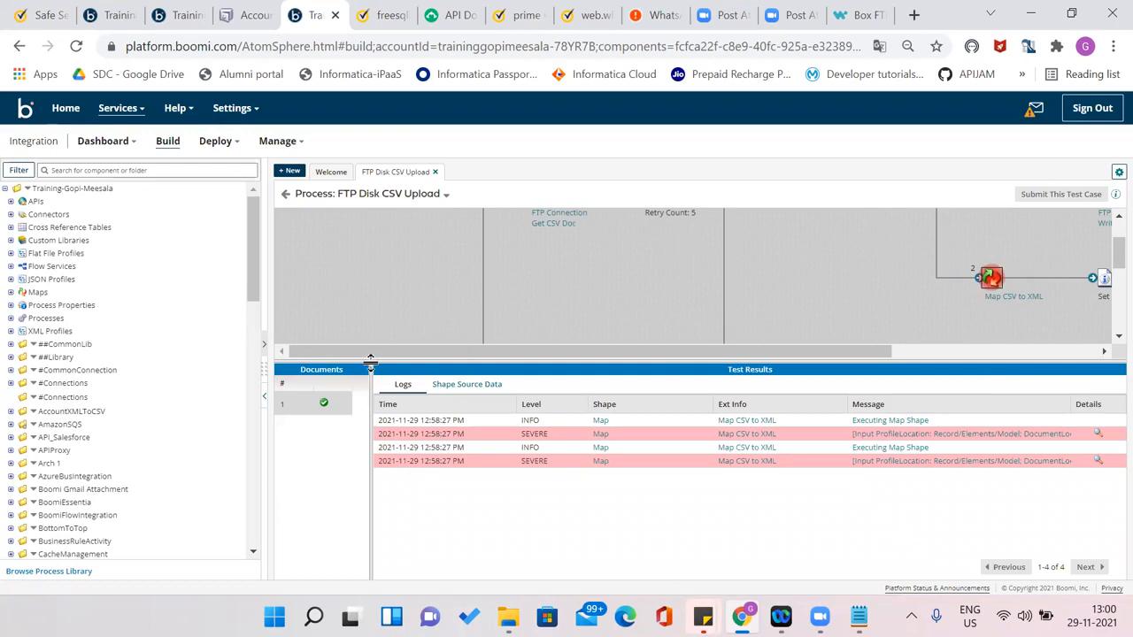
pyautogui.moveTo(381, 396); pyautogui.dragTo(383, 423)
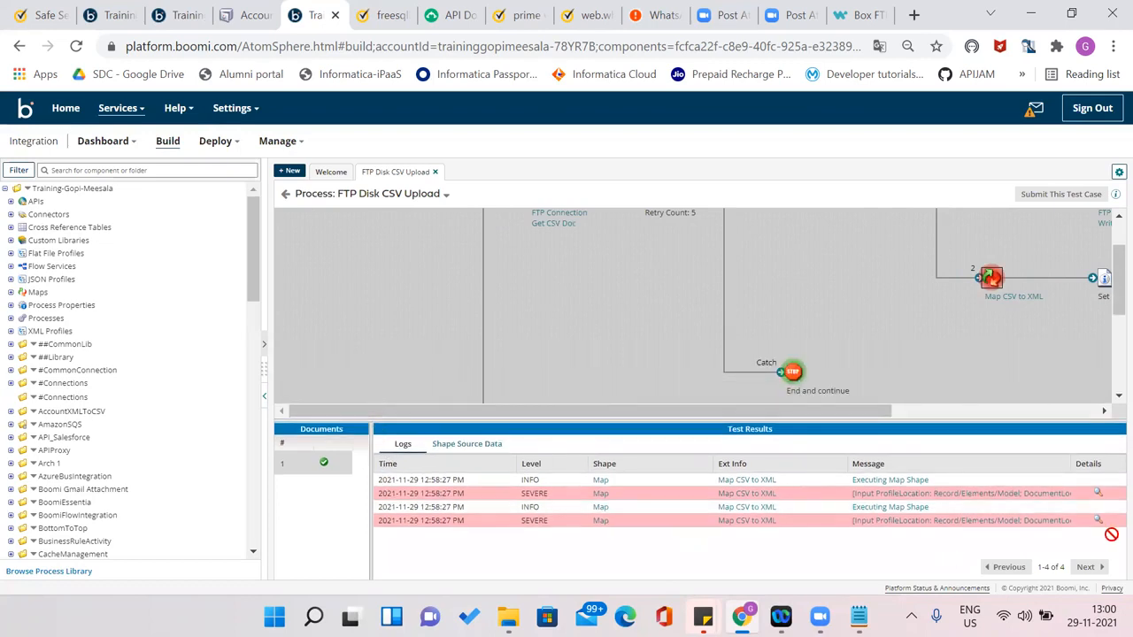
pyautogui.click(1098, 494)
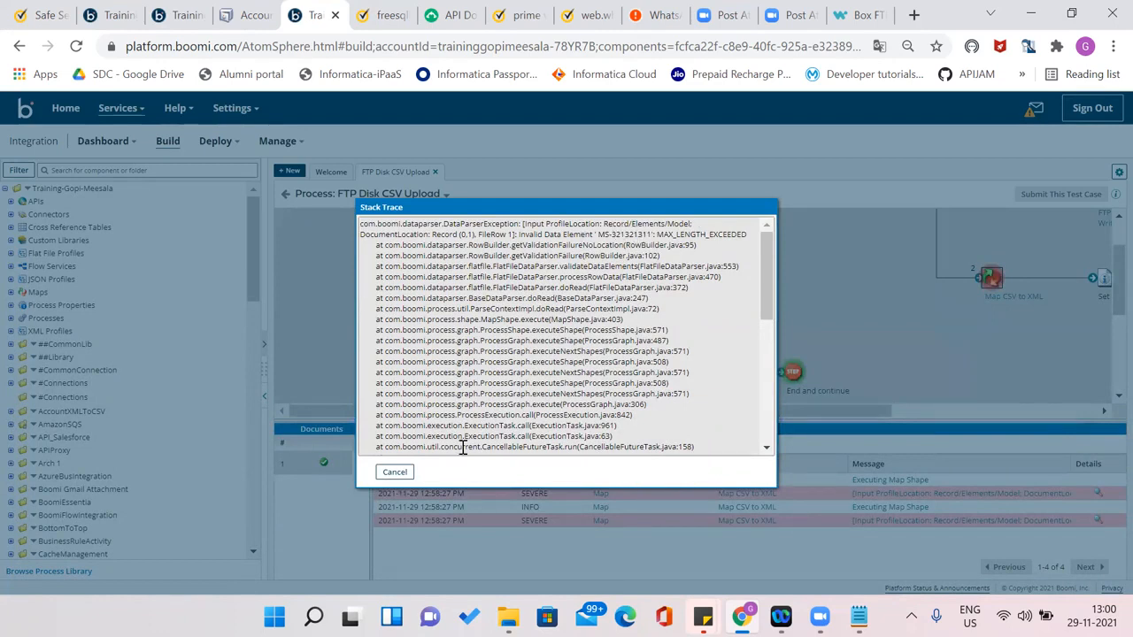
pyautogui.click(389, 474)
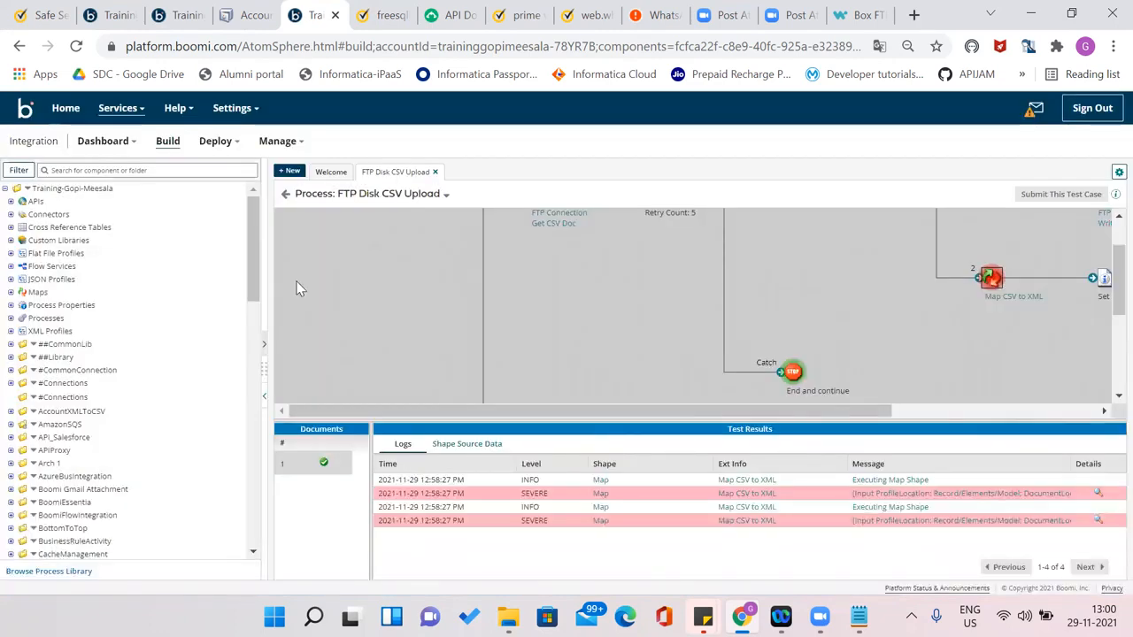
# Switch to the Desktop folder in File Explorer and open Finance_Updated_V1.0.2 in WordPad
pyautogui.click(250, 15)
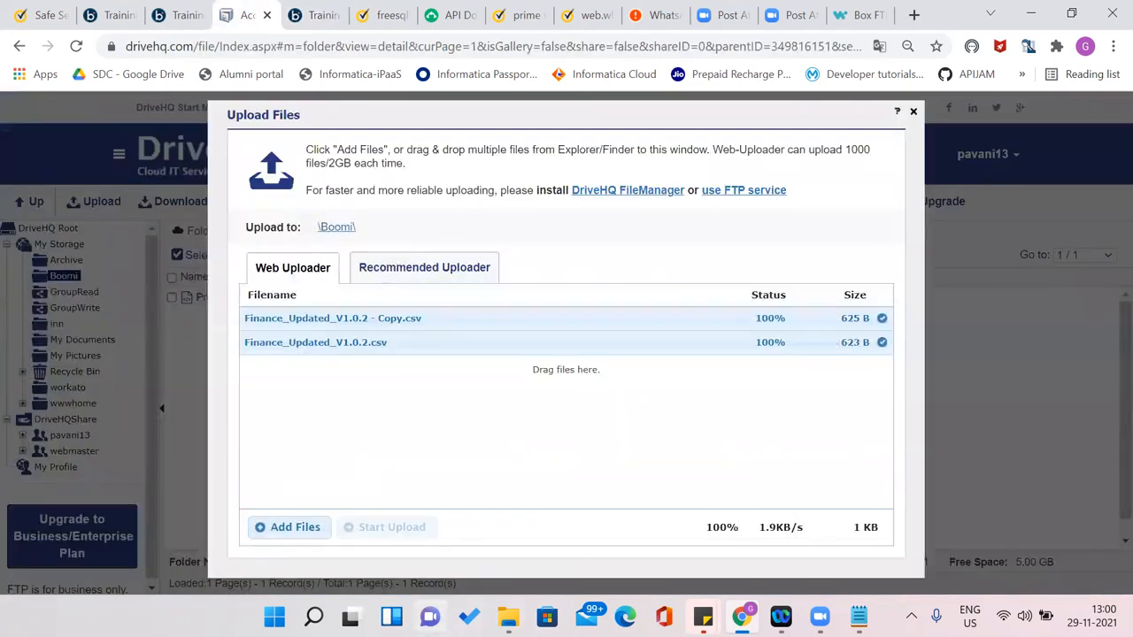
pyautogui.hotkey('alt', 'Tab')
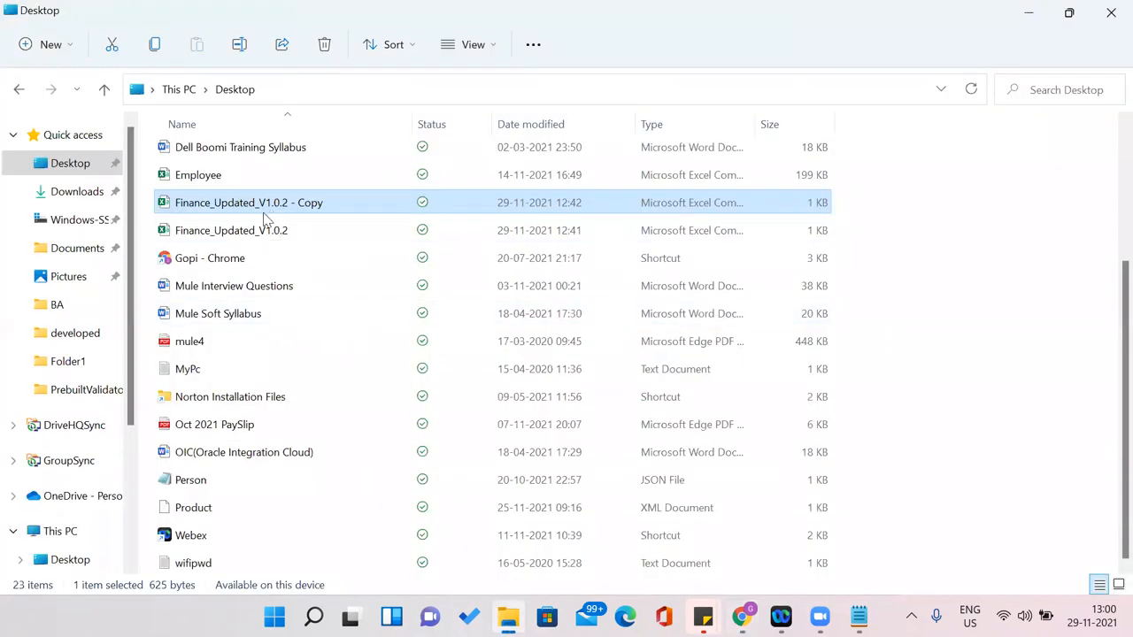
pyautogui.click(249, 230)
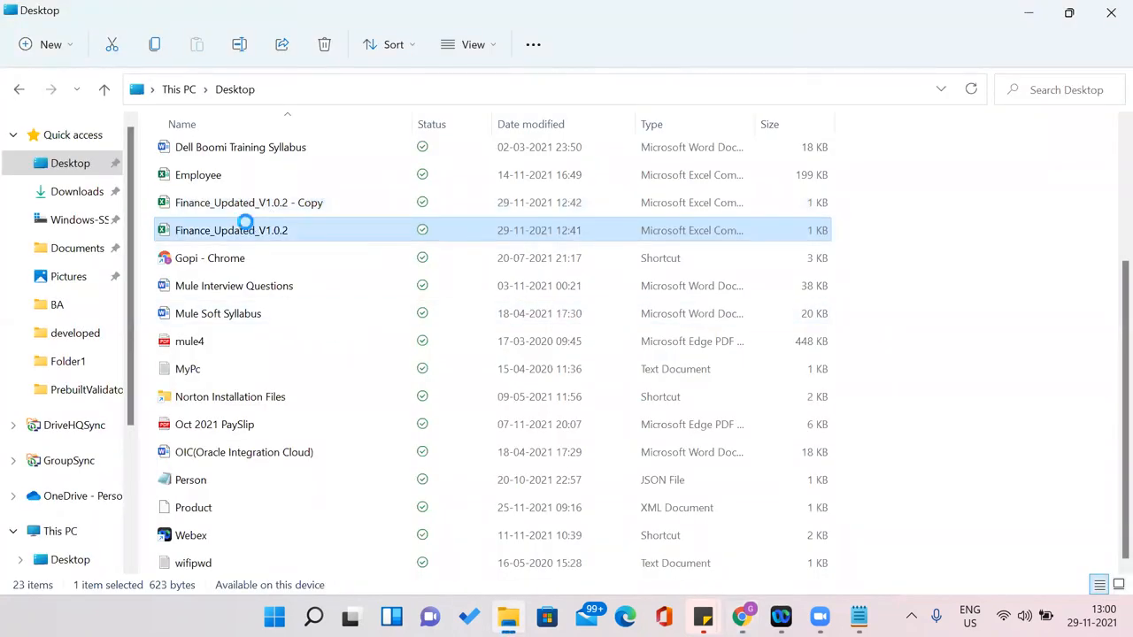
pyautogui.rightClick(249, 229)
pyautogui.moveTo(491, 270)
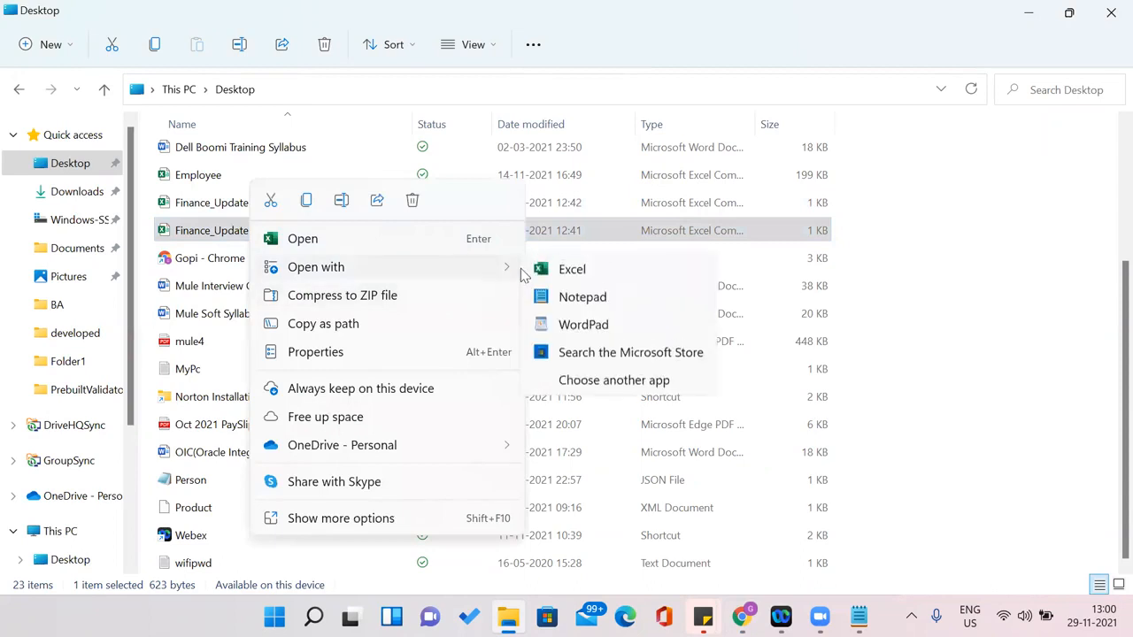
pyautogui.click(581, 320)
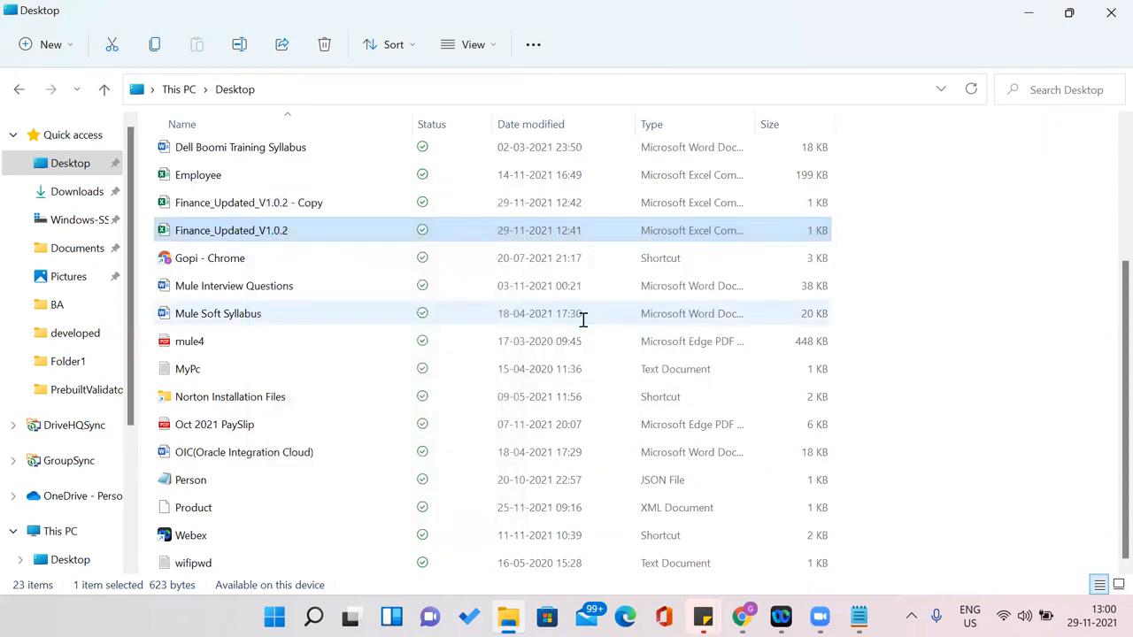
pyautogui.hotkey('alt', 'Tab')
pyautogui.hotkey('alt', 'Tab')
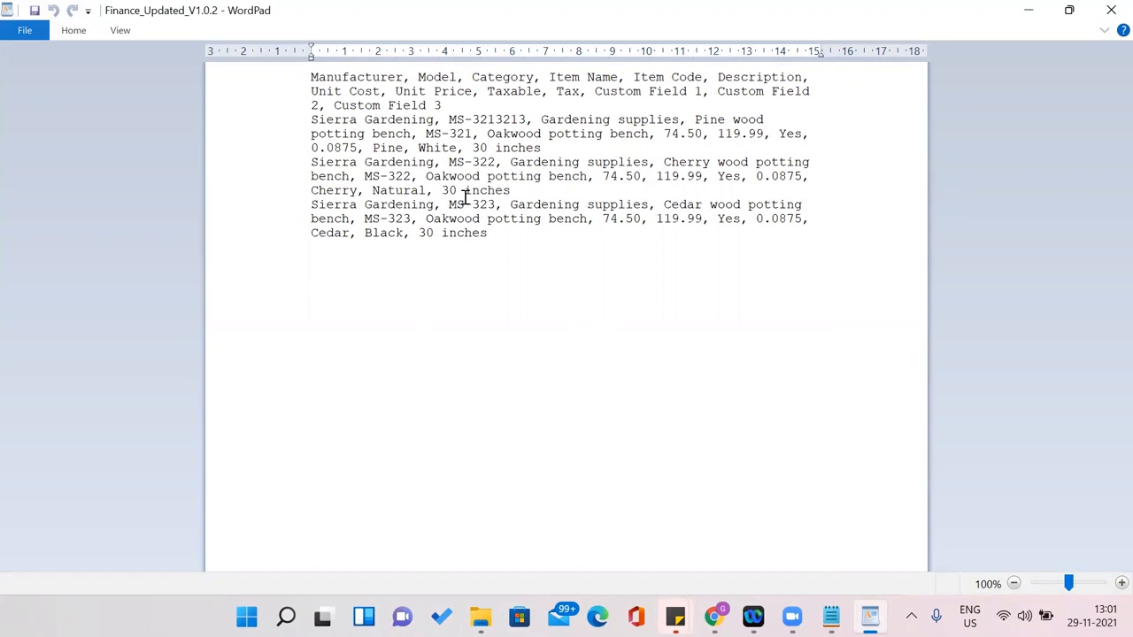
# Remove the space before the first record's Model value, shorten the value to MS-32132, then save and close the file
pyautogui.click(446, 119)
pyautogui.press('BackSpace')
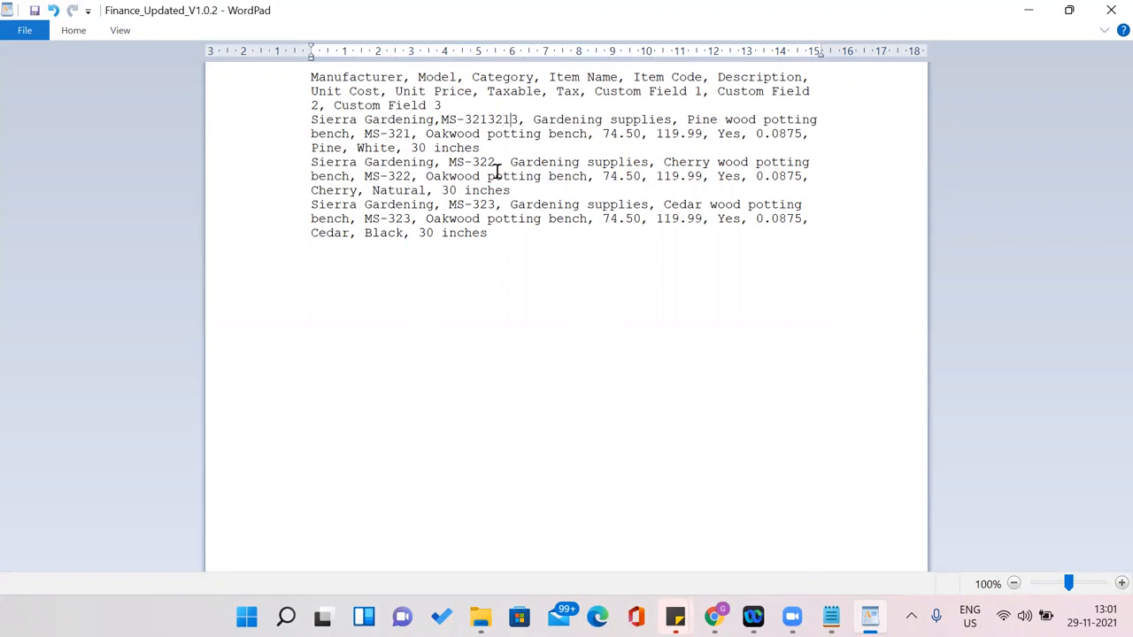
pyautogui.press('BackSpace')
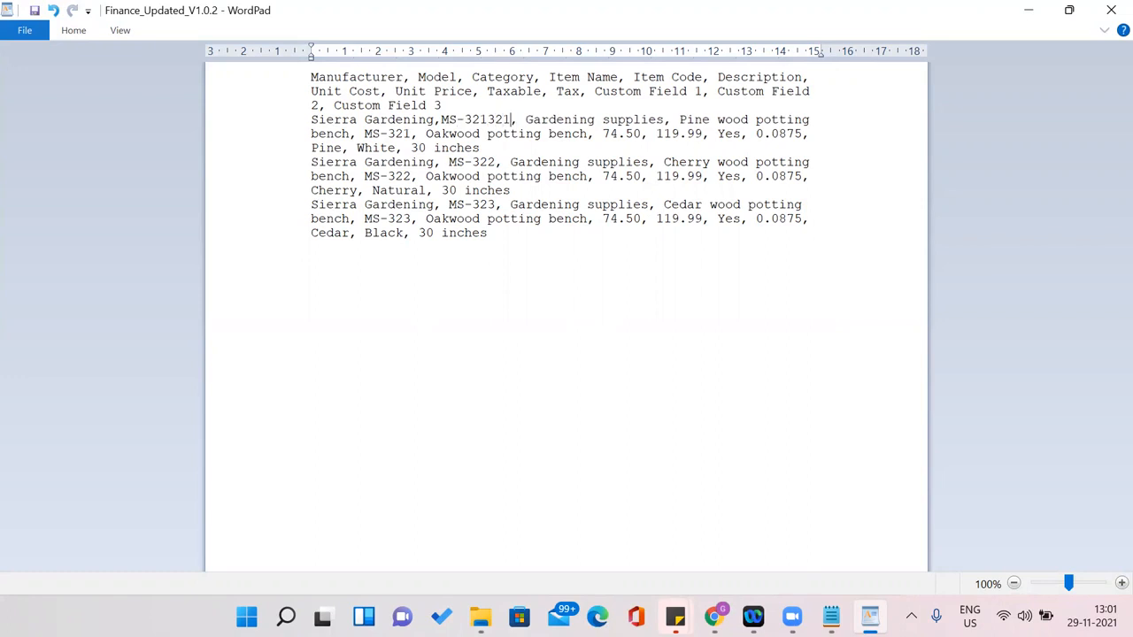
pyautogui.press('BackSpace')
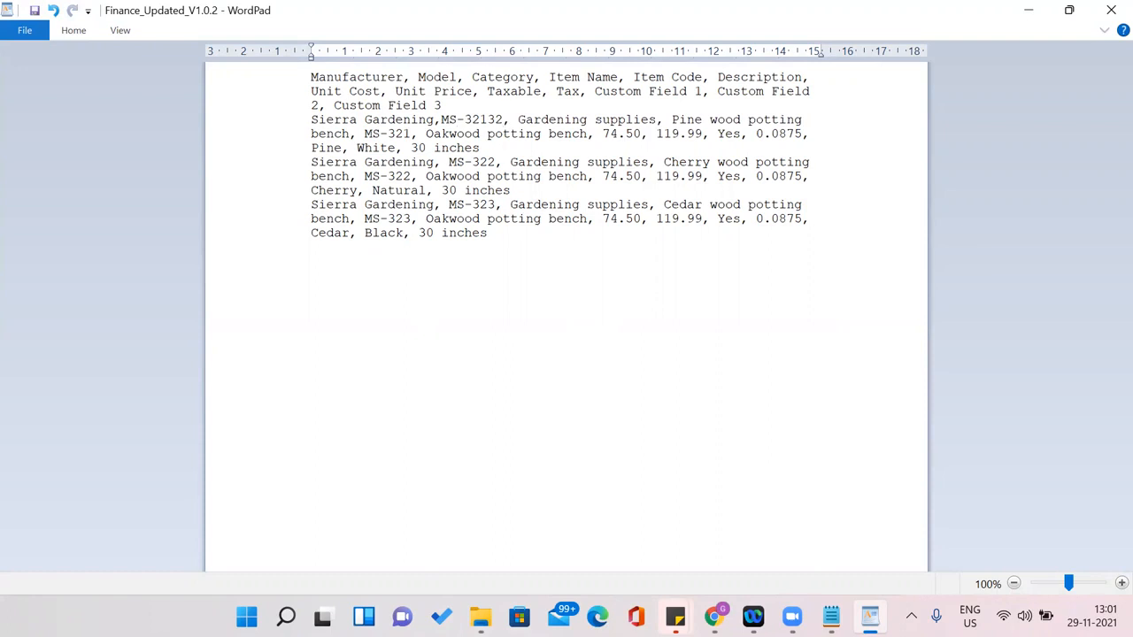
pyautogui.click(1110, 9)
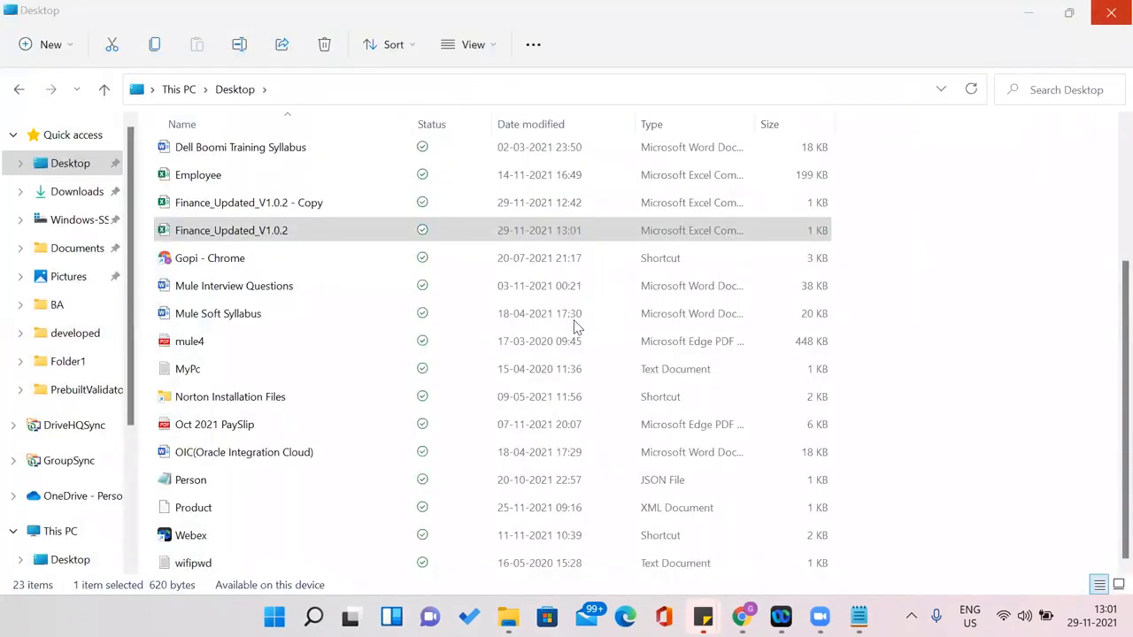
# Switch to DriveHQ in the browser and upload Finance_Updated_V1.0.2 and Finance_Updated_V1.0.2 - Copy from the Desktop to the Boomi folder
pyautogui.hotkey('alt', 'Tab')
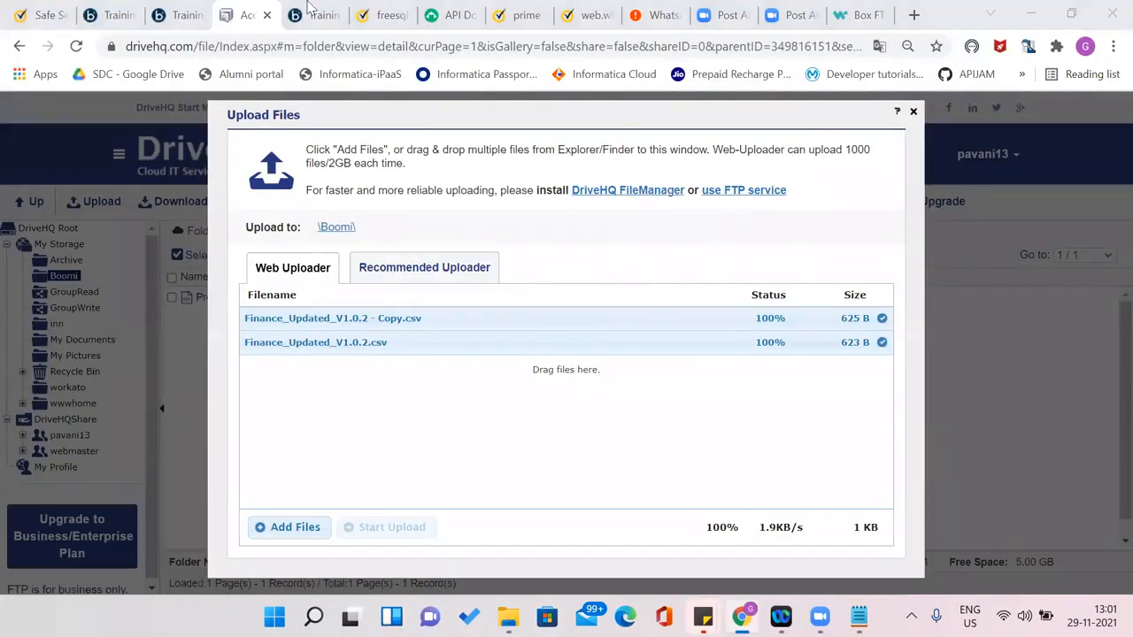
pyautogui.hotkey('ctrl', 'Tab')
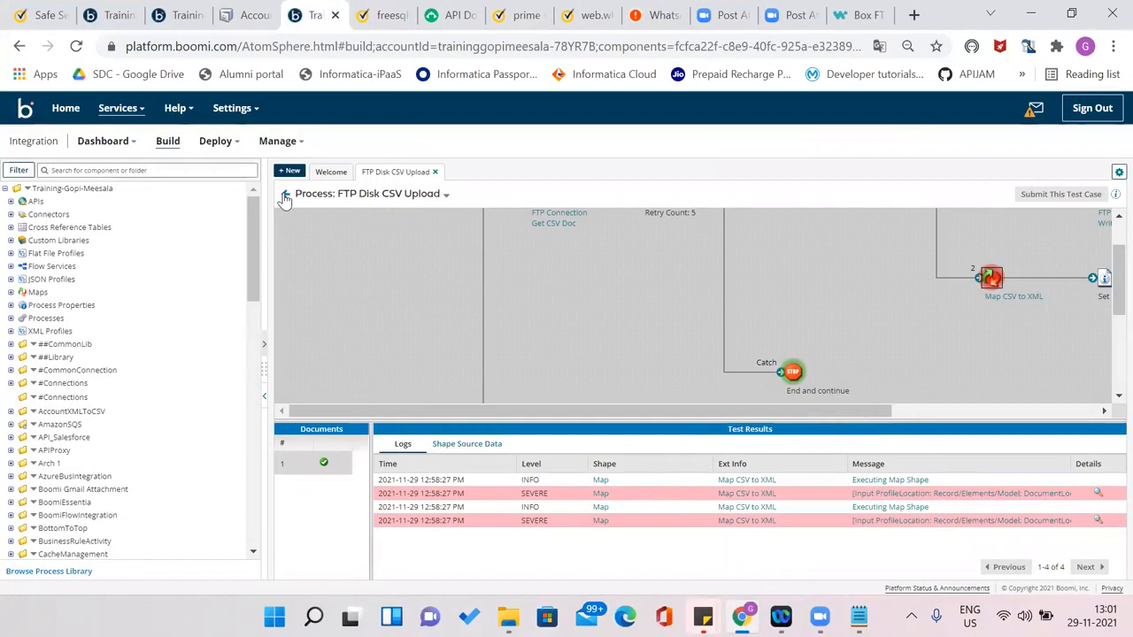
pyautogui.hotkey('ctrl', 'shift', 'Tab')
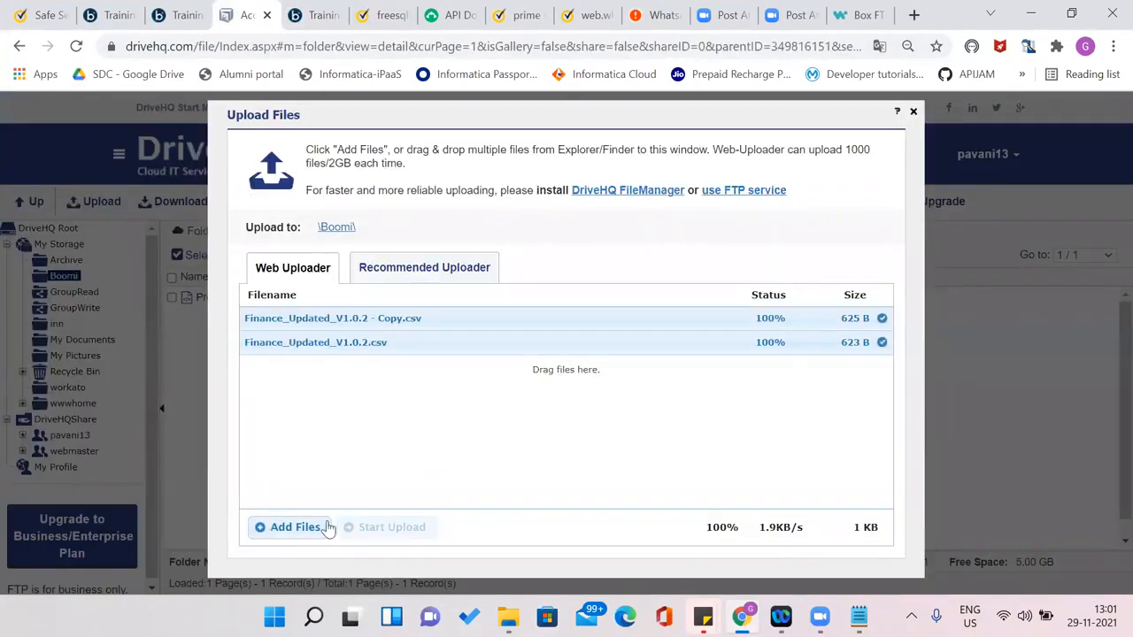
pyautogui.click(304, 531)
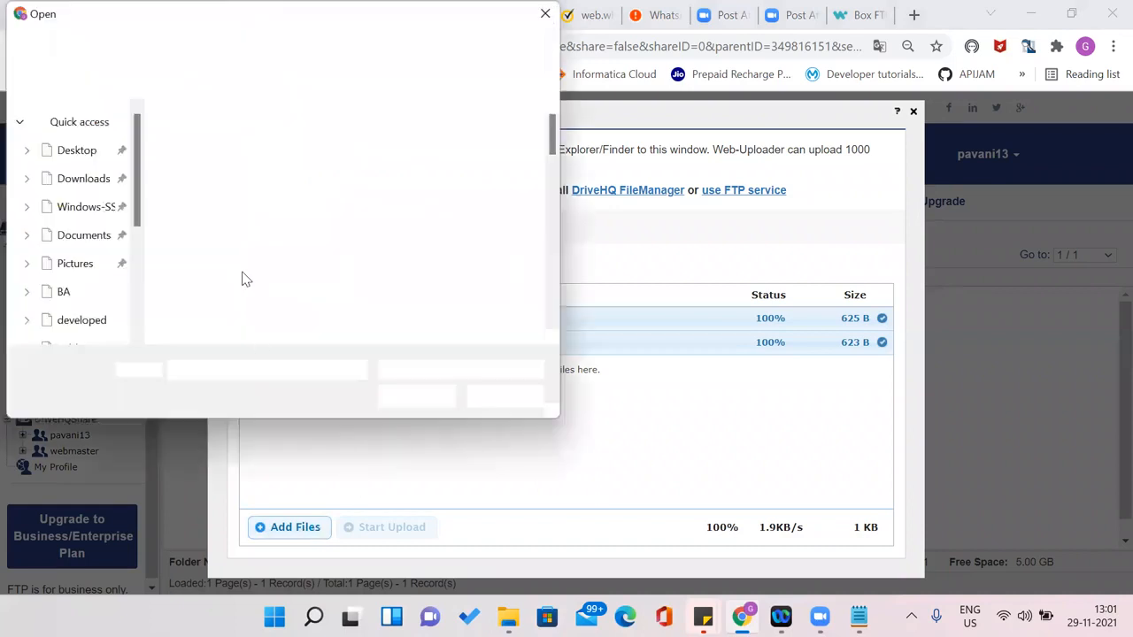
pyautogui.click(253, 146)
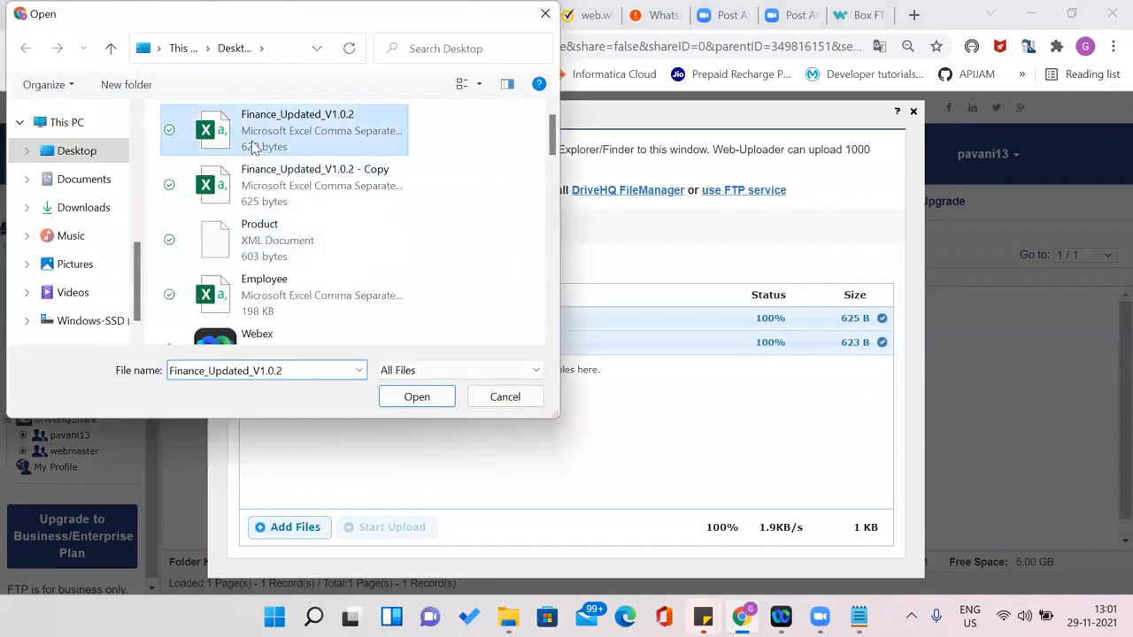
pyautogui.keyDown('ctrl'); pyautogui.click(266, 183); pyautogui.keyUp('ctrl')
pyautogui.click(415, 403)
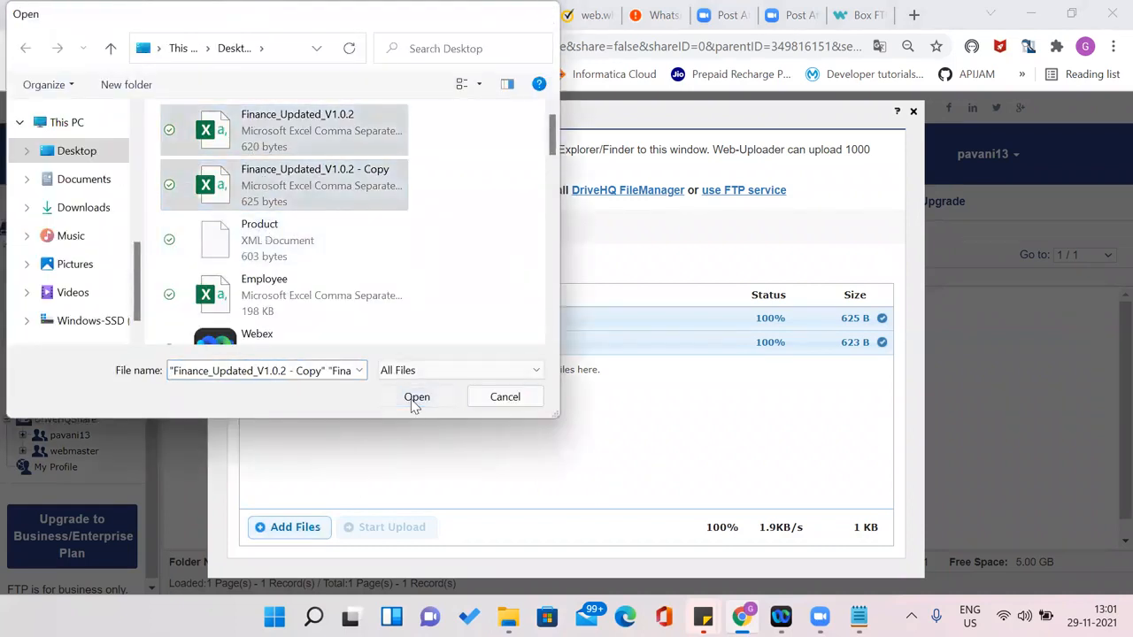
pyautogui.click(399, 529)
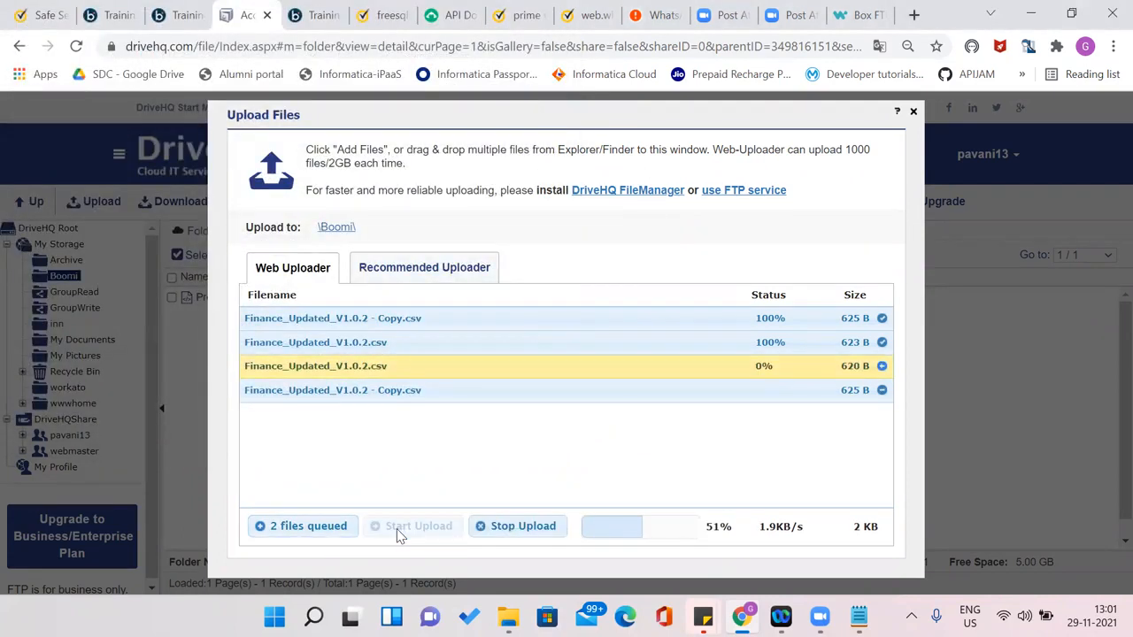
pyautogui.click(546, 327)
pyautogui.click(545, 328)
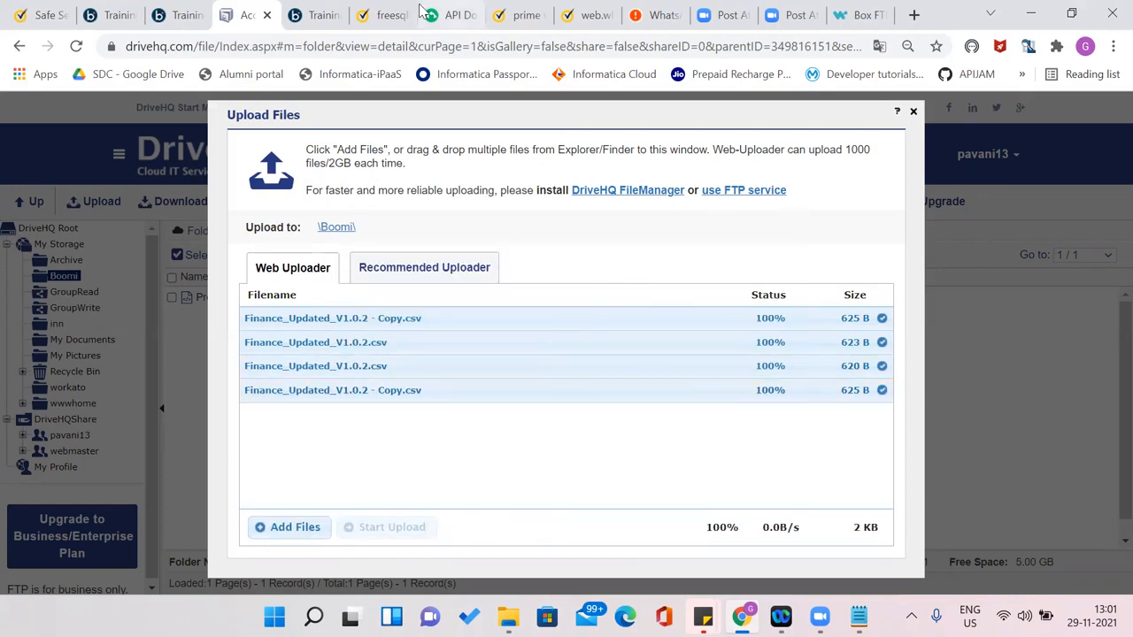
# Switch to the Boomi FTP Disk CSV Upload process, save it and run a new test on the Tes atom
pyautogui.click(328, 12)
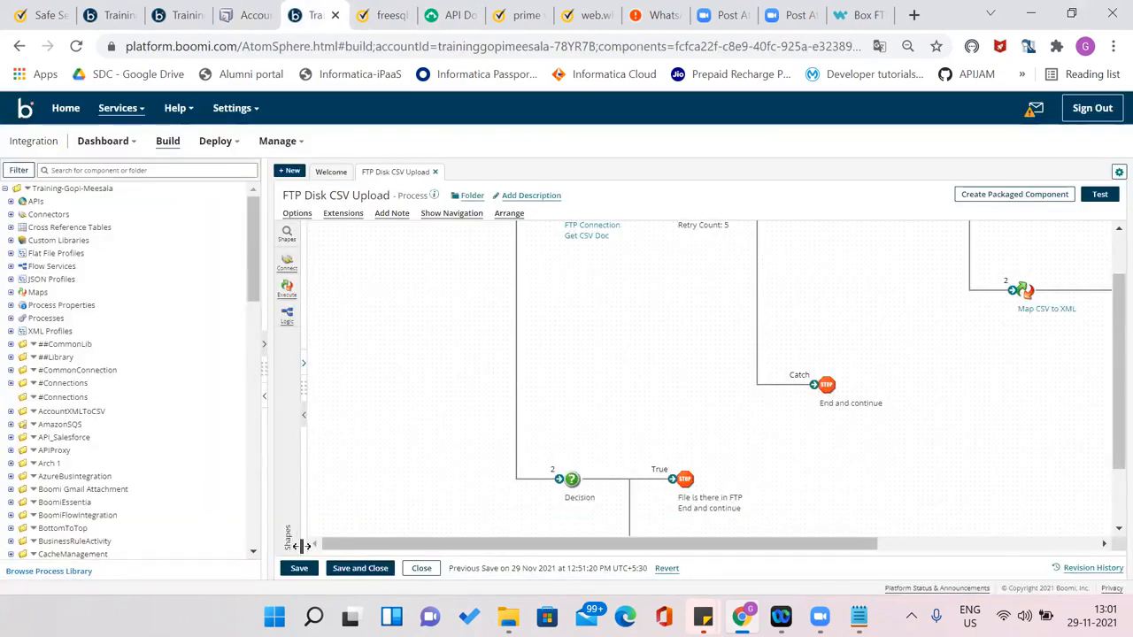
pyautogui.click(299, 567)
pyautogui.click(1099, 195)
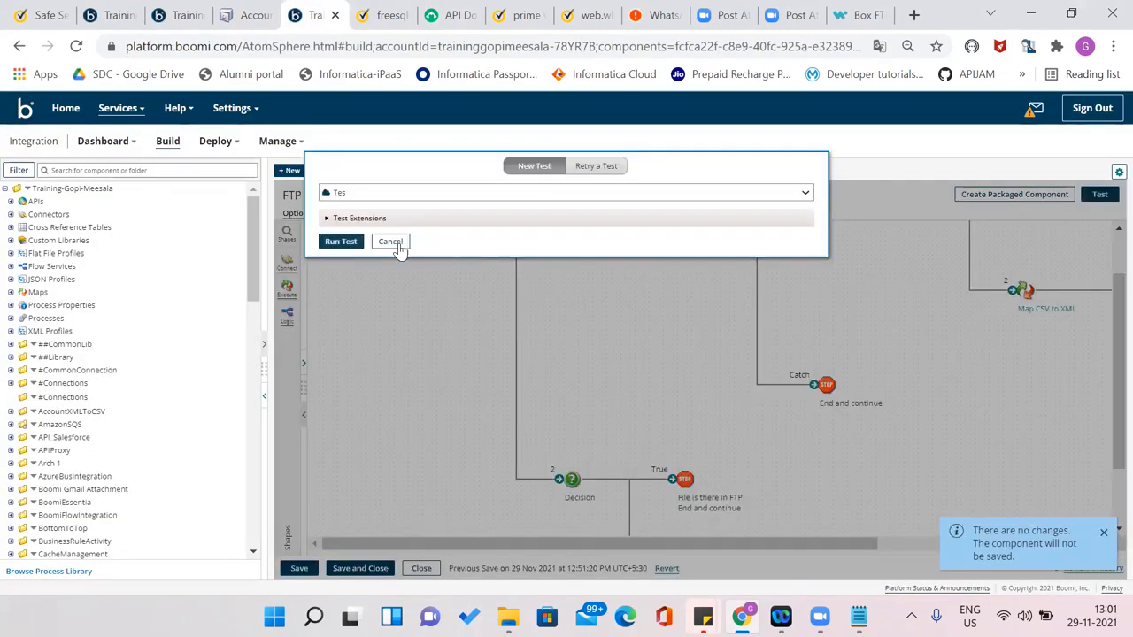
pyautogui.click(349, 241)
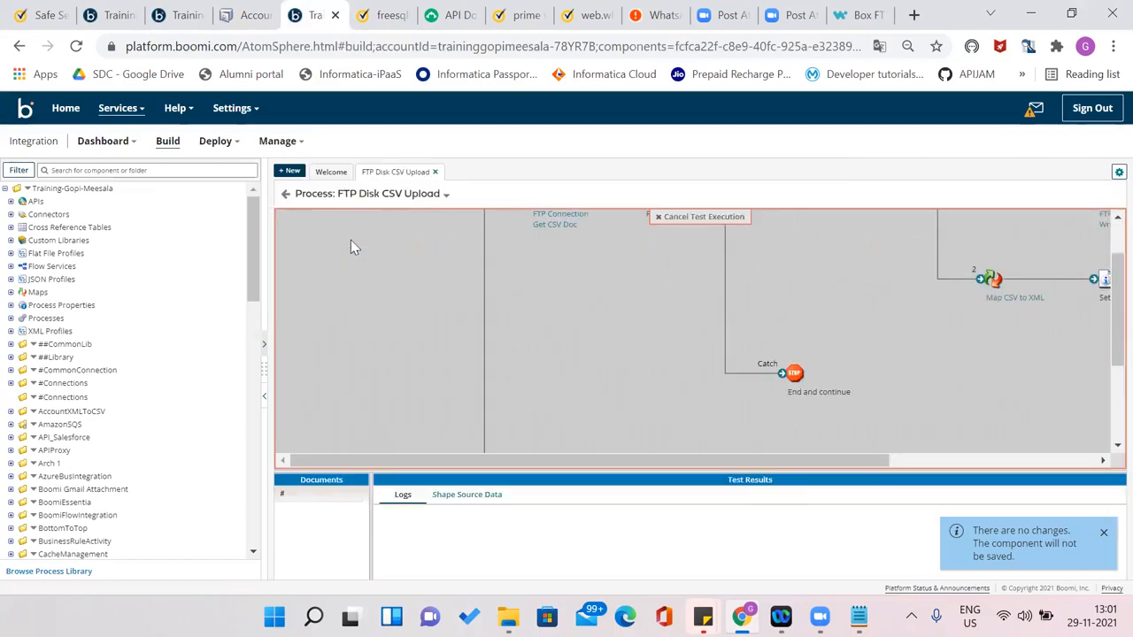
pyautogui.scroll(2, 1105, 282)
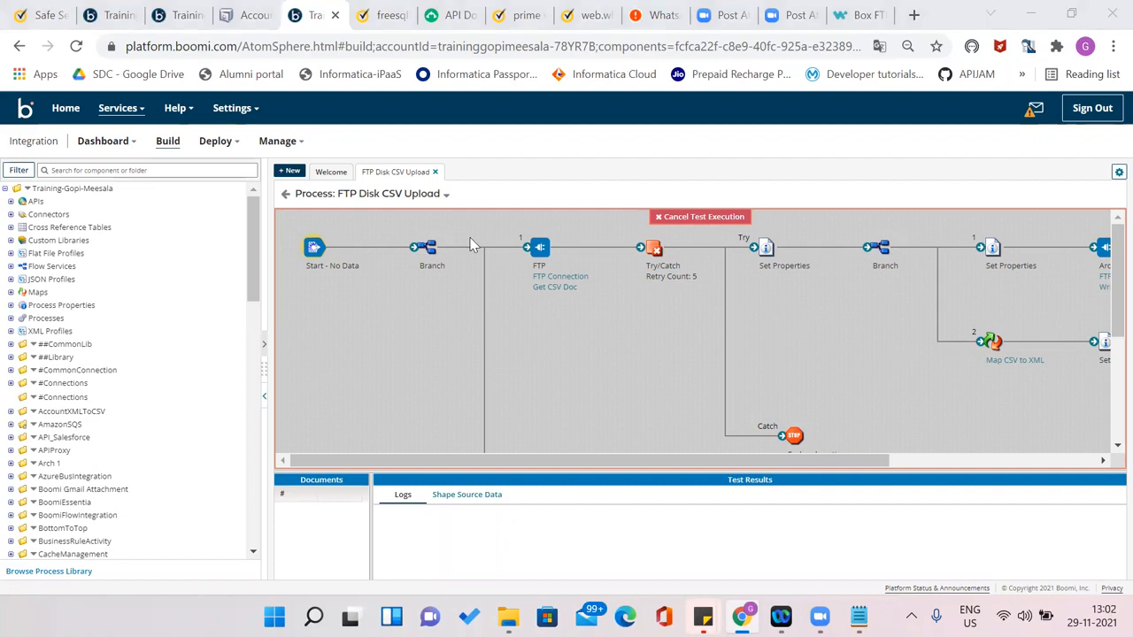
# Show the test run in full screen, select the Branch shape on the Try path and enlarge the Test Results area
pyautogui.click(1119, 172)
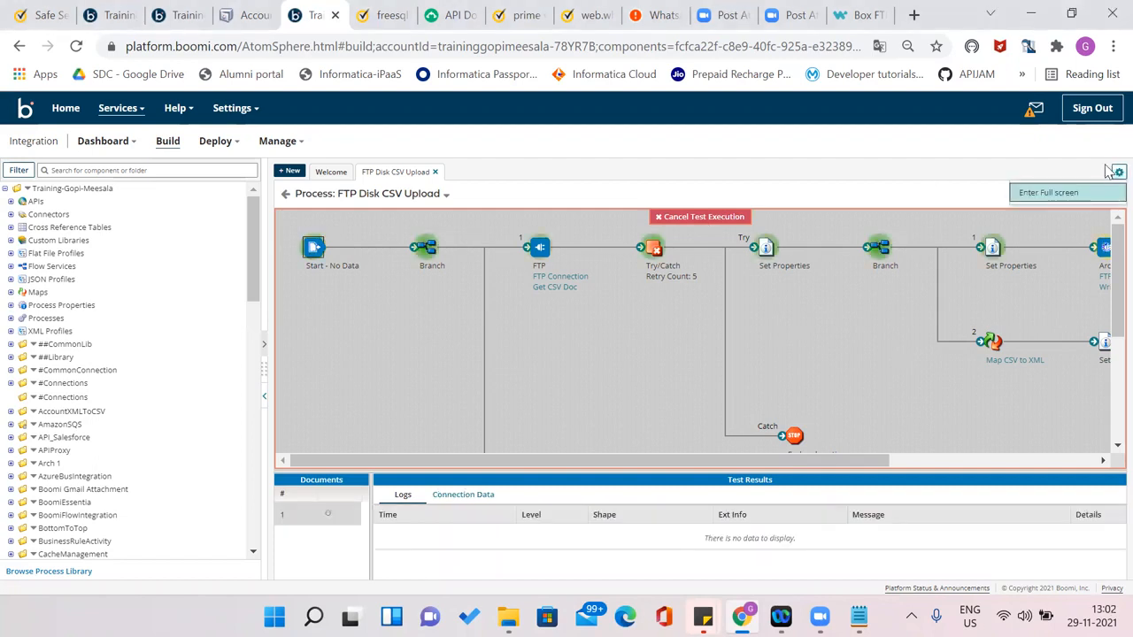
pyautogui.click(1037, 193)
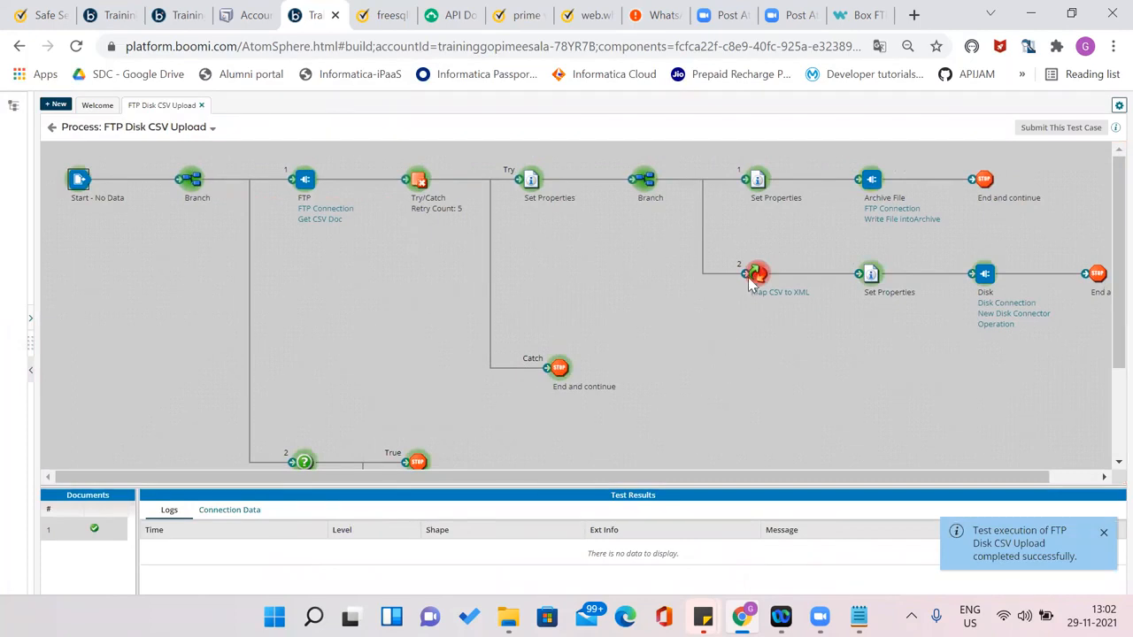
pyautogui.click(644, 183)
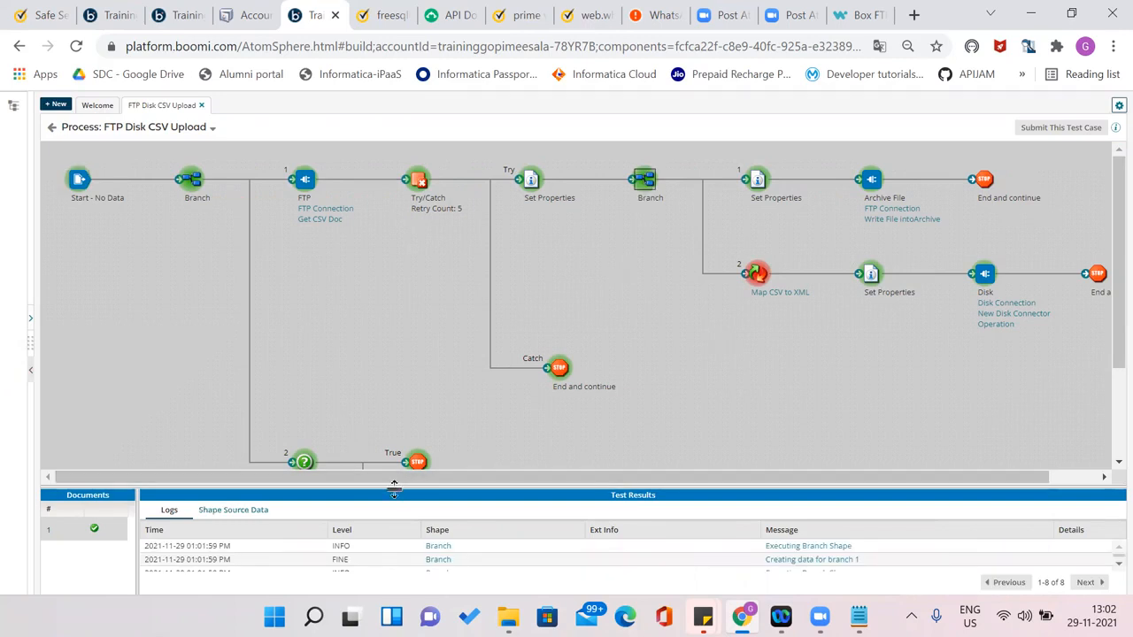
pyautogui.moveTo(394, 488); pyautogui.dragTo(392, 405)
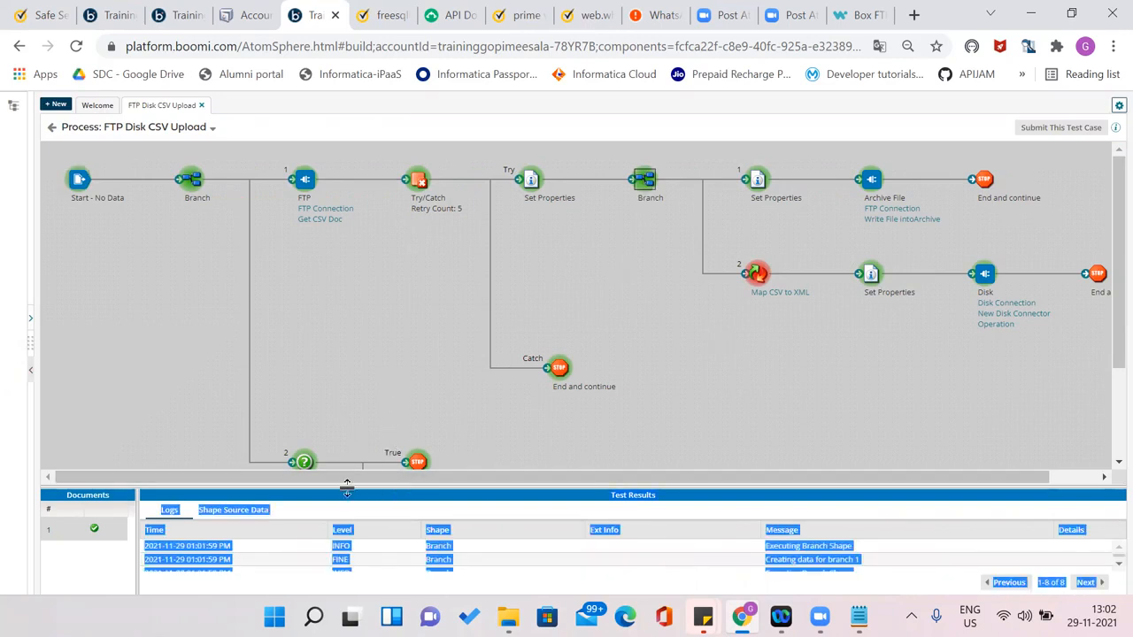
pyautogui.moveTo(347, 485); pyautogui.dragTo(367, 416)
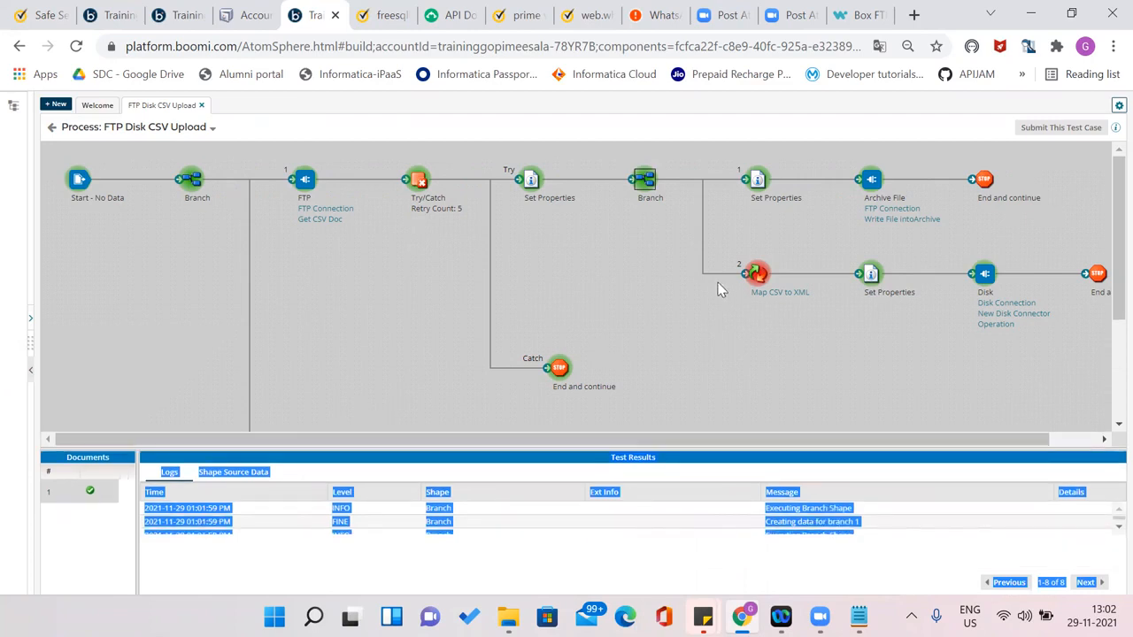
# Check the logs of the Catch path's Stop shape, plus the logs and source data of the Try/Catch shape
pyautogui.click(562, 372)
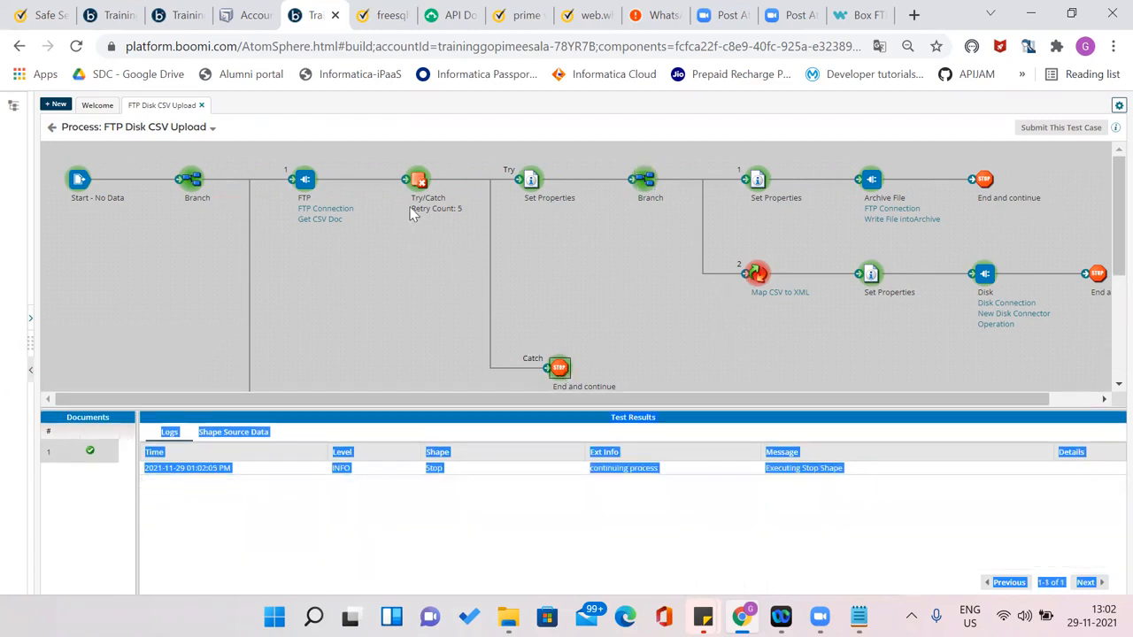
pyautogui.click(423, 184)
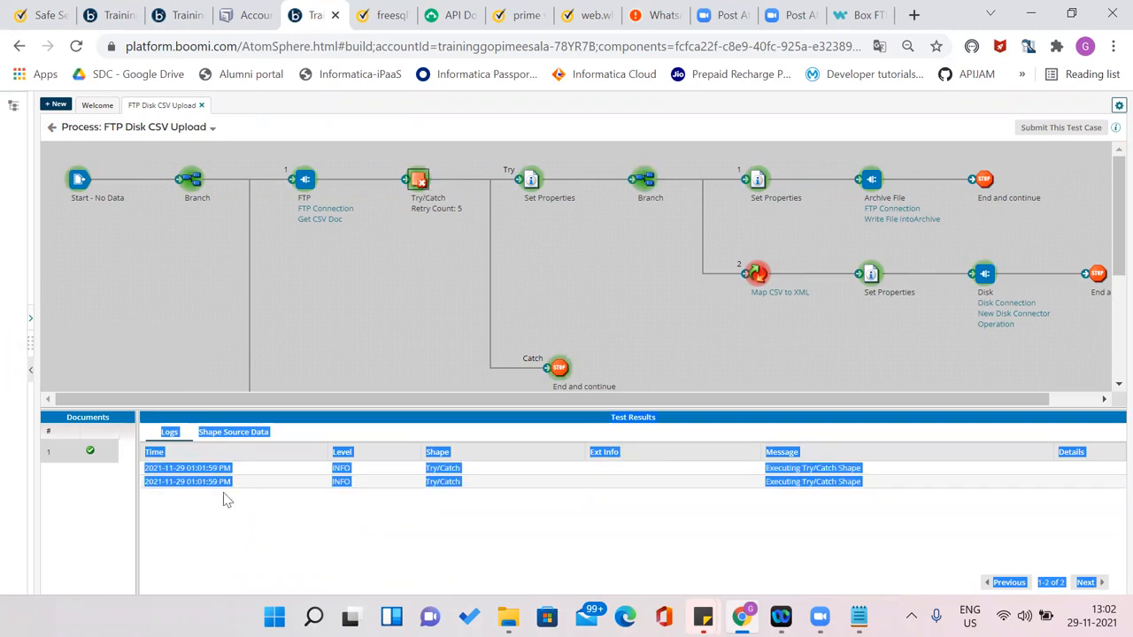
pyautogui.click(227, 434)
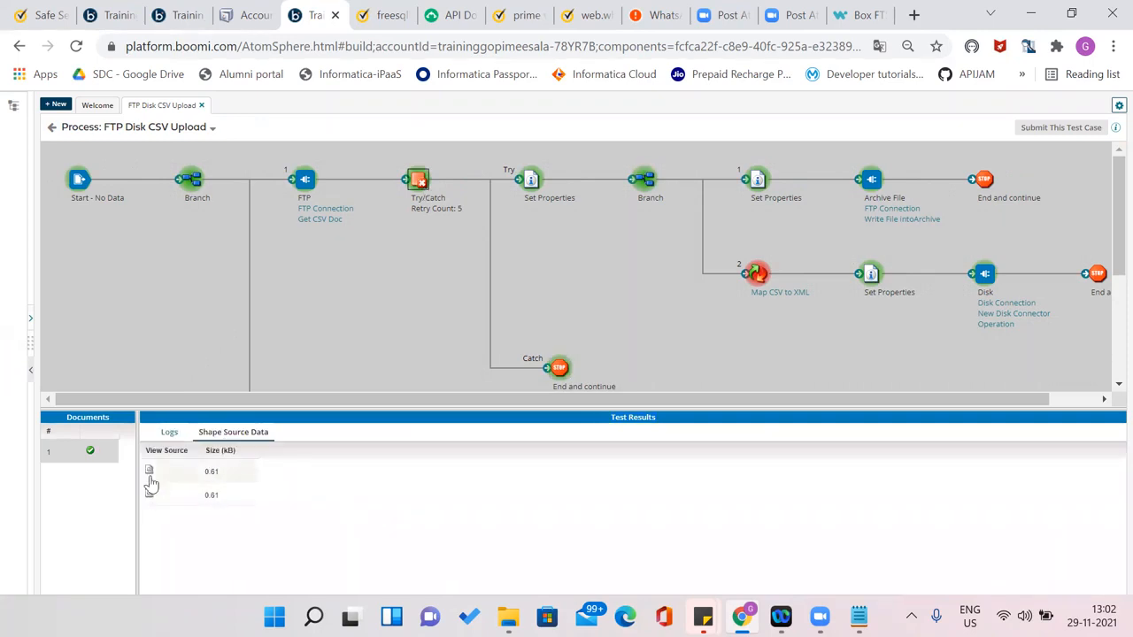
# Check source data along branch 2 of the Try path and view the XML document reaching its Set Properties shape
pyautogui.click(646, 186)
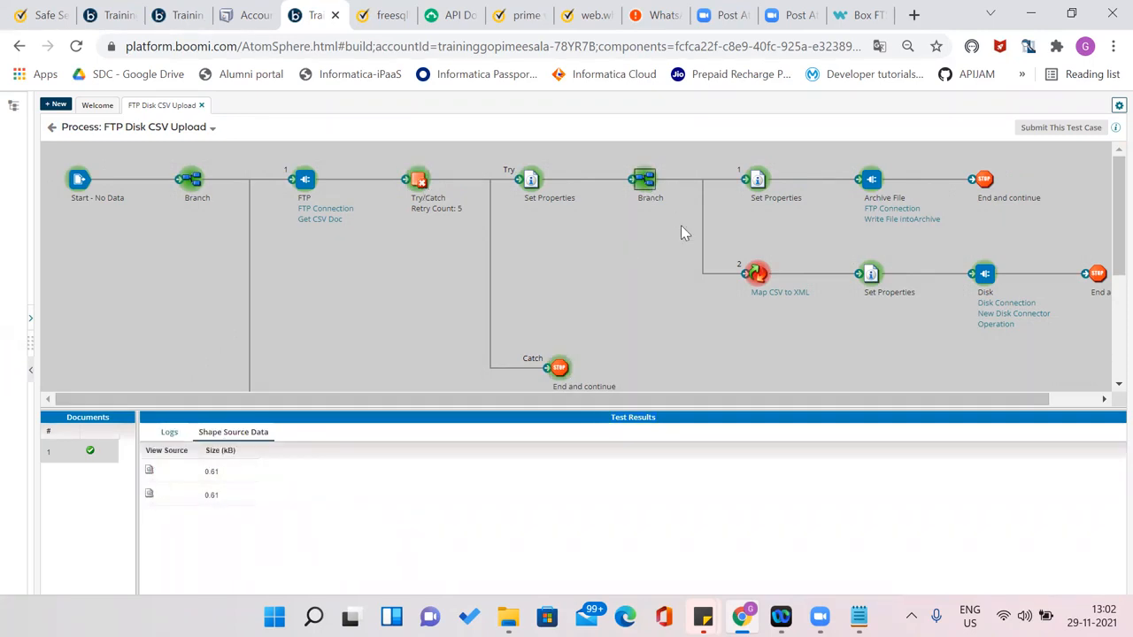
pyautogui.click(757, 275)
pyautogui.click(871, 276)
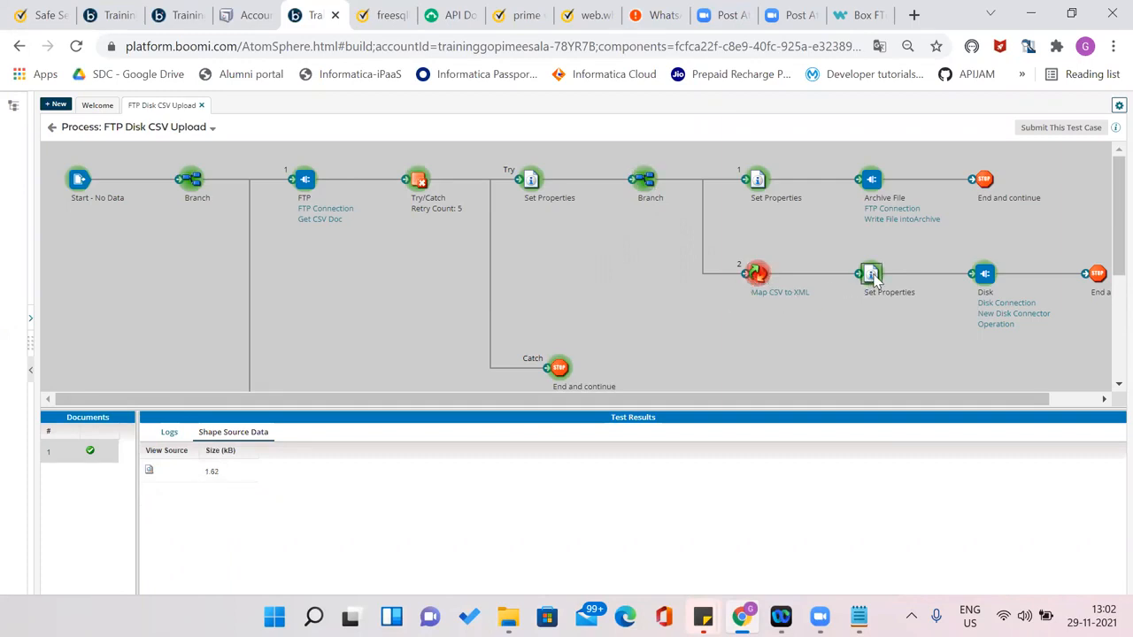
pyautogui.click(149, 471)
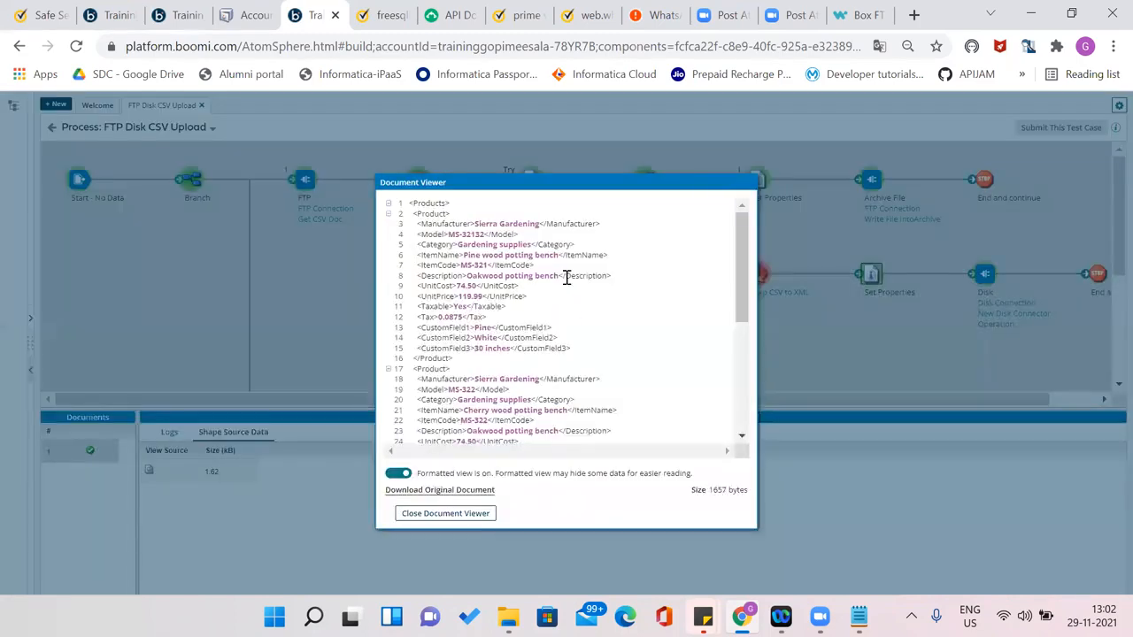
pyautogui.click(438, 514)
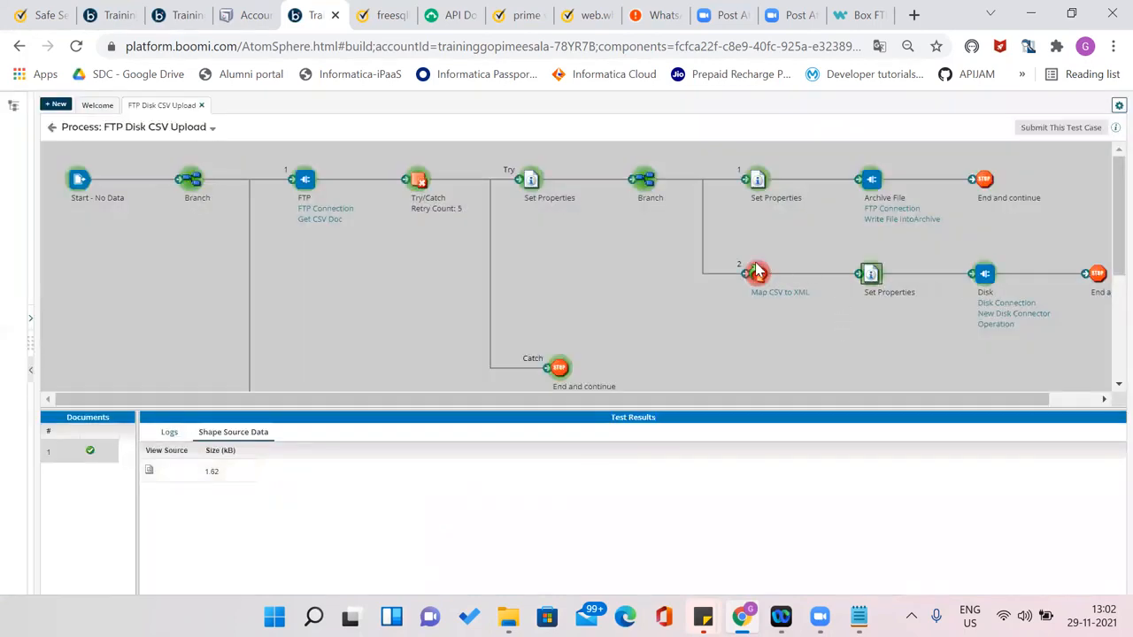
# View the source document at the Catch path's Stop shape and inspect the first record's Model value
pyautogui.click(564, 367)
pyautogui.click(149, 471)
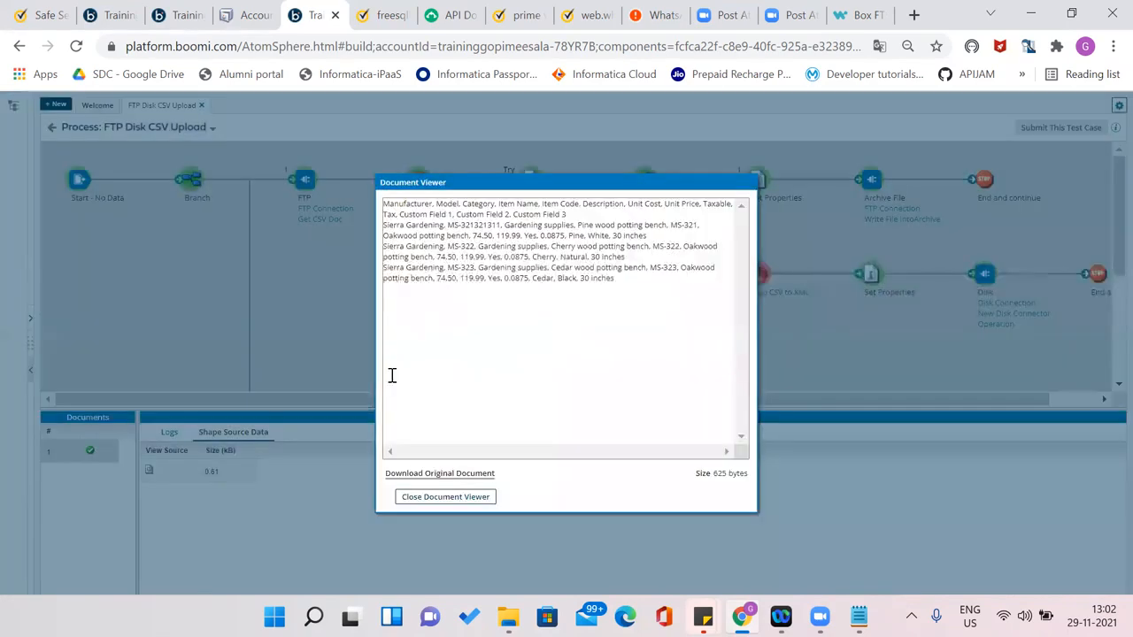
pyautogui.moveTo(449, 225); pyautogui.dragTo(501, 224)
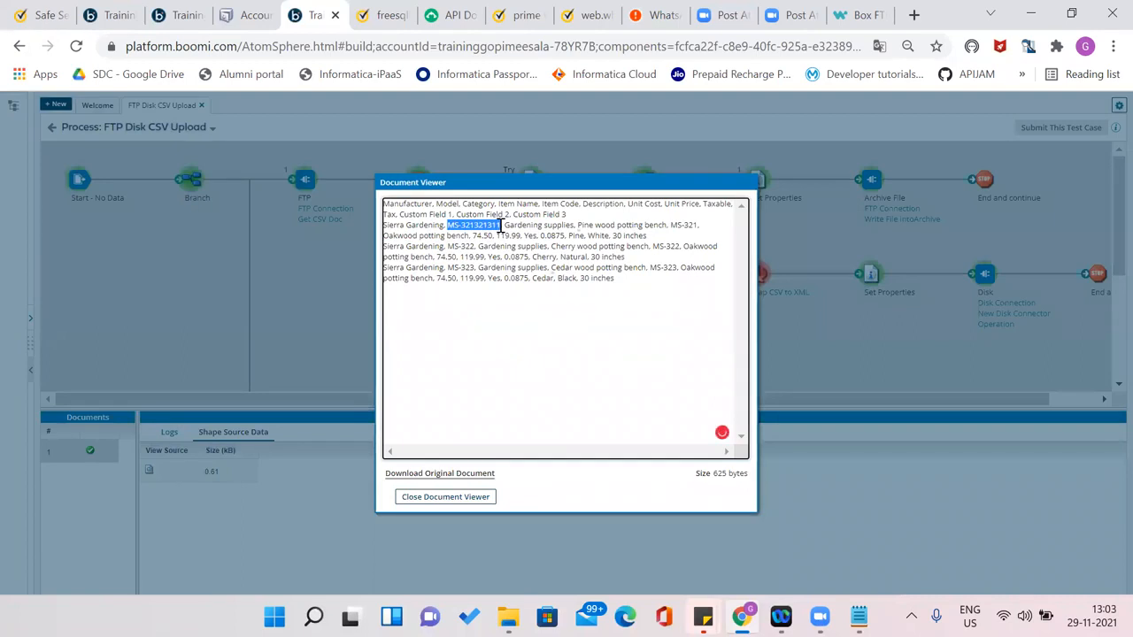
pyautogui.click(413, 499)
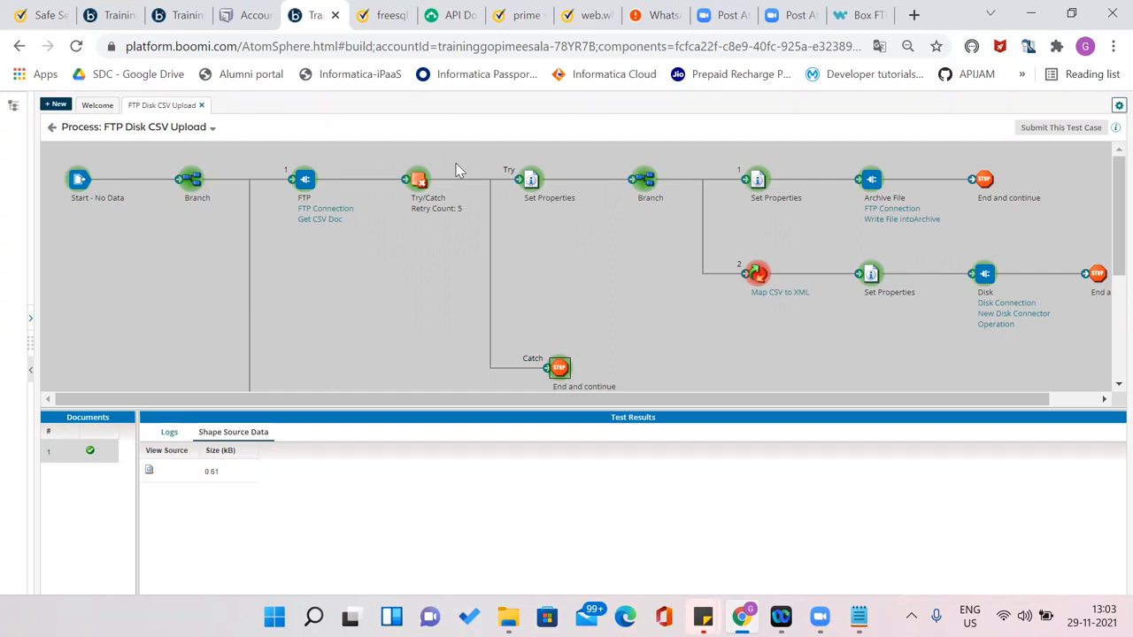
# Review the Try/Catch shape's logs and enlarge the Test Results area further
pyautogui.click(418, 181)
pyautogui.click(168, 432)
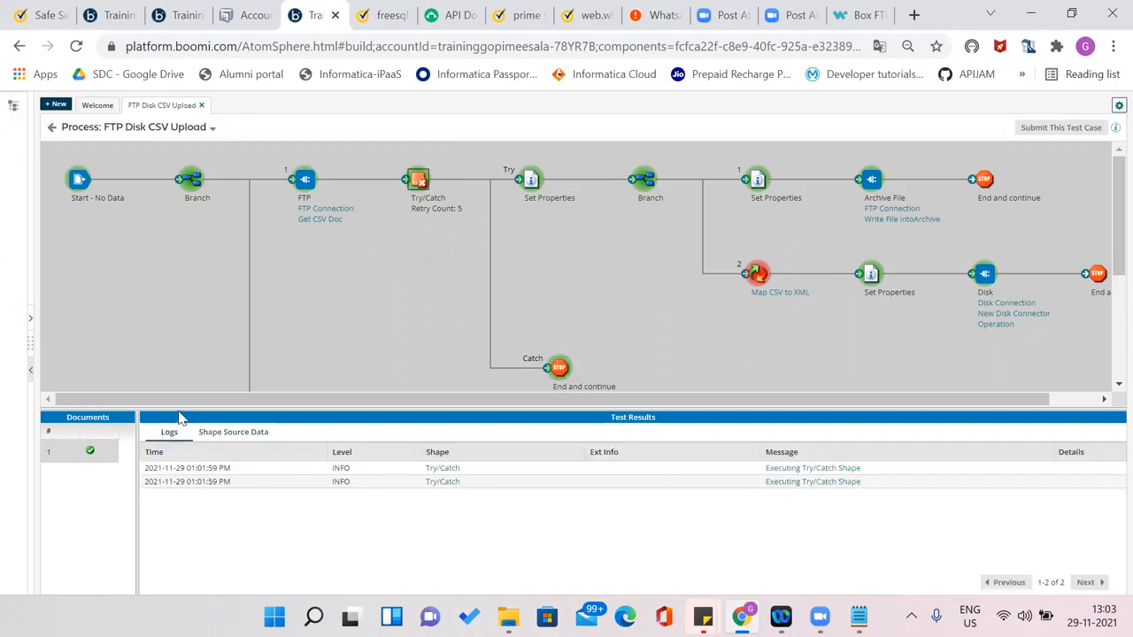
pyautogui.moveTo(177, 409); pyautogui.dragTo(199, 327)
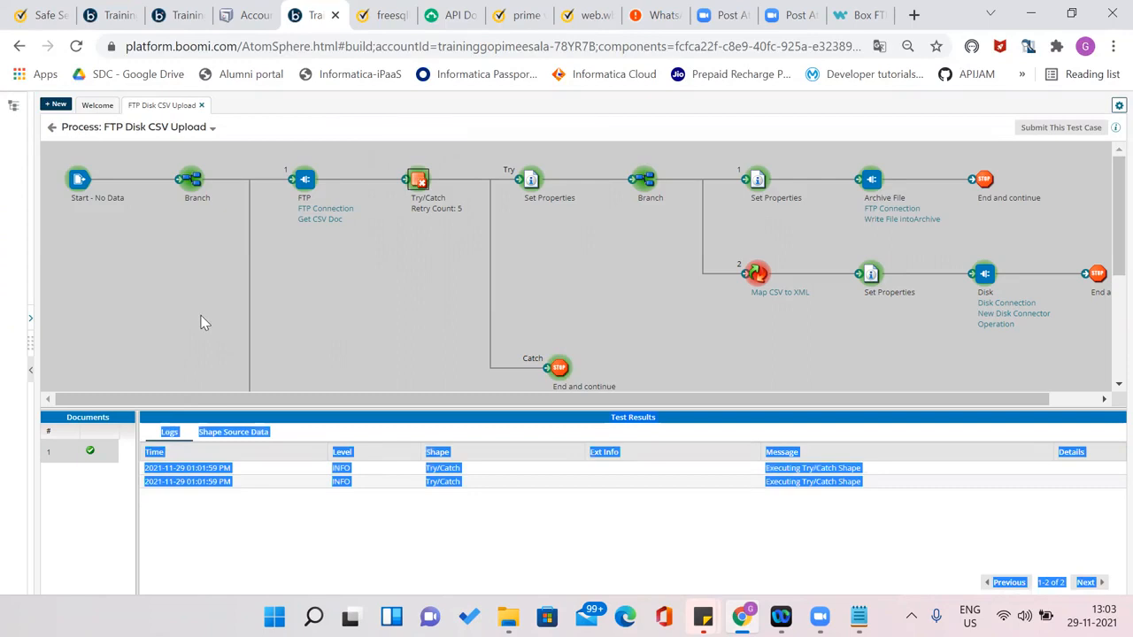
pyautogui.moveTo(172, 370); pyautogui.dragTo(615, 297)
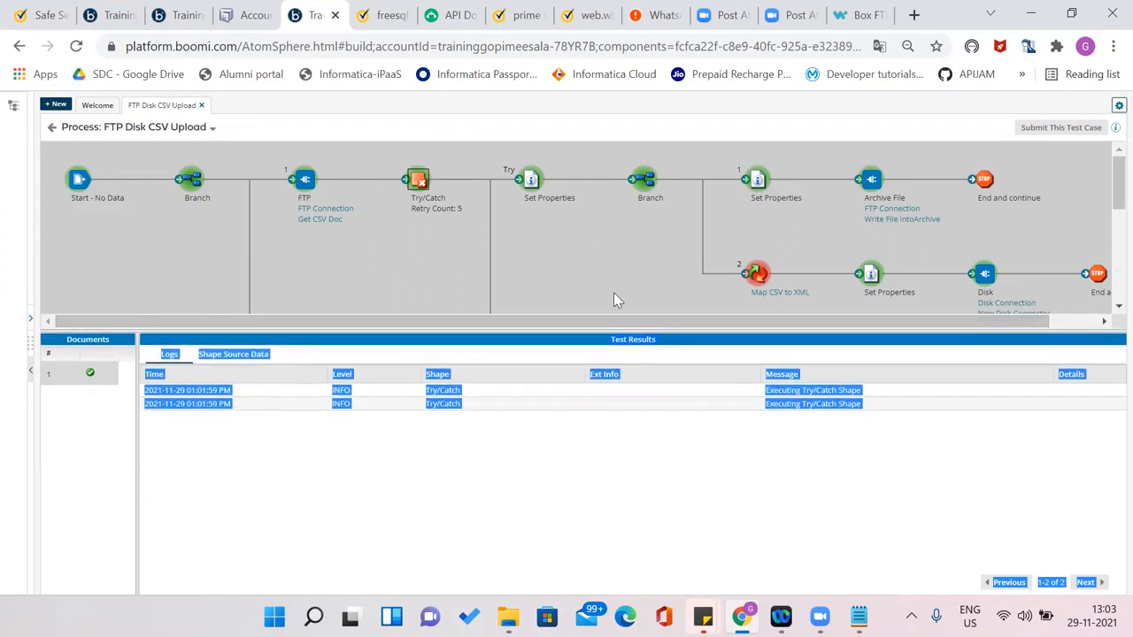
# Examine the Map CSV to XML shape's source data and logs, and read through the SEVERE entry's stack trace
pyautogui.click(757, 282)
pyautogui.click(232, 354)
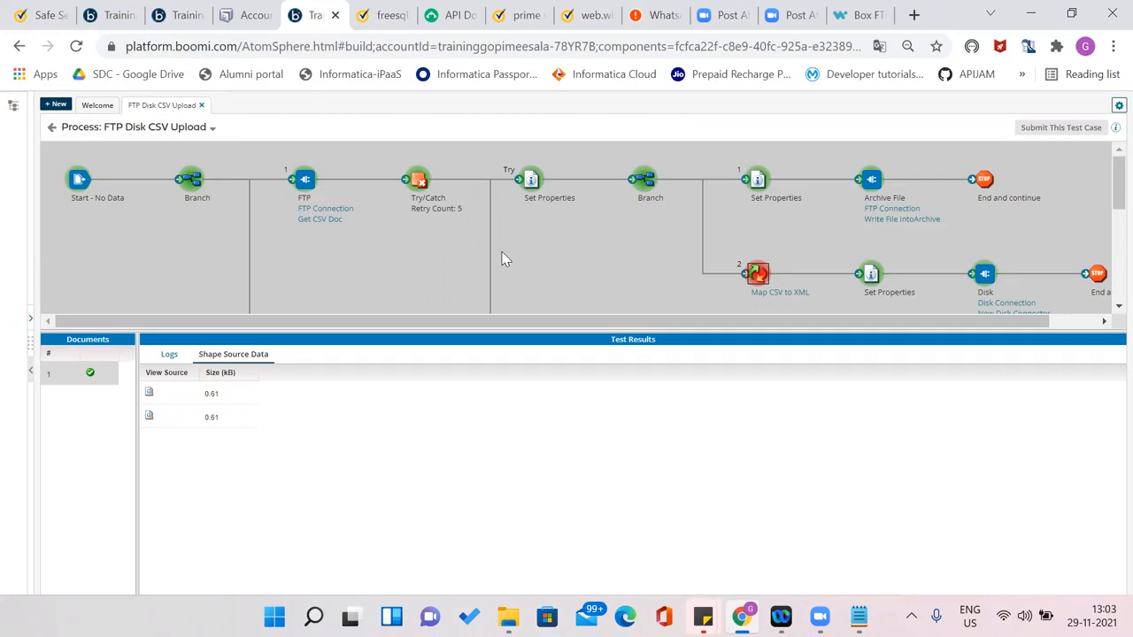
pyautogui.click(167, 355)
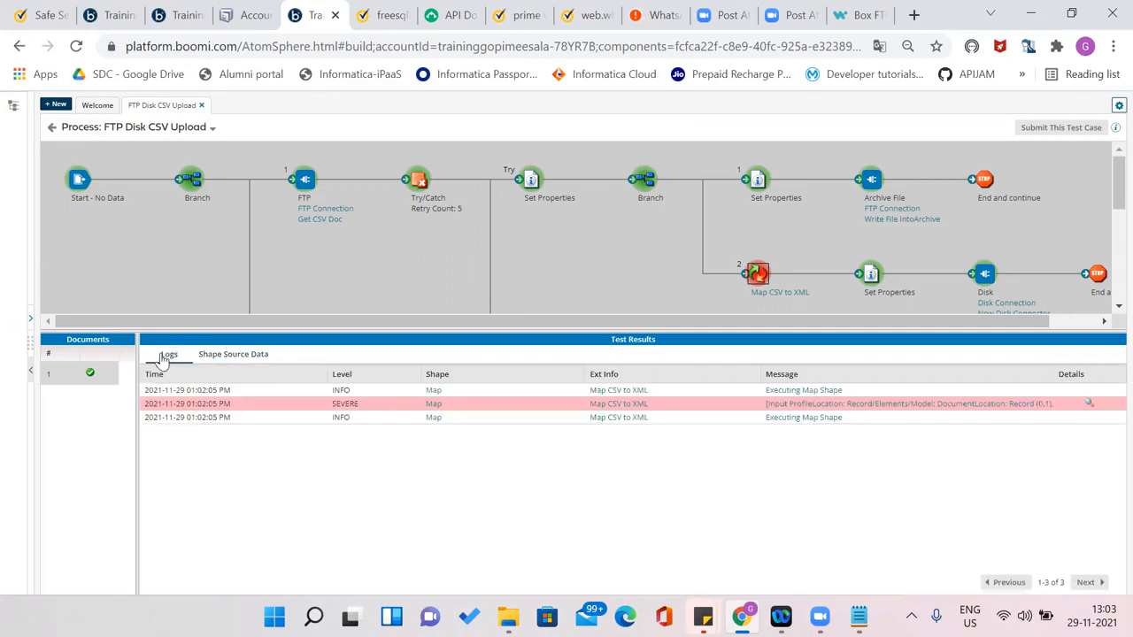
pyautogui.click(1092, 404)
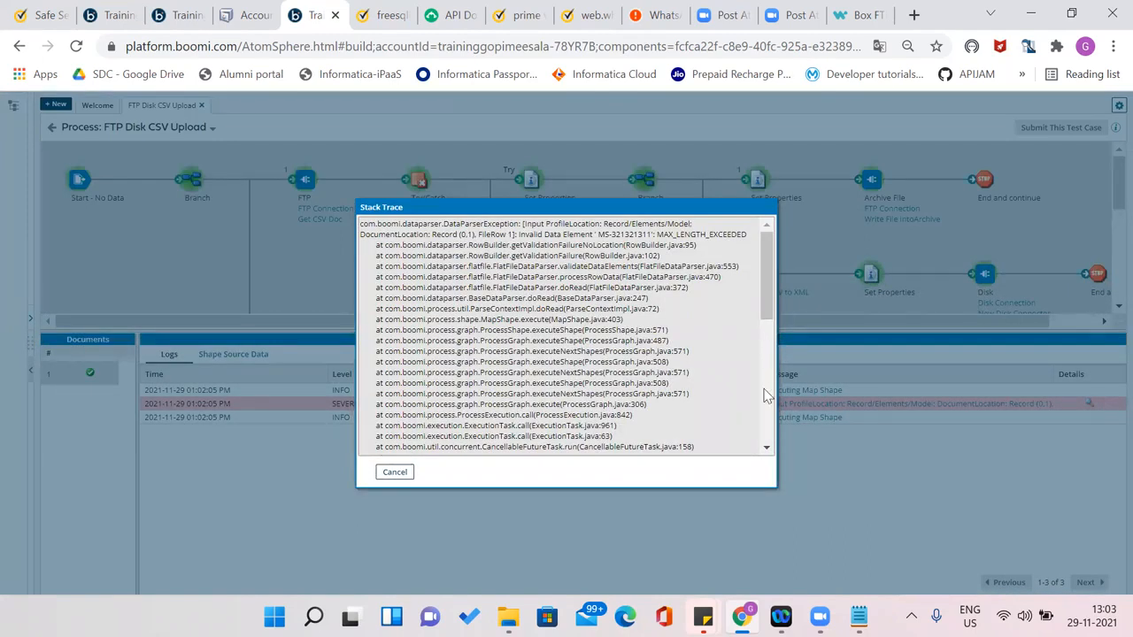
pyautogui.scroll(-3, 766, 395)
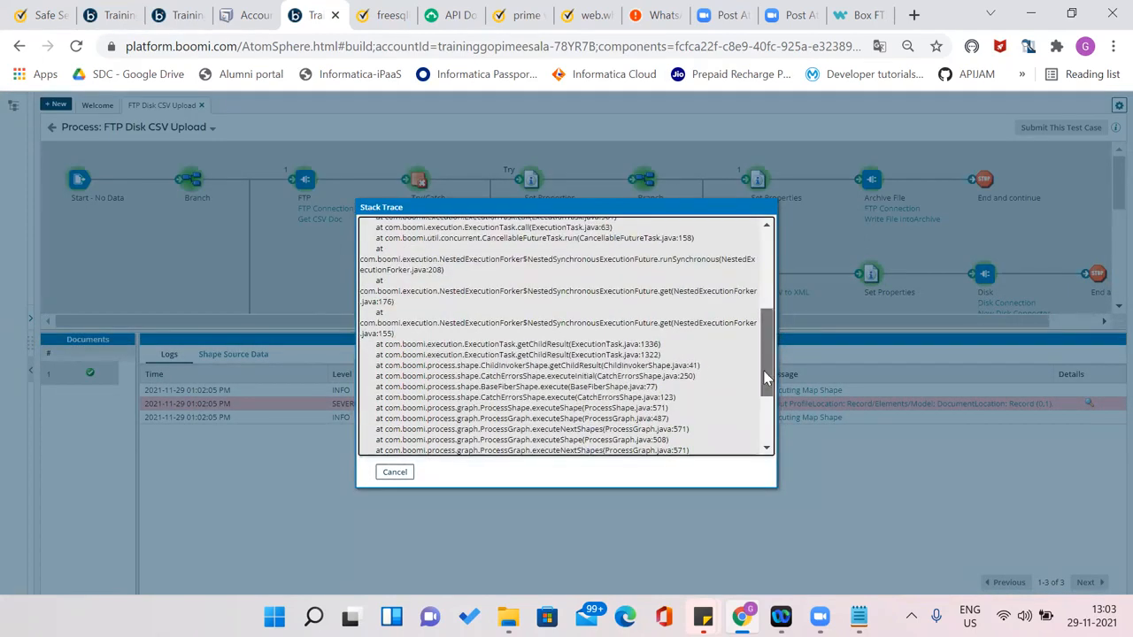
pyautogui.scroll(-1, 768, 442)
pyautogui.scroll(10, 766, 257)
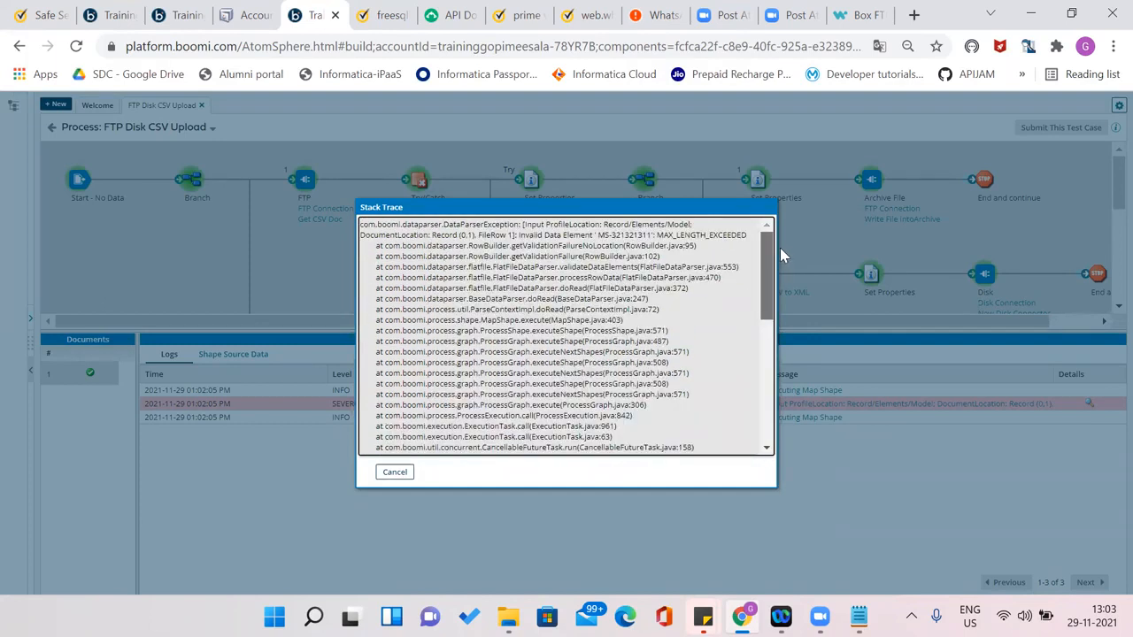
# Shrink the Test Results area and reread the exception message in the Map CSV to XML shape's SEVERE stack trace
pyautogui.click(394, 473)
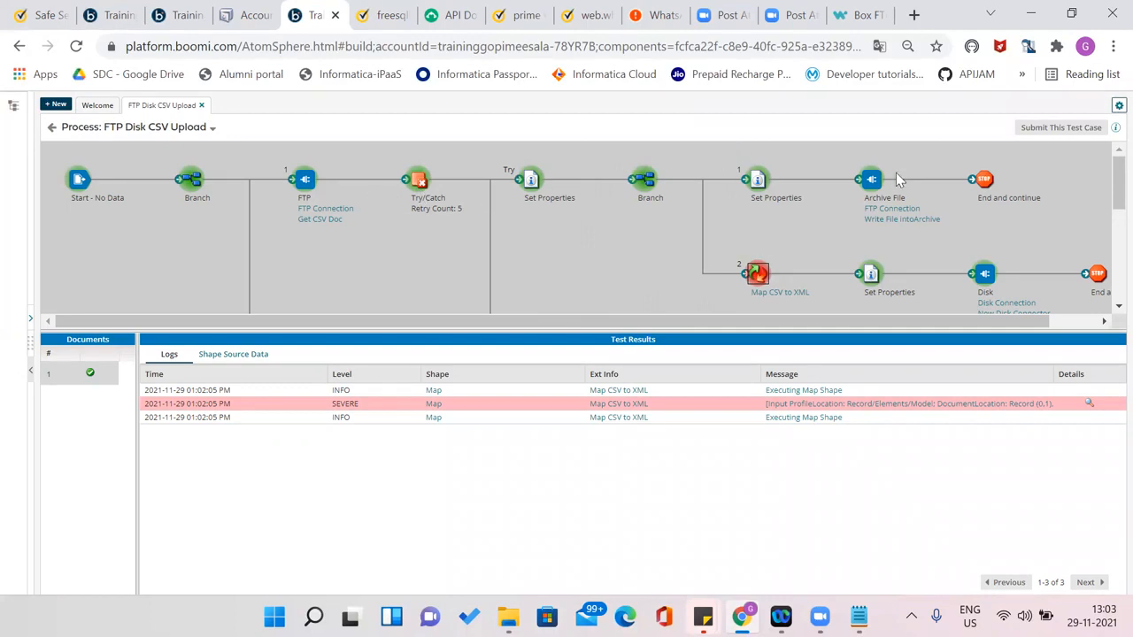
pyautogui.moveTo(633, 338); pyautogui.dragTo(629, 406)
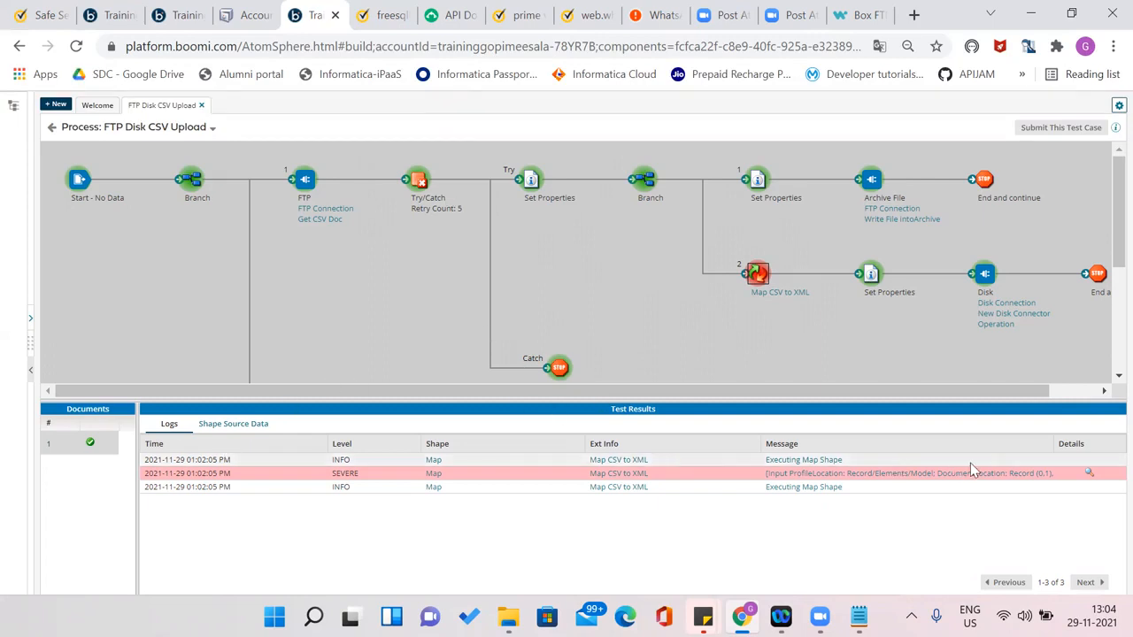
pyautogui.click(1090, 474)
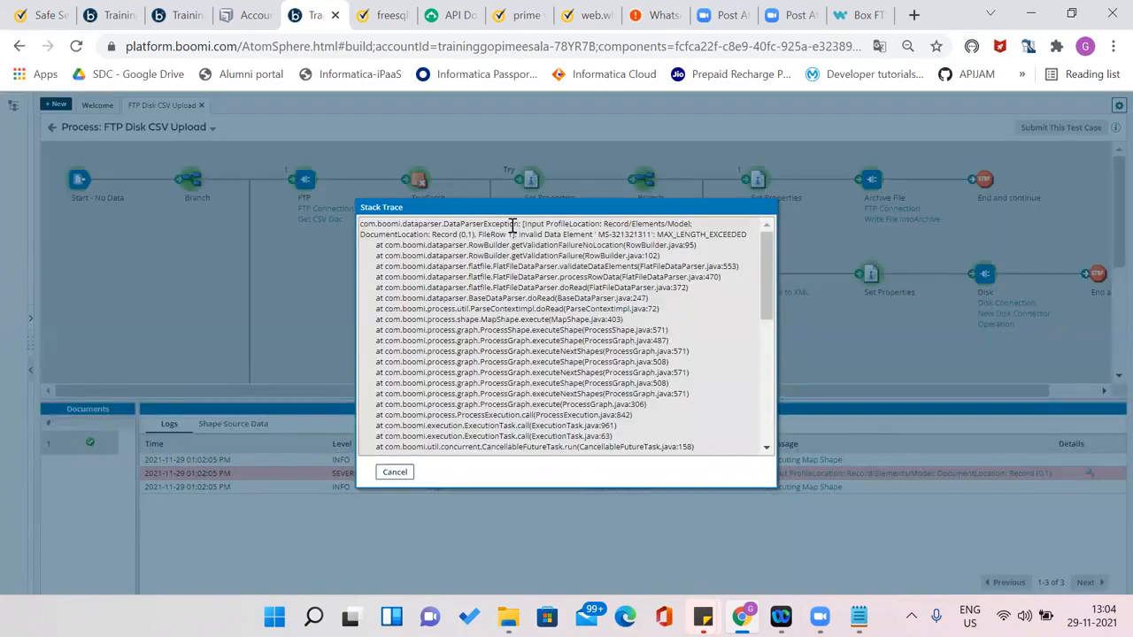
pyautogui.moveTo(520, 224)
pyautogui.mouseDown()
pyautogui.moveTo(690, 226)
pyautogui.moveTo(542, 246)
pyautogui.moveTo(620, 224)
pyautogui.moveTo(758, 245)
pyautogui.mouseUp()
pyautogui.click(403, 477)
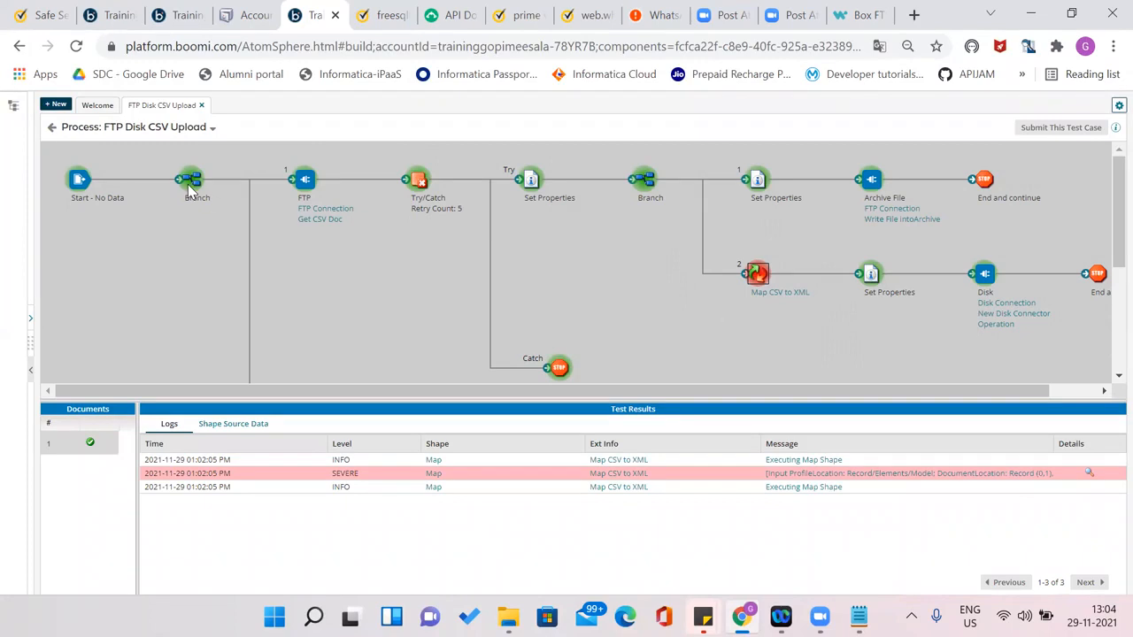
# Return to the process editor and review the Catch path and the Message, Mail and Stop shapes on the Decision's False path
pyautogui.click(51, 128)
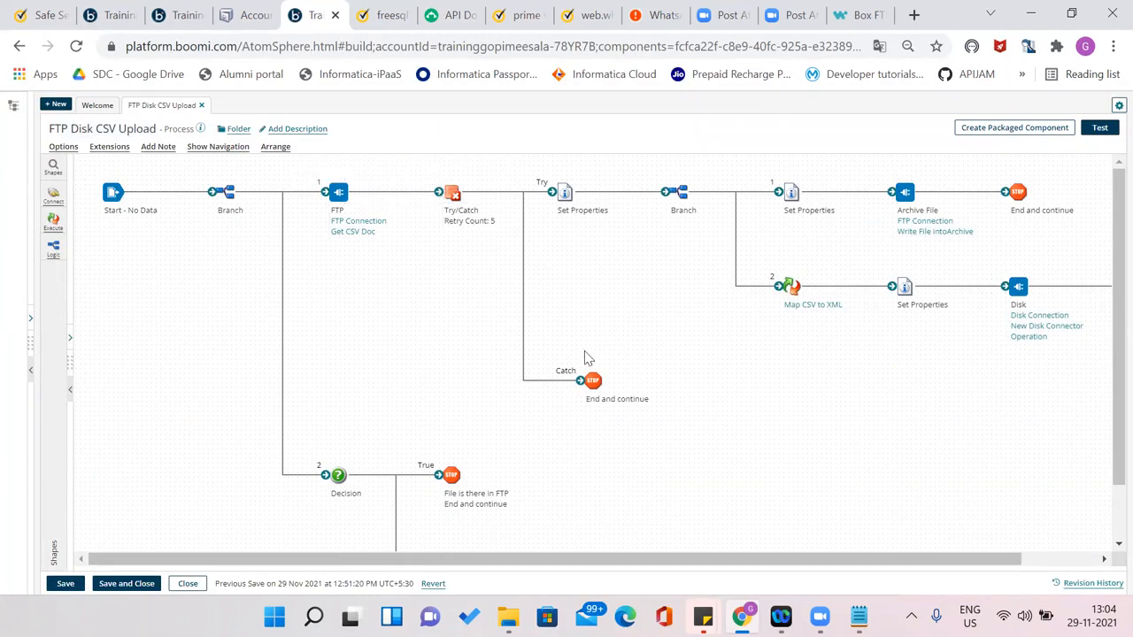
pyautogui.moveTo(571, 341); pyautogui.dragTo(681, 452)
pyautogui.moveTo(550, 318); pyautogui.dragTo(725, 496)
pyautogui.moveTo(1108, 416); pyautogui.dragTo(1109, 500)
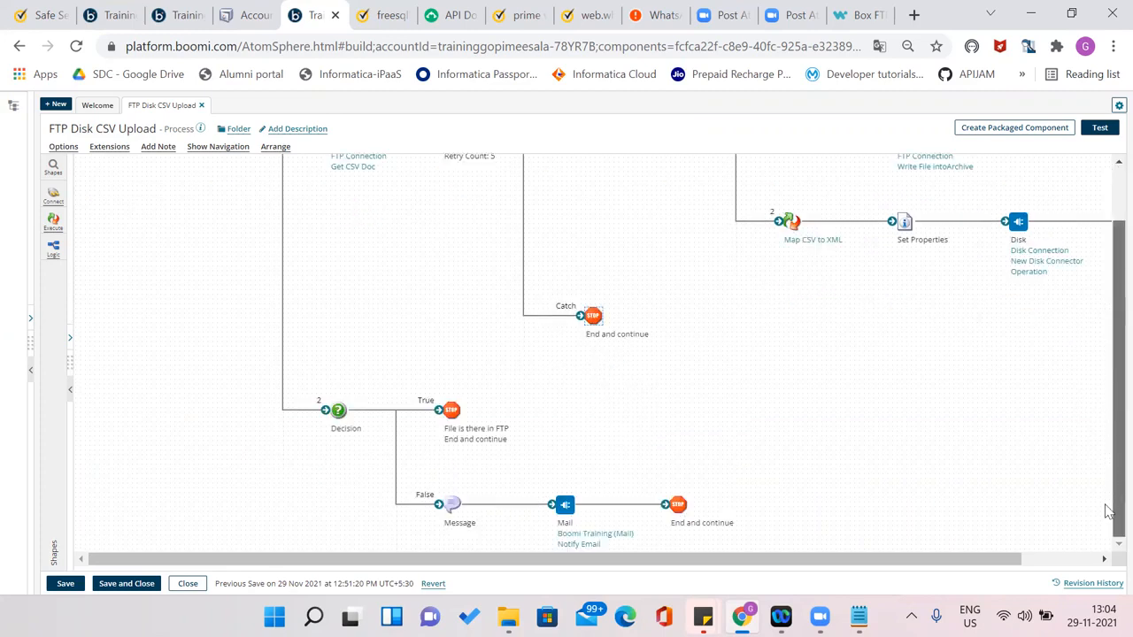
pyautogui.moveTo(421, 471); pyautogui.dragTo(722, 550)
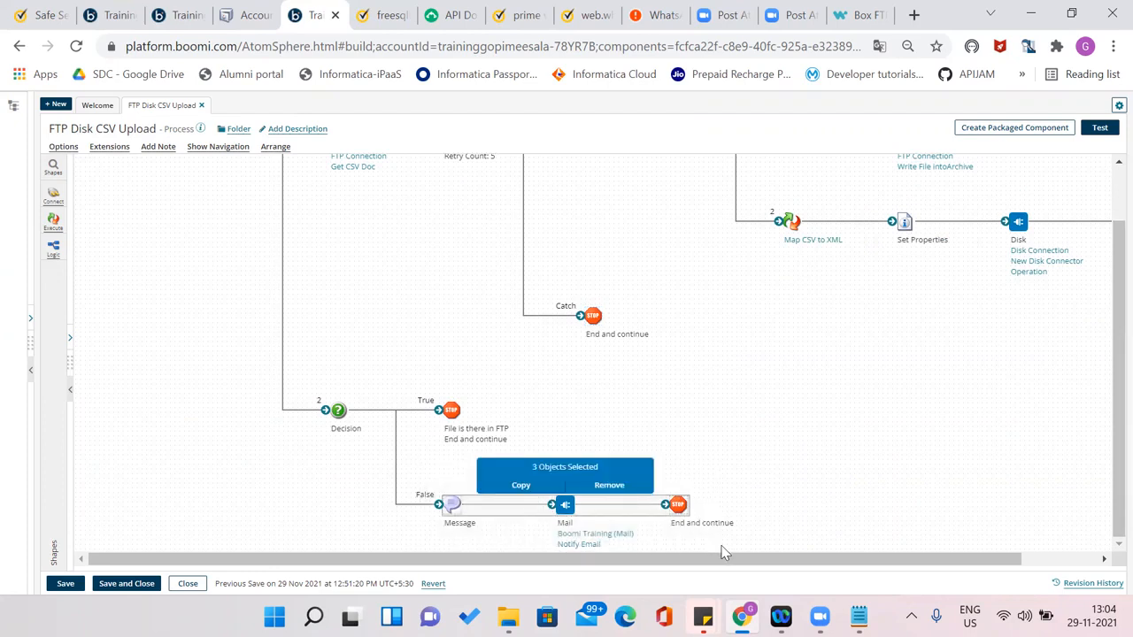
pyautogui.click(714, 367)
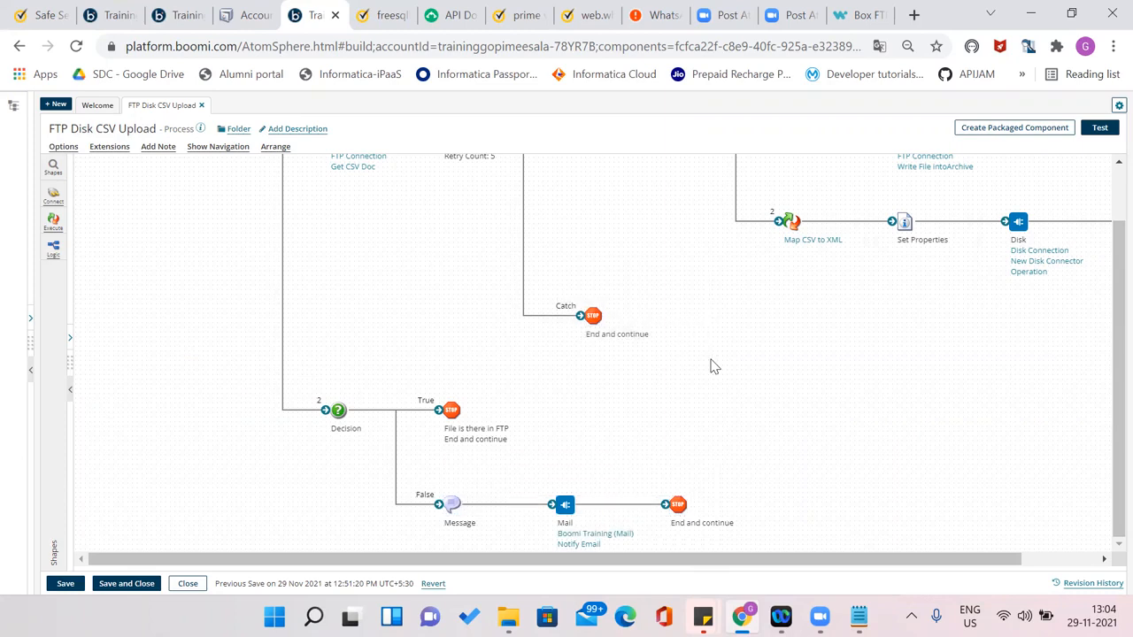
pyautogui.moveTo(1114, 242); pyautogui.dragTo(1106, 166)
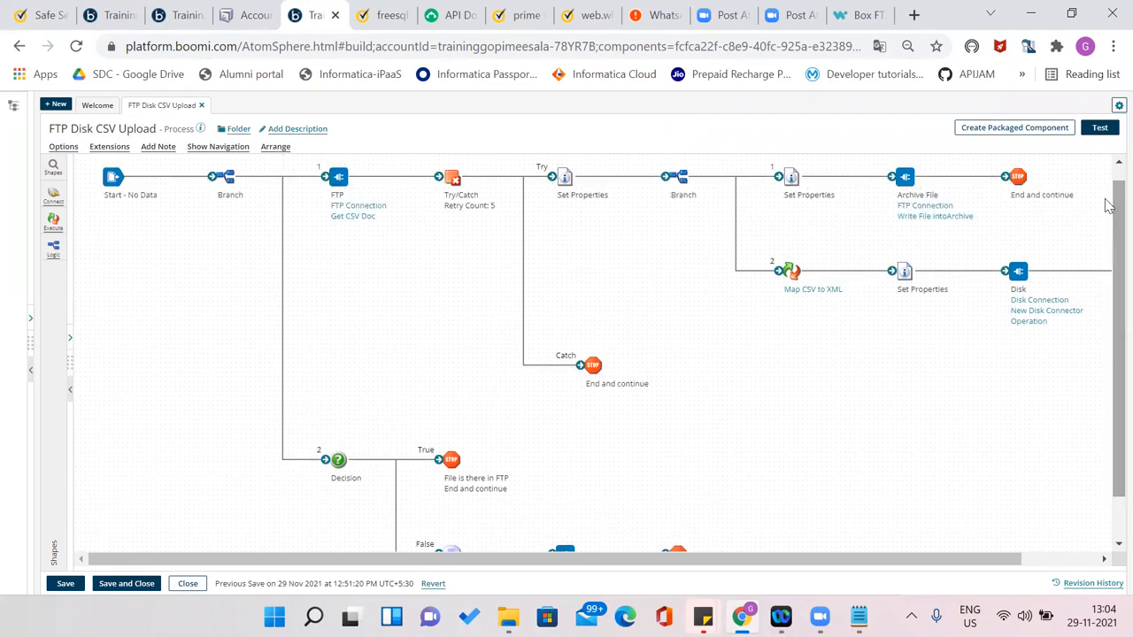
# Add a Message shape with default settings to the Catch path of the Try/Catch shape, placed just before the Stop shape
pyautogui.click(57, 172)
pyautogui.write('e')
pyautogui.moveTo(111, 242); pyautogui.dragTo(1012, 348)
pyautogui.click(788, 583)
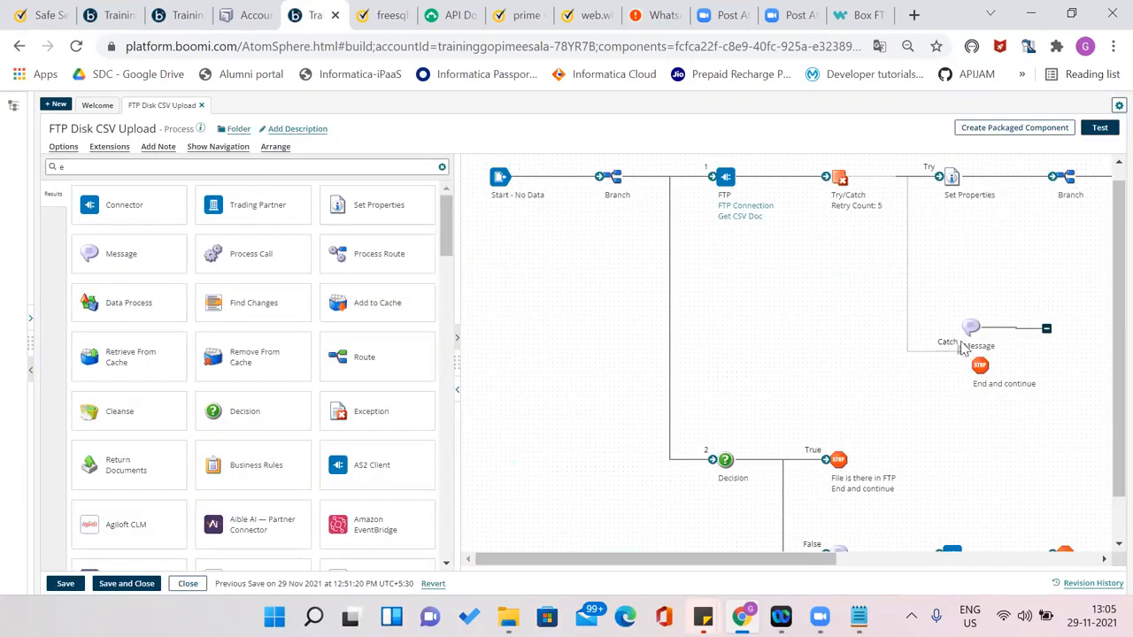
pyautogui.moveTo(970, 327); pyautogui.dragTo(942, 381)
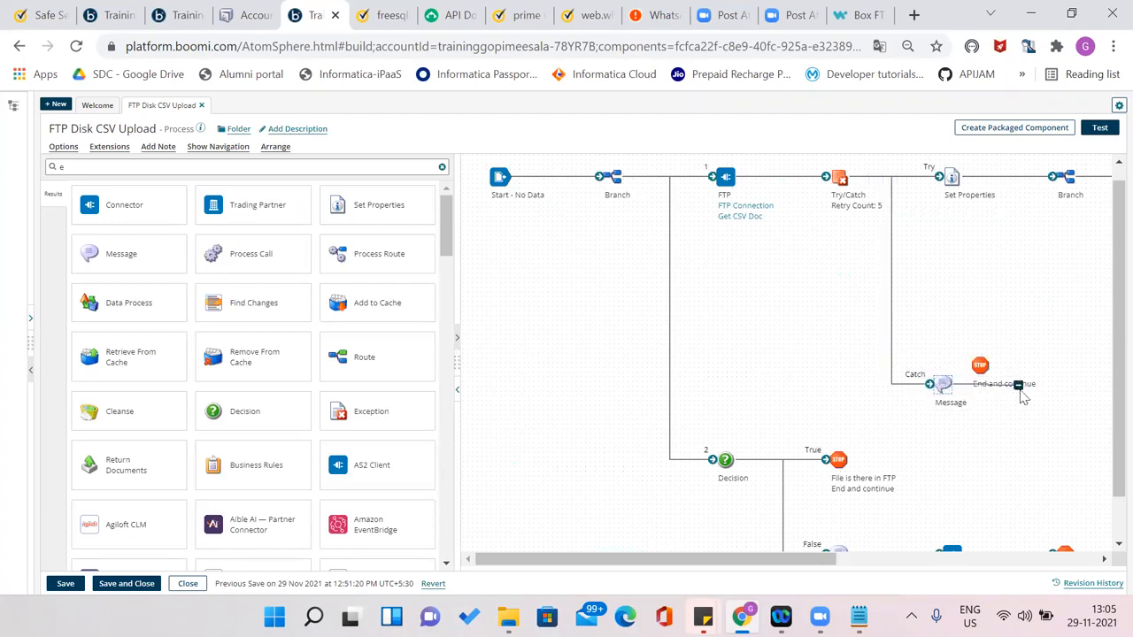
# Connect the Catch path's Message shape to the End and continue Stop shape and save the process
pyautogui.moveTo(981, 370)
pyautogui.moveTo(981, 370)
pyautogui.mouseDown()
pyautogui.moveTo(997, 371)
pyautogui.moveTo(997, 383)
pyautogui.mouseUp()
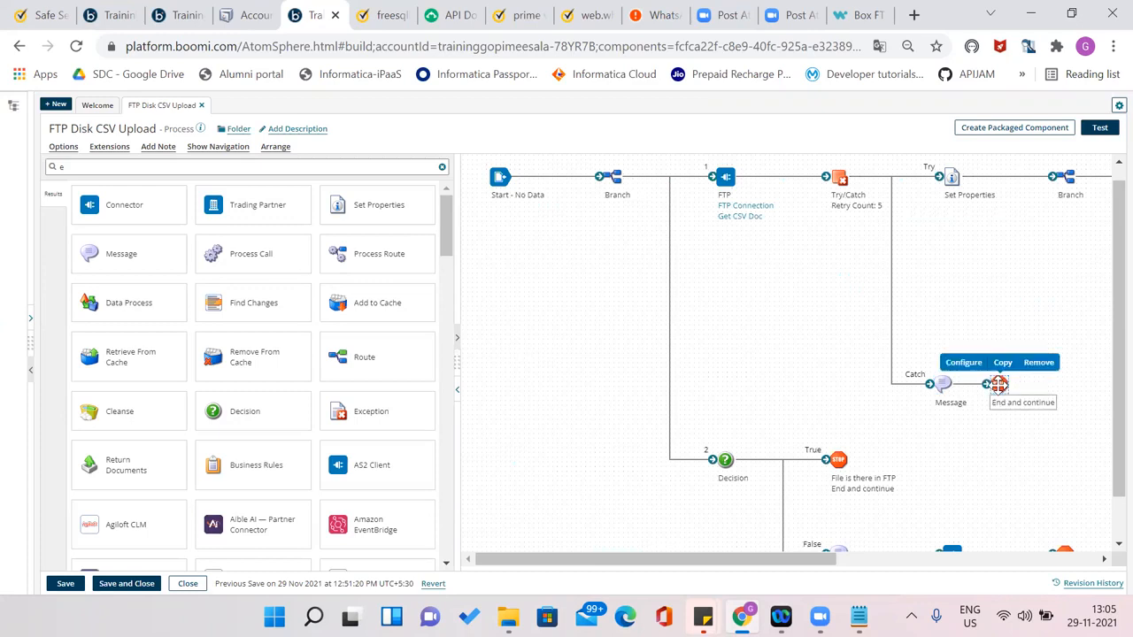
pyautogui.click(73, 585)
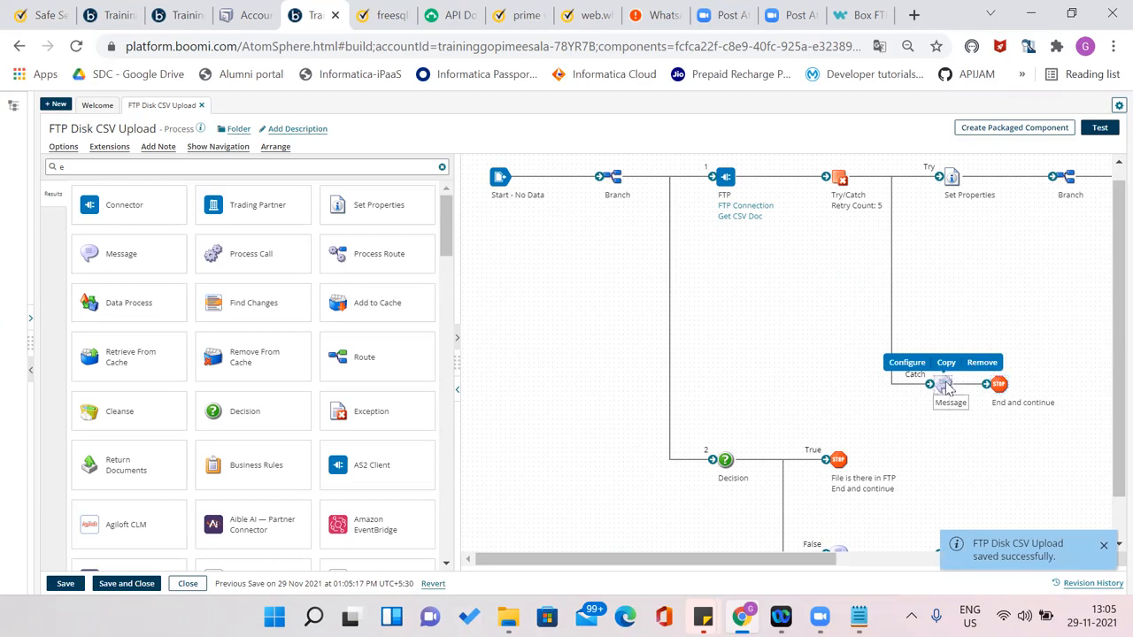
# Open the Catch path's Message shape settings and read the description of what the shape generates
pyautogui.doubleClick(941, 381)
pyautogui.click(905, 291)
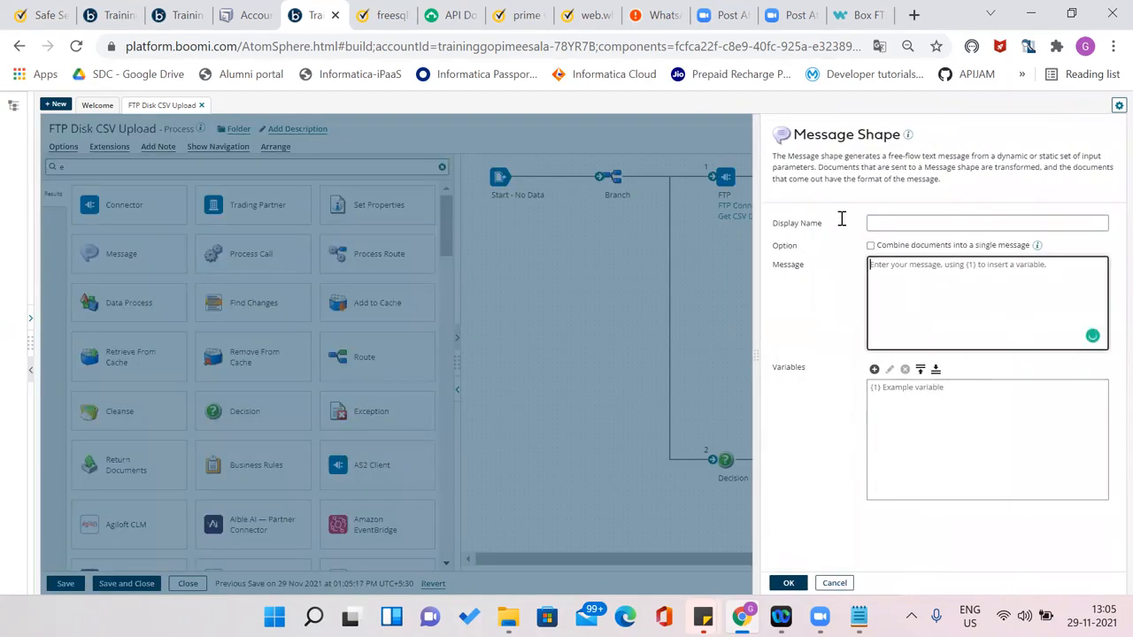
pyautogui.moveTo(777, 162); pyautogui.dragTo(819, 167)
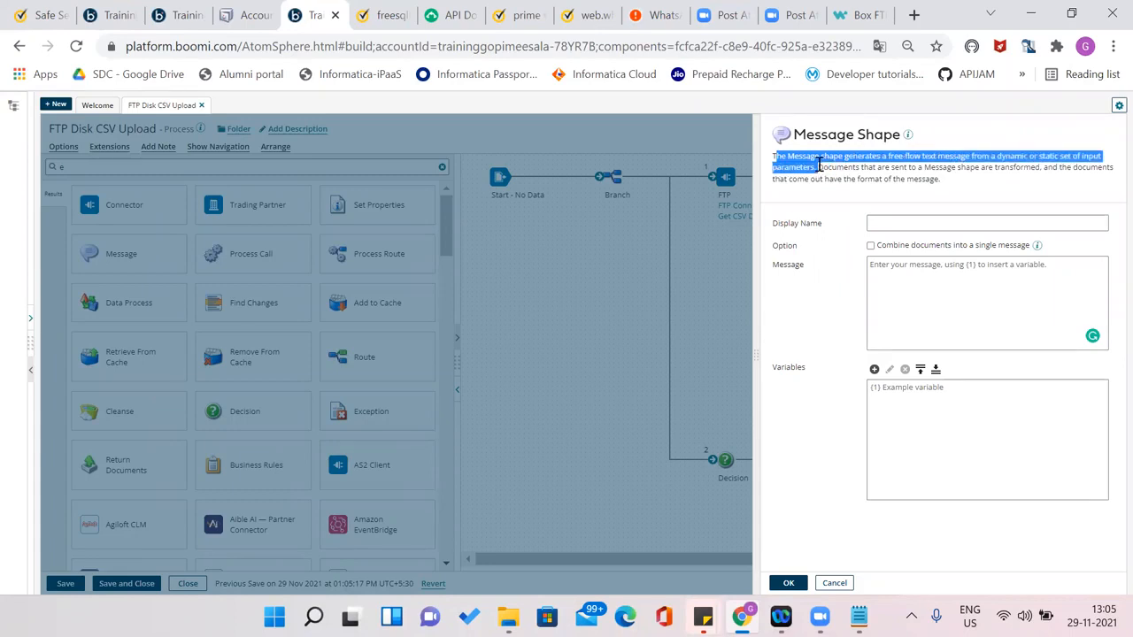
pyautogui.click(923, 280)
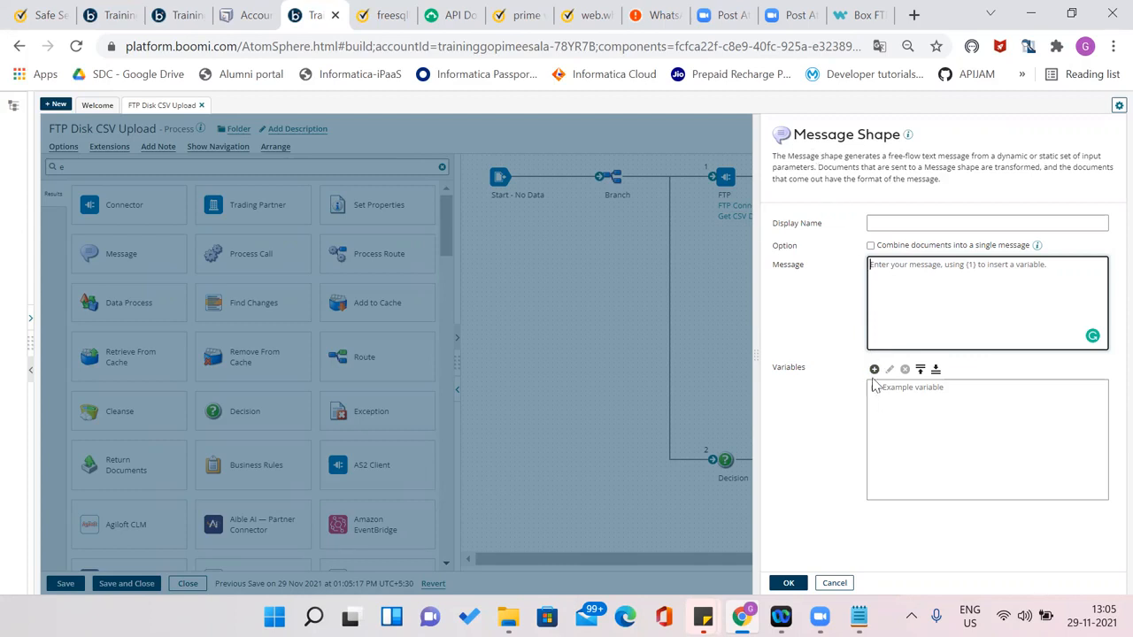
pyautogui.click(788, 582)
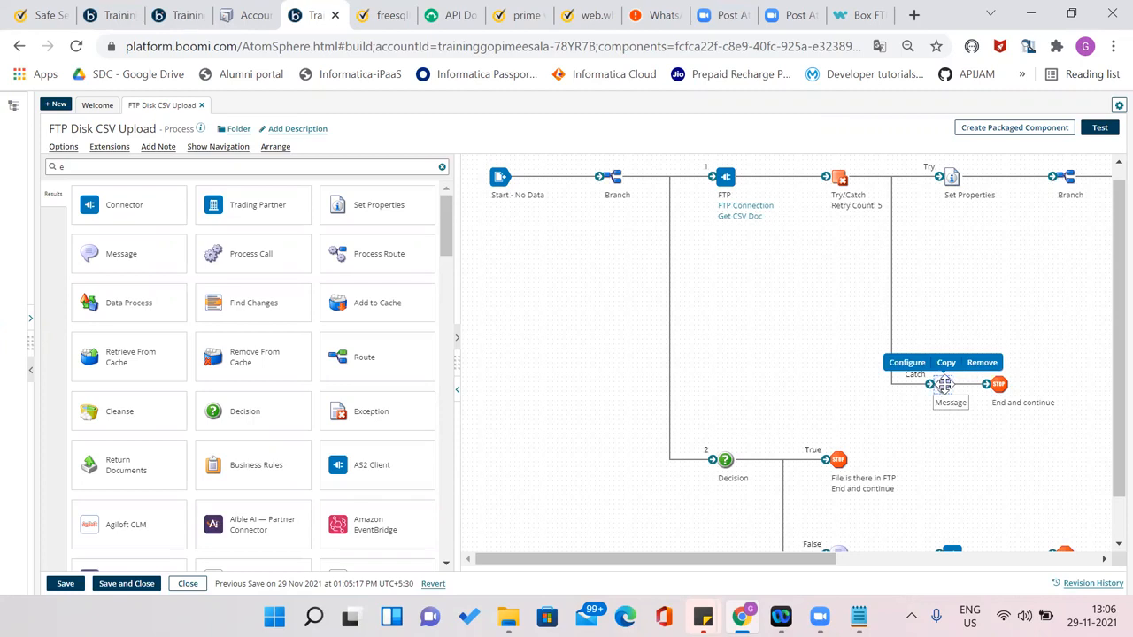
# Start a variable of type Document Property in the Catch path's Message shape and open the property's source type choices
pyautogui.doubleClick(944, 384)
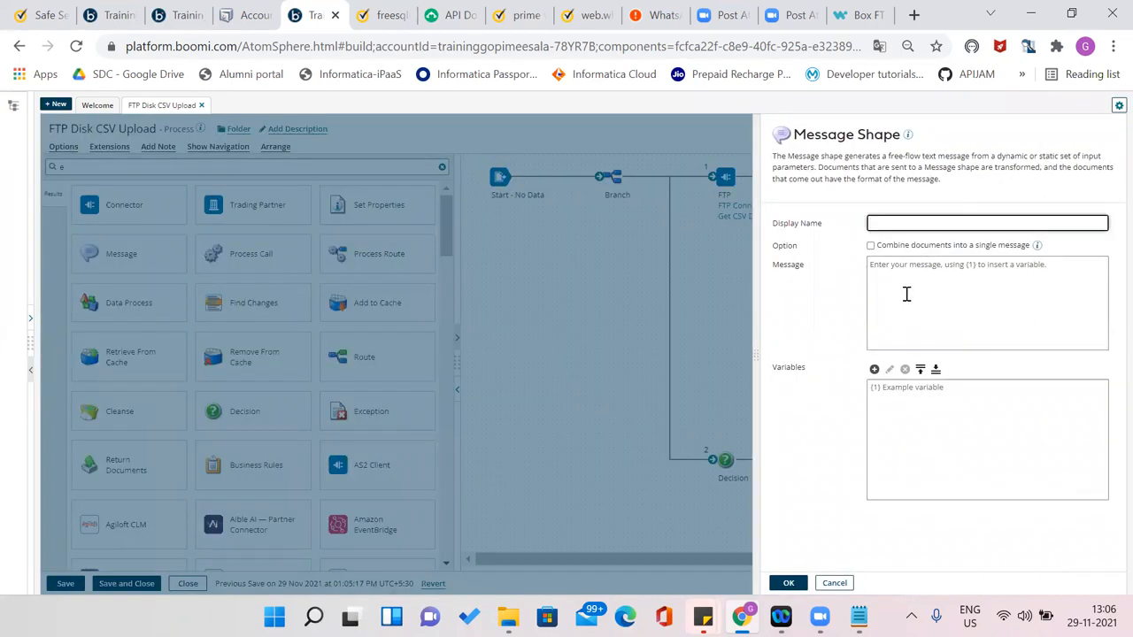
pyautogui.click(911, 431)
pyautogui.click(873, 370)
pyautogui.click(626, 201)
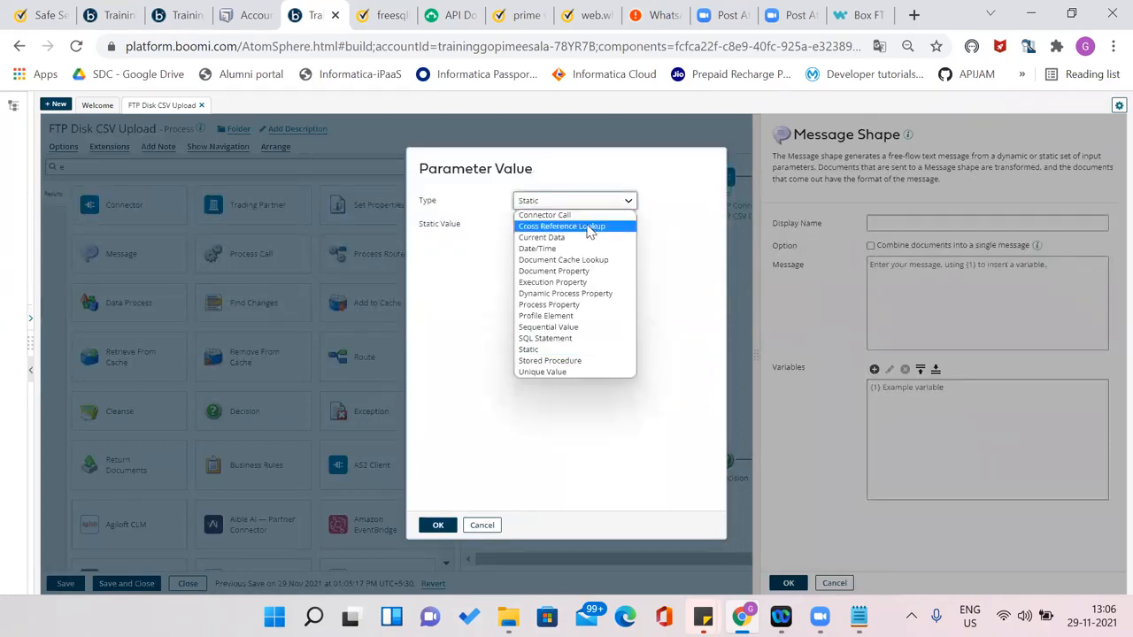
pyautogui.click(547, 272)
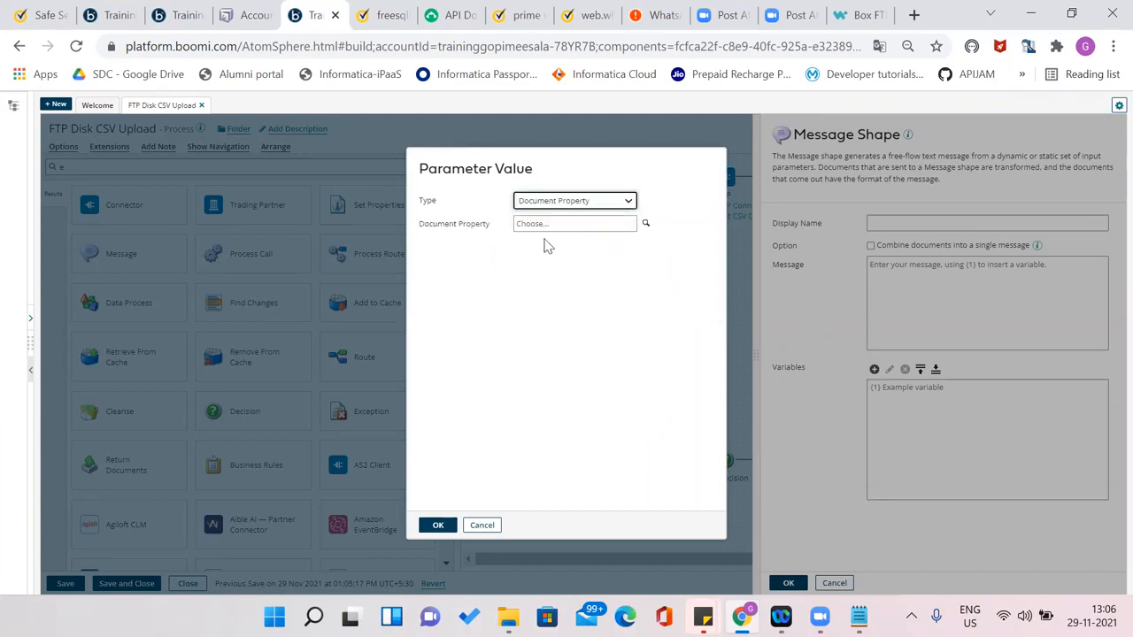
pyautogui.click(645, 226)
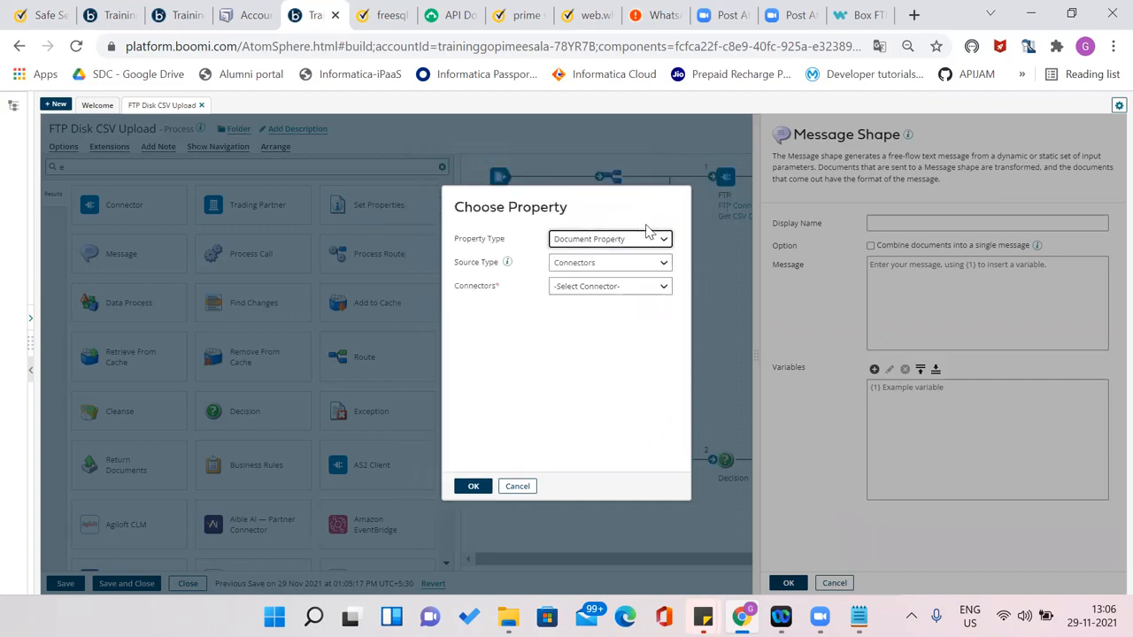
pyautogui.click(569, 264)
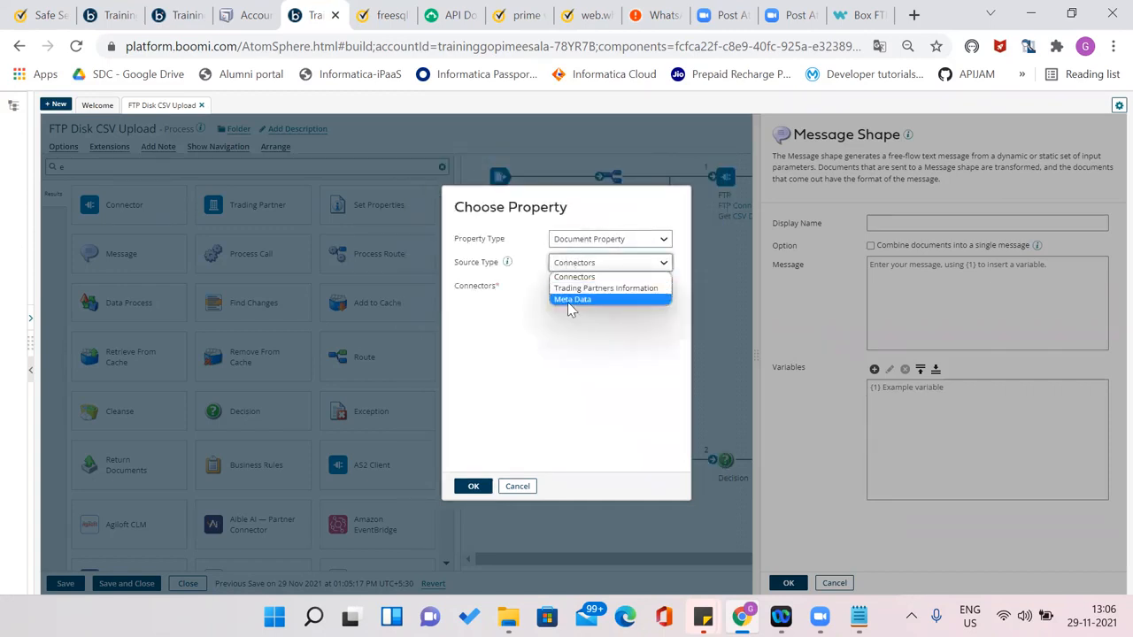
pyautogui.click(573, 301)
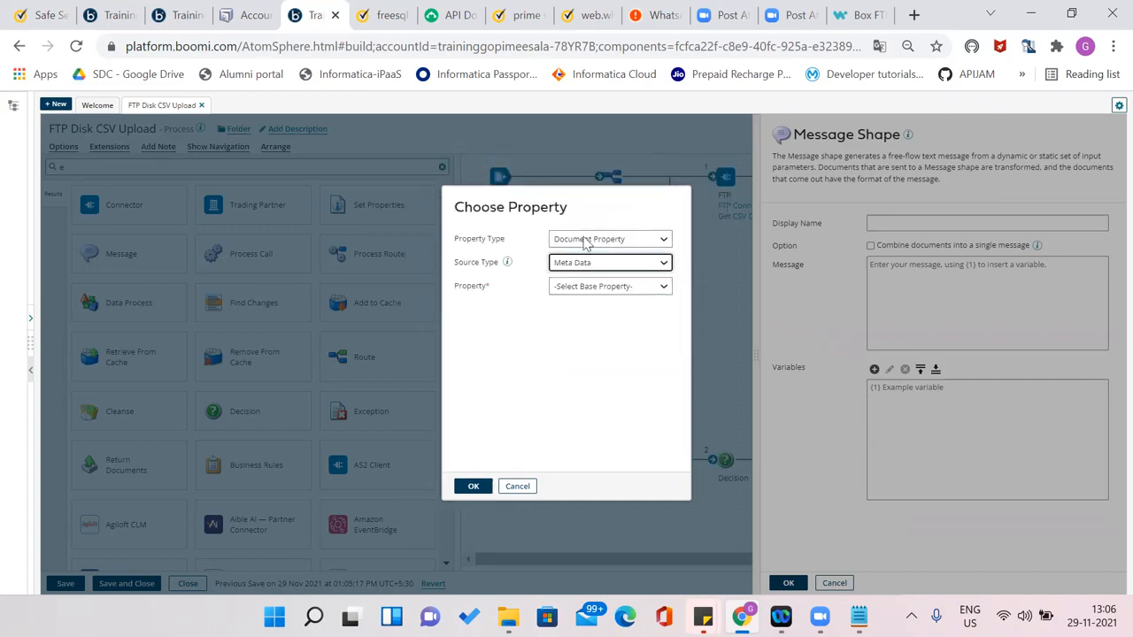
pyautogui.click(584, 240)
pyautogui.click(588, 254)
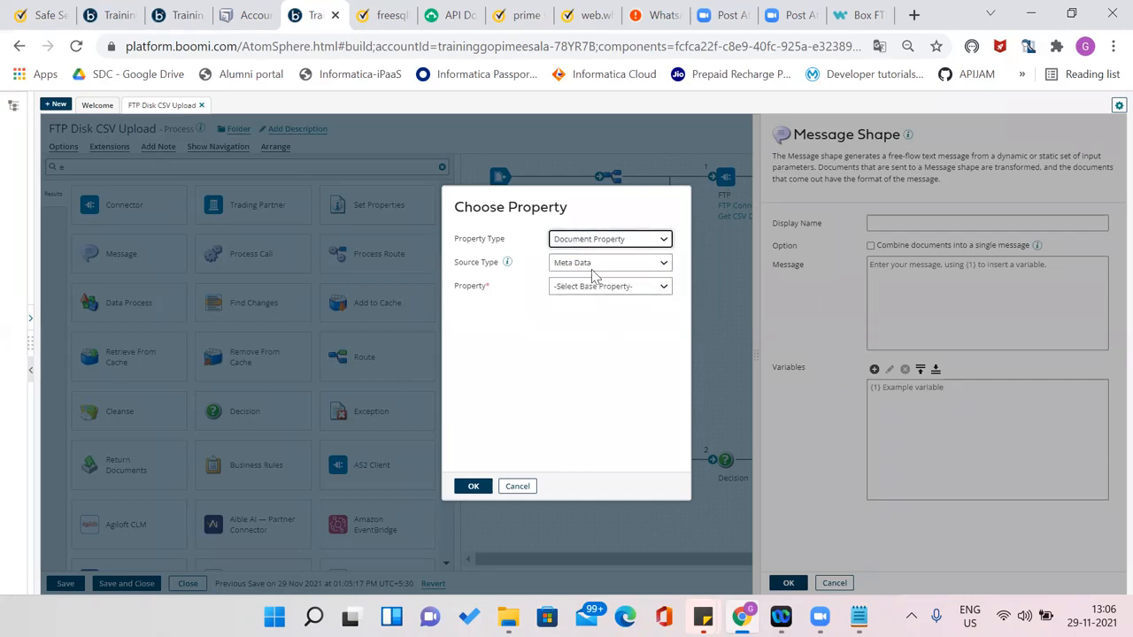
pyautogui.click(592, 268)
pyautogui.click(589, 297)
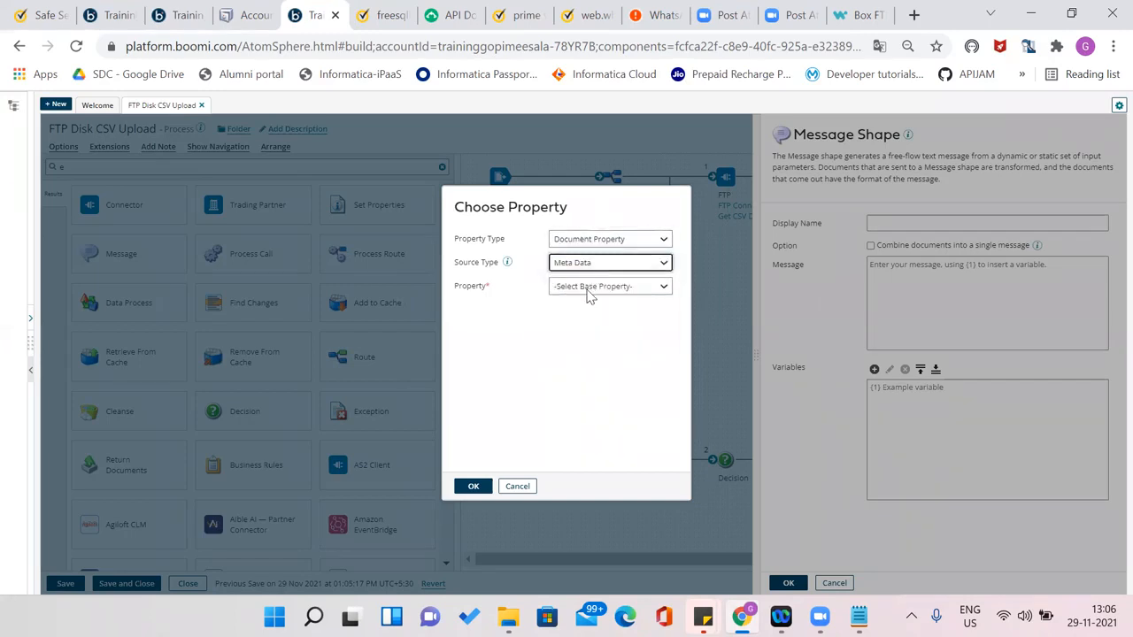
pyautogui.click(589, 288)
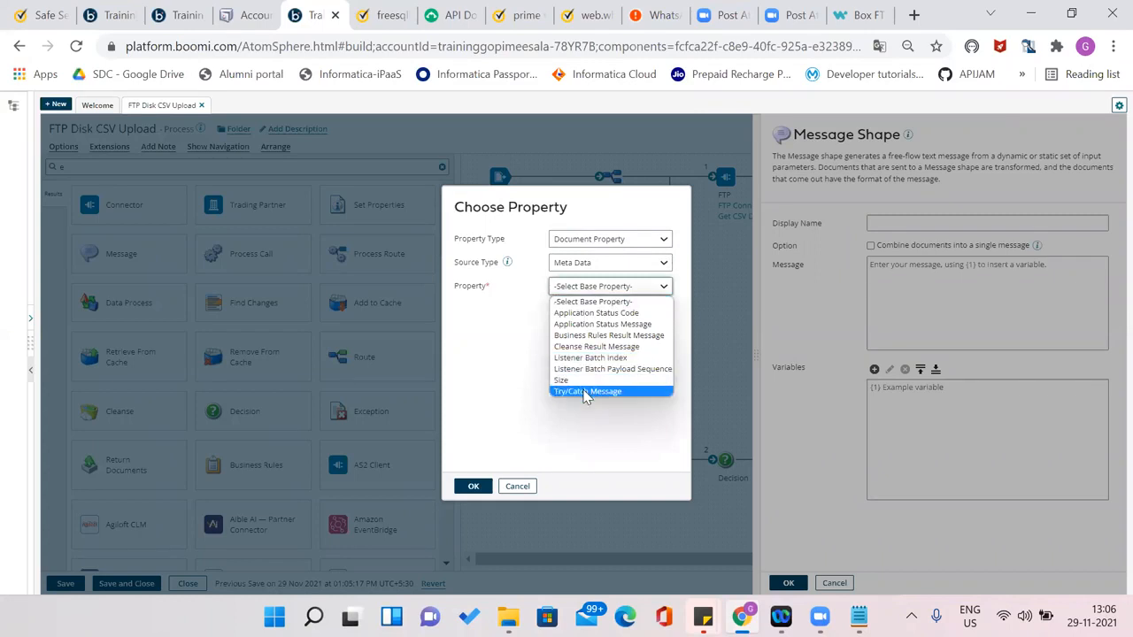
pyautogui.click(518, 485)
pyautogui.click(518, 485)
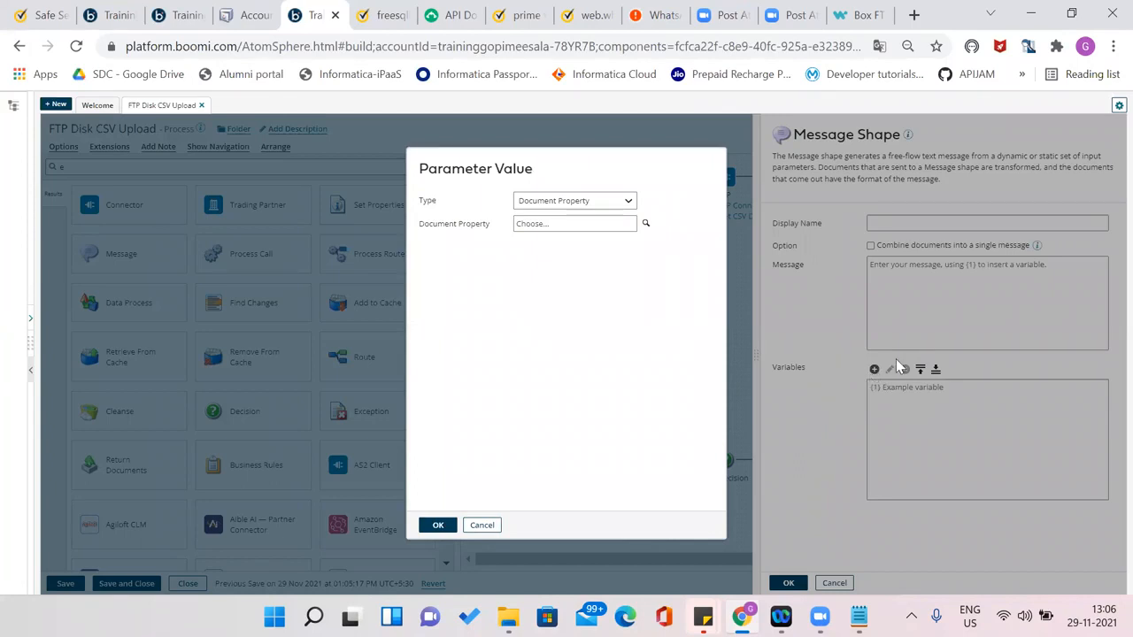
# Set the message variable to the document property Try/Catch Message with source type Meta Data
pyautogui.click(604, 203)
pyautogui.click(552, 272)
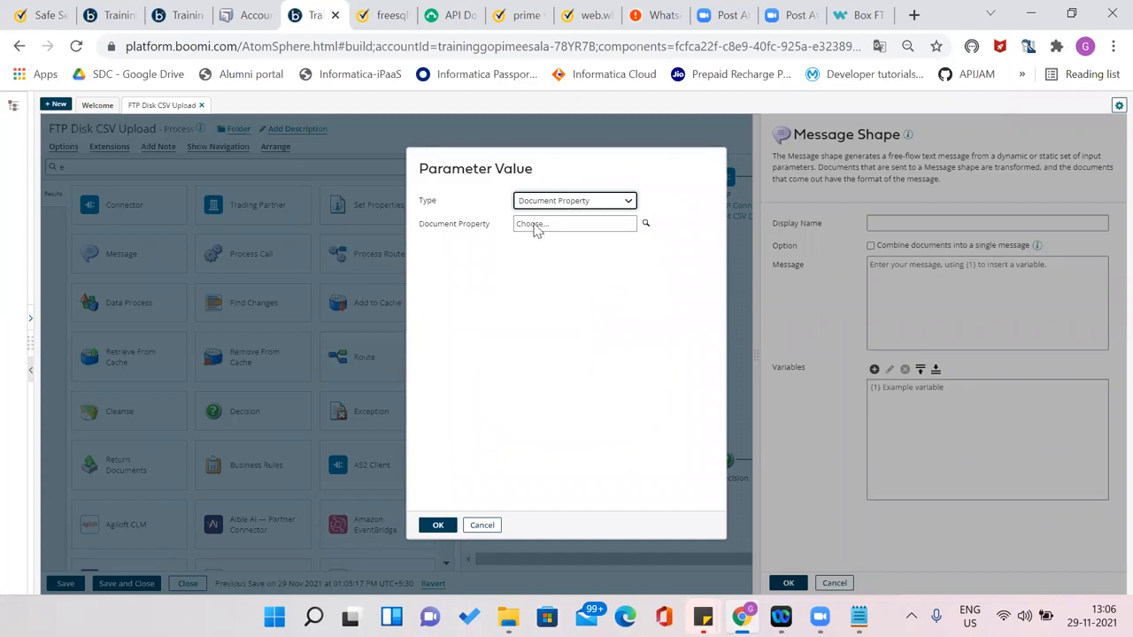
pyautogui.click(645, 227)
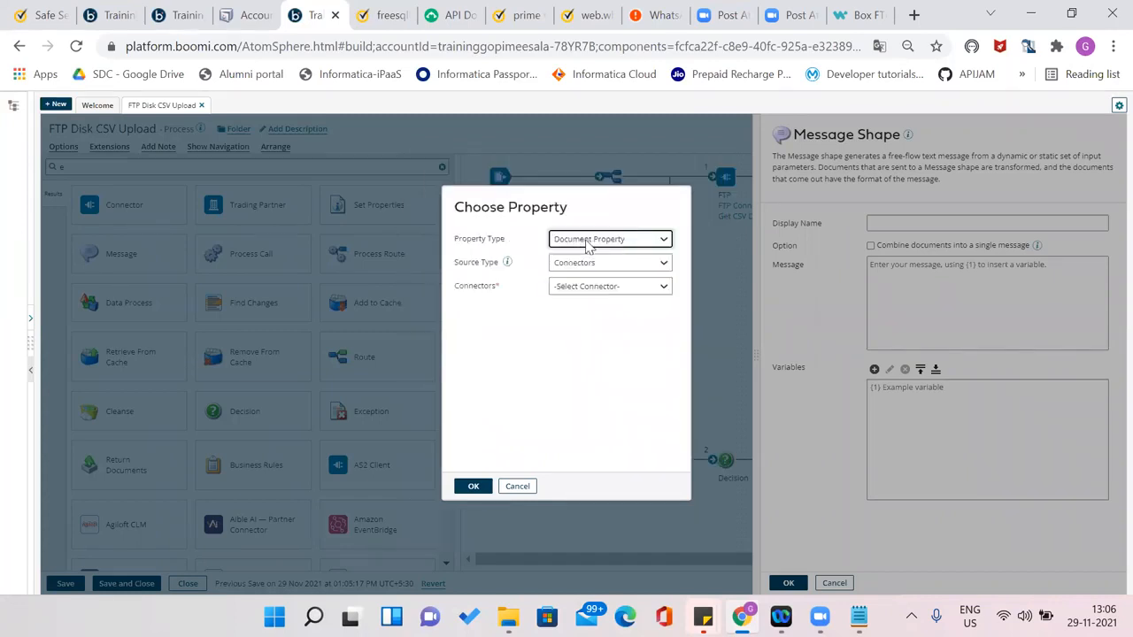
pyautogui.click(556, 262)
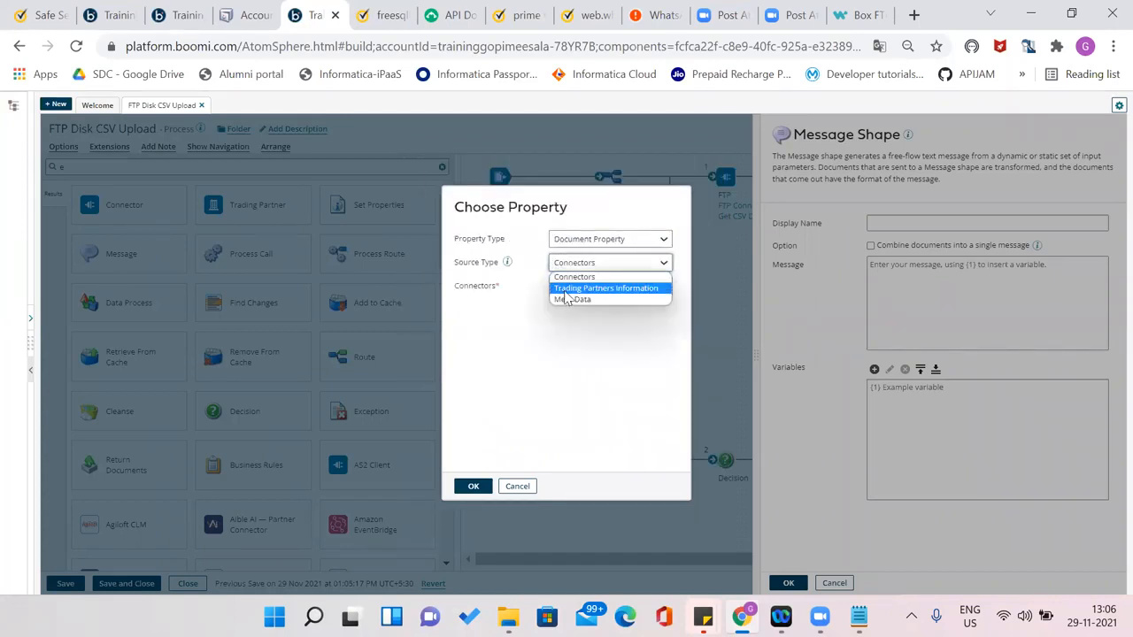
pyautogui.click(566, 300)
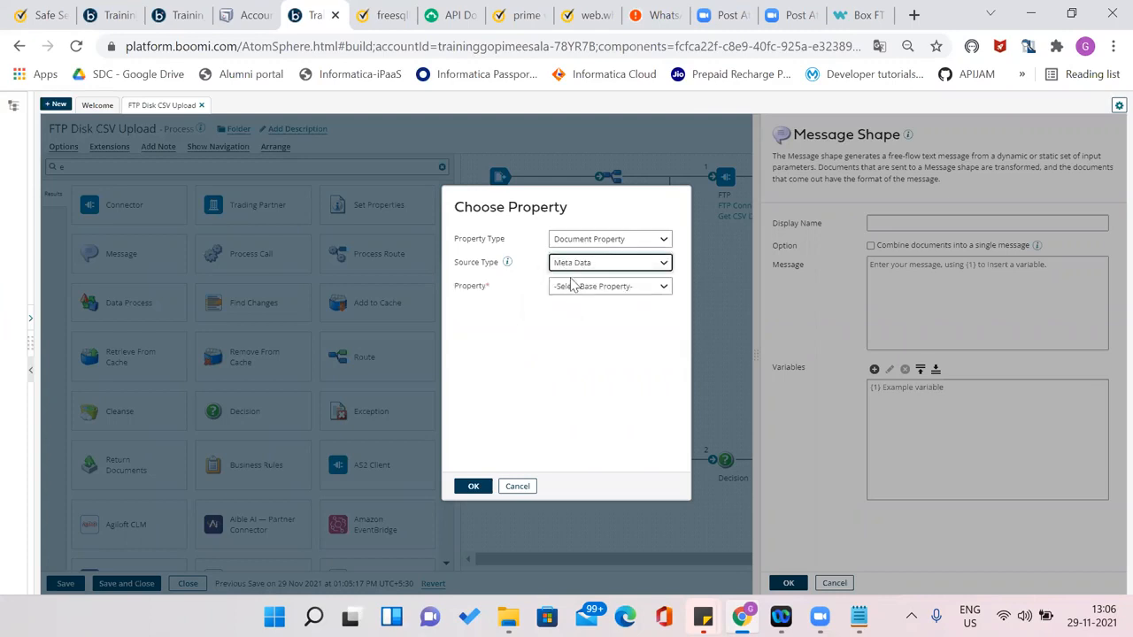
pyautogui.click(572, 290)
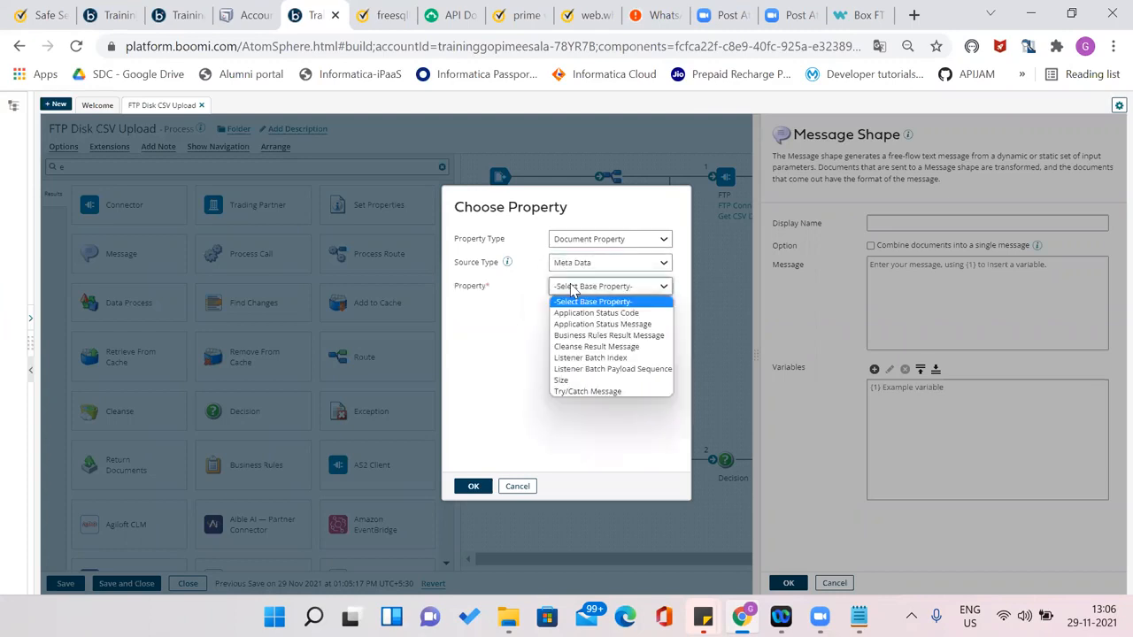
pyautogui.click(571, 391)
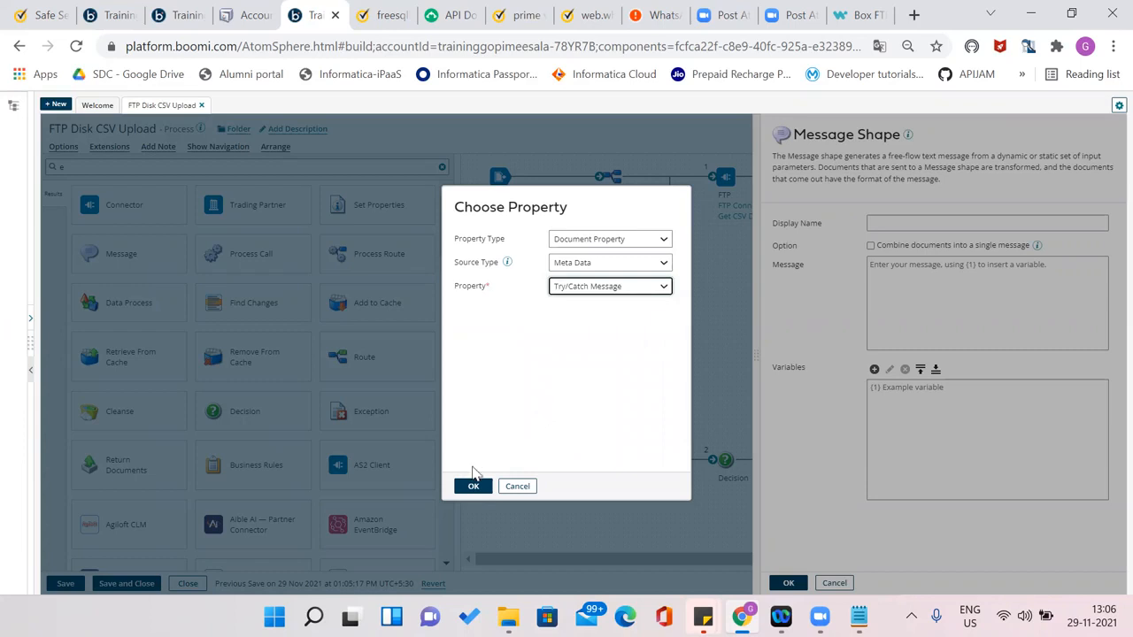
pyautogui.click(473, 486)
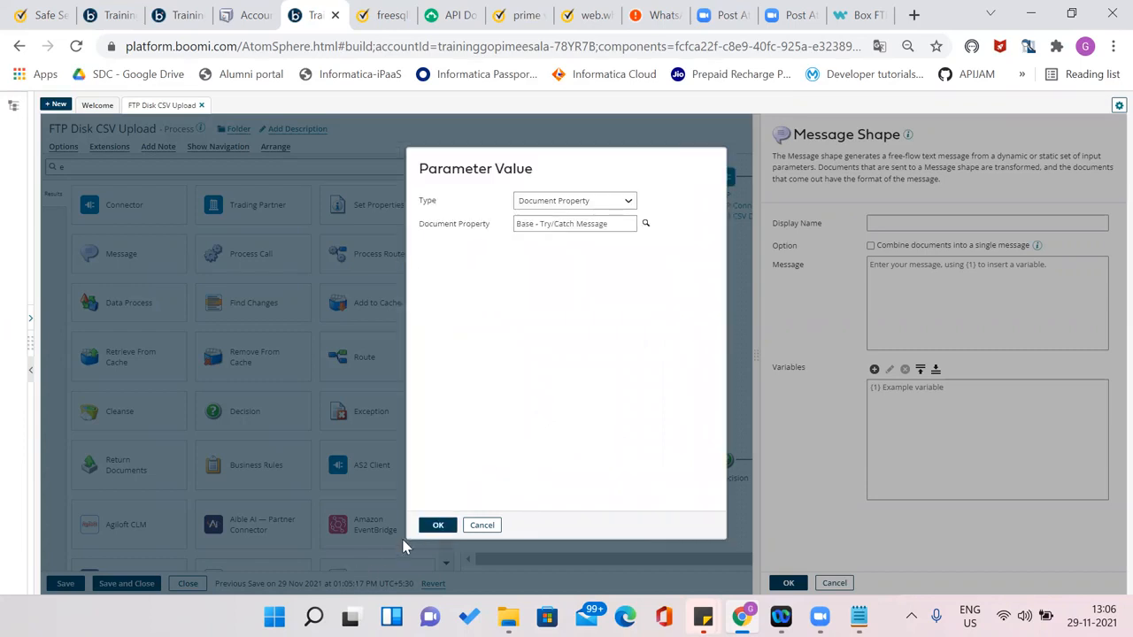
pyautogui.click(437, 525)
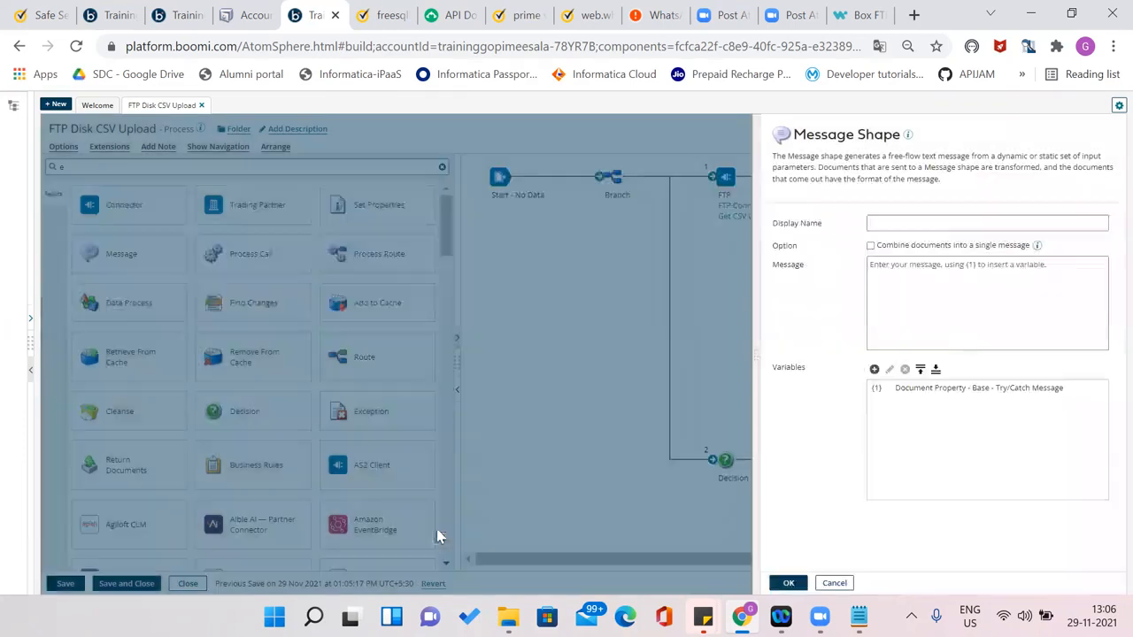
# Set the Message shape's text to "Error: {1}", apply it and save the process
pyautogui.click(938, 296)
pyautogui.write('Error: {')
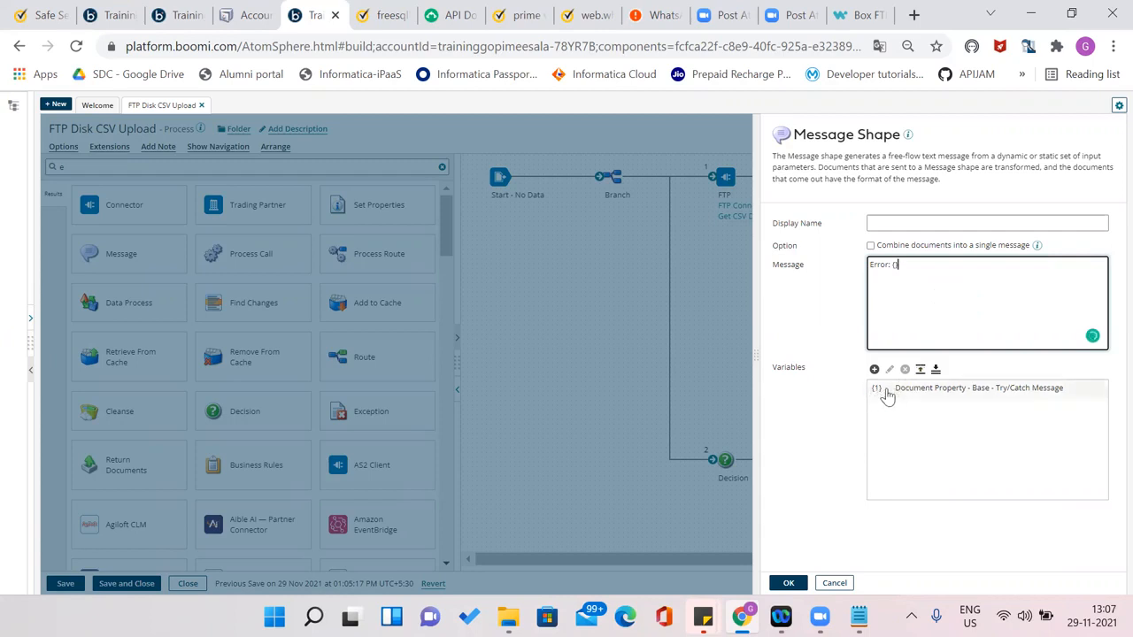
pyautogui.click(896, 269)
pyautogui.write('1')
pyautogui.click(789, 582)
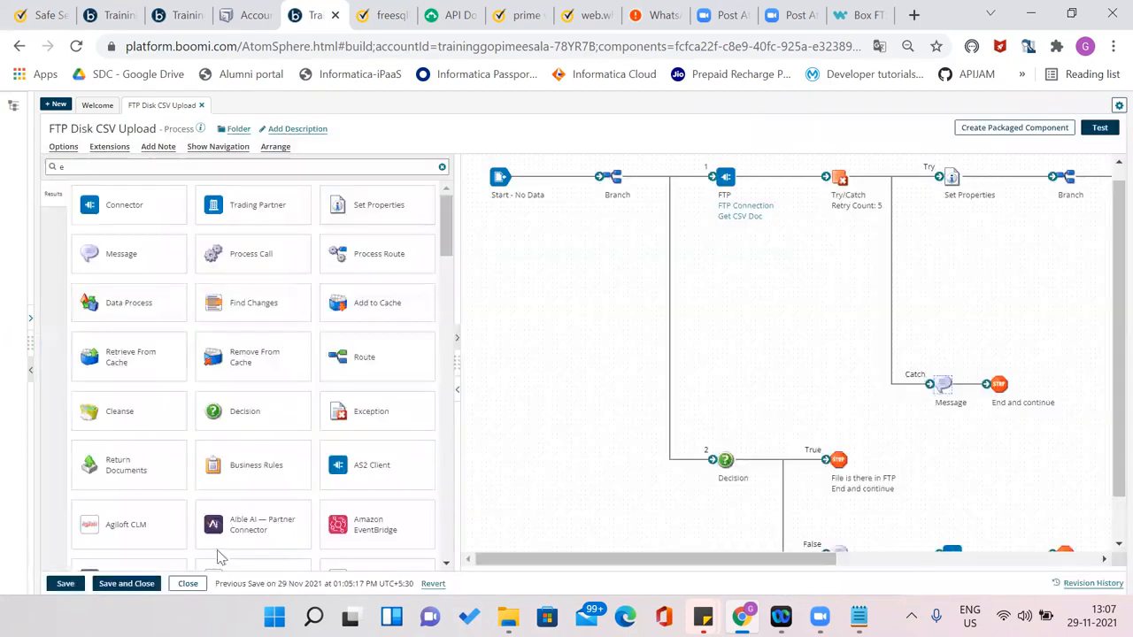
pyautogui.click(65, 584)
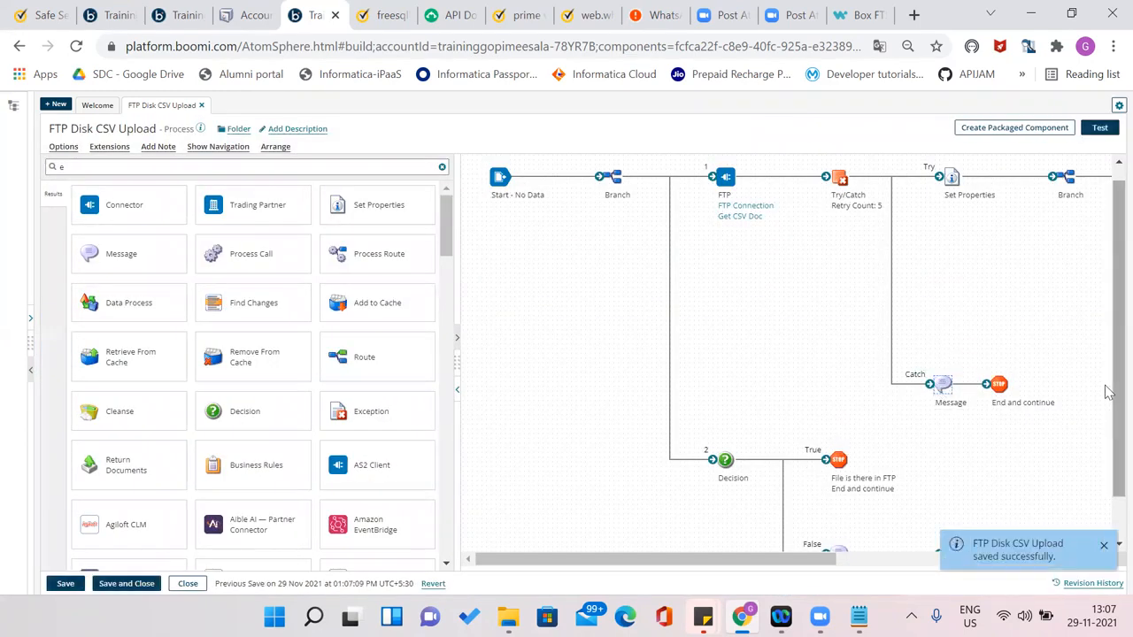
# Run a new test of the FTP Disk CSV Upload process on the Tes runtime
pyautogui.scroll(-1, 1107, 473)
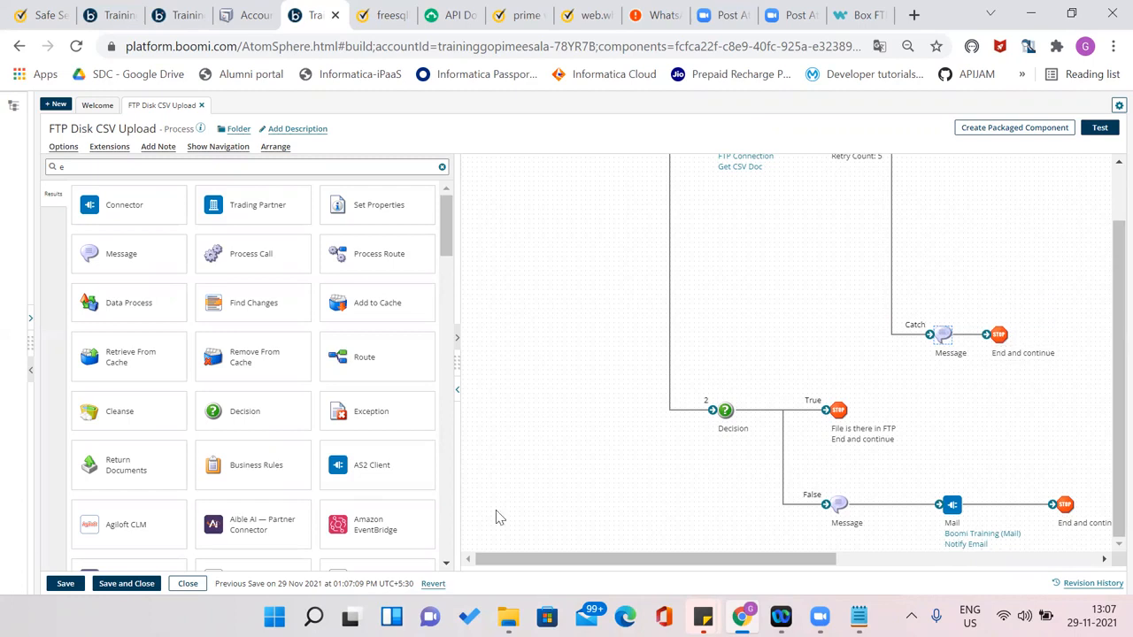
pyautogui.click(62, 584)
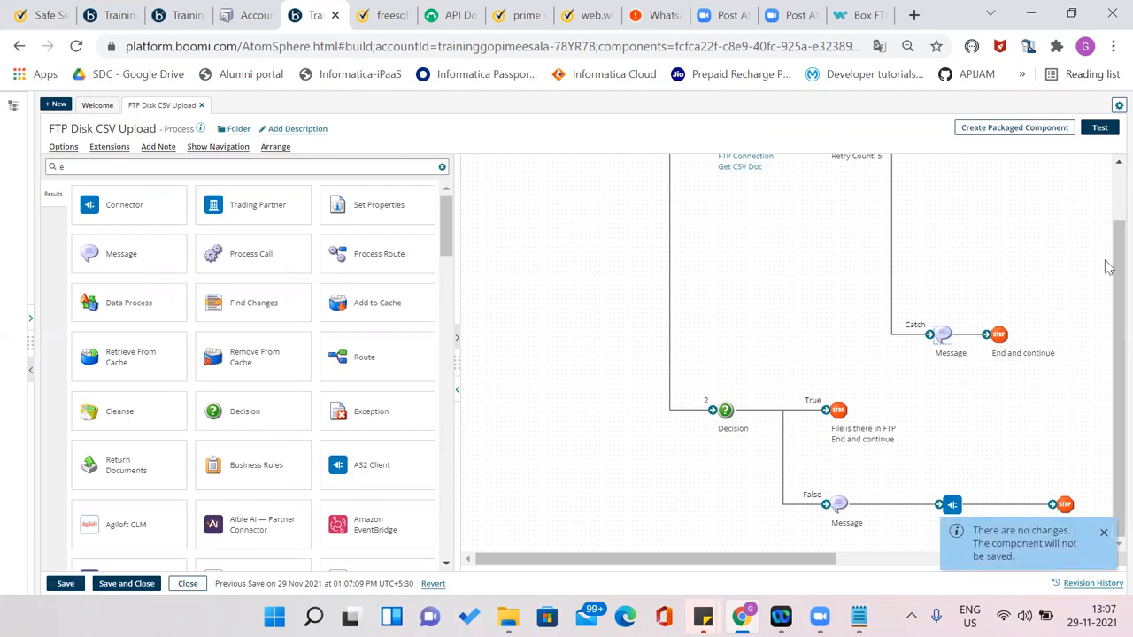
pyautogui.click(1106, 200)
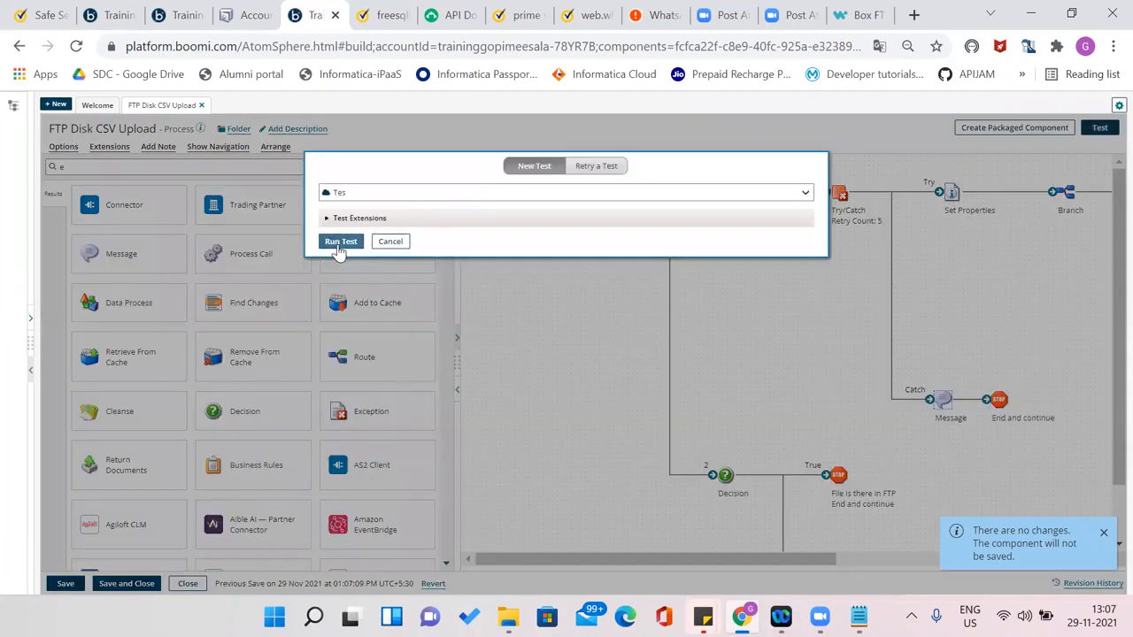
pyautogui.click(335, 240)
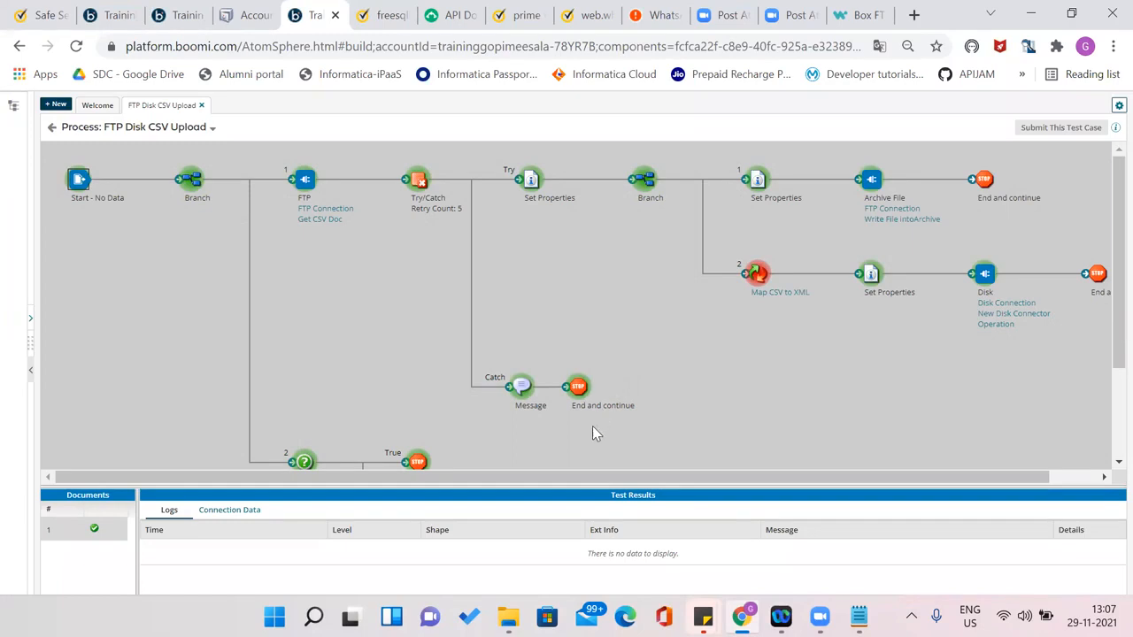
# Examine the test logs of the Message shape on the Catch path, enlarging the results area
pyautogui.click(523, 387)
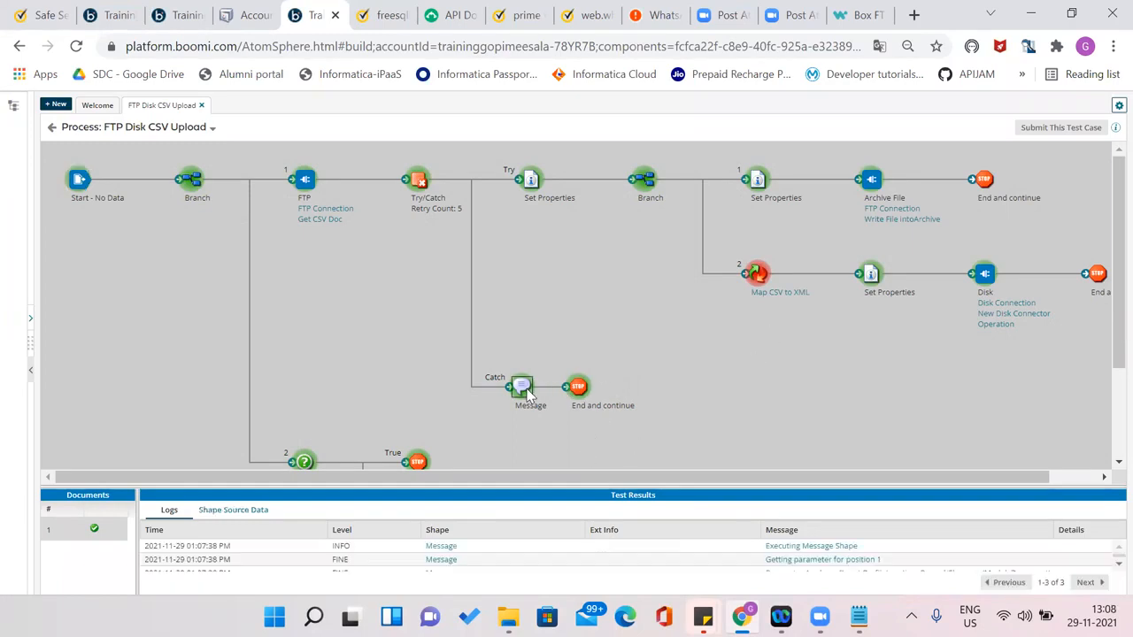
pyautogui.moveTo(445, 485); pyautogui.dragTo(454, 383)
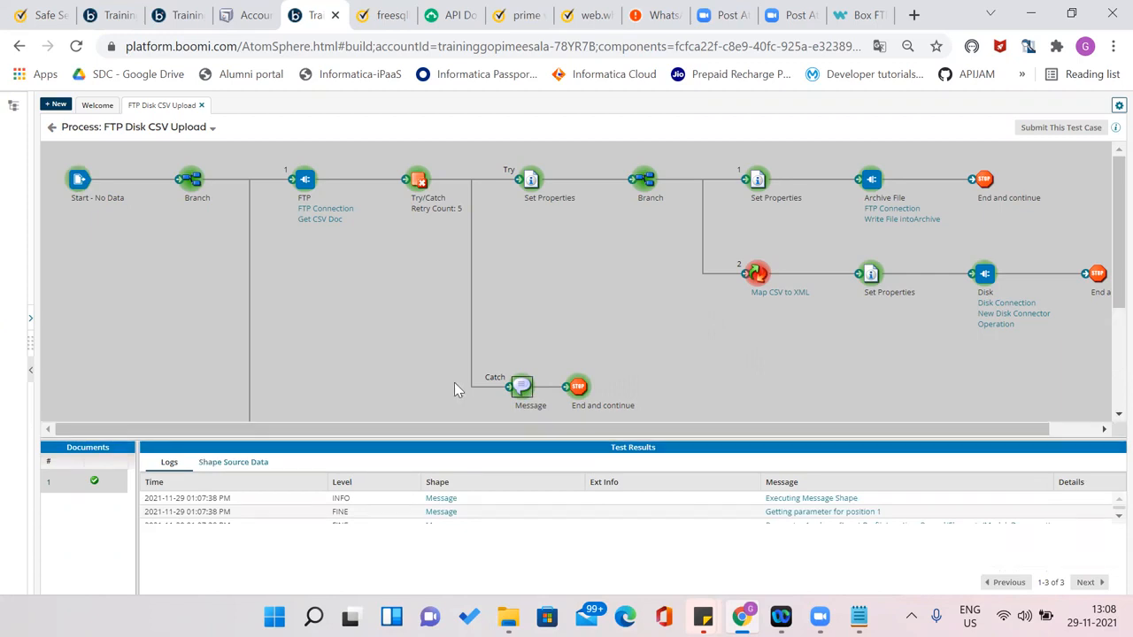
pyautogui.moveTo(1113, 245); pyautogui.dragTo(1108, 346)
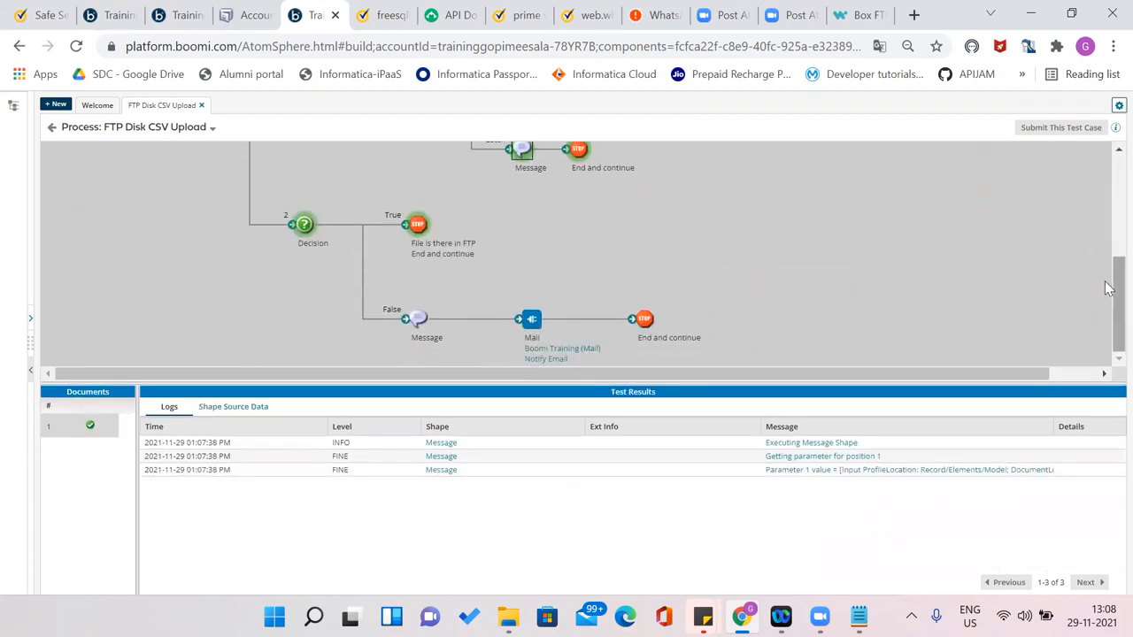
pyautogui.moveTo(1114, 301); pyautogui.dragTo(1113, 237)
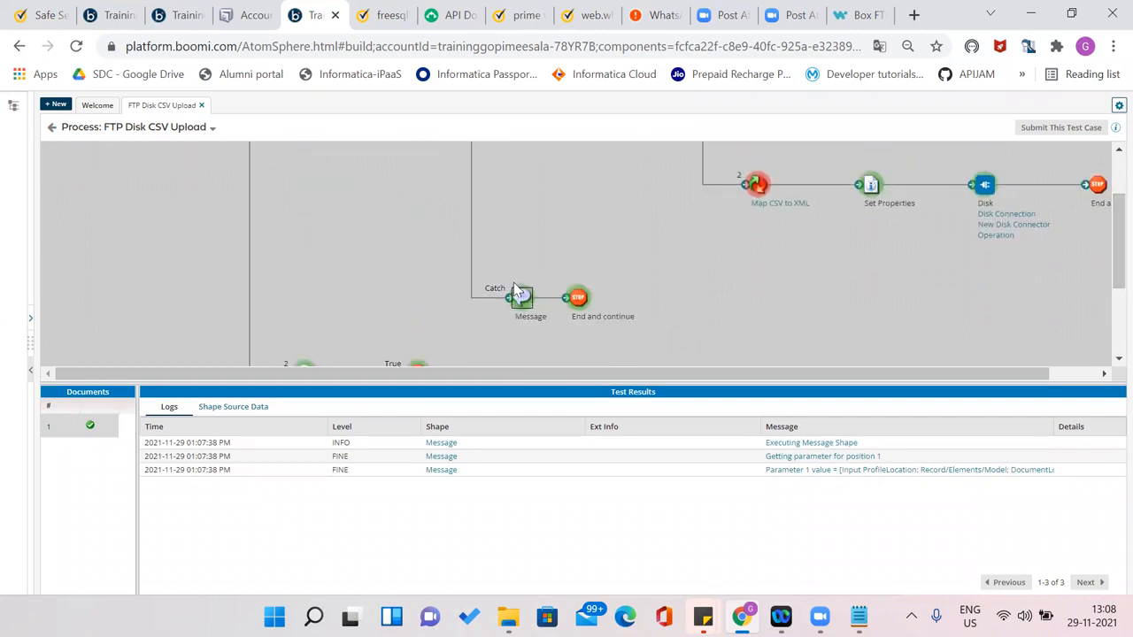
# View the source document received by the Catch path's Message shape and close the document viewer
pyautogui.click(237, 410)
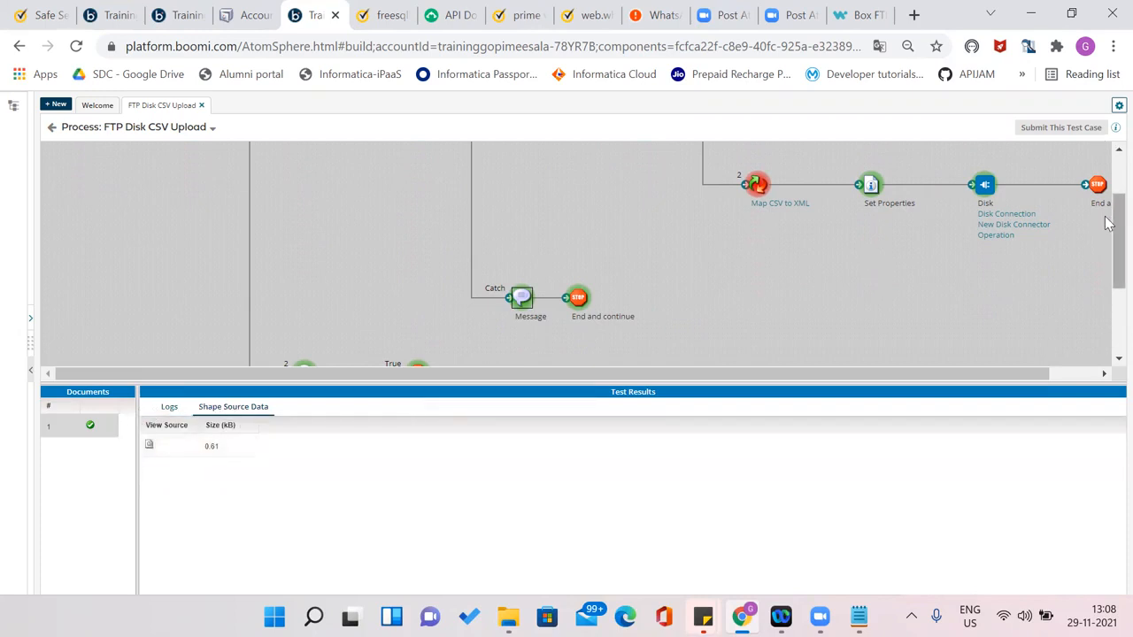
pyautogui.moveTo(1114, 216); pyautogui.dragTo(1114, 157)
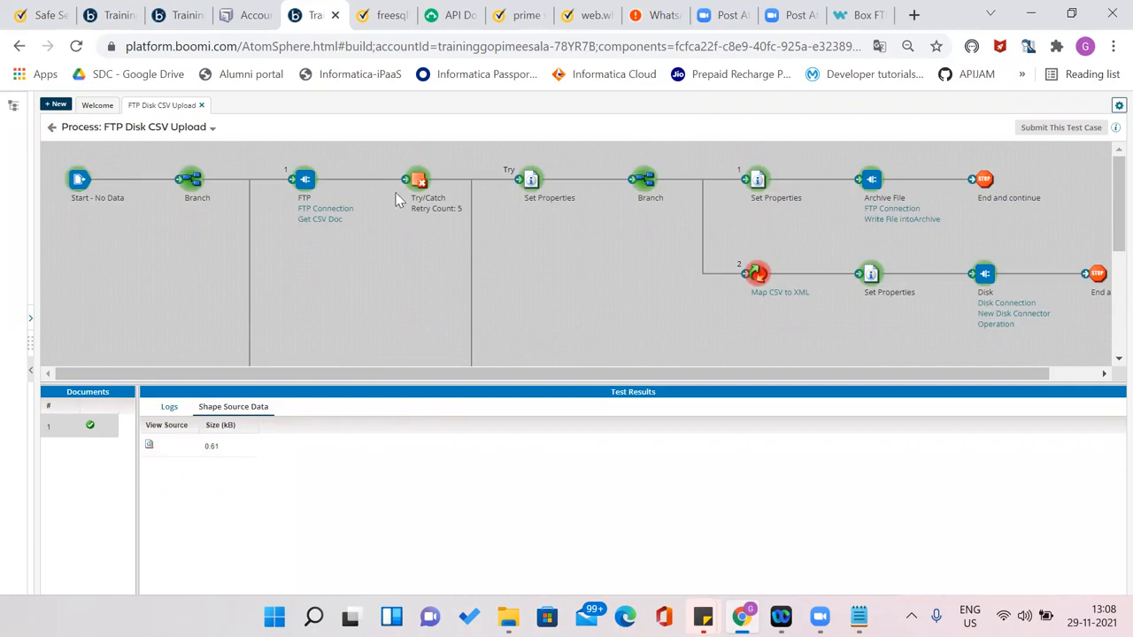
pyautogui.moveTo(1109, 229); pyautogui.dragTo(1118, 251)
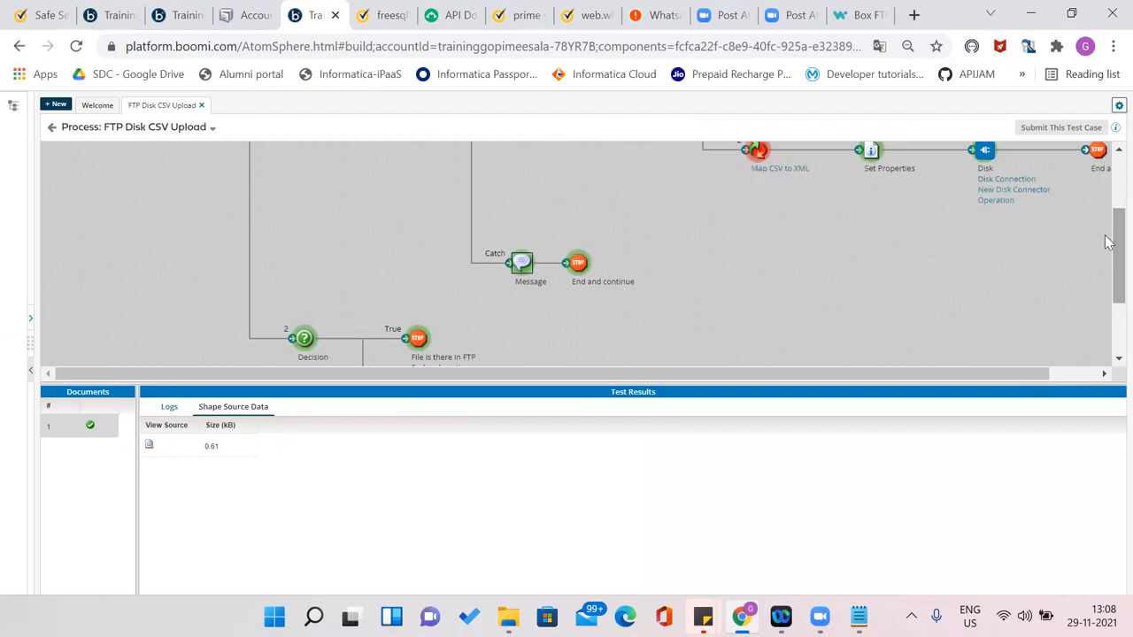
pyautogui.click(150, 447)
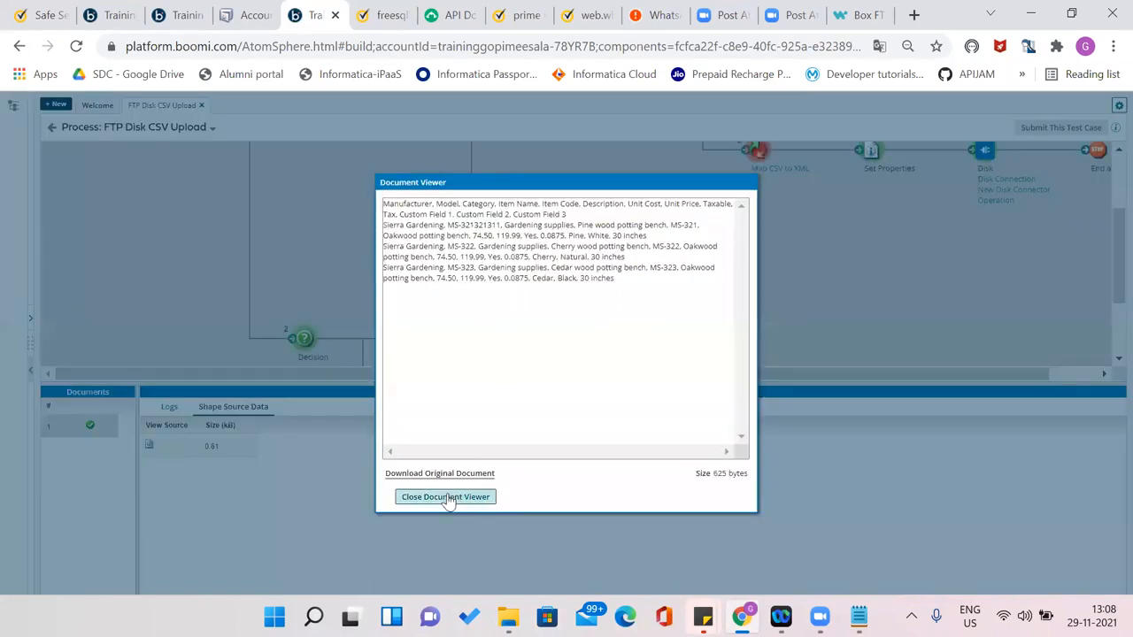
pyautogui.click(447, 497)
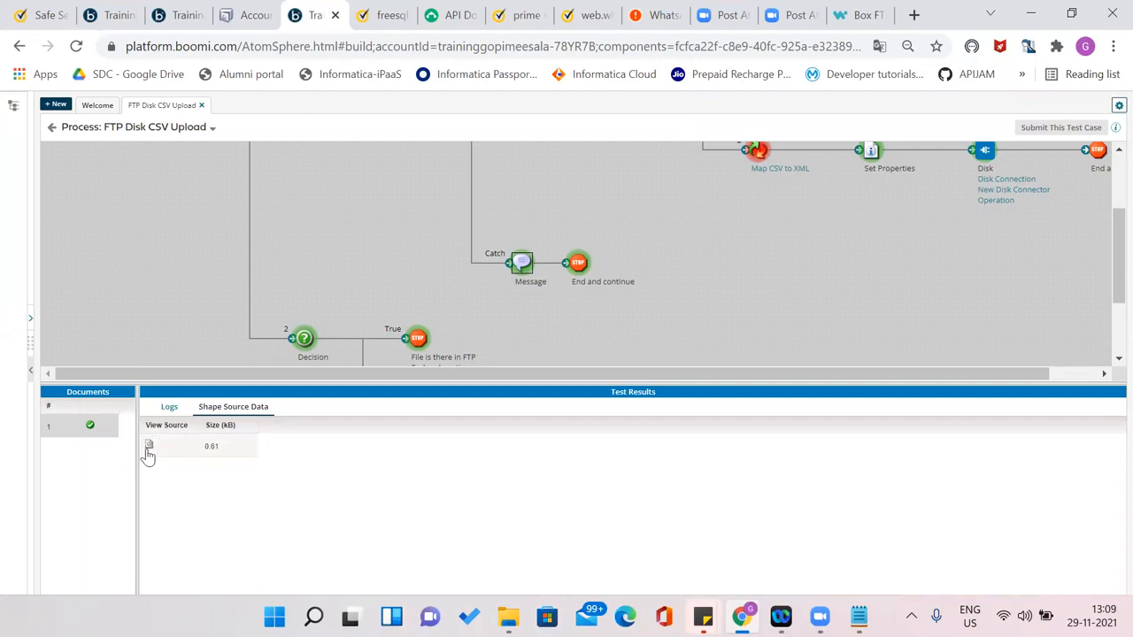
# View the source document reaching the Catch path's Stop shape, highlight its error text and close the viewer
pyautogui.moveTo(1110, 271); pyautogui.dragTo(1105, 182)
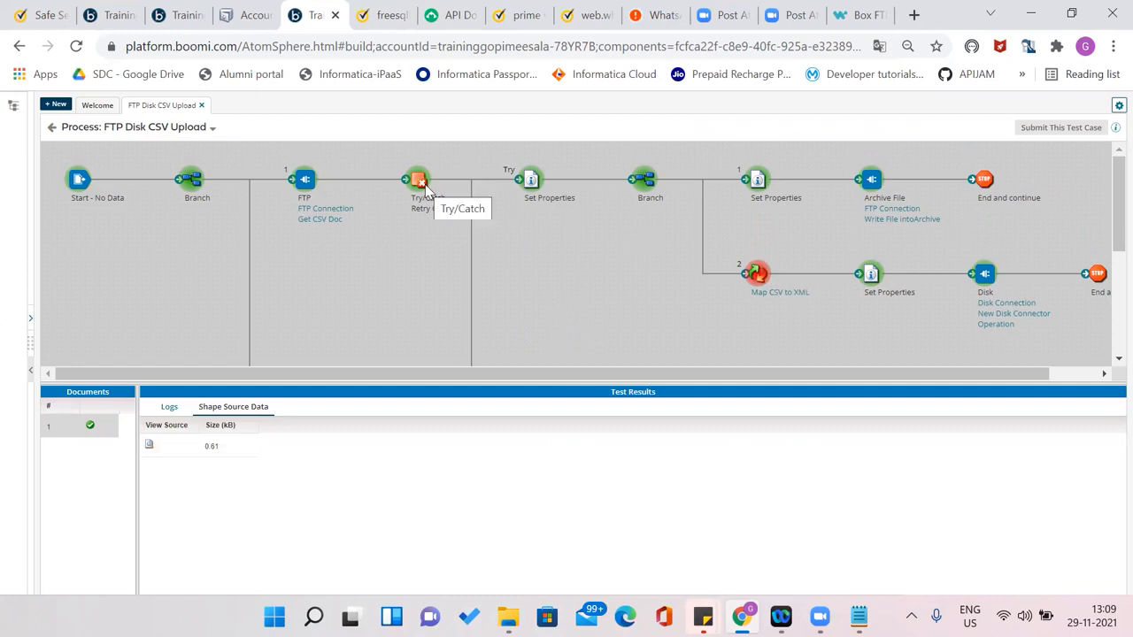
pyautogui.moveTo(1113, 222); pyautogui.dragTo(1105, 295)
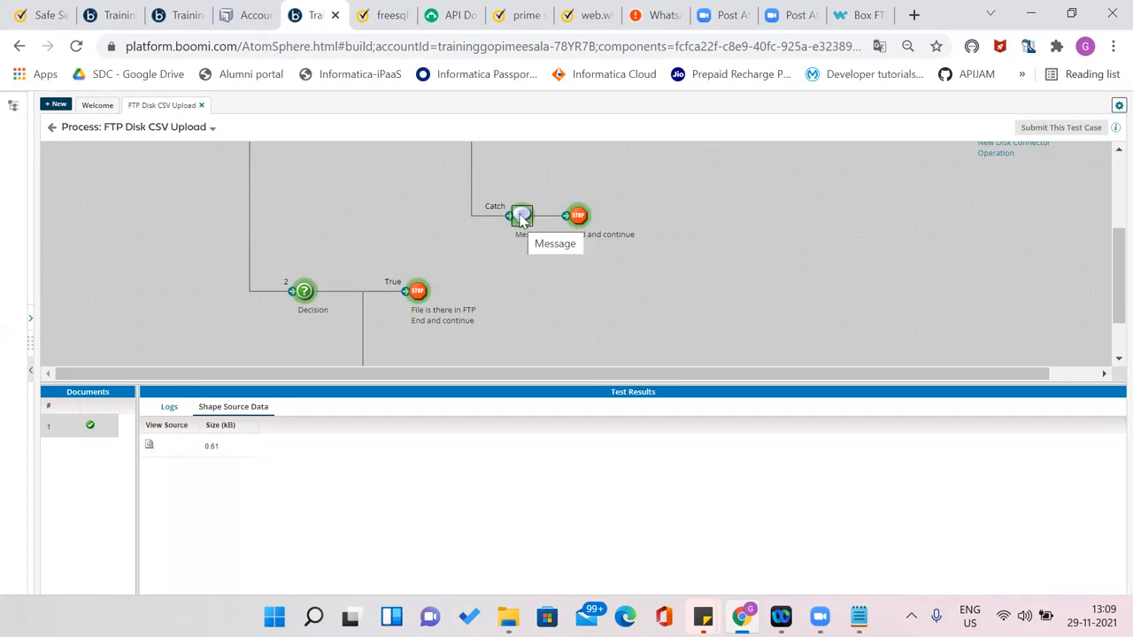
pyautogui.click(577, 216)
pyautogui.click(149, 446)
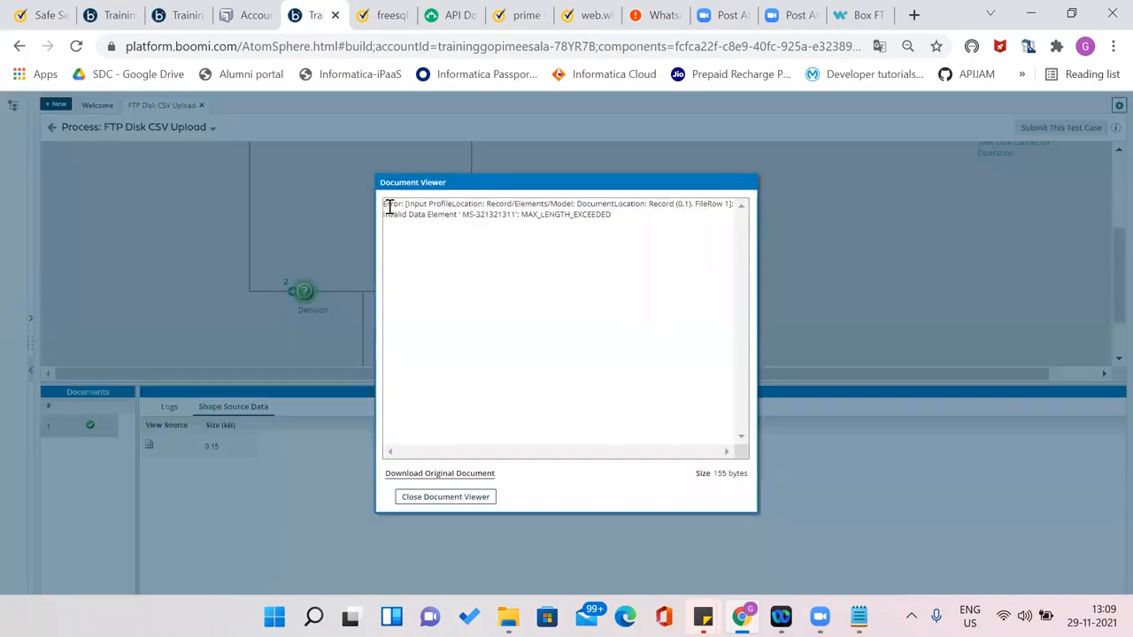
pyautogui.moveTo(383, 204); pyautogui.dragTo(622, 215)
pyautogui.click(467, 498)
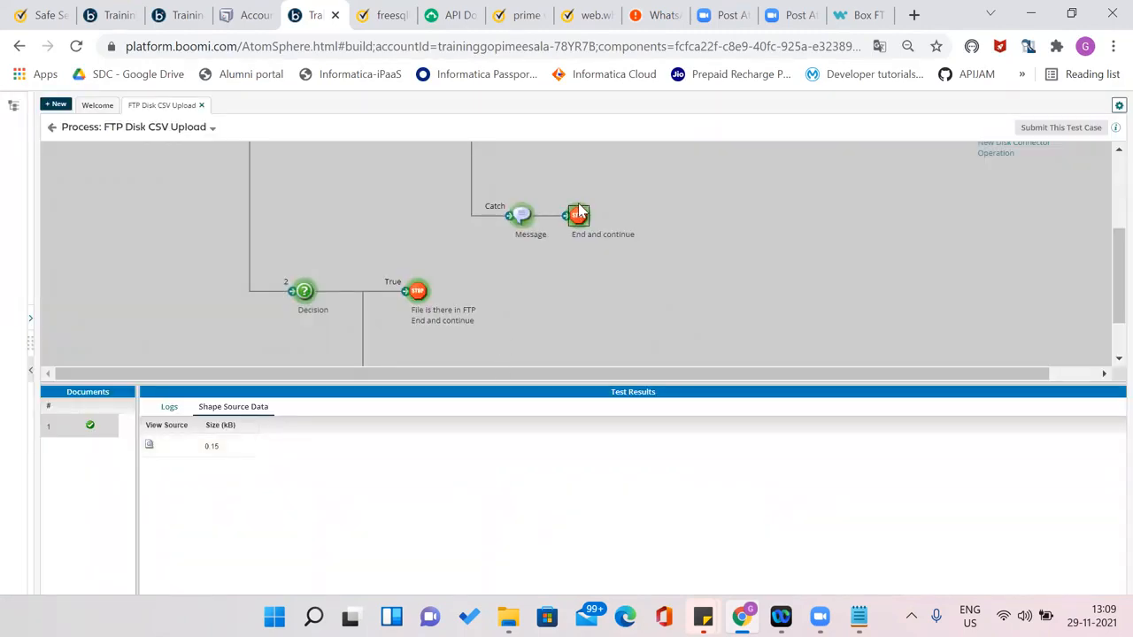
# Compare the source data entries of the Catch path's Message and Stop shapes, and enlarge the process canvas
pyautogui.click(521, 215)
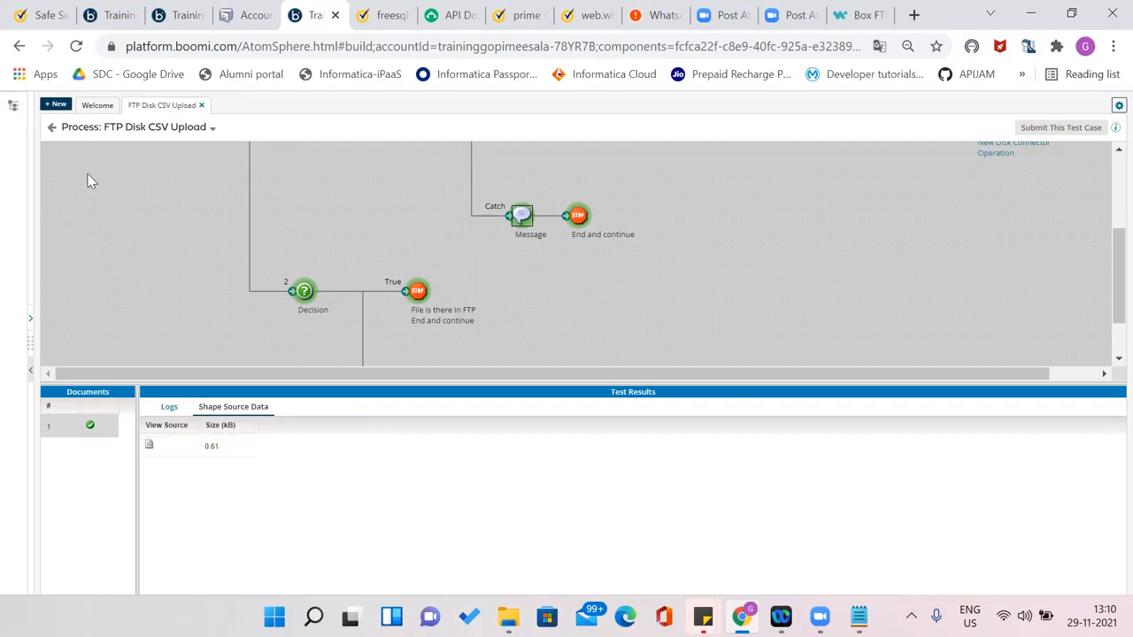
pyautogui.click(576, 218)
pyautogui.moveTo(180, 383); pyautogui.dragTo(178, 472)
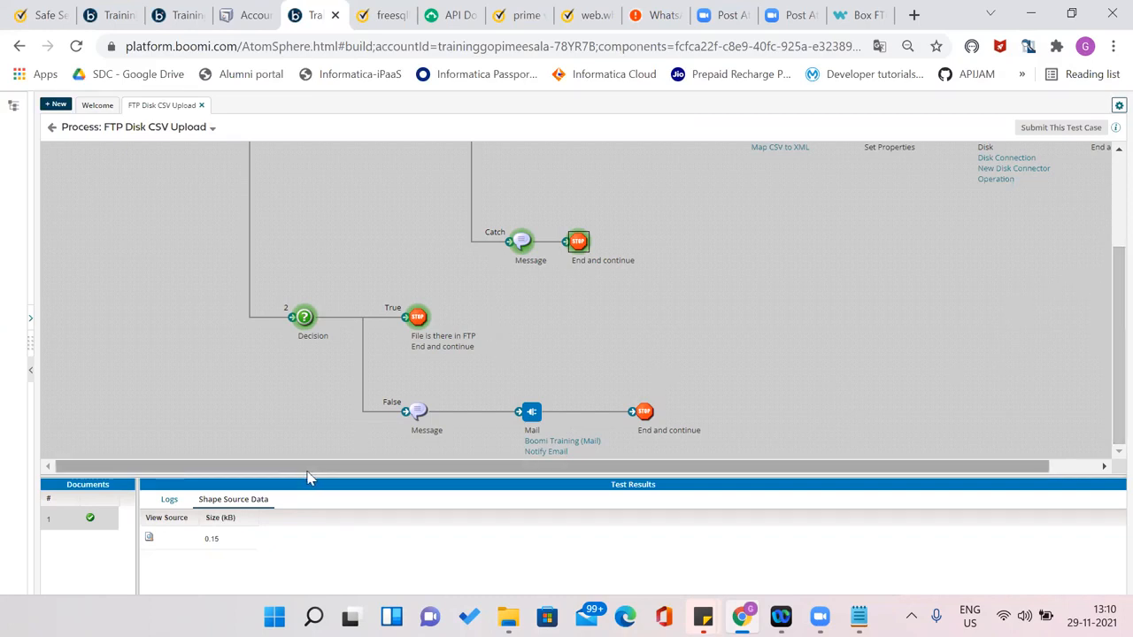
# Check the source data entry of the Catch path's Message shape and review the tested process flow
pyautogui.moveTo(306, 480); pyautogui.dragTo(317, 407)
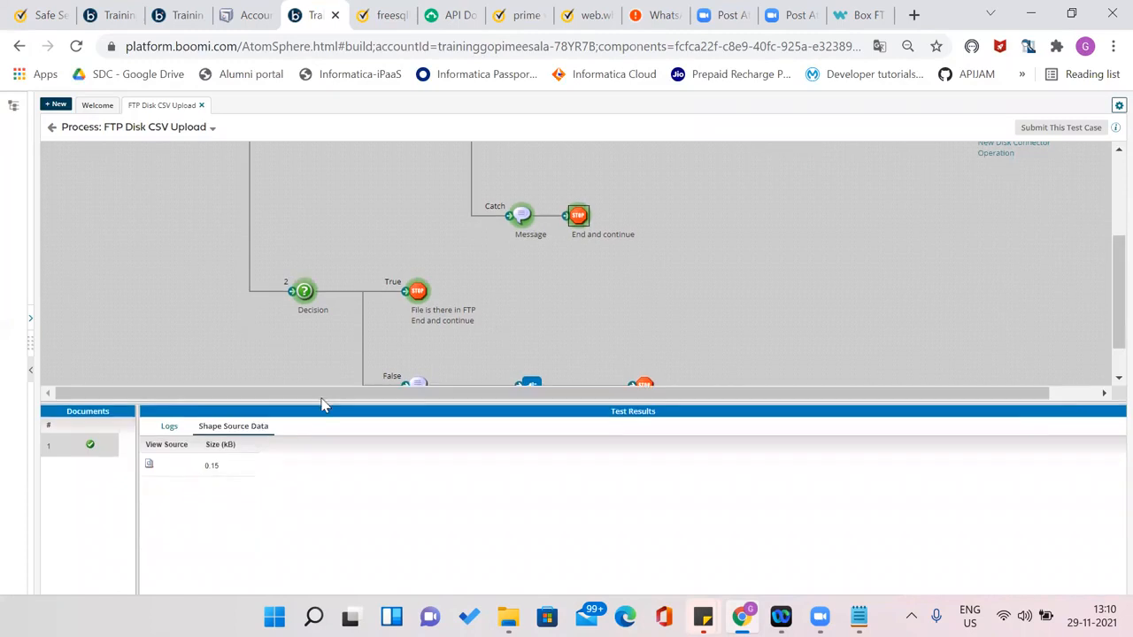
pyautogui.click(526, 219)
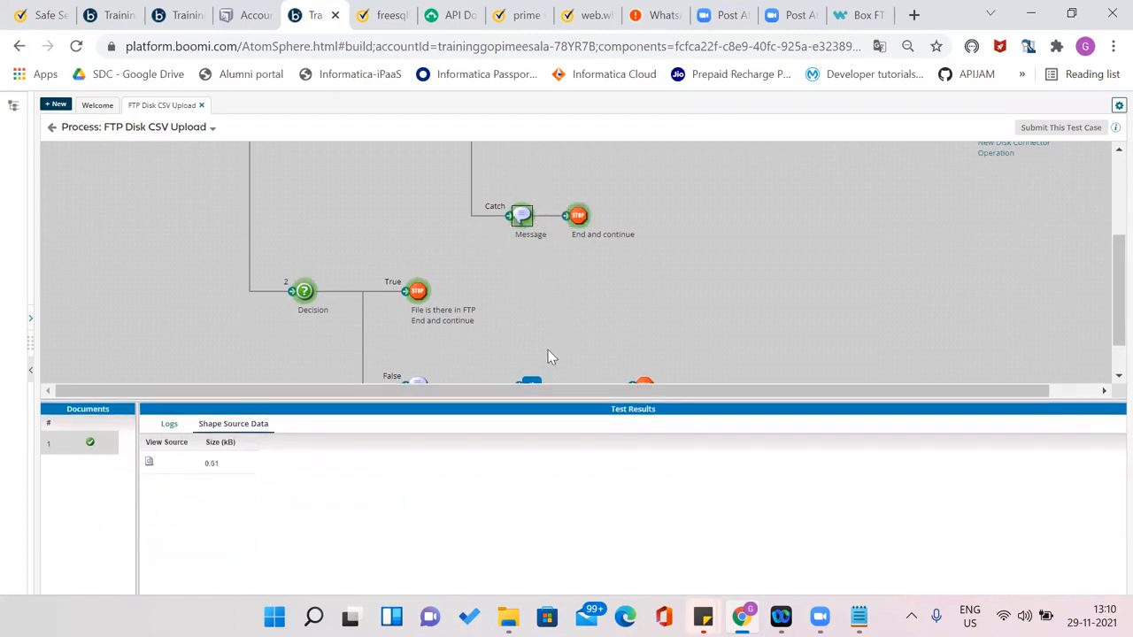
pyautogui.moveTo(1114, 326); pyautogui.dragTo(1111, 382)
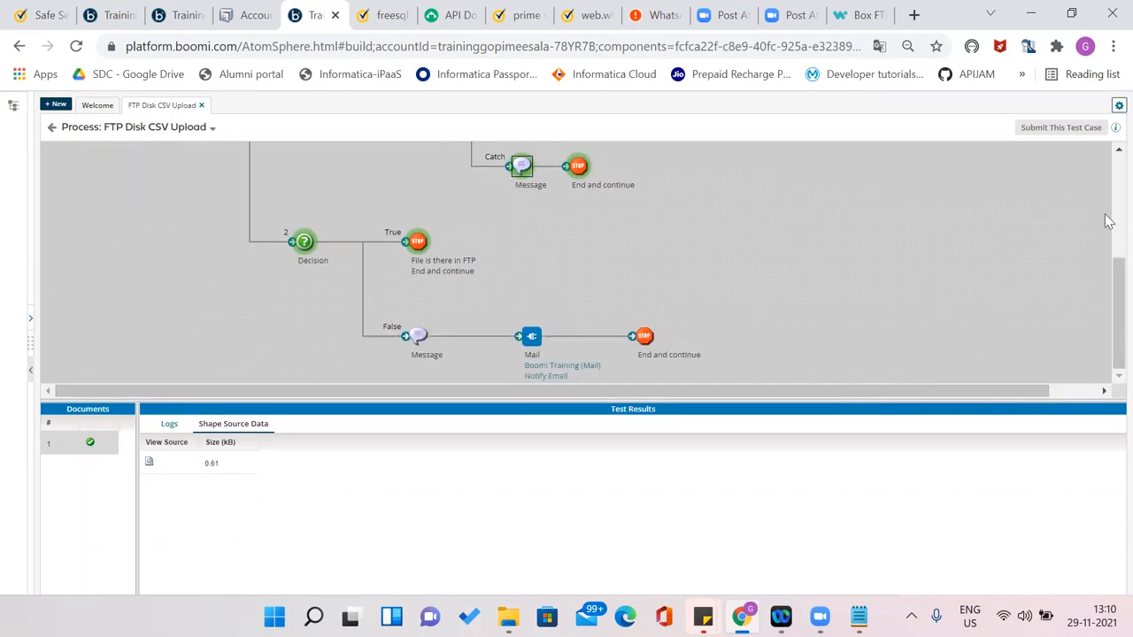
pyautogui.scroll(5, 1106, 181)
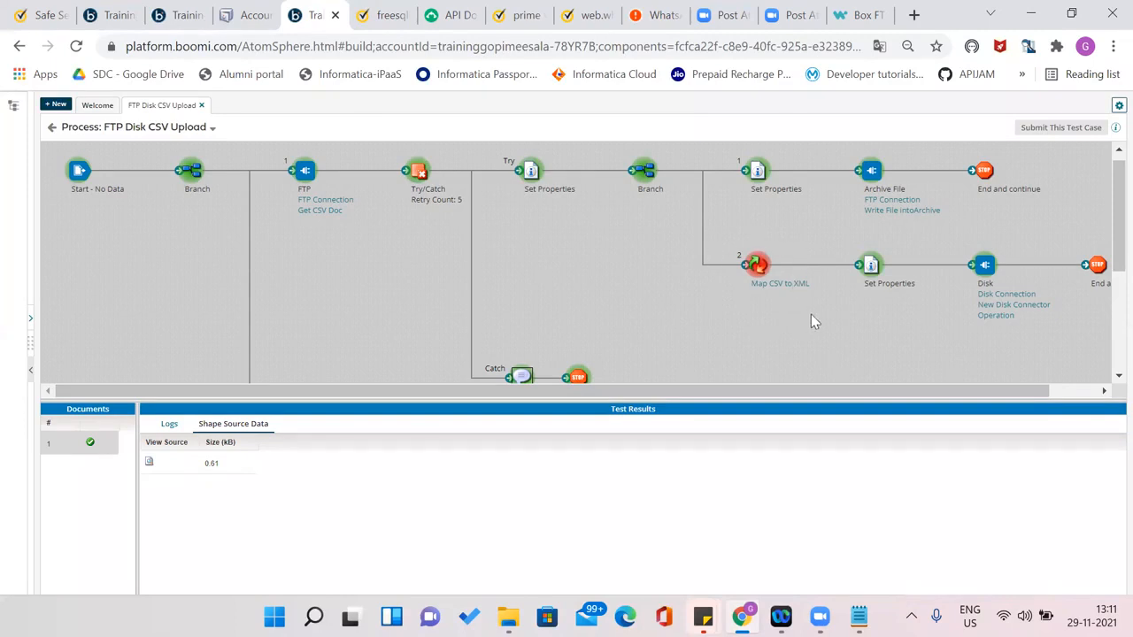
# Leave the test results for the process editor and collapse the shapes palette to widen the canvas
pyautogui.click(51, 126)
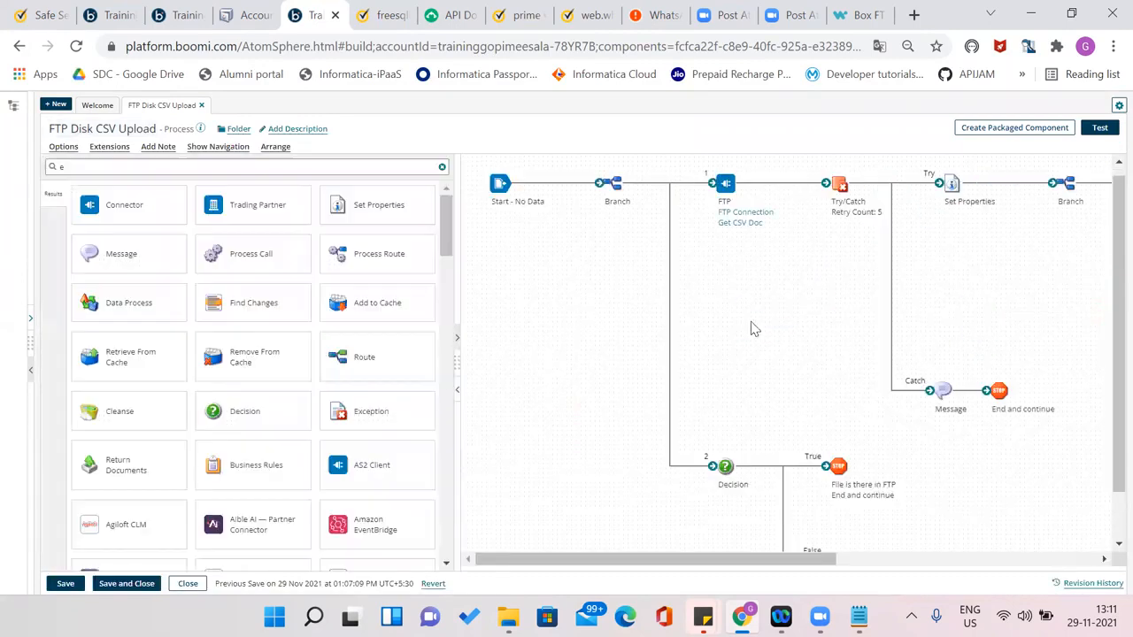
pyautogui.click(458, 395)
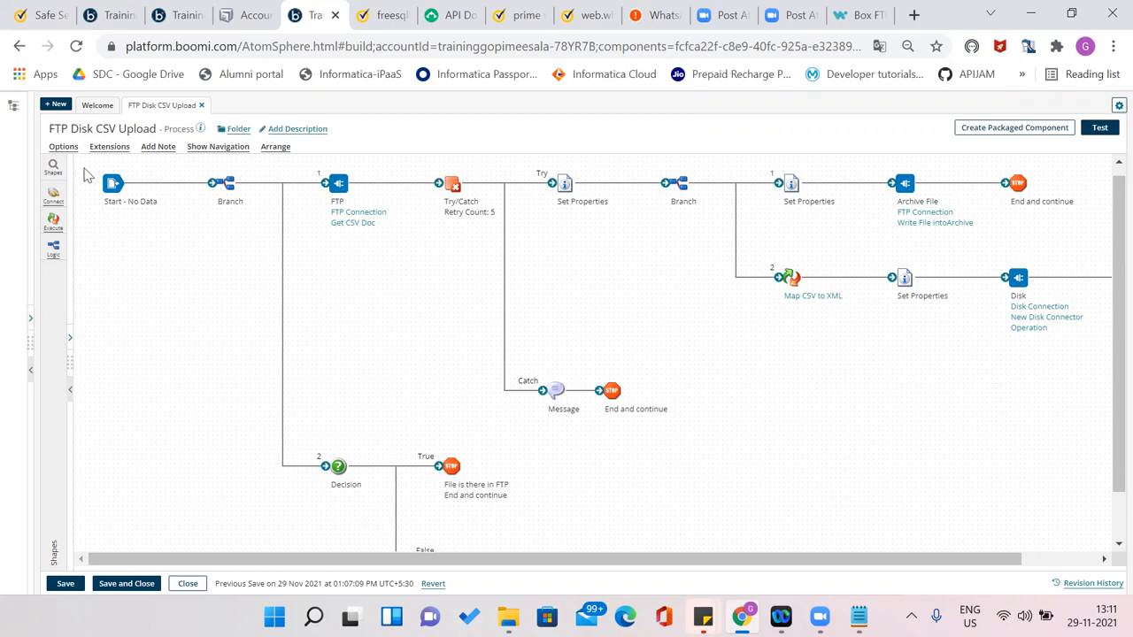
pyautogui.moveTo(83, 168); pyautogui.dragTo(847, 501)
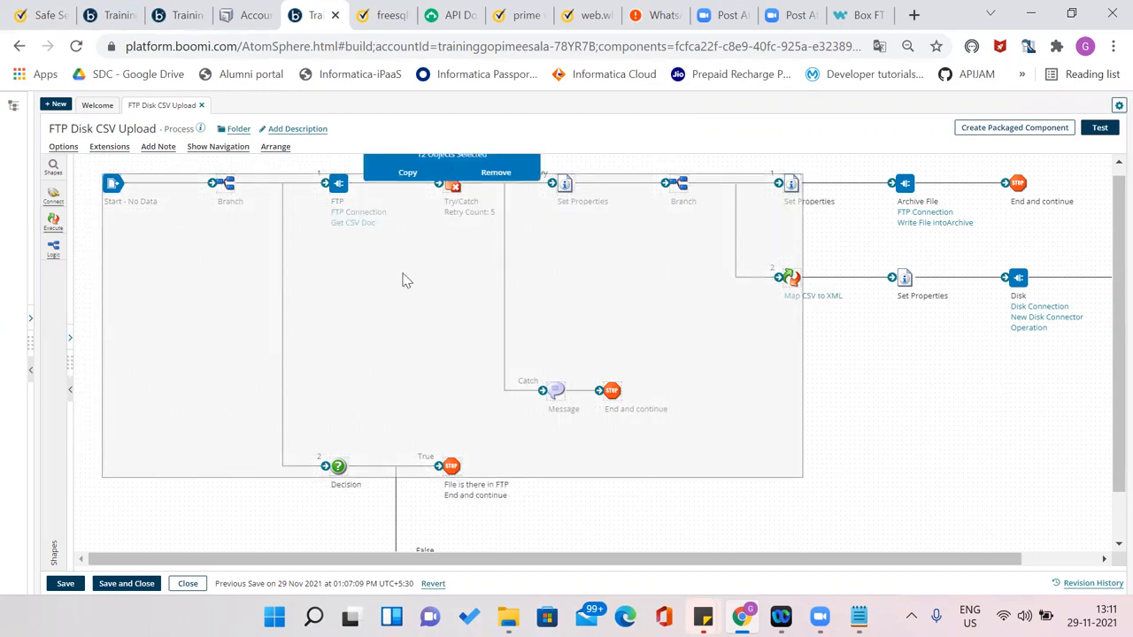
pyautogui.click(863, 381)
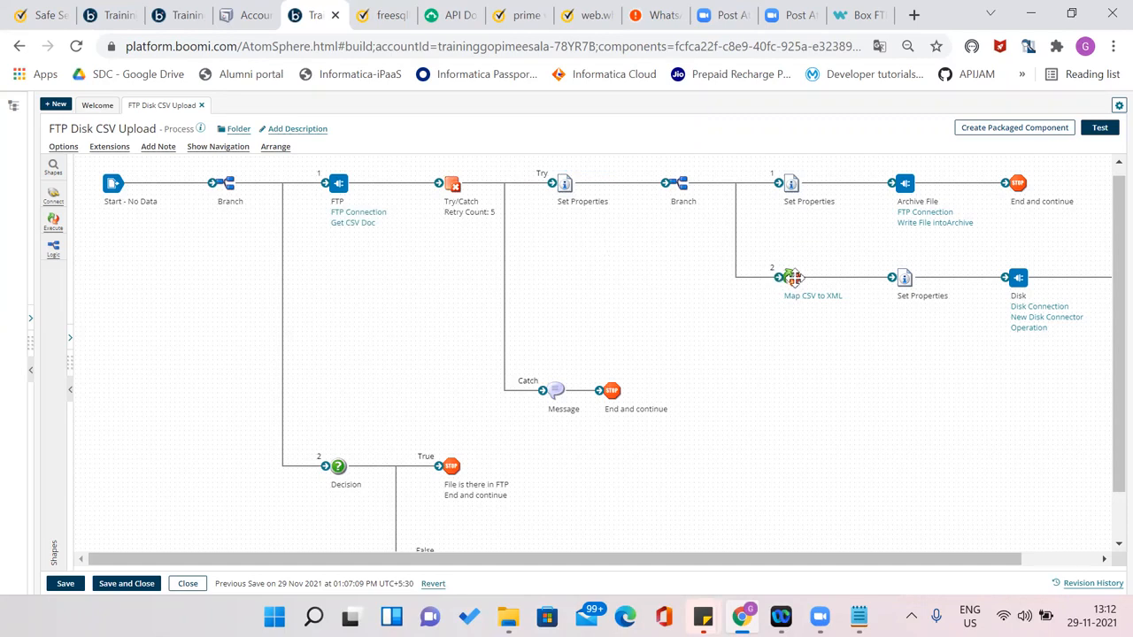
# View the configuration of the Map CSV to XML shape and close it without changes
pyautogui.moveTo(790, 279)
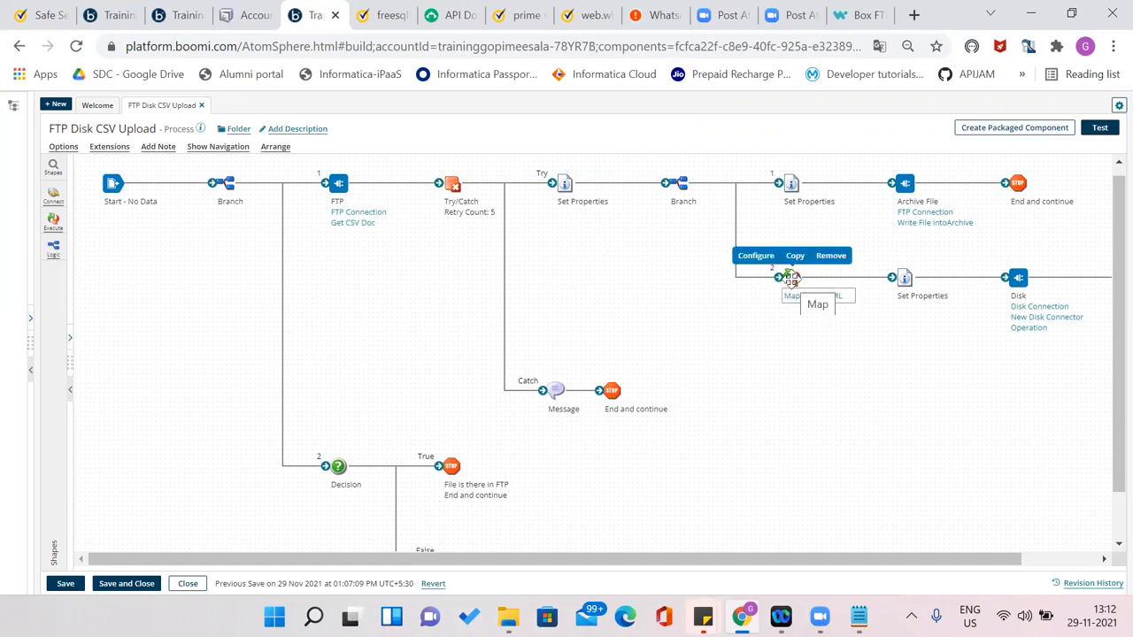
pyautogui.click(790, 279)
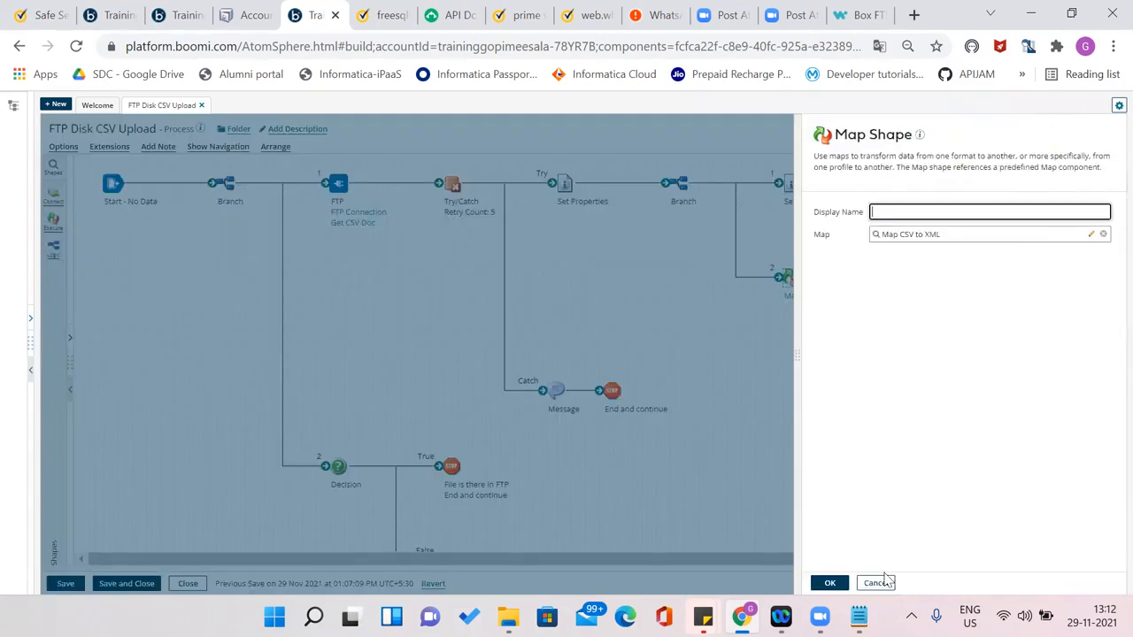
pyautogui.click(874, 584)
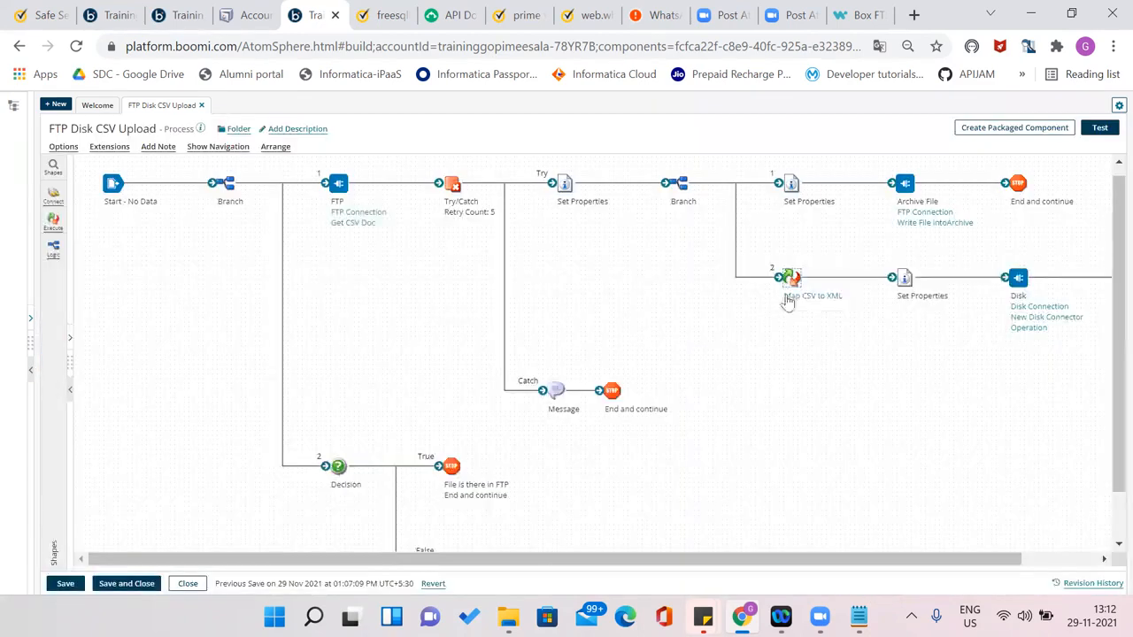
pyautogui.moveTo(797, 301)
pyautogui.moveTo(555, 389)
# Switch to the Employee file in Notepad and examine its first data record and the records below it
pyautogui.moveTo(859, 617)
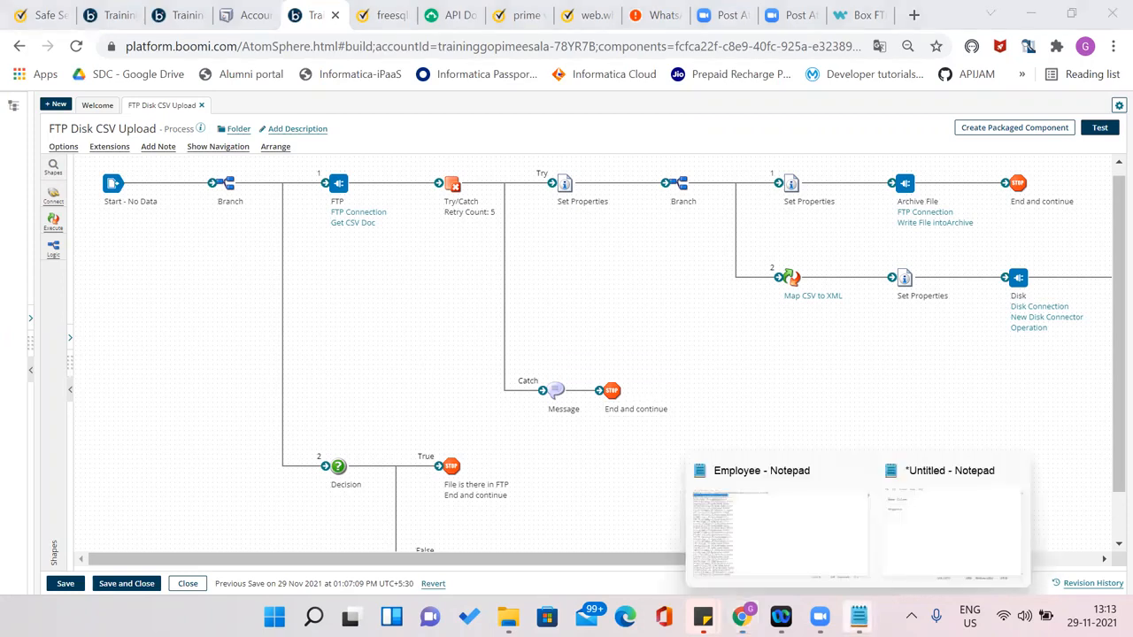
pyautogui.click(736, 519)
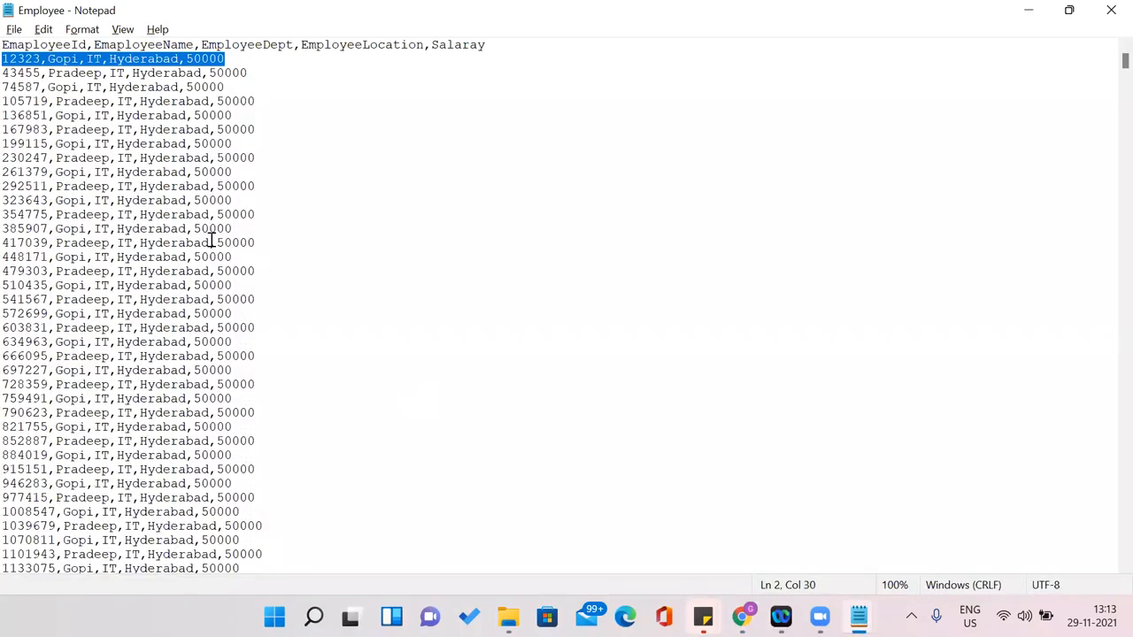
pyautogui.click(56, 115)
pyautogui.moveTo(6, 58); pyautogui.dragTo(233, 58)
pyautogui.click(49, 58)
pyautogui.moveTo(49, 58); pyautogui.dragTo(85, 62)
pyautogui.click(4, 73)
pyautogui.moveTo(42, 158); pyautogui.dragTo(116, 566)
pyautogui.moveTo(134, 382); pyautogui.dragTo(200, 141)
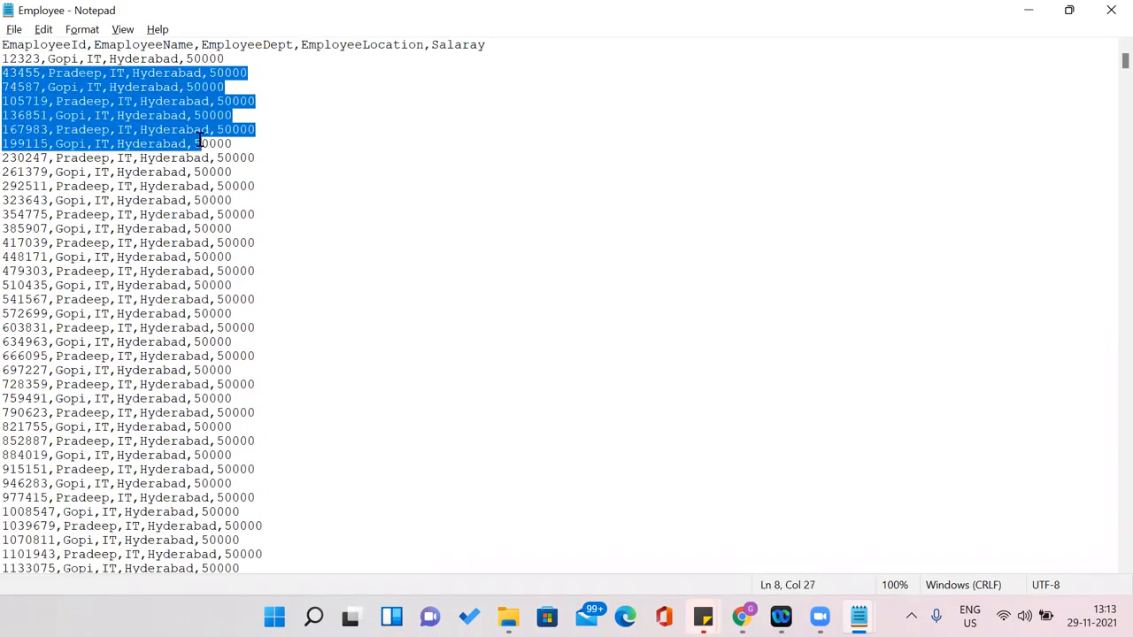
pyautogui.click(200, 141)
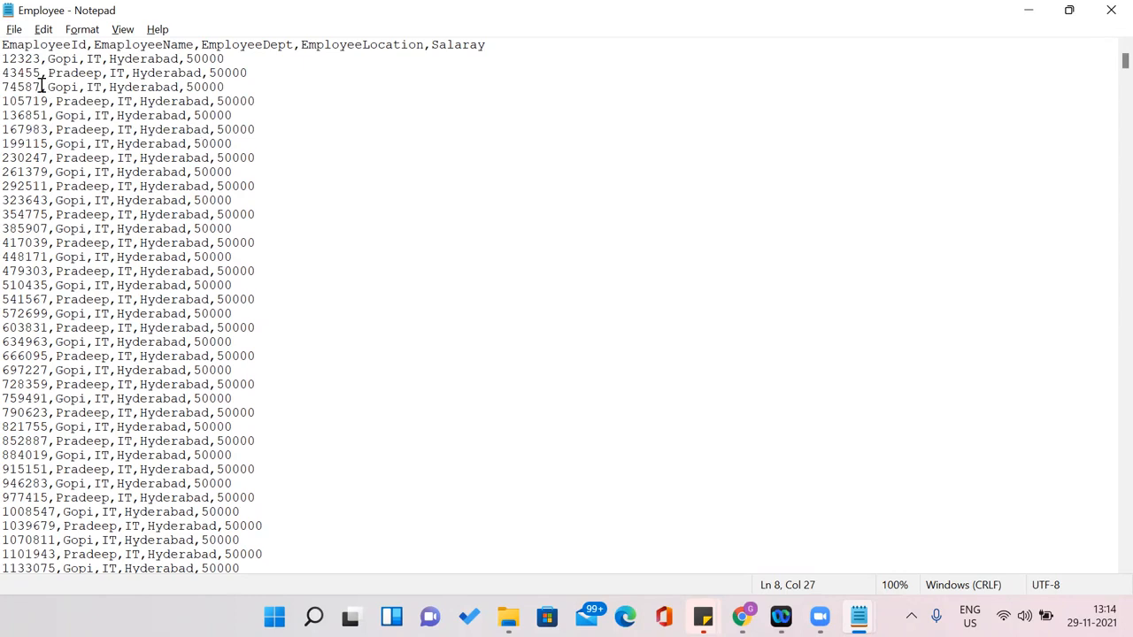
# Examine the Employee file's header row and first two records, highlighting them individually and with the rows below
pyautogui.moveTo(5, 58); pyautogui.dragTo(263, 69)
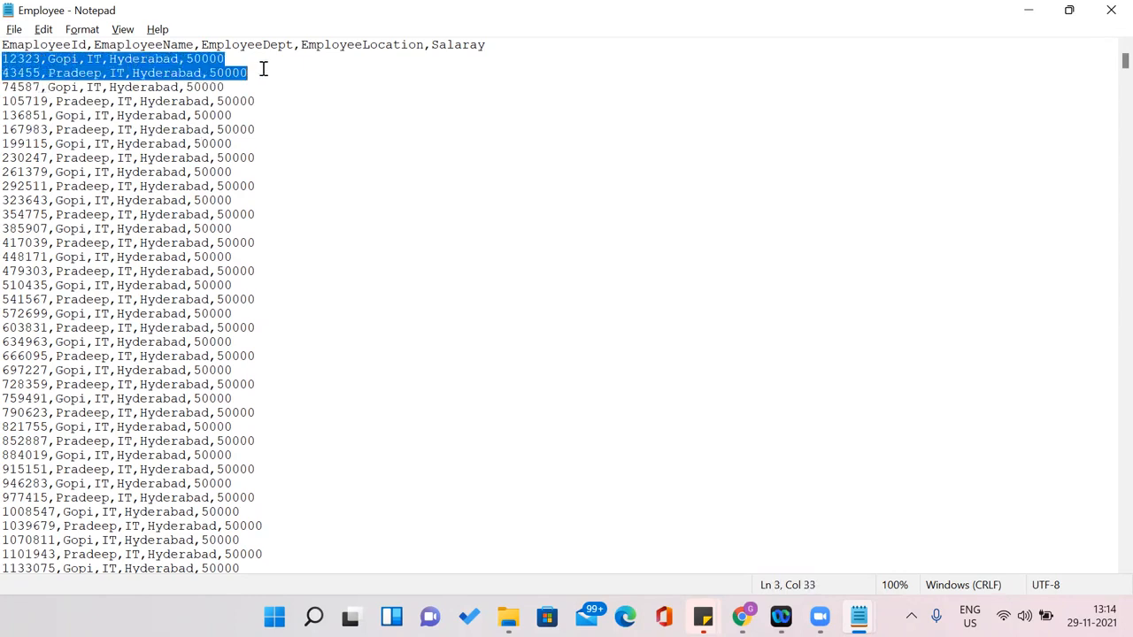
pyautogui.click(263, 70)
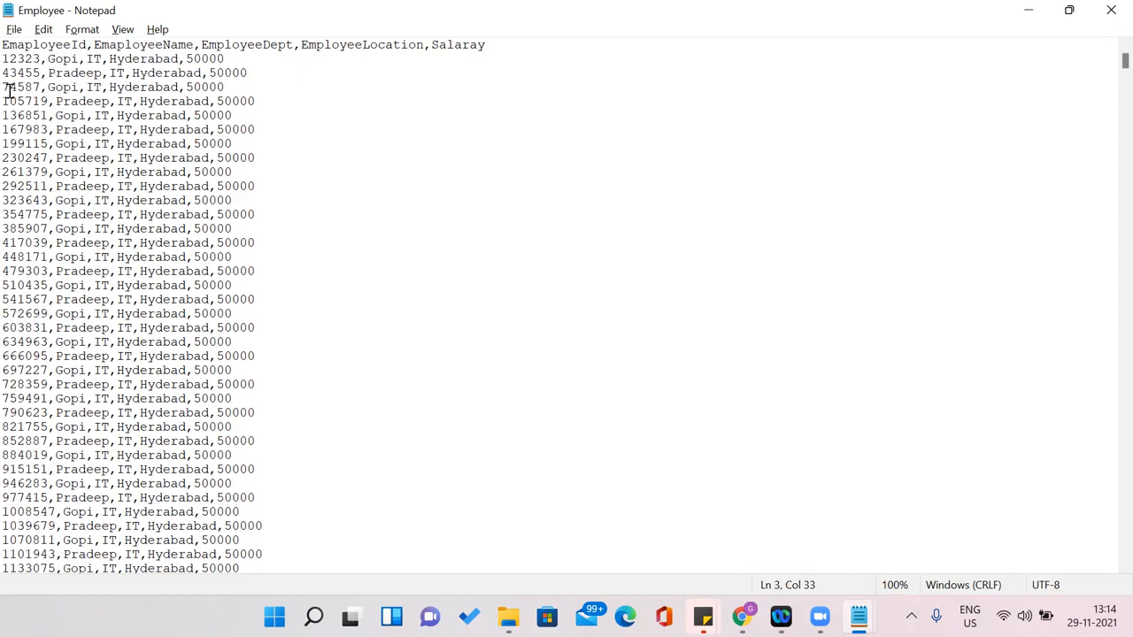
pyautogui.moveTo(8, 45); pyautogui.dragTo(55, 10)
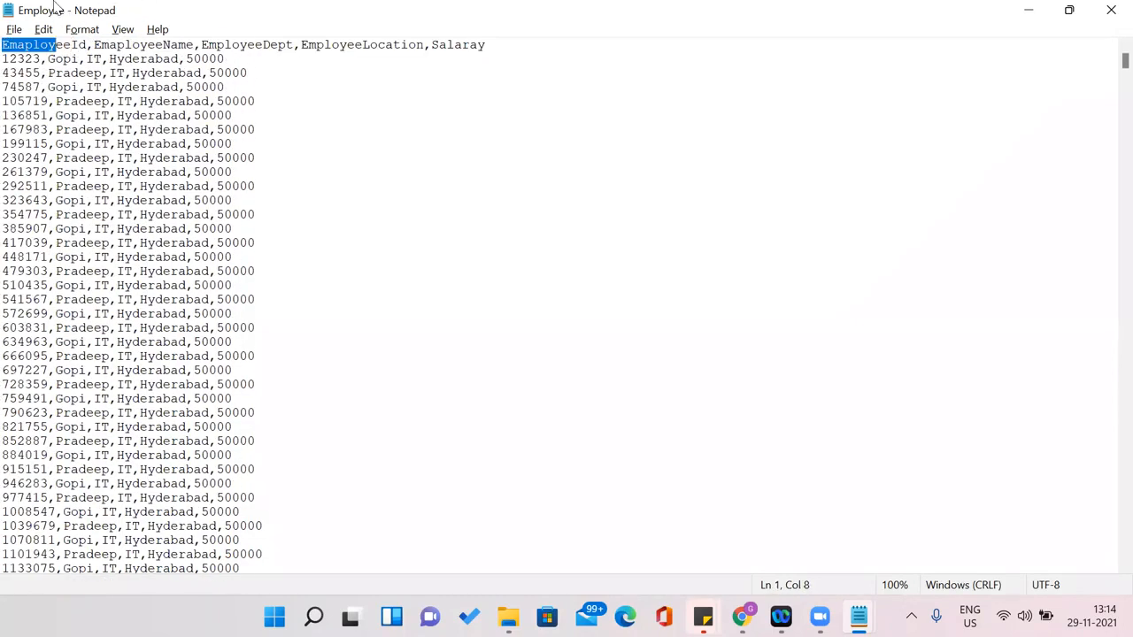
pyautogui.click(181, 299)
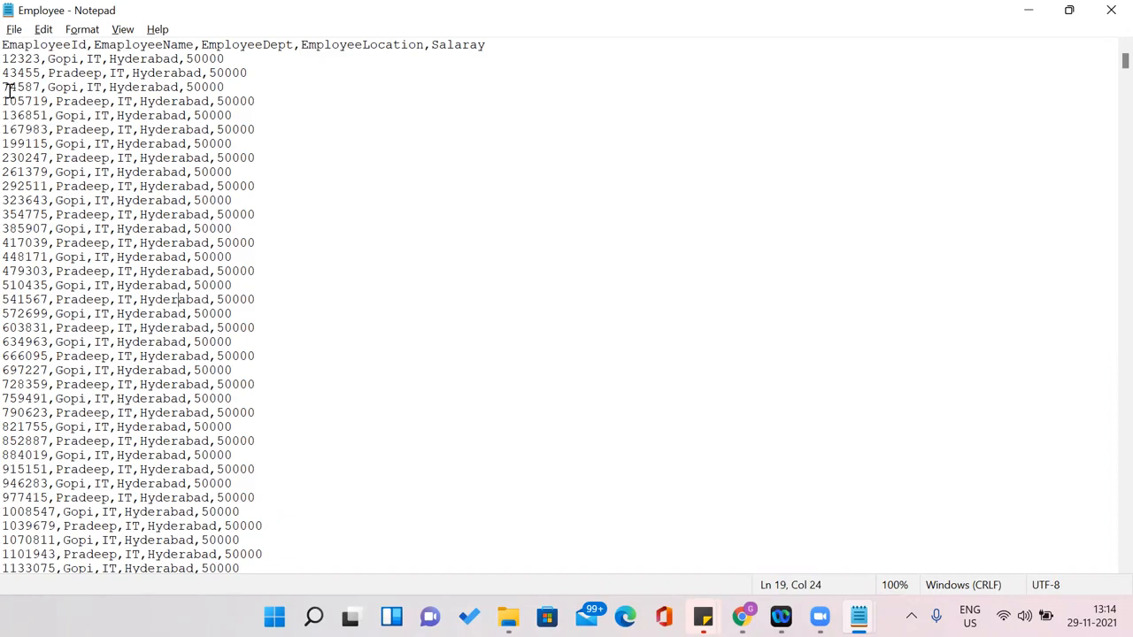
pyautogui.moveTo(2, 73); pyautogui.dragTo(17, 72)
pyautogui.moveTo(186, 92); pyautogui.dragTo(267, 73)
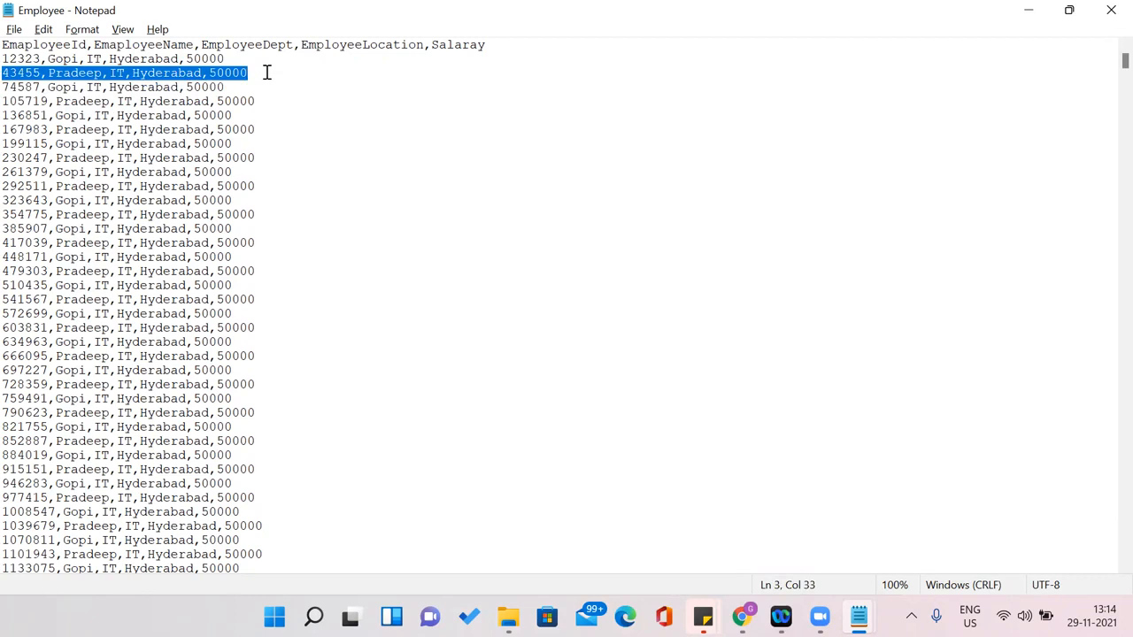
pyautogui.click(293, 153)
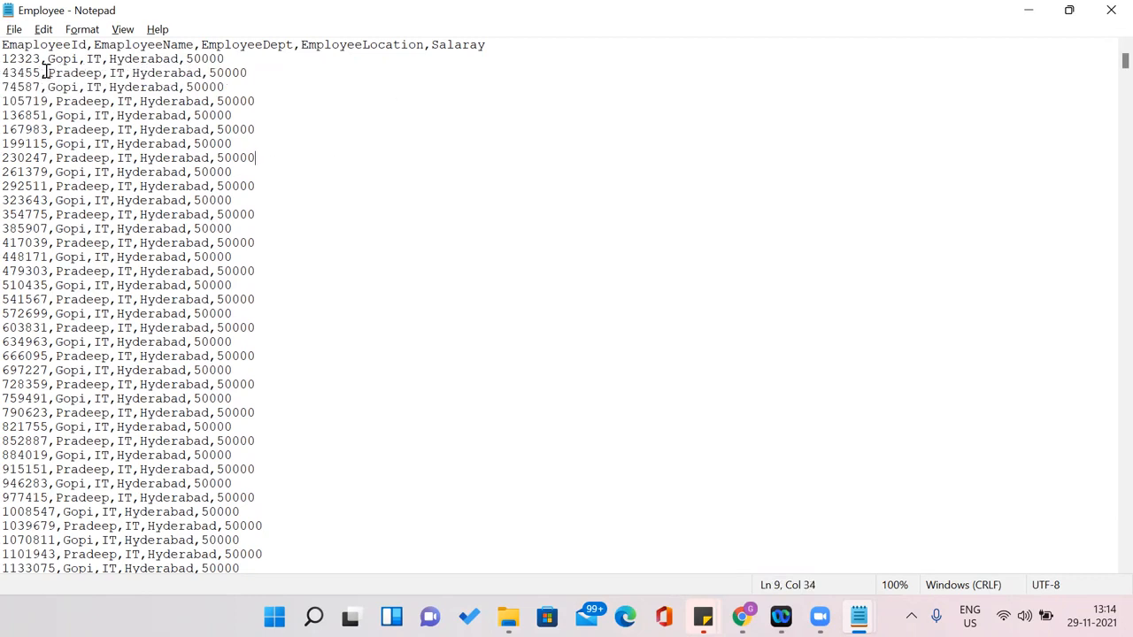
pyautogui.moveTo(6, 44); pyautogui.dragTo(216, 518)
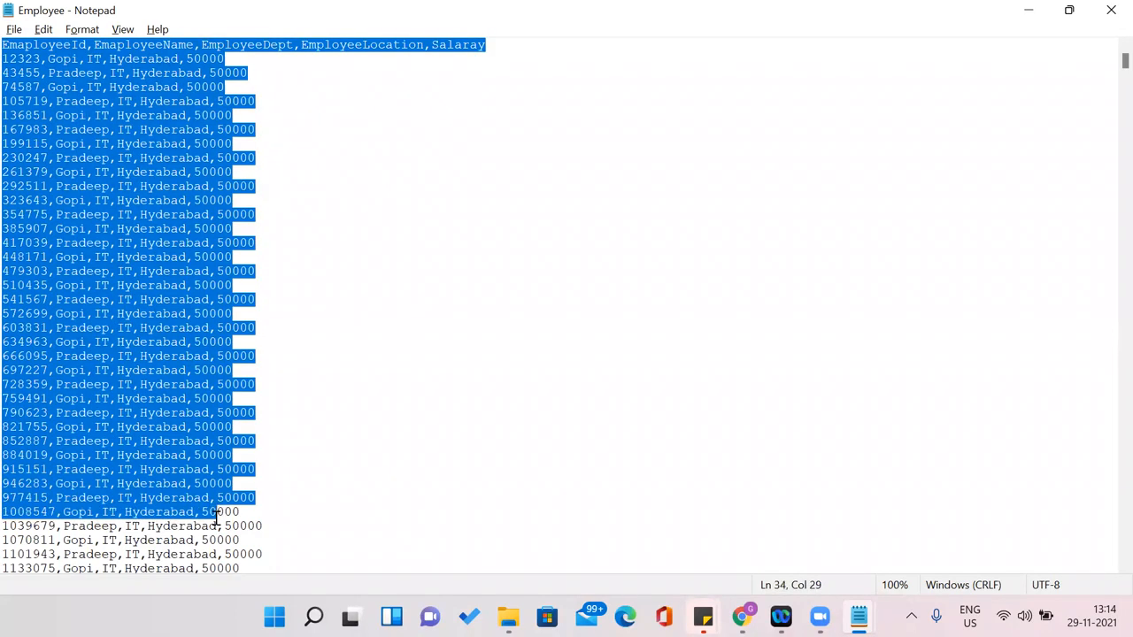
pyautogui.click(263, 254)
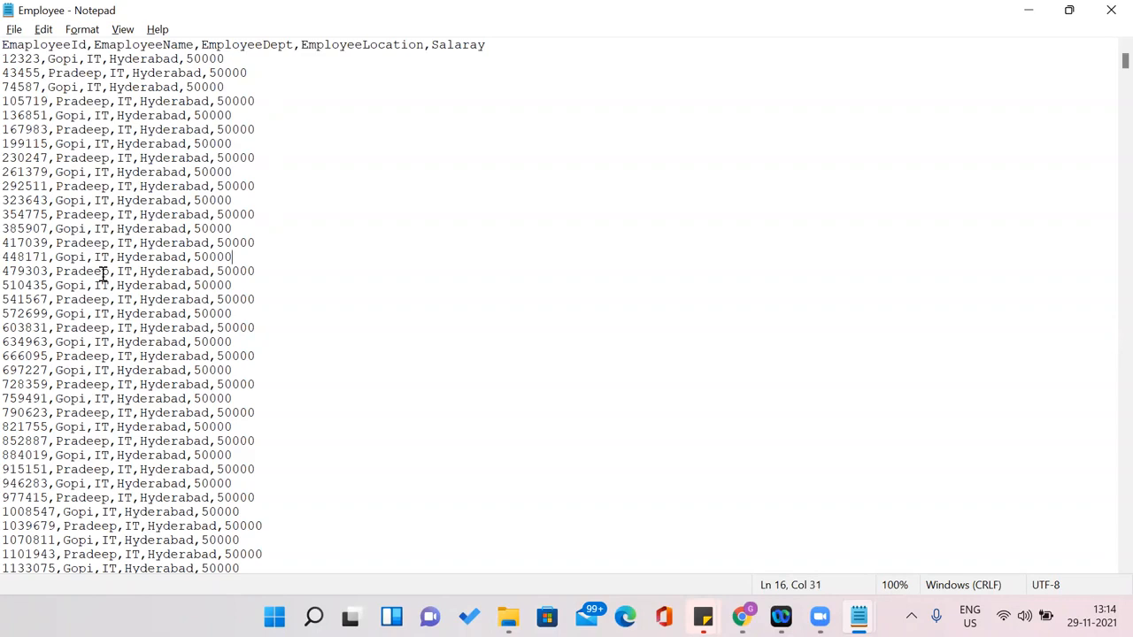
# Review the first three employee records one at a time, highlighting each full row
pyautogui.moveTo(3, 59); pyautogui.dragTo(227, 58)
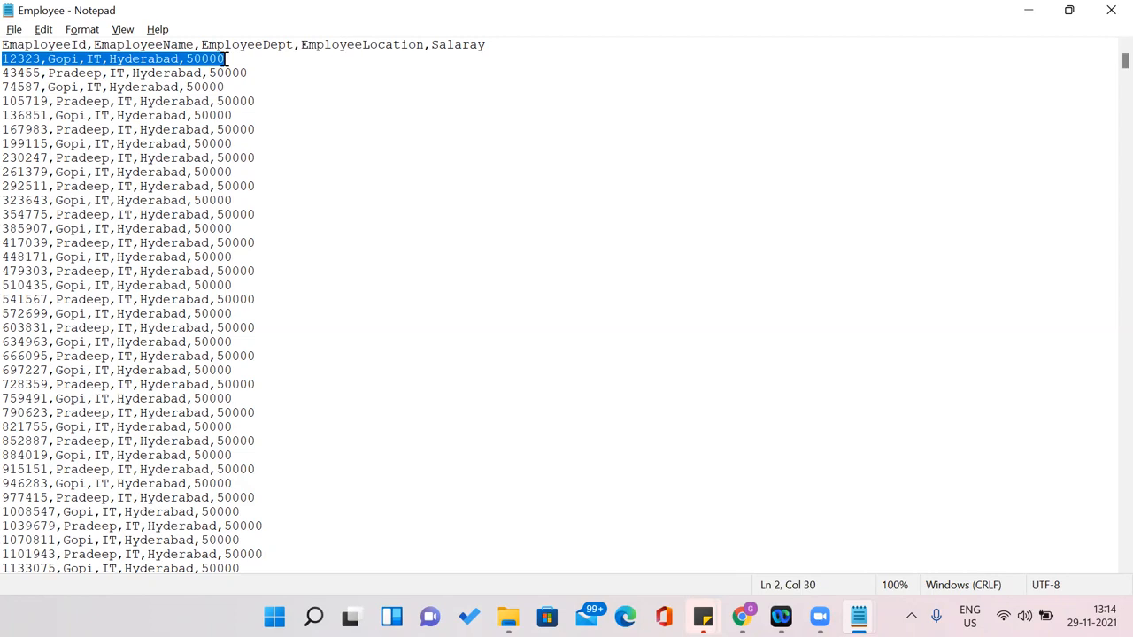
pyautogui.click(57, 105)
pyautogui.moveTo(226, 59); pyautogui.dragTo(3, 63)
pyautogui.moveTo(256, 69); pyautogui.dragTo(6, 73)
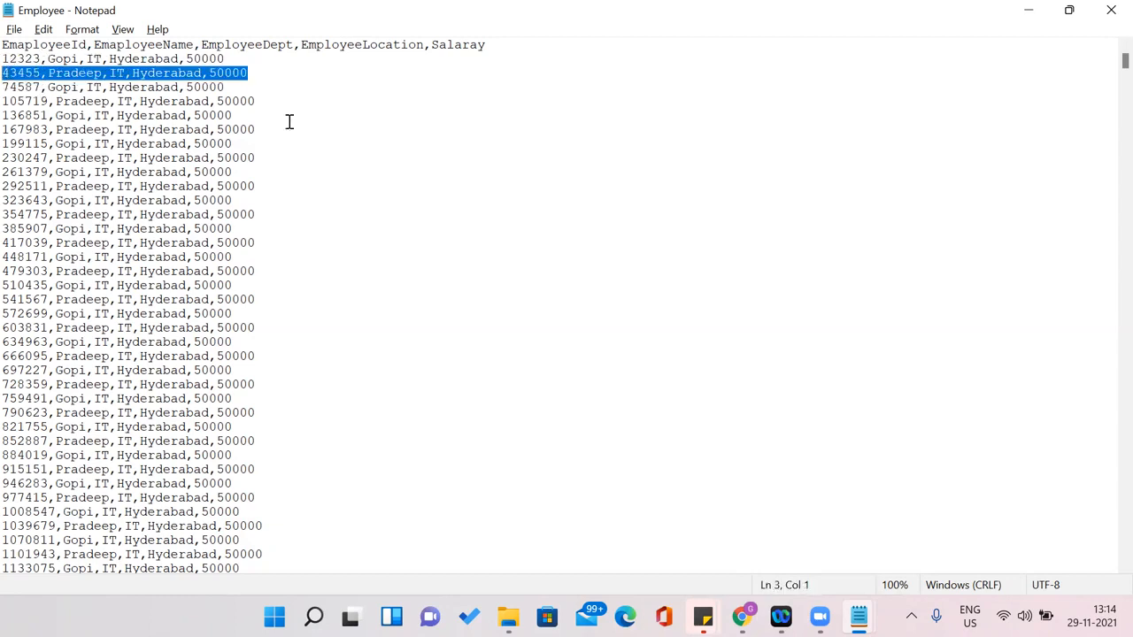
pyautogui.moveTo(229, 85); pyautogui.dragTo(7, 86)
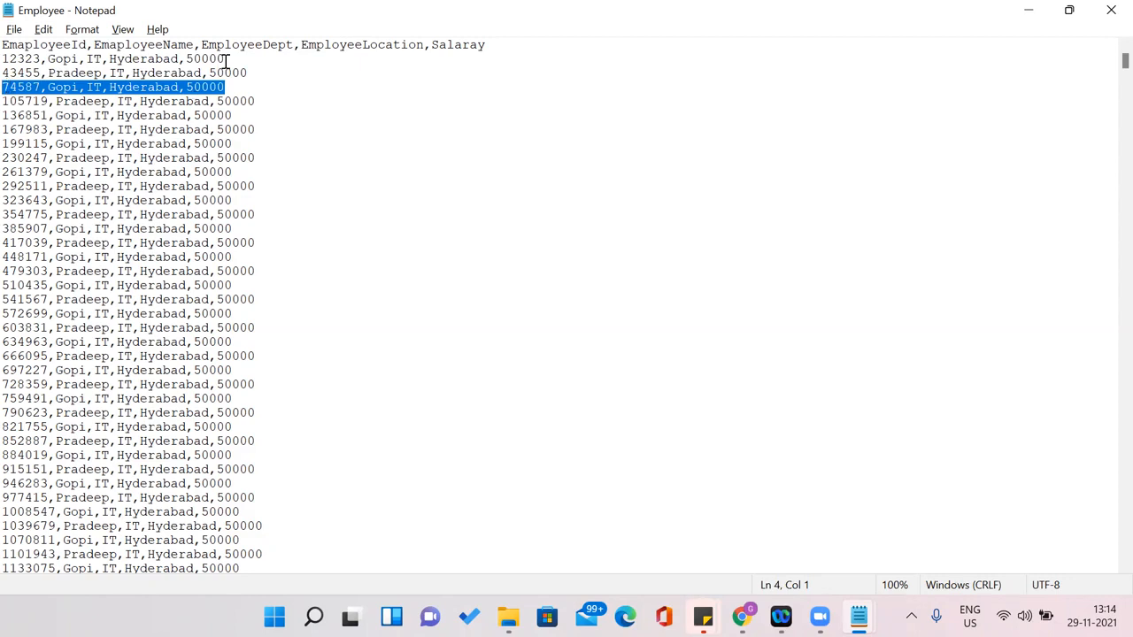
pyautogui.moveTo(225, 61); pyautogui.dragTo(10, 58)
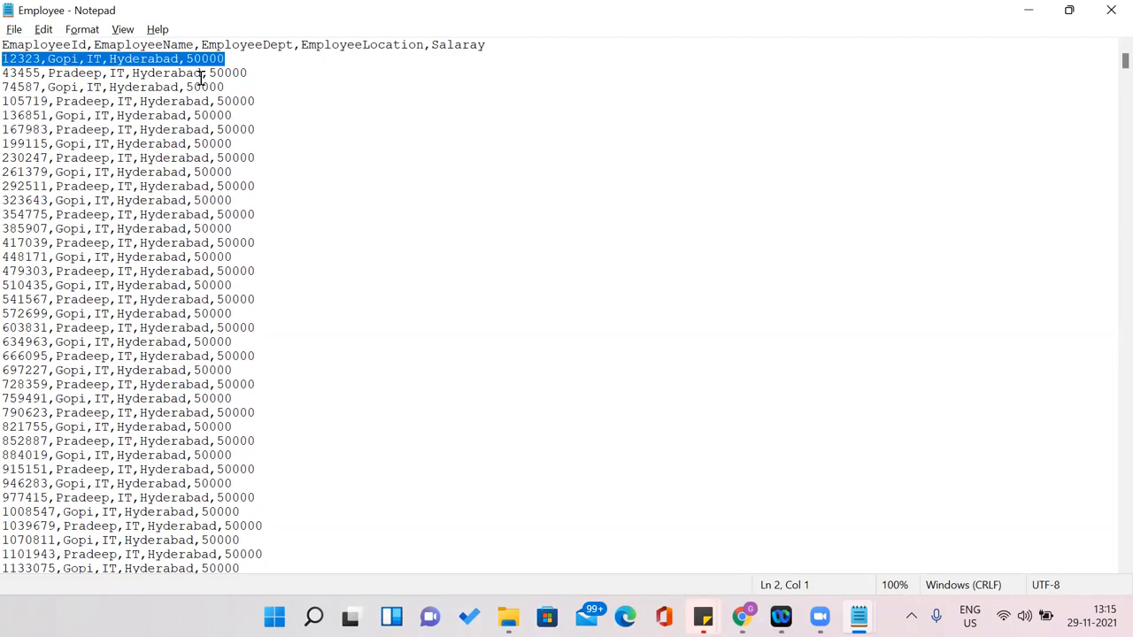
pyautogui.click(230, 58)
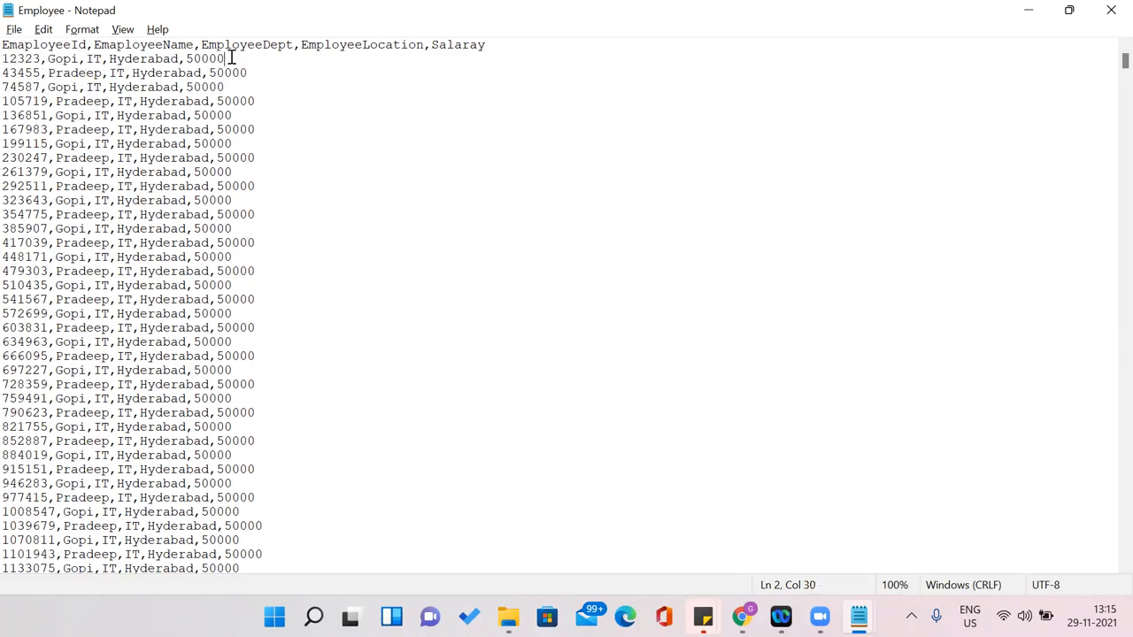
pyautogui.keyDown('shift'); pyautogui.click(7, 59); pyautogui.keyUp('shift')
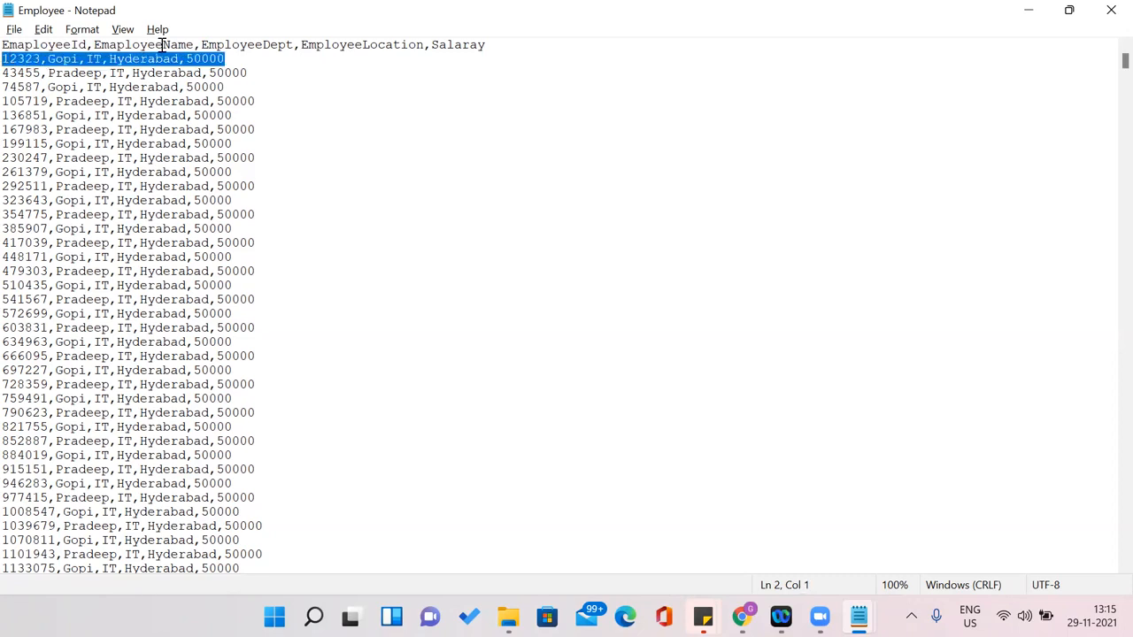
pyautogui.click(224, 58)
pyautogui.moveTo(224, 59); pyautogui.dragTo(7, 58)
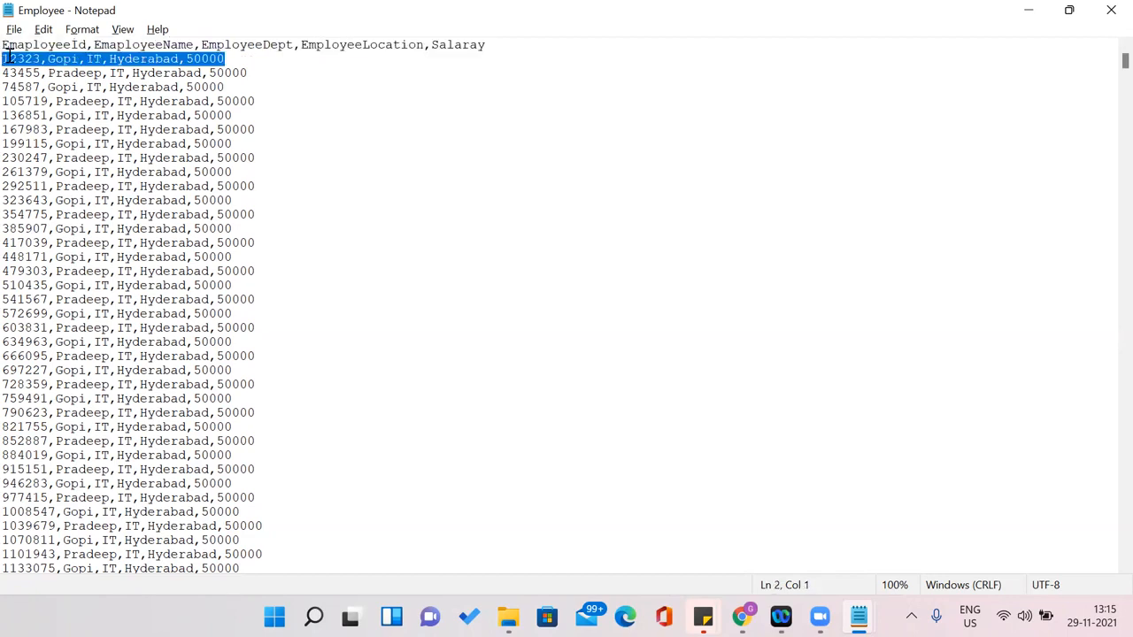
pyautogui.click(69, 458)
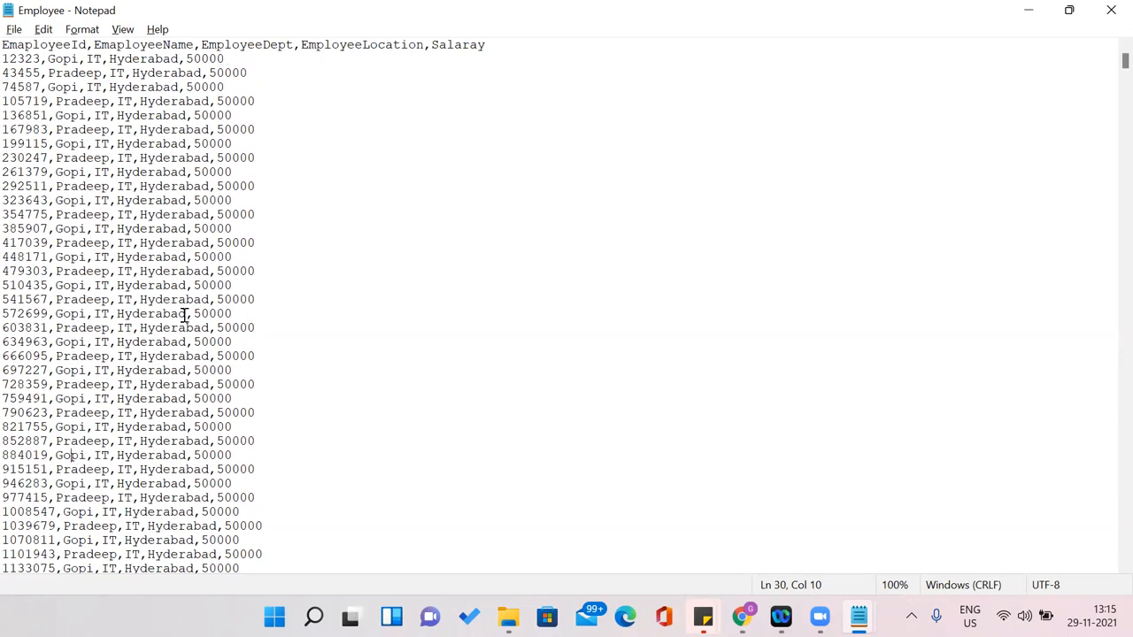
pyautogui.moveTo(227, 58); pyautogui.dragTo(7, 63)
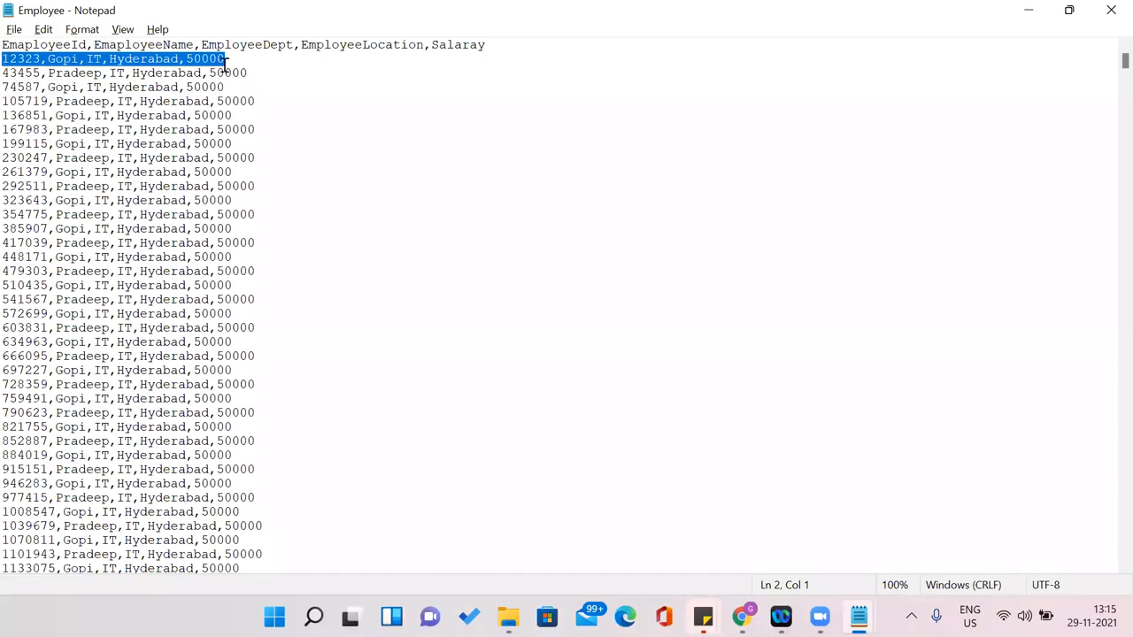
pyautogui.moveTo(250, 71); pyautogui.dragTo(7, 80)
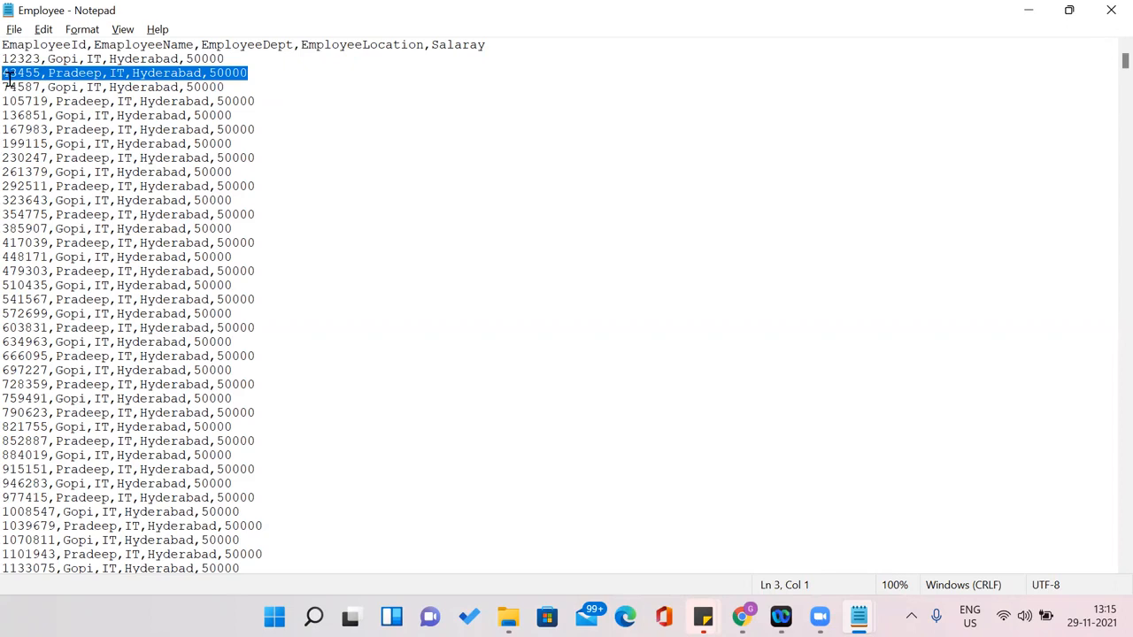
# Switch to the FTP Disk CSV Upload process in the browser and search the shapes for "Data", then clear the search
pyautogui.hotkey('alt', 'Tab')
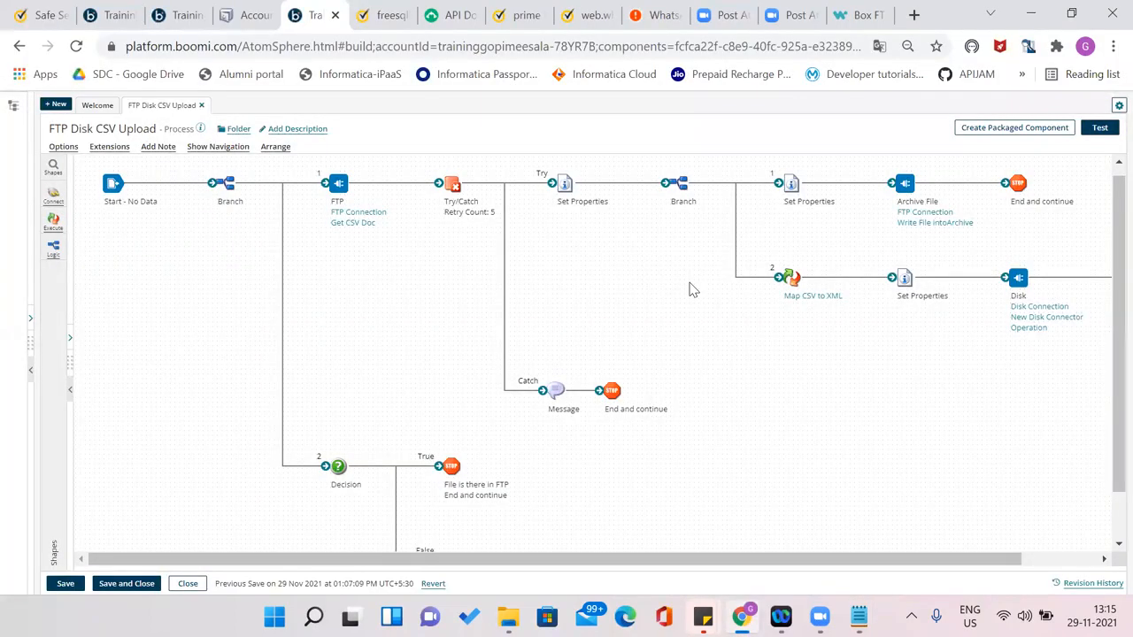
pyautogui.click(55, 175)
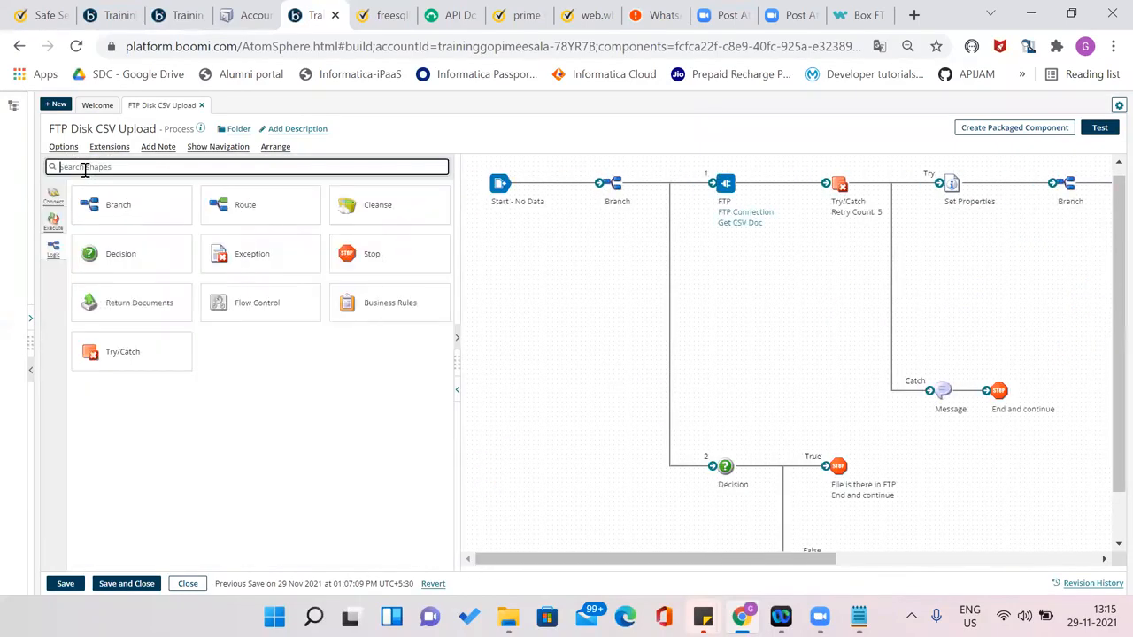
pyautogui.click(85, 167)
pyautogui.write('Data')
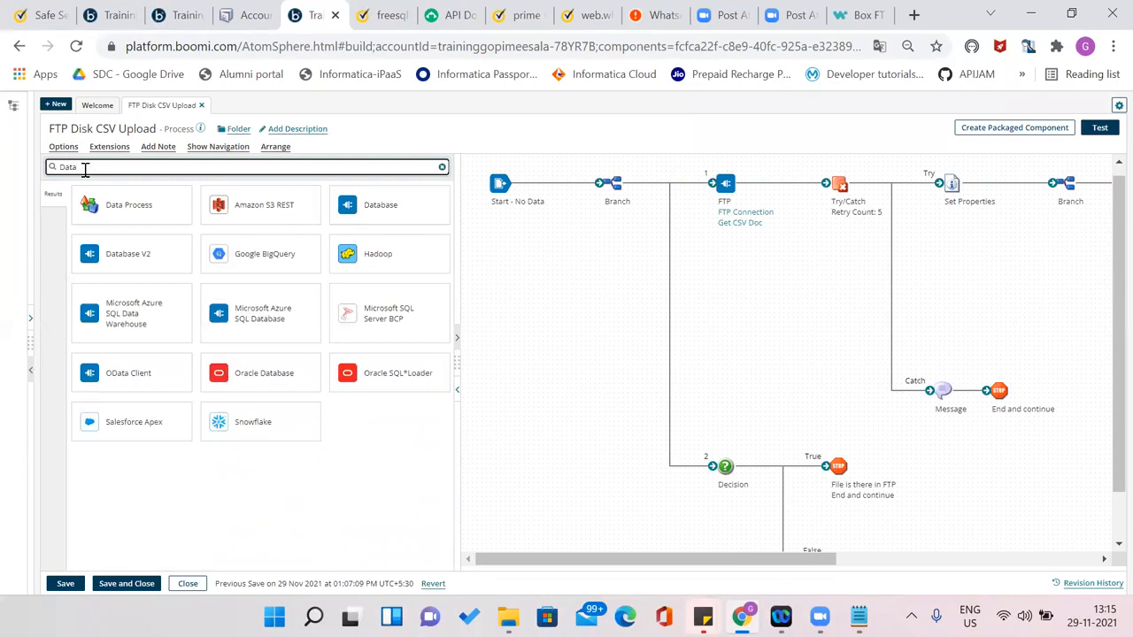
pyautogui.moveTo(139, 212); pyautogui.dragTo(180, 214)
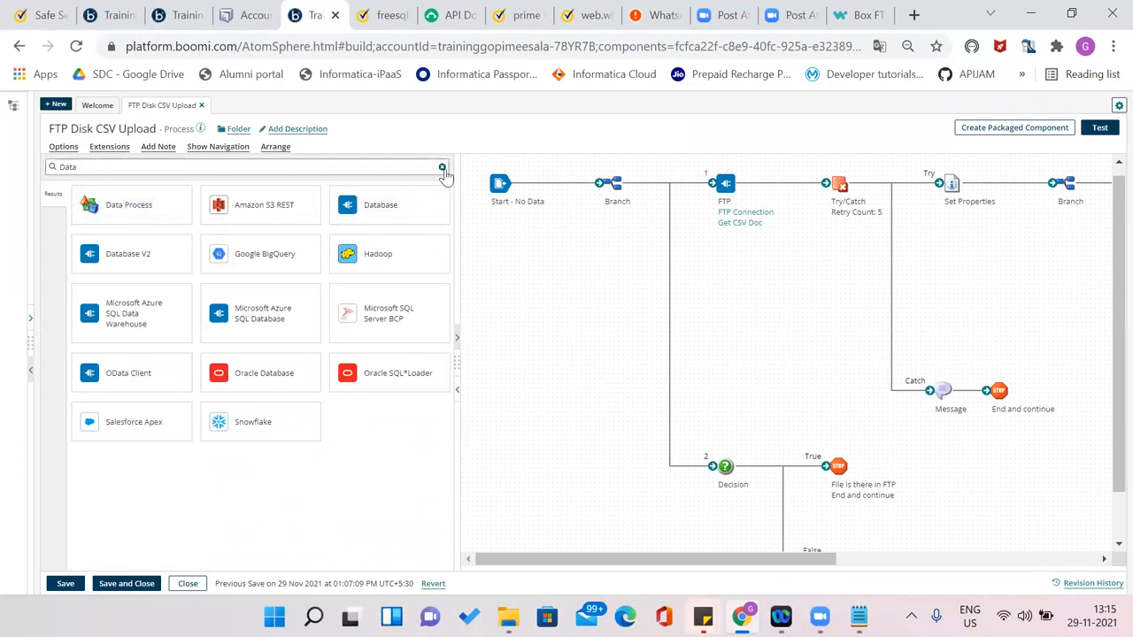
pyautogui.click(442, 168)
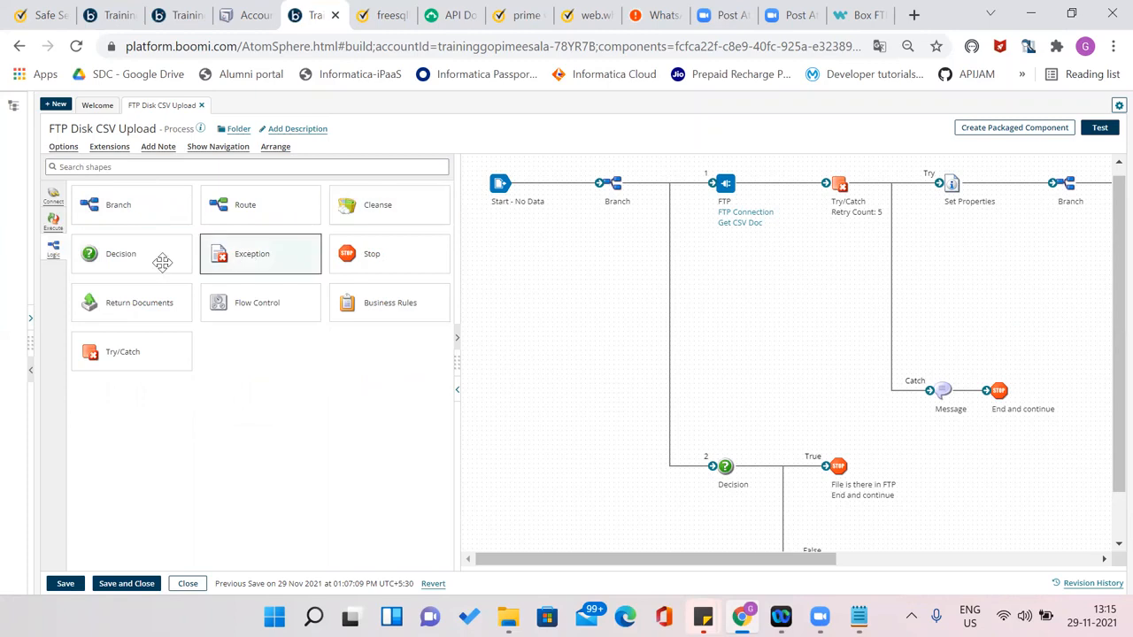
# Add a Data Process shape and insert it on path 2 of the second Branch, directly before Map CSV to XML
pyautogui.click(54, 223)
pyautogui.moveTo(242, 303); pyautogui.dragTo(1028, 314)
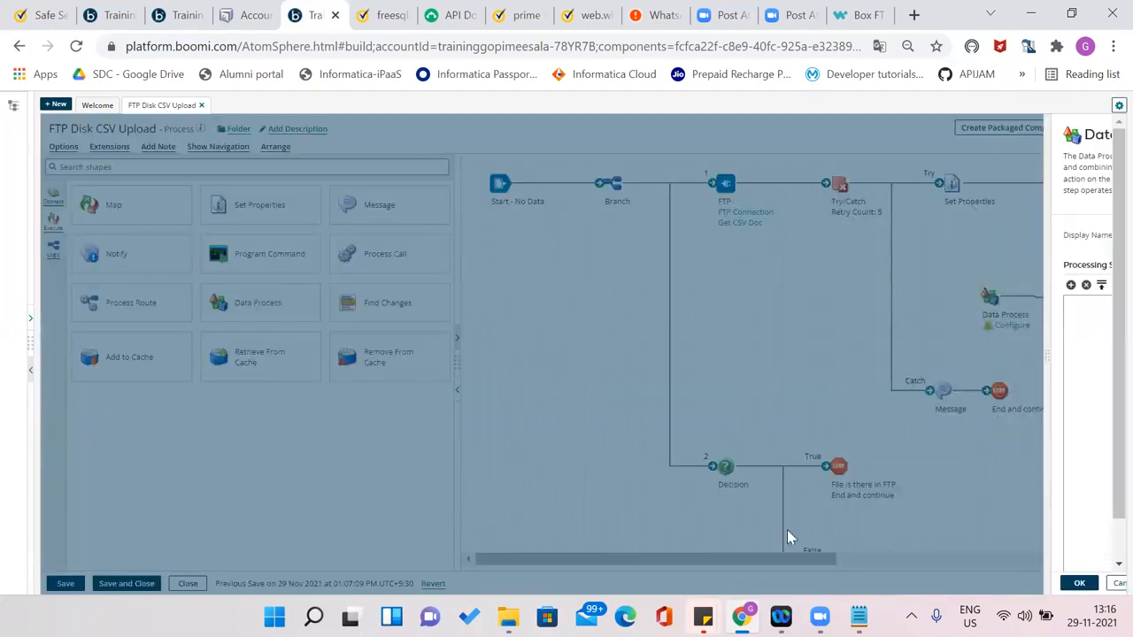
pyautogui.click(666, 582)
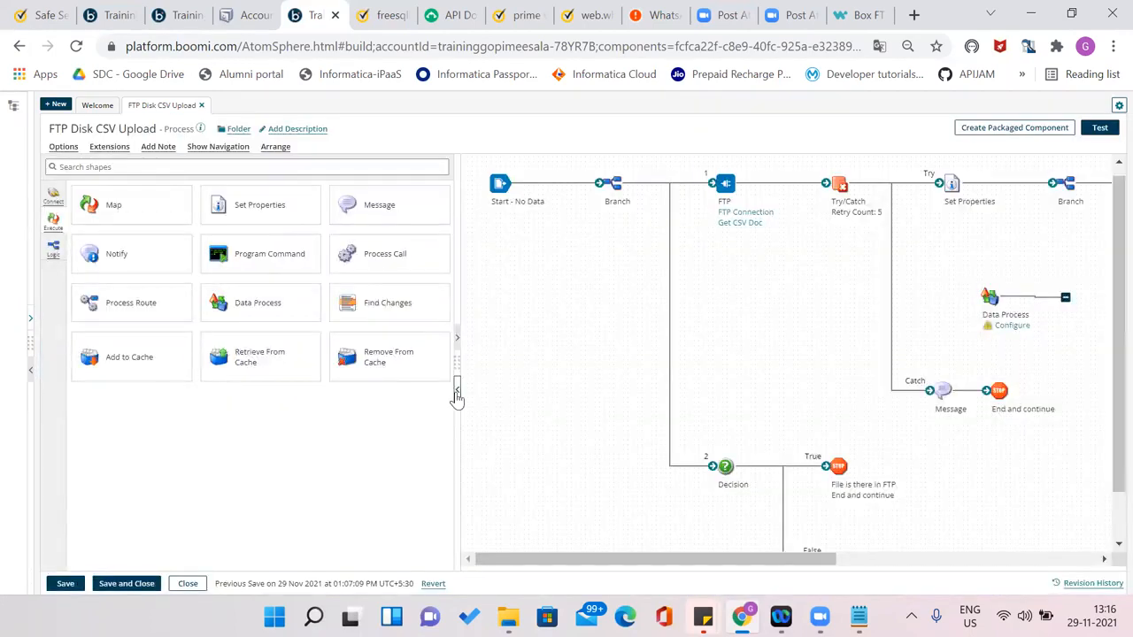
pyautogui.click(457, 390)
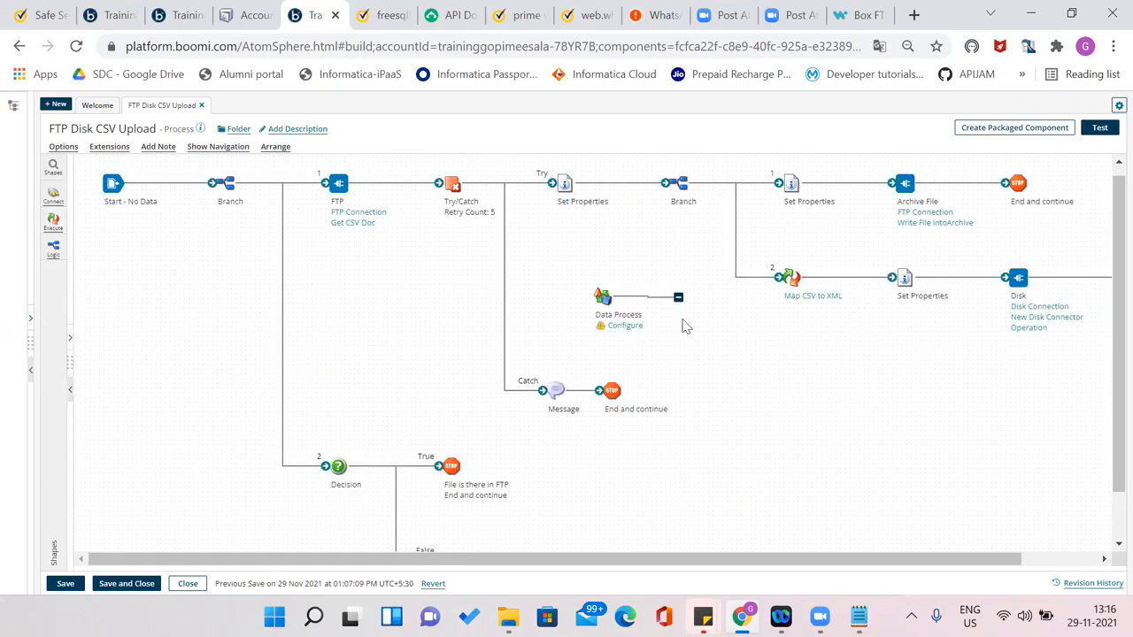
pyautogui.moveTo(779, 277); pyautogui.dragTo(708, 283)
pyautogui.moveTo(707, 282)
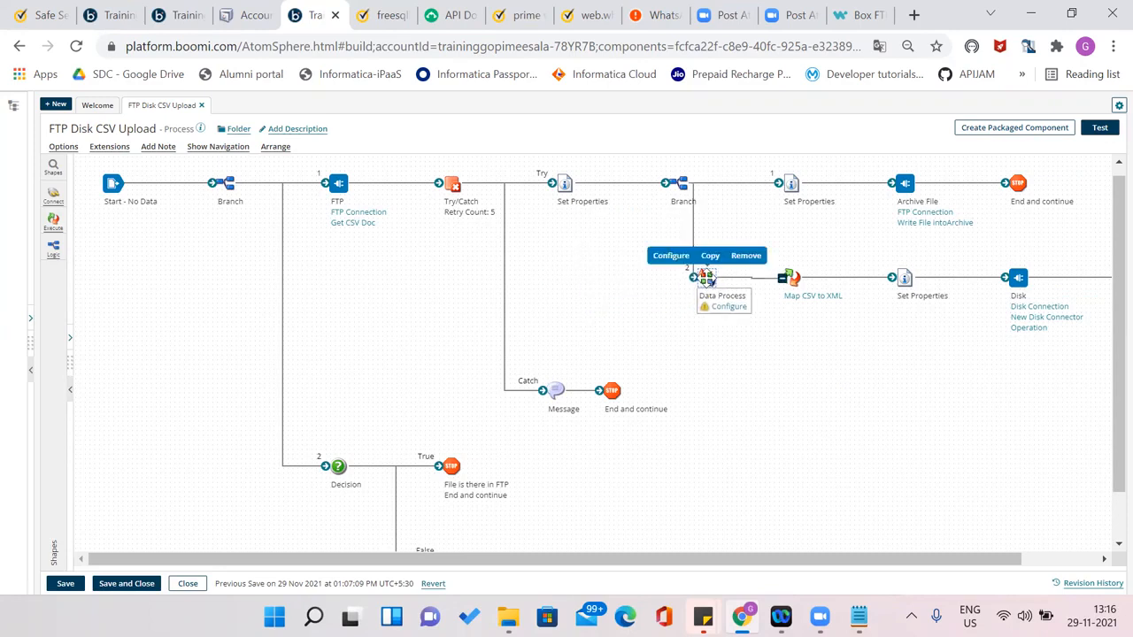
# Configure the Data Process shape to Split Documents for the Flat File profile type, using Split By Line with No Column Headers
pyautogui.doubleClick(705, 280)
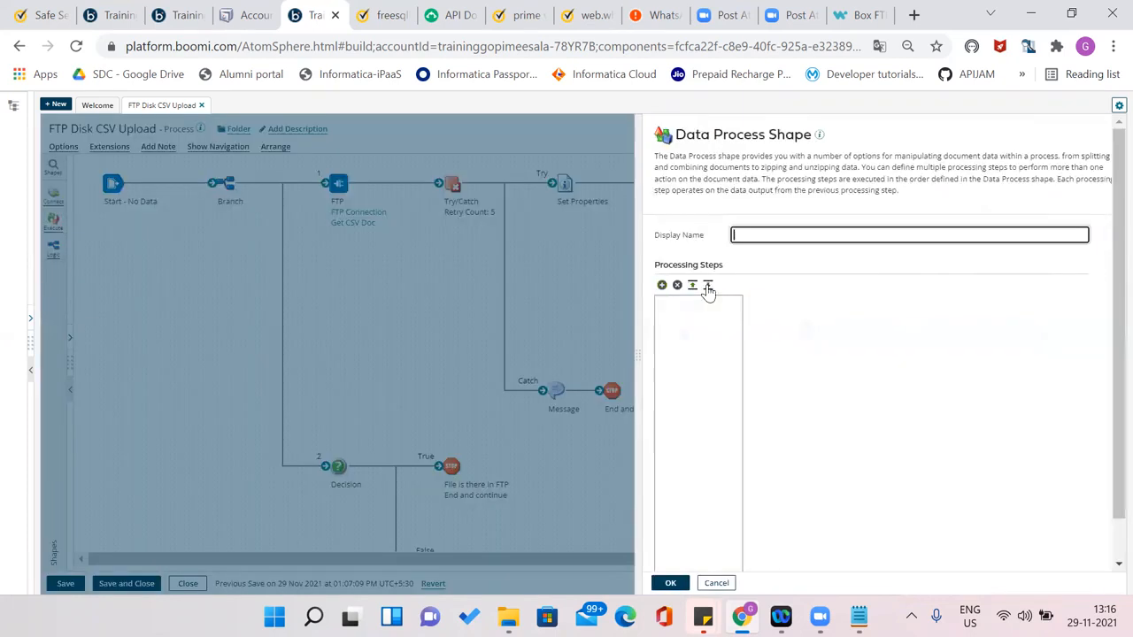
pyautogui.click(661, 286)
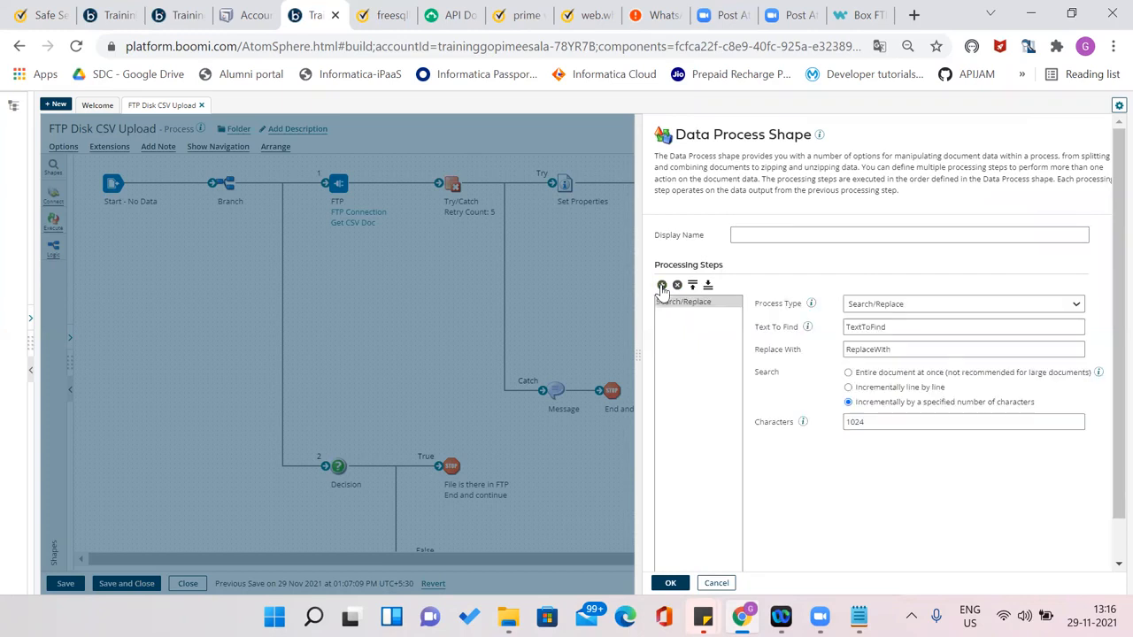
pyautogui.click(878, 306)
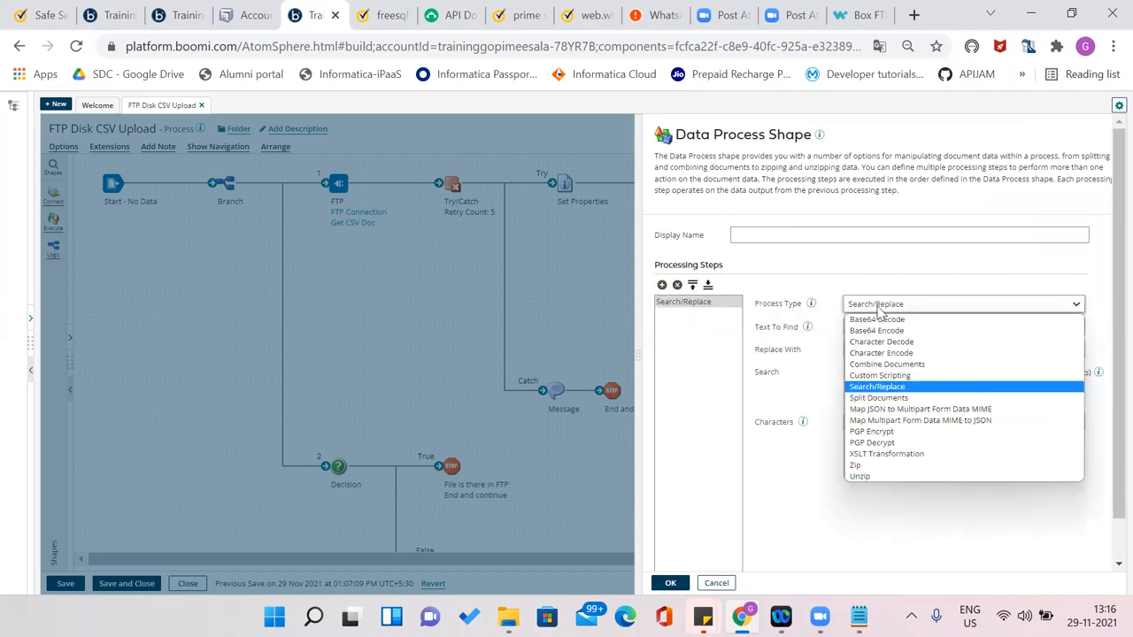
pyautogui.click(867, 398)
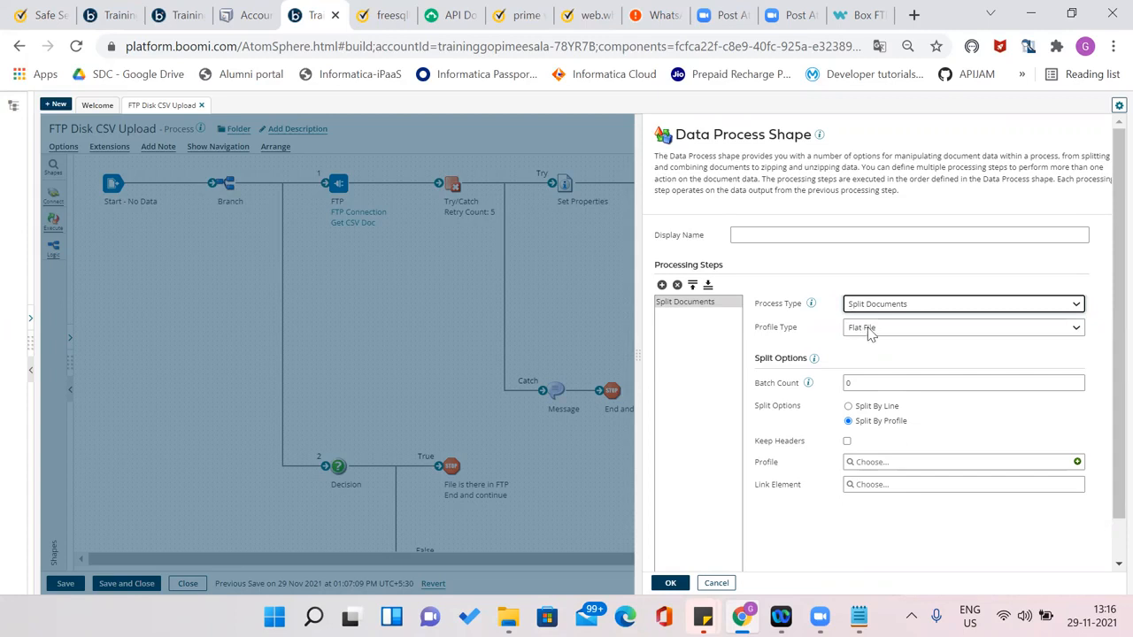
pyautogui.click(847, 407)
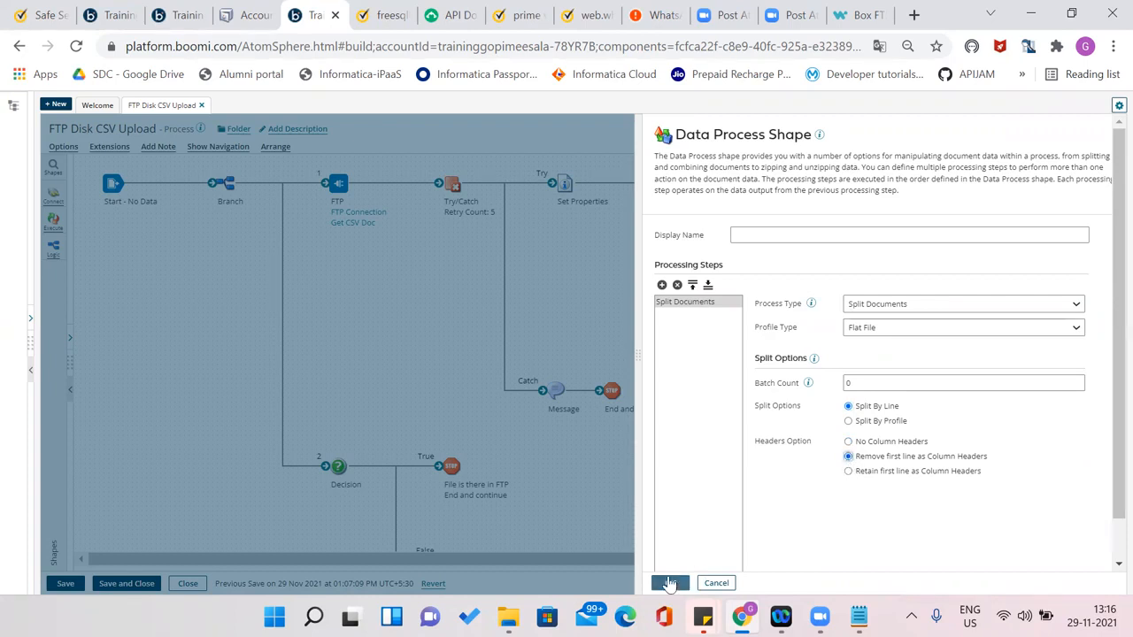
pyautogui.click(848, 442)
pyautogui.click(670, 582)
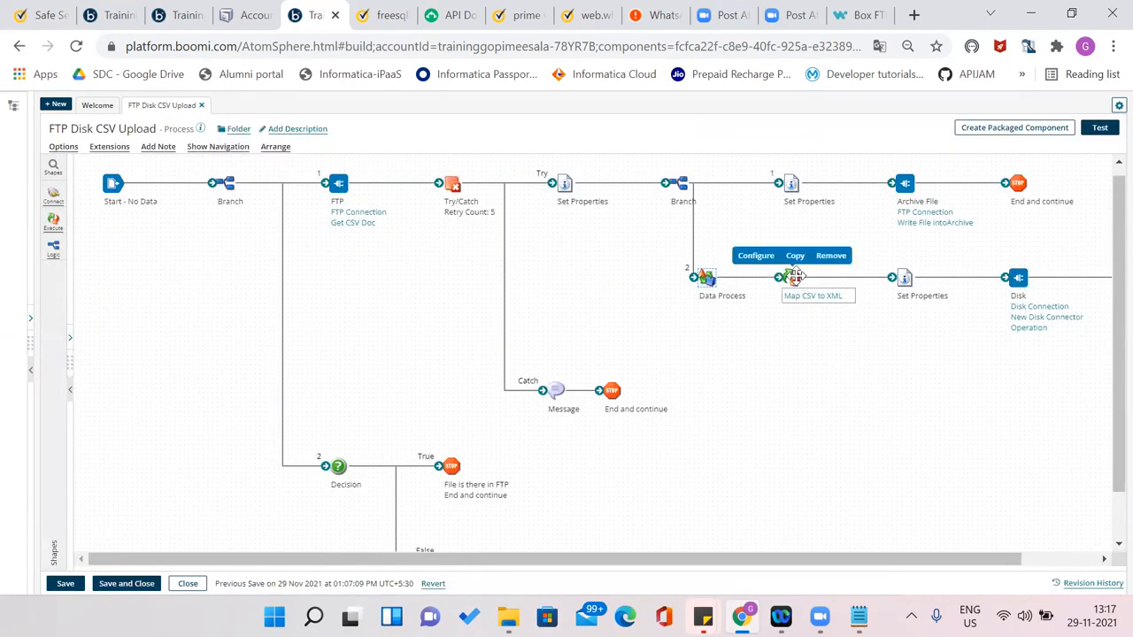
# Save the FTP Disk CSV Upload process and run a new test of it
pyautogui.click(55, 584)
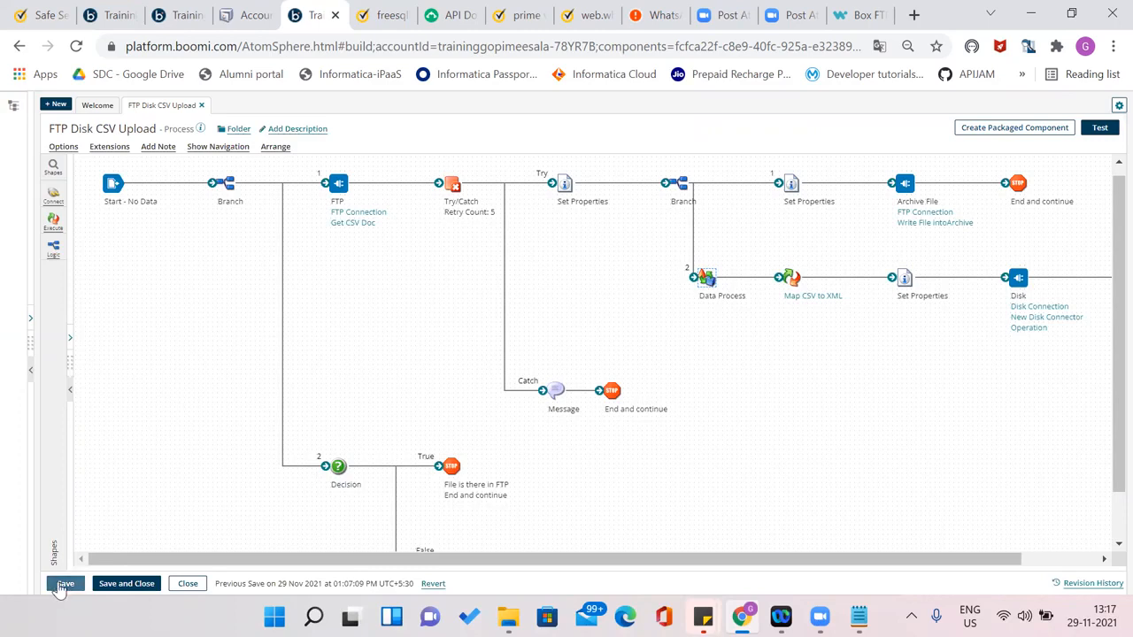
pyautogui.click(1086, 130)
pyautogui.click(341, 241)
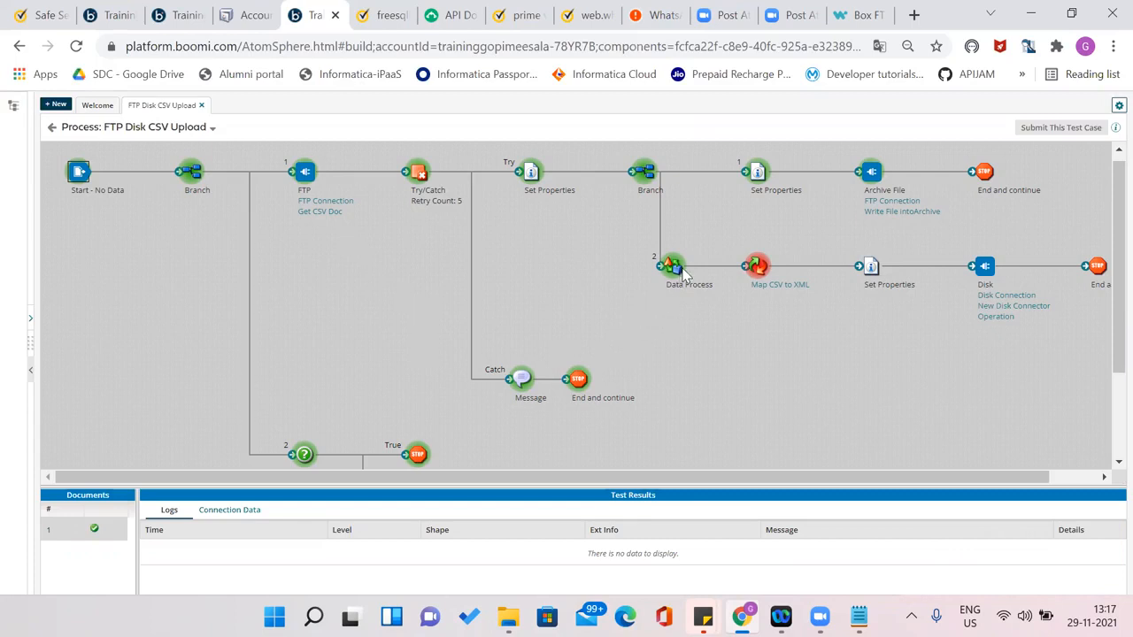
# Examine the Data Process shape's source data in the test results, viewing both source documents one after the other
pyautogui.click(682, 272)
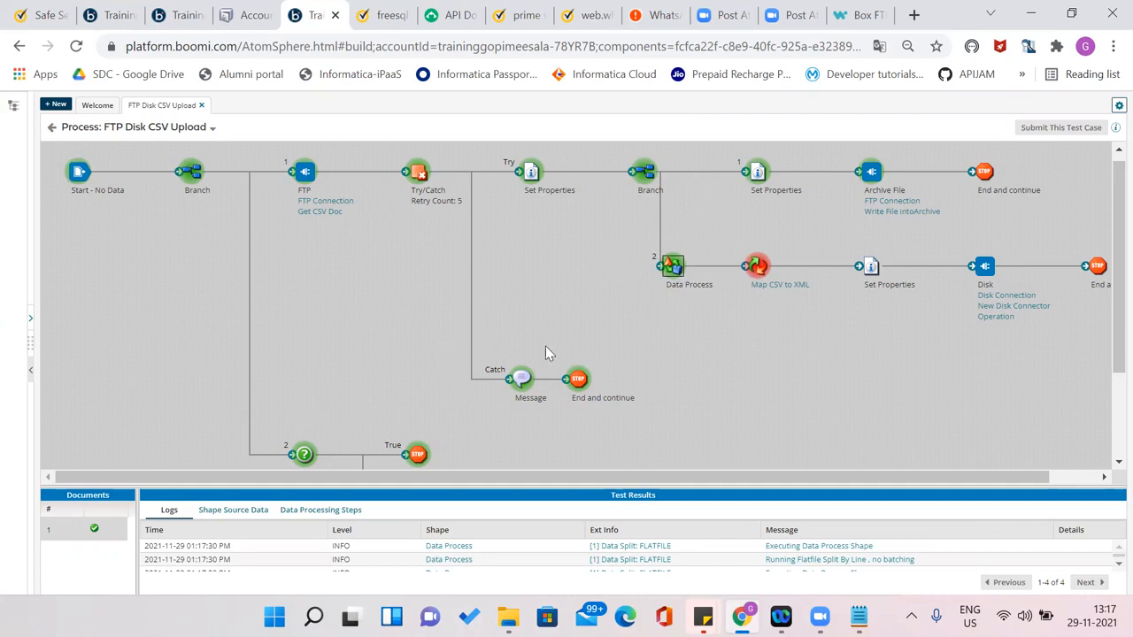
pyautogui.click(264, 510)
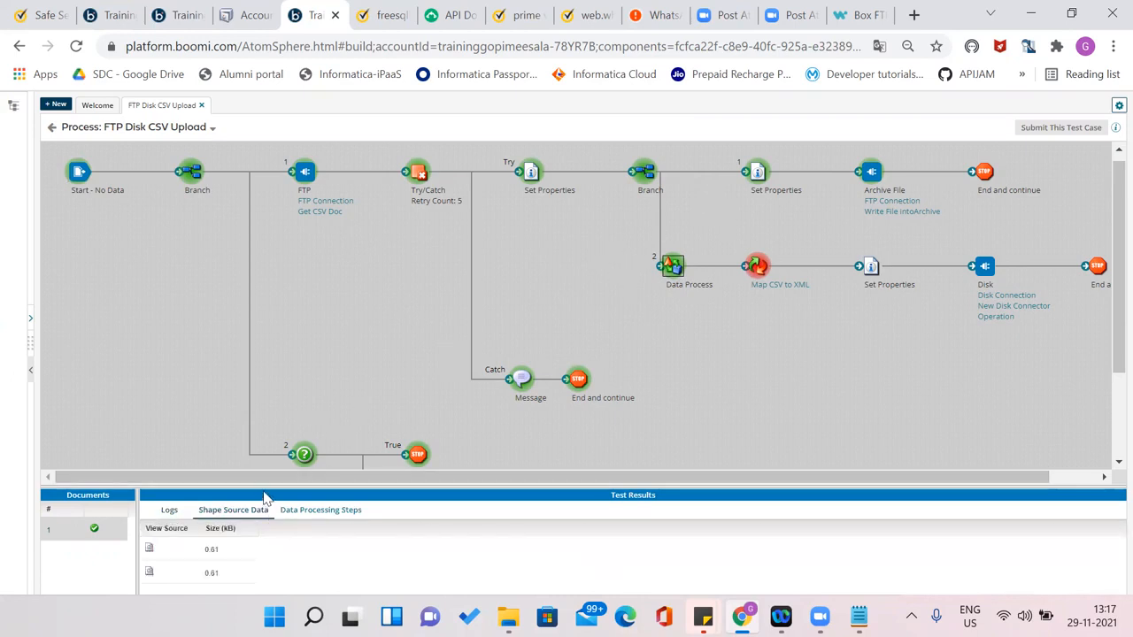
pyautogui.moveTo(263, 483); pyautogui.dragTo(301, 381)
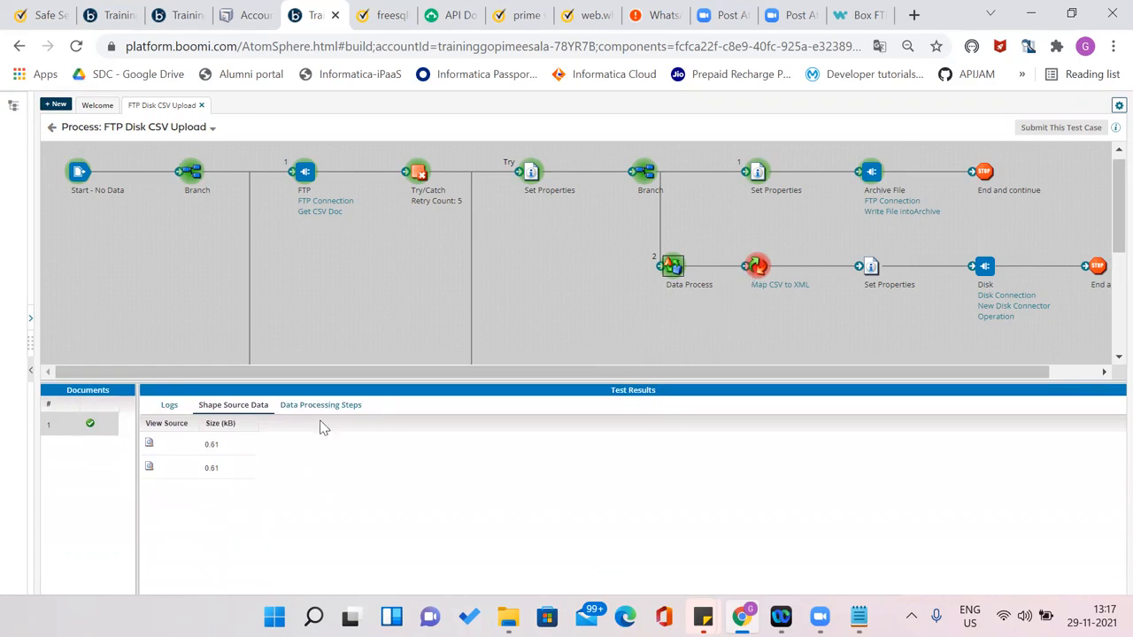
pyautogui.click(149, 445)
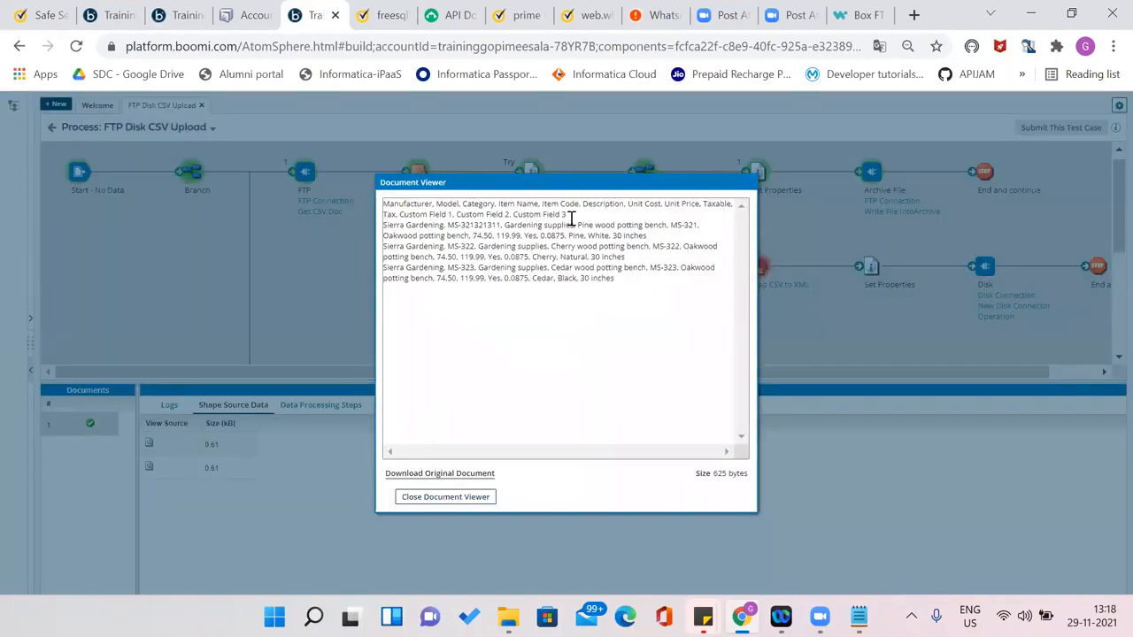
pyautogui.click(444, 496)
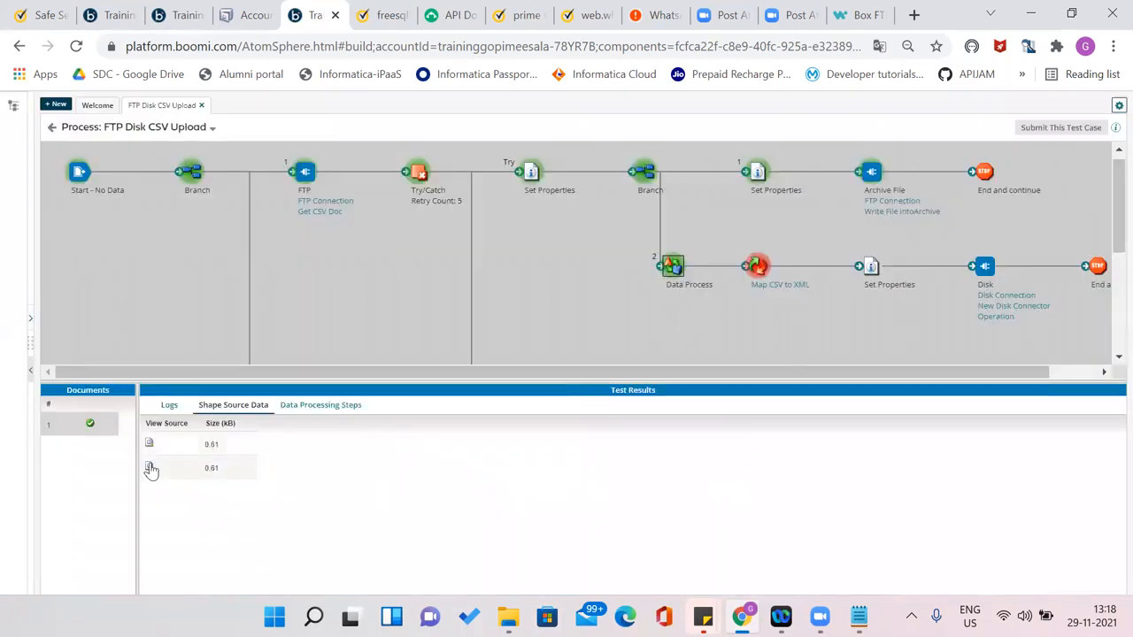
pyautogui.click(150, 467)
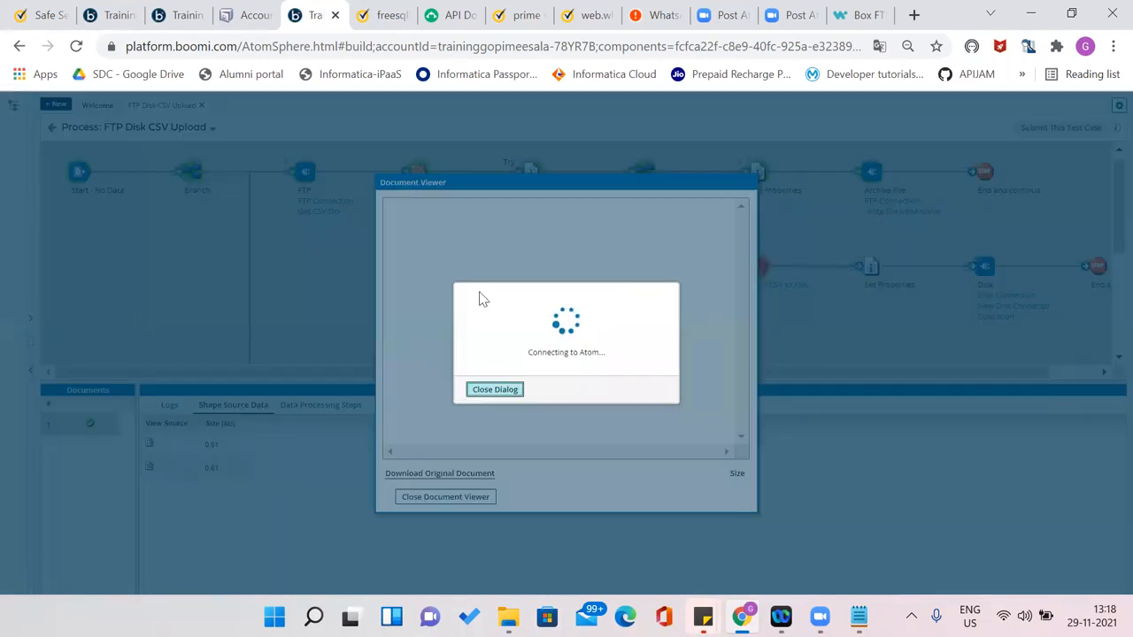
pyautogui.click(502, 391)
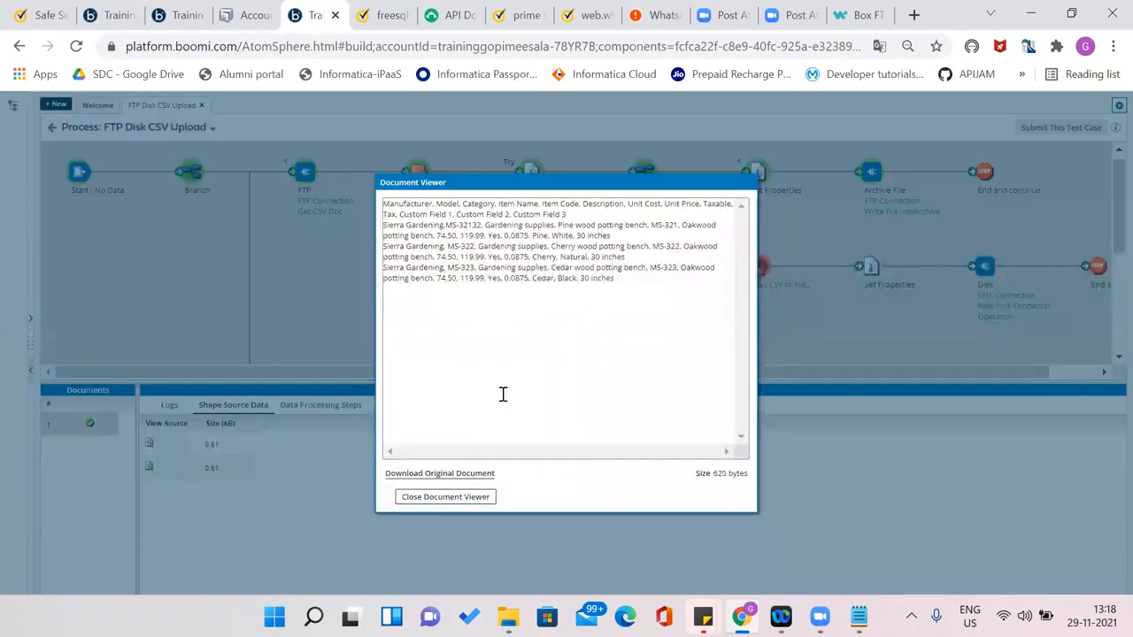
pyautogui.click(446, 497)
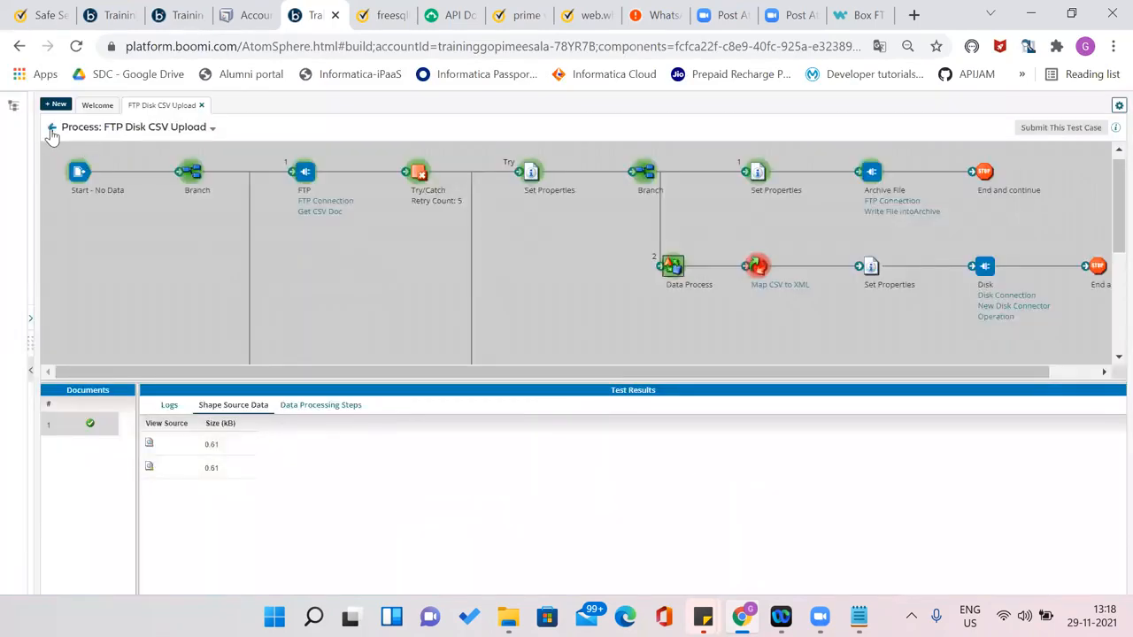
# Return to the process design, reopen the Data Process shape's Split Documents settings to review the Headers Option, and accept them
pyautogui.click(51, 129)
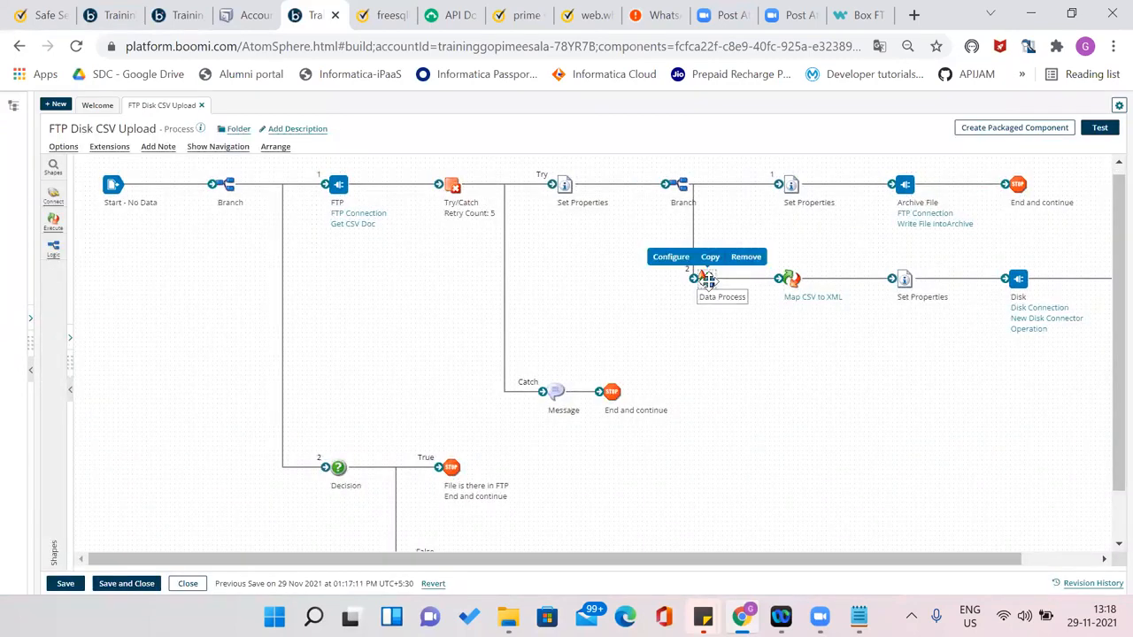
pyautogui.click(708, 281)
pyautogui.click(708, 303)
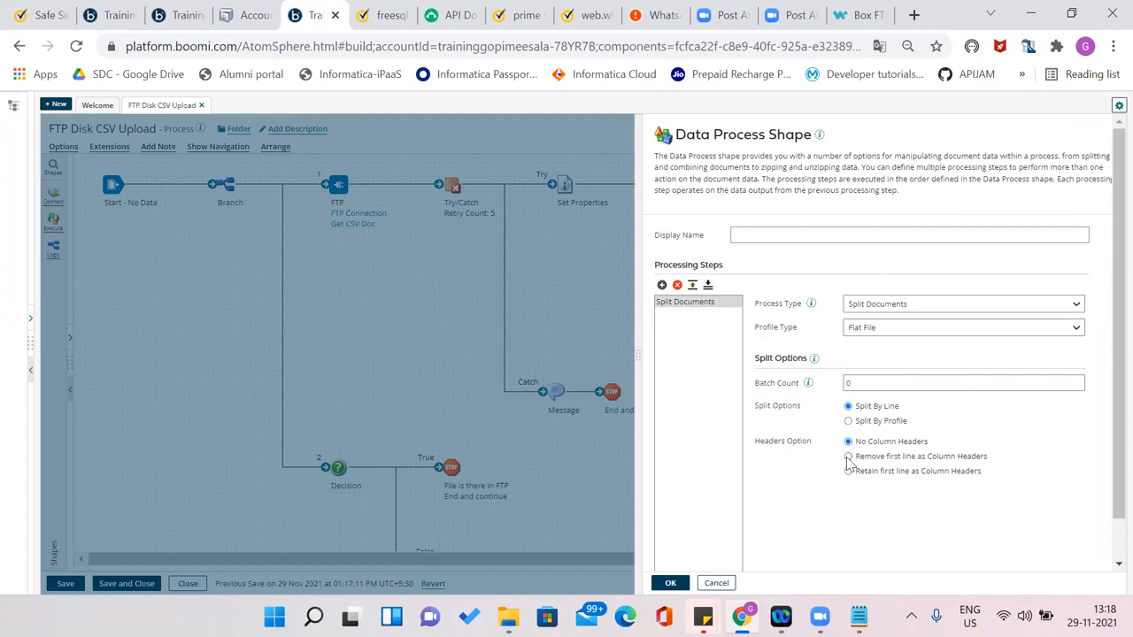
pyautogui.click(670, 582)
# Save the process with the accepted Data Process settings and run another new test on Tes
pyautogui.click(65, 584)
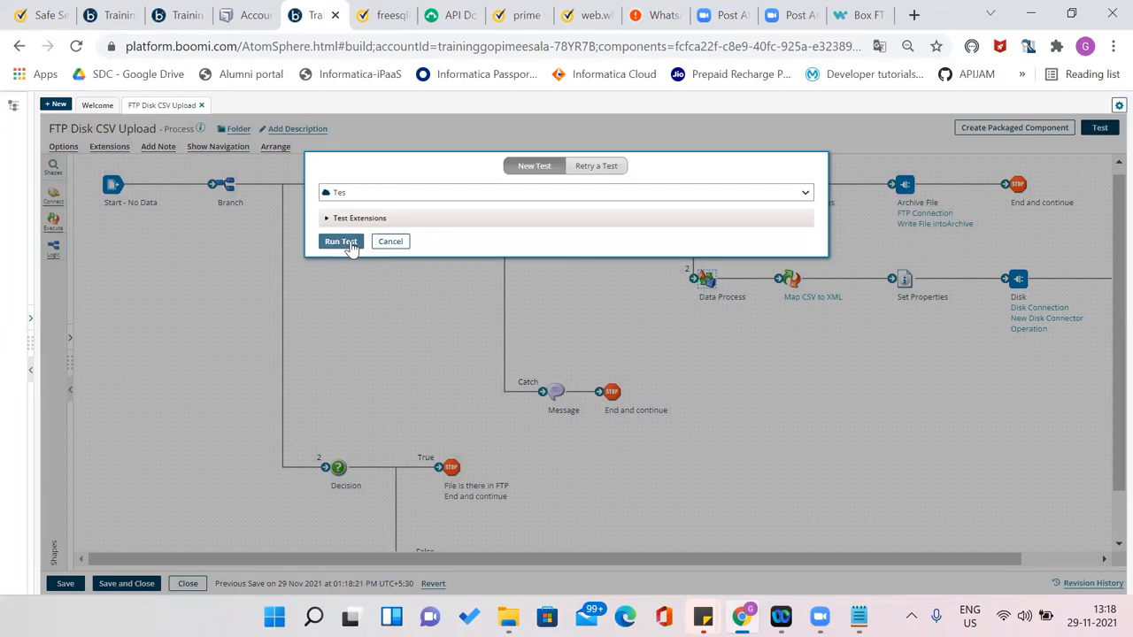
pyautogui.click(340, 241)
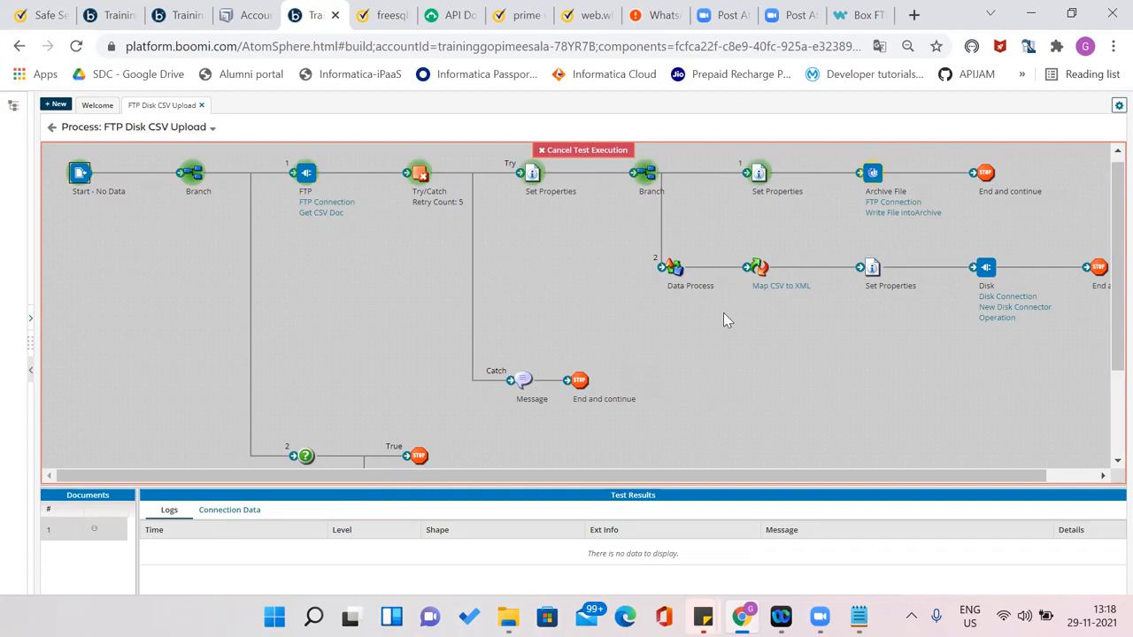
# Examine the Map CSV to XML shape's test logs and read the stack trace of its first SEVERE entry
pyautogui.click(672, 267)
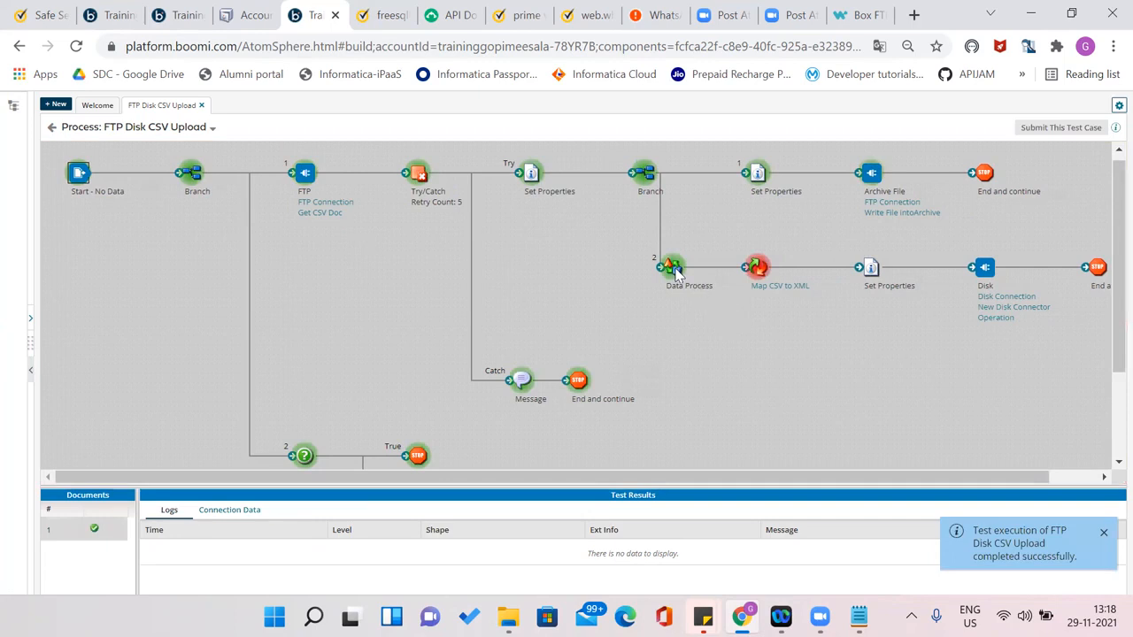
pyautogui.click(754, 267)
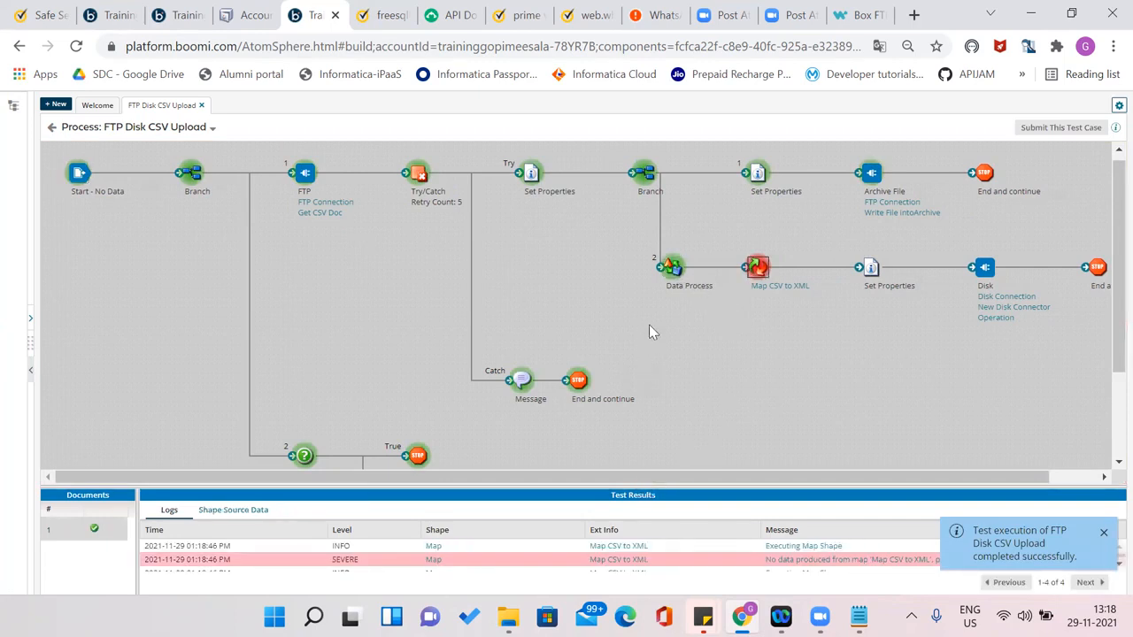
pyautogui.moveTo(649, 488); pyautogui.dragTo(648, 325)
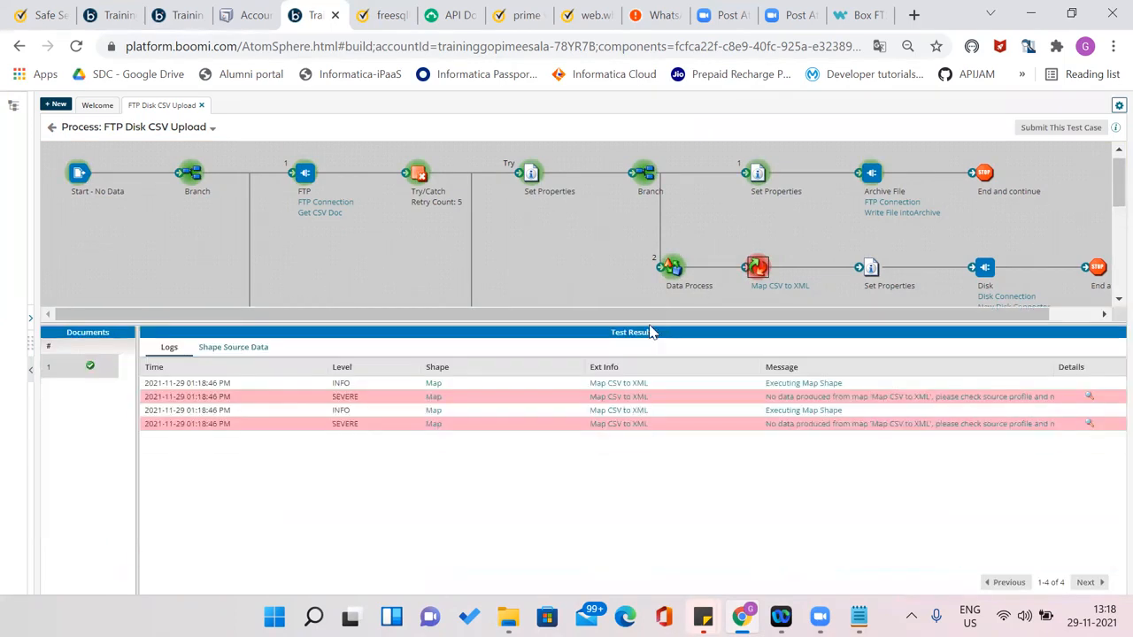
pyautogui.click(1087, 398)
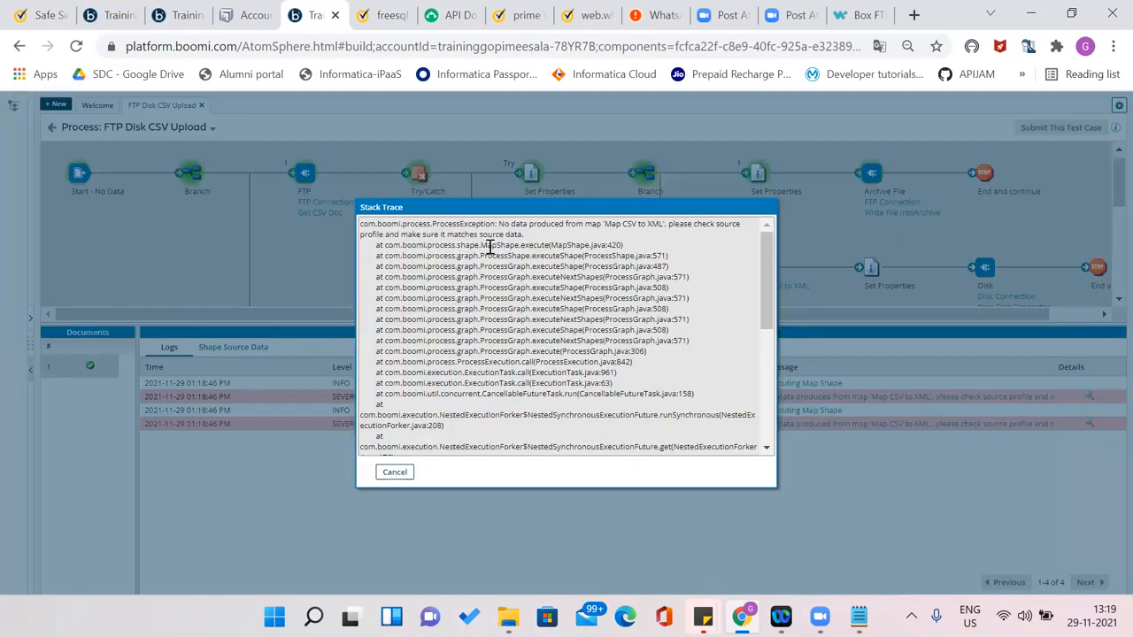
pyautogui.moveTo(534, 235)
pyautogui.mouseDown()
pyautogui.moveTo(381, 237)
pyautogui.moveTo(358, 207)
pyautogui.mouseUp()
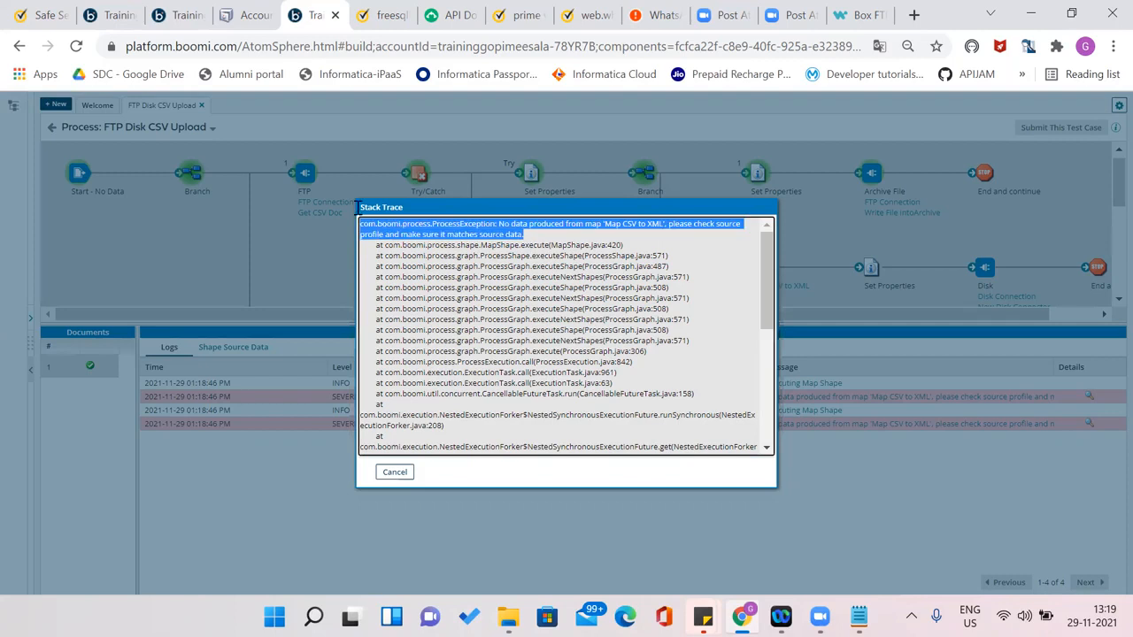
pyautogui.click(395, 478)
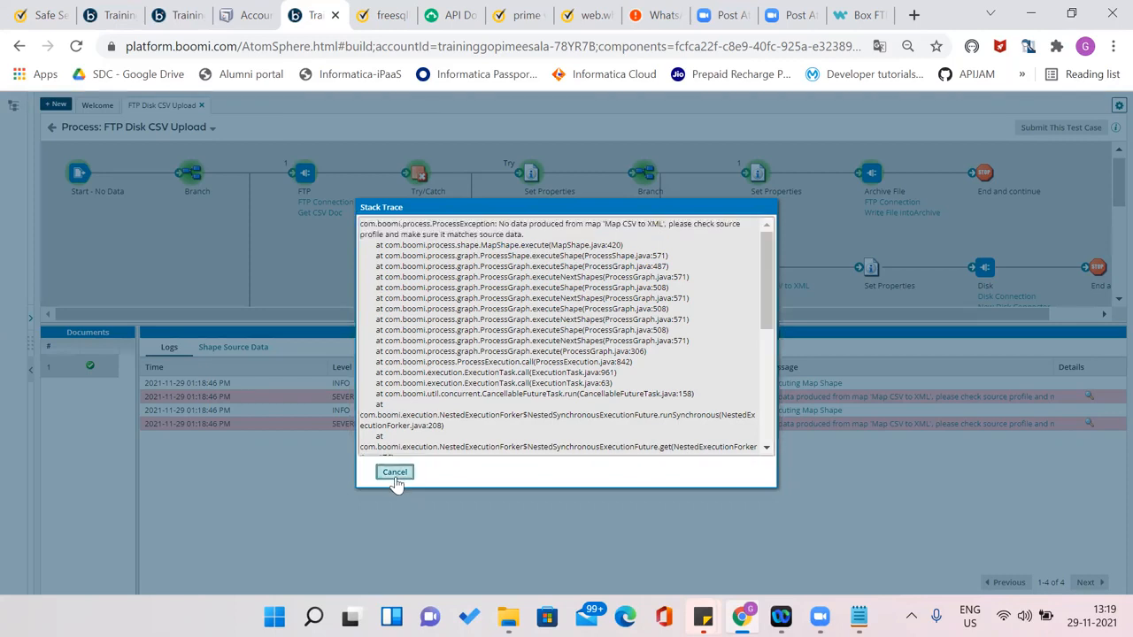
# Check the CSV files in the DriveHQ Boomi folder and the Employee file in Notepad, and return to the Boomi test results
pyautogui.click(248, 15)
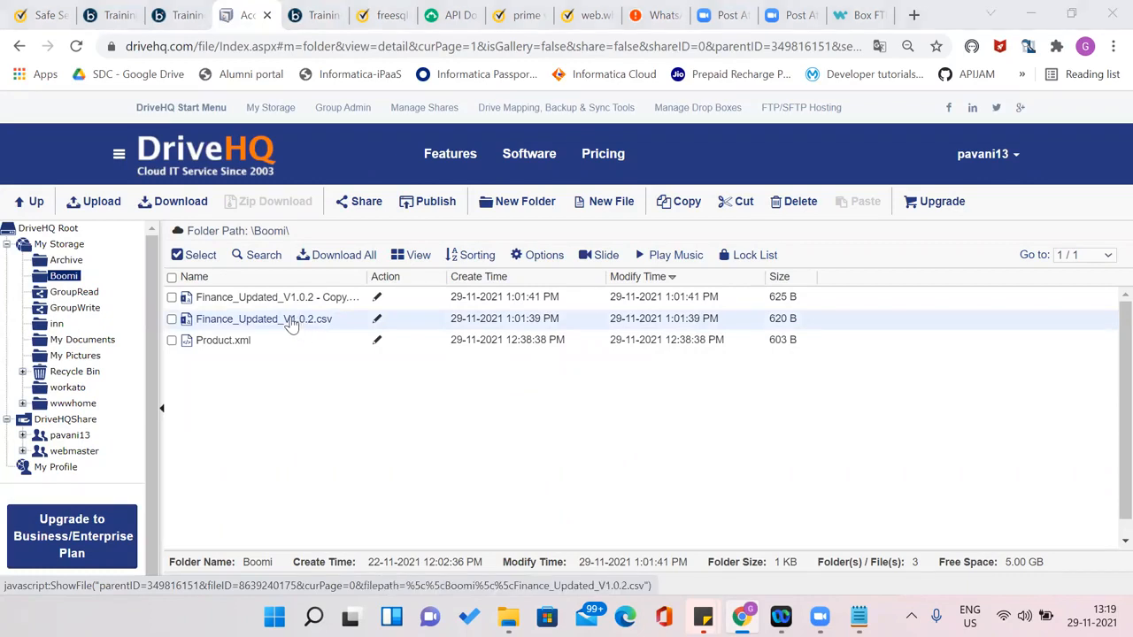
pyautogui.hotkey('alt', 'Tab')
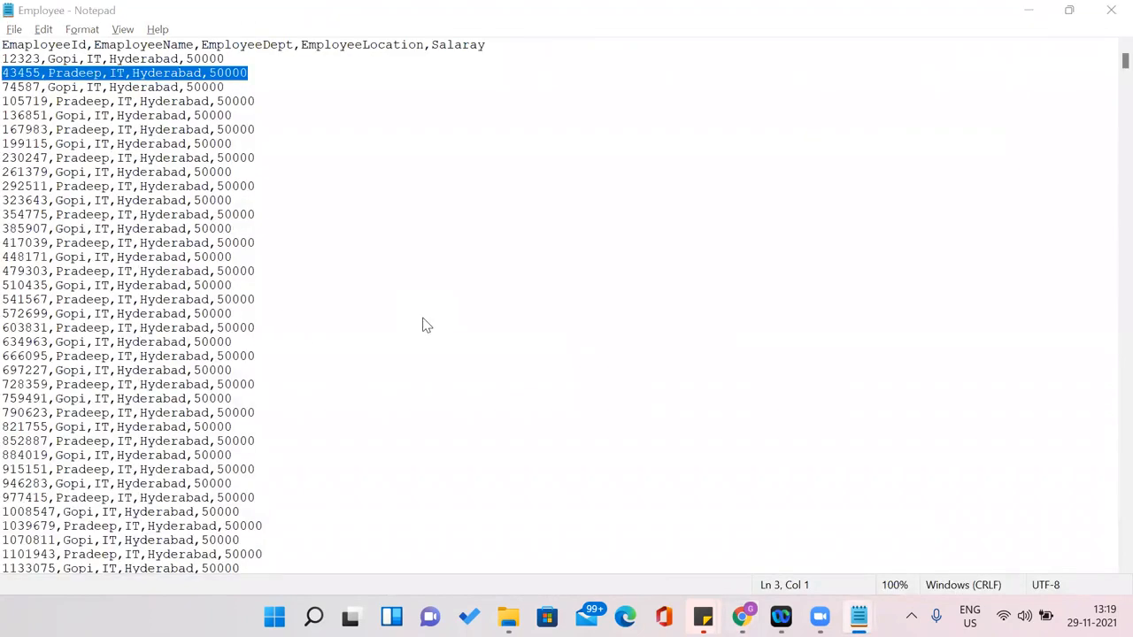
pyautogui.hotkey('alt', 'Tab')
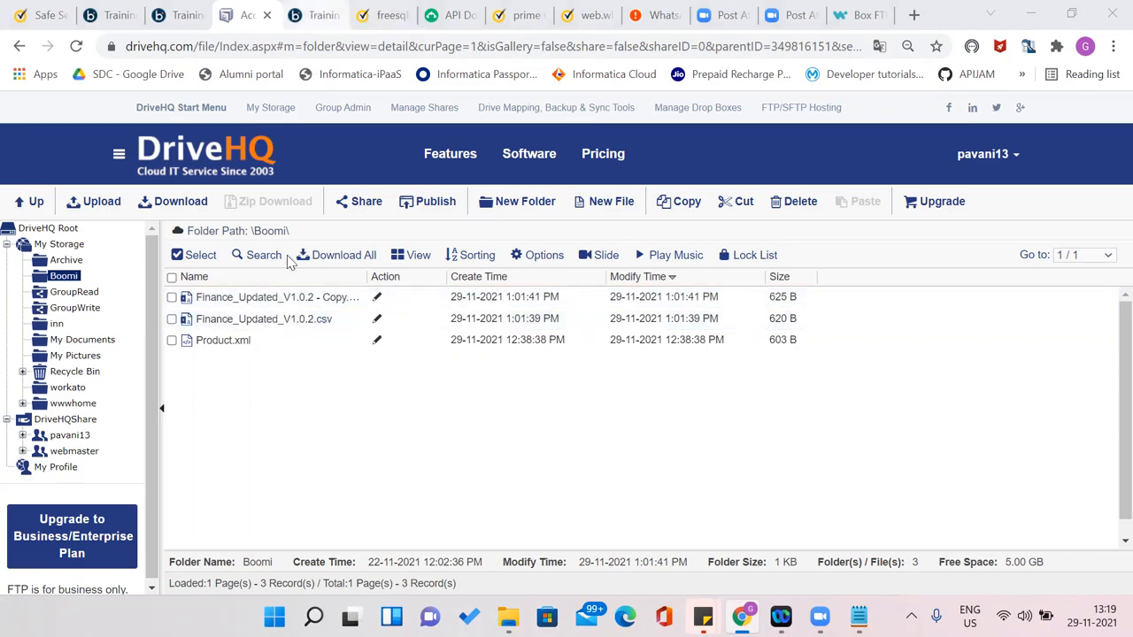
pyautogui.click(316, 15)
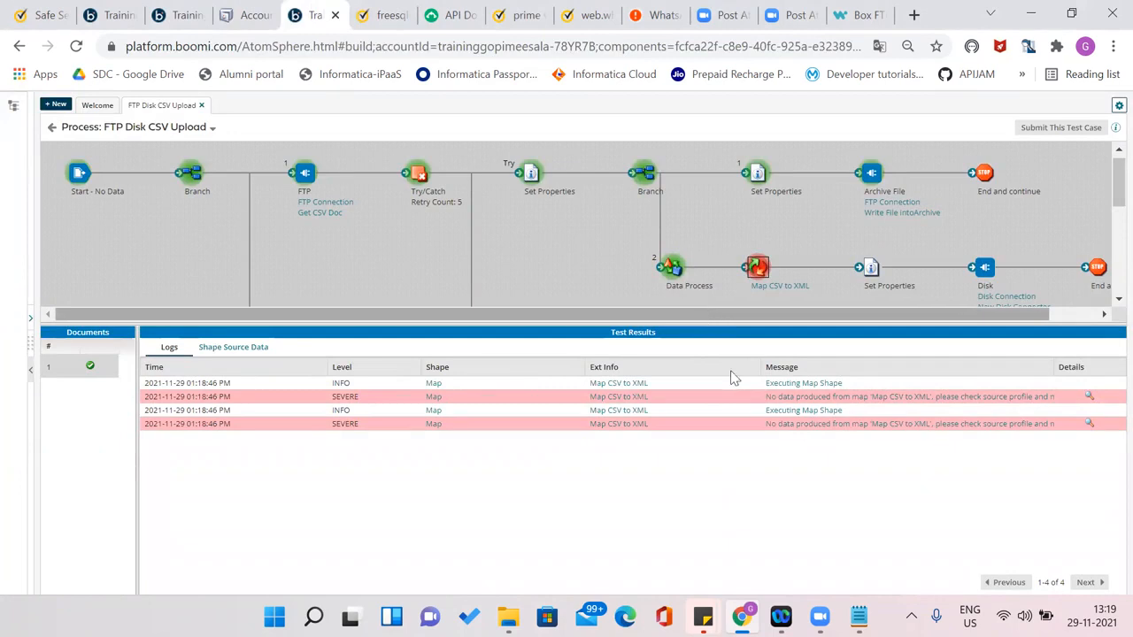
# Reread the stack trace of the Map CSV to XML shape's first SEVERE log entry, highlighting its advice on the source profile
pyautogui.click(1088, 398)
pyautogui.moveTo(667, 227); pyautogui.dragTo(523, 230)
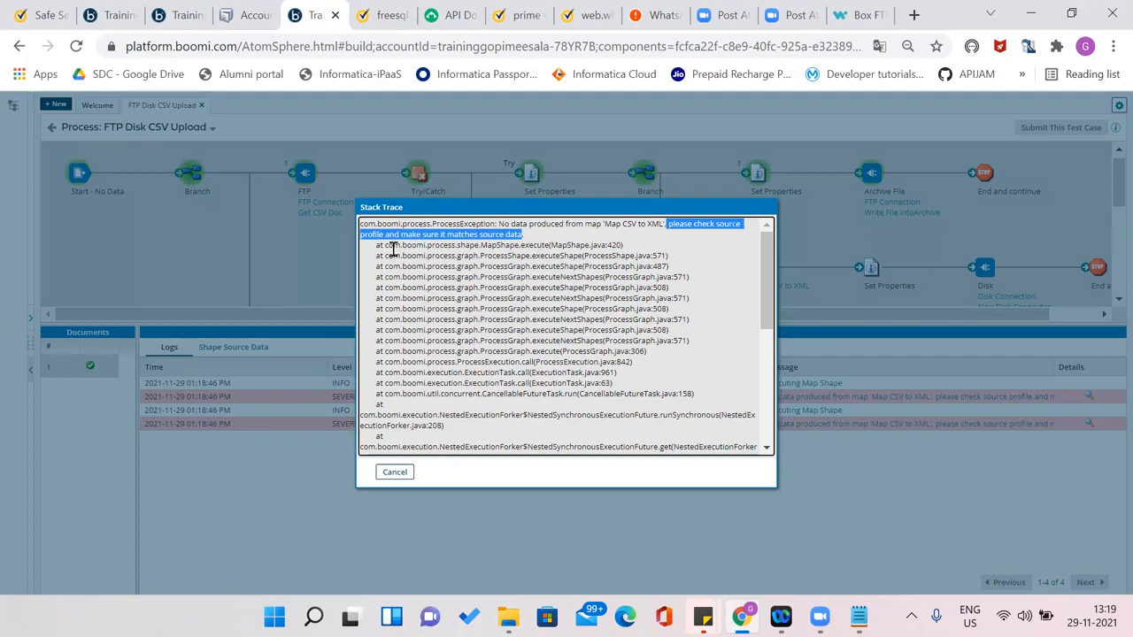
pyautogui.click(395, 471)
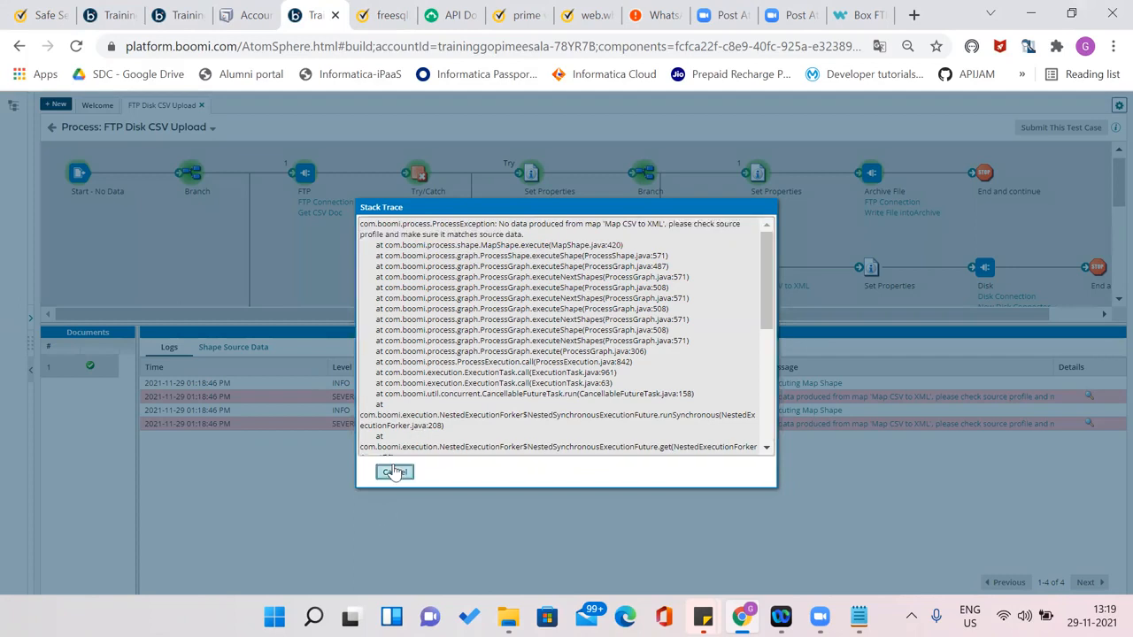
# Examine the first source document of the Map CSV to XML shape in the test results
pyautogui.click(221, 346)
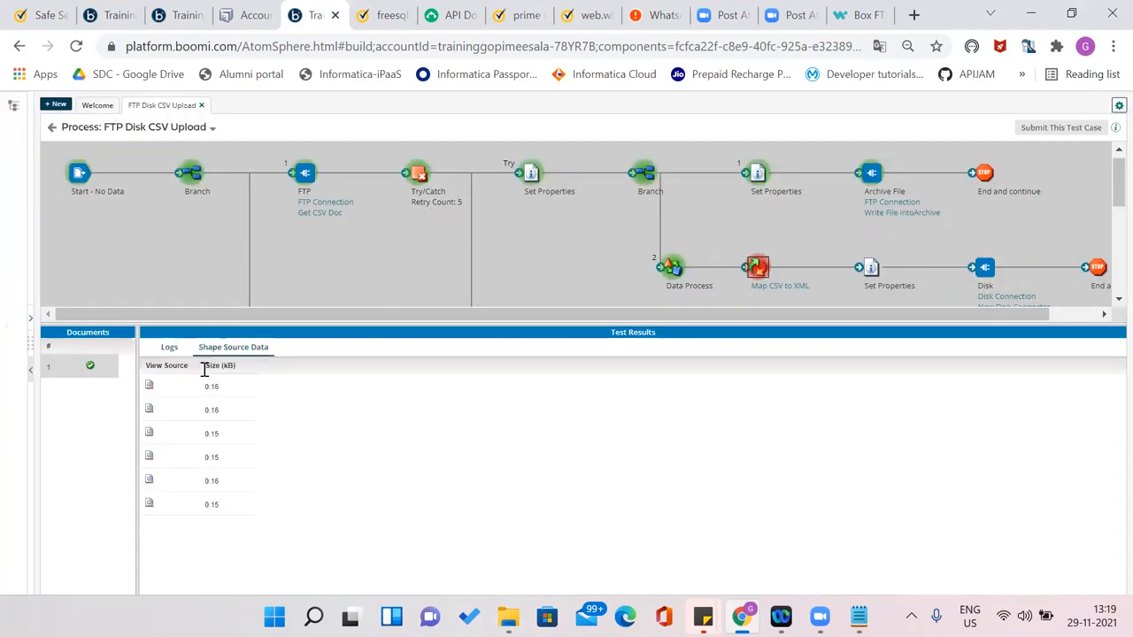
pyautogui.click(150, 386)
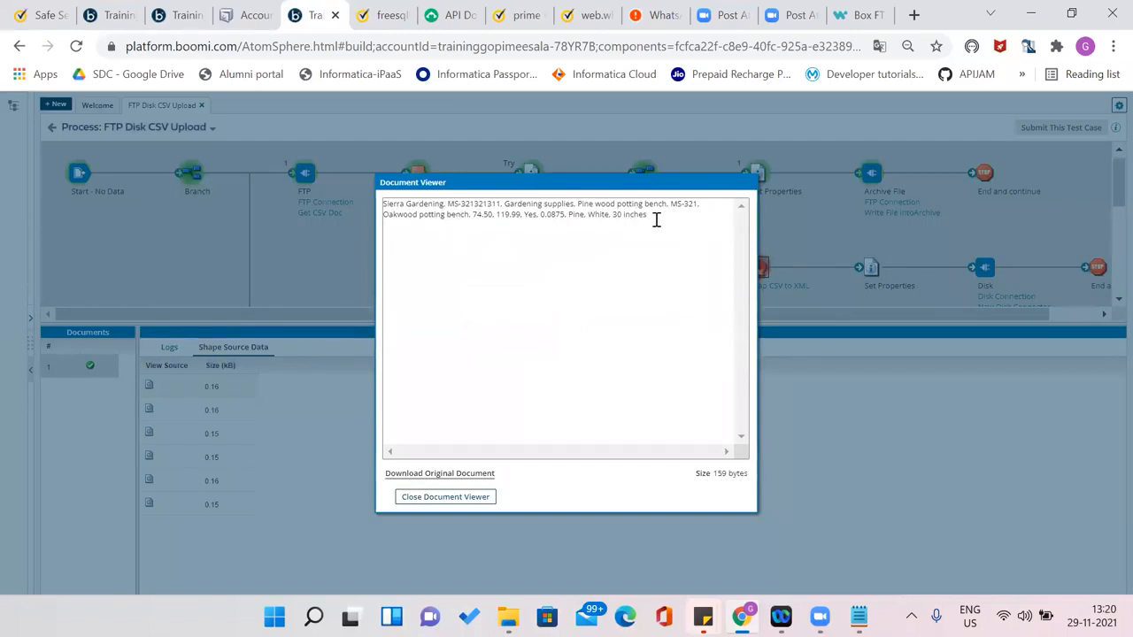
pyautogui.moveTo(655, 220); pyautogui.dragTo(359, 210)
pyautogui.click(442, 497)
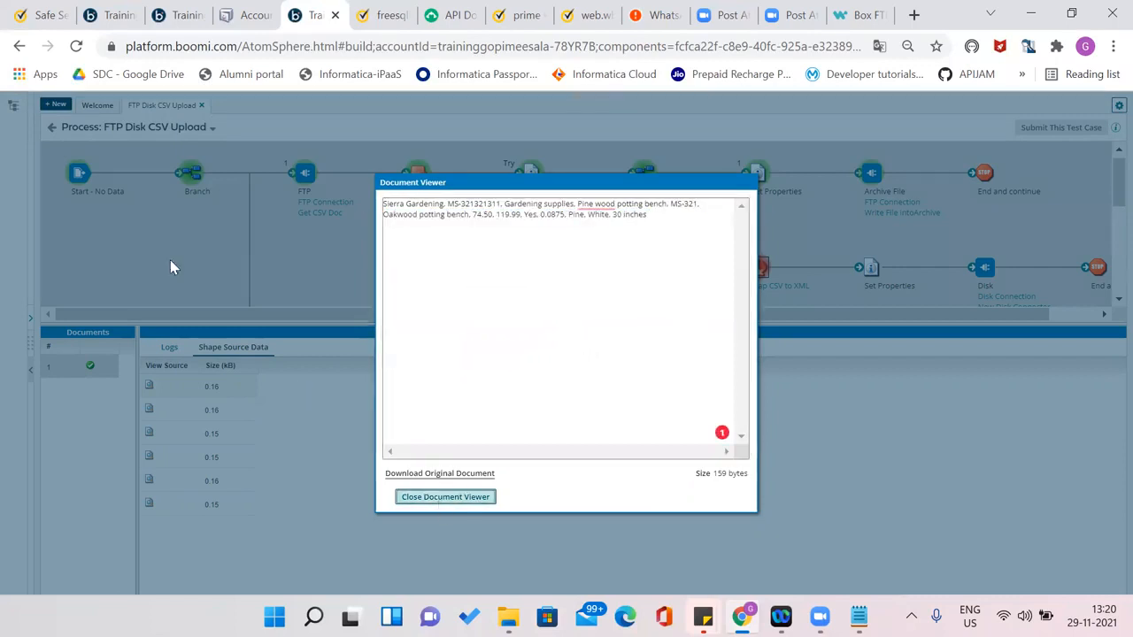
# Return to the process design and open the CSV FF source profile's Record details through the Map CSV to XML component
pyautogui.click(52, 127)
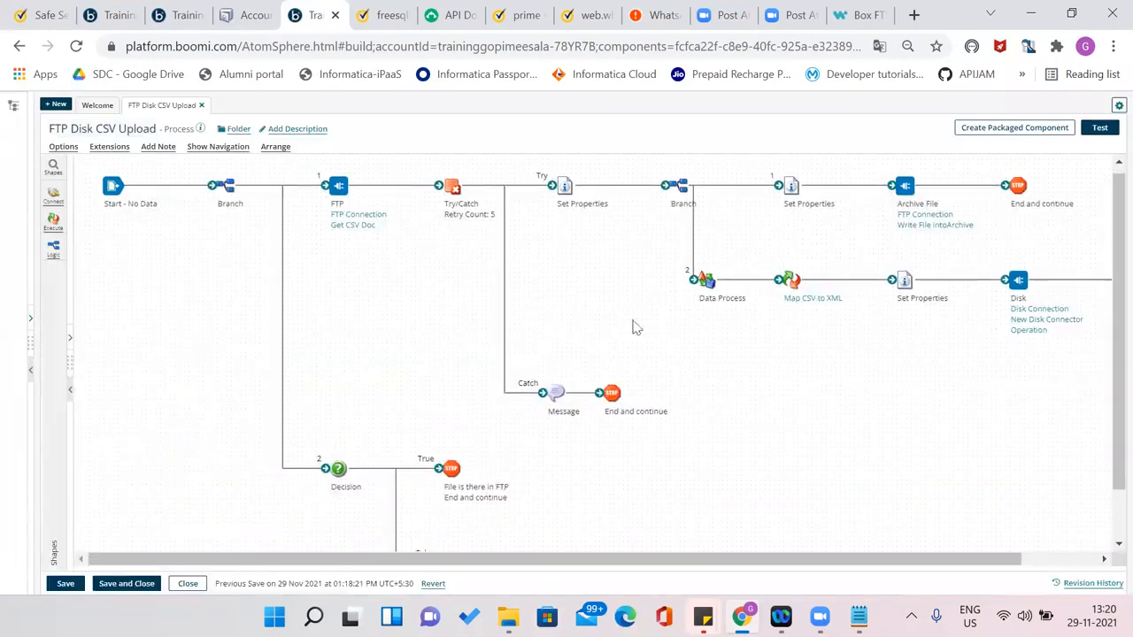
pyautogui.click(825, 302)
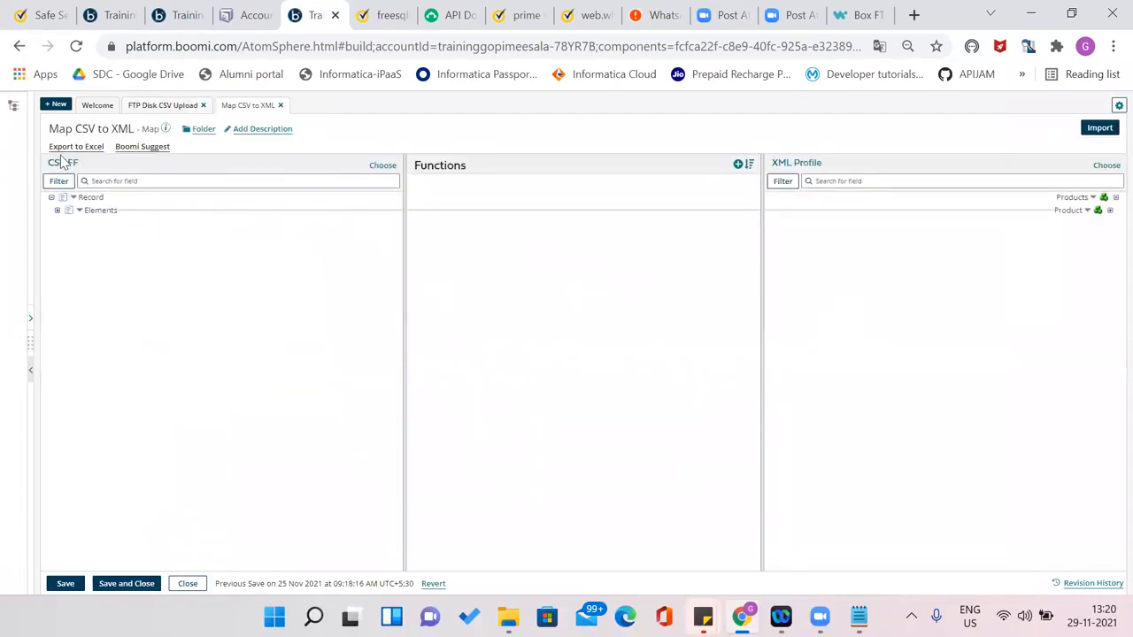
pyautogui.click(63, 163)
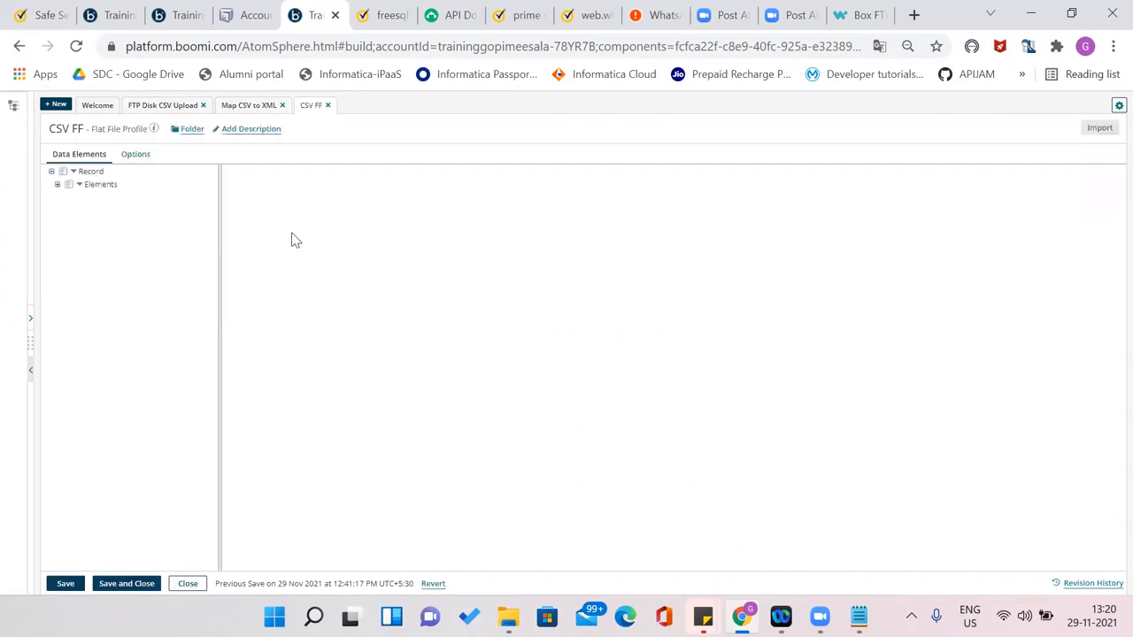
pyautogui.click(91, 172)
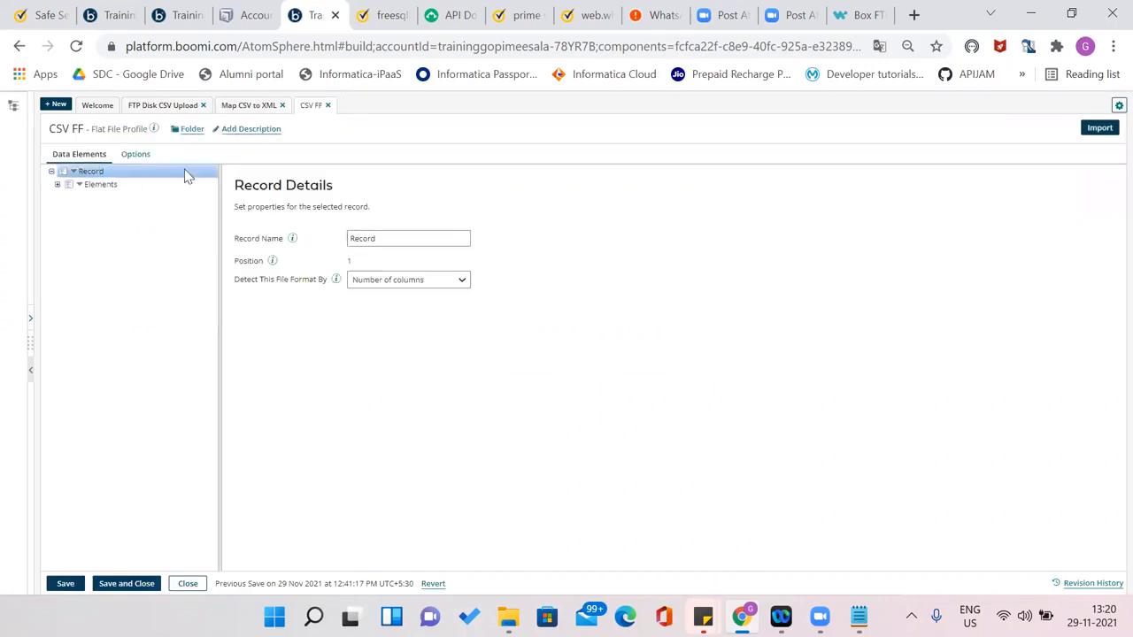
# Disable Use Column Headers in the CSV FF profile's options, read the option's help, and save and close both the profile and the map
pyautogui.click(133, 154)
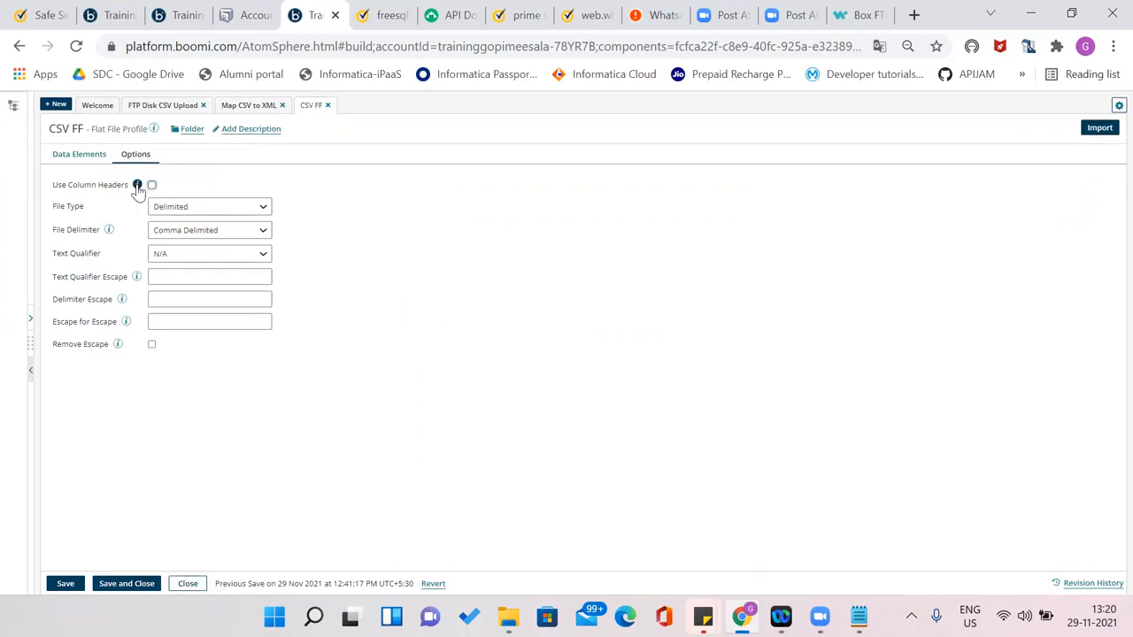
pyautogui.click(137, 186)
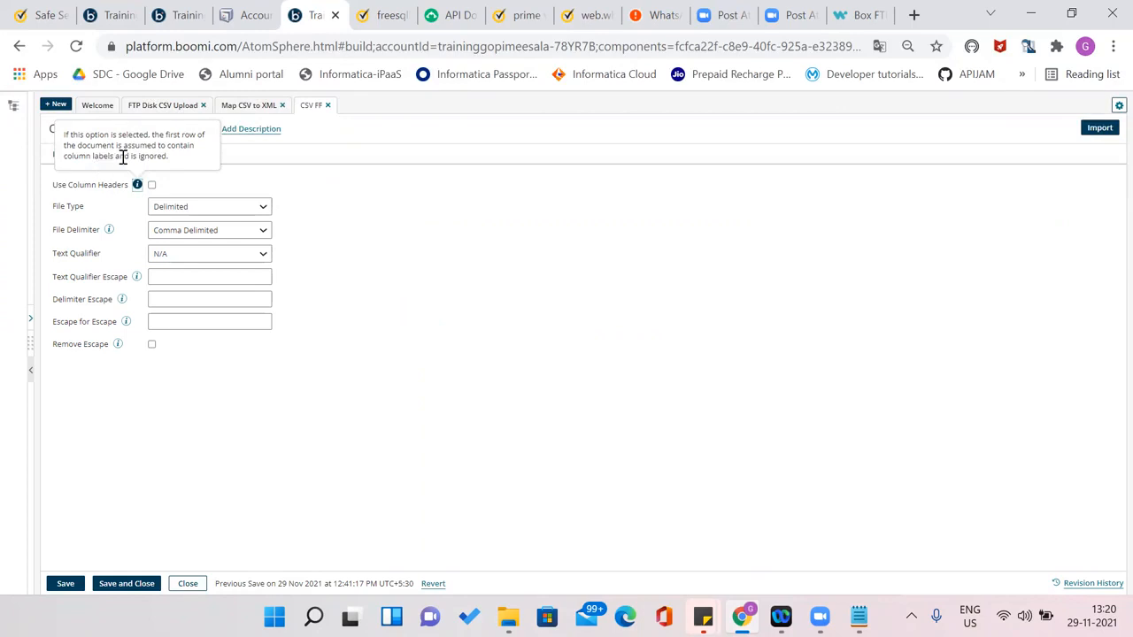
pyautogui.click(127, 586)
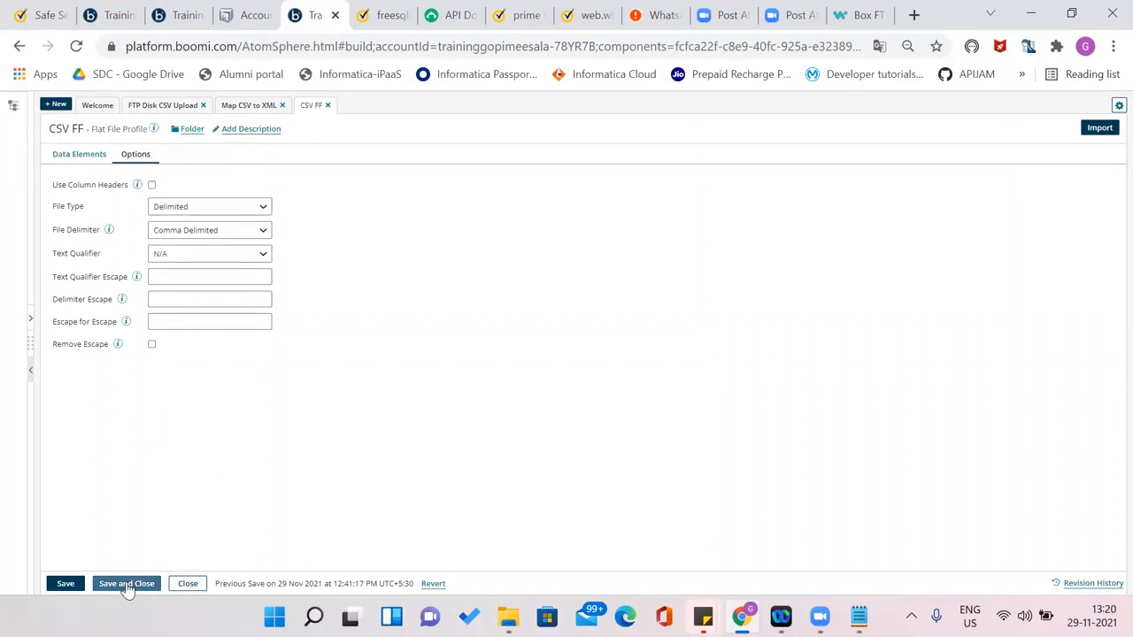
pyautogui.click(118, 584)
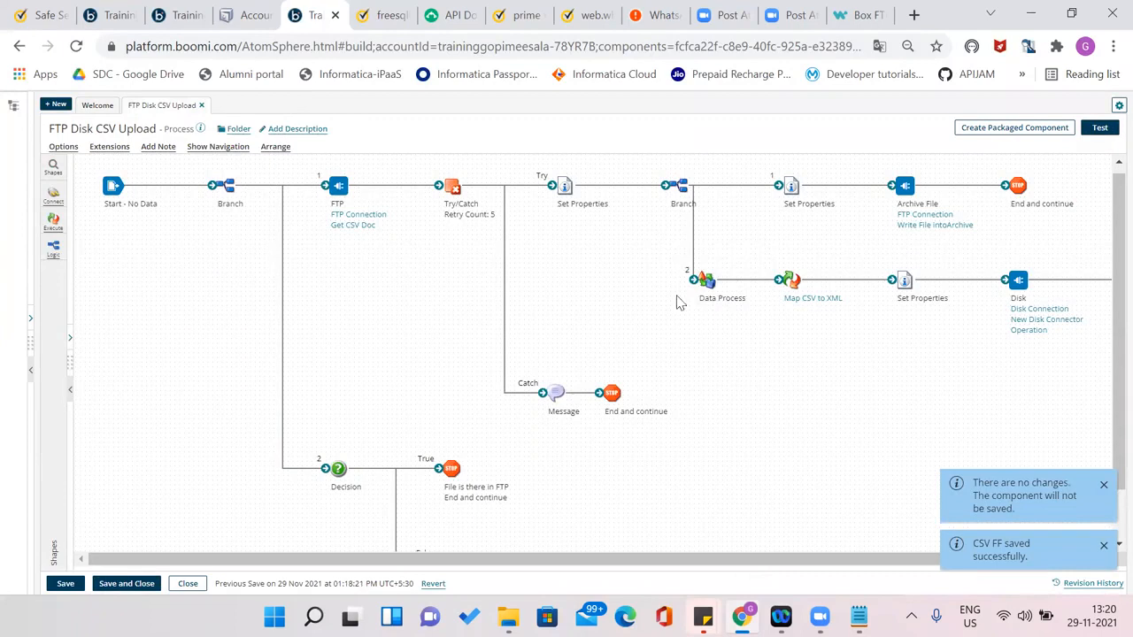
# Check and accept the Data Process shape's Split Documents step, save the process, and run a new test on Tes
pyautogui.click(705, 281)
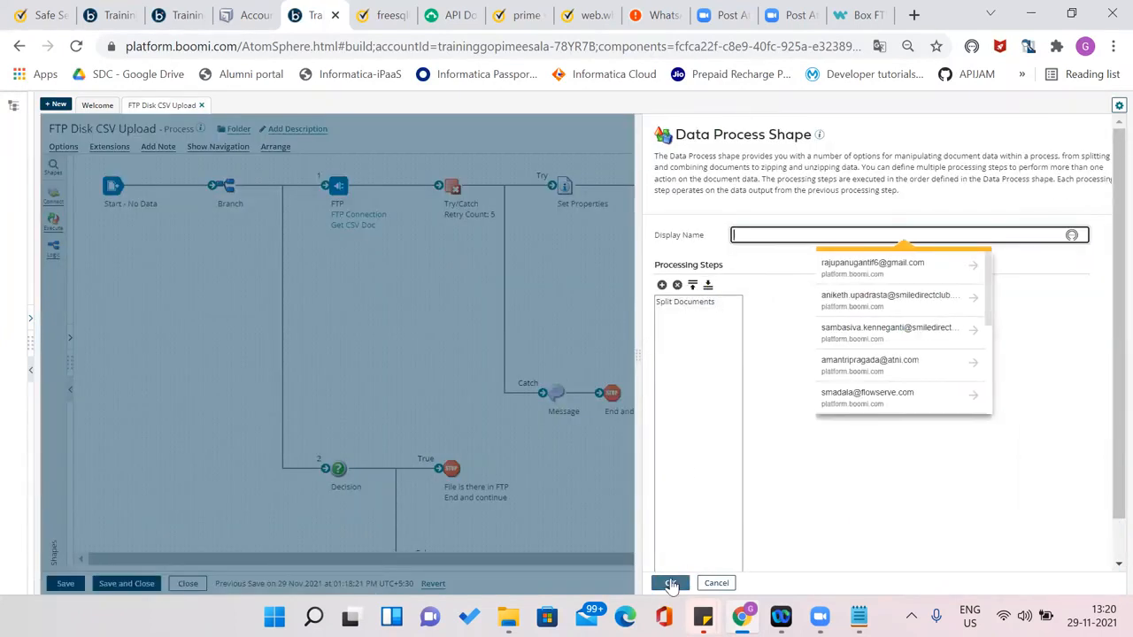
pyautogui.click(670, 582)
pyautogui.click(67, 586)
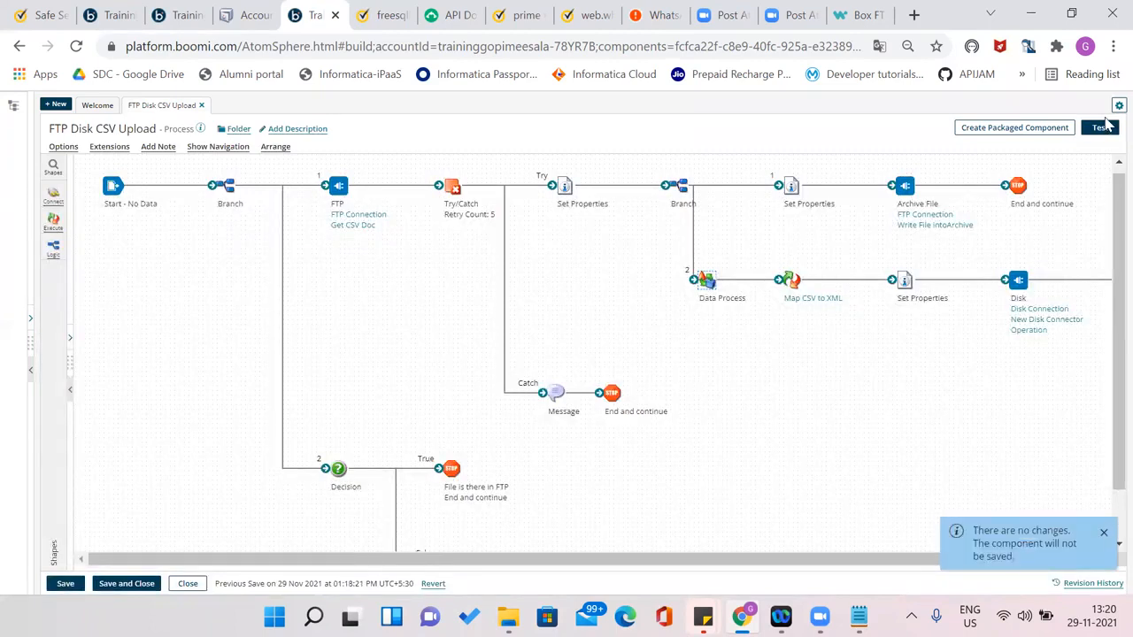
pyautogui.click(1097, 128)
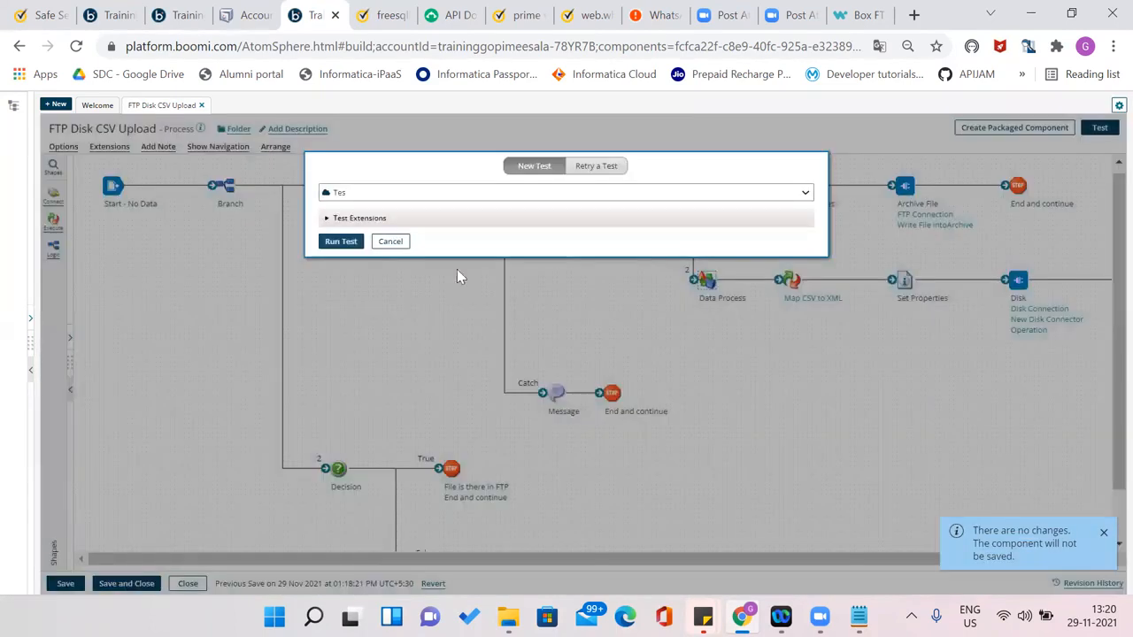
pyautogui.click(341, 242)
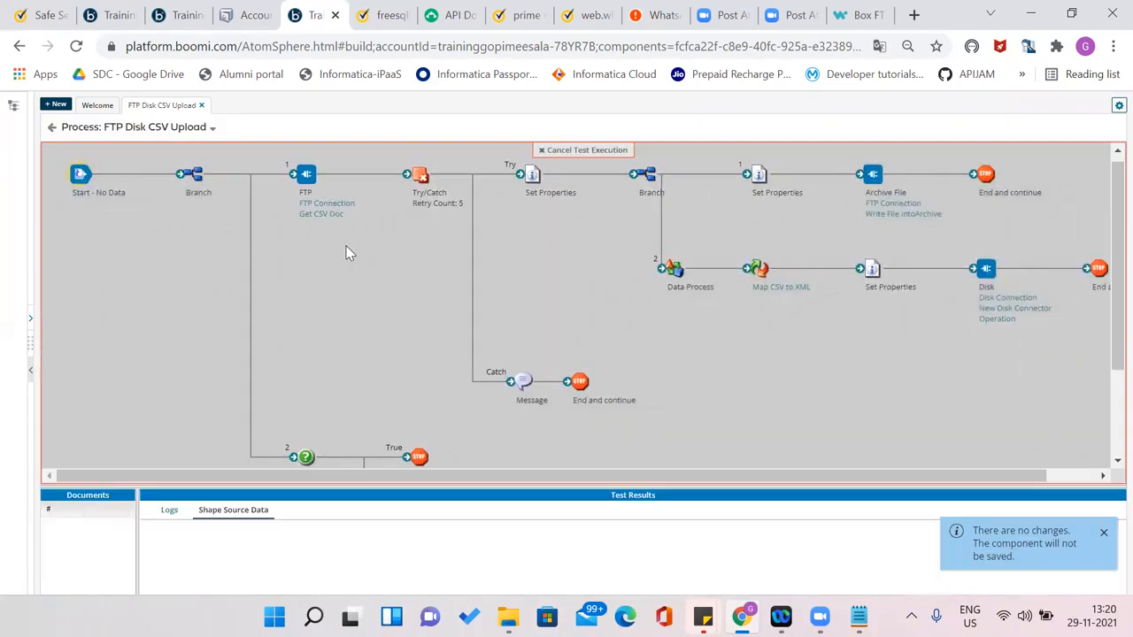
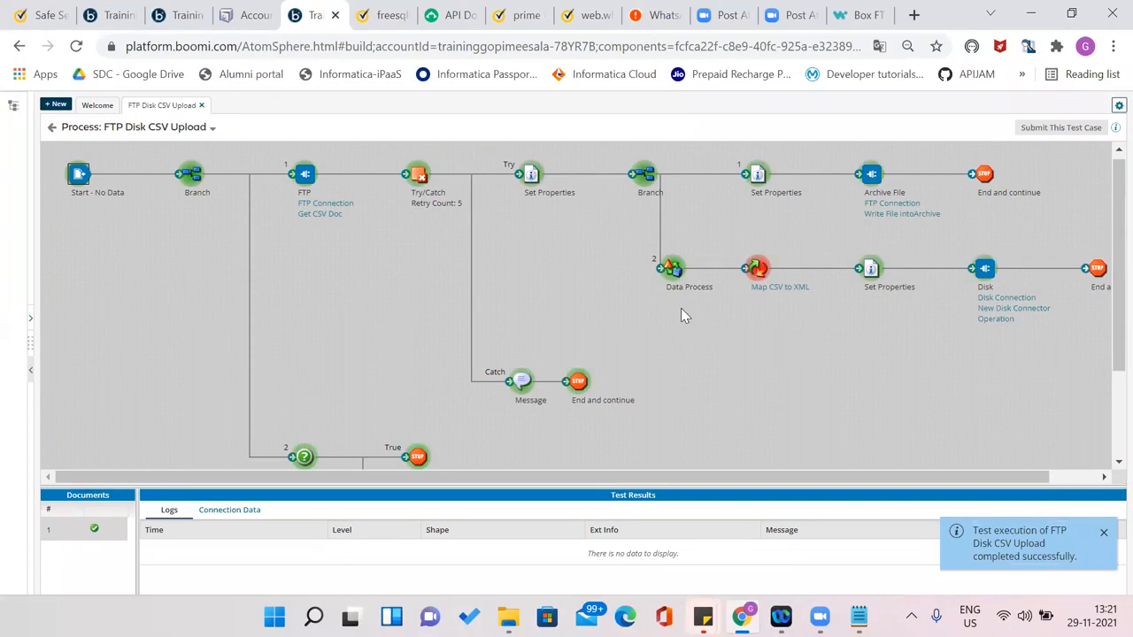
# Inspect the Data Process shape's logs in the new test results and view its first source document
pyautogui.click(871, 270)
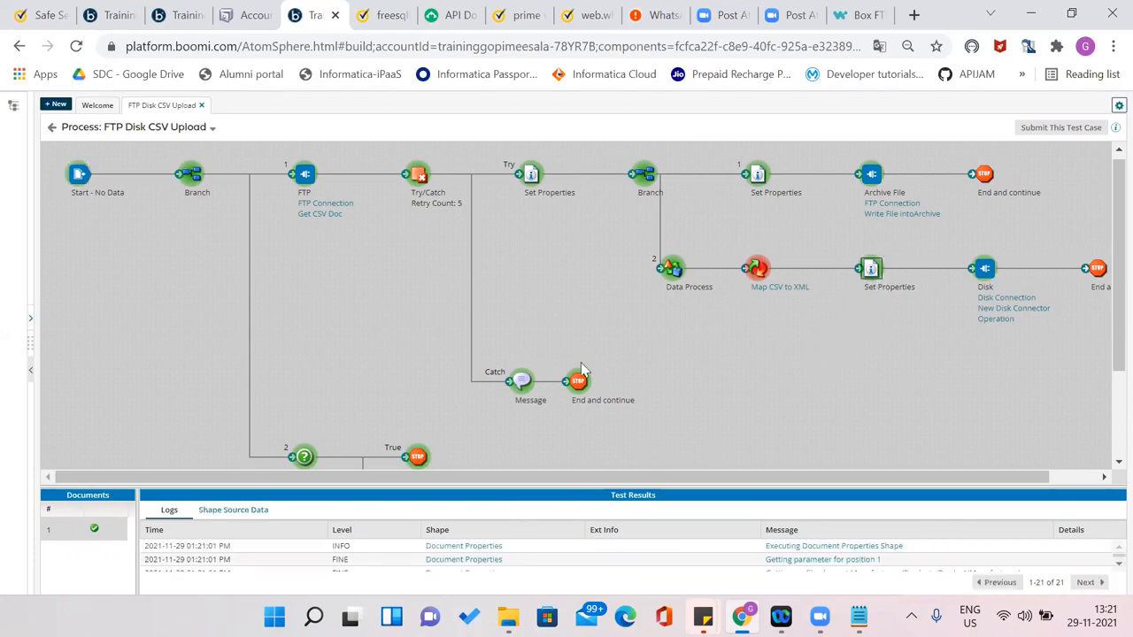
pyautogui.click(673, 267)
pyautogui.moveTo(552, 492); pyautogui.dragTo(588, 330)
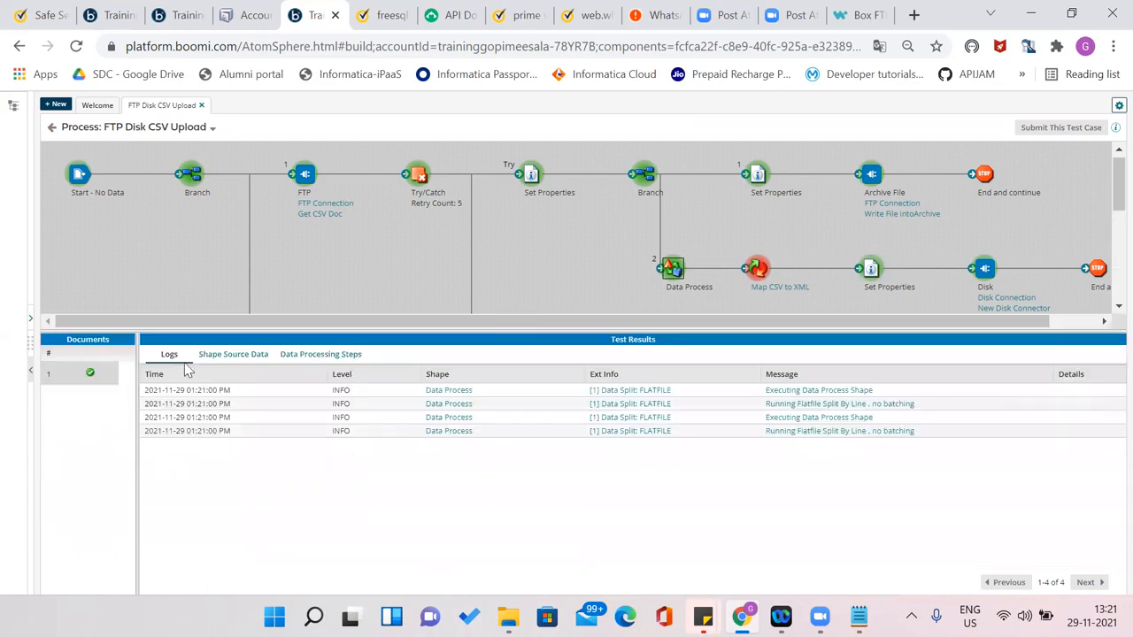
pyautogui.click(223, 354)
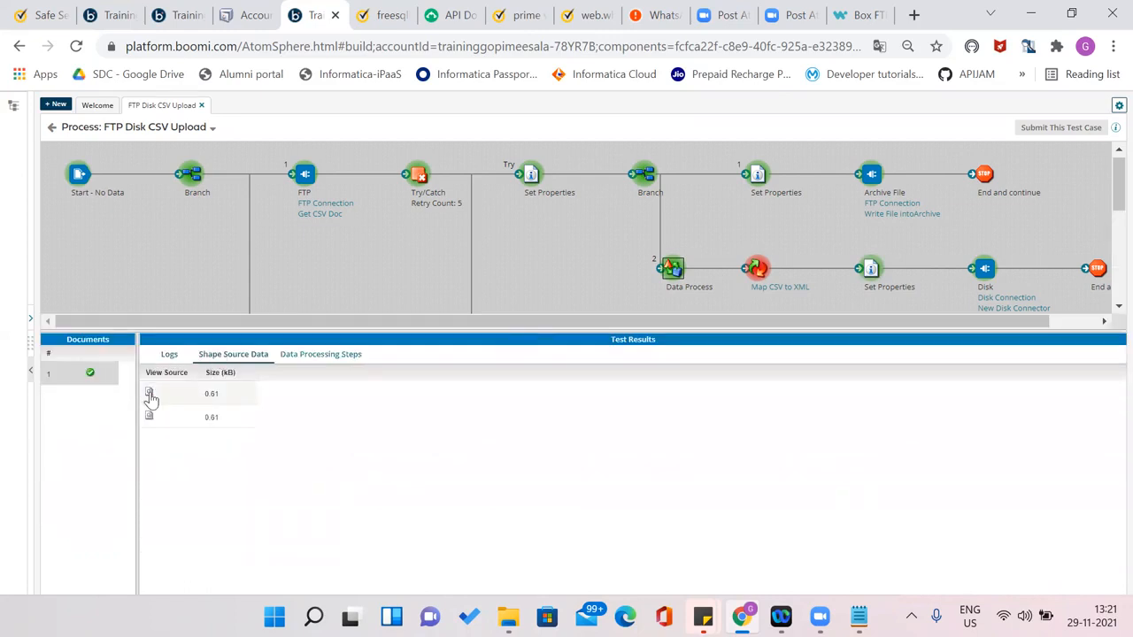
pyautogui.click(148, 393)
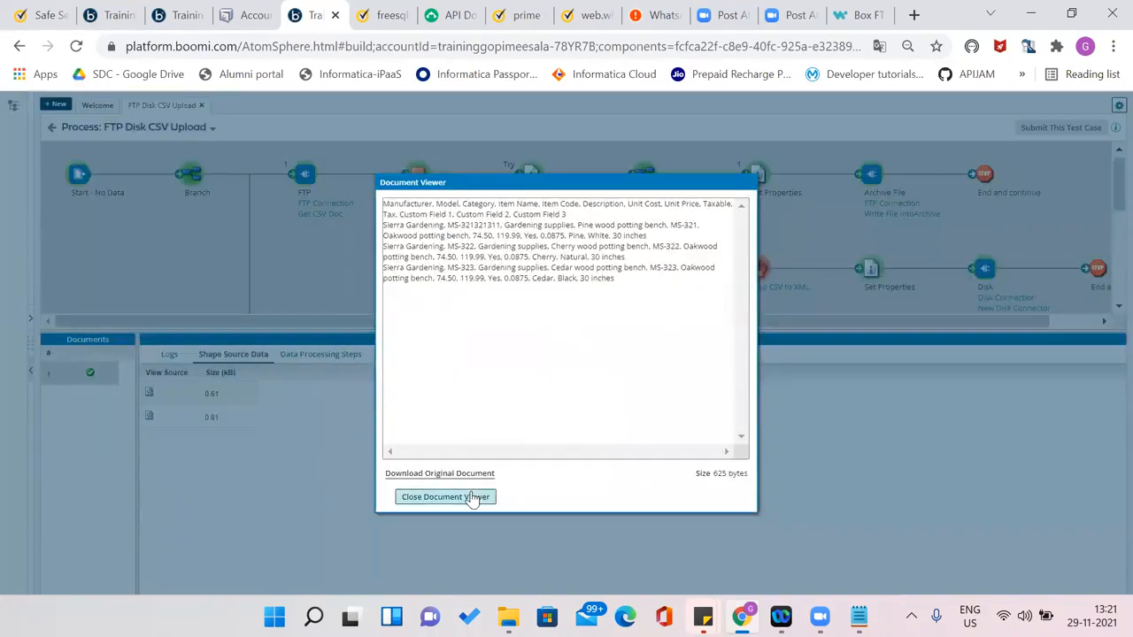
pyautogui.click(474, 500)
# Compare the source document lists of the Map CSV to XML shape and the Set Properties shape that follows it
pyautogui.click(759, 270)
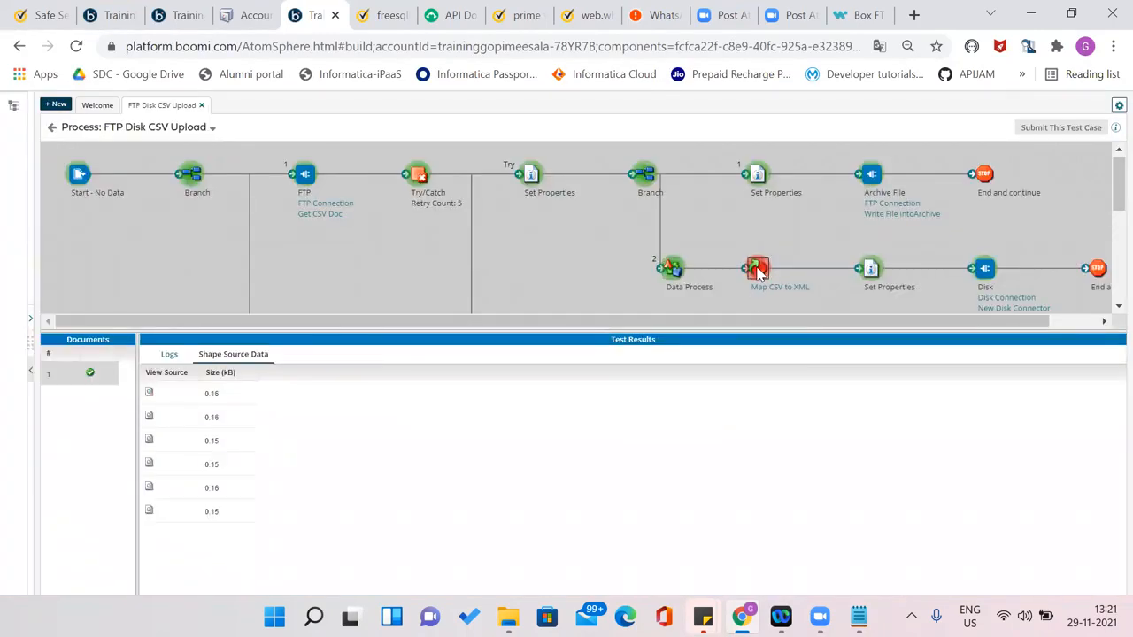
pyautogui.click(871, 271)
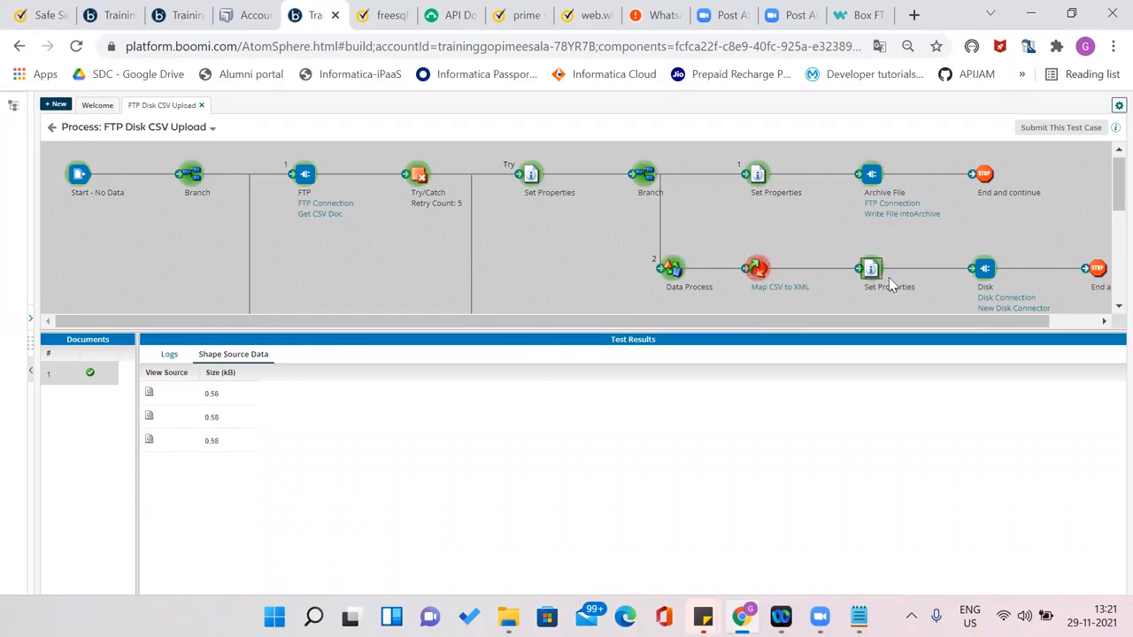
pyautogui.click(759, 281)
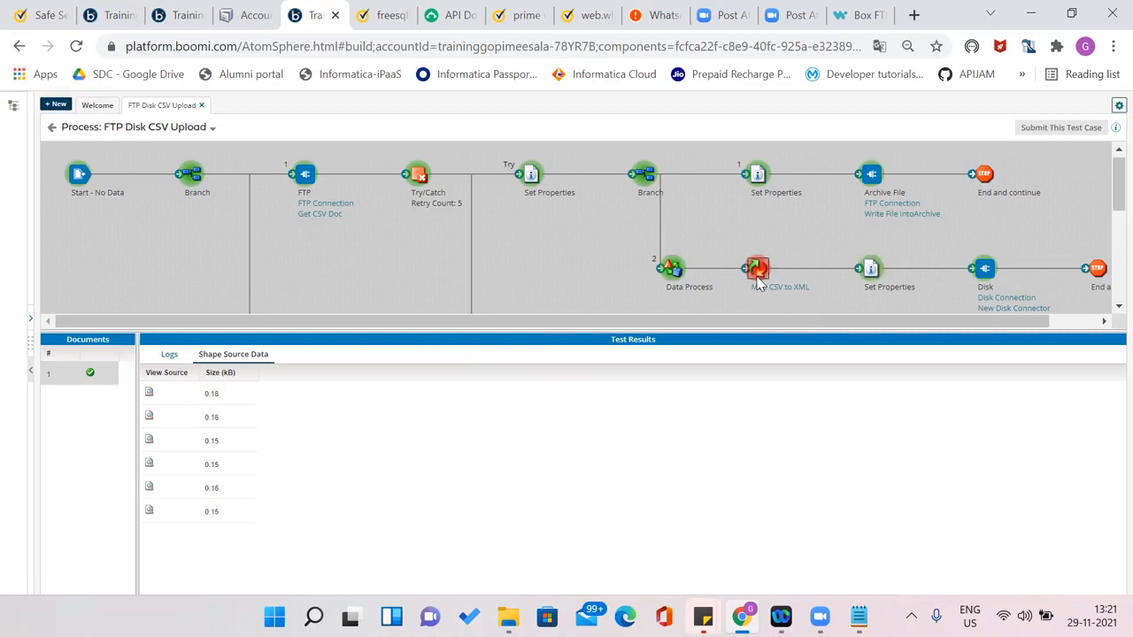
pyautogui.click(876, 272)
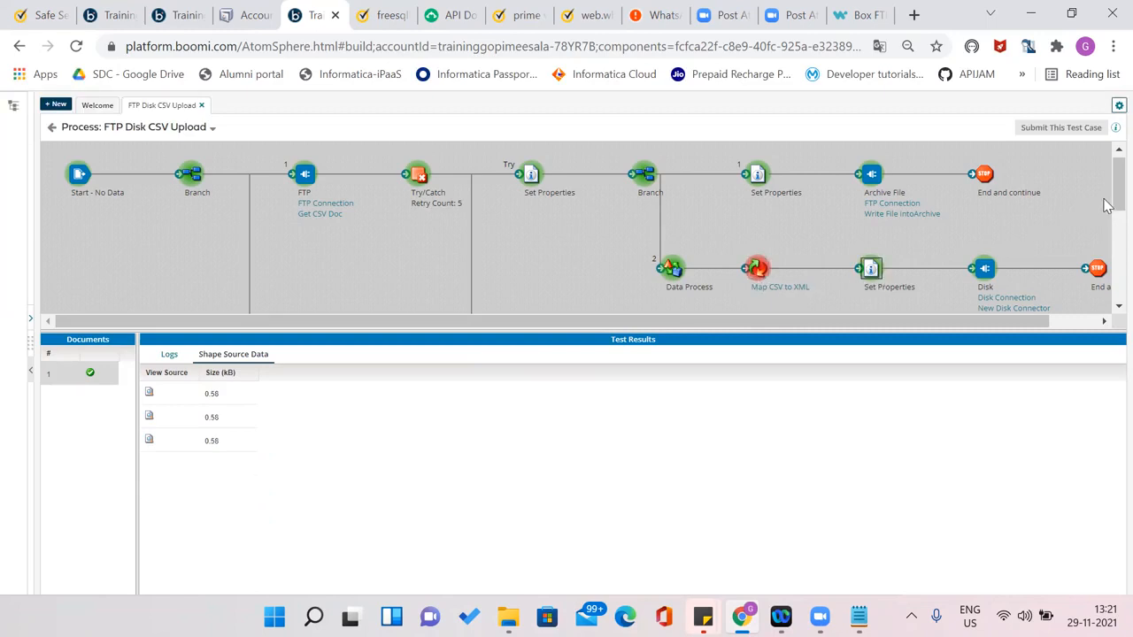
# Examine the source document of the Message shape on the Catch path, highlighting its first data record
pyautogui.scroll(-2, 695, 283)
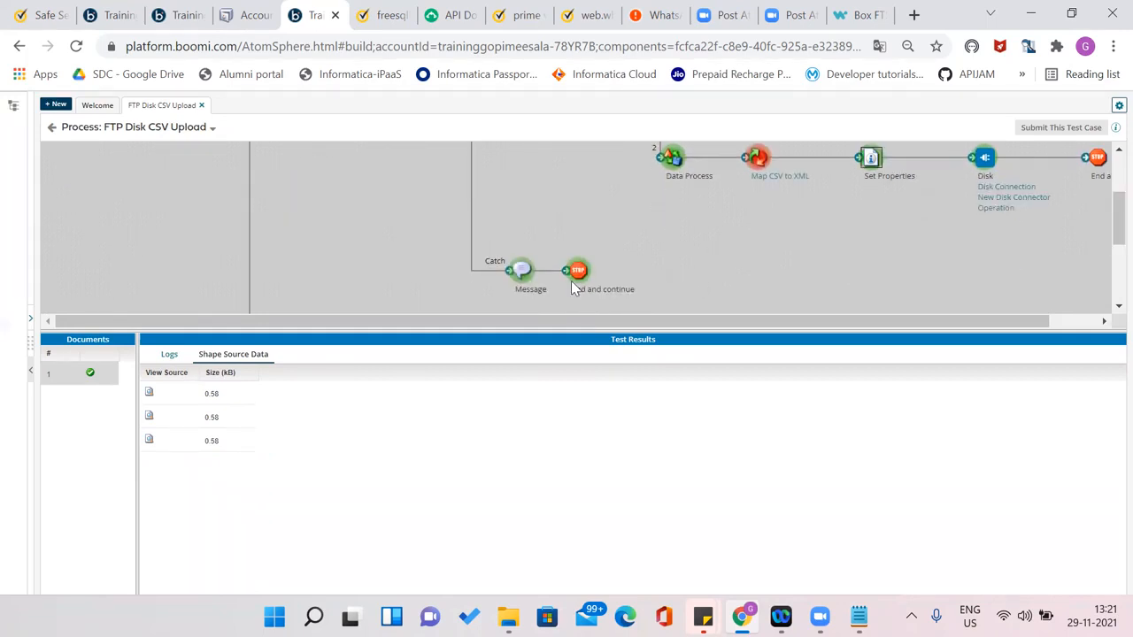
pyautogui.click(521, 273)
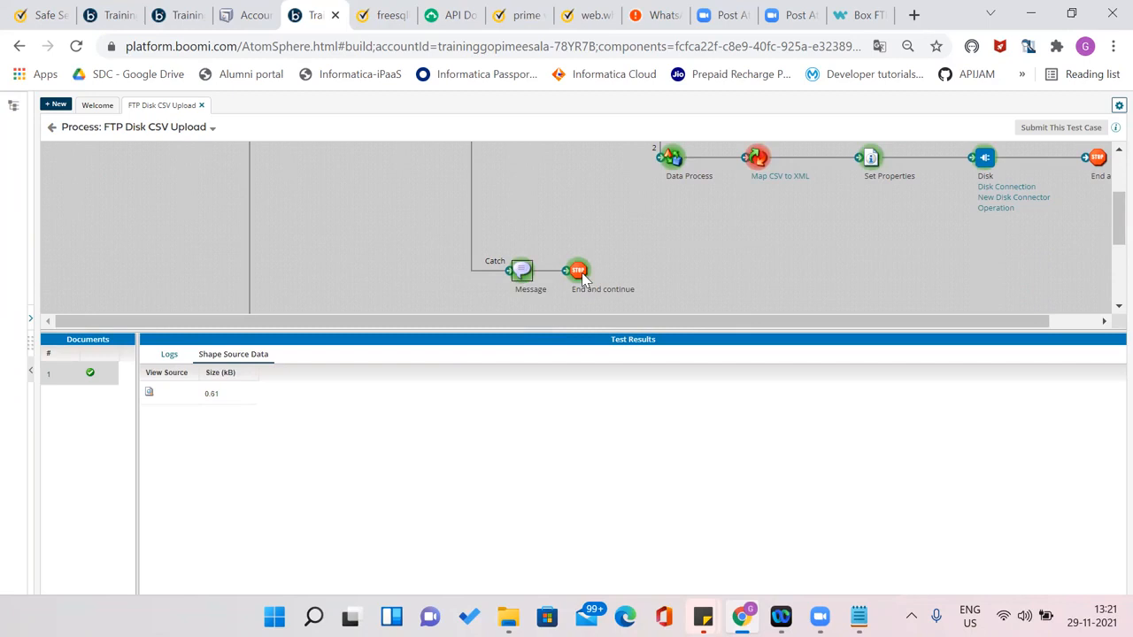
pyautogui.click(149, 395)
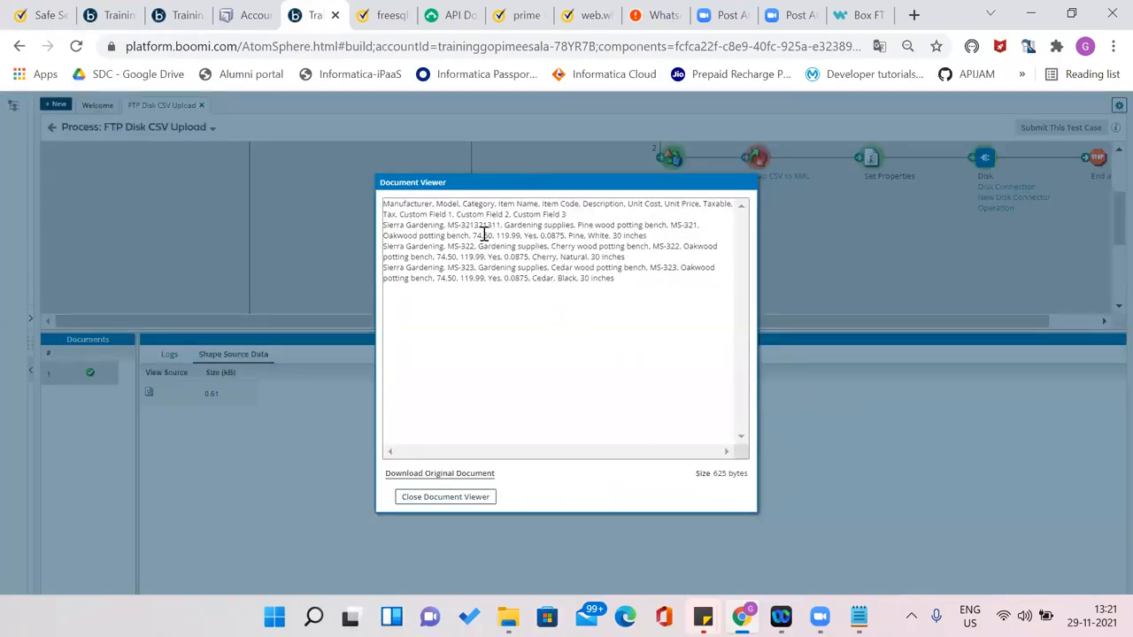
pyautogui.doubleClick(480, 226)
pyautogui.click(659, 242)
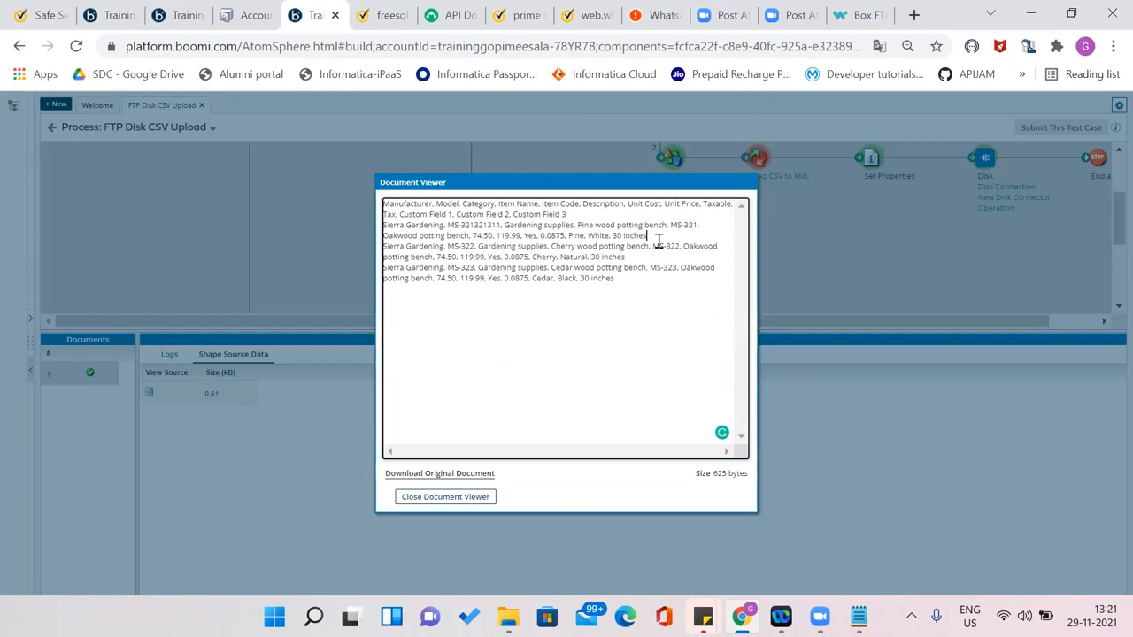
pyautogui.moveTo(404, 219); pyautogui.dragTo(397, 214)
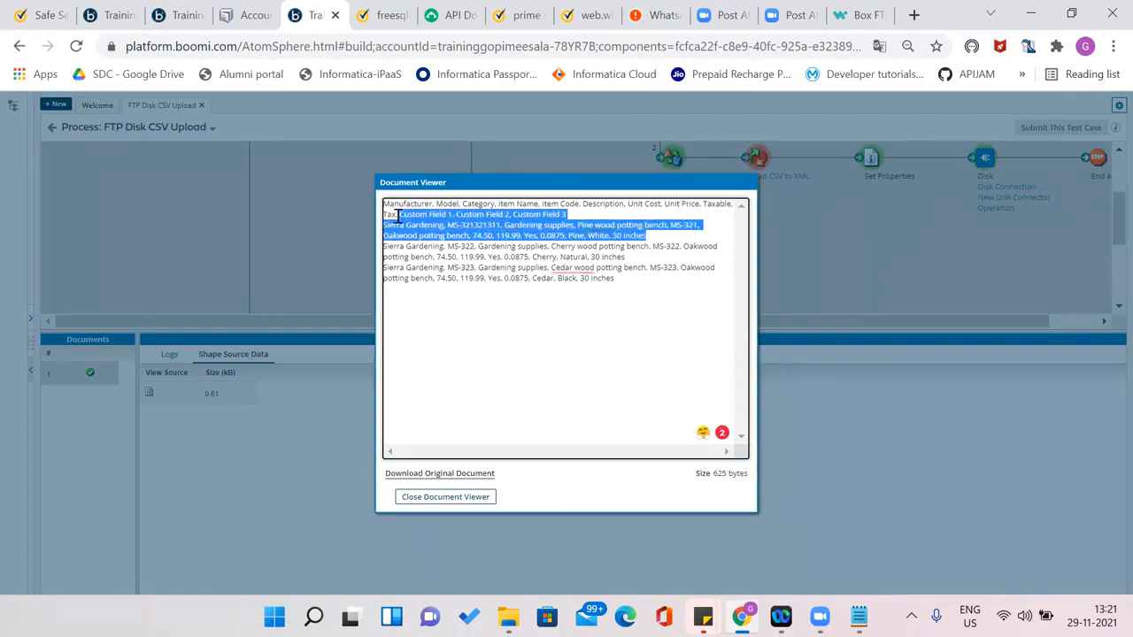
# Examine the first source document of the Map CSV to XML shape, highlighting its record, and close the document viewer
pyautogui.click(483, 497)
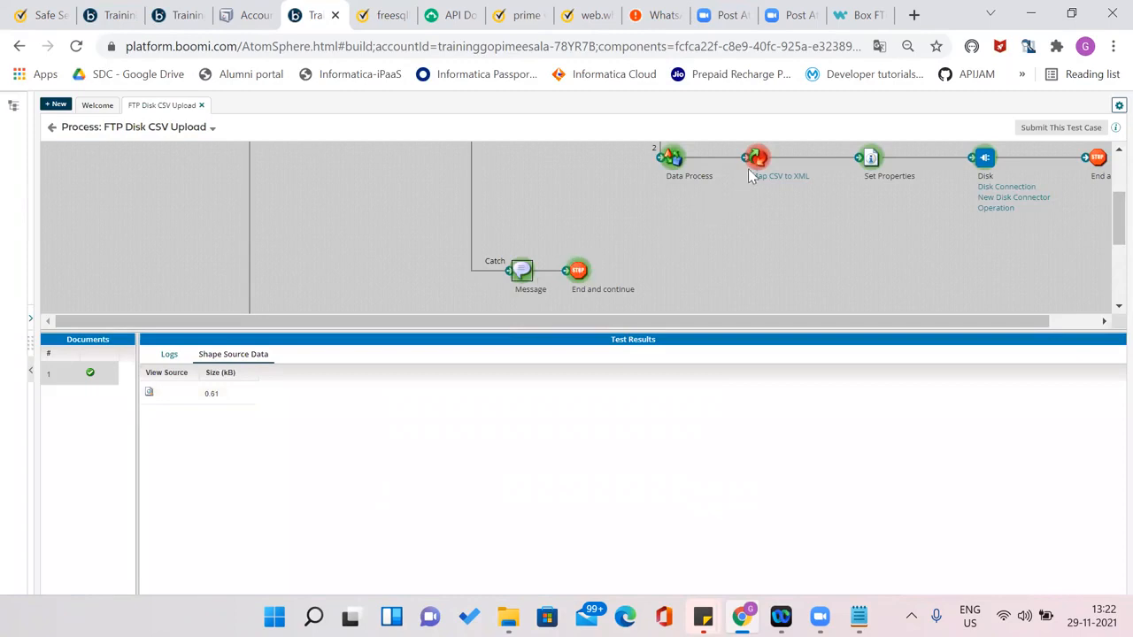
pyautogui.click(759, 159)
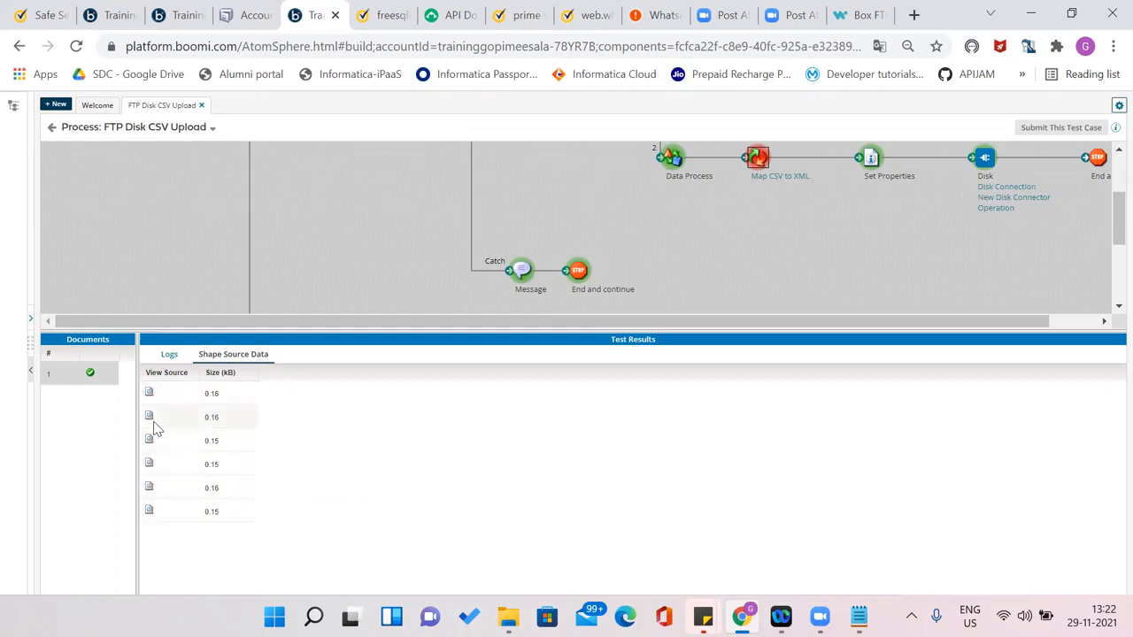
pyautogui.click(149, 393)
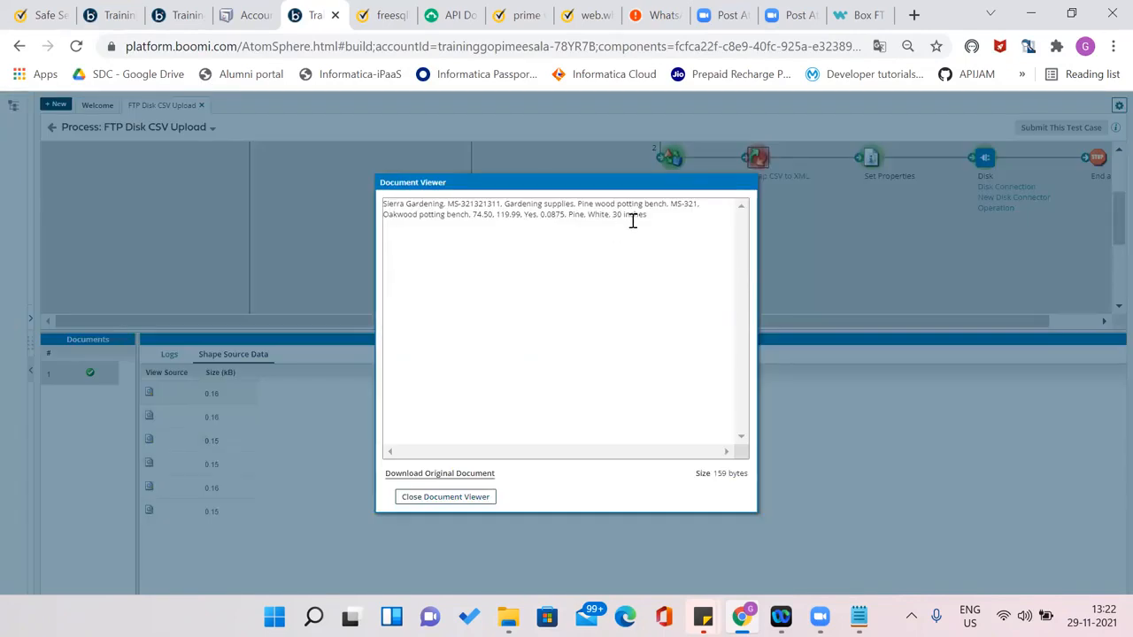
pyautogui.tripleClick(453, 204)
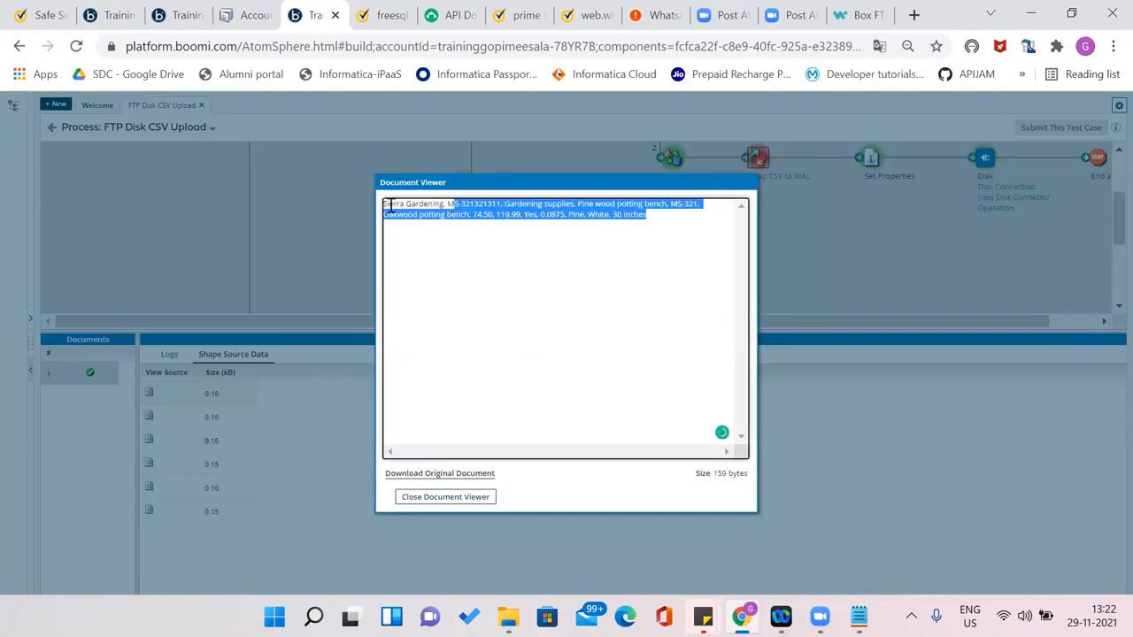
pyautogui.moveTo(394, 214); pyautogui.dragTo(486, 248)
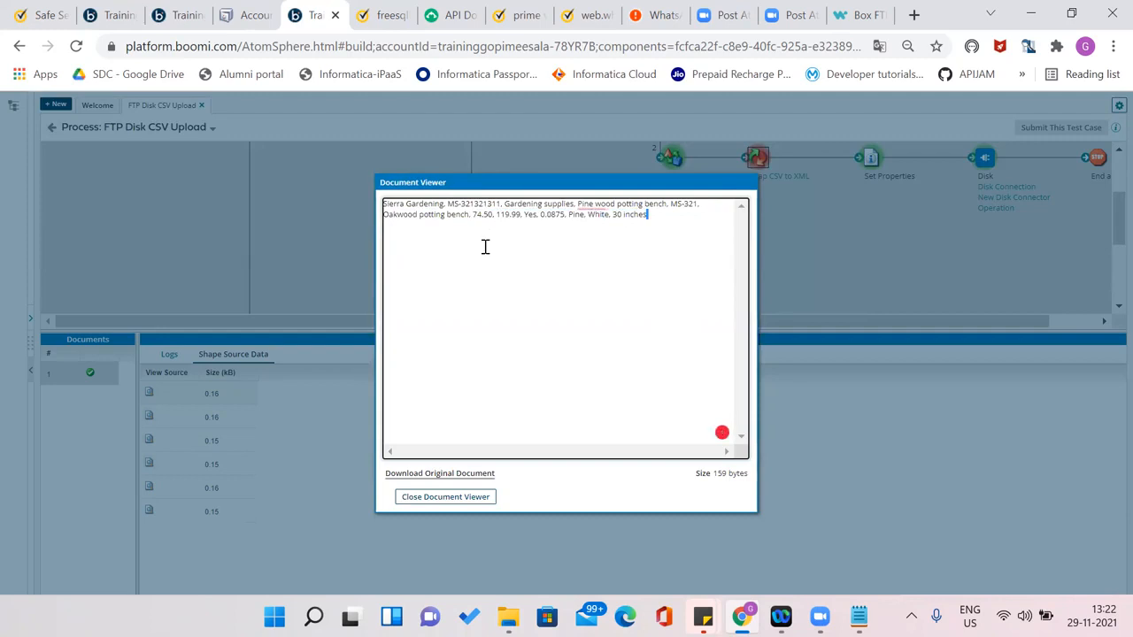
pyautogui.click(453, 499)
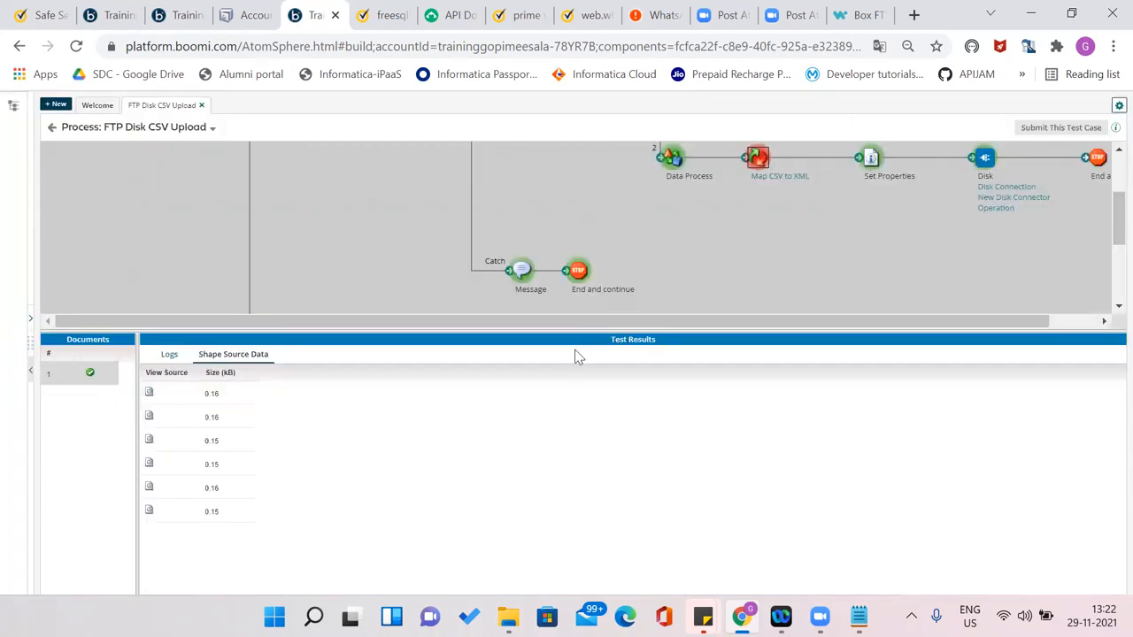
# View each XML source document of the Set Properties shape after the map, rechecking the first one at the end
pyautogui.click(873, 158)
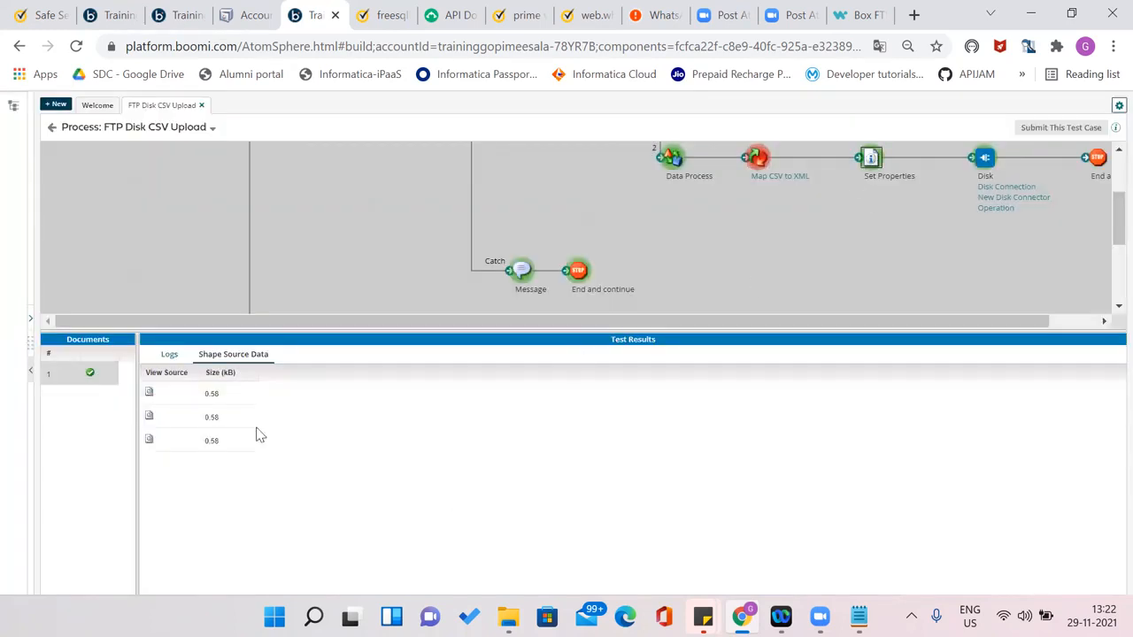
pyautogui.click(149, 394)
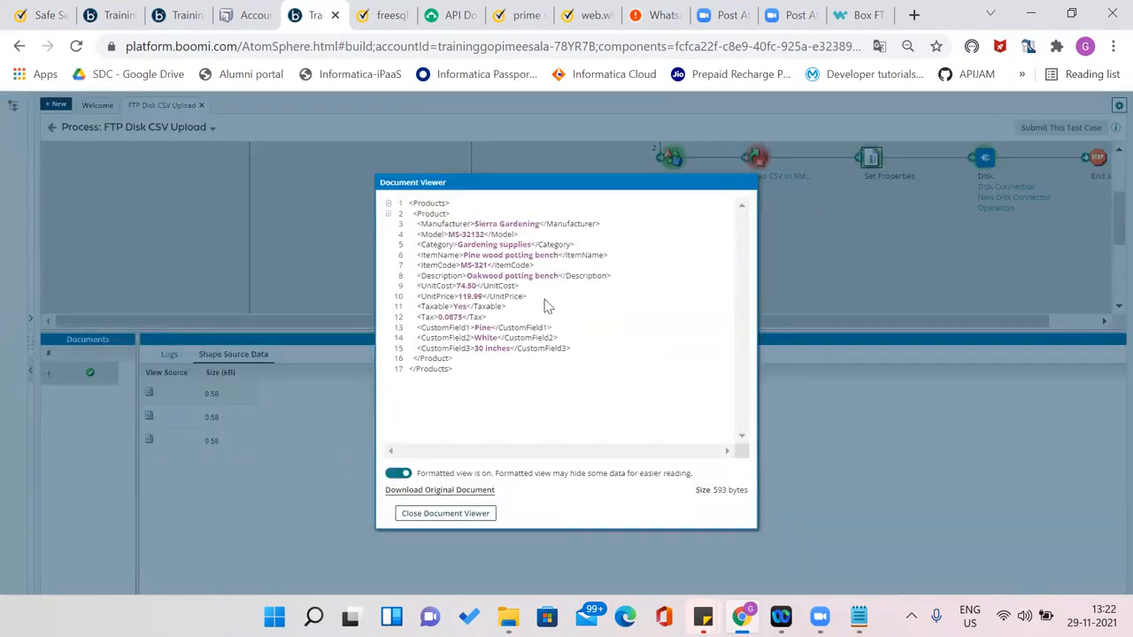
pyautogui.click(453, 519)
pyautogui.click(149, 418)
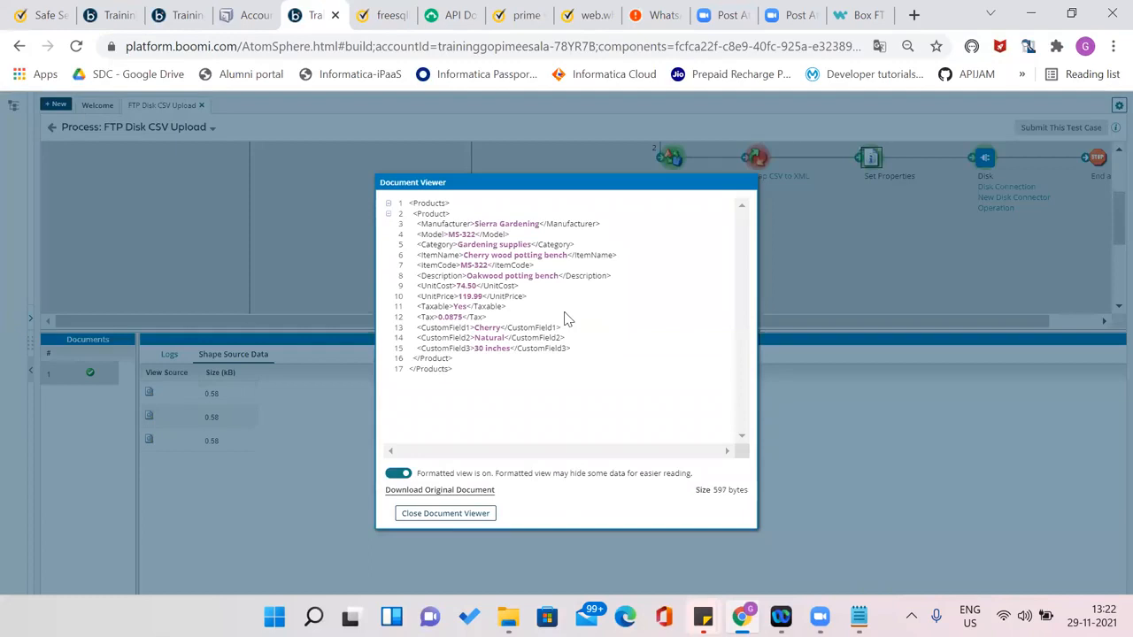
pyautogui.click(439, 519)
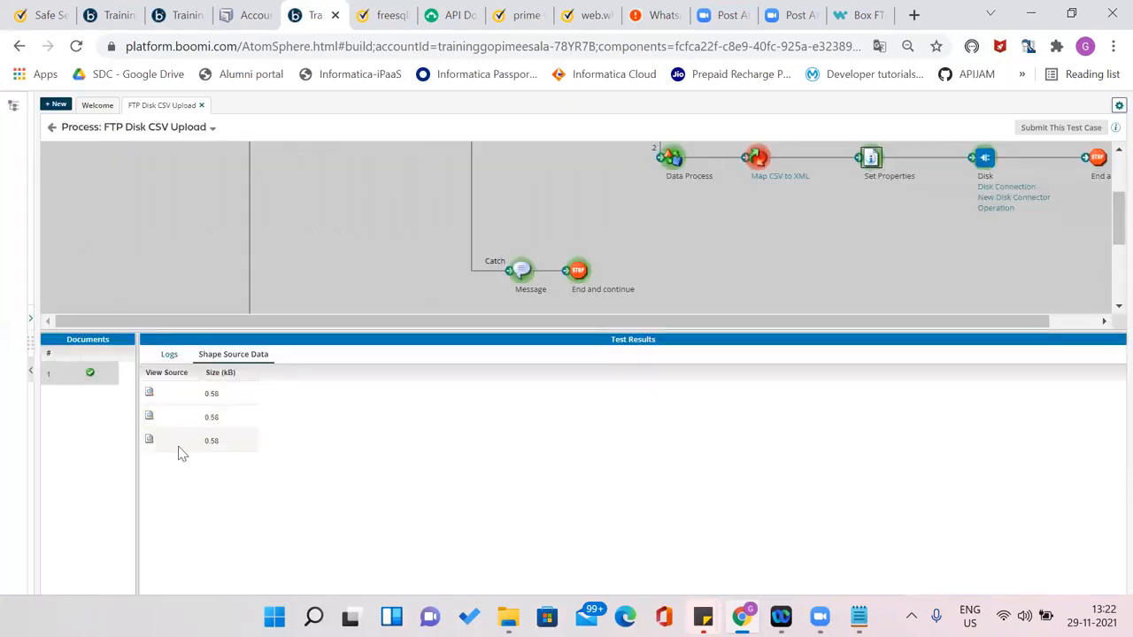
pyautogui.click(149, 440)
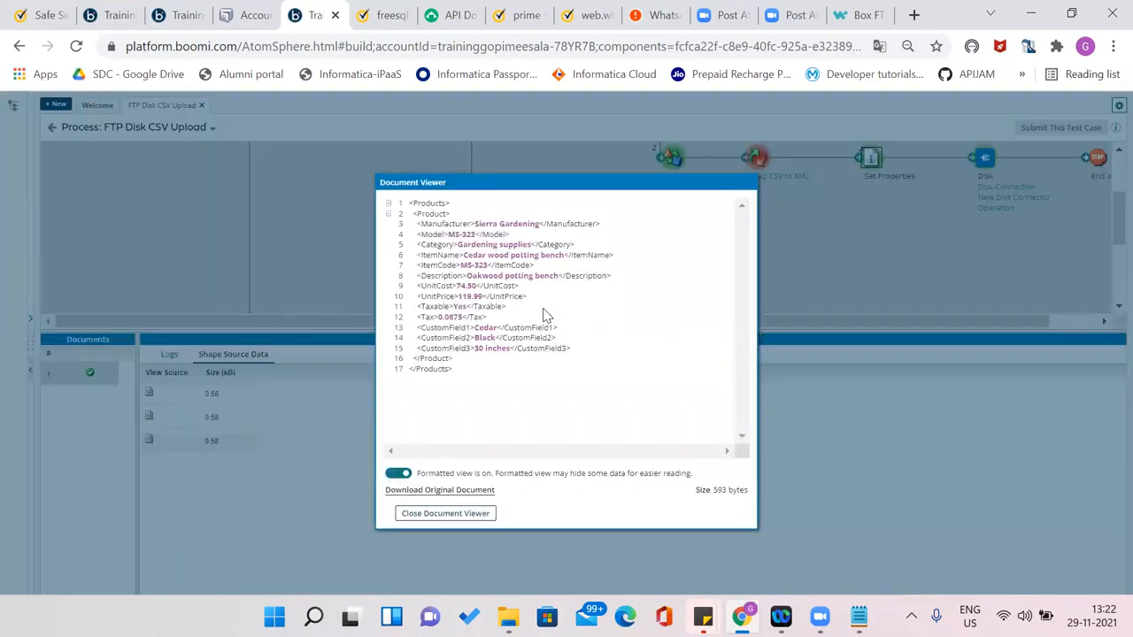
pyautogui.click(443, 515)
pyautogui.click(149, 394)
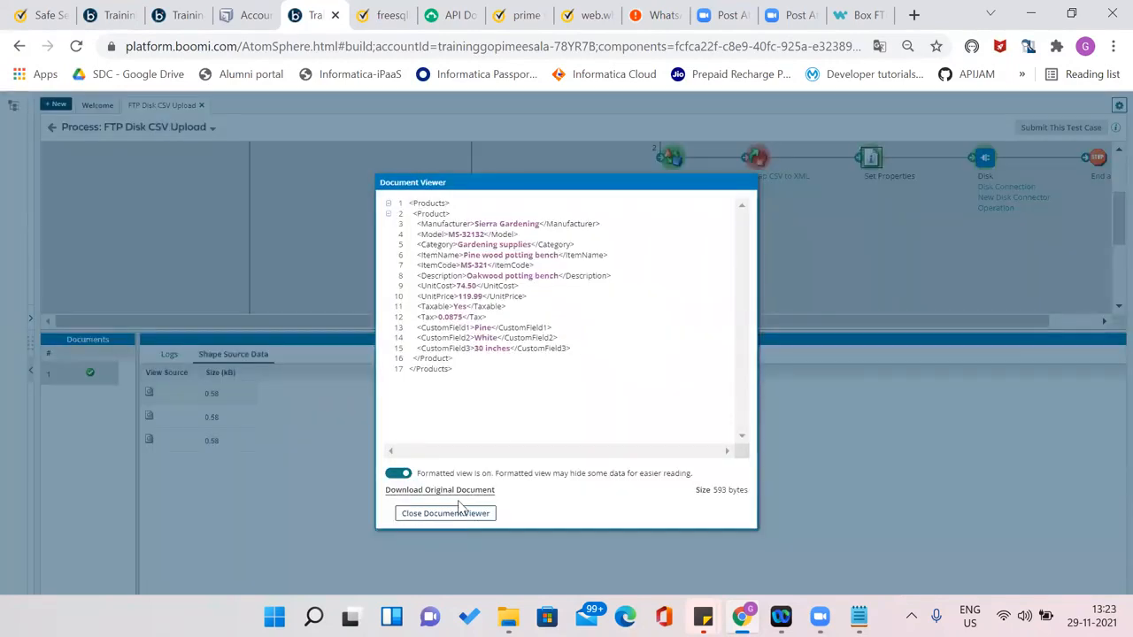
pyautogui.click(446, 513)
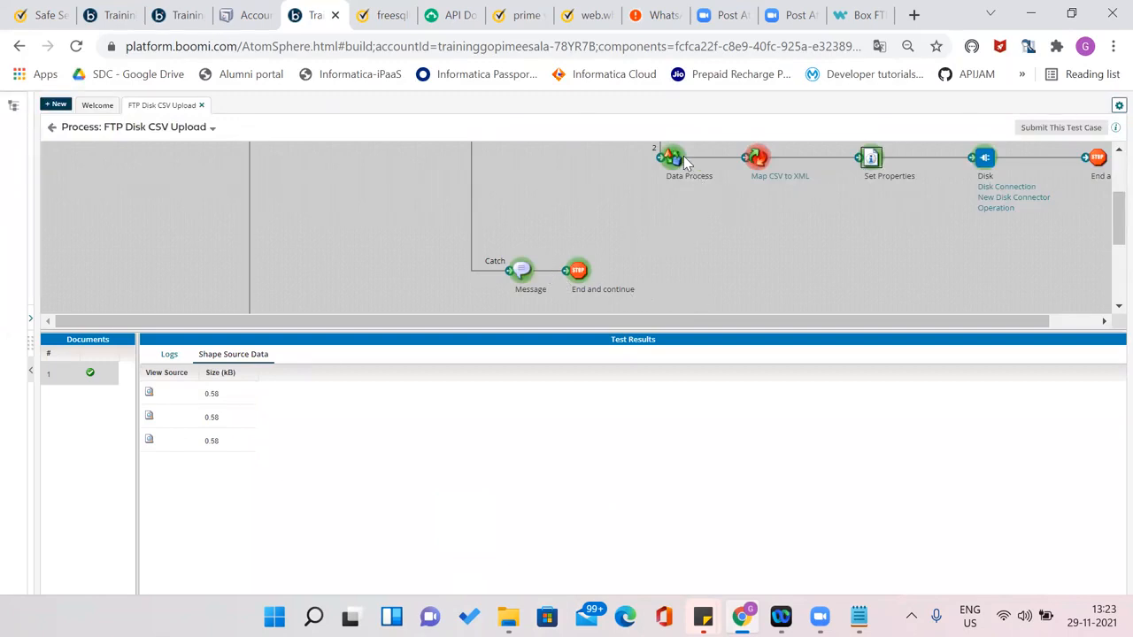
# Compare the Map CSV to XML shape's source list with the data records of the desktop file Finance_Updated_V1.0.2, viewed in Notepad
pyautogui.click(759, 162)
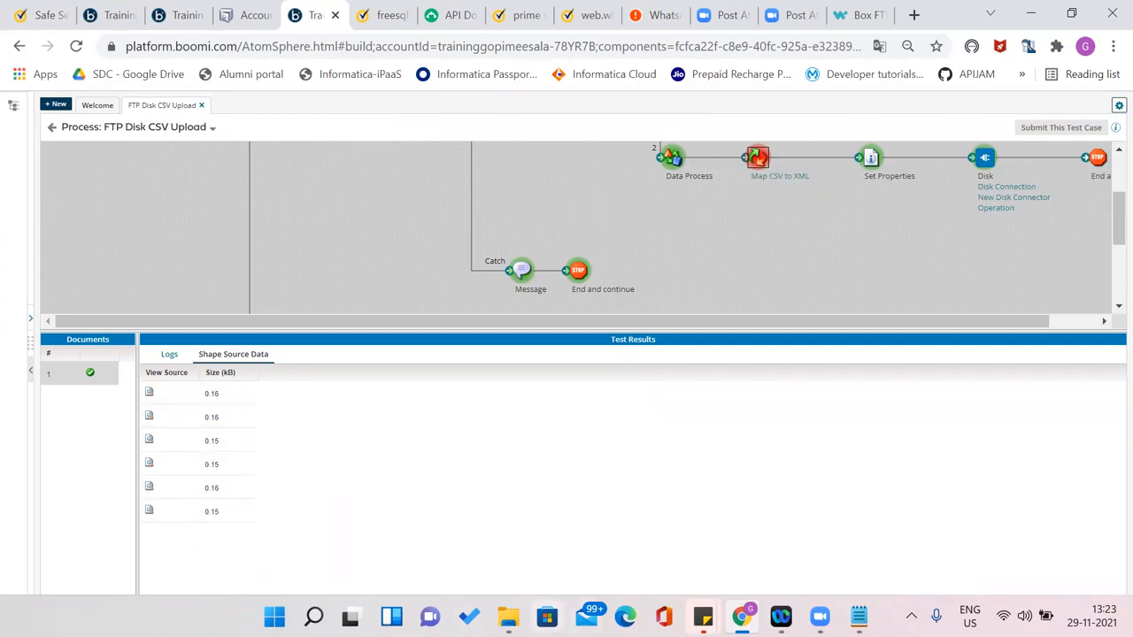
pyautogui.click(508, 617)
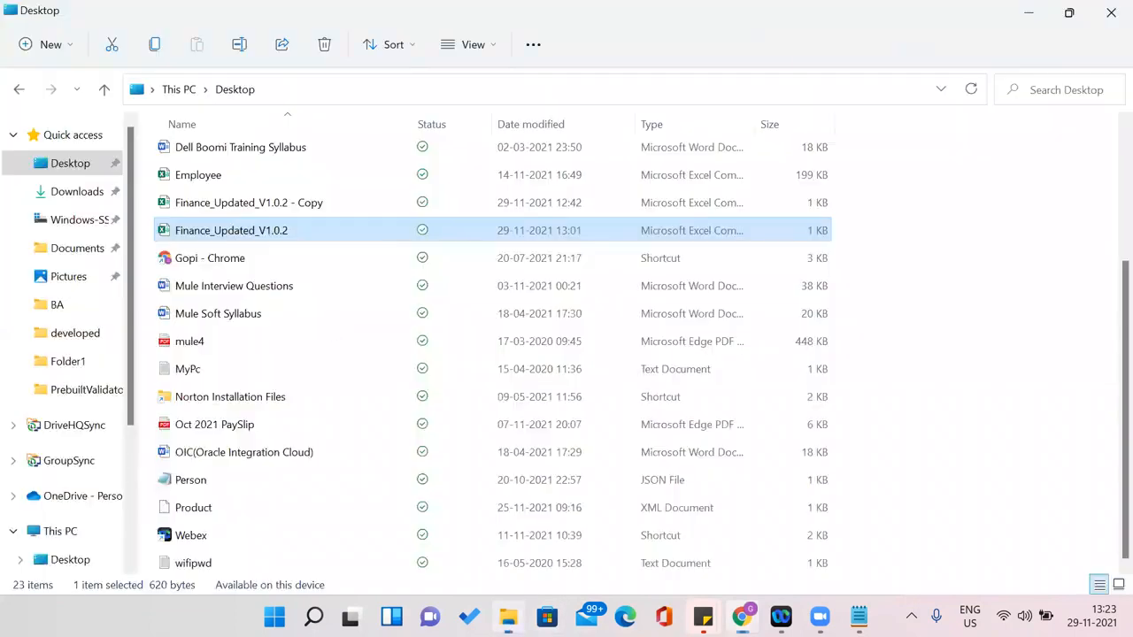
pyautogui.rightClick(297, 230)
pyautogui.moveTo(549, 263)
pyautogui.click(644, 298)
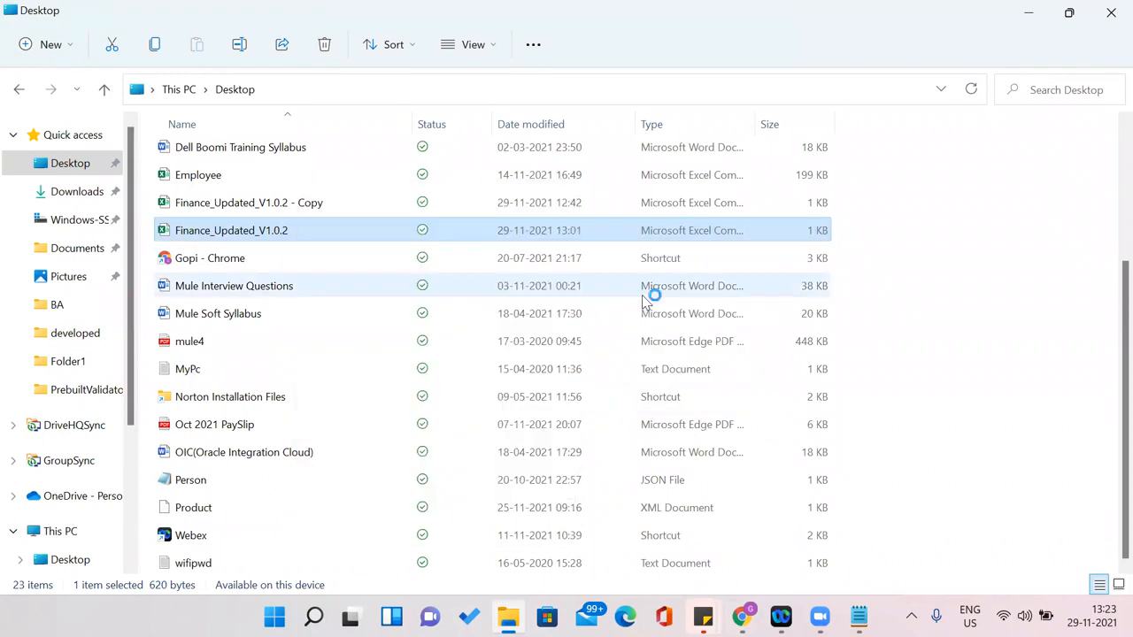
pyautogui.moveTo(434, 330); pyautogui.dragTo(390, 221)
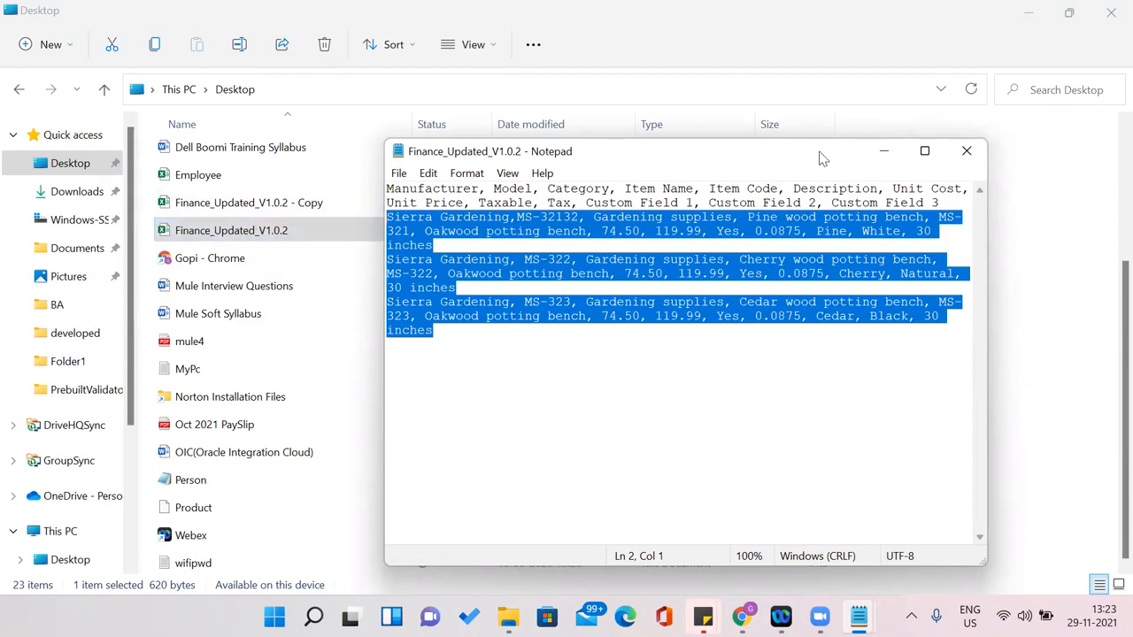
pyautogui.click(968, 154)
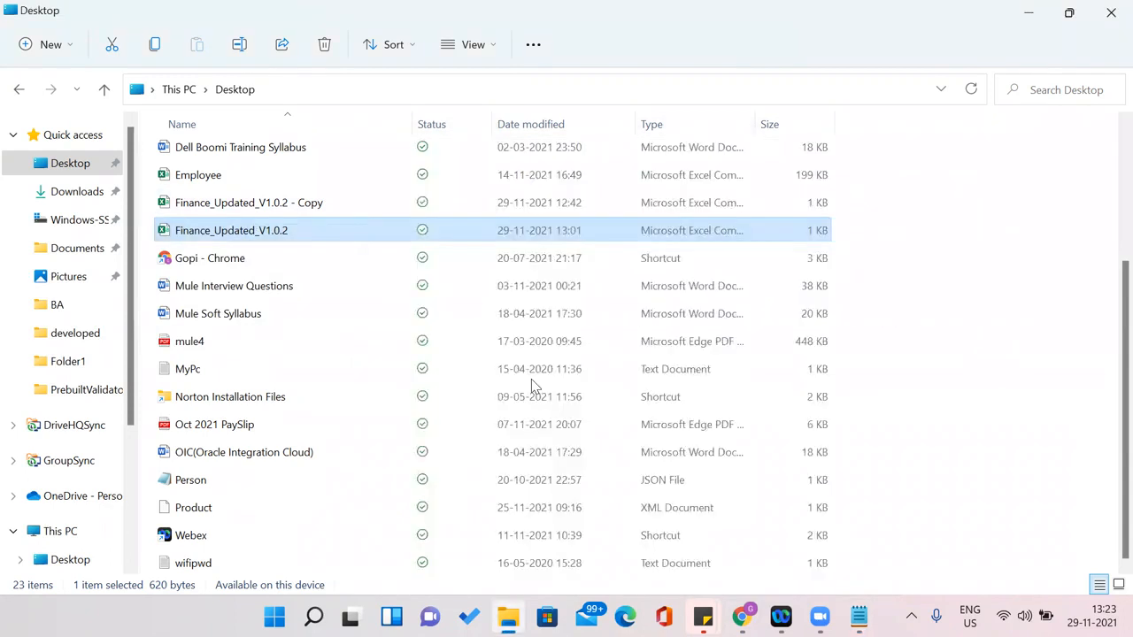
pyautogui.hotkey('alt', 'Tab')
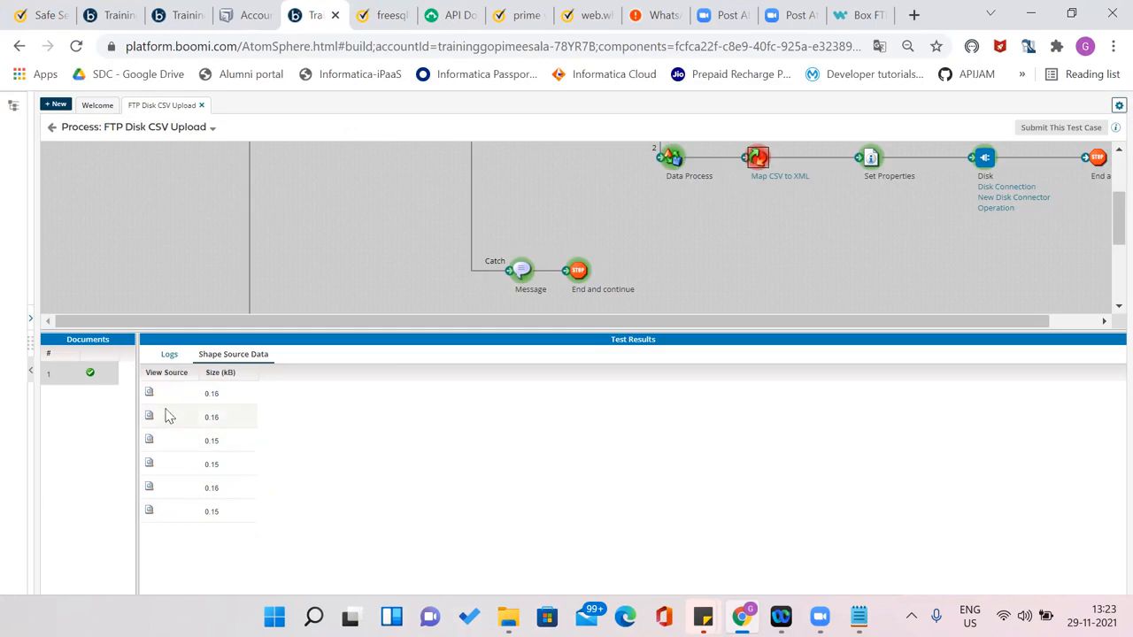
# Compare the Data Process and Map CSV to XML source lists, and inspect the model value in the map's first document
pyautogui.click(672, 166)
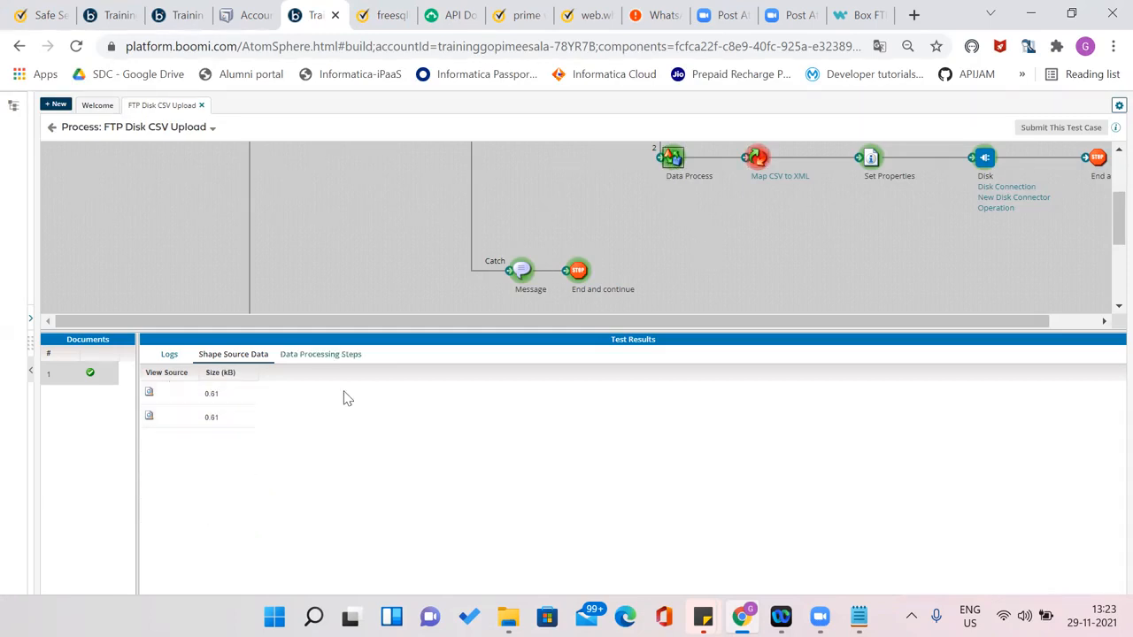
pyautogui.click(757, 161)
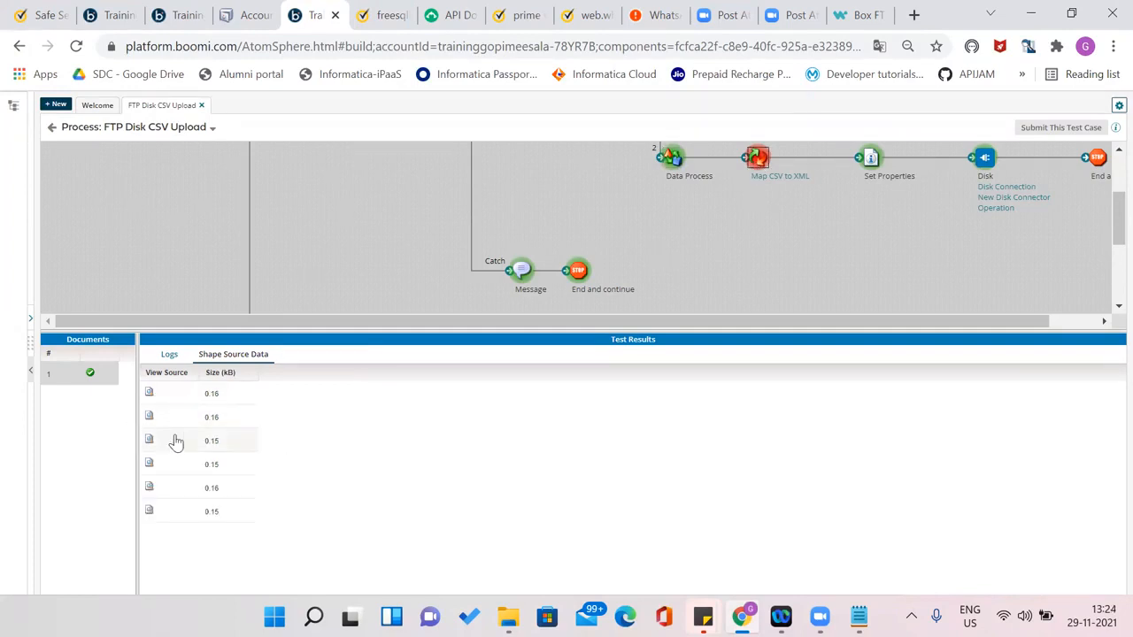
pyautogui.click(150, 395)
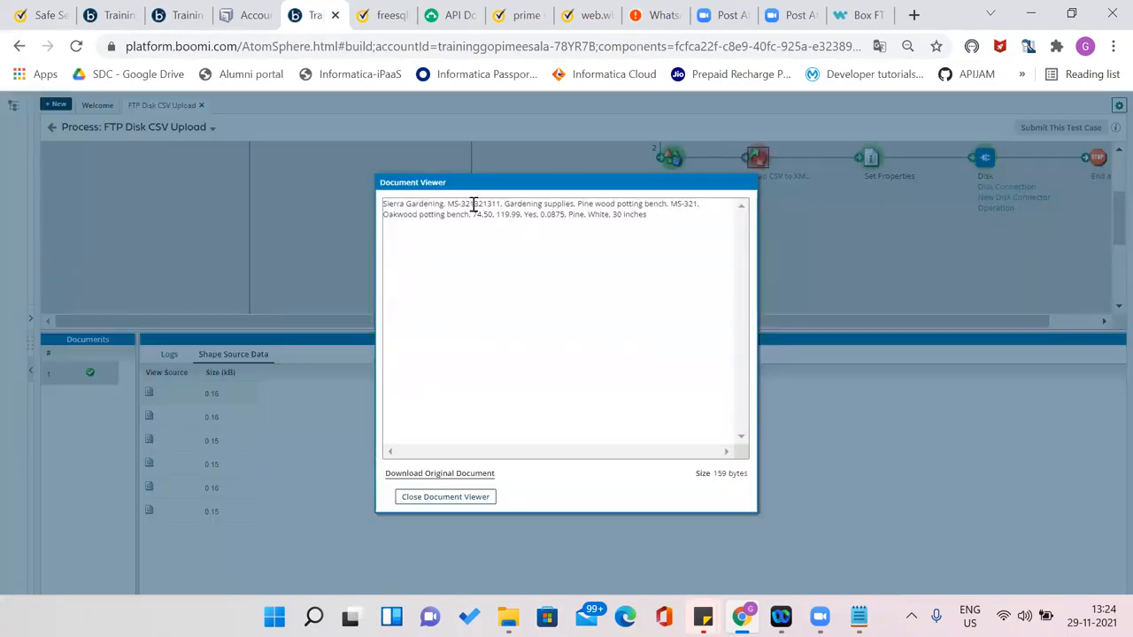
pyautogui.doubleClick(473, 204)
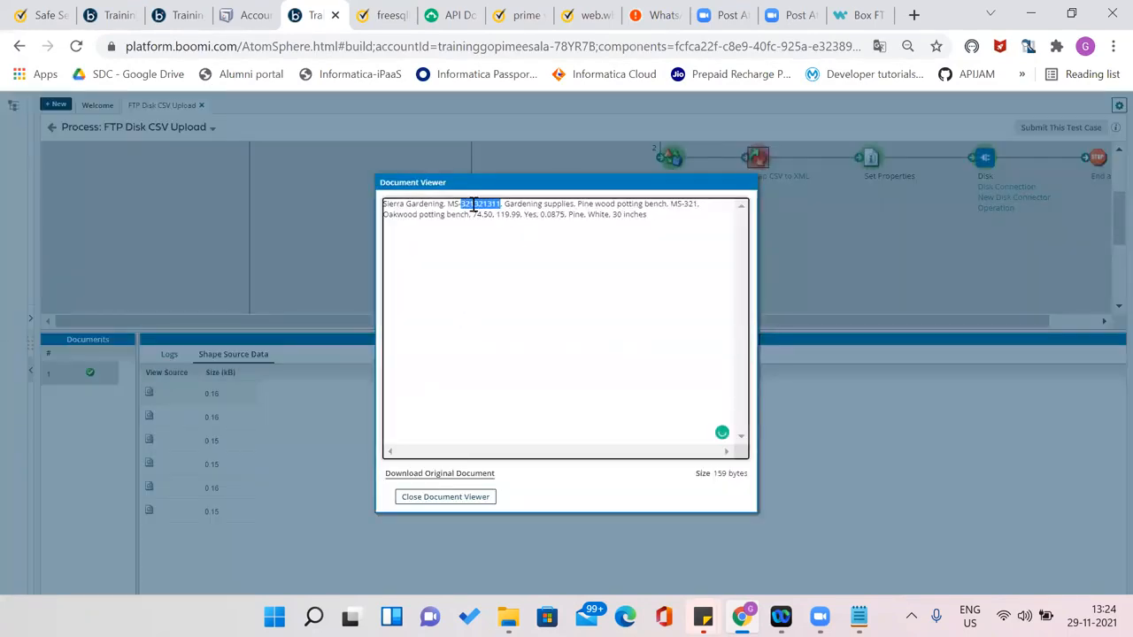
pyautogui.click(443, 497)
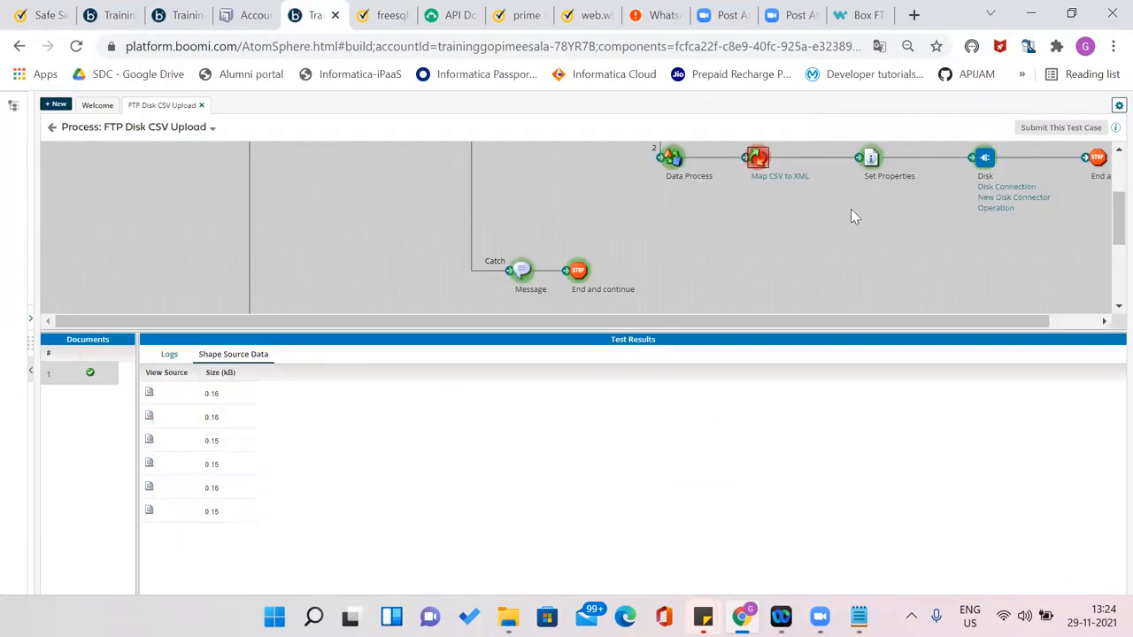
# Check the source document lists of the Set Properties and Disk shapes that follow the map
pyautogui.click(869, 162)
pyautogui.click(988, 163)
pyautogui.click(876, 170)
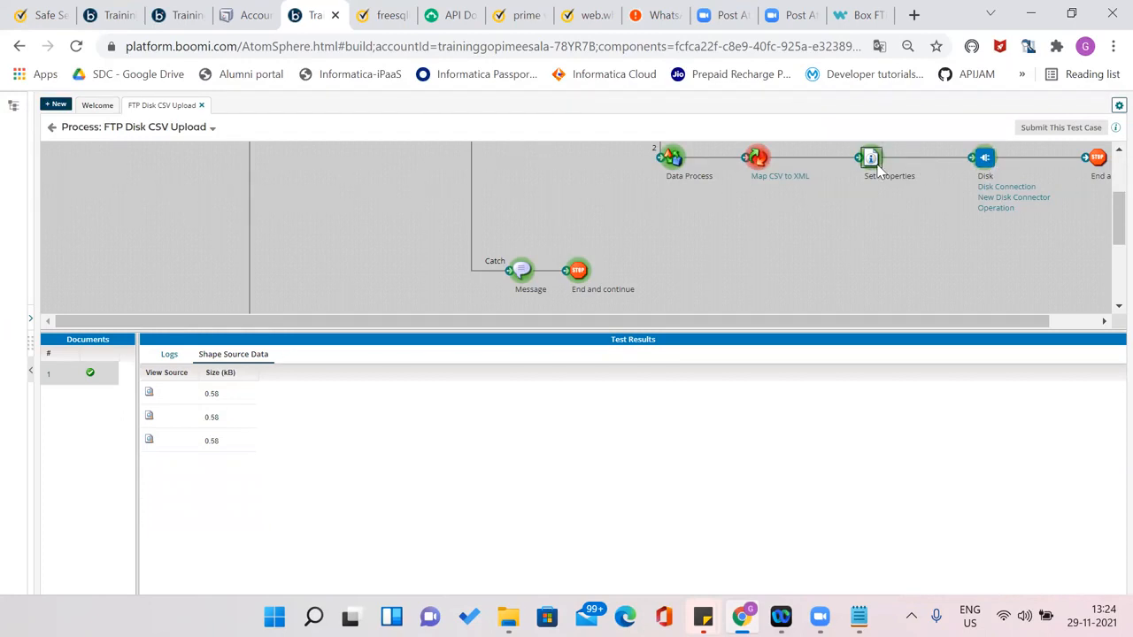
# Inspect the stack trace of the SEVERE entry in the Map CSV to XML shape's logs
pyautogui.click(750, 165)
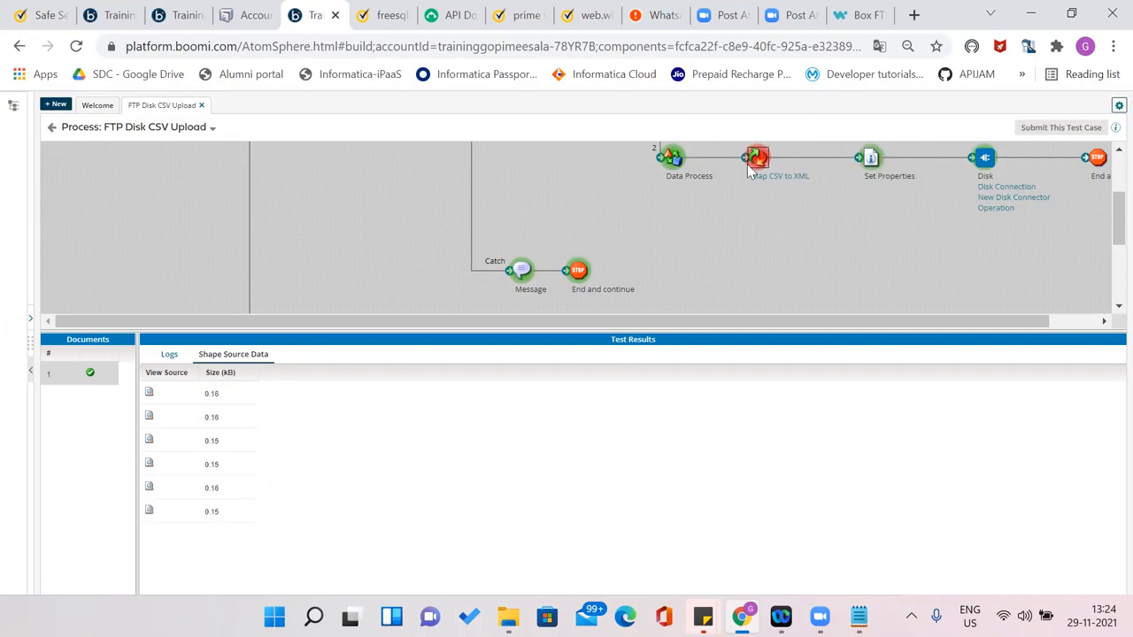
pyautogui.click(167, 357)
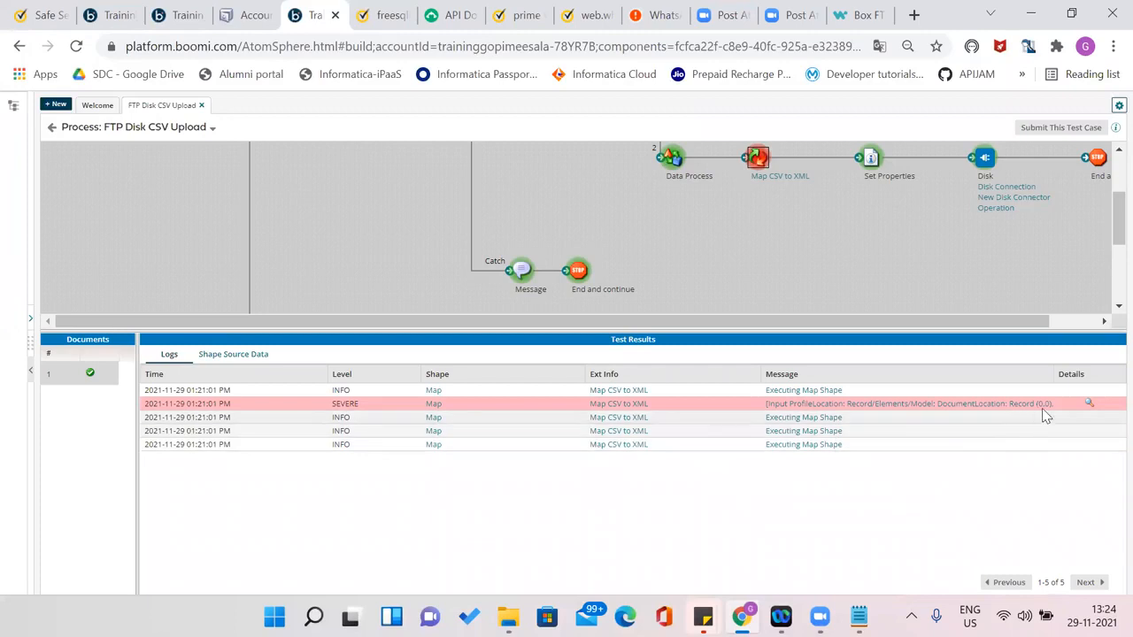
pyautogui.click(1090, 404)
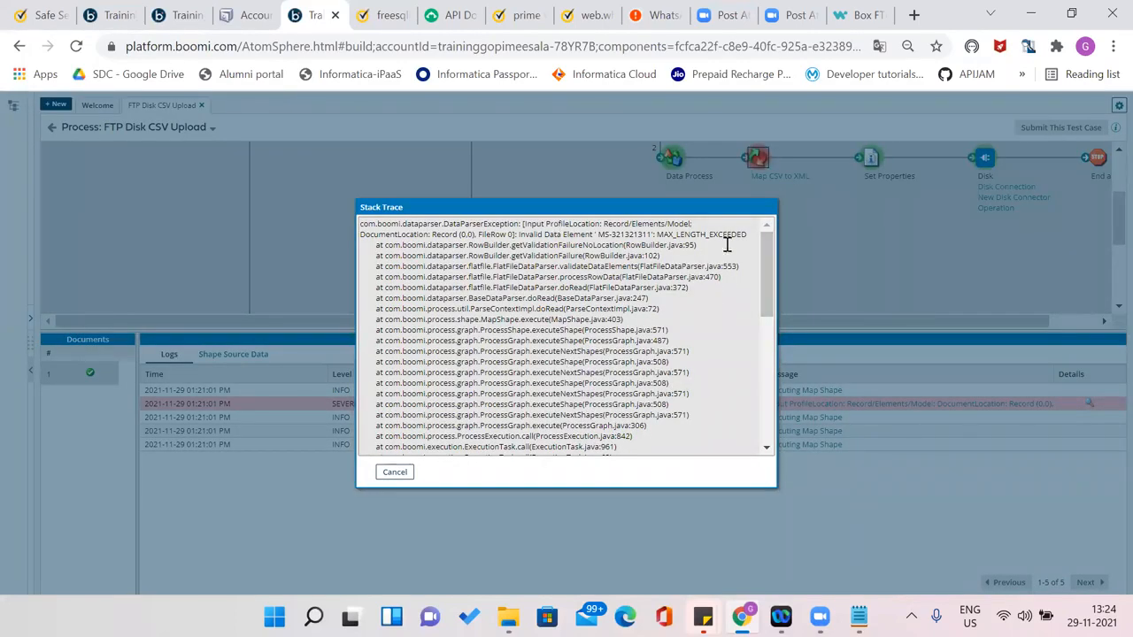
pyautogui.click(394, 471)
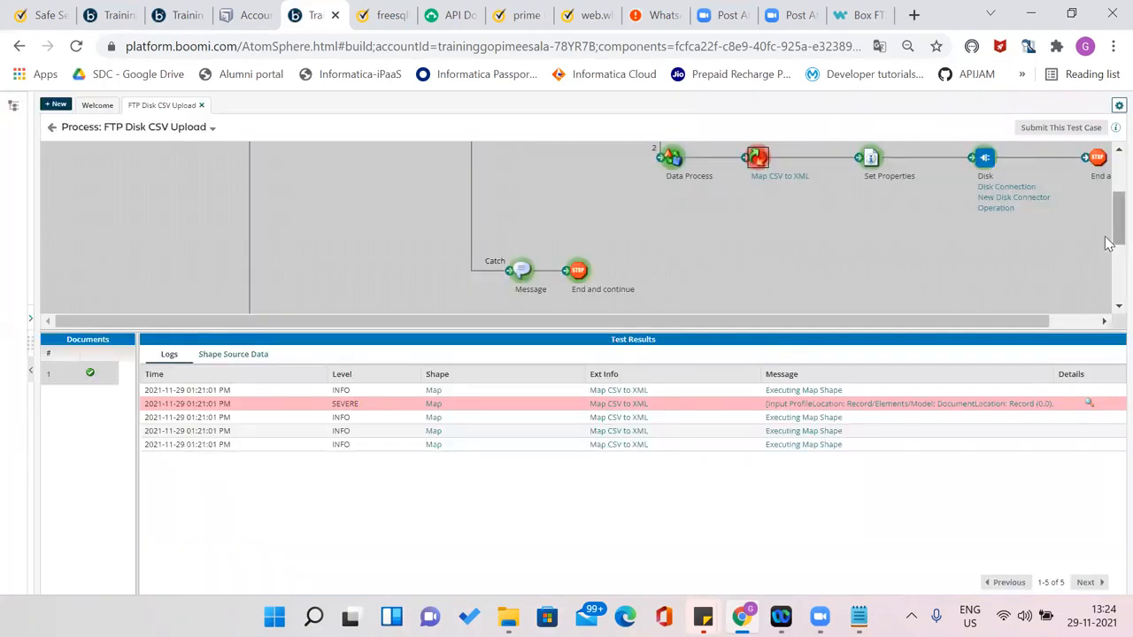
# Review the logs and source documents of the Set Properties shape before Disk, and return from the test results to the process editor
pyautogui.scroll(1, 1108, 235)
pyautogui.scroll(1, 1107, 228)
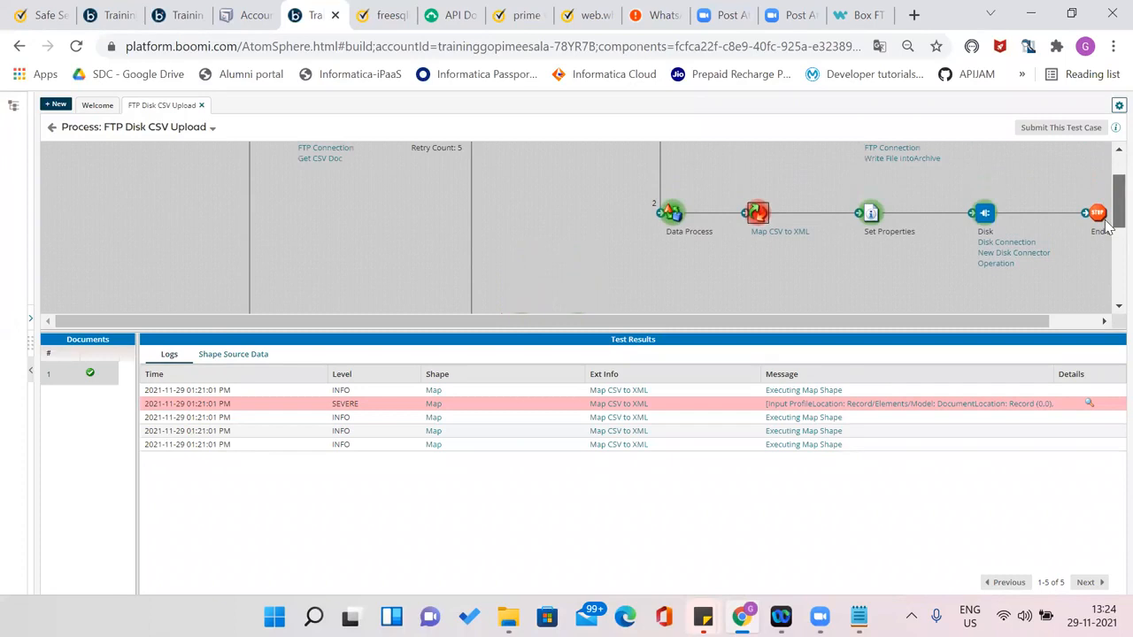
pyautogui.scroll(2, 1107, 225)
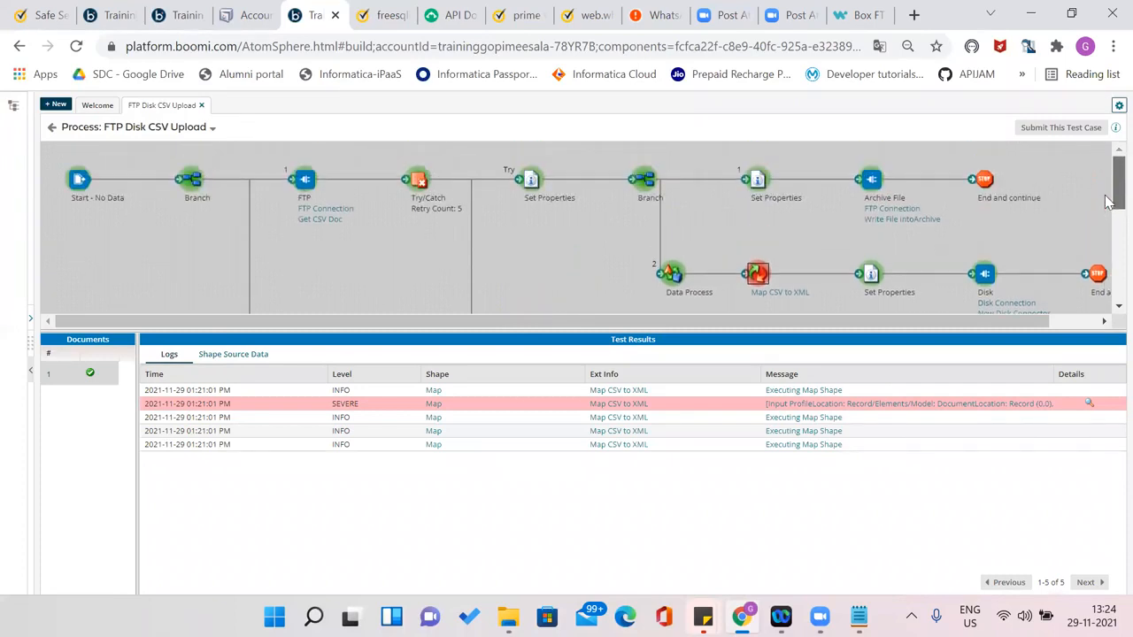
pyautogui.scroll(-1, 1106, 205)
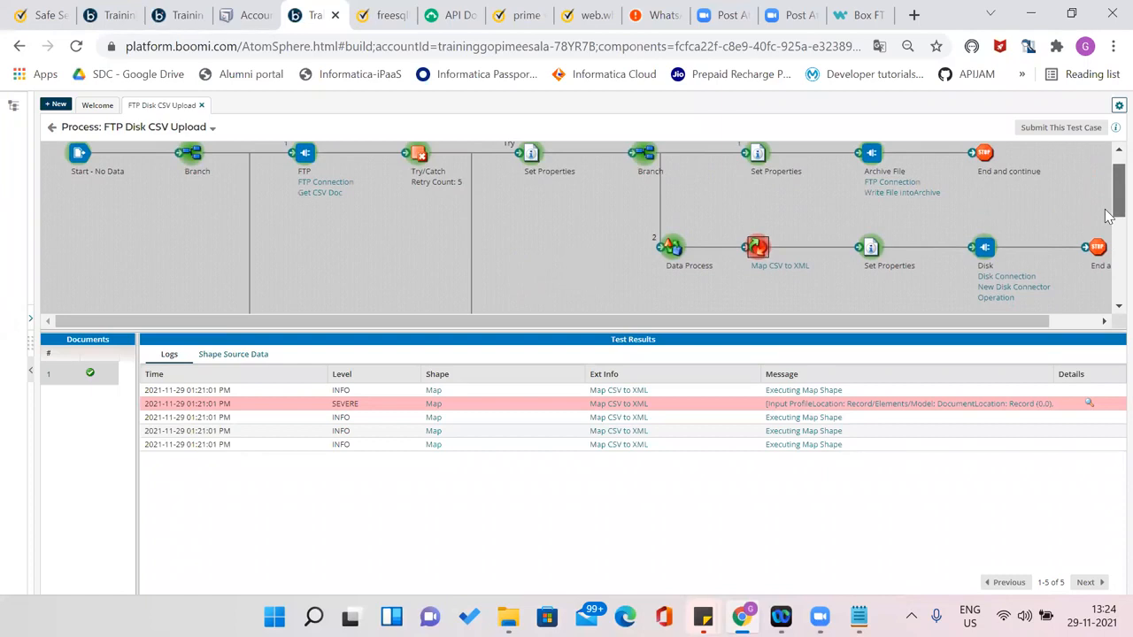
pyautogui.click(875, 247)
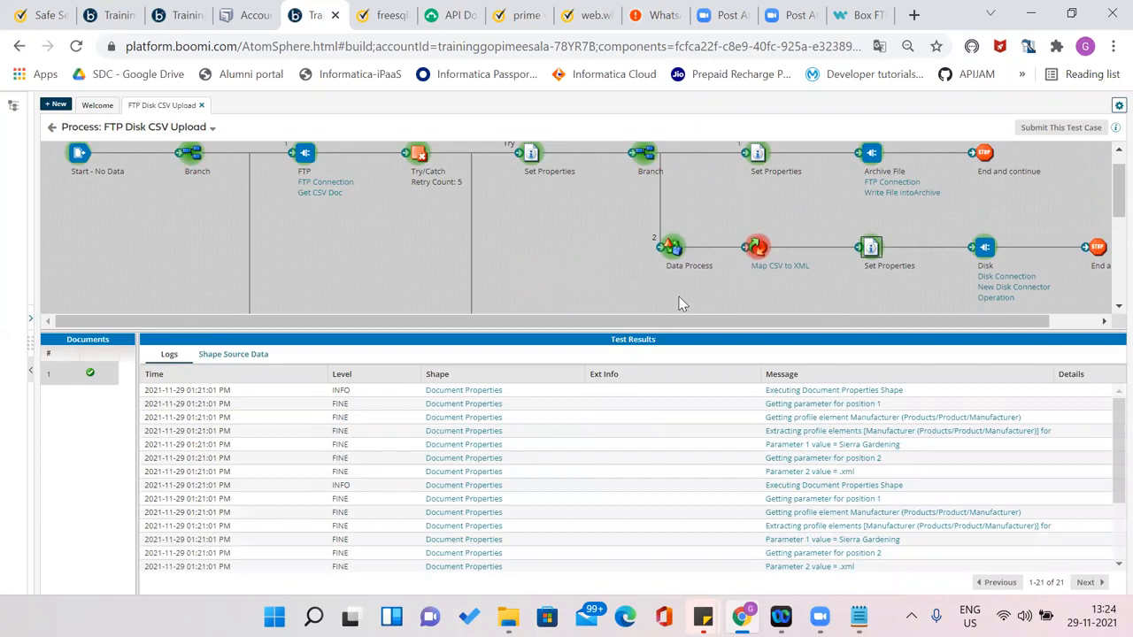
pyautogui.click(234, 354)
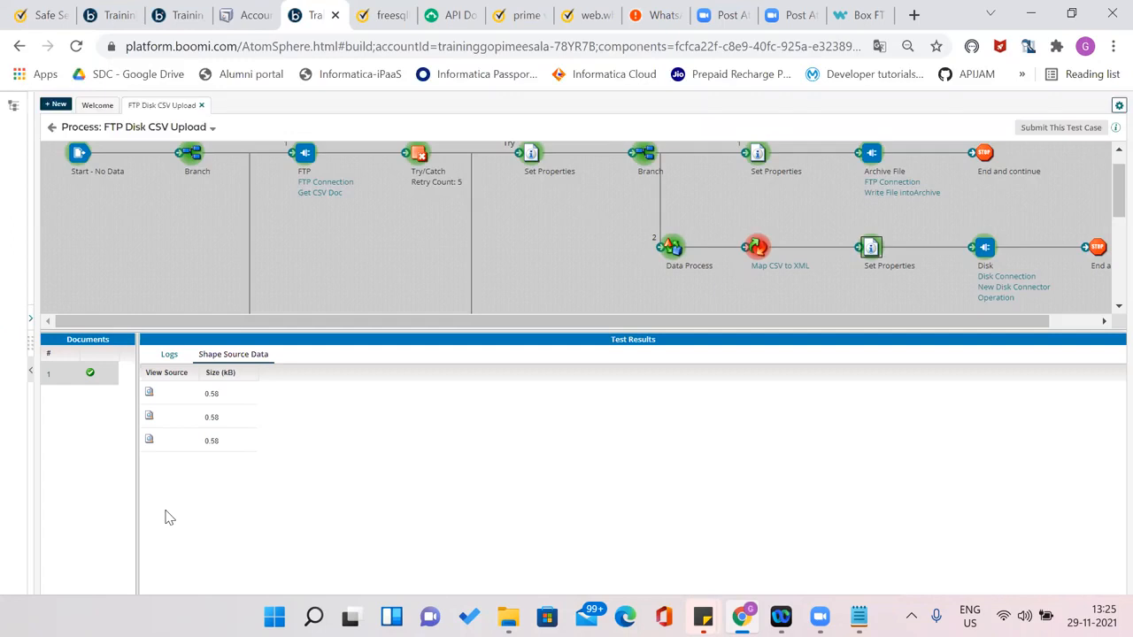
pyautogui.click(53, 130)
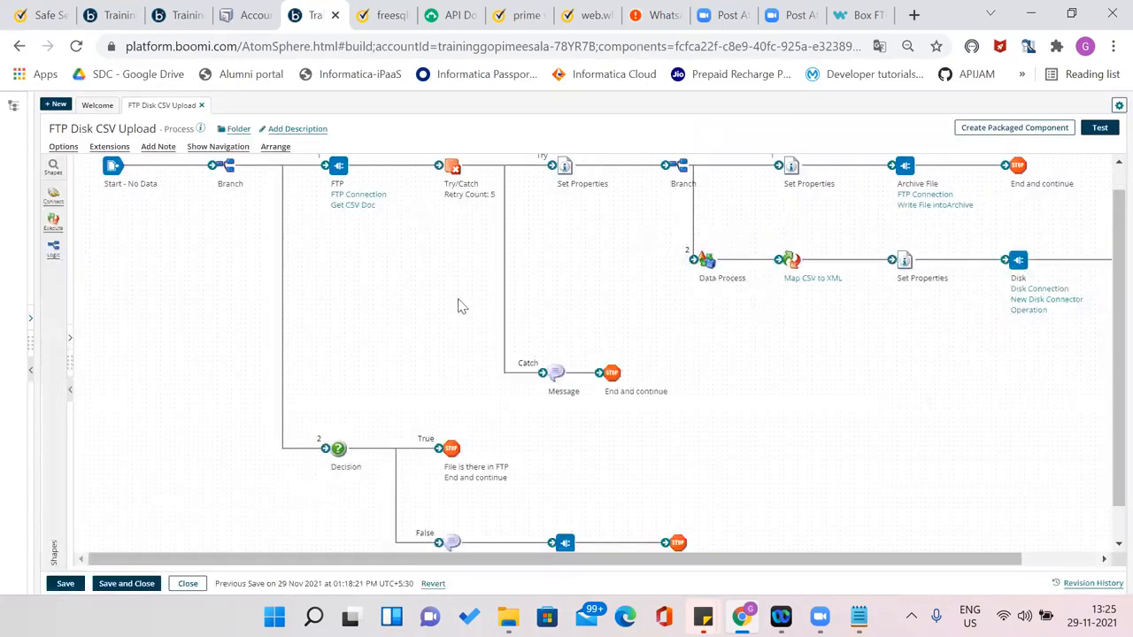
# Add a Try/Catch shape after the Data Process shape, and route its Try path to Map CSV to XML
pyautogui.click(61, 174)
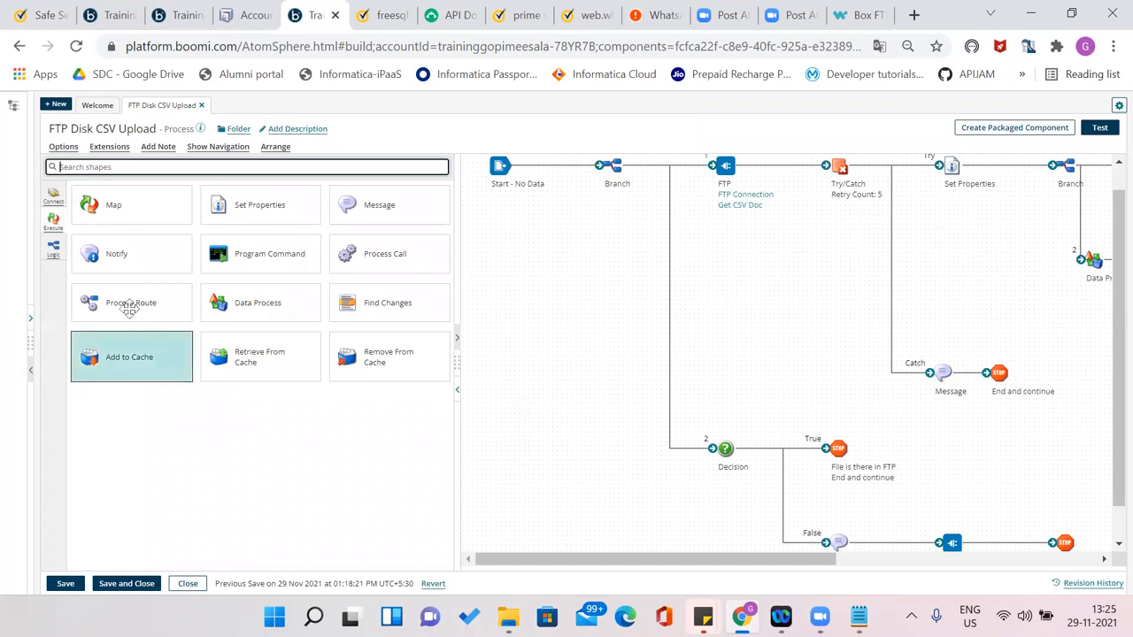
pyautogui.click(52, 252)
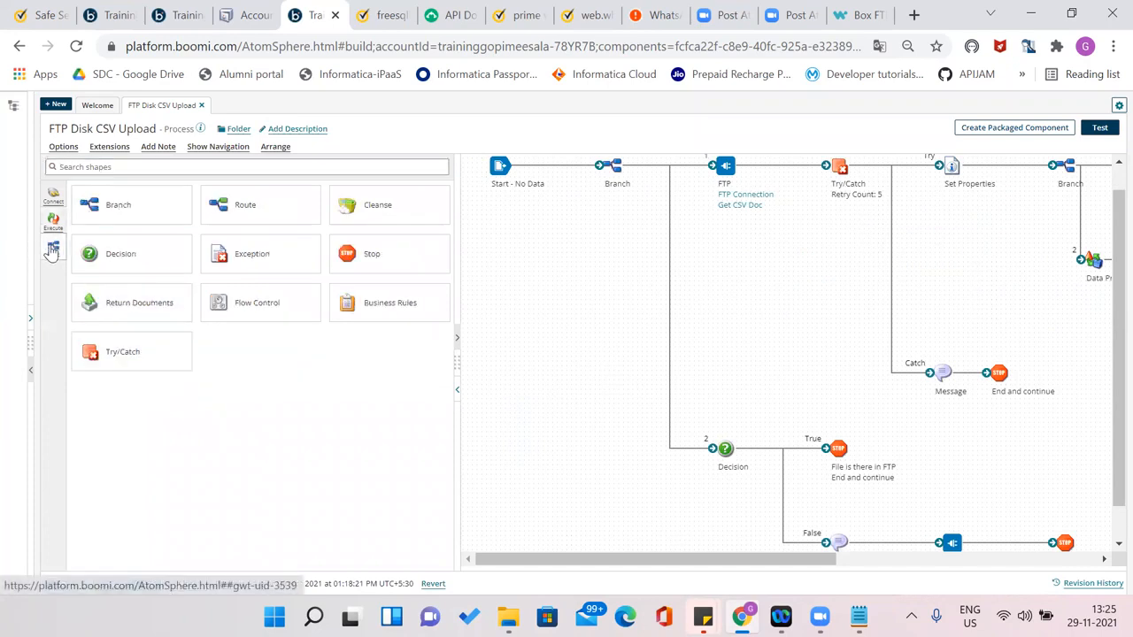
pyautogui.moveTo(124, 352); pyautogui.dragTo(992, 323)
pyautogui.click(816, 583)
pyautogui.moveTo(971, 268); pyautogui.dragTo(947, 317)
pyautogui.moveTo(1024, 304); pyautogui.dragTo(973, 259)
pyautogui.moveTo(1021, 328); pyautogui.dragTo(1015, 364)
# Add a Stop shape to the new Try/Catch's Catch path, and tidy the positions of both shapes
pyautogui.moveTo(368, 254); pyautogui.dragTo(792, 396)
pyautogui.click(814, 584)
pyautogui.moveTo(757, 363); pyautogui.dragTo(762, 364)
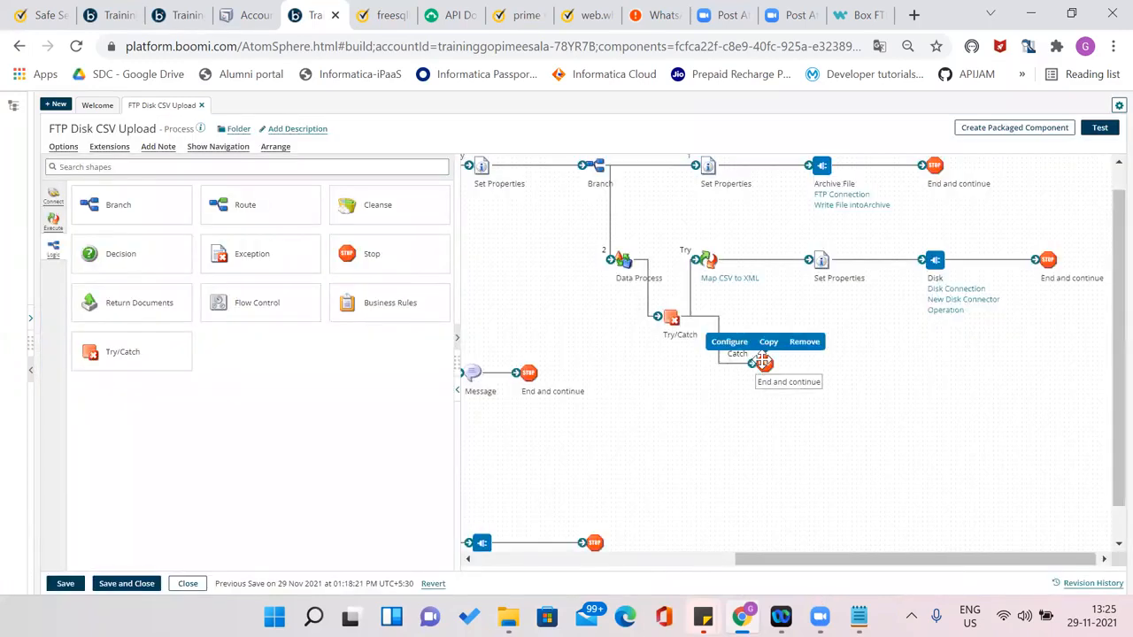
pyautogui.moveTo(672, 316); pyautogui.dragTo(670, 272)
pyautogui.moveTo(765, 361); pyautogui.dragTo(728, 401)
# Save the process and run a new test on Tes
pyautogui.click(62, 584)
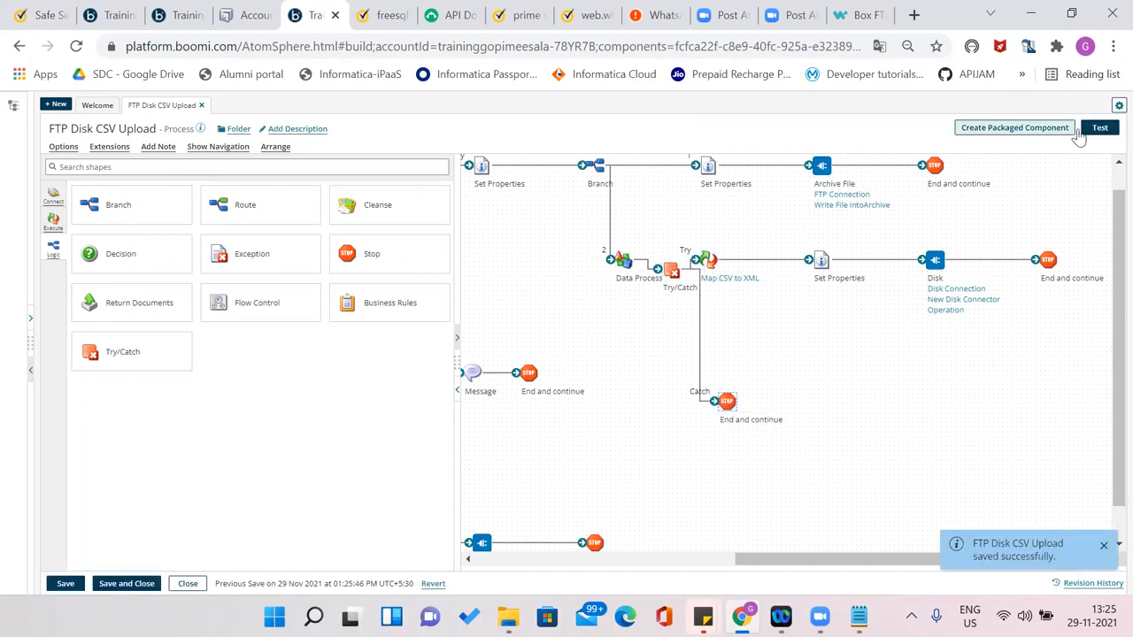
pyautogui.click(1097, 129)
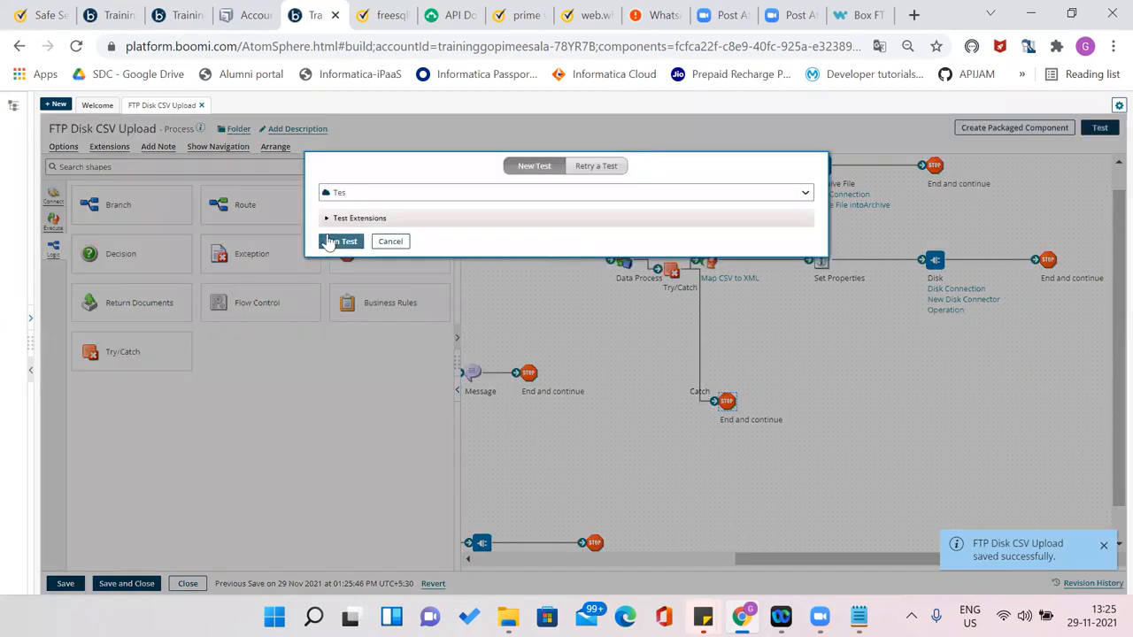
pyautogui.click(340, 240)
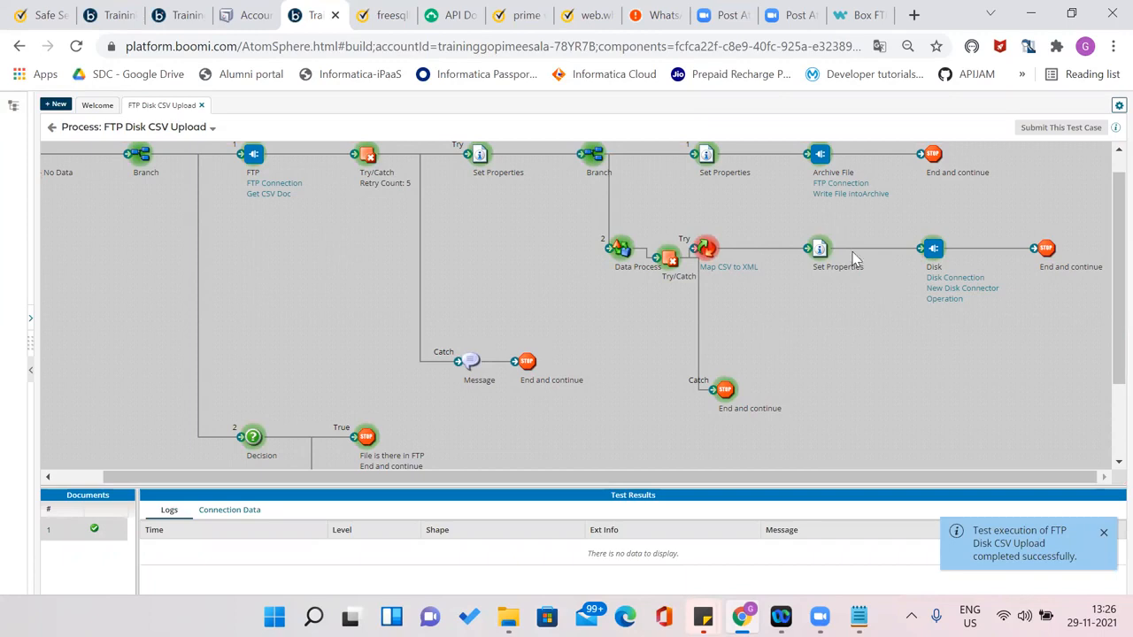
# Review the logs and source document list of the Set Properties shape before Disk, and return to the process editor
pyautogui.click(813, 252)
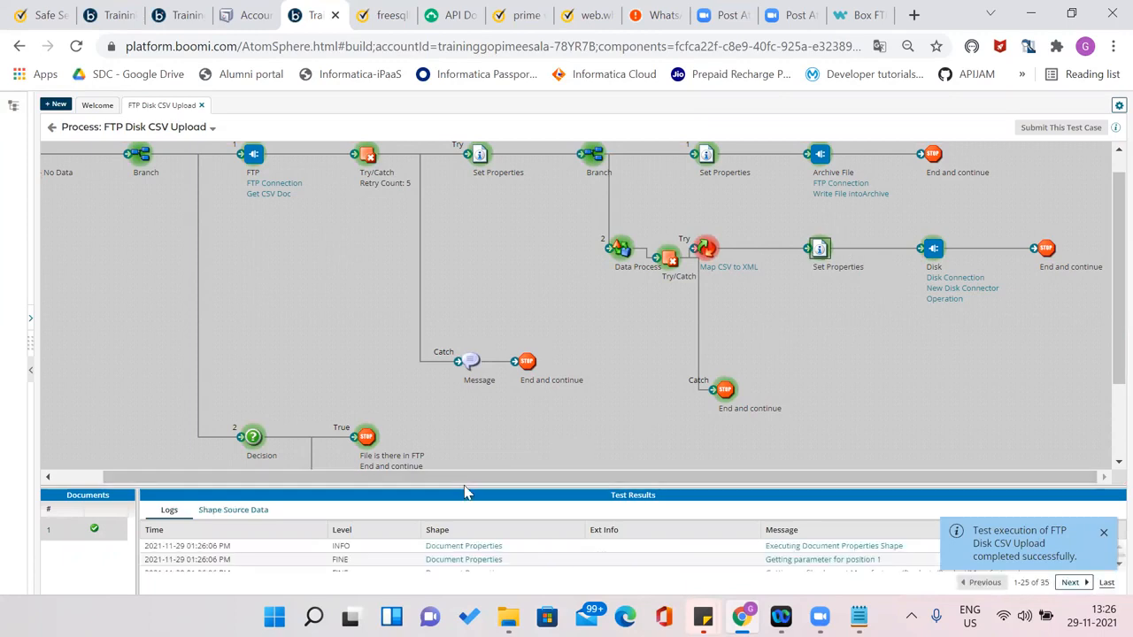
pyautogui.moveTo(465, 493); pyautogui.dragTo(482, 370)
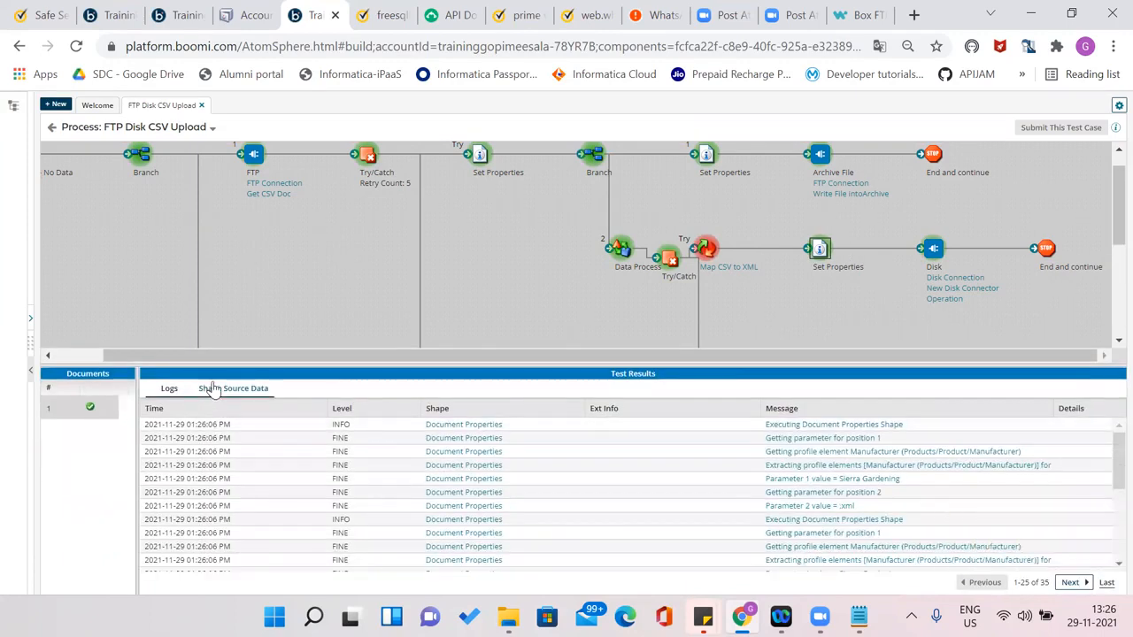
pyautogui.click(212, 389)
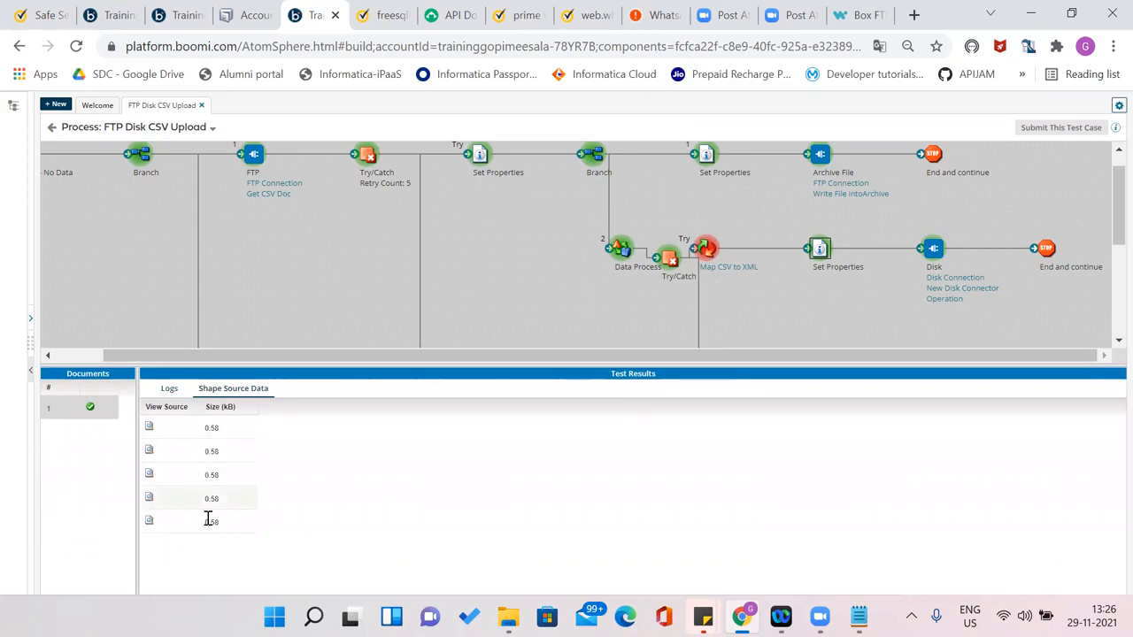
pyautogui.moveTo(273, 536); pyautogui.dragTo(147, 430)
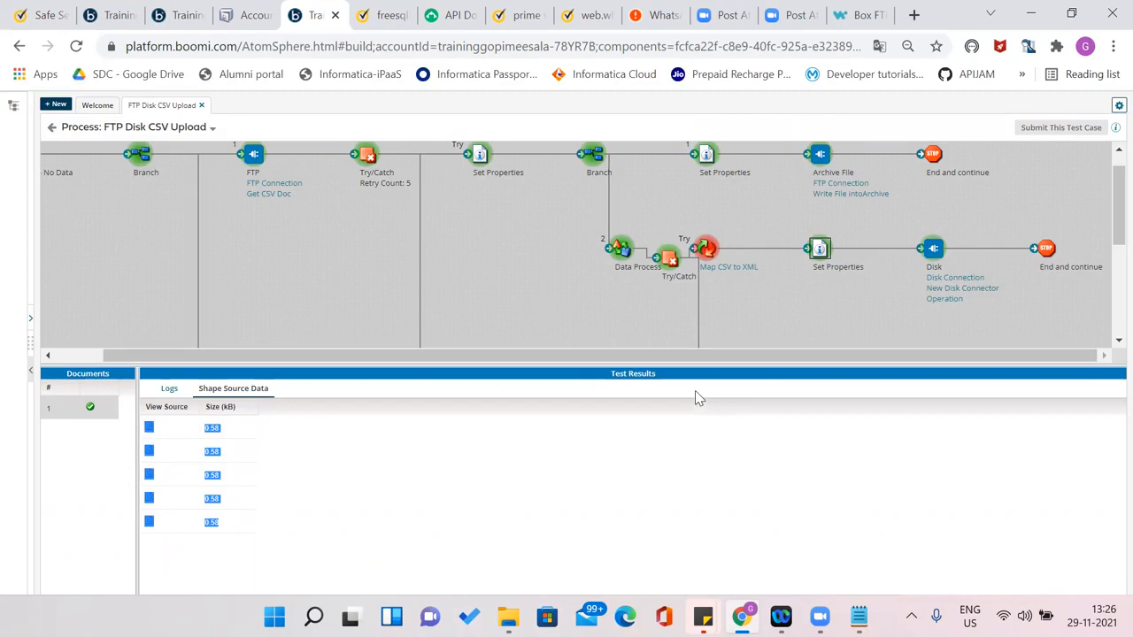
pyautogui.click(51, 130)
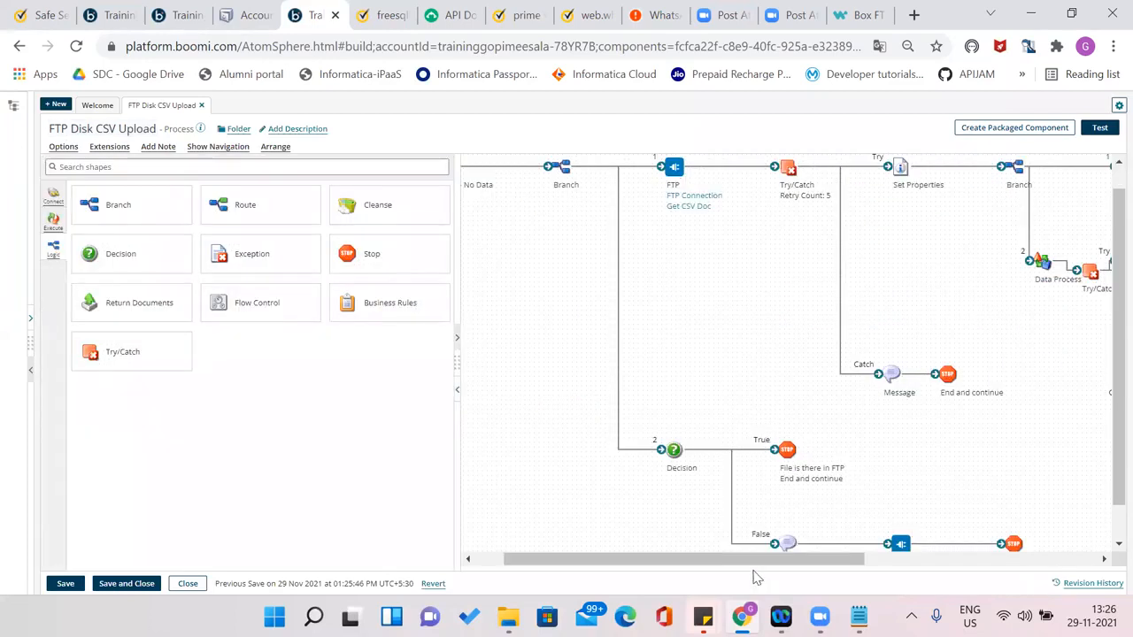
# Detach the second Try/Catch, connect Data Process directly to Map CSV to XML, and save the process
pyautogui.click(457, 390)
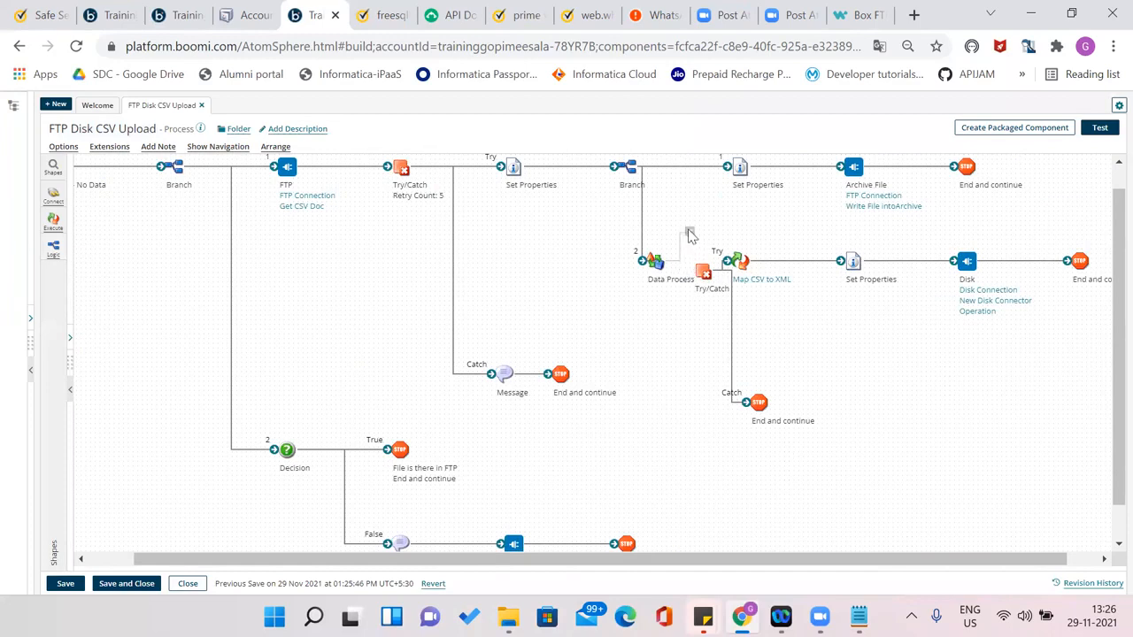
pyautogui.moveTo(724, 253); pyautogui.dragTo(705, 382)
pyautogui.moveTo(689, 228); pyautogui.dragTo(739, 263)
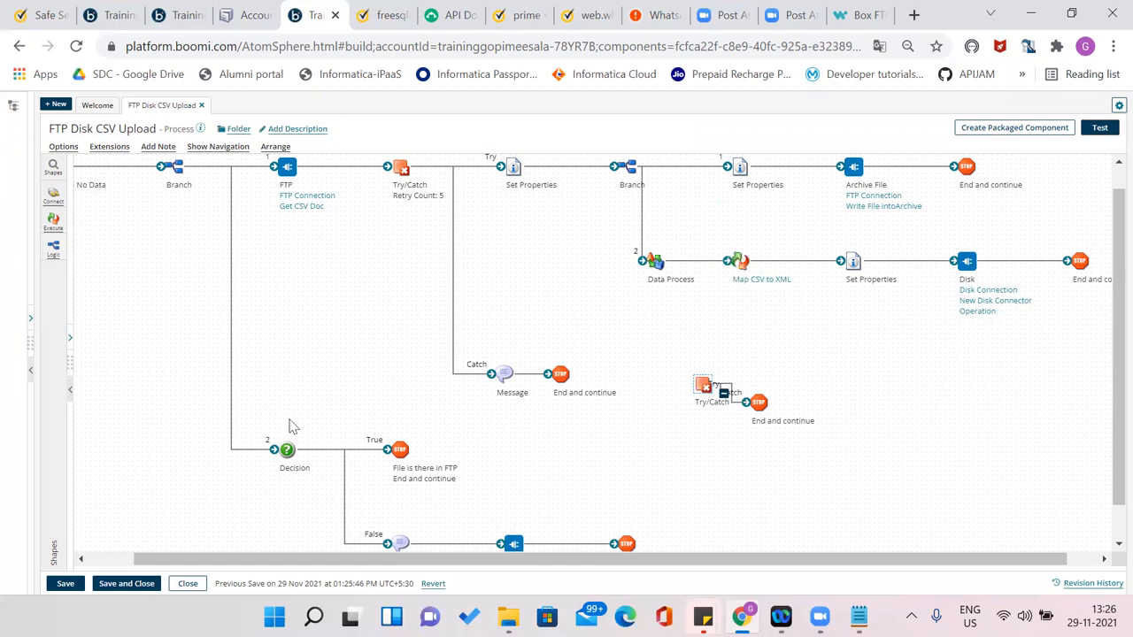
pyautogui.click(67, 583)
# Check the Split Documents settings in the Data Process shape, and close its configuration
pyautogui.moveTo(652, 258)
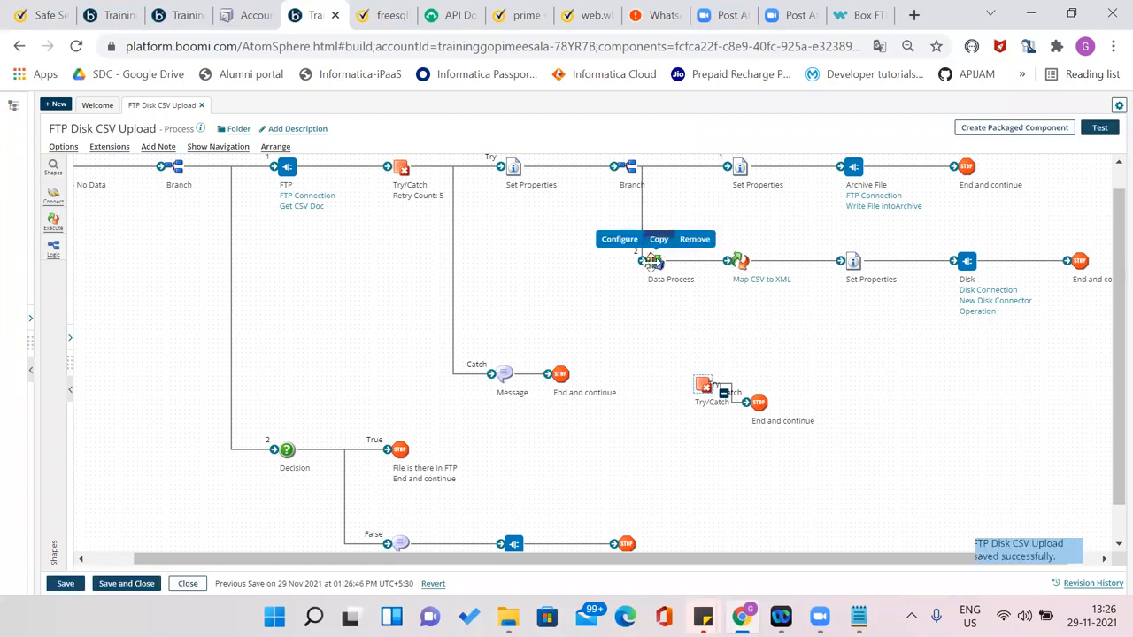
pyautogui.doubleClick(655, 263)
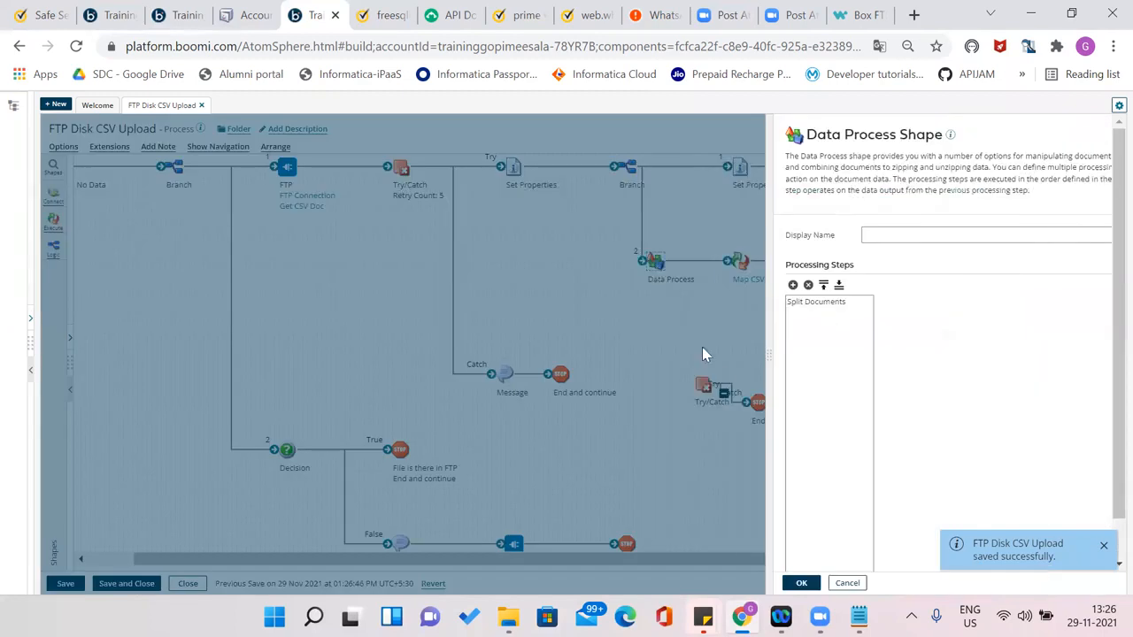
pyautogui.click(701, 310)
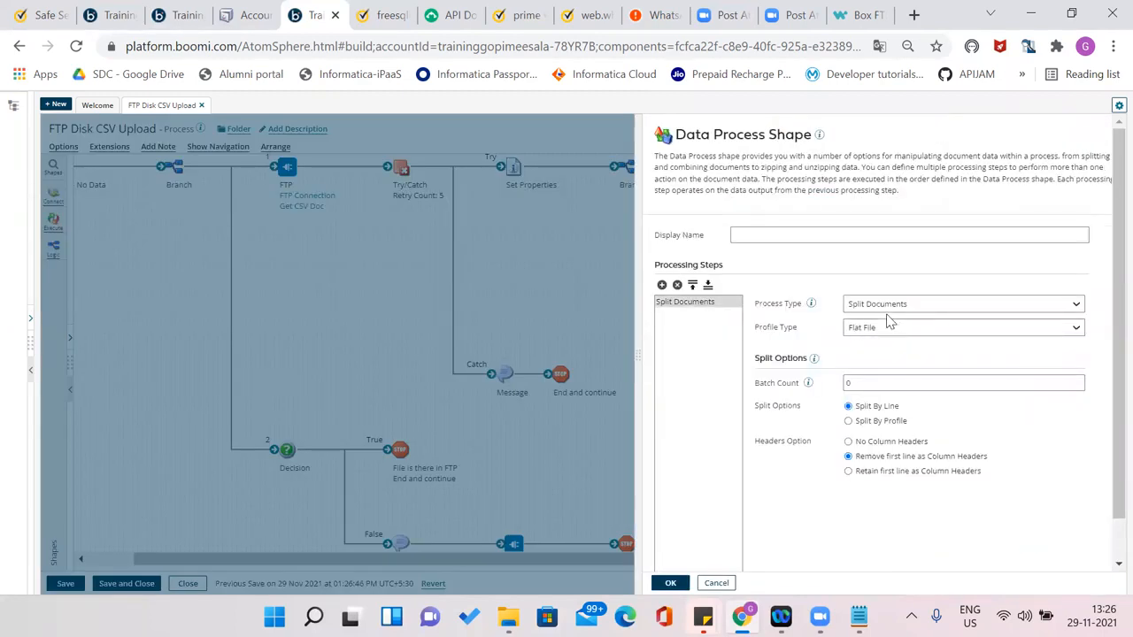
pyautogui.click(681, 588)
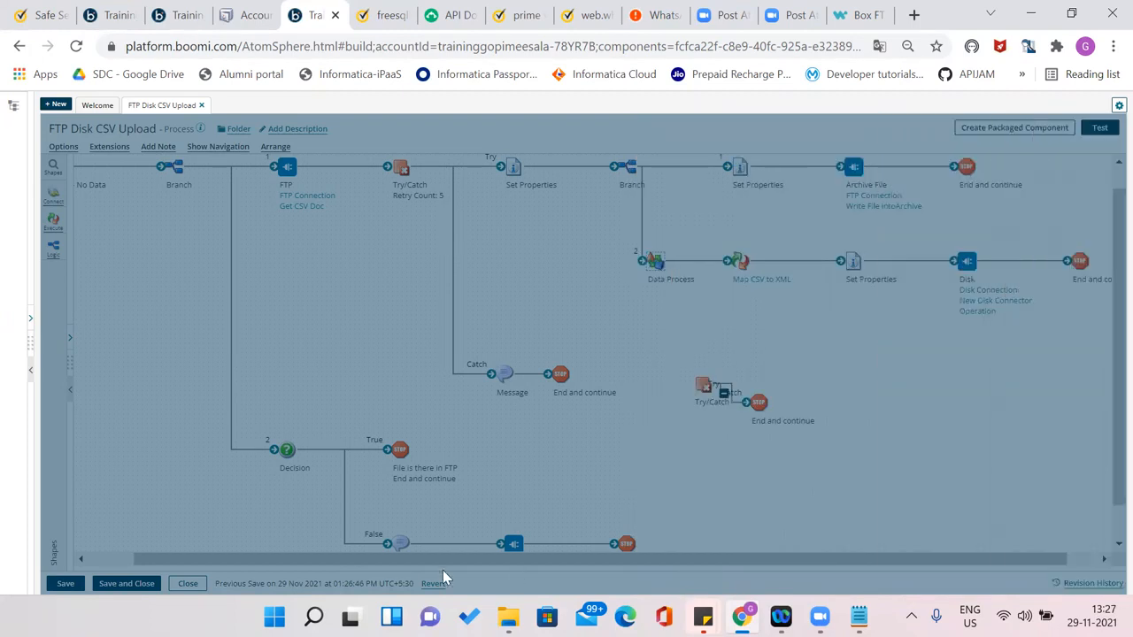
pyautogui.click(64, 585)
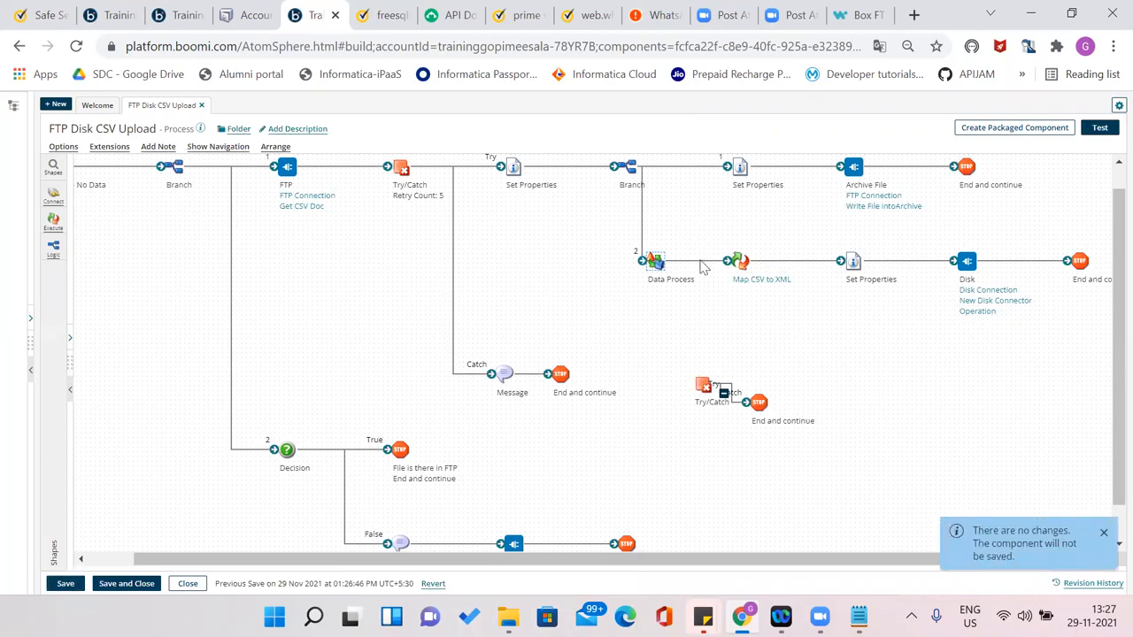
# Pull the detached Try/Catch's loose Try path clear of its Catch path, and check the Boomi folder on DriveHQ
pyautogui.moveTo(739, 270)
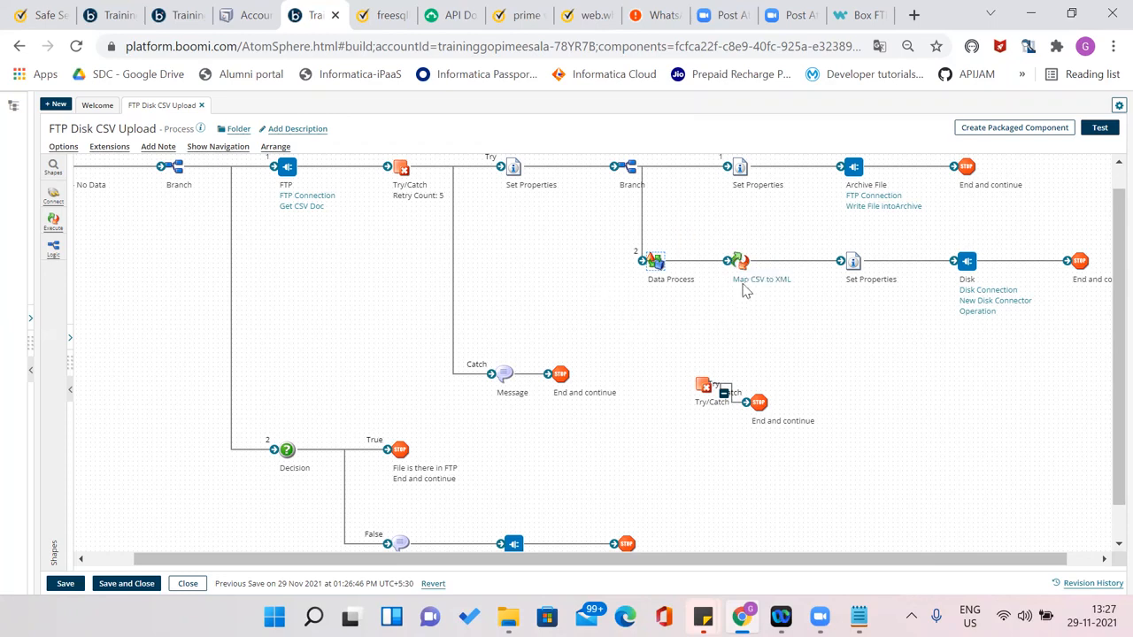
pyautogui.moveTo(851, 261)
pyautogui.moveTo(855, 280)
pyautogui.moveTo(725, 391)
pyautogui.mouseDown()
pyautogui.moveTo(733, 353)
pyautogui.moveTo(745, 353)
pyautogui.mouseUp()
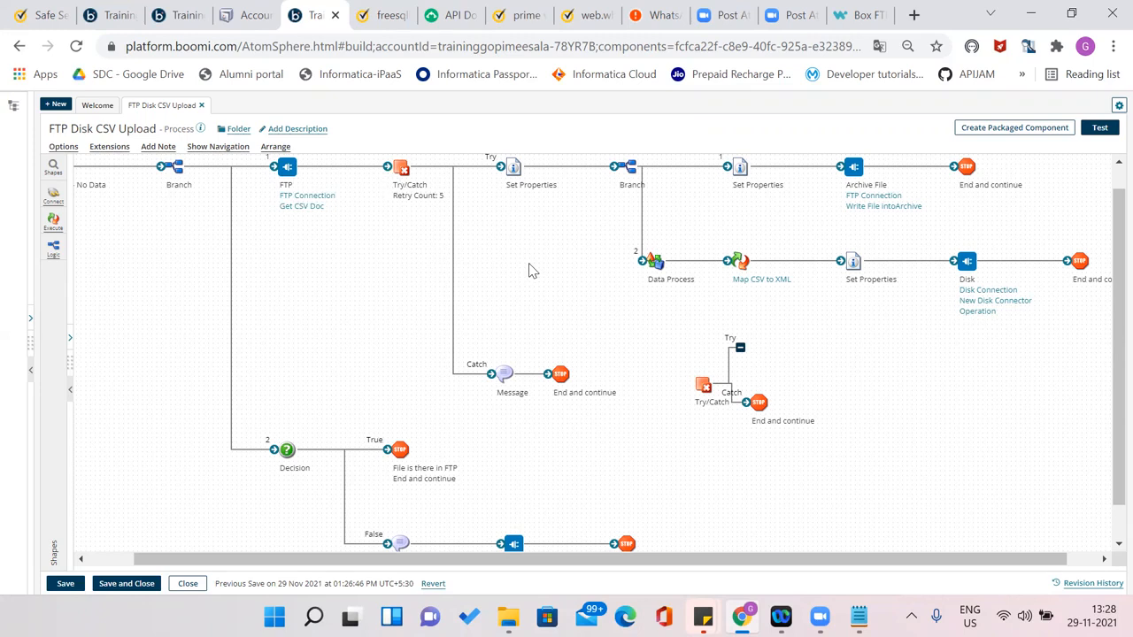
pyautogui.click(252, 15)
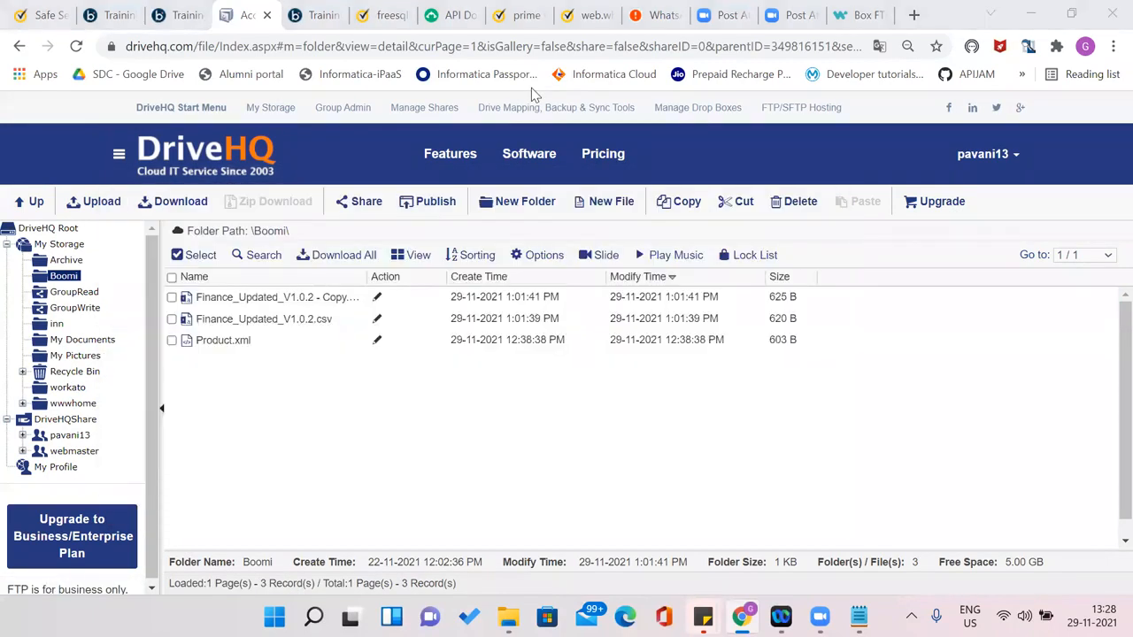
pyautogui.click(320, 11)
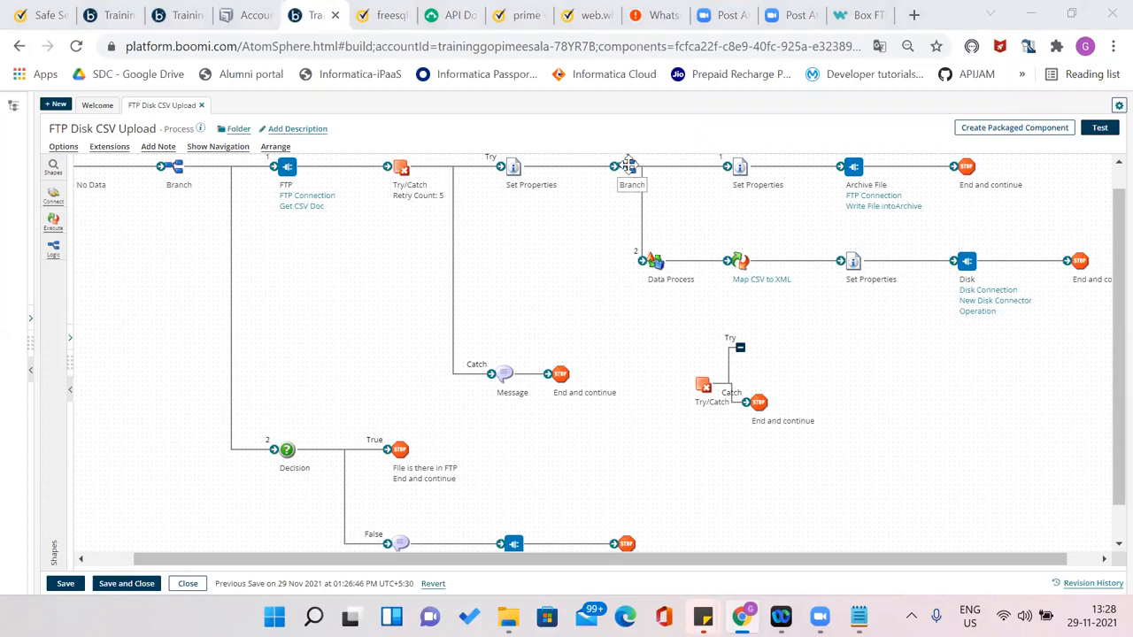
pyautogui.moveTo(650, 259)
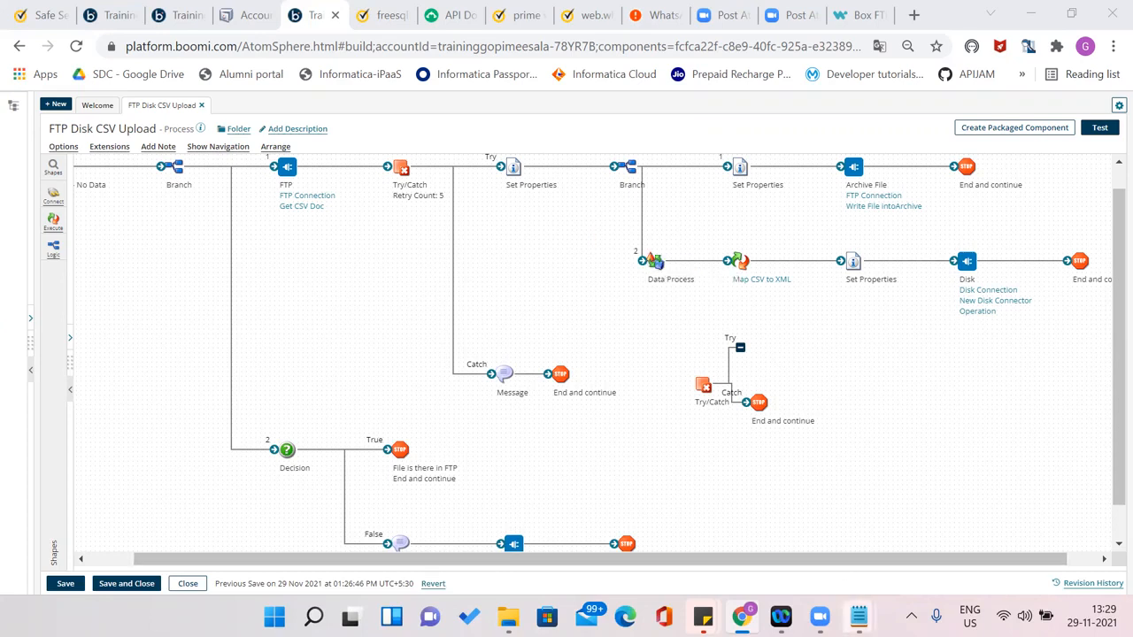
# Switch to the Notepad notes and add the lines "Document a" and "Doc b" below Sequence
pyautogui.moveTo(858, 617)
pyautogui.click(889, 529)
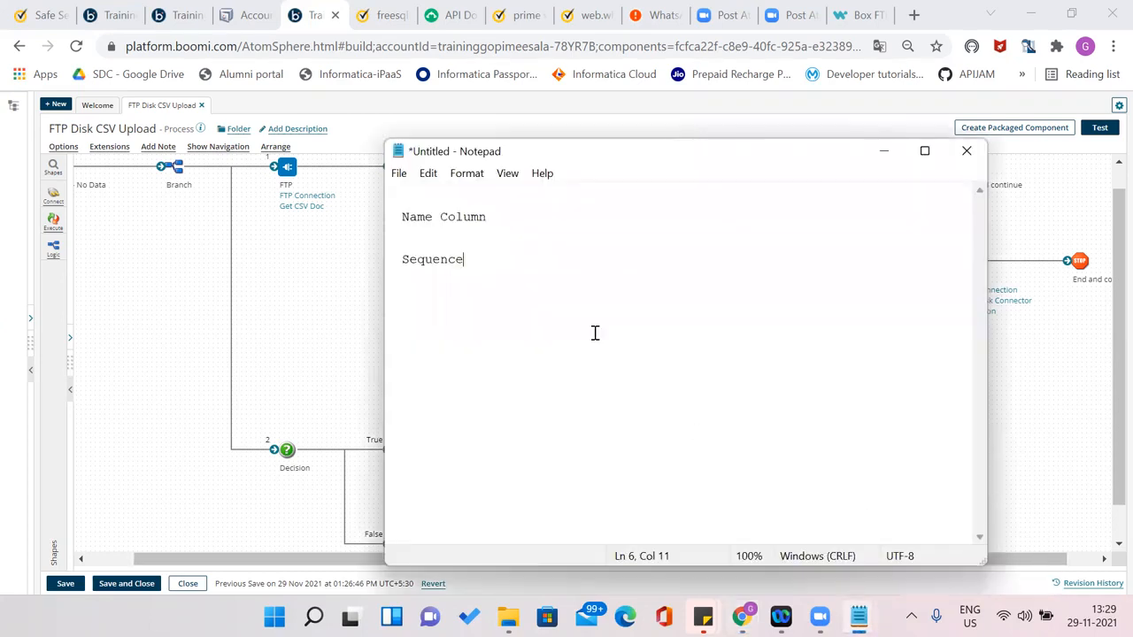
pyautogui.press('Return')
pyautogui.press('Return')
pyautogui.press('Return')
pyautogui.write('Document a')
pyautogui.press('Return')
pyautogui.write('Doc      ')
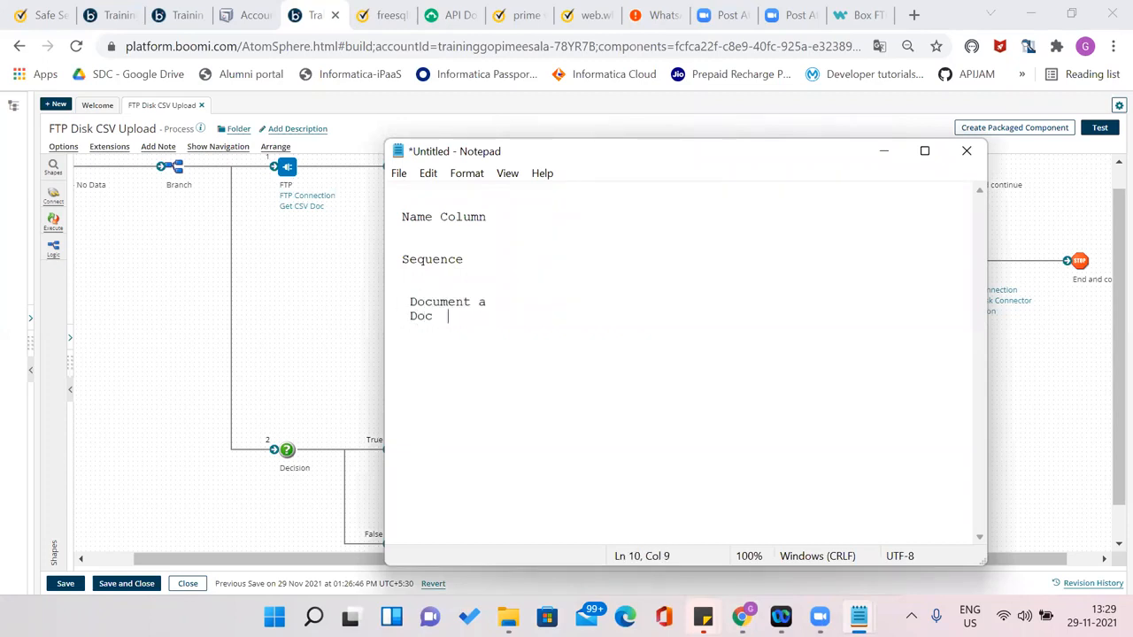
pyautogui.write('b')
# Add the value 123 to the Document a line and 456 to the Doc b line
pyautogui.click(536, 302)
pyautogui.write('123')
pyautogui.click(511, 320)
pyautogui.write('245')
pyautogui.press('Left')
pyautogui.press('BackSpace')
pyautogui.press('End')
pyautogui.press('BackSpace')
pyautogui.press('BackSpace')
pyautogui.press('BackSpace')
pyautogui.write('456')
pyautogui.click(484, 302)
pyautogui.click(510, 303)
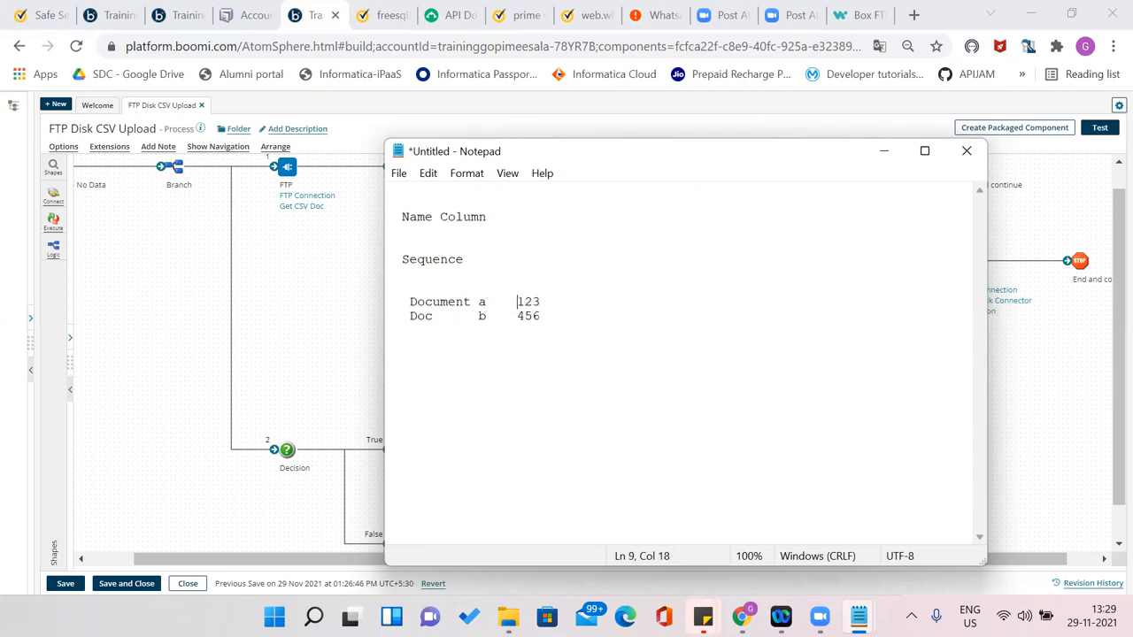
pyautogui.click(543, 316)
pyautogui.moveTo(544, 316); pyautogui.dragTo(375, 302)
# Note "(3lines)" after 123, and put a ditto mark after 456
pyautogui.click(561, 318)
pyautogui.click(584, 295)
pyautogui.click(586, 302)
pyautogui.write('()')
pyautogui.press('Left')
pyautogui.write('3lins')
pyautogui.click(558, 318)
pyautogui.write('"')
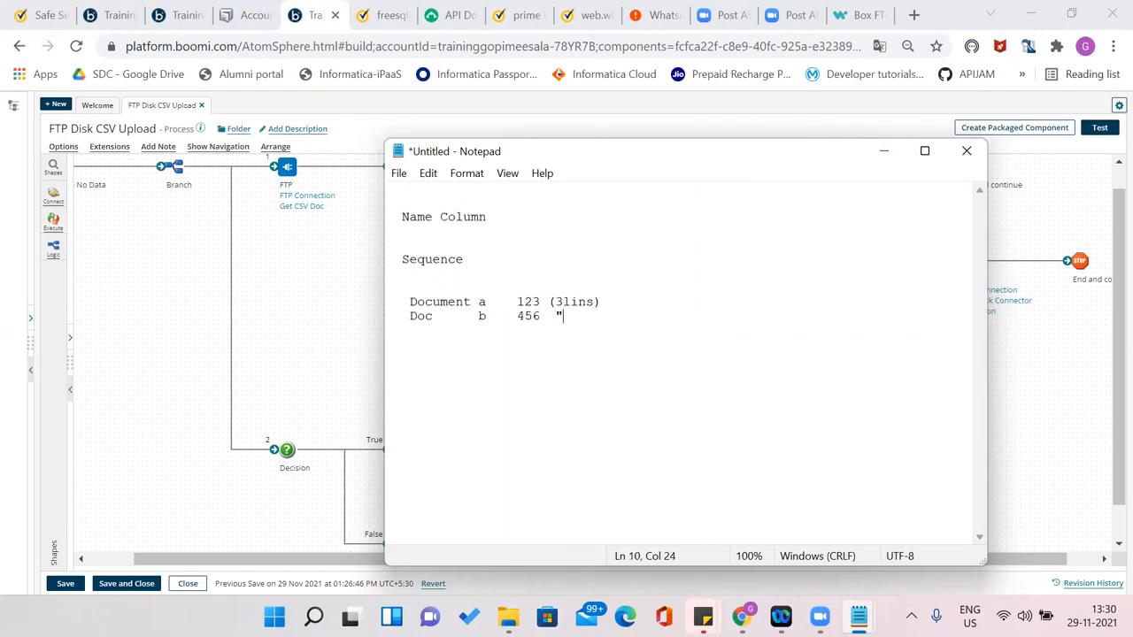
pyautogui.click(588, 303)
pyautogui.write('e')
# Add the label "Dataprocess(Splitting)" after the ditto mark on the Doc b line
pyautogui.press('Down')
pyautogui.write('Dataprocess')
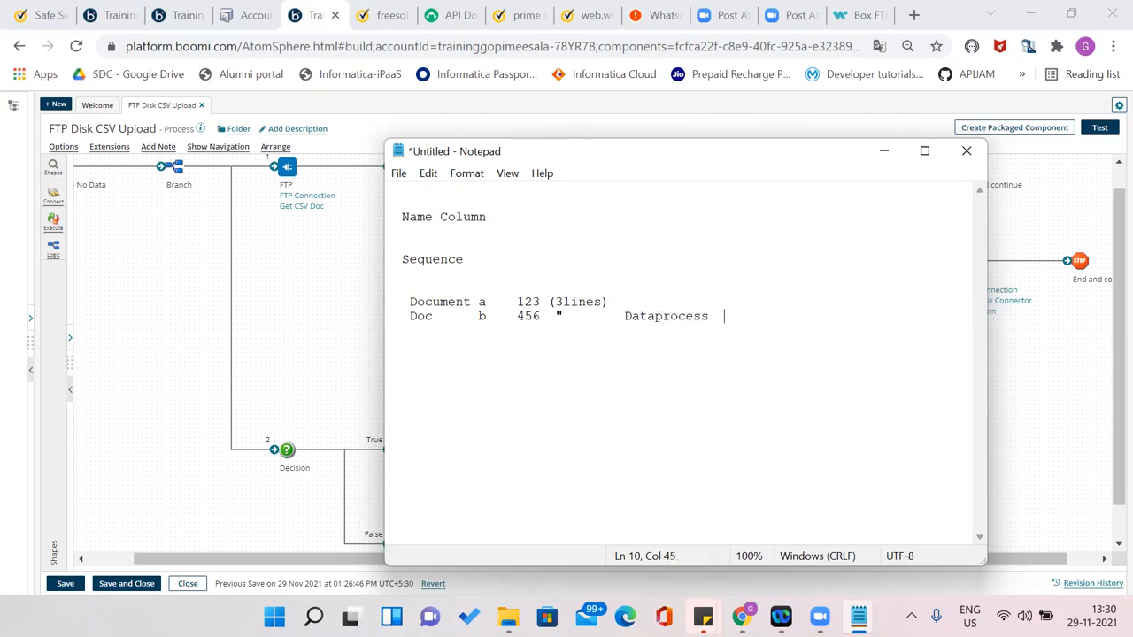
pyautogui.press('BackSpace')
pyautogui.press('BackSpace')
pyautogui.press('Left')
pyautogui.write('Splitting')
# Write "3 document" at the end of both the Document a and Doc b lines
pyautogui.click(517, 302)
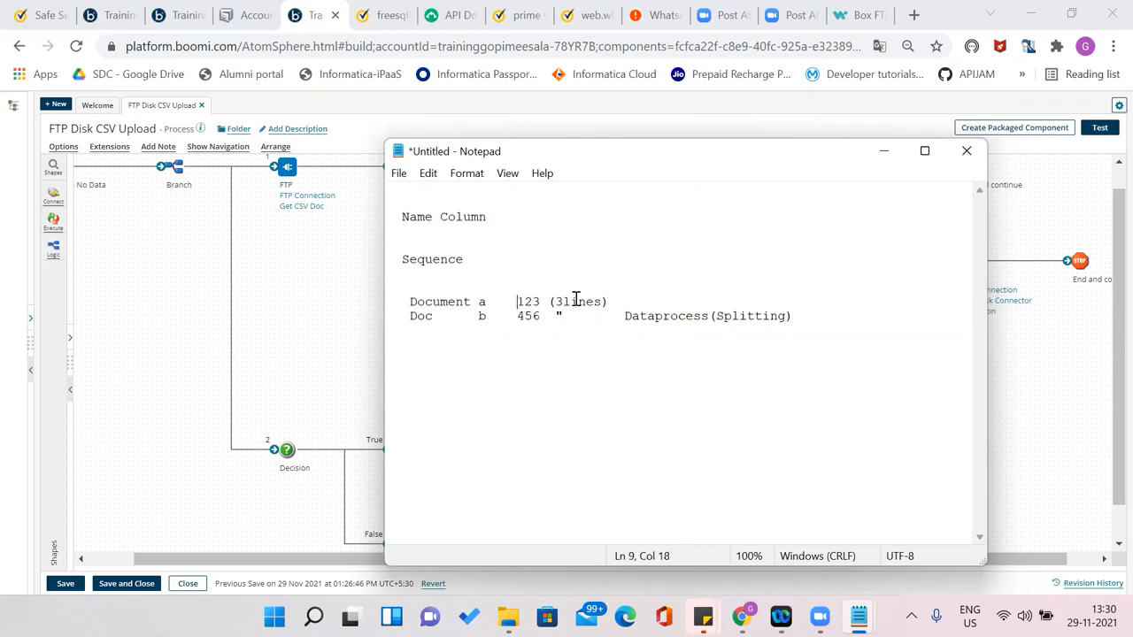
pyautogui.keyDown('shift'); pyautogui.click(607, 302); pyautogui.keyUp('shift')
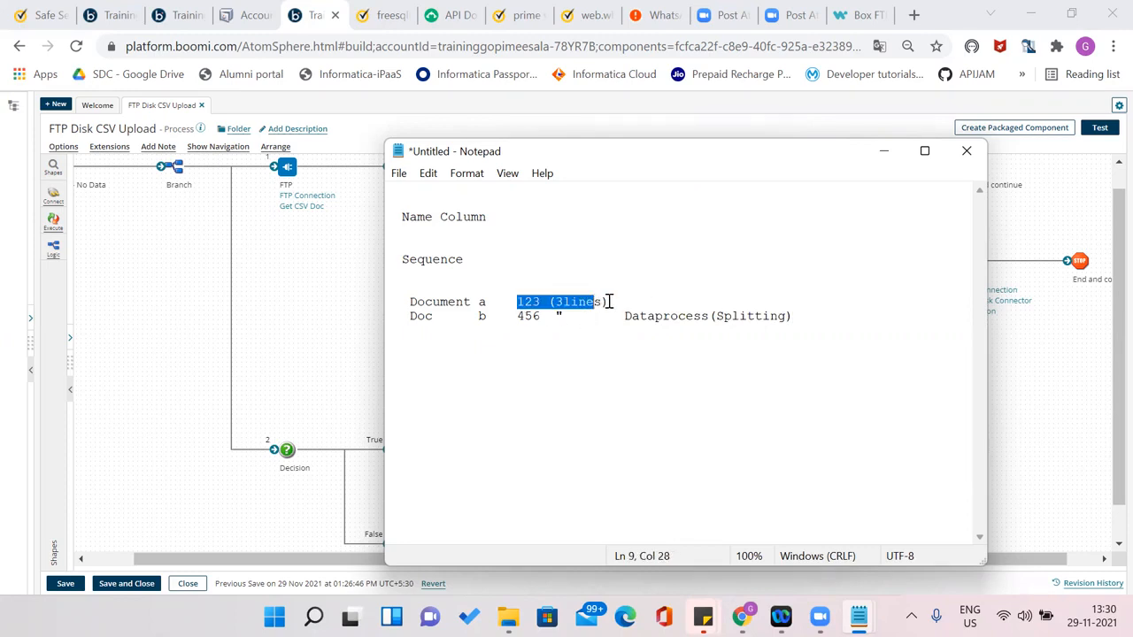
pyautogui.click(795, 292)
pyautogui.click(690, 298)
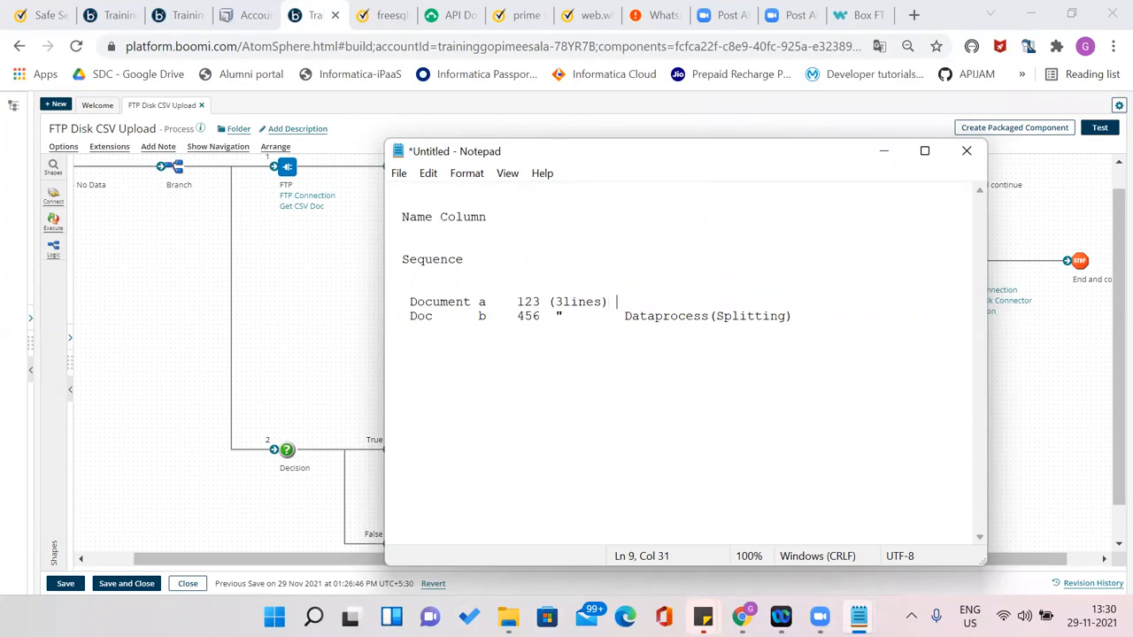
pyautogui.write('3 document')
pyautogui.click(817, 322)
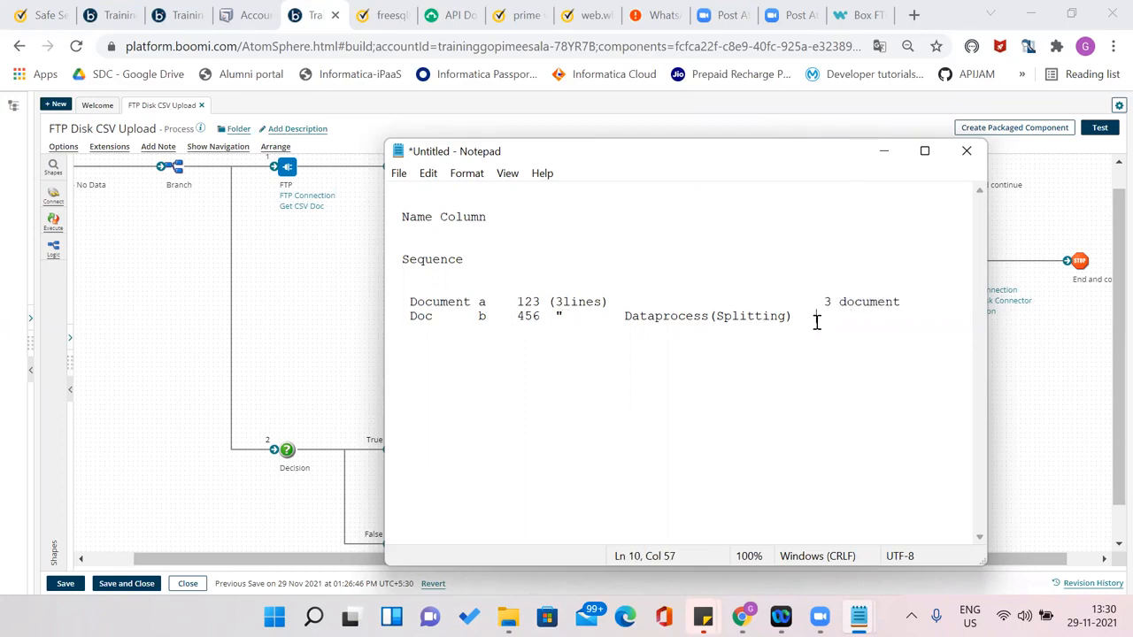
pyautogui.write('3 document')
# Maximize the notes and append "(123)" after "3 document" on both lines
pyautogui.click(924, 151)
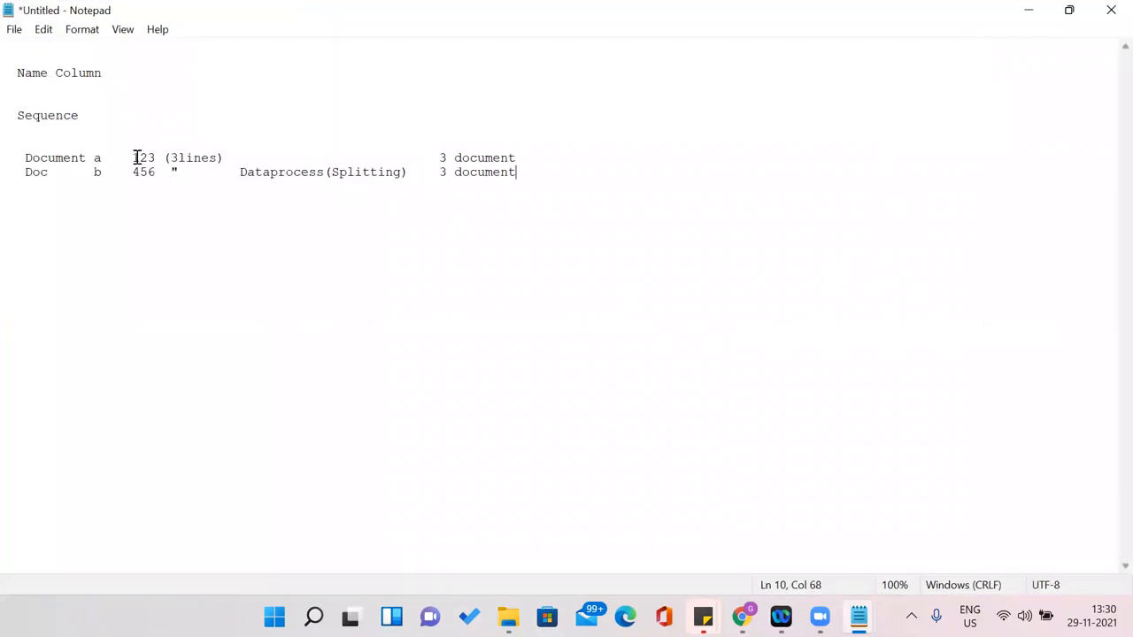
pyautogui.moveTo(134, 157); pyautogui.dragTo(156, 157)
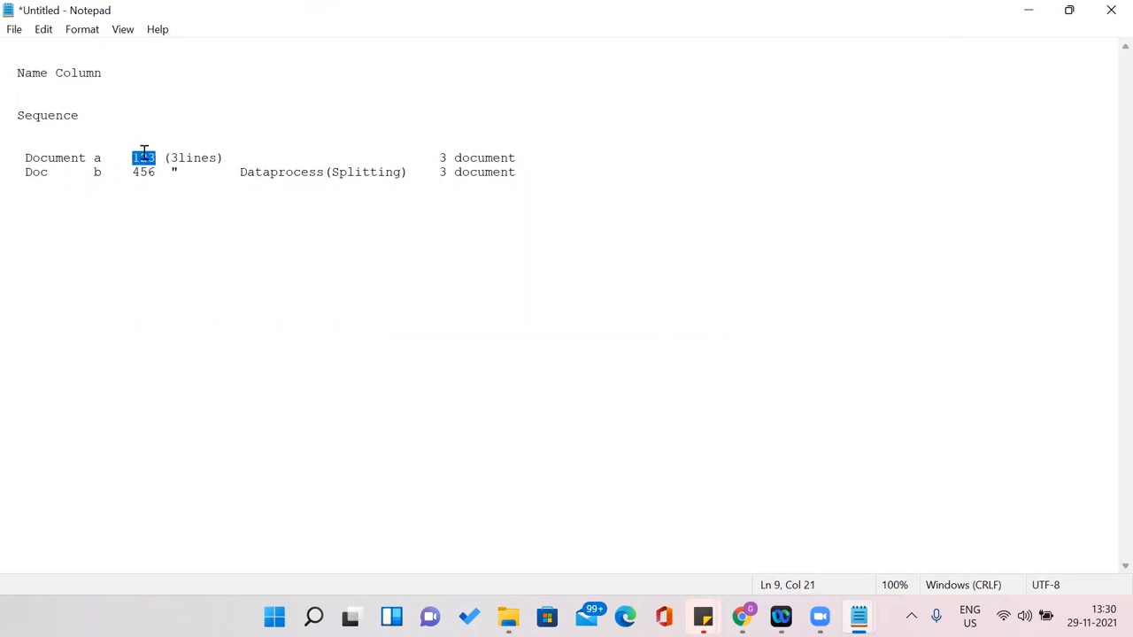
pyautogui.click(519, 158)
pyautogui.write('()123')
pyautogui.click(526, 172)
pyautogui.write('()')
pyautogui.press('Left')
pyautogui.write('123')
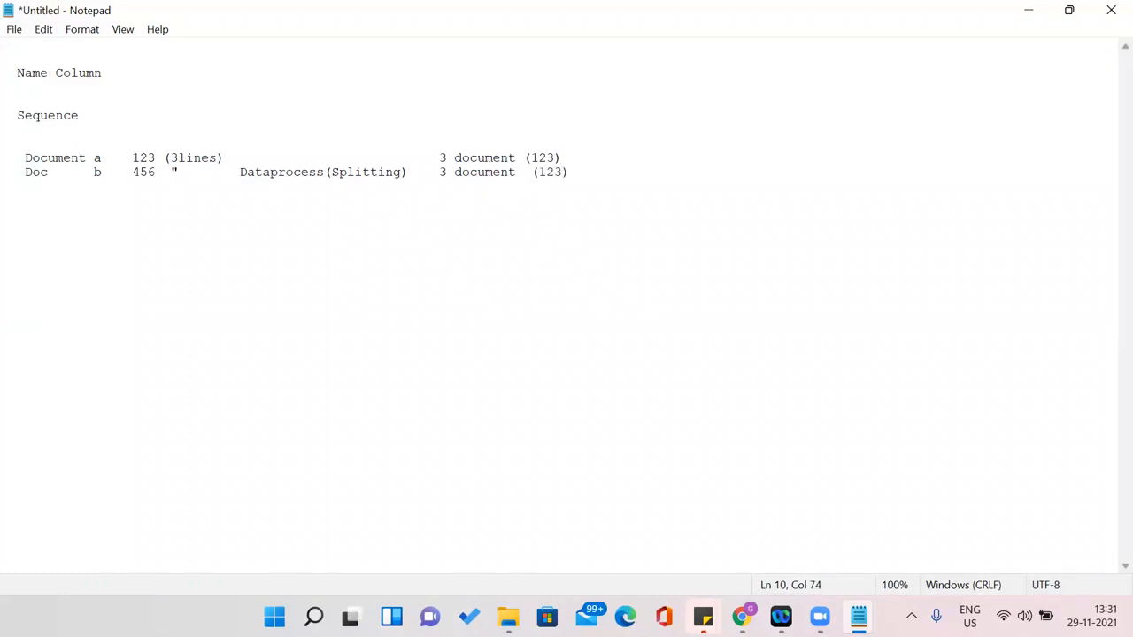
# Remove the extra space before "(123)" at the end of the Doc b line
pyautogui.press('Left')
pyautogui.press('Left')
pyautogui.press('BackSpace')
pyautogui.moveTo(132, 157); pyautogui.dragTo(157, 159)
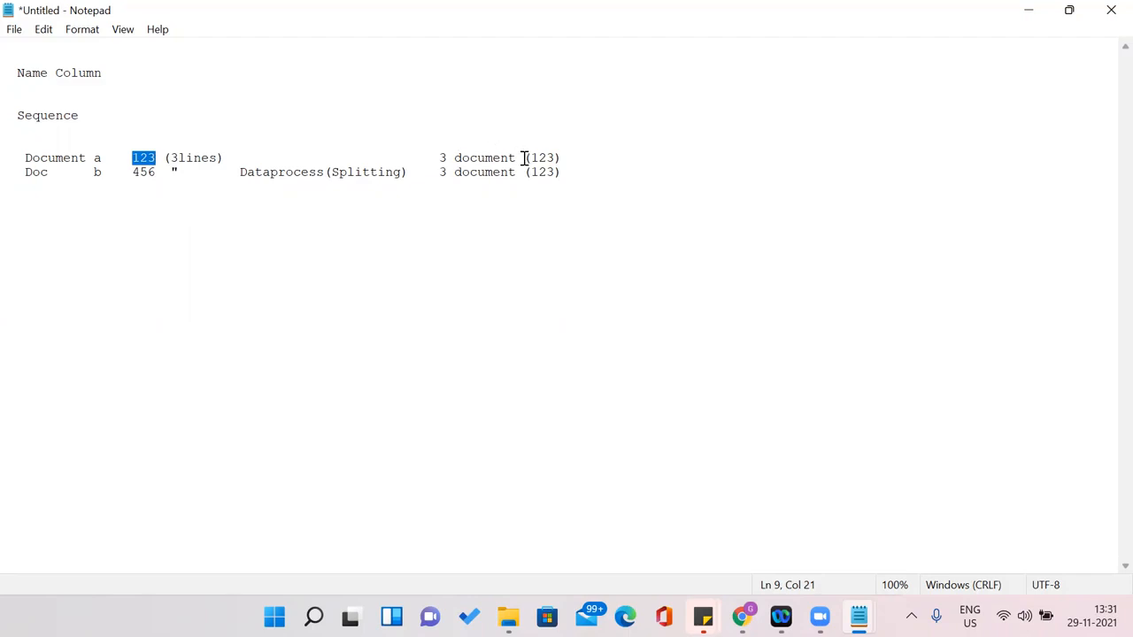
pyautogui.moveTo(437, 159); pyautogui.dragTo(511, 160)
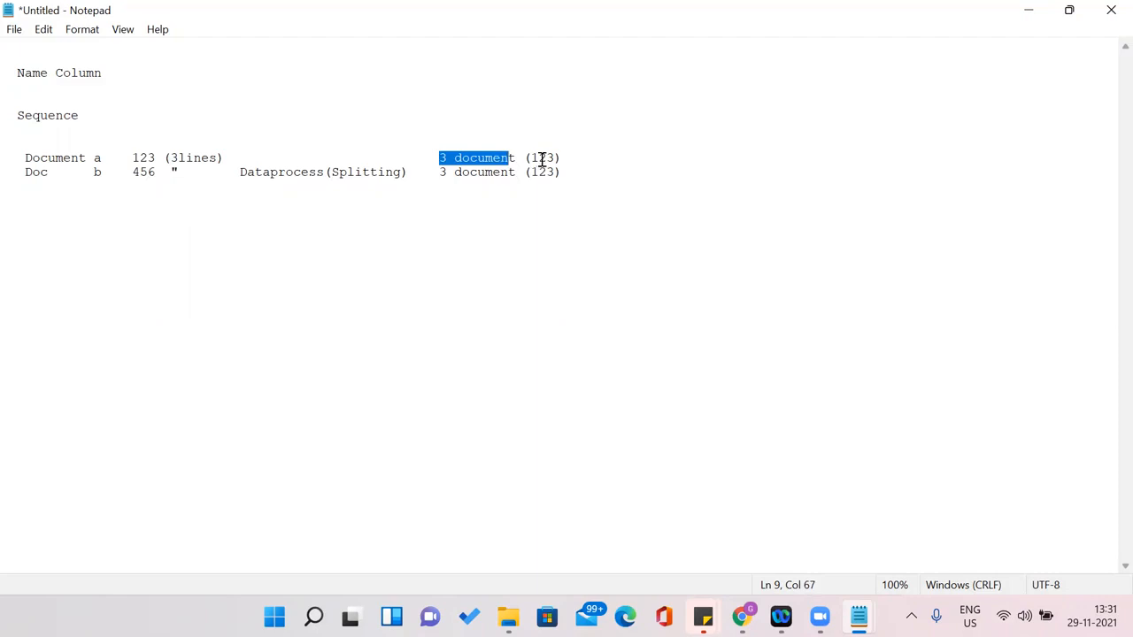
pyautogui.click(132, 158)
pyautogui.moveTo(160, 157); pyautogui.dragTo(223, 157)
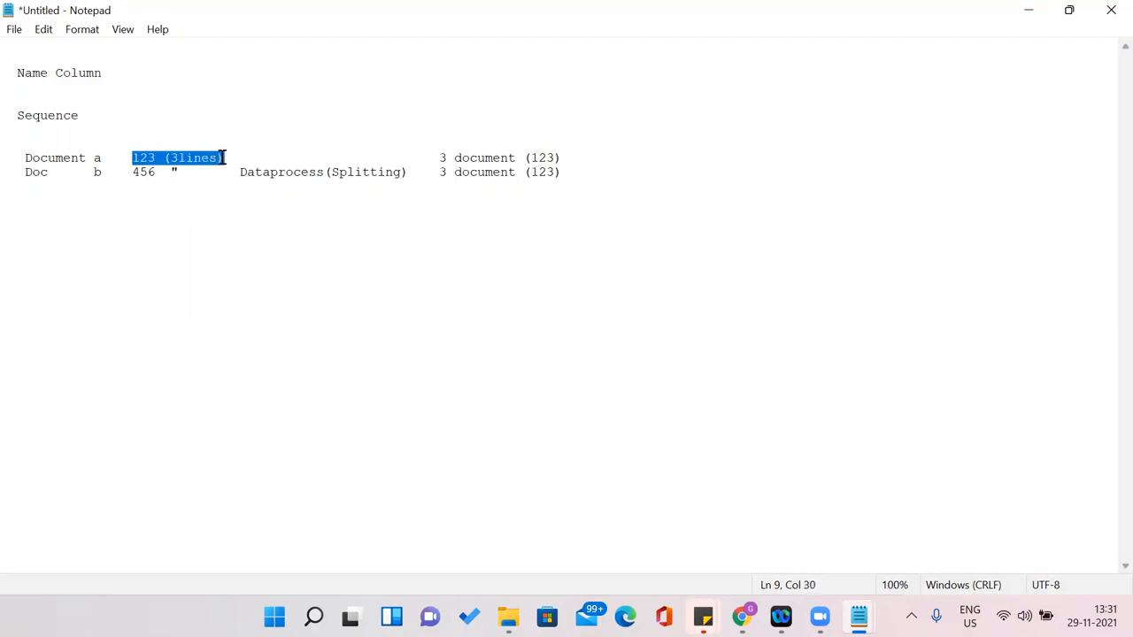
pyautogui.click(441, 171)
# Add the label "Map" after "3 document (123)" on the Document a line, with spacing between them
pyautogui.click(591, 157)
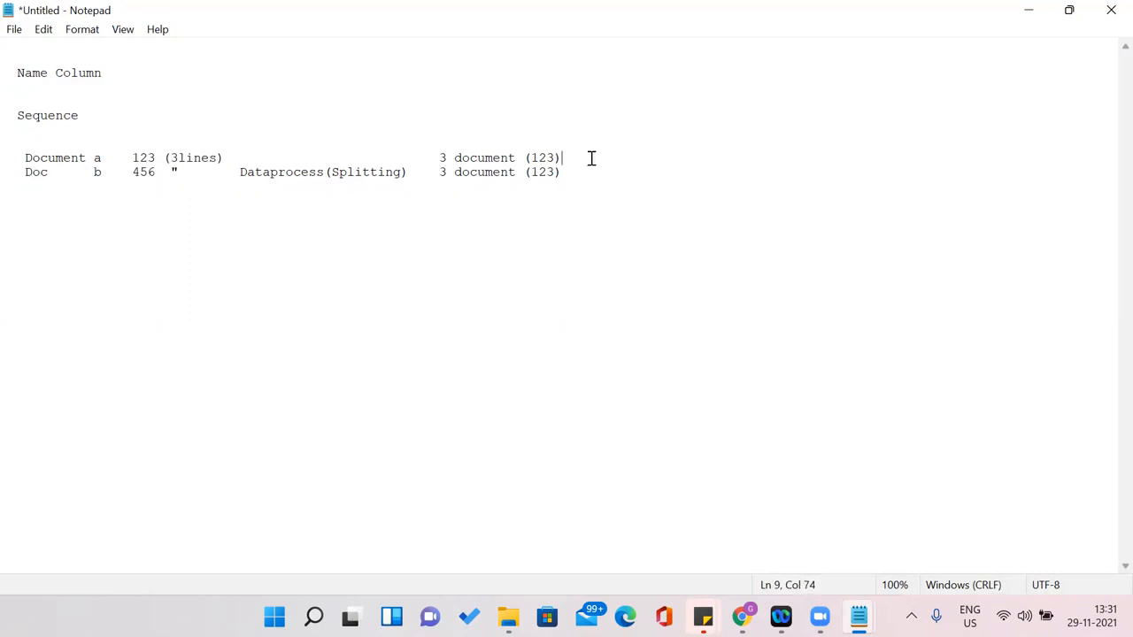
pyautogui.write('Map')
pyautogui.moveTo(439, 161); pyautogui.dragTo(561, 159)
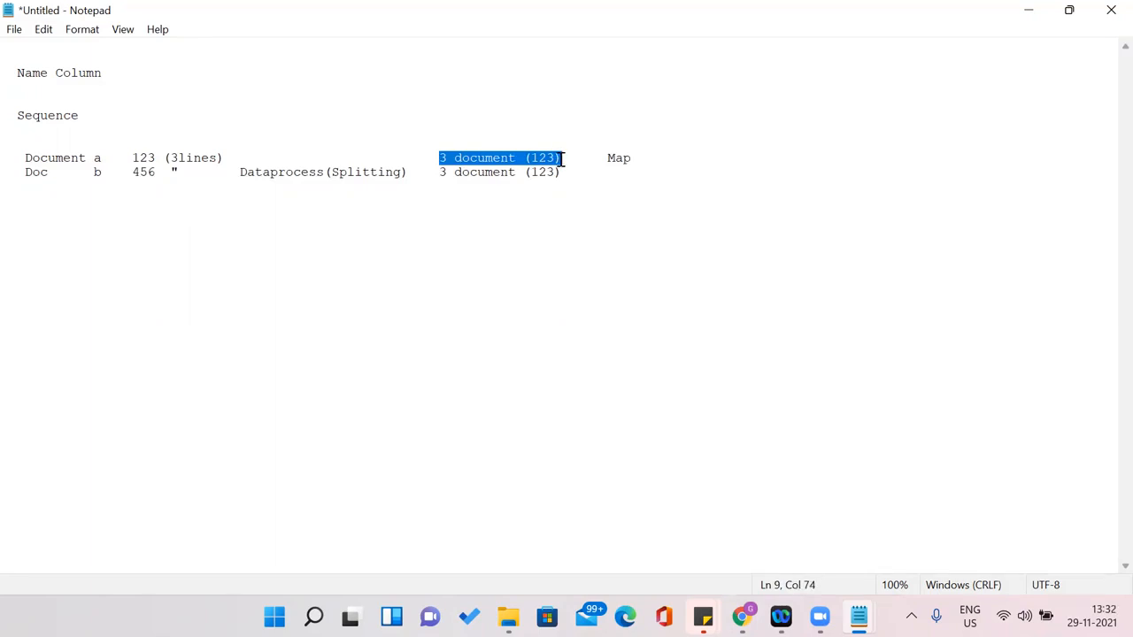
pyautogui.click(562, 159)
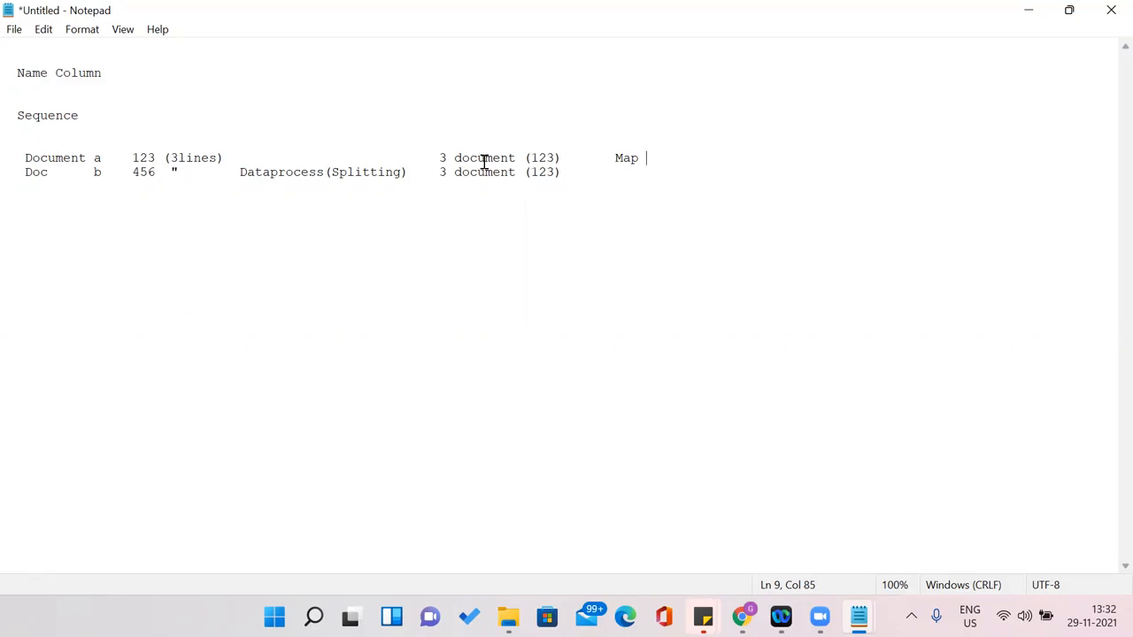
pyautogui.moveTo(433, 158); pyautogui.dragTo(565, 162)
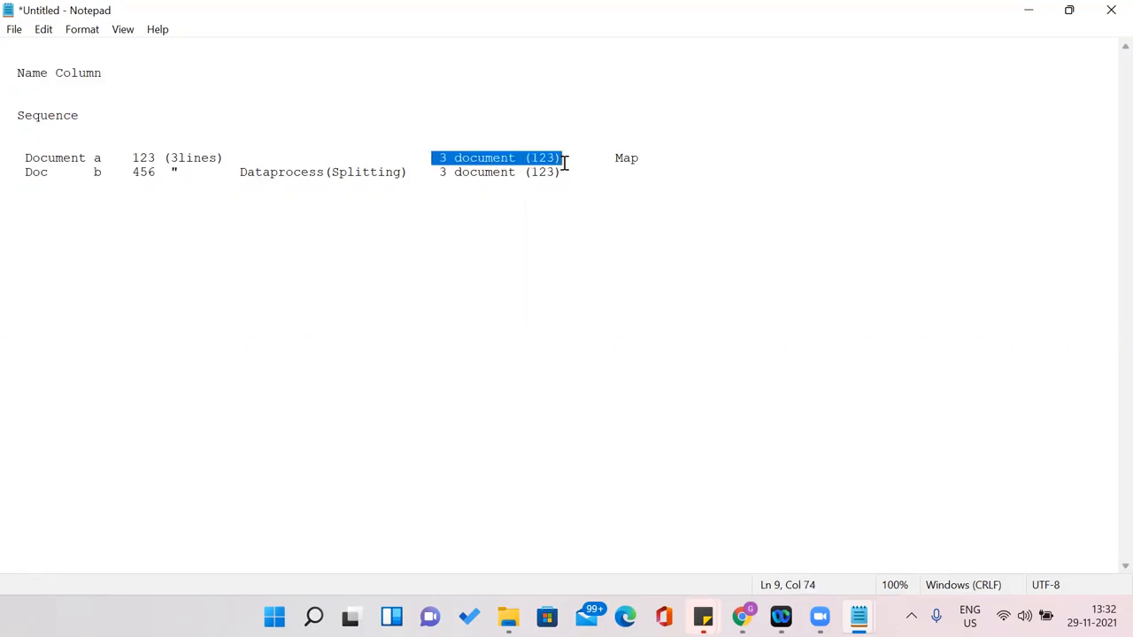
pyautogui.click(584, 167)
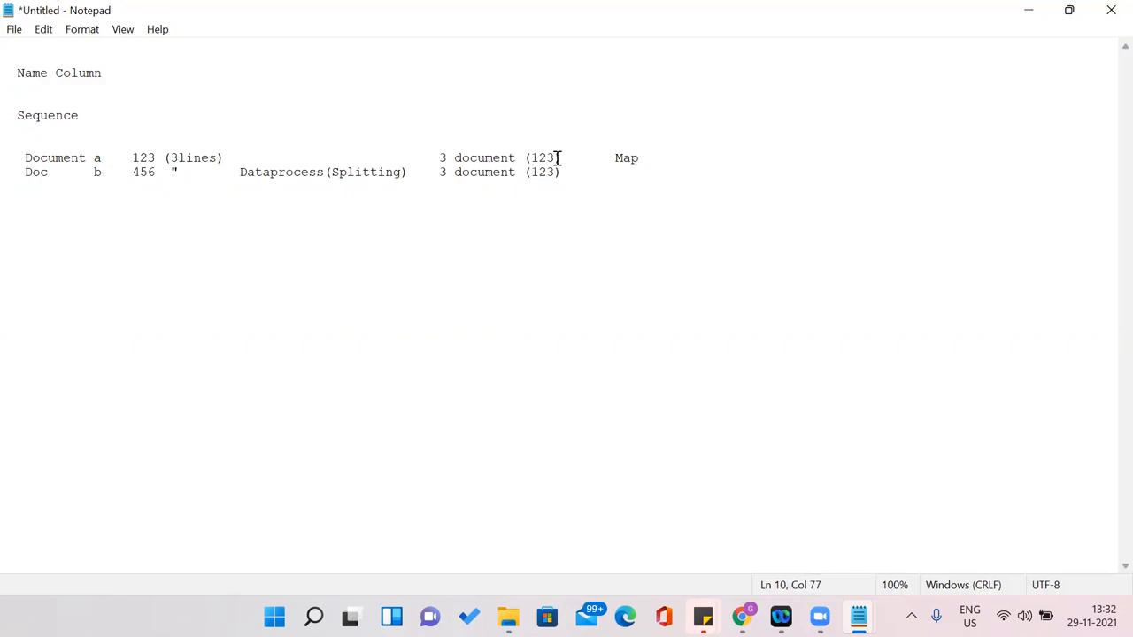
pyautogui.moveTo(561, 158); pyautogui.dragTo(439, 157)
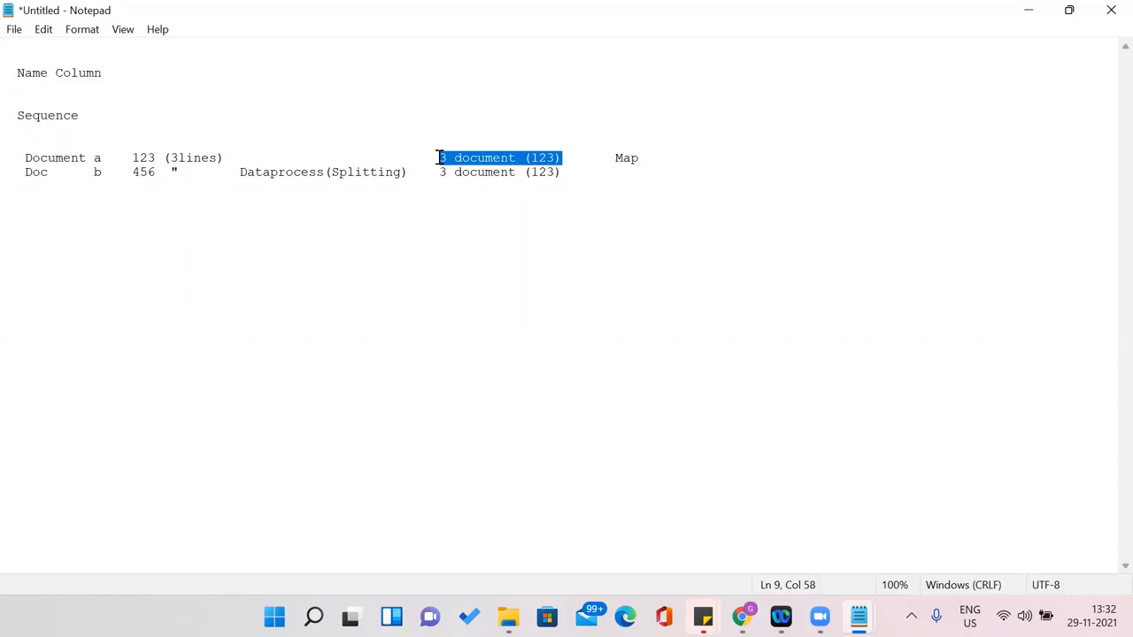
pyautogui.click(567, 160)
pyautogui.click(562, 174)
pyautogui.moveTo(561, 158); pyautogui.dragTo(443, 156)
# Write "5 docu" after the Map label on the Document a line
pyautogui.click(664, 160)
pyautogui.write('5')
pyautogui.write(' docu')
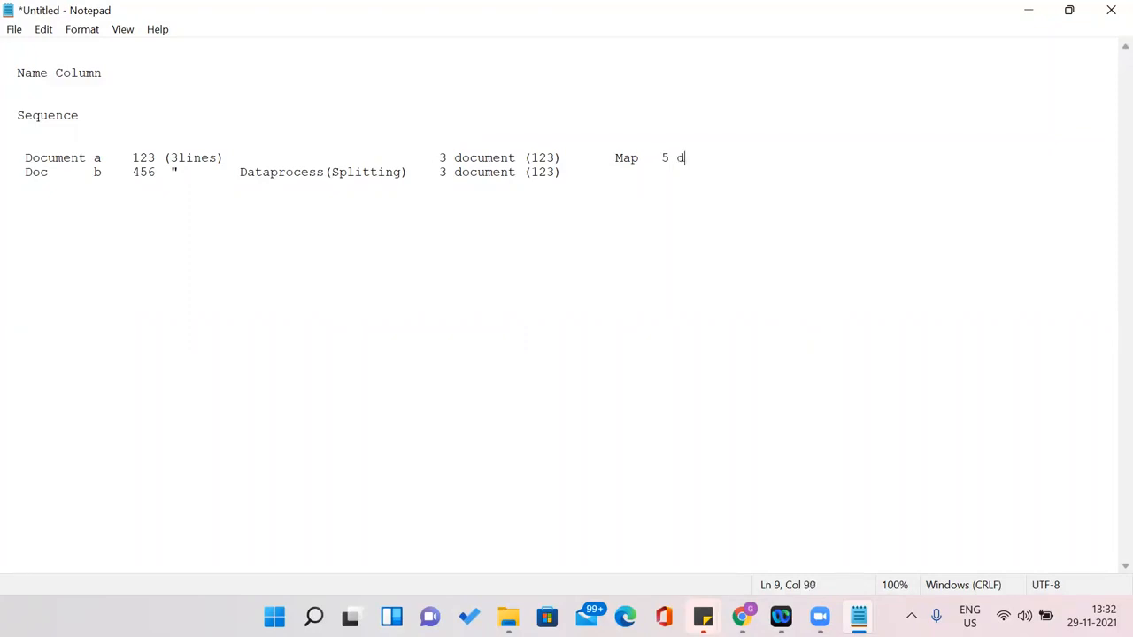
pyautogui.moveTo(558, 160); pyautogui.dragTo(525, 162)
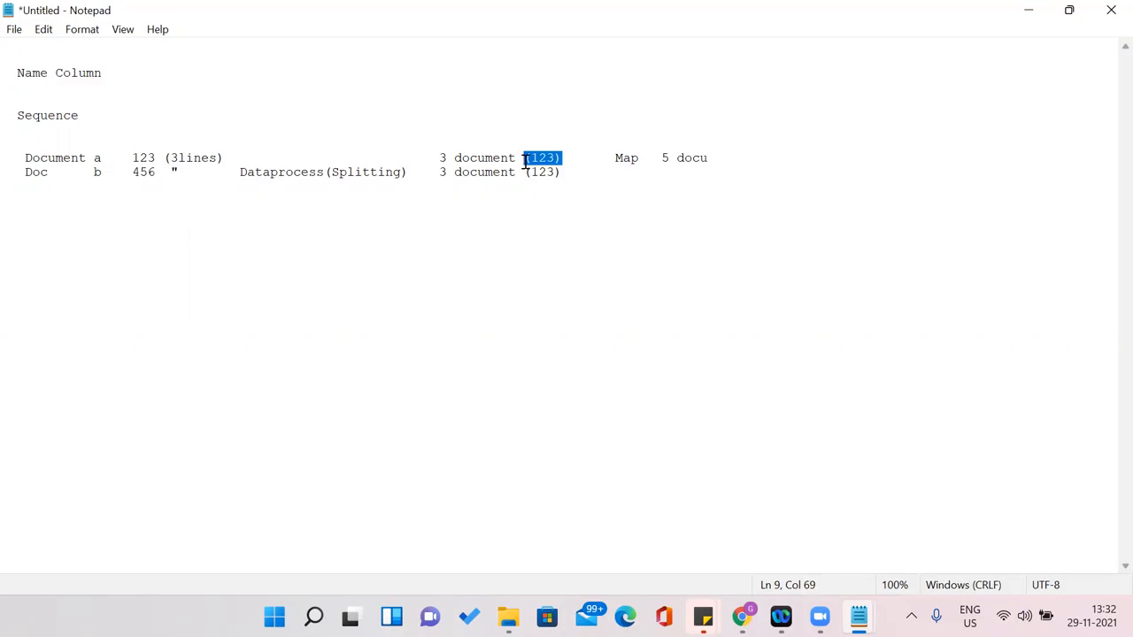
pyautogui.click(525, 162)
pyautogui.moveTo(564, 162); pyautogui.dragTo(438, 161)
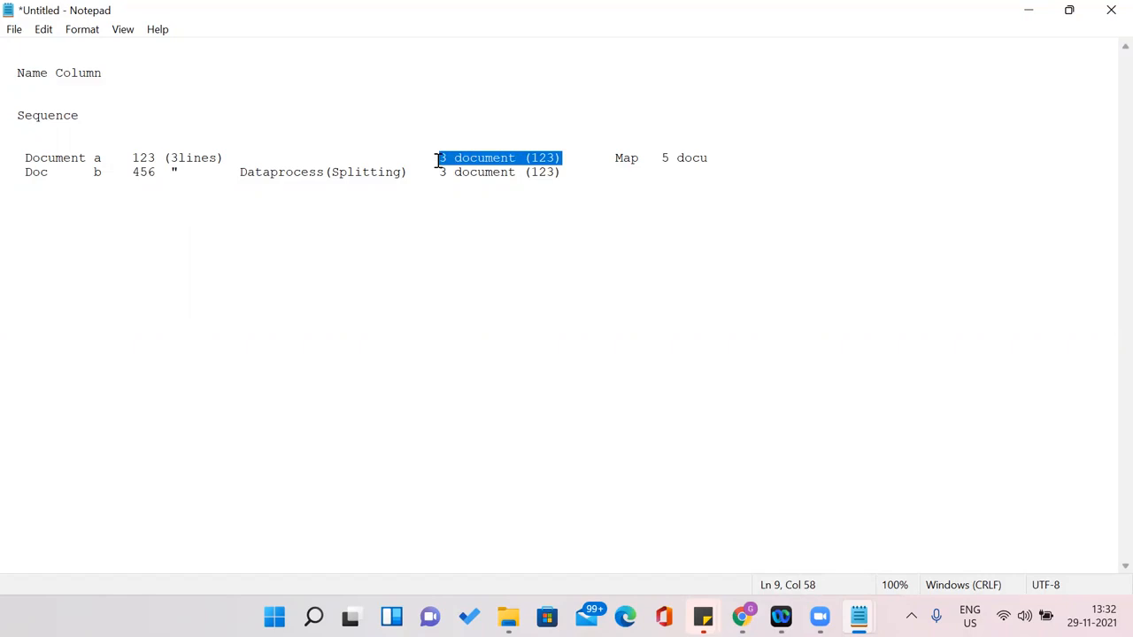
pyautogui.click(437, 161)
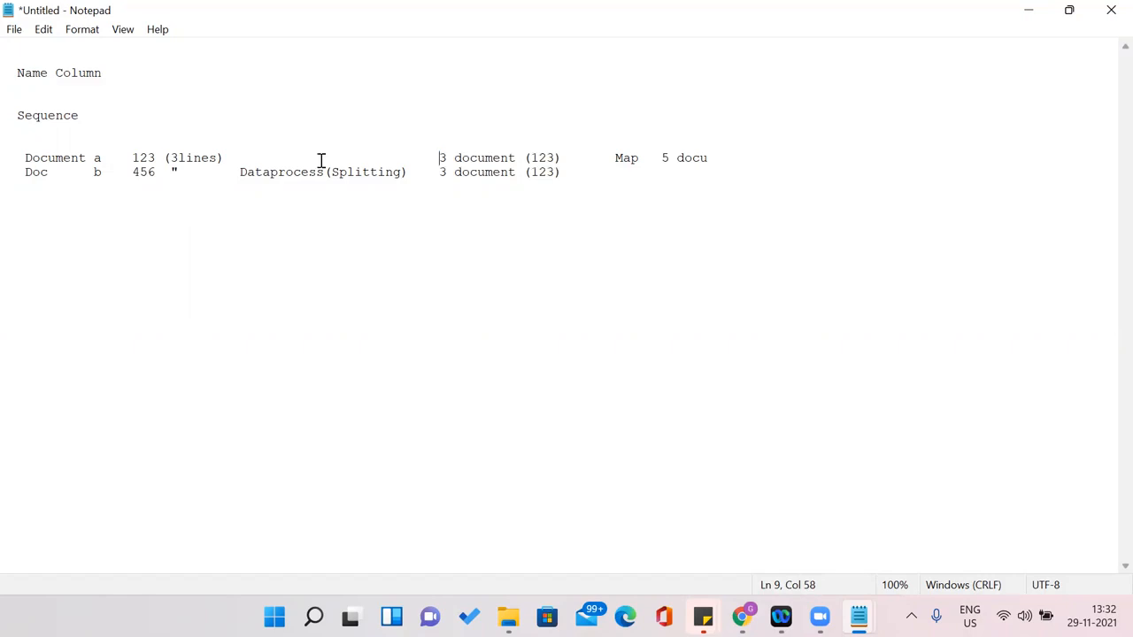
pyautogui.moveTo(134, 160); pyautogui.dragTo(221, 158)
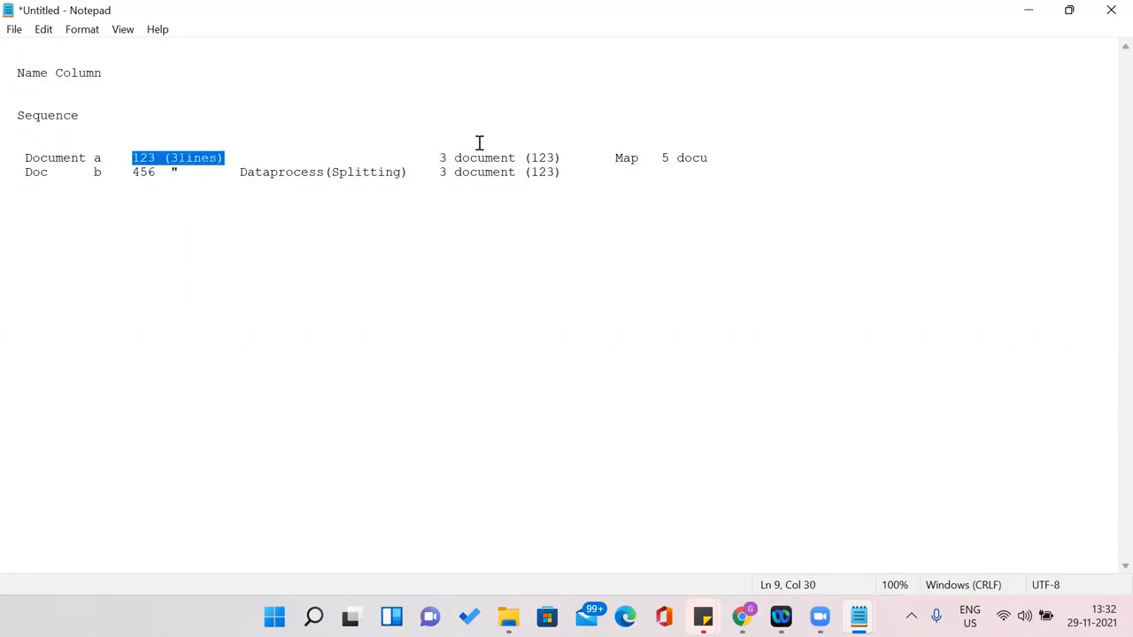
pyautogui.moveTo(559, 159); pyautogui.dragTo(445, 158)
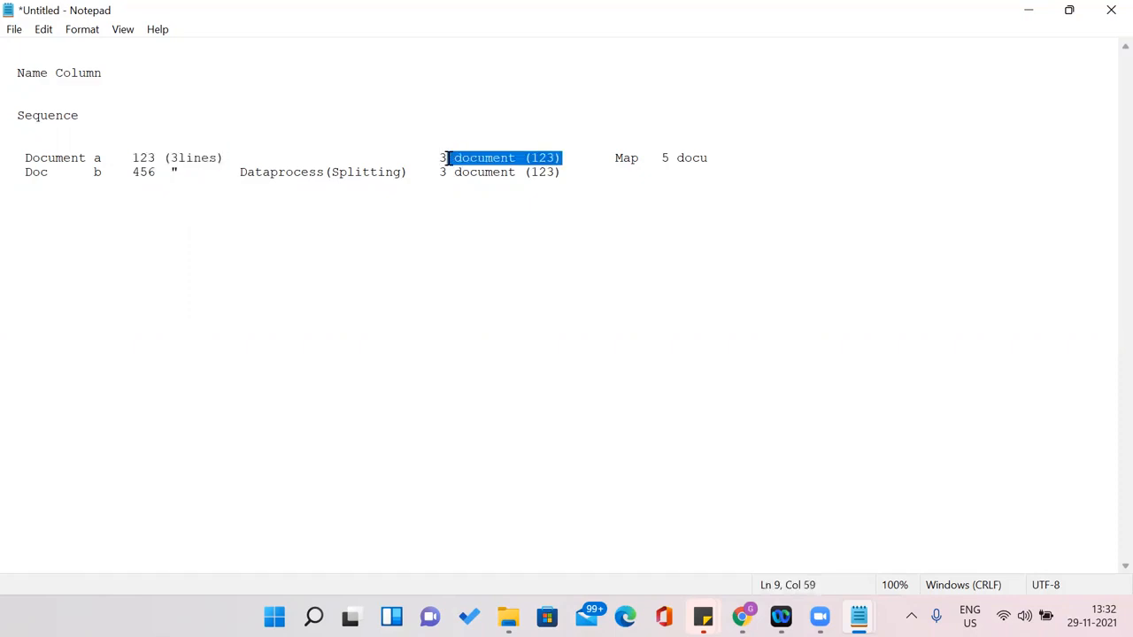
# Insert "try/catch" between "3 document (123)" and "Map" on the Document a line
pyautogui.click(656, 159)
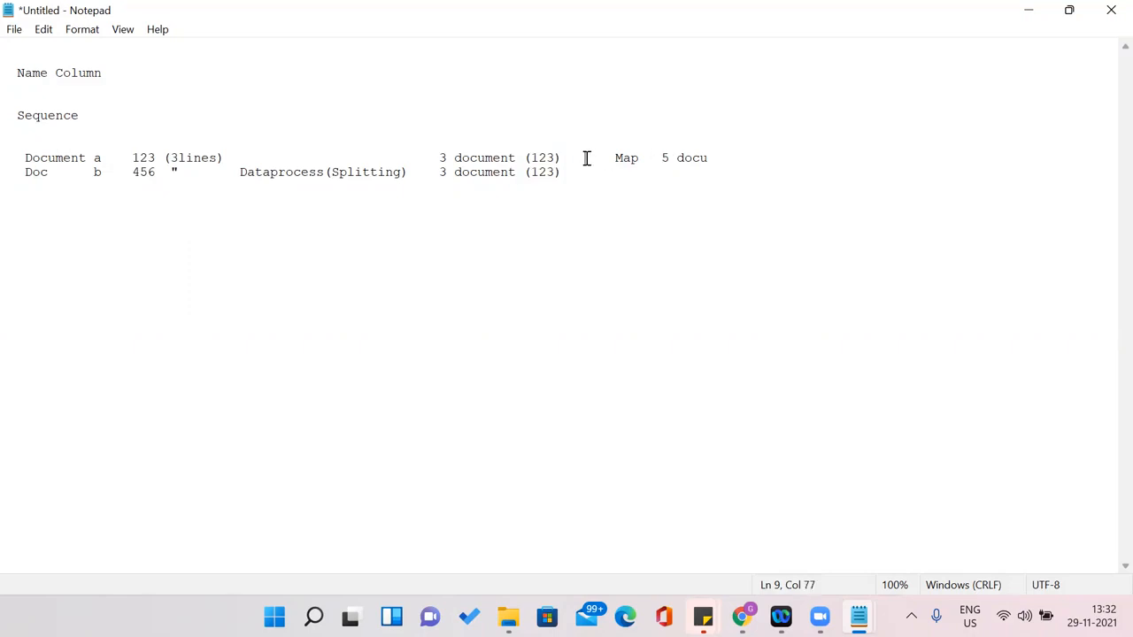
pyautogui.write('try/catch')
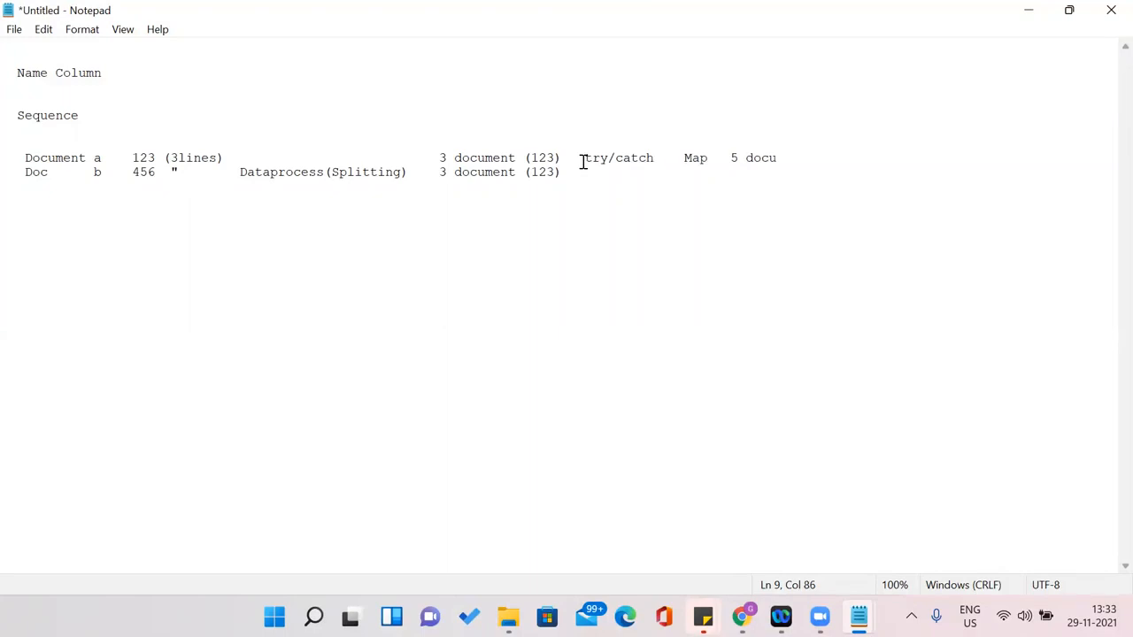
# Examine the document flow on the Document a line from "3 document (123)" through "try/catch" and "Map" to "5 docu"
pyautogui.moveTo(583, 162); pyautogui.dragTo(652, 164)
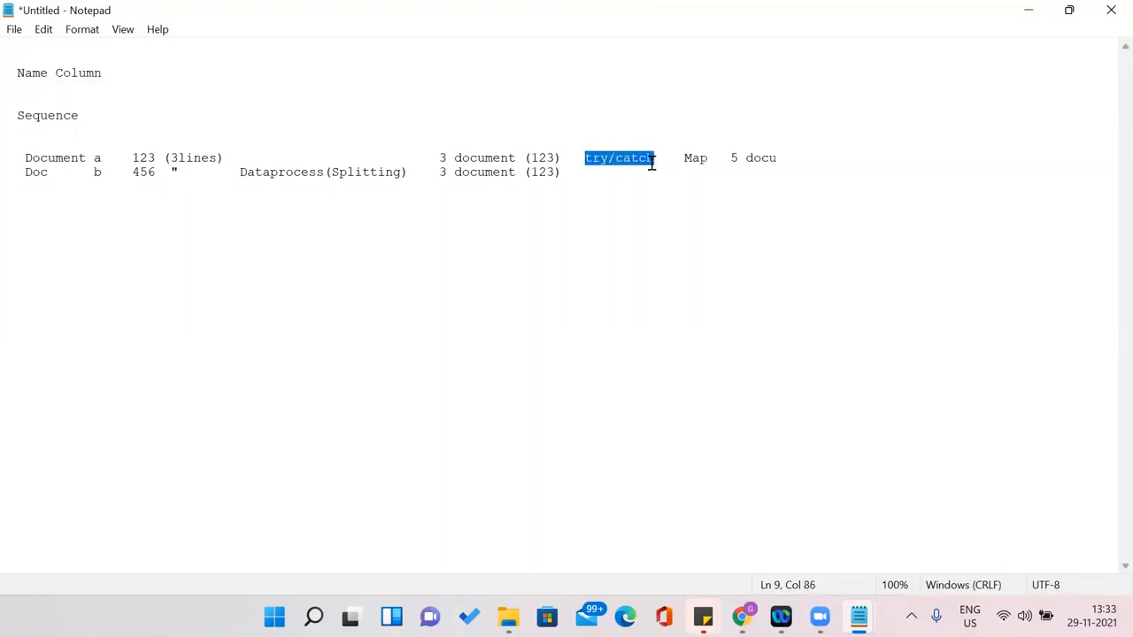
pyautogui.click(446, 159)
pyautogui.hotkey('shift', 'Home')
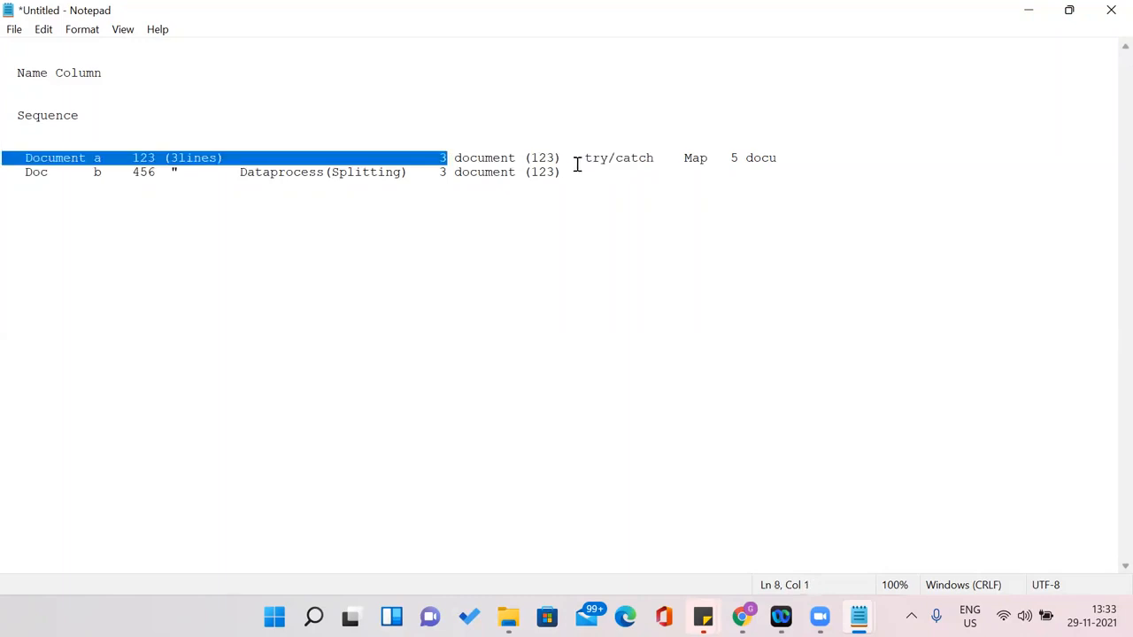
pyautogui.moveTo(584, 170); pyautogui.dragTo(647, 161)
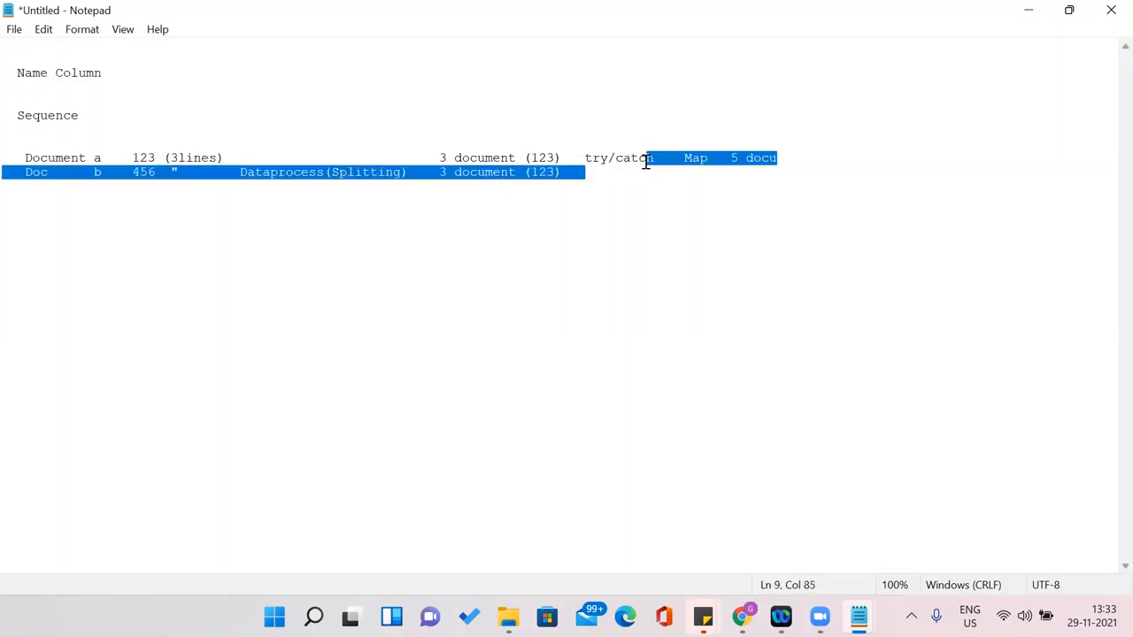
pyautogui.click(646, 162)
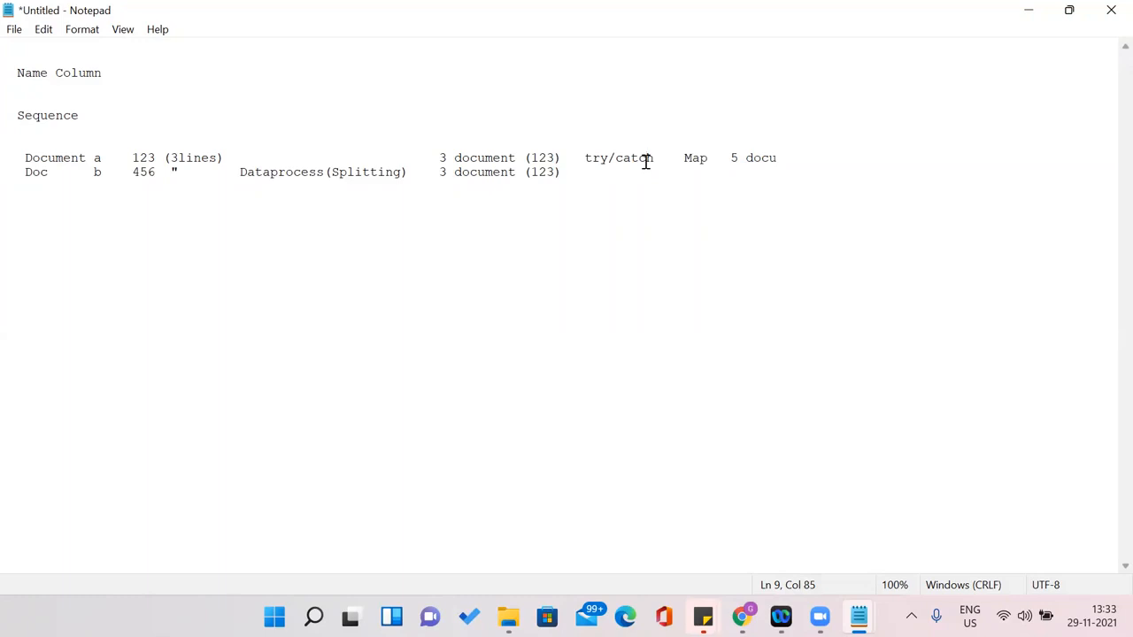
pyautogui.moveTo(432, 159)
pyautogui.mouseDown()
pyautogui.moveTo(561, 168)
pyautogui.moveTo(559, 159)
pyautogui.moveTo(441, 160)
pyautogui.mouseUp()
pyautogui.click(561, 168)
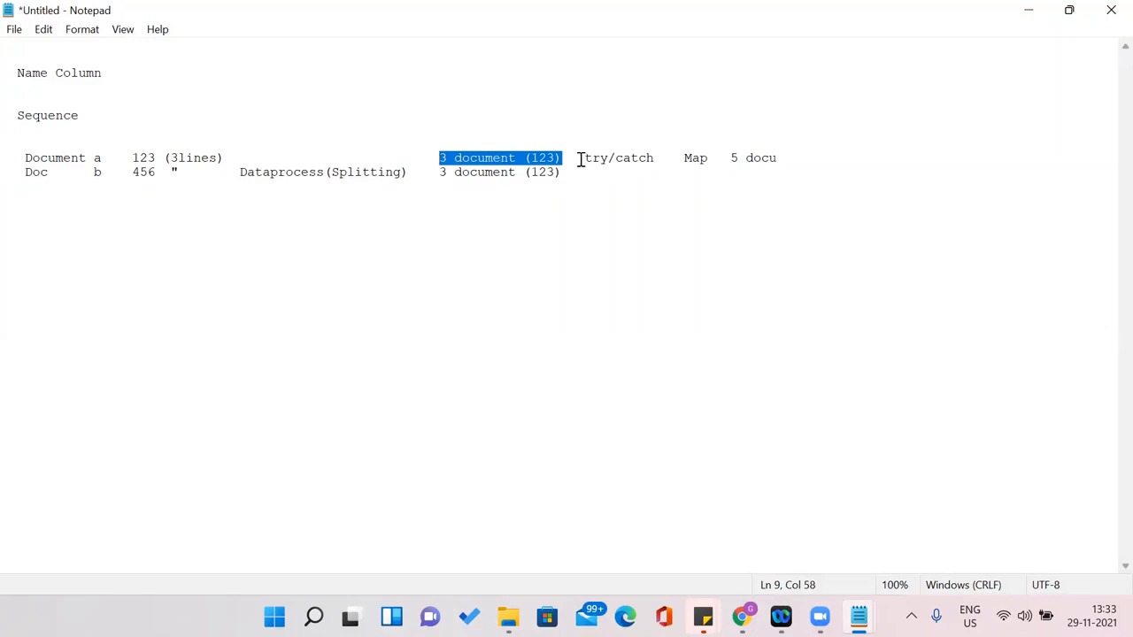
pyautogui.moveTo(581, 159); pyautogui.dragTo(654, 163)
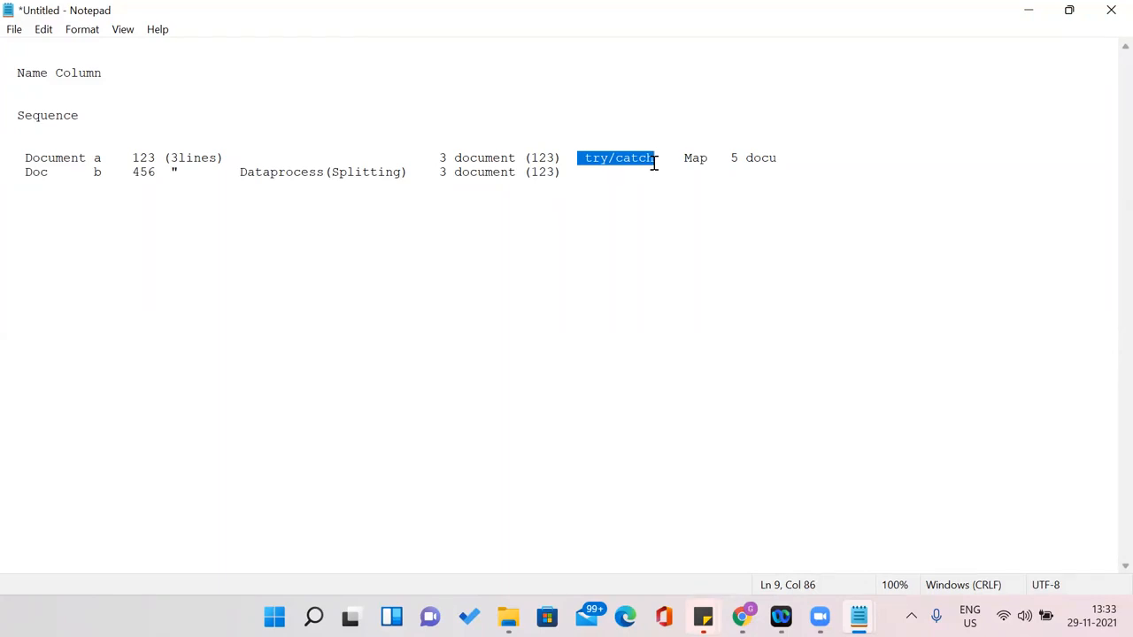
pyautogui.click(655, 164)
pyautogui.moveTo(440, 159); pyautogui.dragTo(662, 160)
pyautogui.click(588, 161)
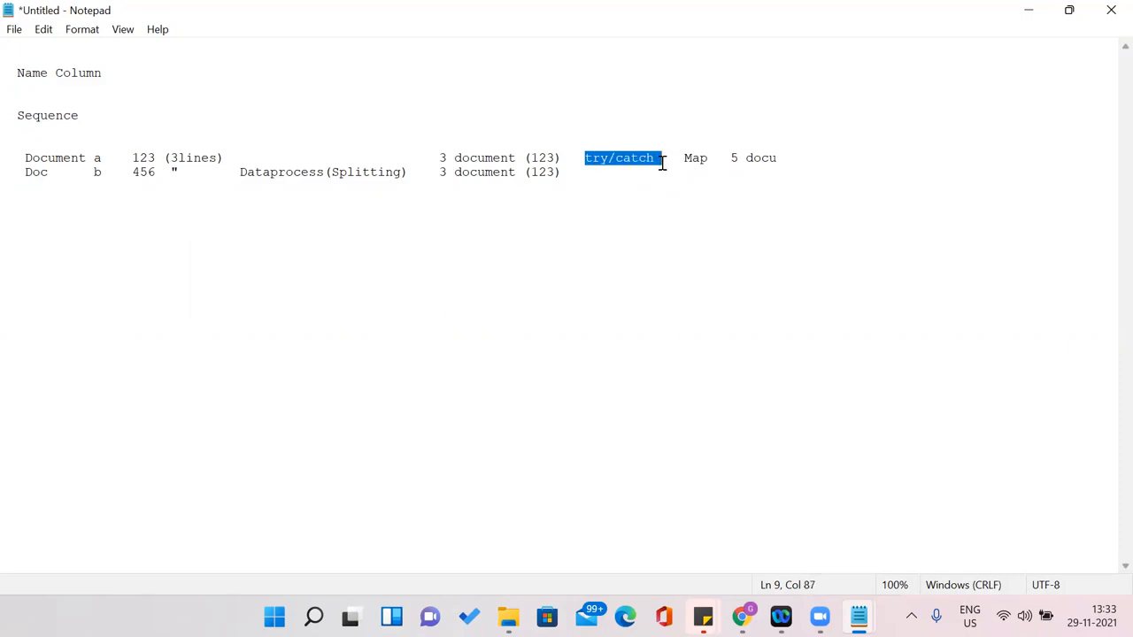
pyautogui.click(557, 159)
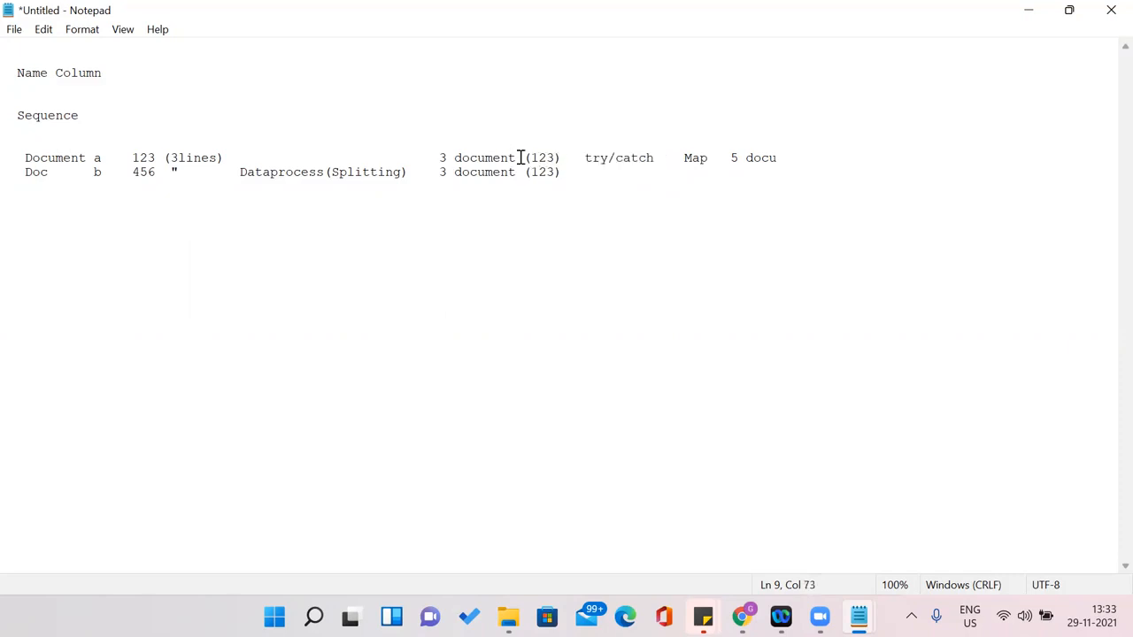
pyautogui.moveTo(670, 157); pyautogui.dragTo(708, 169)
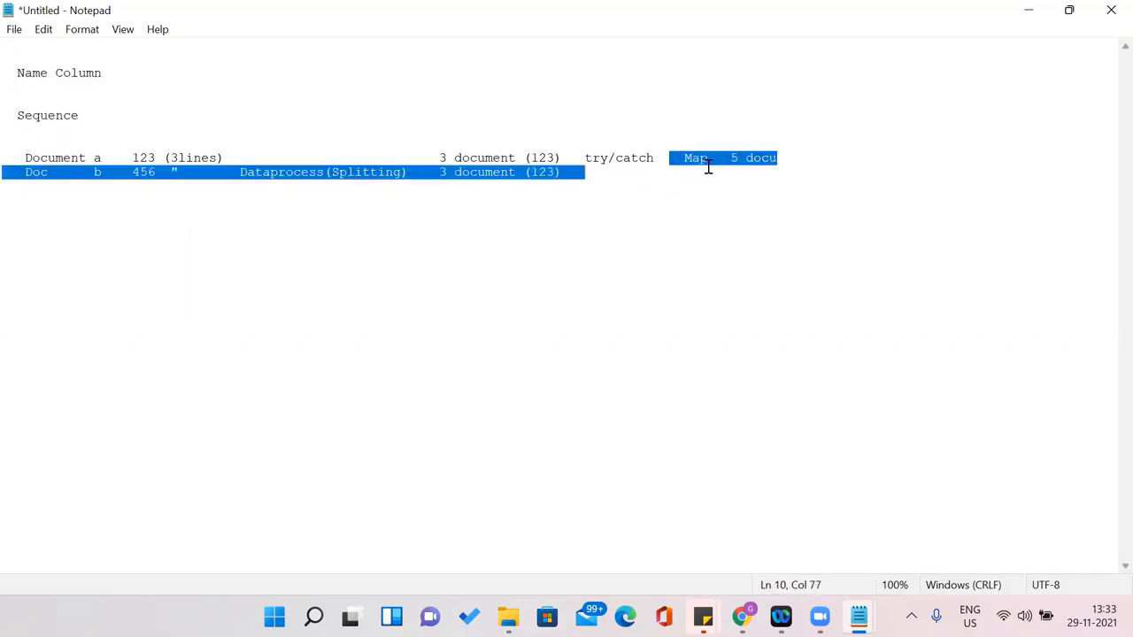
pyautogui.click(707, 167)
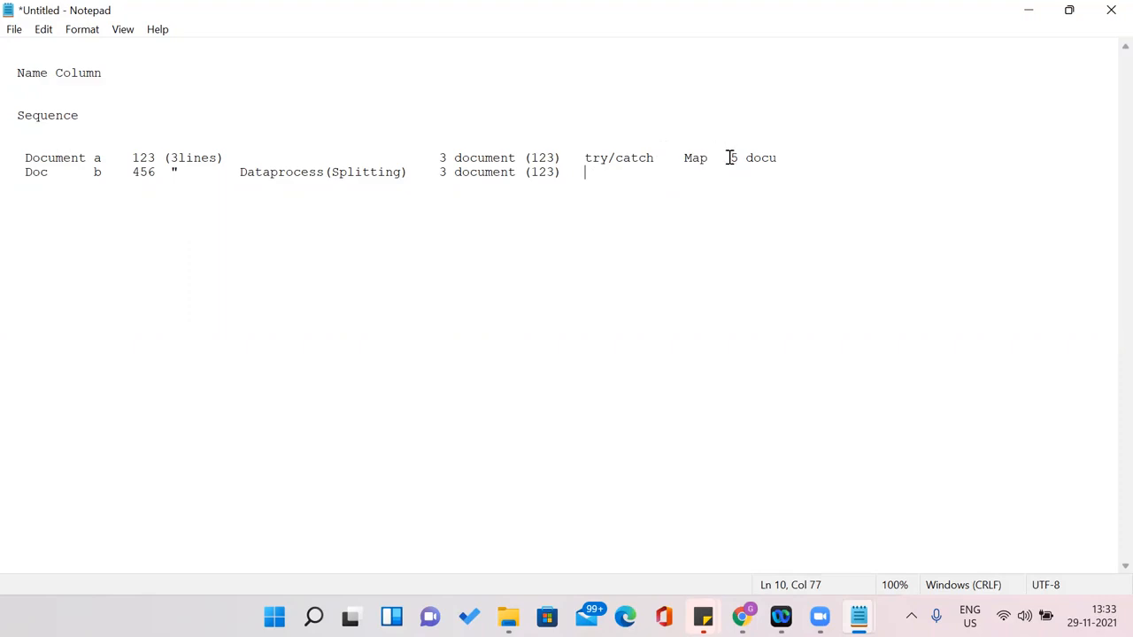
pyautogui.moveTo(729, 157); pyautogui.dragTo(812, 155)
pyautogui.click(812, 157)
# Switch to the Boomi process and insert the loose Try/Catch between Data Process and Map CSV to XML, connecting its Try path to the map
pyautogui.hotkey('alt', 'Tab')
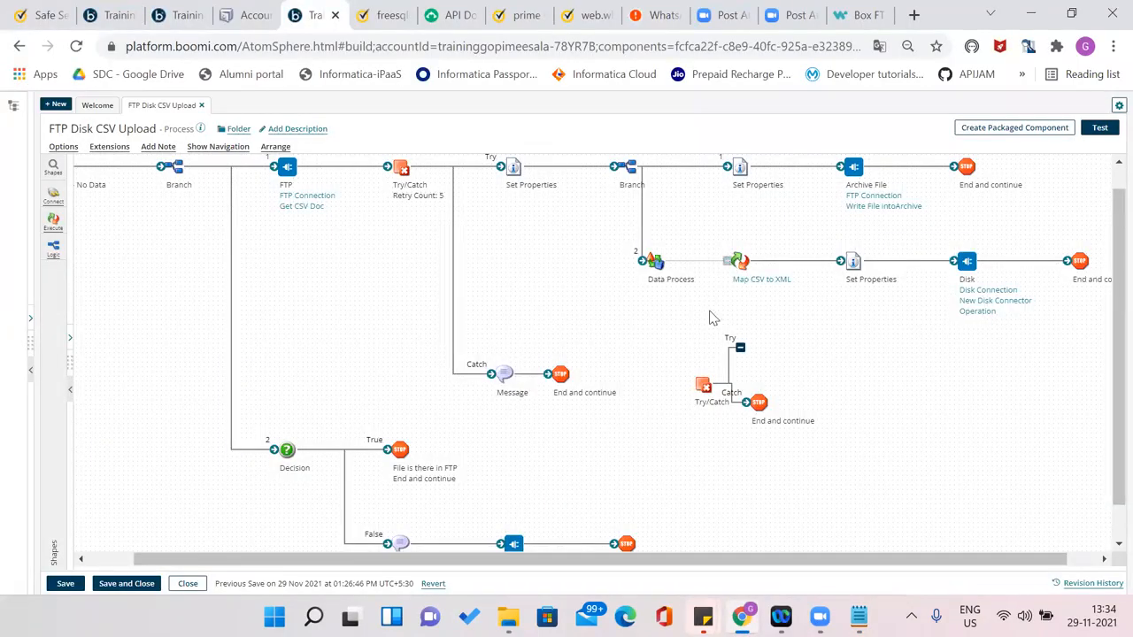
pyautogui.moveTo(704, 387); pyautogui.dragTo(701, 269)
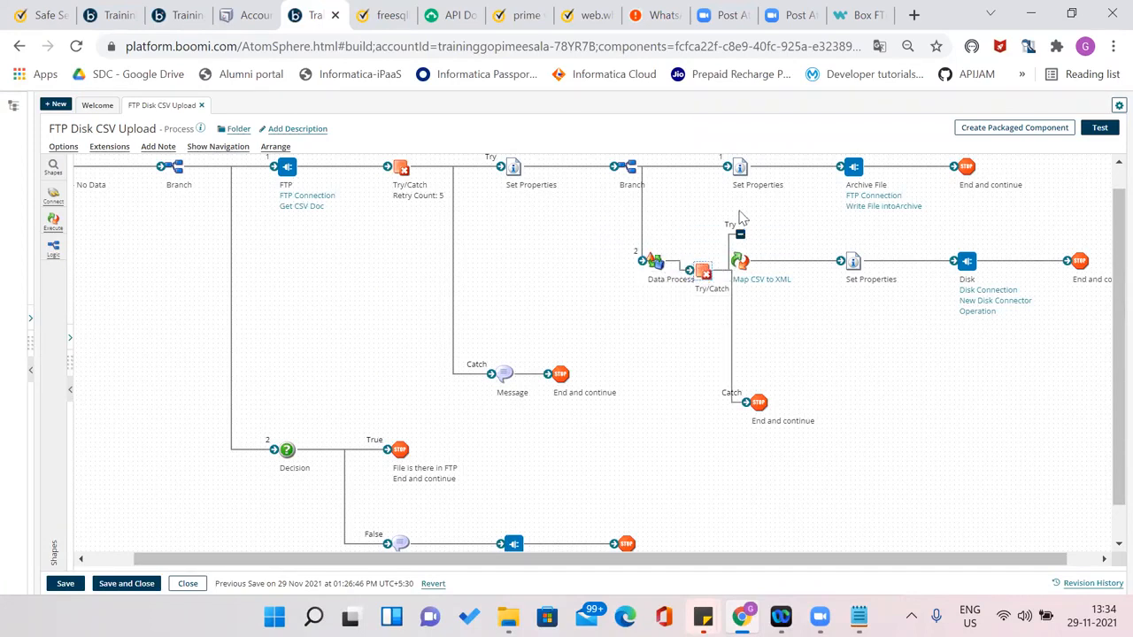
pyautogui.moveTo(734, 233); pyautogui.dragTo(769, 260)
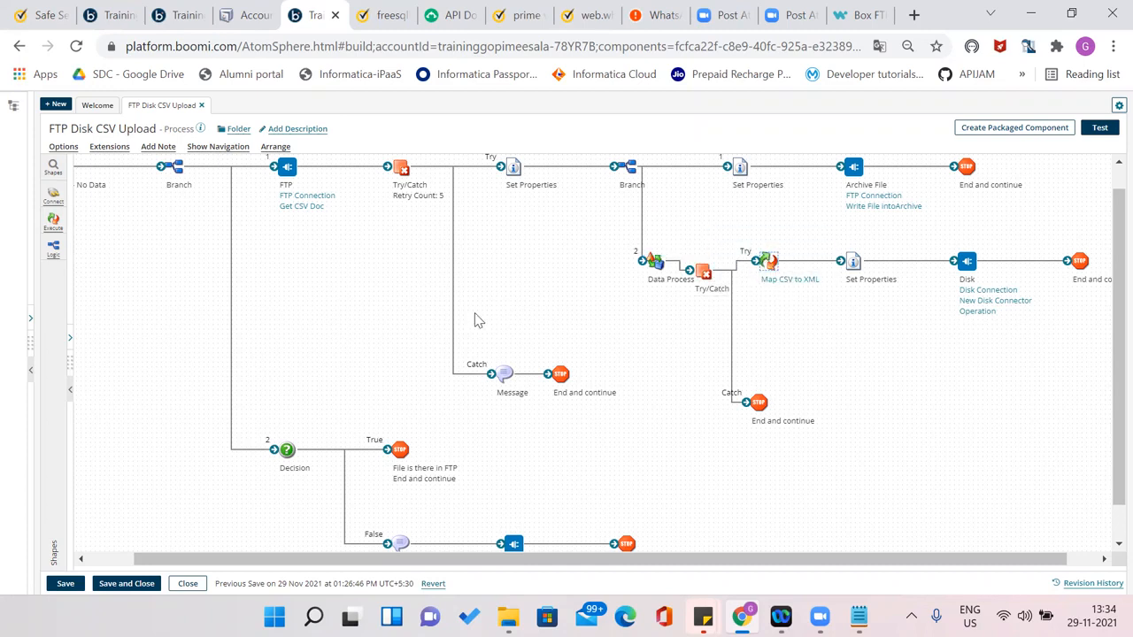
# Save the FTP Disk CSV Upload process and run it in test mode
pyautogui.moveTo(767, 264)
pyautogui.moveTo(808, 235); pyautogui.dragTo(965, 344)
pyautogui.click(54, 584)
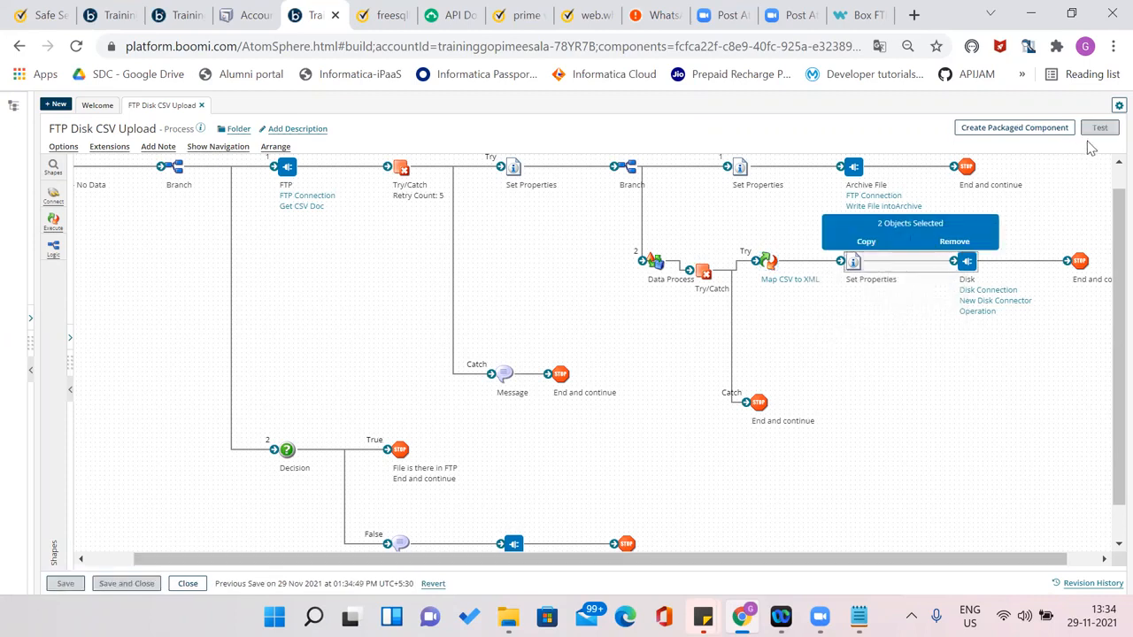
pyautogui.click(1098, 131)
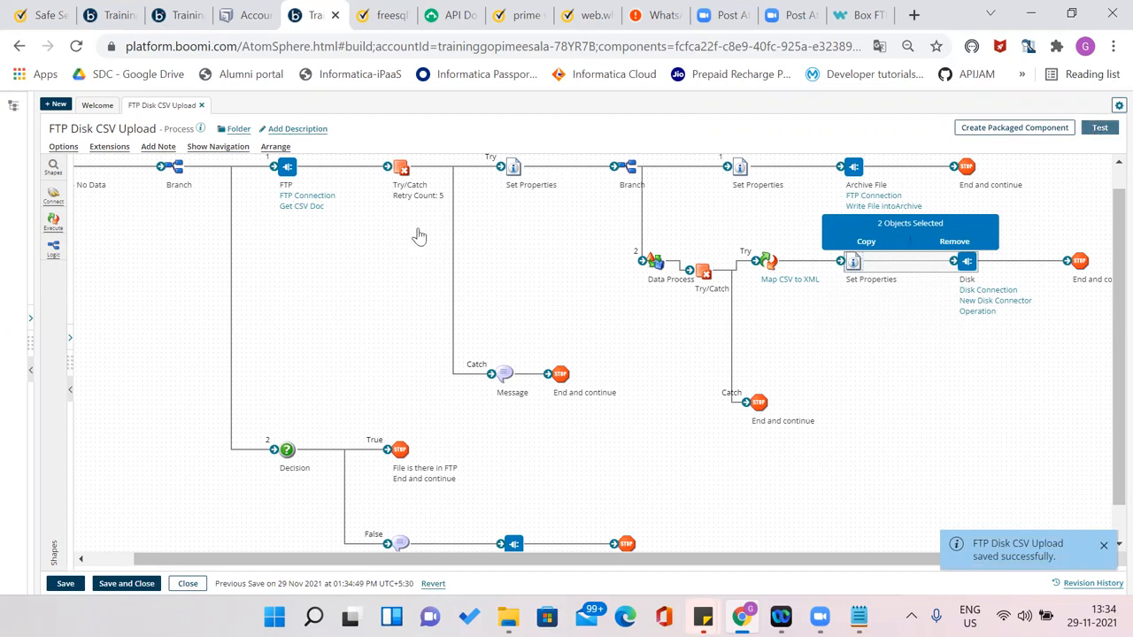
pyautogui.click(342, 241)
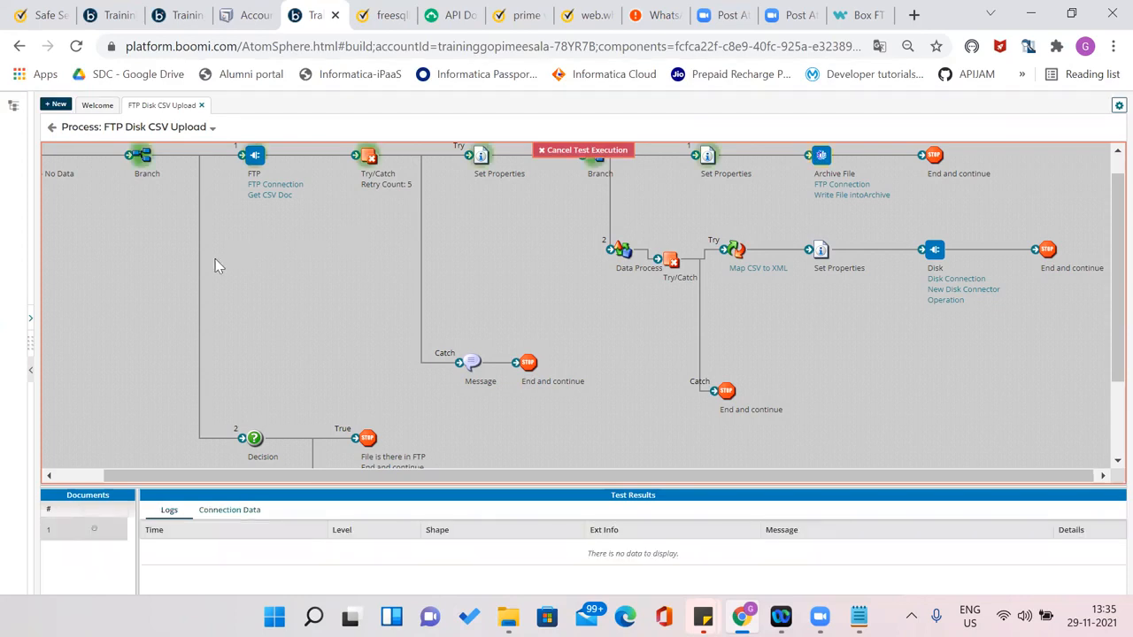
# Inspect the test results of the new Try/Catch, and show the source data of its Catch path's End and continue shape in an enlarged results area
pyautogui.click(671, 262)
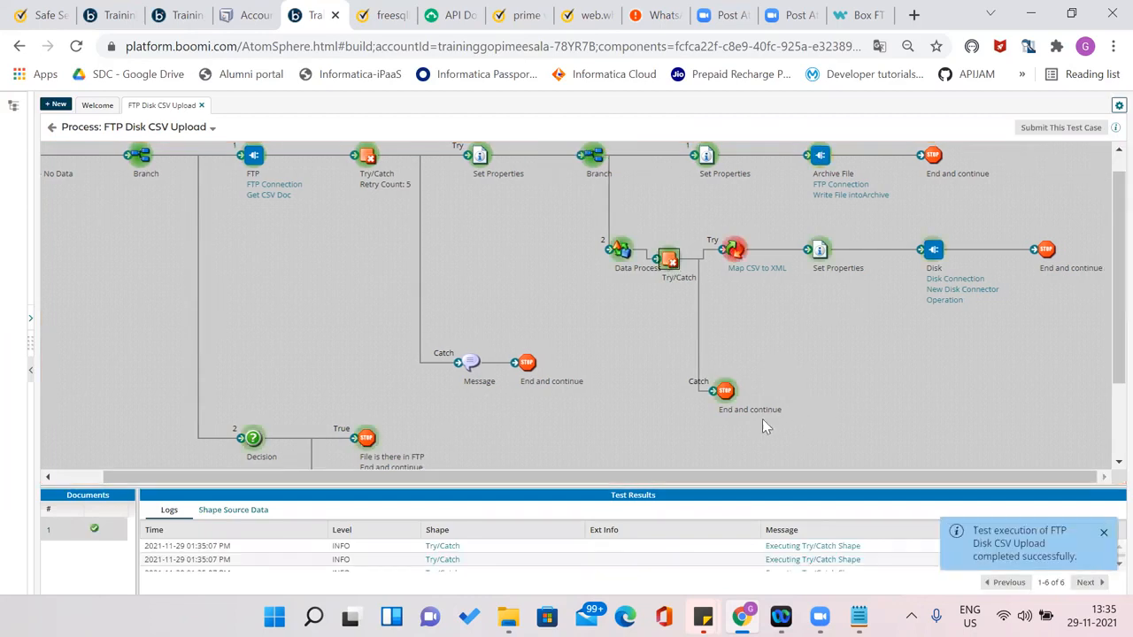
pyautogui.click(724, 391)
pyautogui.moveTo(571, 482); pyautogui.dragTo(577, 361)
pyautogui.click(221, 386)
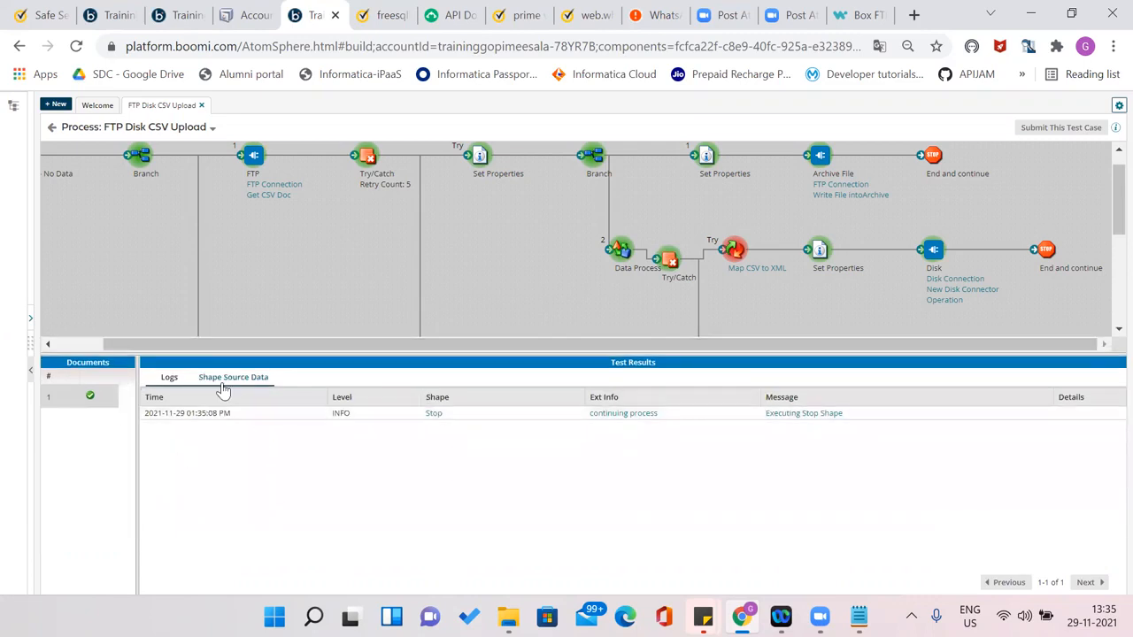
# Read the caught document's source record in the Document Viewer, close it, and shrink the test results area
pyautogui.click(150, 417)
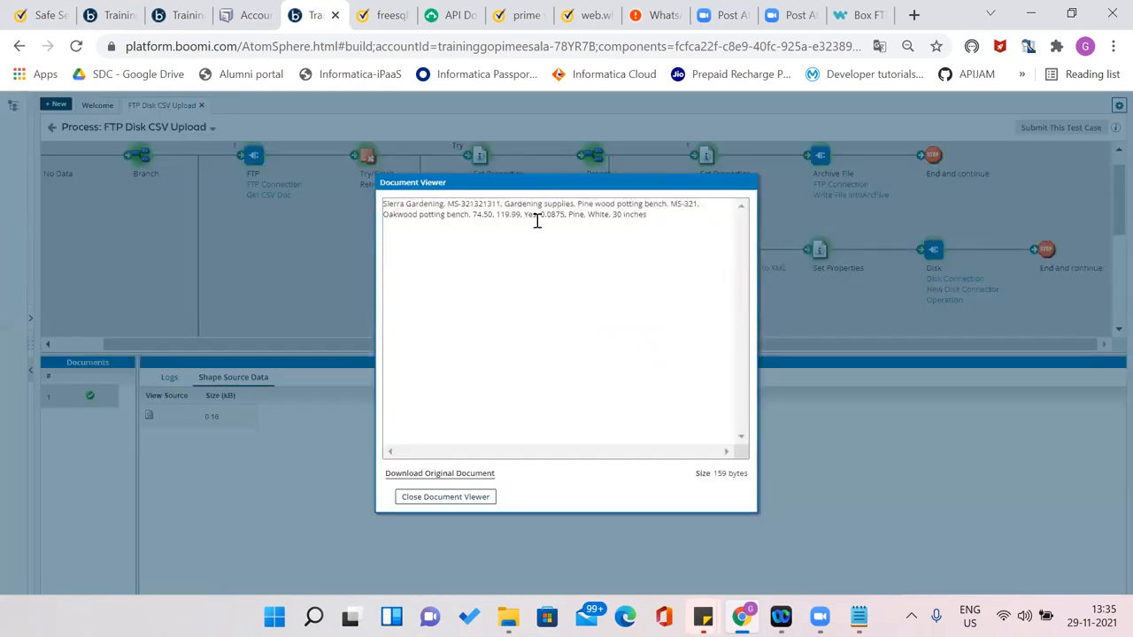
pyautogui.doubleClick(480, 204)
pyautogui.click(434, 498)
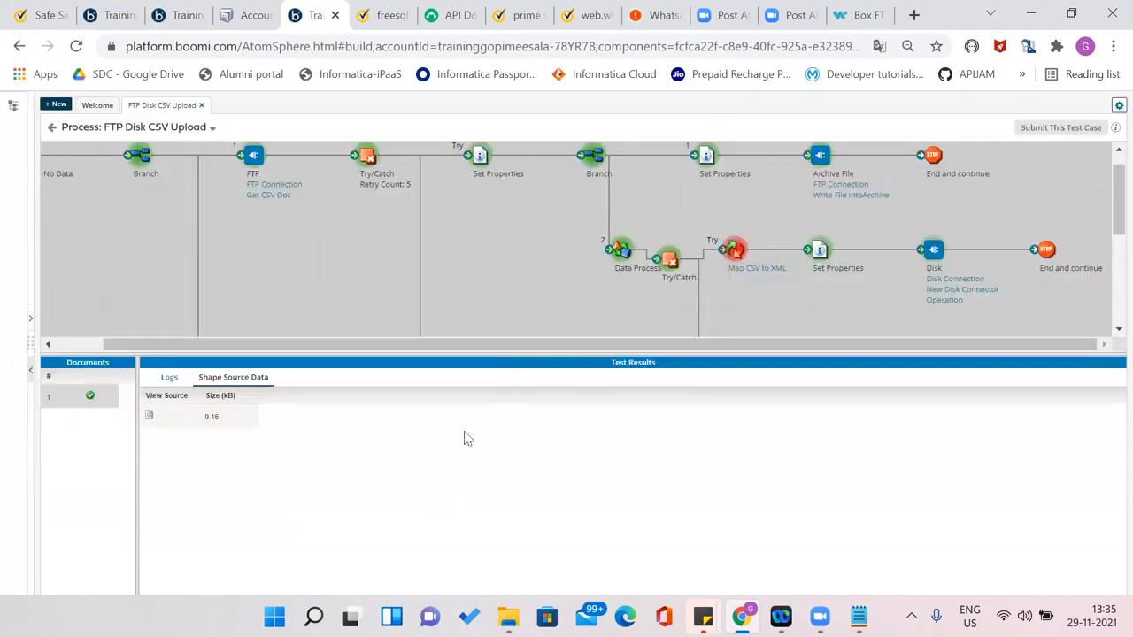
pyautogui.moveTo(488, 360); pyautogui.dragTo(489, 404)
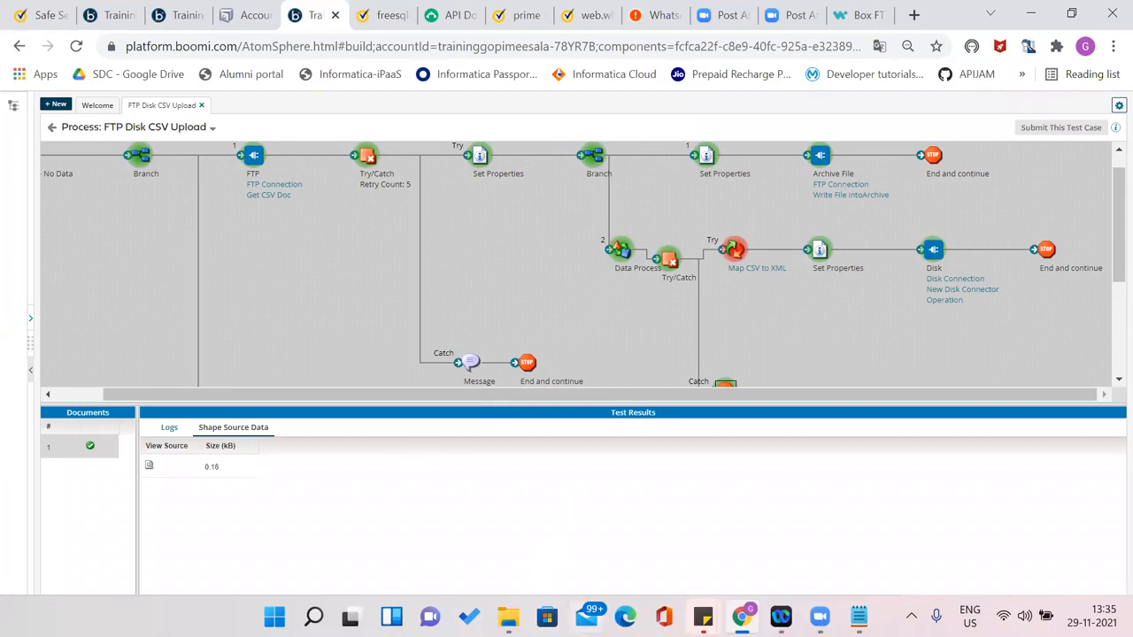
# Switch to File Explorer, select Finance_Updated_V1.0.2 - Copy on the Desktop, and return to the Boomi process
pyautogui.click(508, 617)
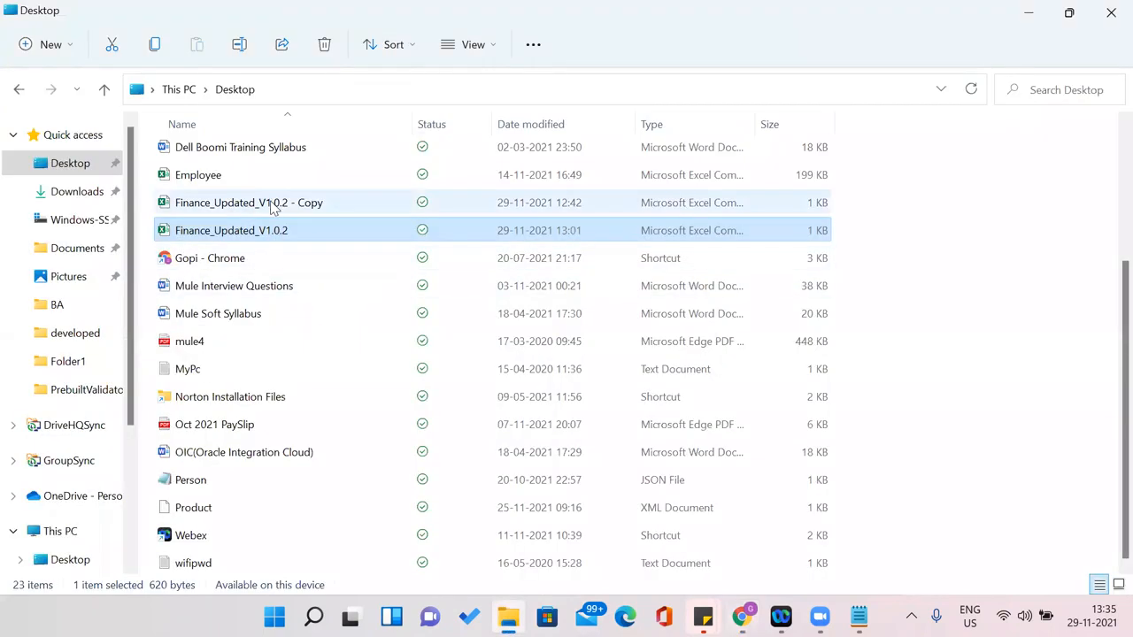
pyautogui.click(256, 206)
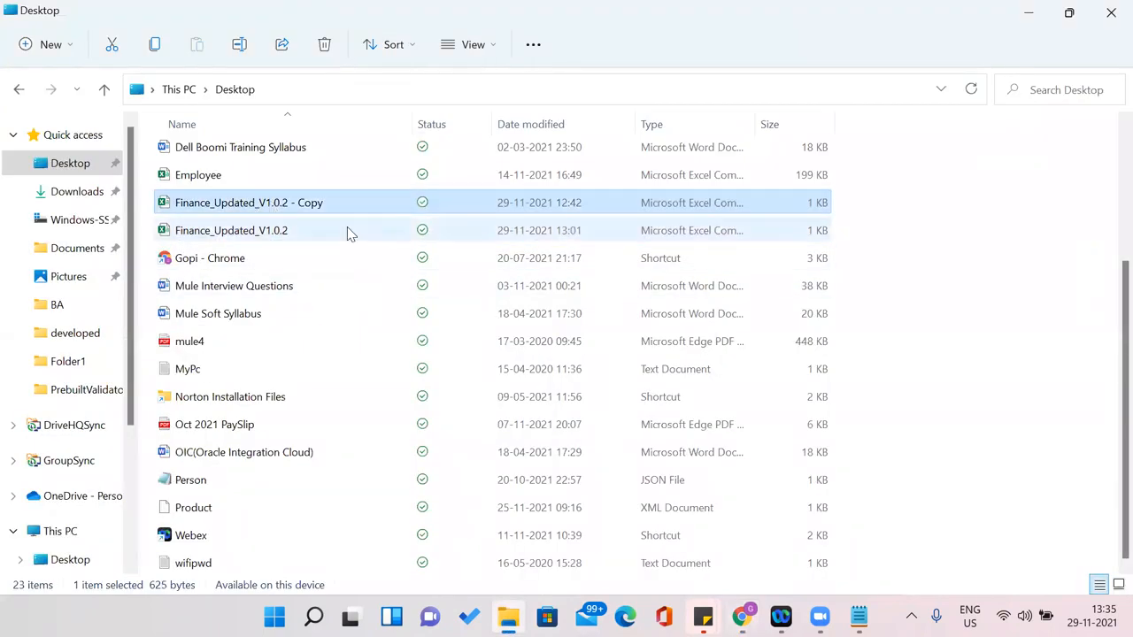
pyautogui.hotkey('alt', 'Tab')
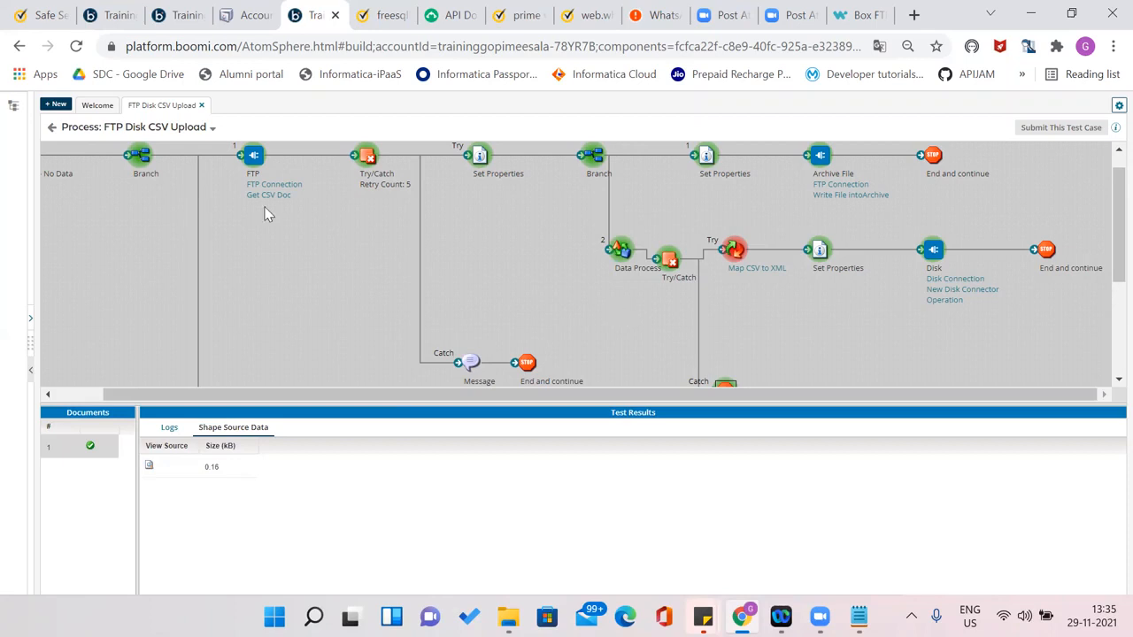
# Leave test mode, examine the line-splitting path, and mark the Set Properties, Archive File and End and continue shapes on branch path 1
pyautogui.click(53, 129)
pyautogui.moveTo(781, 283)
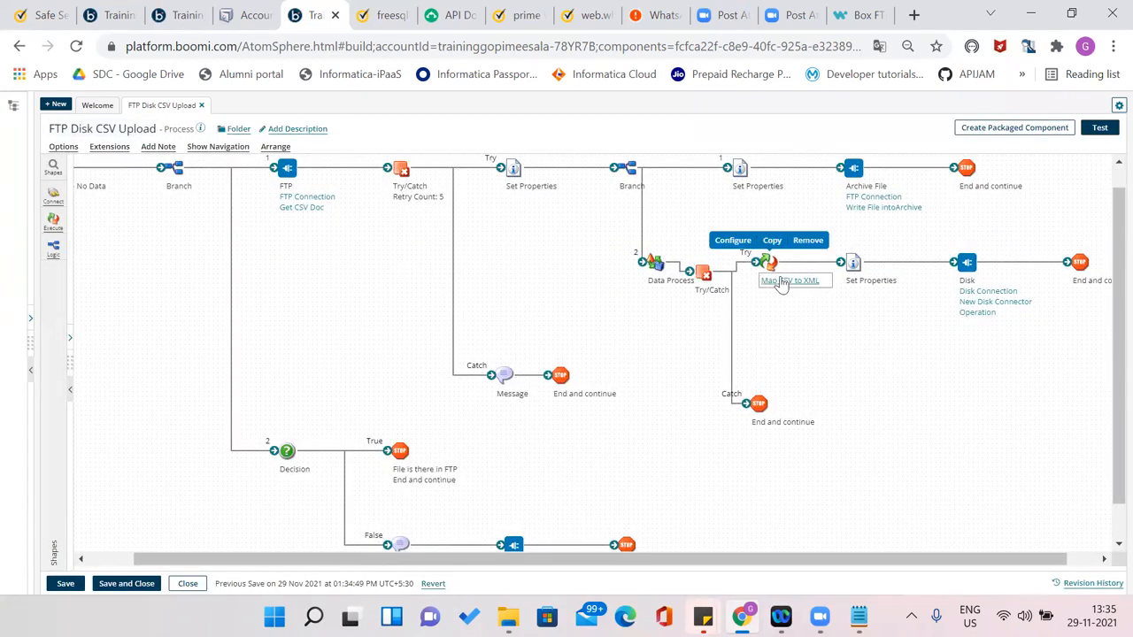
pyautogui.moveTo(791, 405)
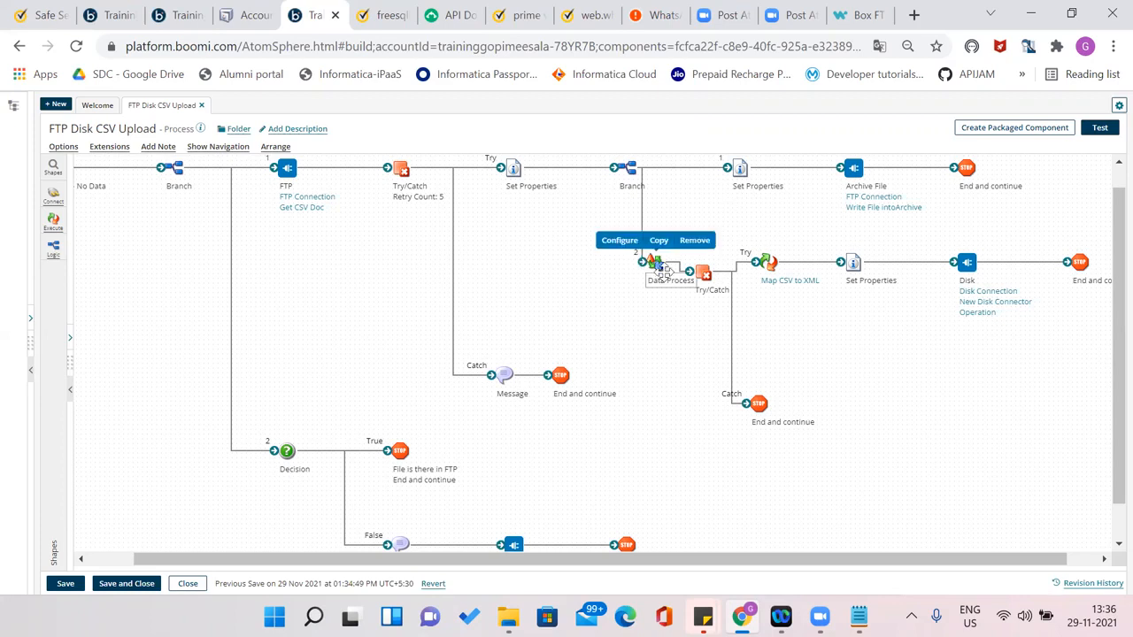
pyautogui.moveTo(703, 271)
pyautogui.moveTo(655, 264)
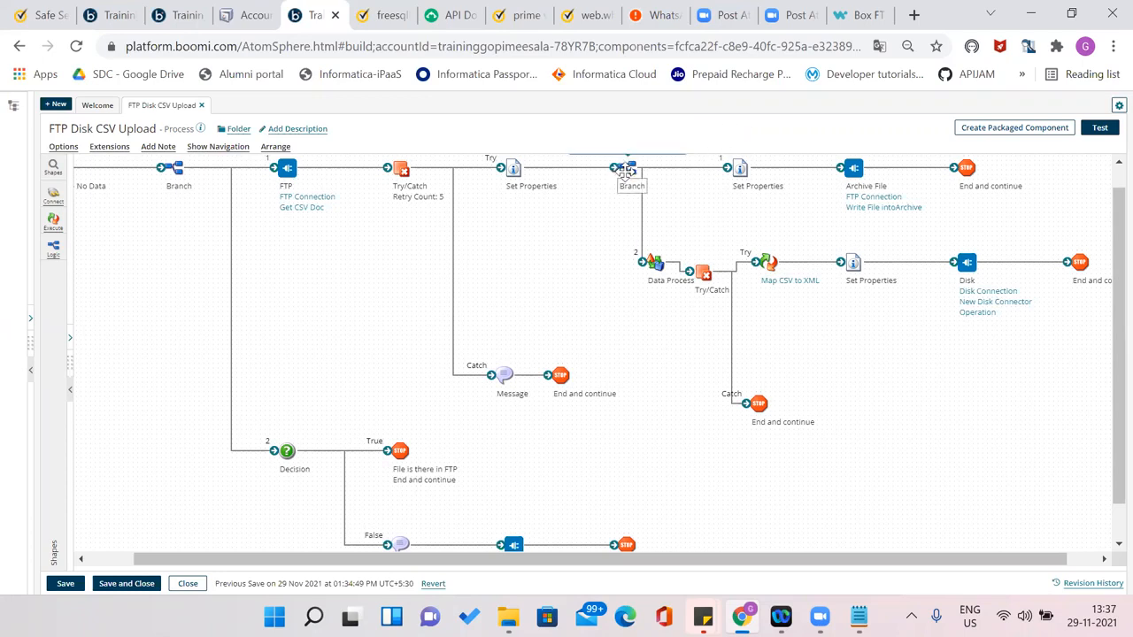
pyautogui.moveTo(701, 159); pyautogui.dragTo(1065, 231)
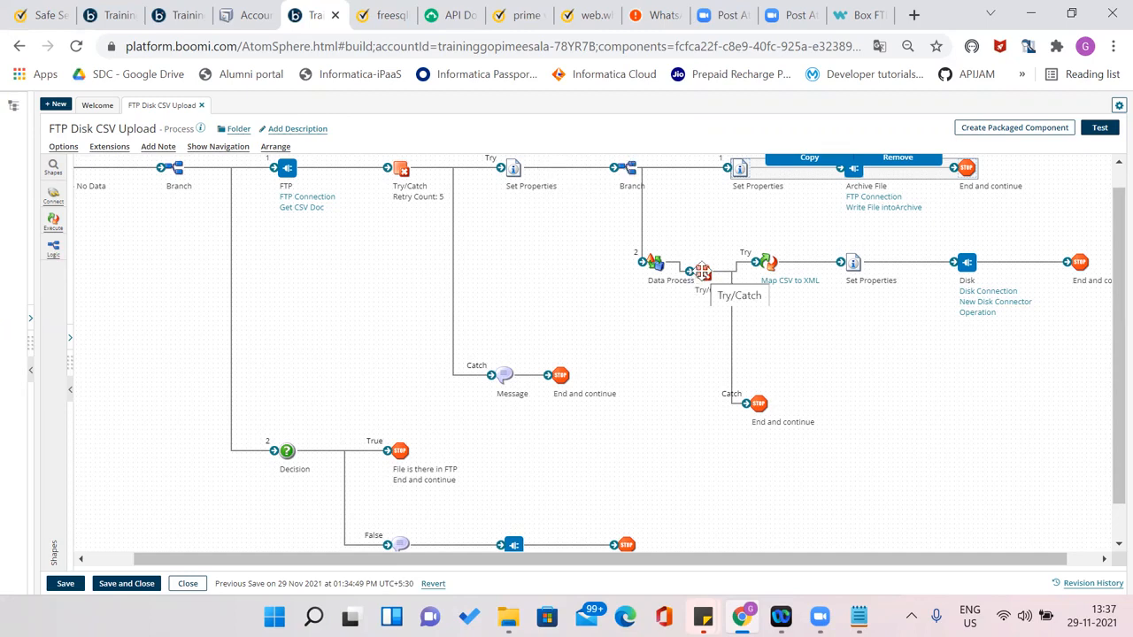
# Open and close the FTP shape's settings, and mark all shapes on the path from Data Process through Try/Catch to Disk
pyautogui.click(286, 168)
pyautogui.doubleClick(285, 168)
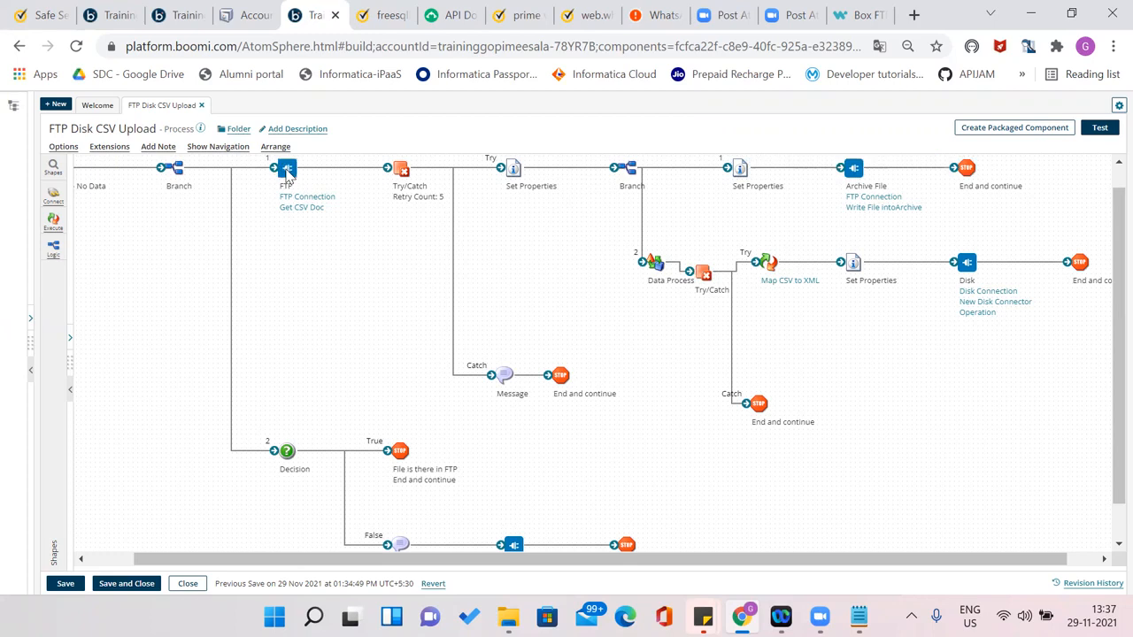
pyautogui.click(834, 583)
pyautogui.moveTo(619, 221); pyautogui.dragTo(1102, 445)
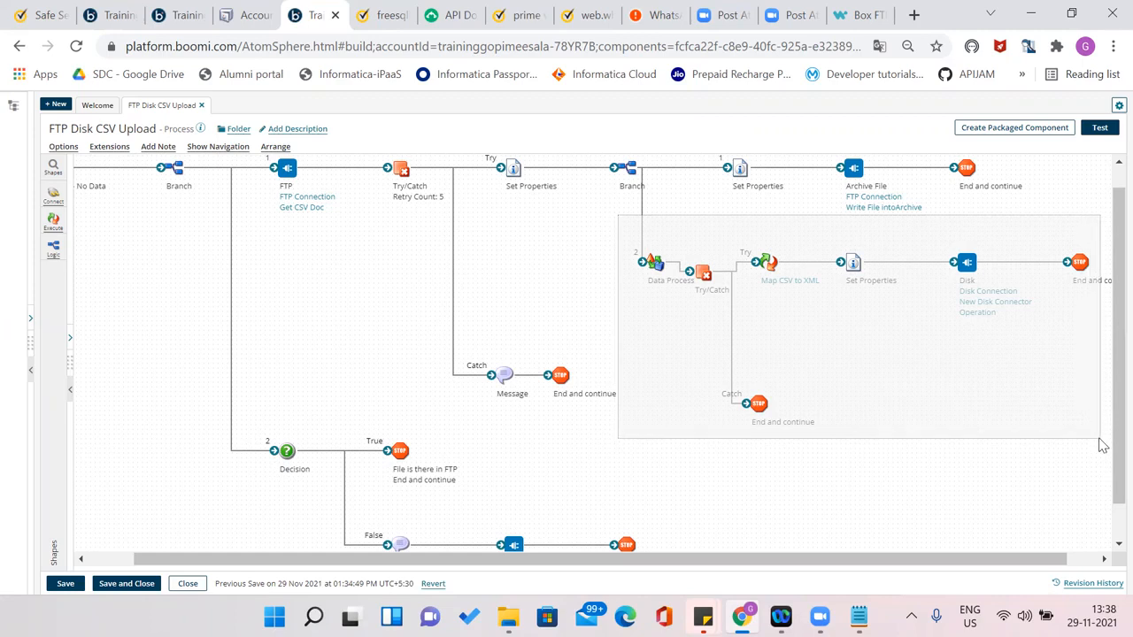
pyautogui.moveTo(1102, 445); pyautogui.dragTo(1107, 445)
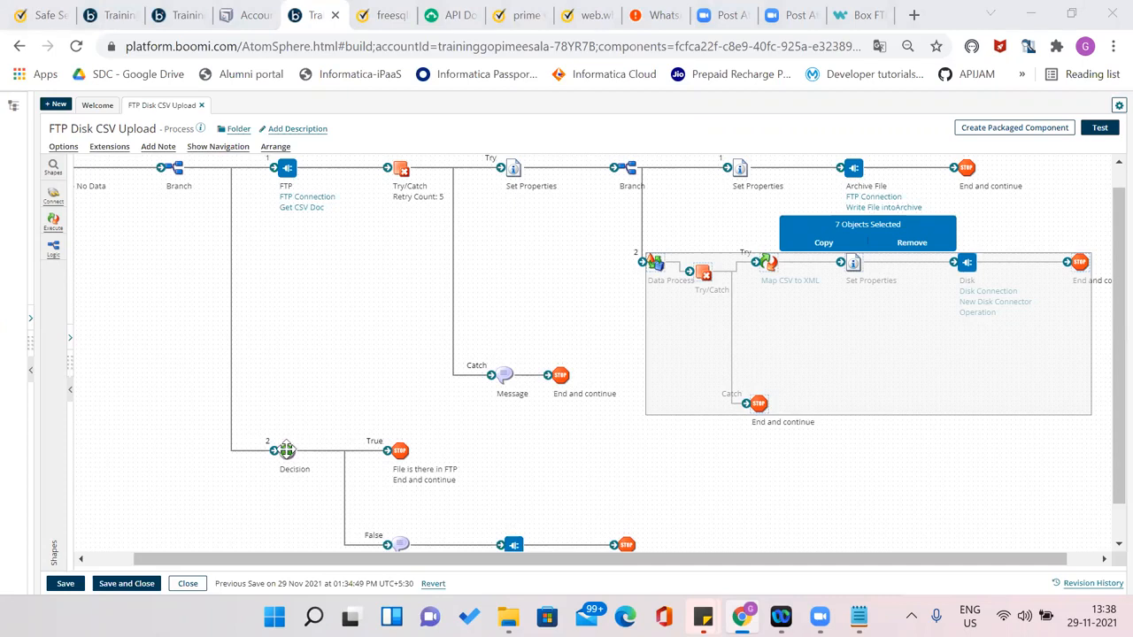
# Review the Decision shape's first value, comparison and second value, and mark the shape and its True path on the canvas
pyautogui.click(287, 451)
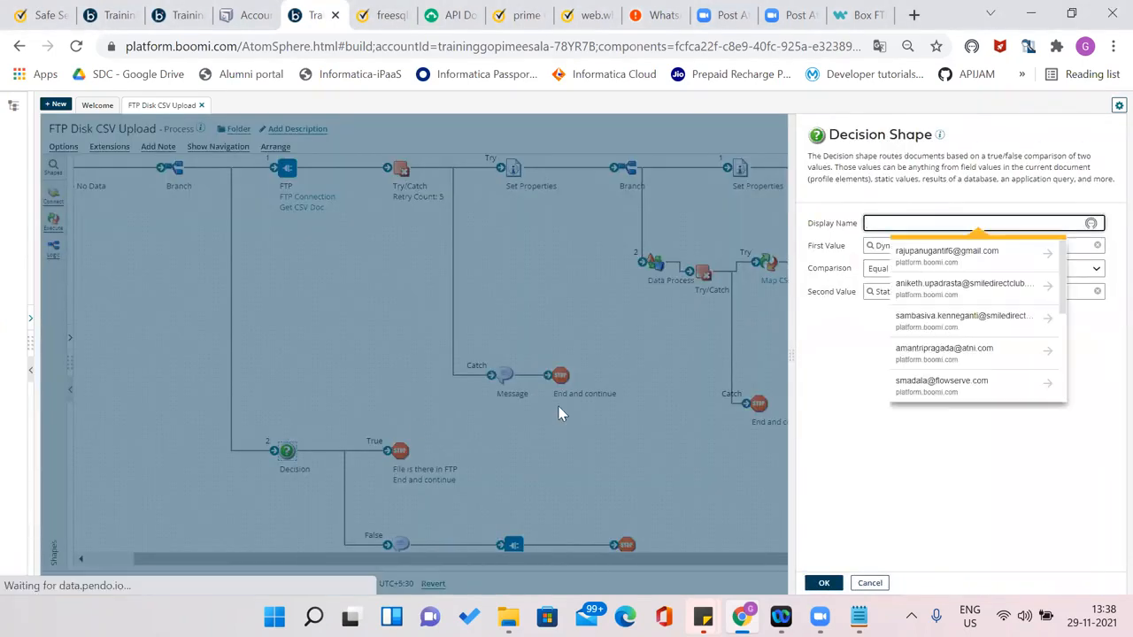
pyautogui.click(872, 434)
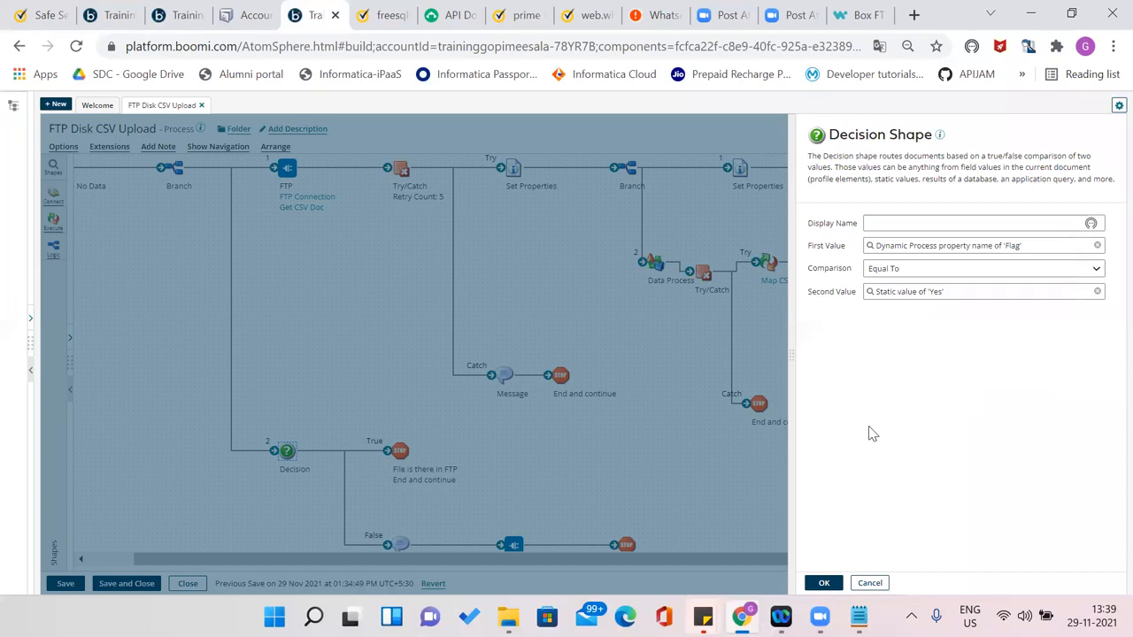
pyautogui.click(825, 583)
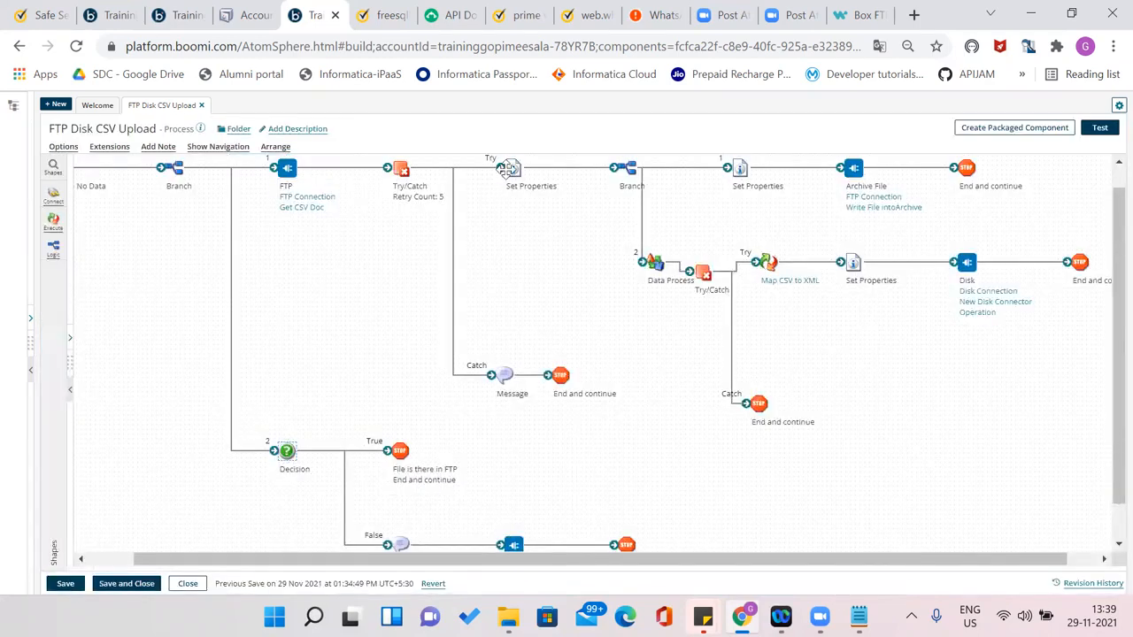
pyautogui.click(289, 448)
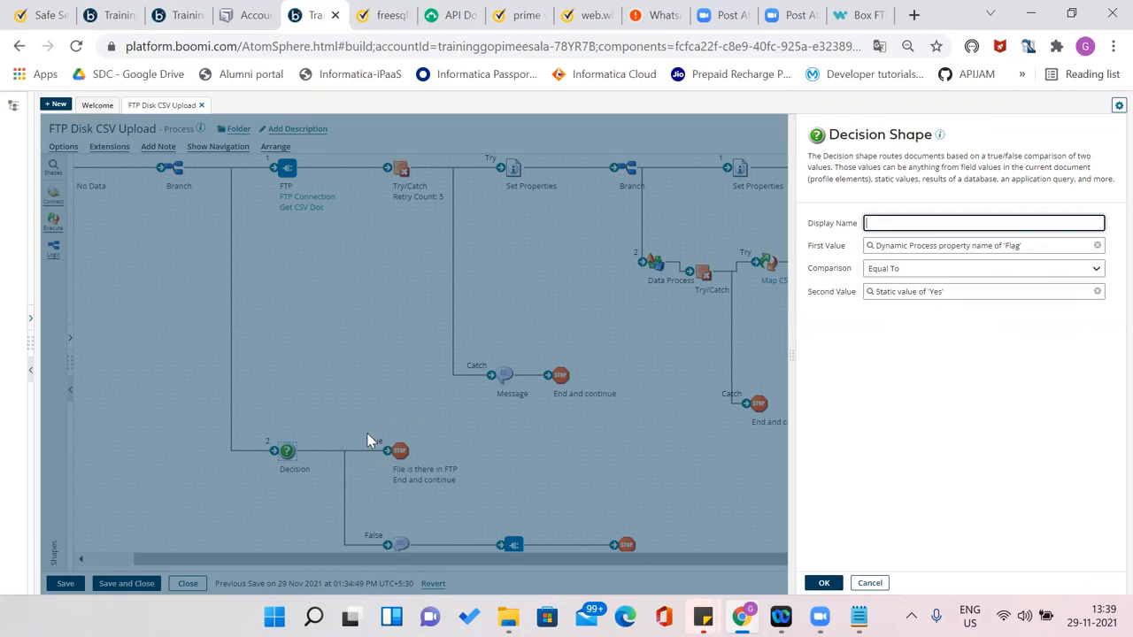
pyautogui.click(824, 582)
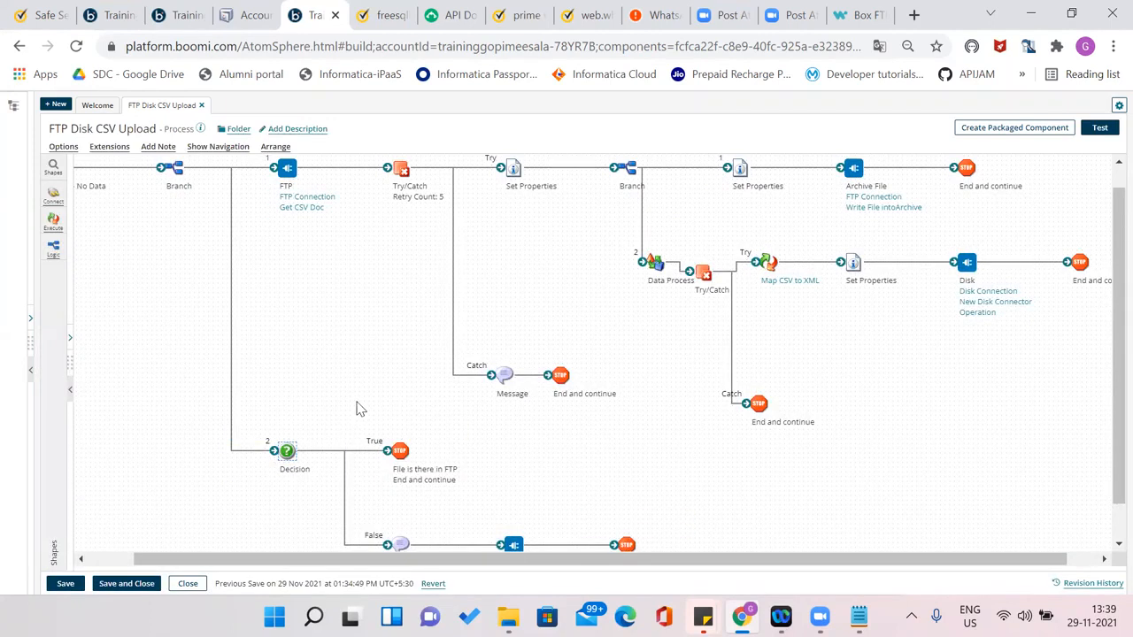
pyautogui.moveTo(472, 495); pyautogui.dragTo(490, 500)
pyautogui.moveTo(361, 414); pyautogui.dragTo(548, 494)
pyautogui.moveTo(832, 589); pyautogui.dragTo(807, 478)
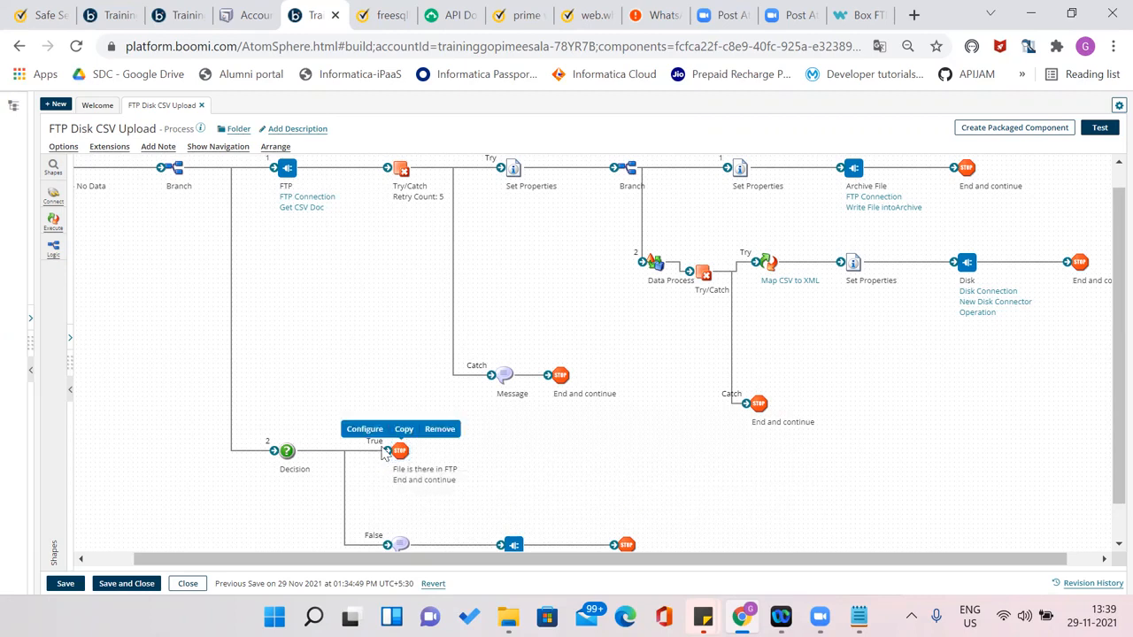
pyautogui.moveTo(253, 407); pyautogui.dragTo(328, 520)
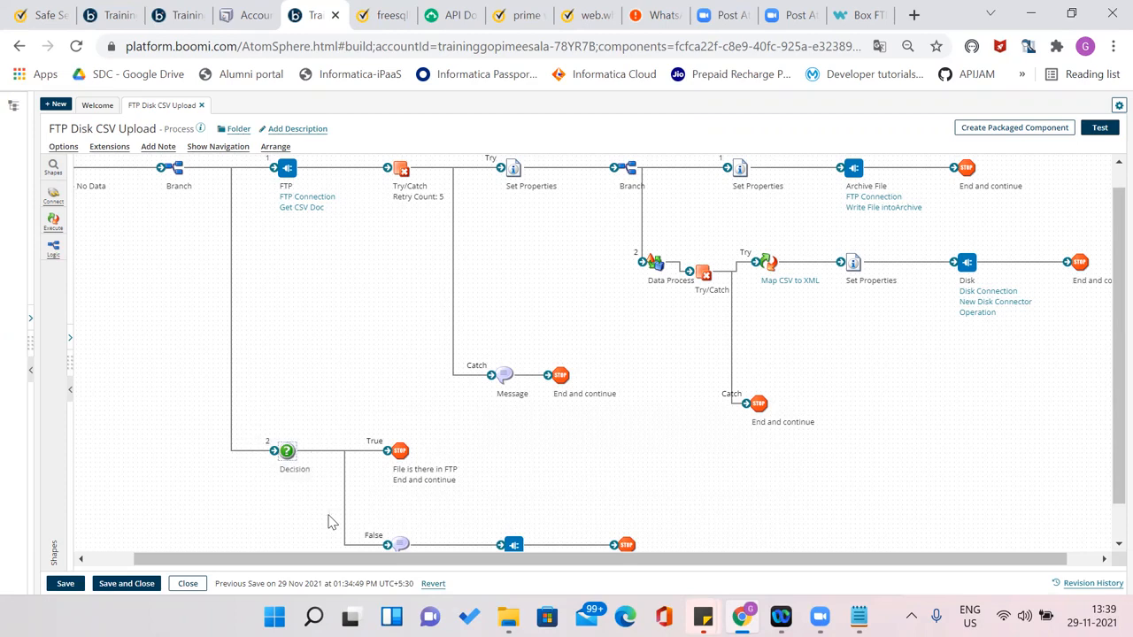
# Highlight the Decision shape's description of true/false document routing, close its settings, and mark the shape on the canvas
pyautogui.click(291, 453)
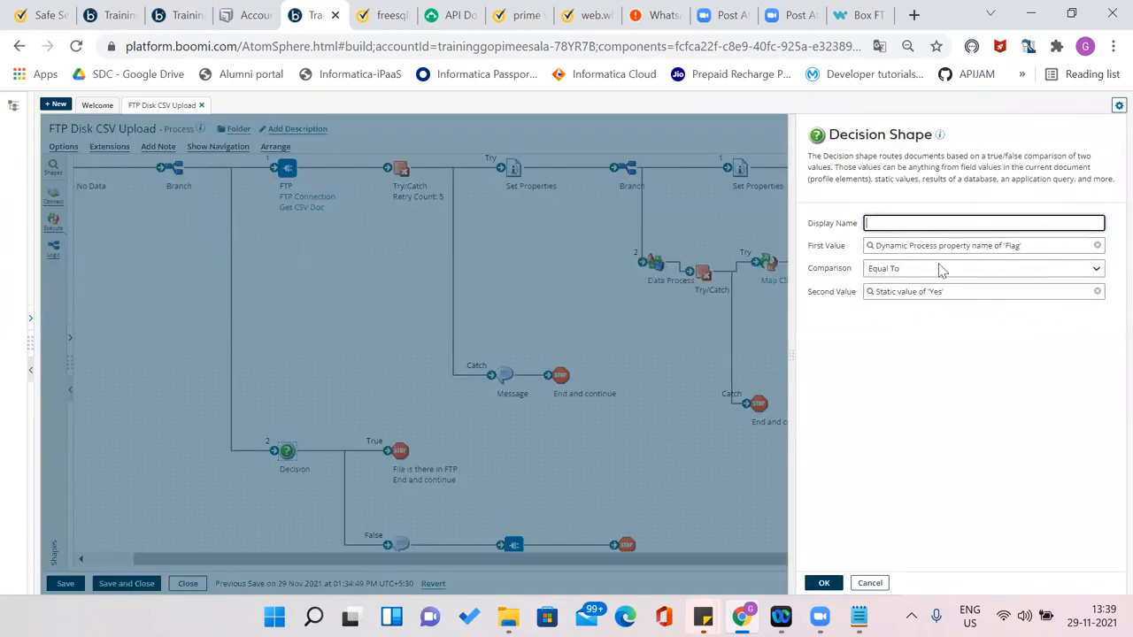
pyautogui.moveTo(811, 156)
pyautogui.mouseDown()
pyautogui.moveTo(1077, 161)
pyautogui.moveTo(934, 181)
pyautogui.moveTo(828, 168)
pyautogui.mouseUp()
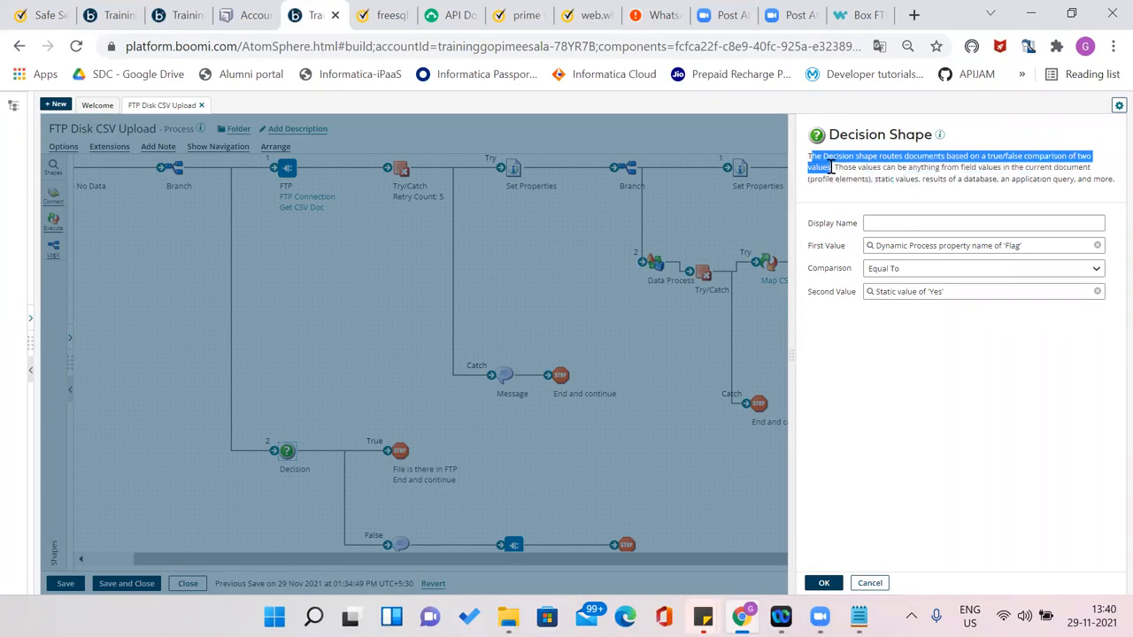
pyautogui.click(827, 584)
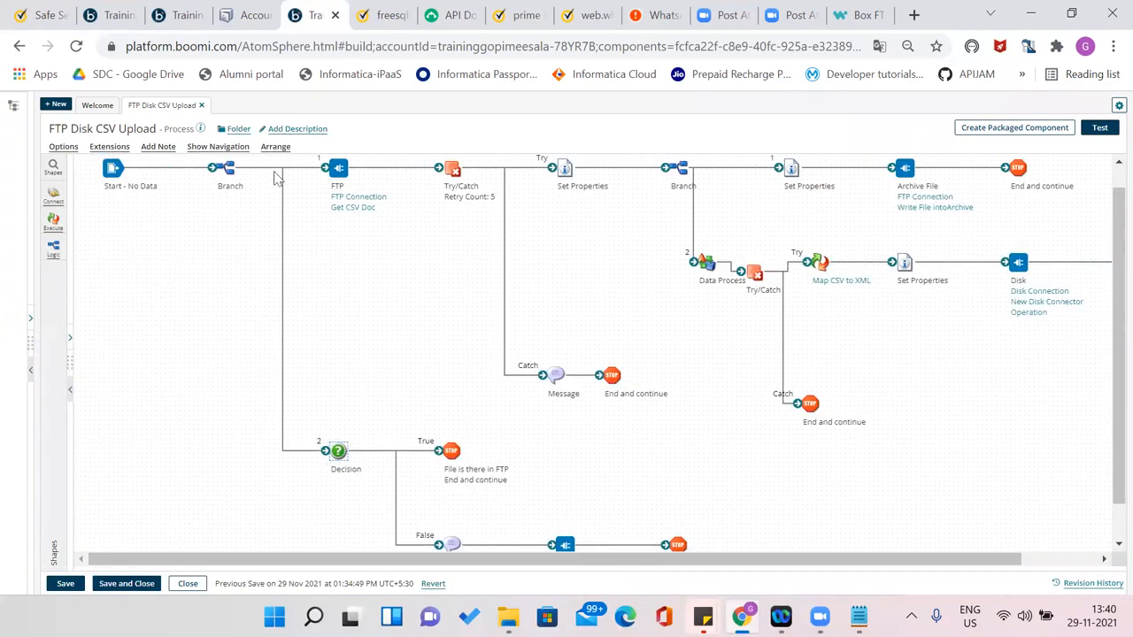
pyautogui.moveTo(311, 423); pyautogui.dragTo(369, 505)
pyautogui.moveTo(307, 416); pyautogui.dragTo(378, 511)
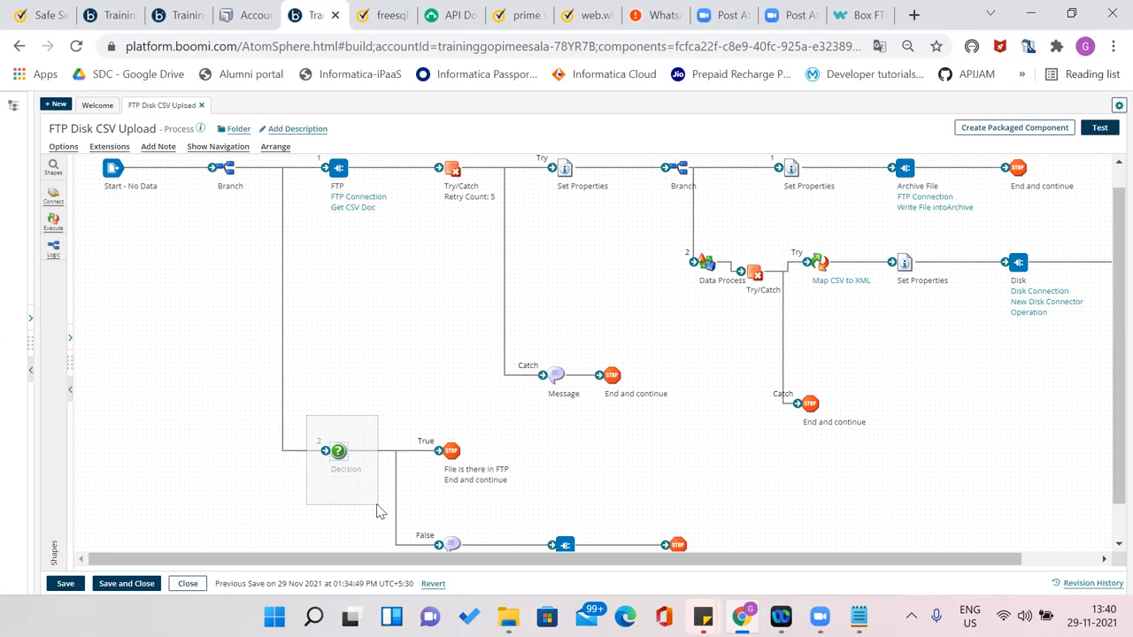
pyautogui.moveTo(377, 512); pyautogui.dragTo(379, 506)
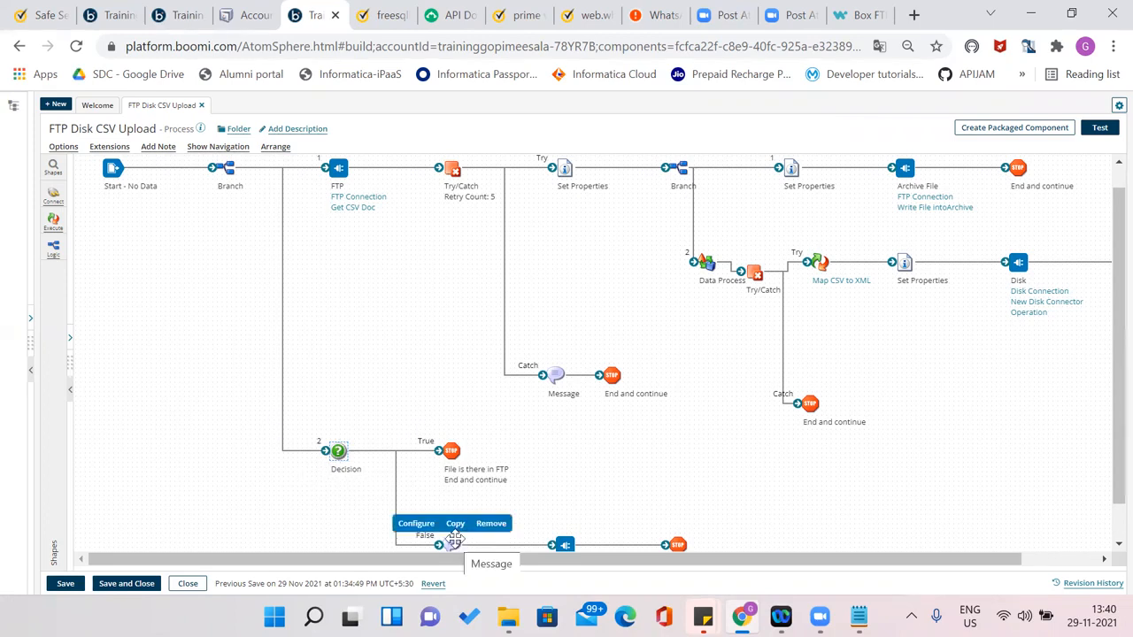
# Change the Decision shape's first value to the Profile Element type with the Flat File profile type
pyautogui.doubleClick(339, 452)
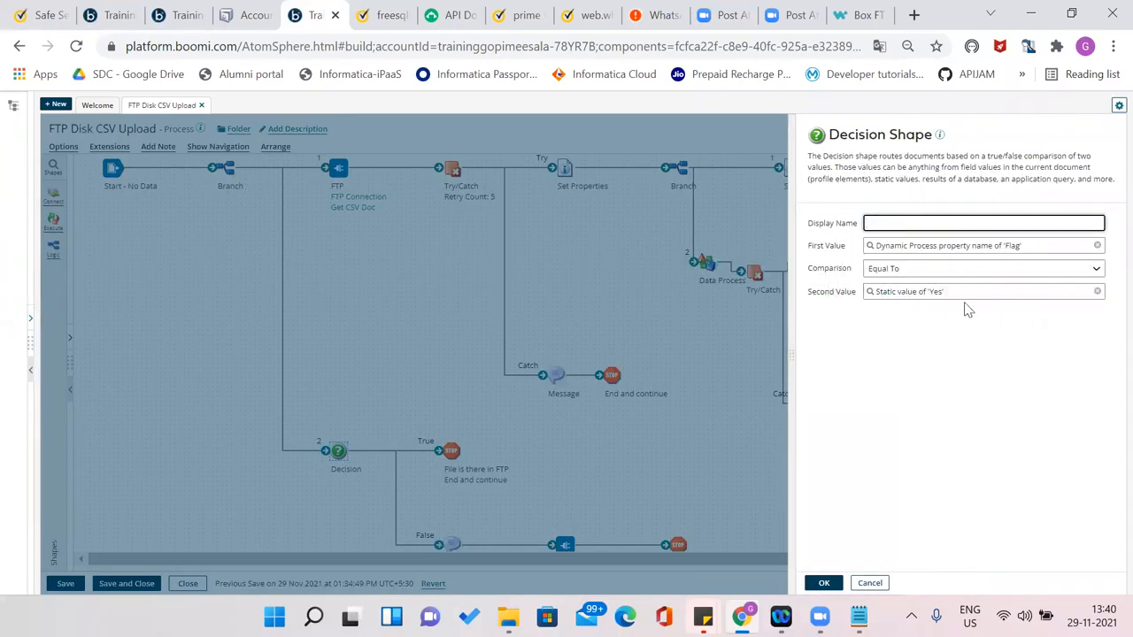
pyautogui.press('Tab')
pyautogui.click(879, 252)
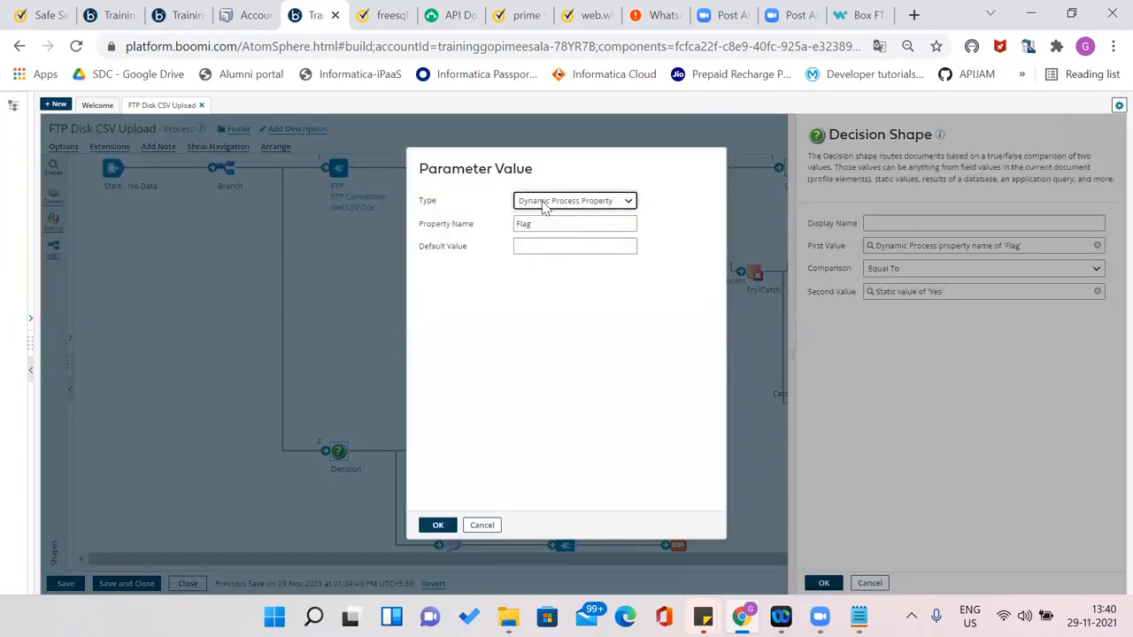
pyautogui.click(541, 202)
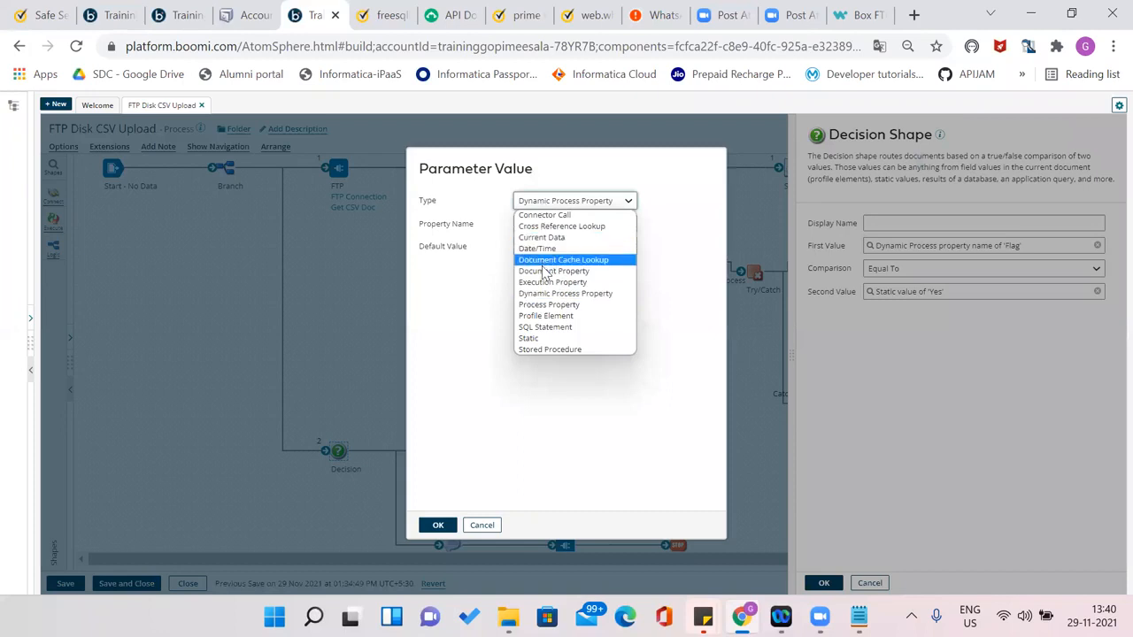
pyautogui.click(549, 316)
pyautogui.click(546, 229)
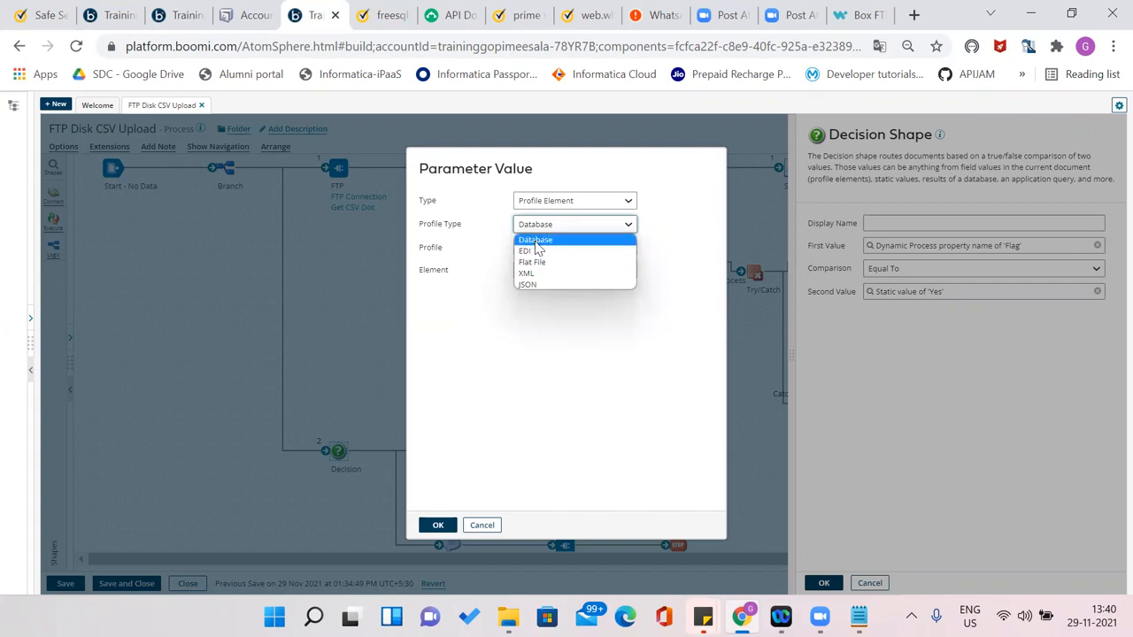
pyautogui.click(535, 263)
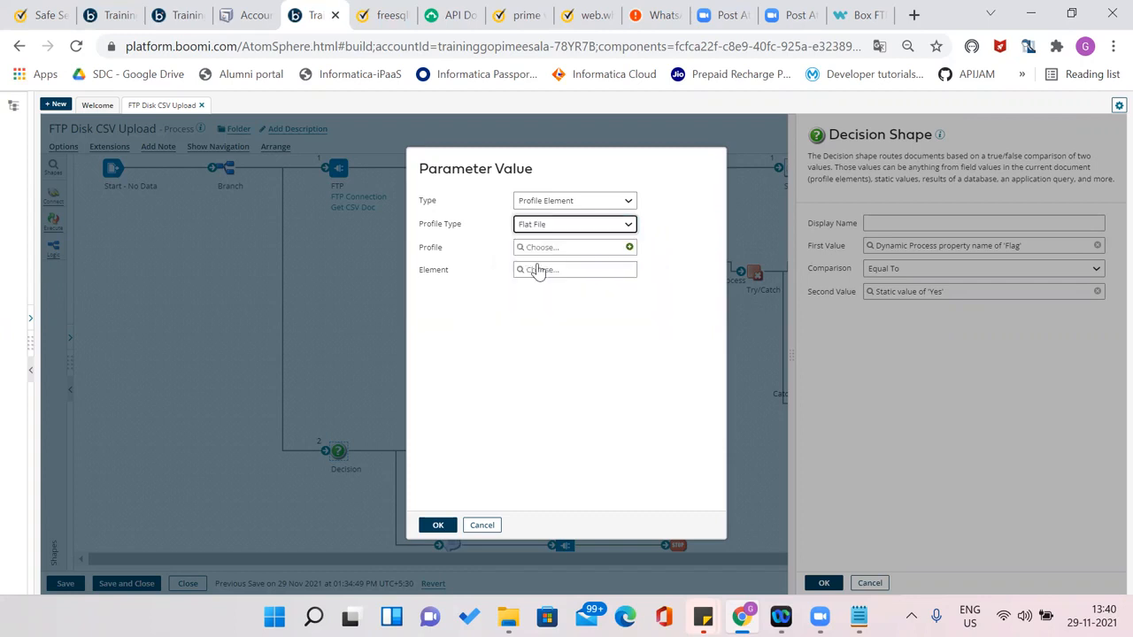
# Choose the CSV FF profile and its Model element as the Decision's first value
pyautogui.click(531, 248)
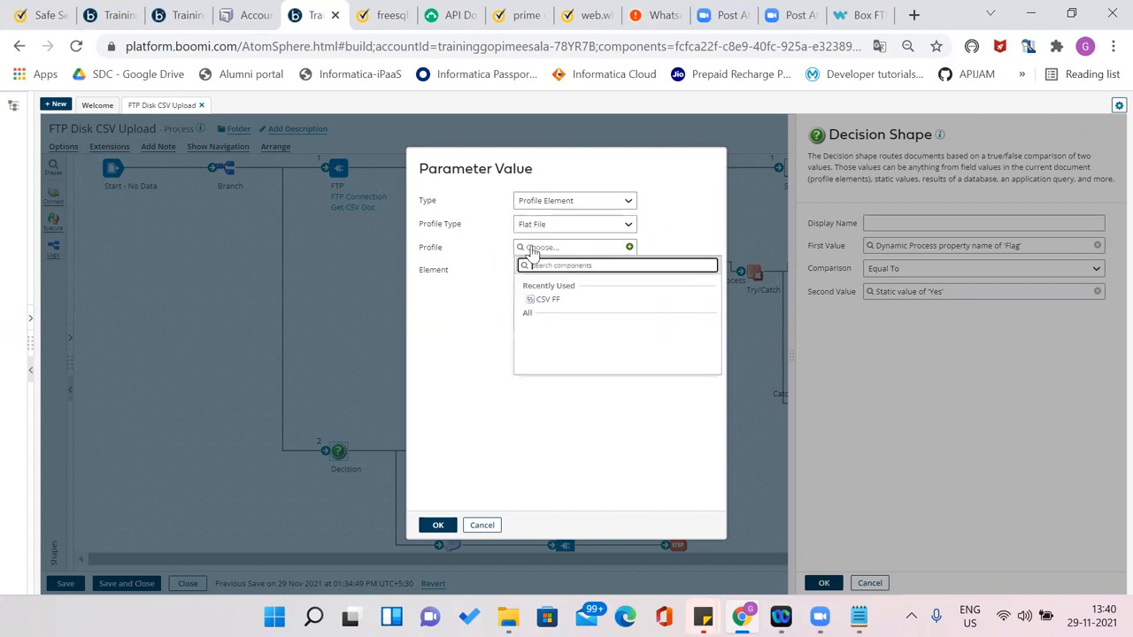
pyautogui.click(544, 301)
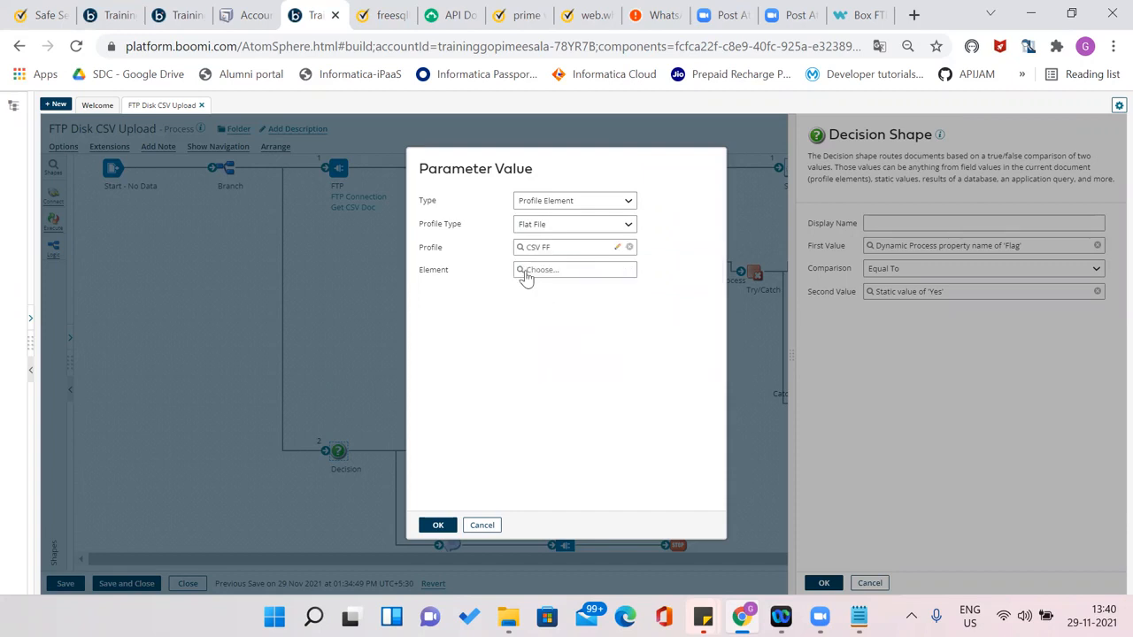
pyautogui.click(524, 277)
pyautogui.click(530, 325)
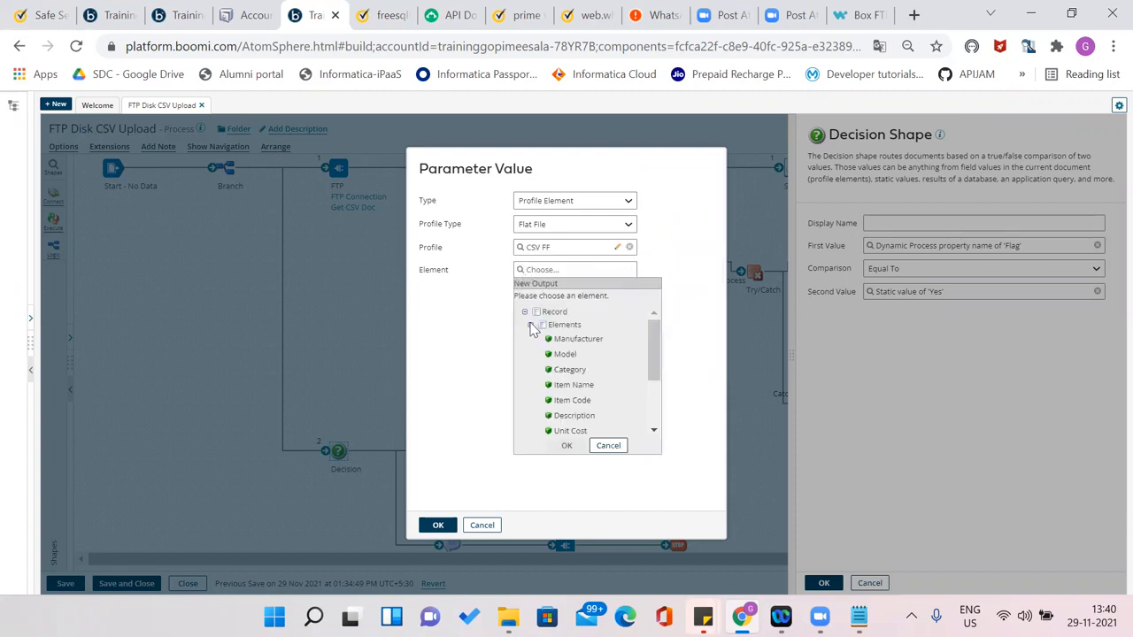
pyautogui.click(565, 354)
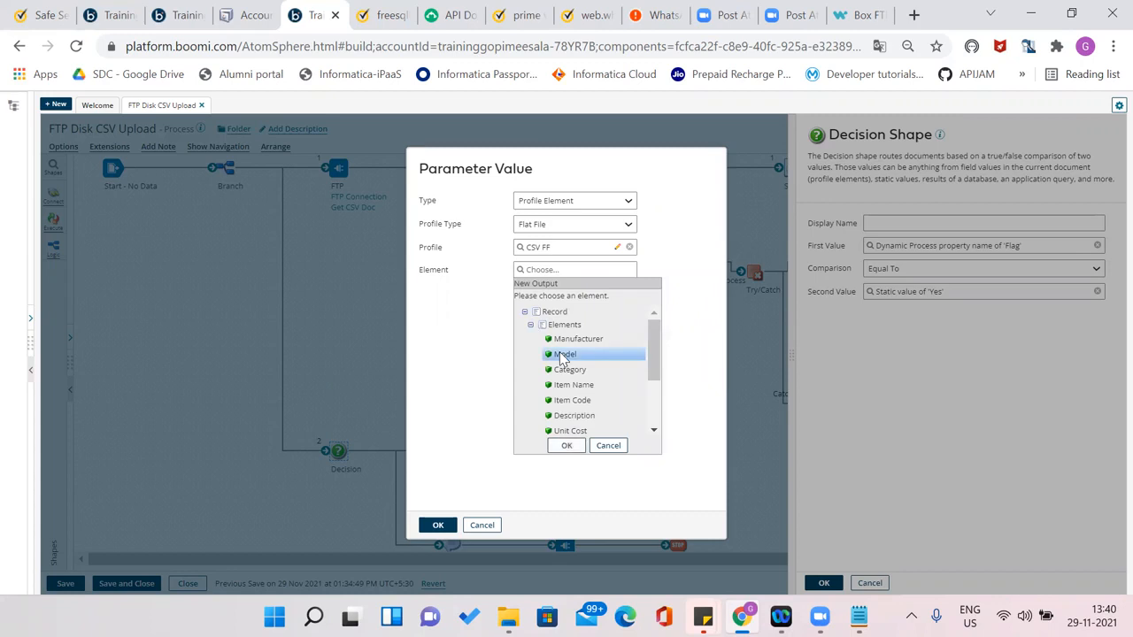
pyautogui.click(567, 446)
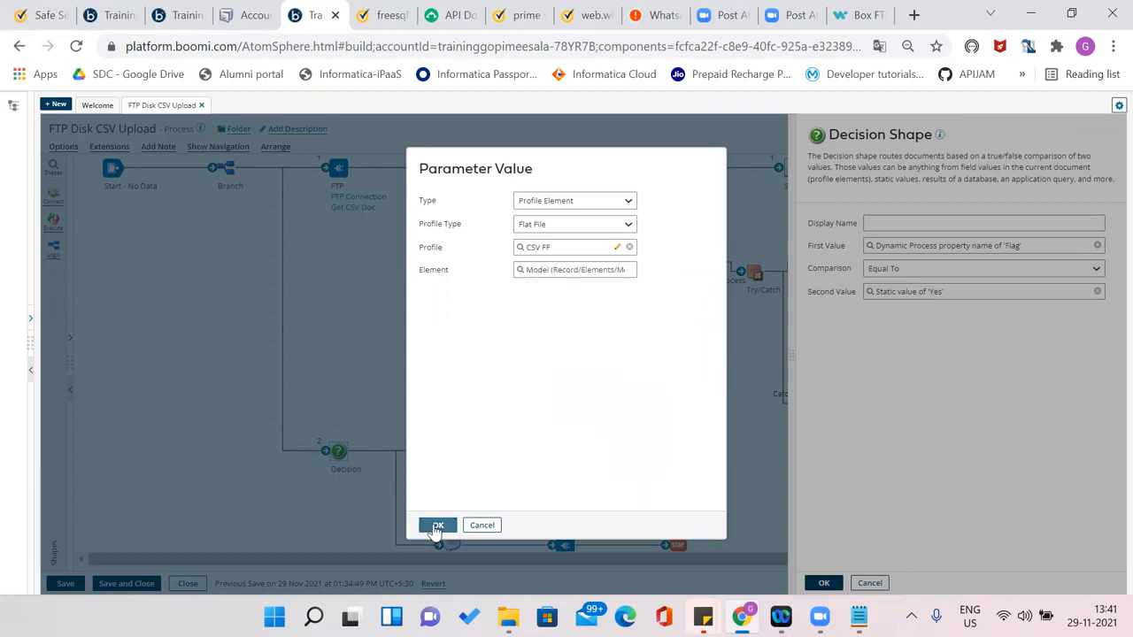
# Accept the Model element as the Decision's first value and try the static value XUV700 as its second value
pyautogui.click(437, 525)
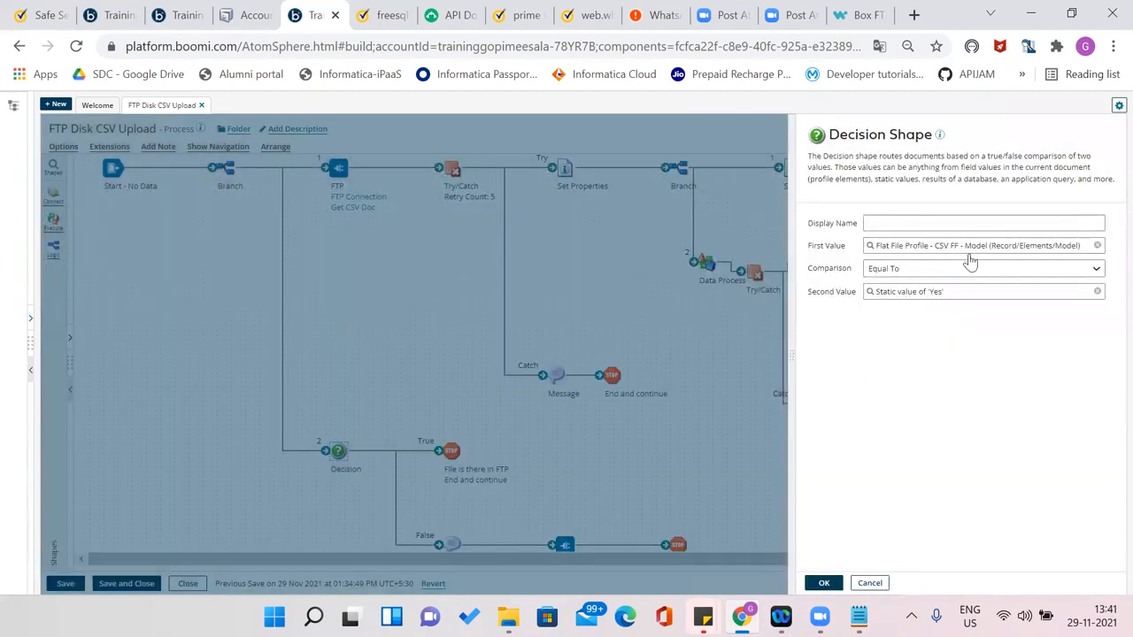
pyautogui.click(953, 292)
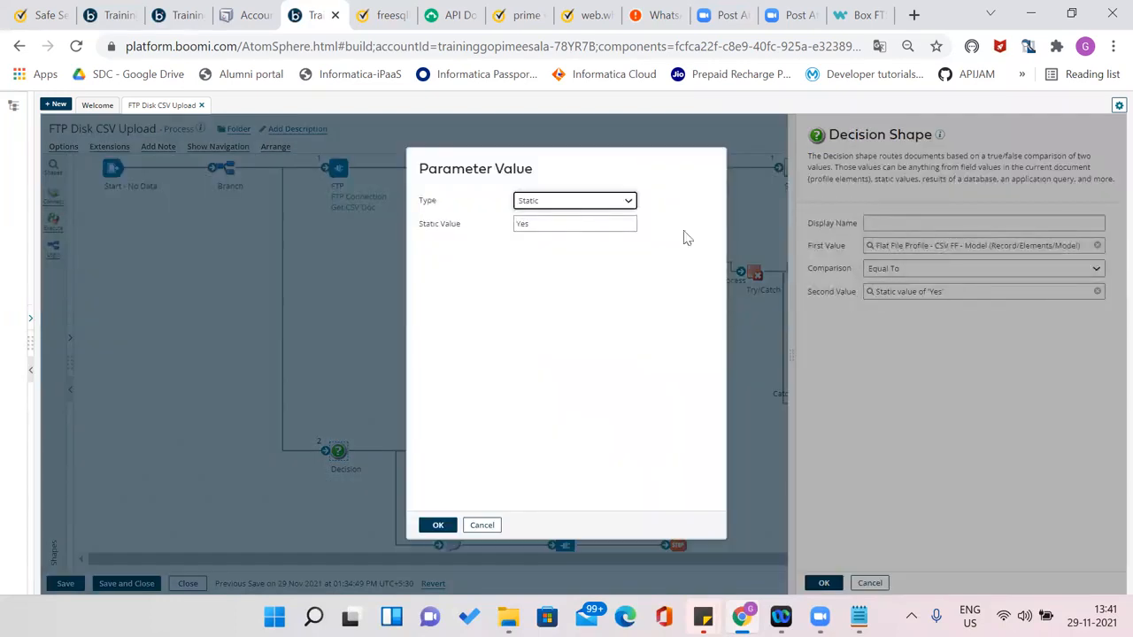
pyautogui.click(558, 223)
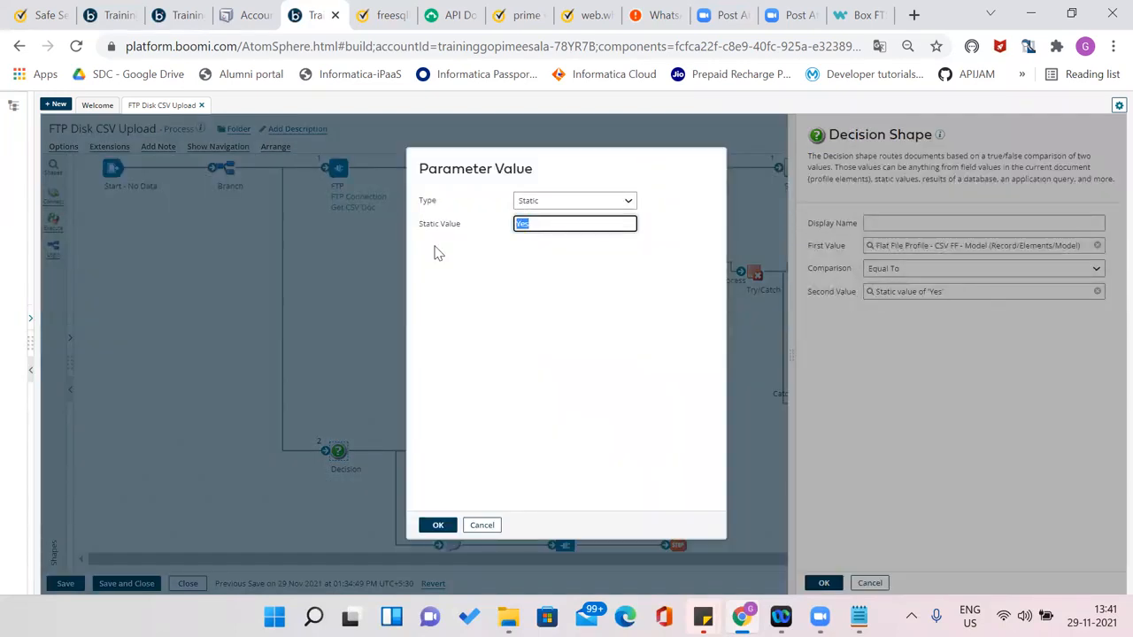
pyautogui.write('XUV700')
pyautogui.hotkey('ctrl', 'a')
pyautogui.click(483, 527)
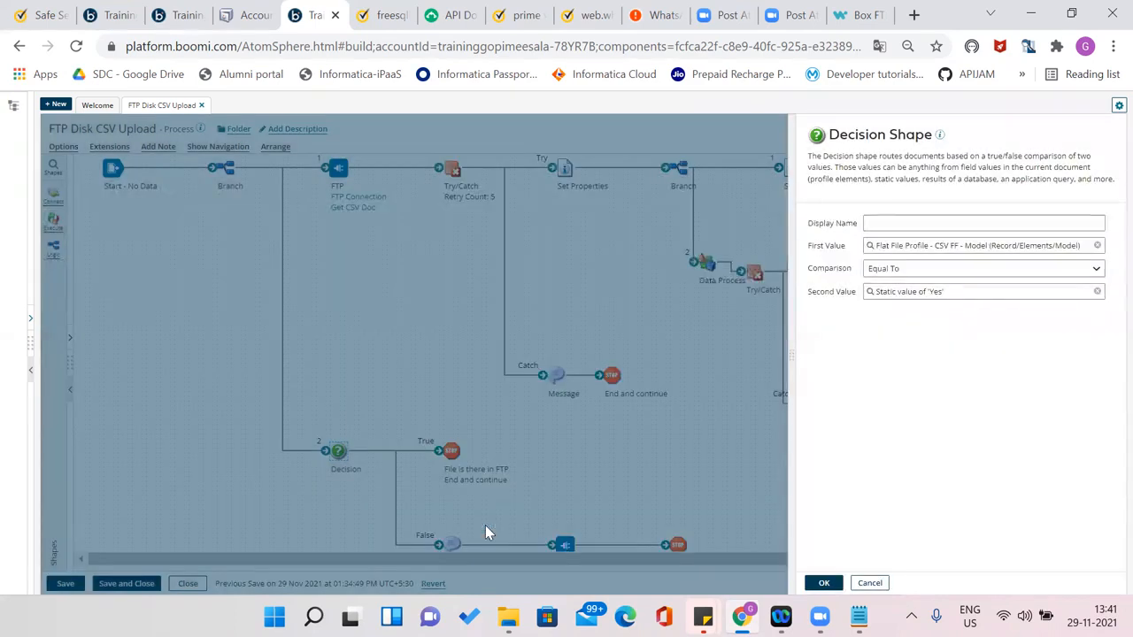
# Discard the Decision shape's edits and save the FTP Disk CSV Upload process
pyautogui.click(869, 583)
pyautogui.click(485, 382)
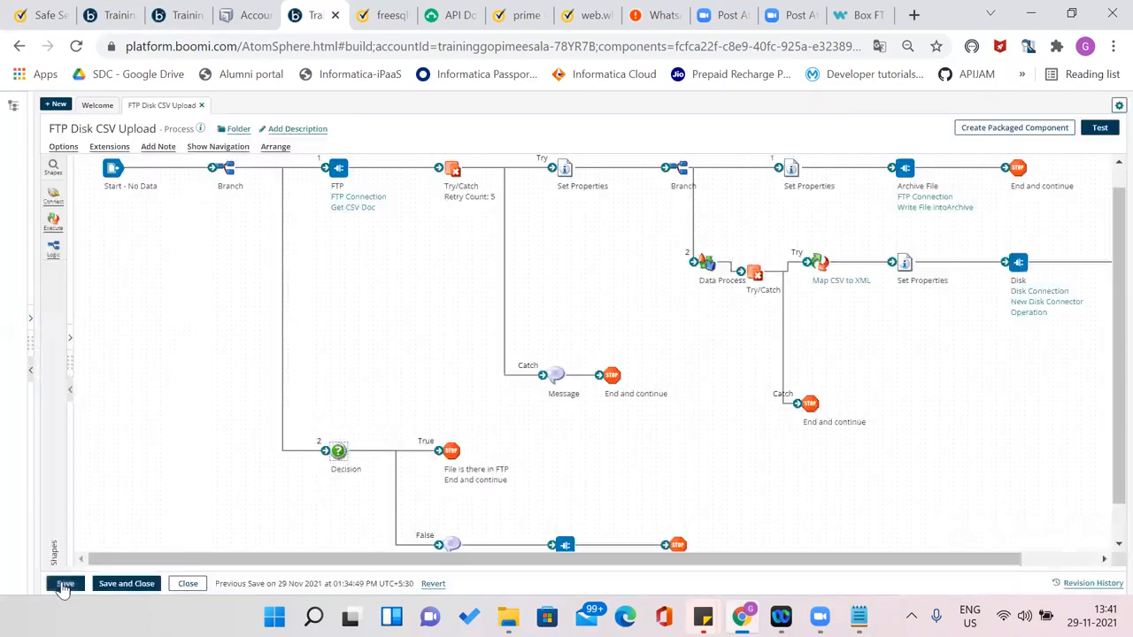
pyautogui.click(64, 585)
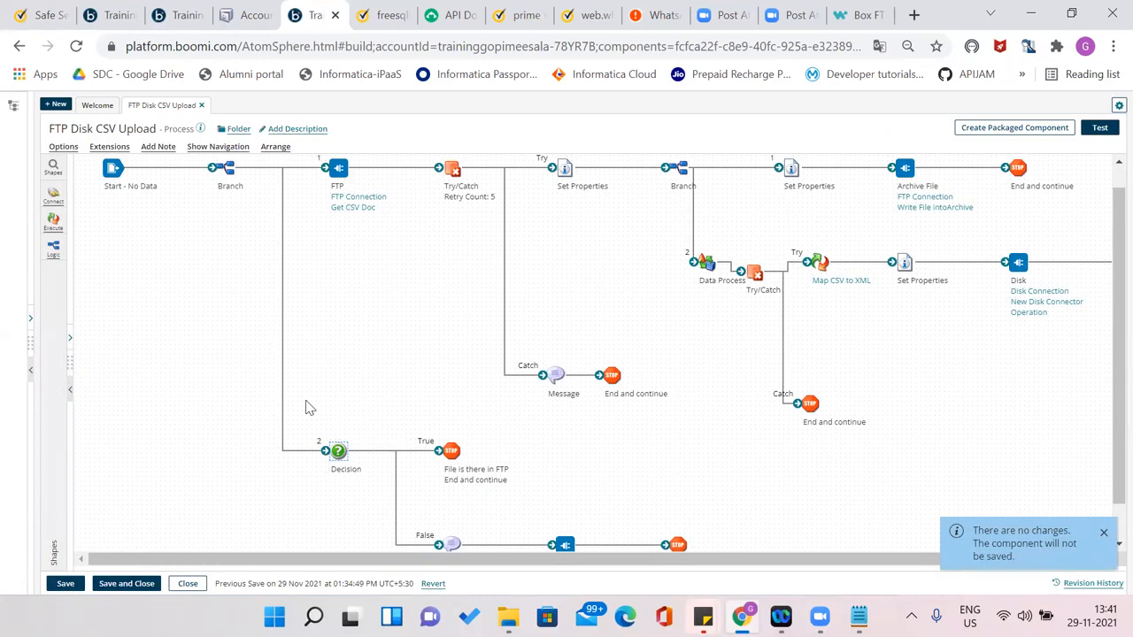
# Mark the Decision shape and its True and False paths on the canvas, and view the available Logic shapes
pyautogui.moveTo(306, 400); pyautogui.dragTo(383, 515)
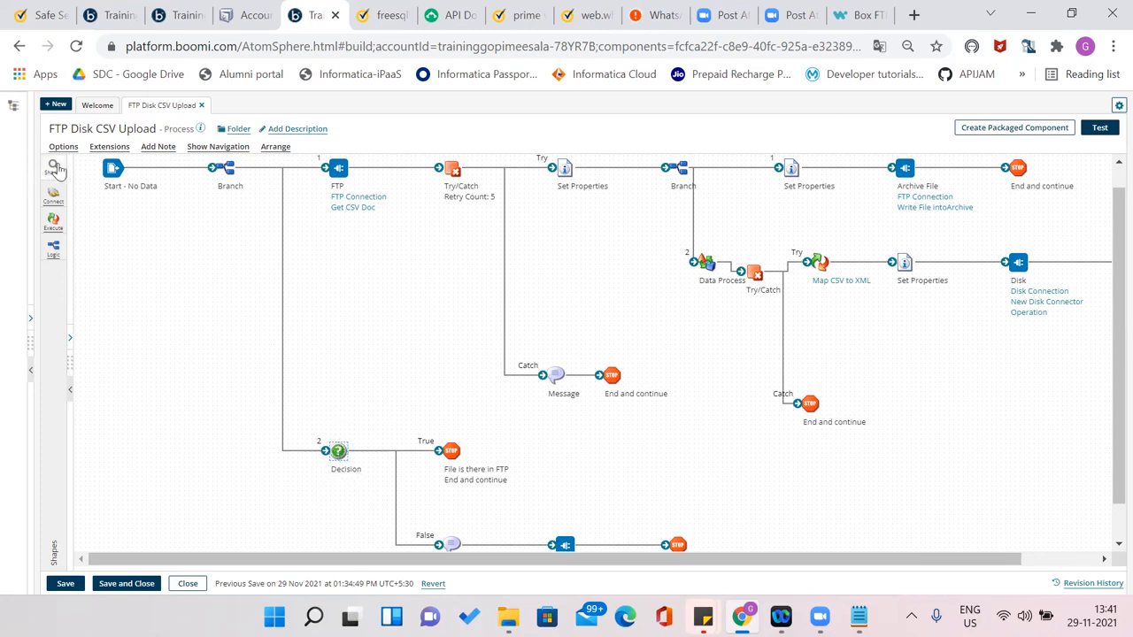
pyautogui.click(53, 249)
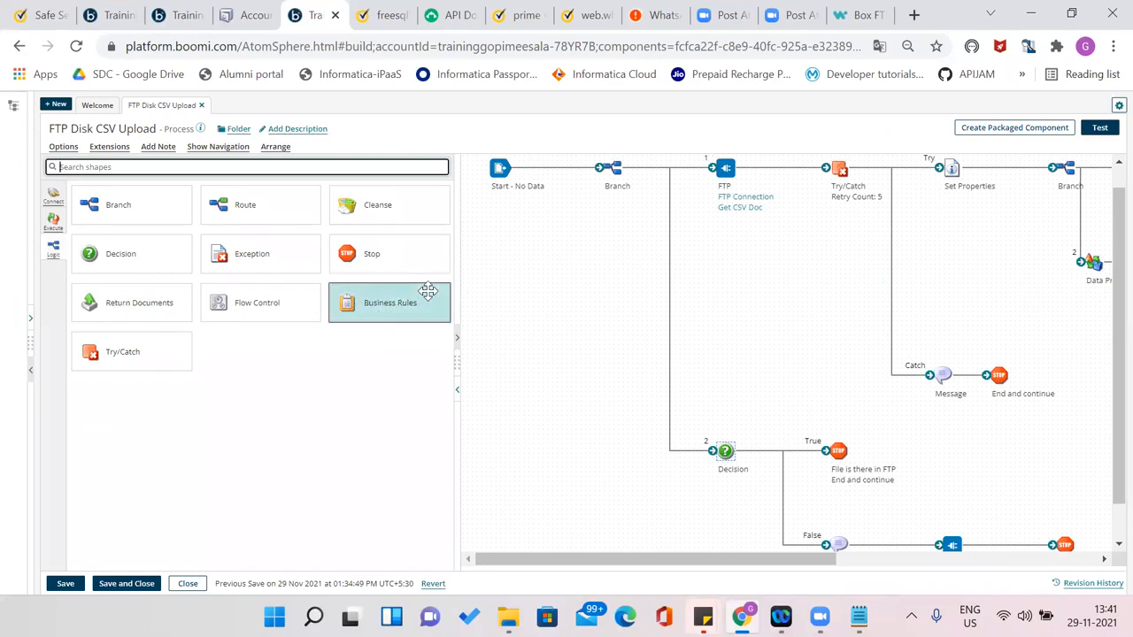
pyautogui.click(456, 390)
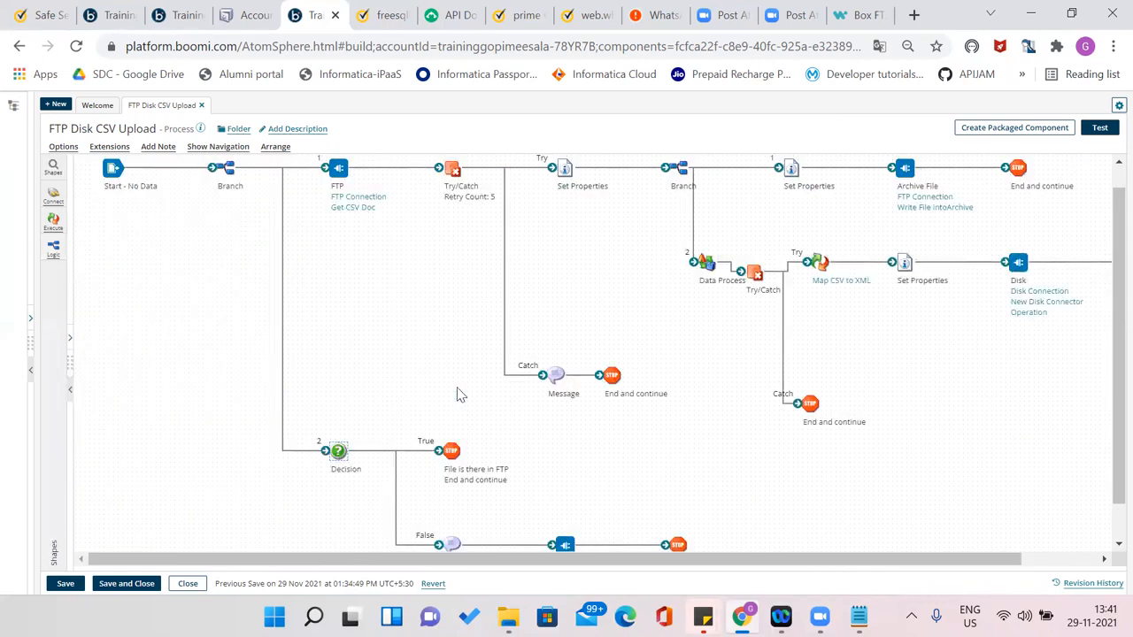
pyautogui.moveTo(314, 403); pyautogui.dragTo(549, 541)
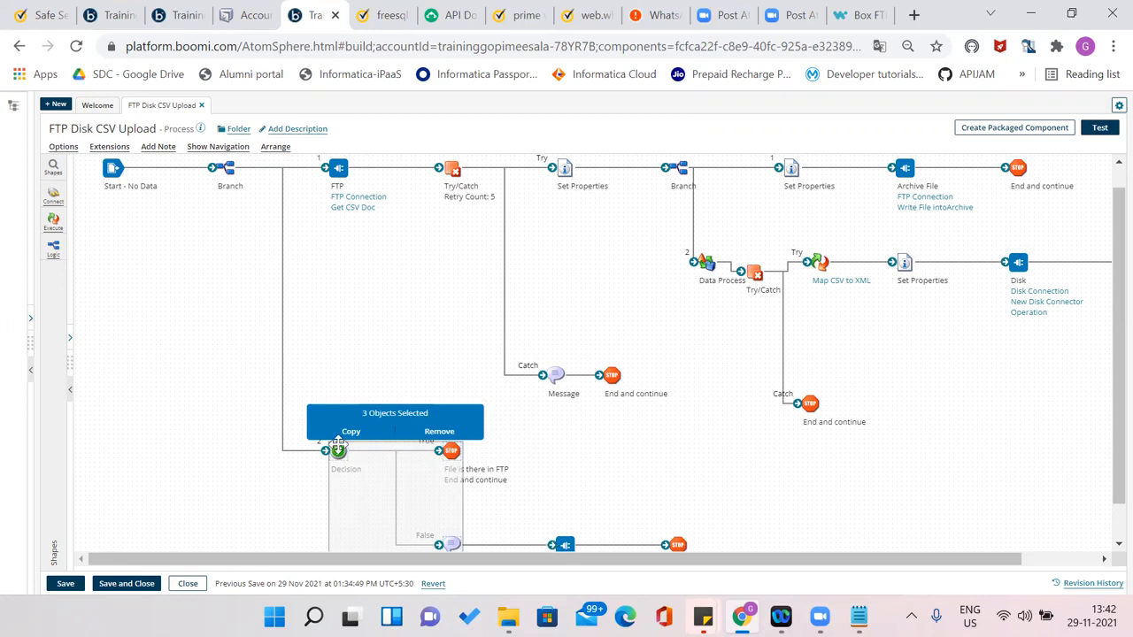
pyautogui.click(181, 390)
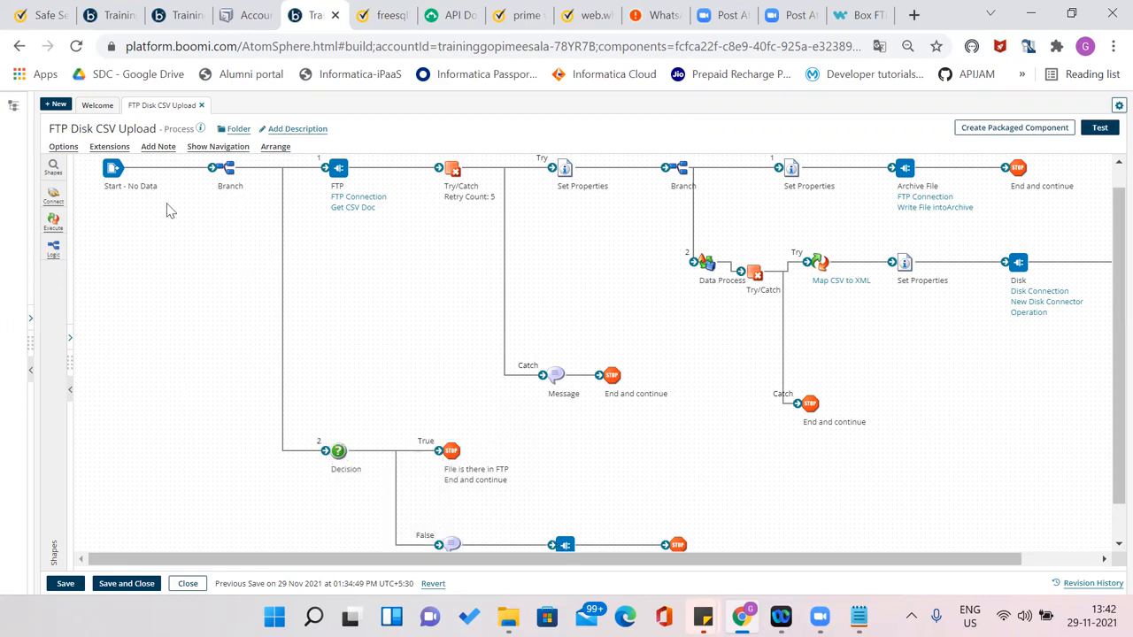
# Save the process again and switch away from the process canvas to another window
pyautogui.click(53, 585)
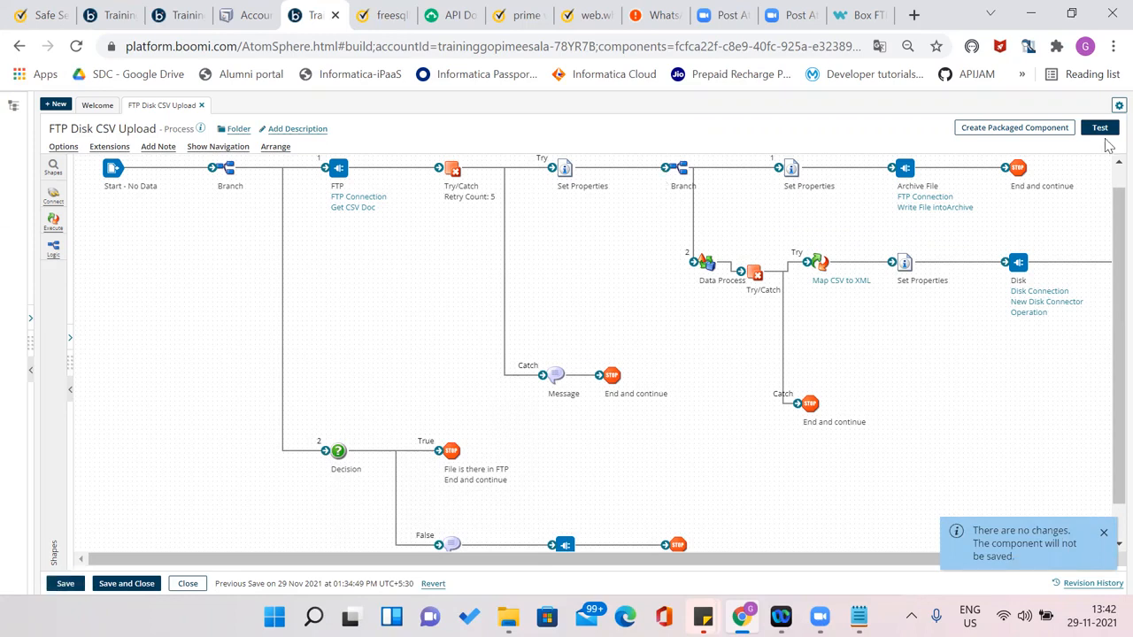
pyautogui.scroll(1, 1106, 221)
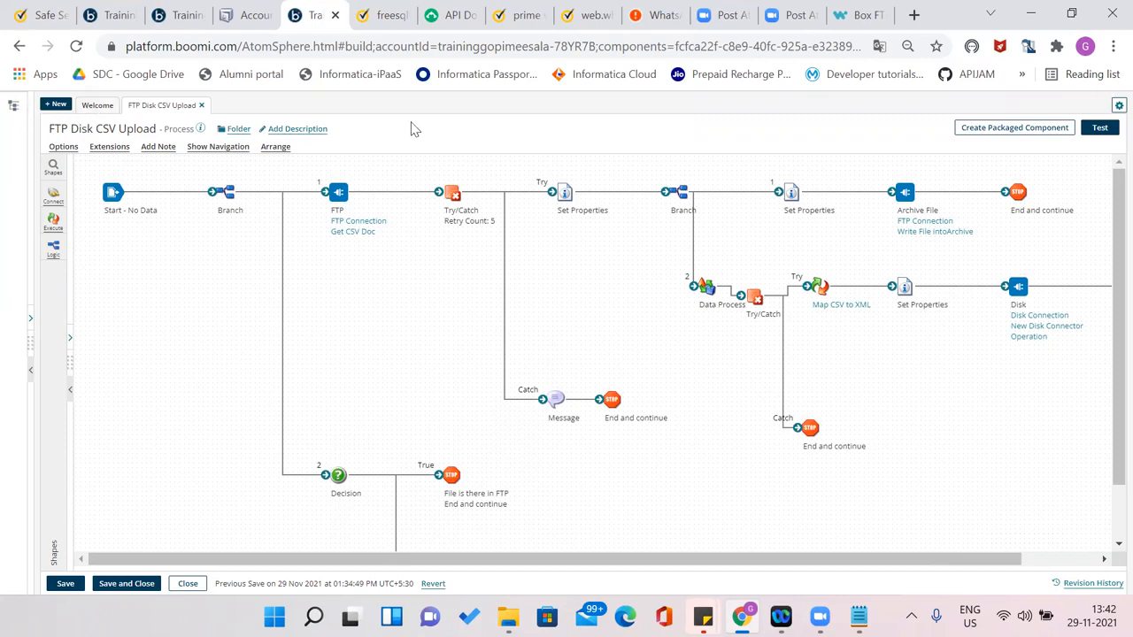
pyautogui.hotkey('alt', 'Tab')
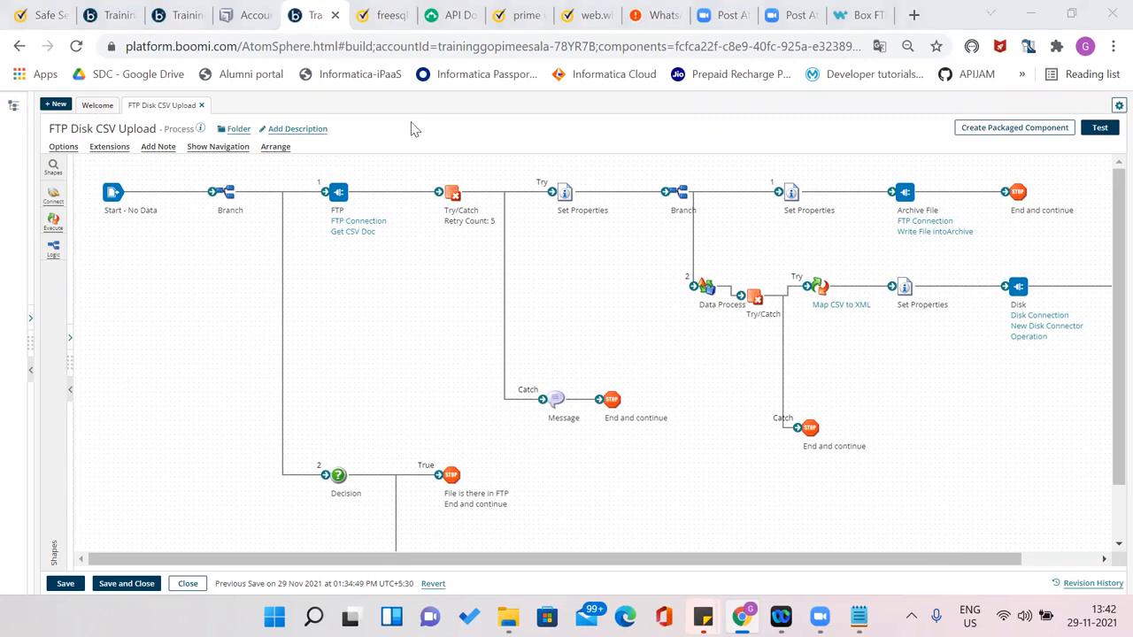